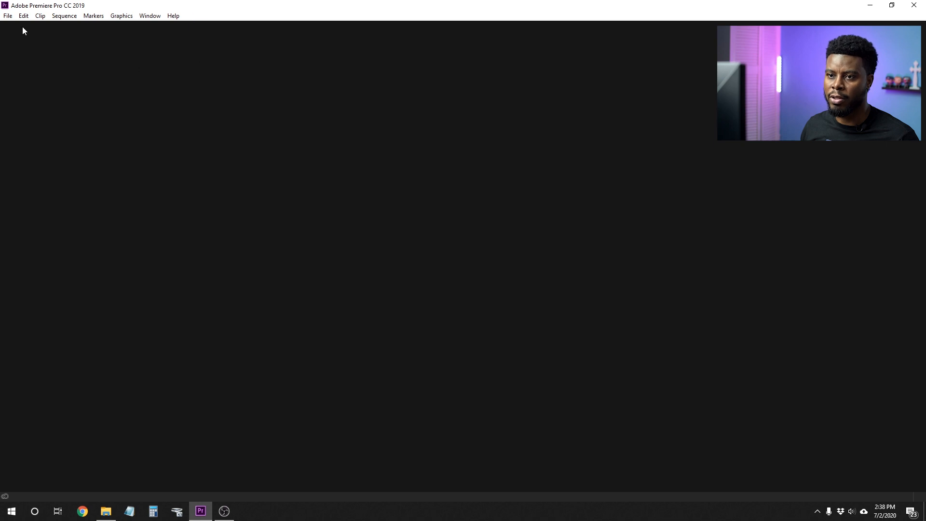
# Create a new project named LSPV 023 Video Editing Tutorial in the LSPV 023 desktop folder with the default settings
pyautogui.click(8, 16)
pyautogui.moveTo(75, 25)
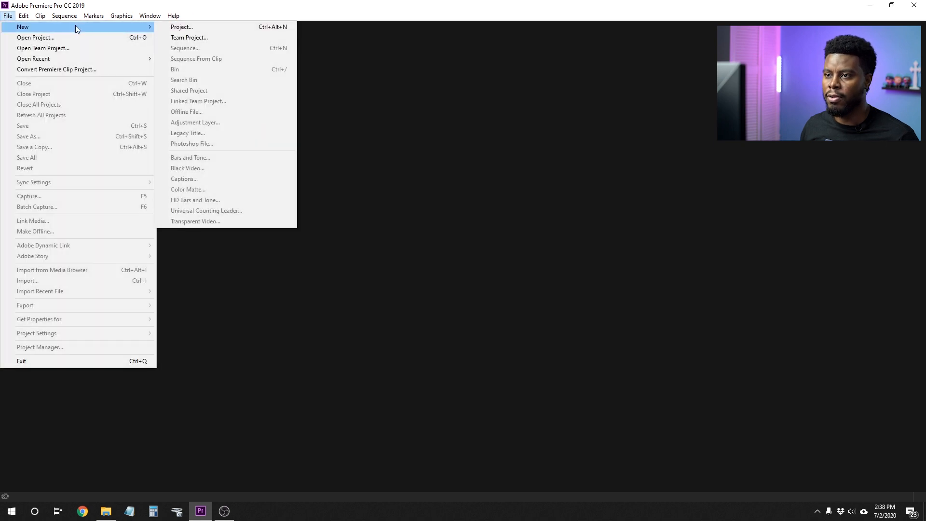
pyautogui.click(192, 28)
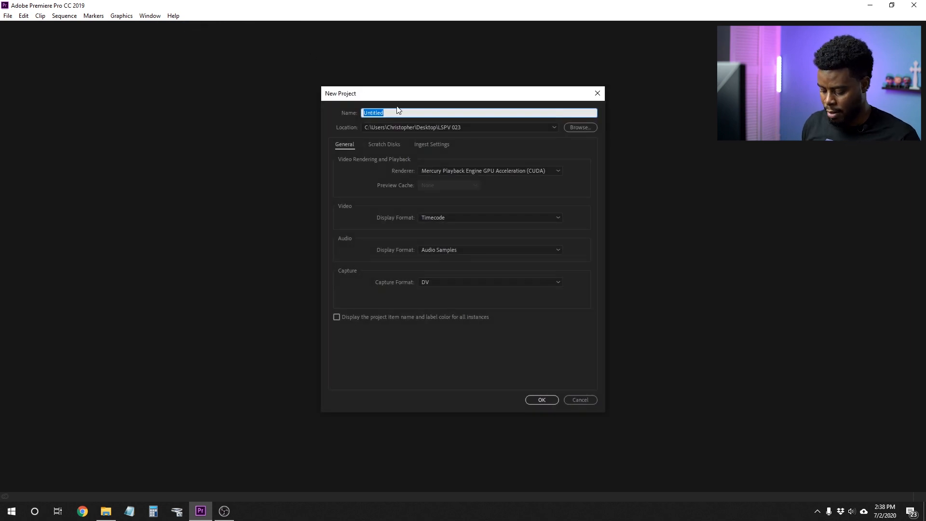
pyautogui.write('LSPV')
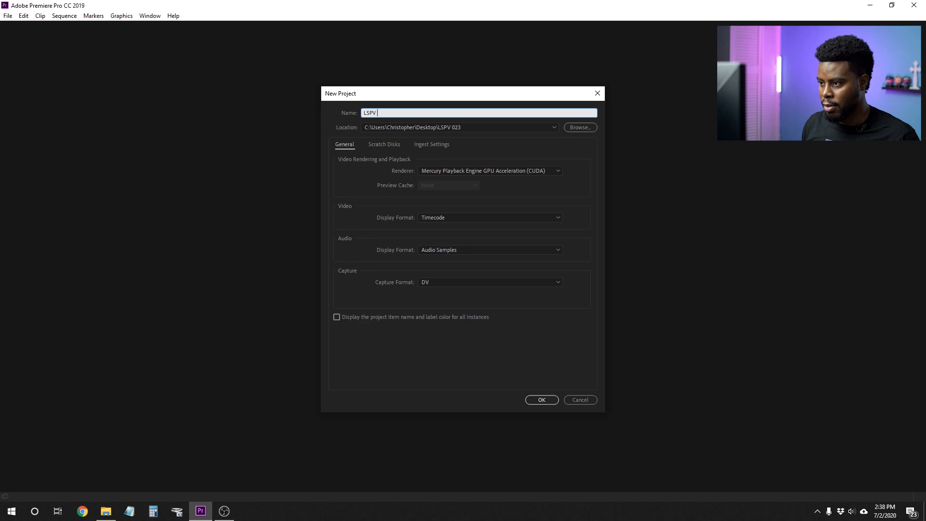
pyautogui.write(' 023 ')
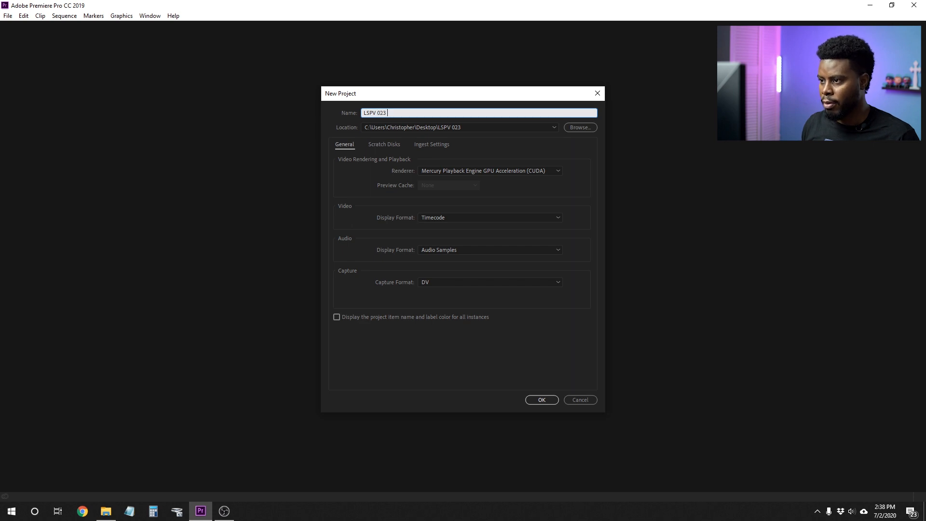
pyautogui.write('Video Editi')
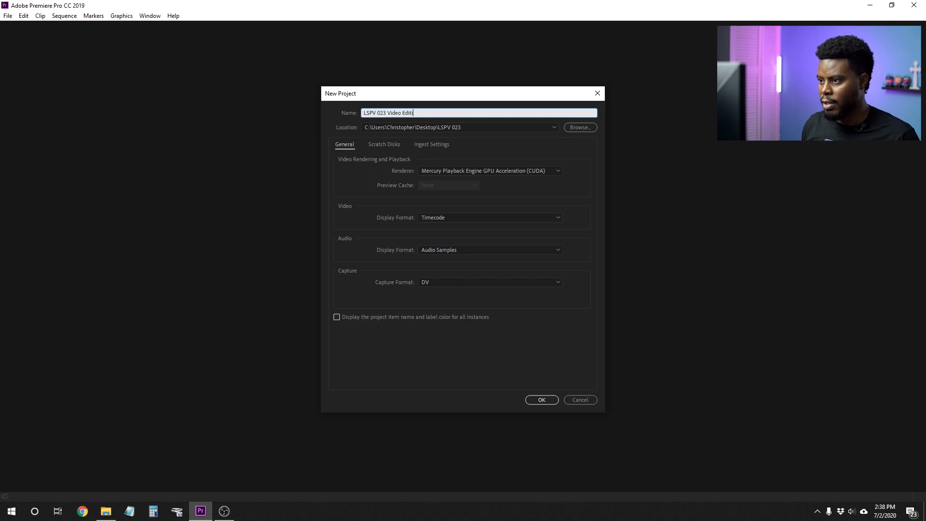
pyautogui.write('ng Tutorial')
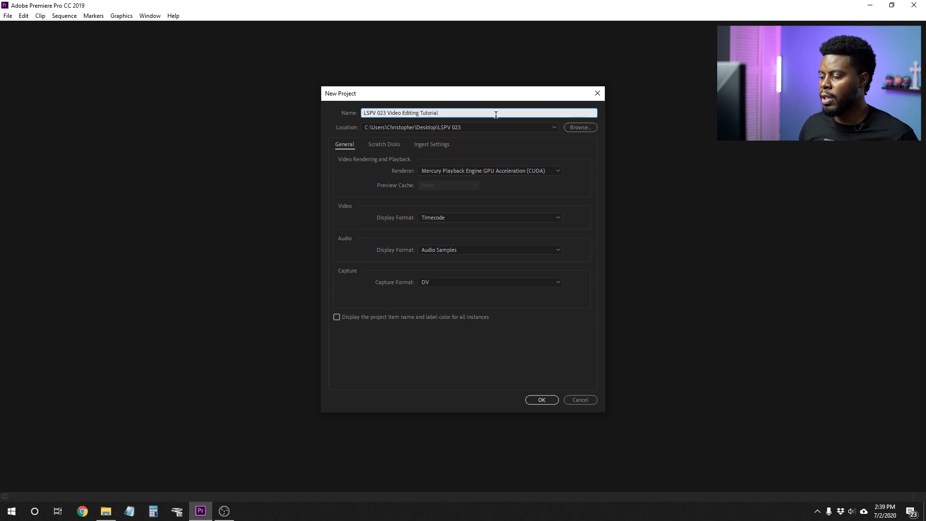
pyautogui.click(483, 141)
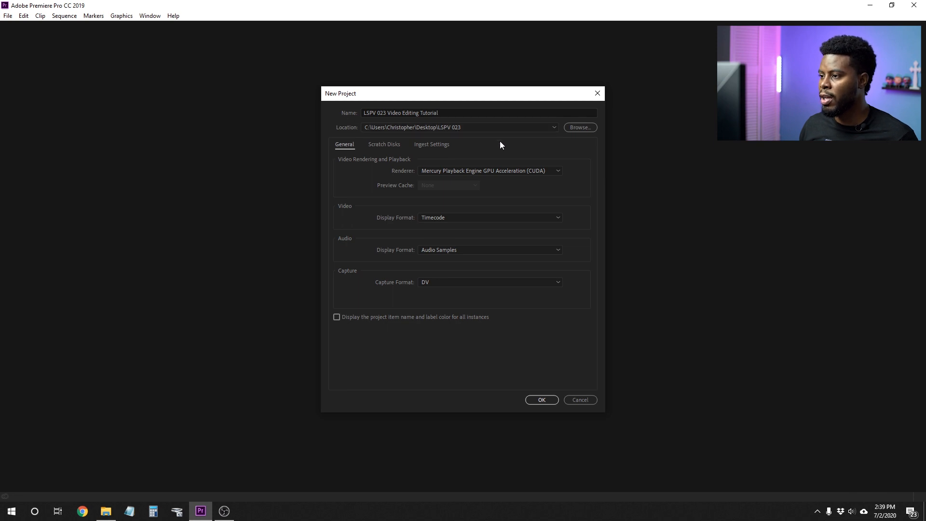
pyautogui.click(581, 128)
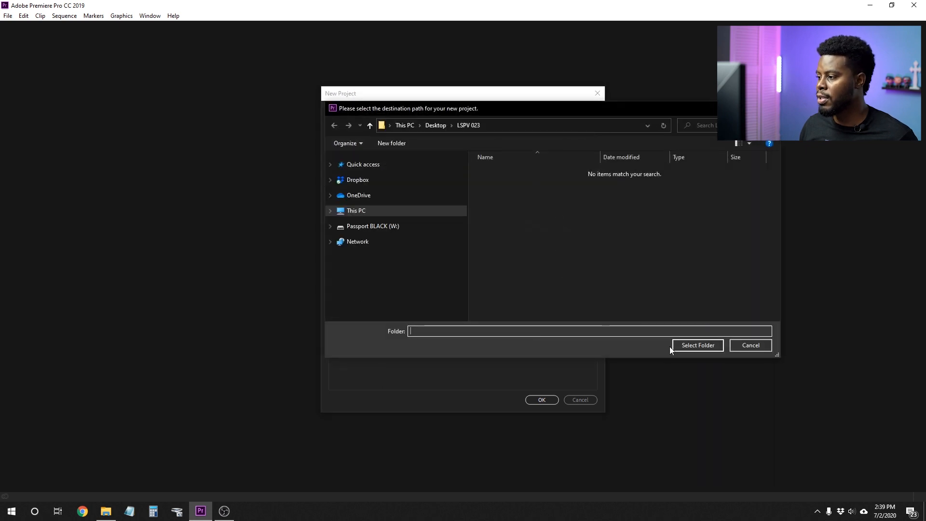
pyautogui.click(747, 345)
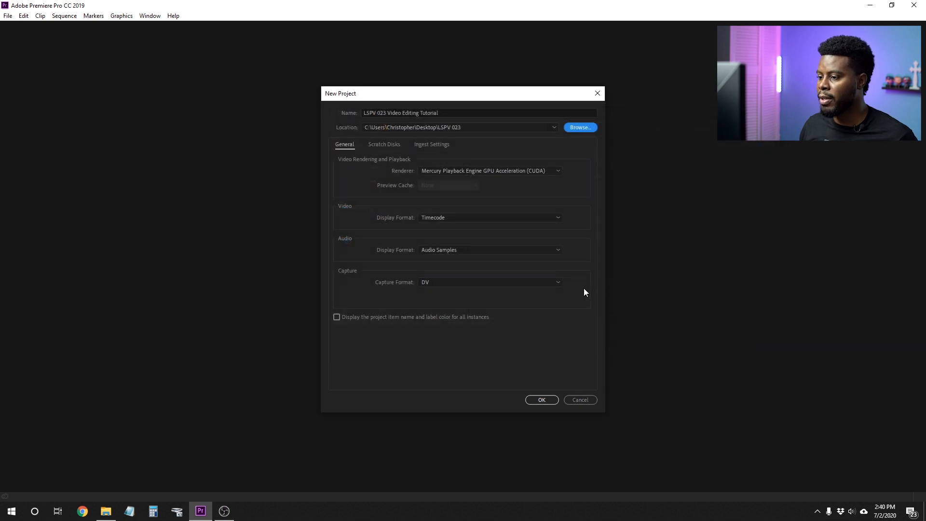
pyautogui.click(540, 400)
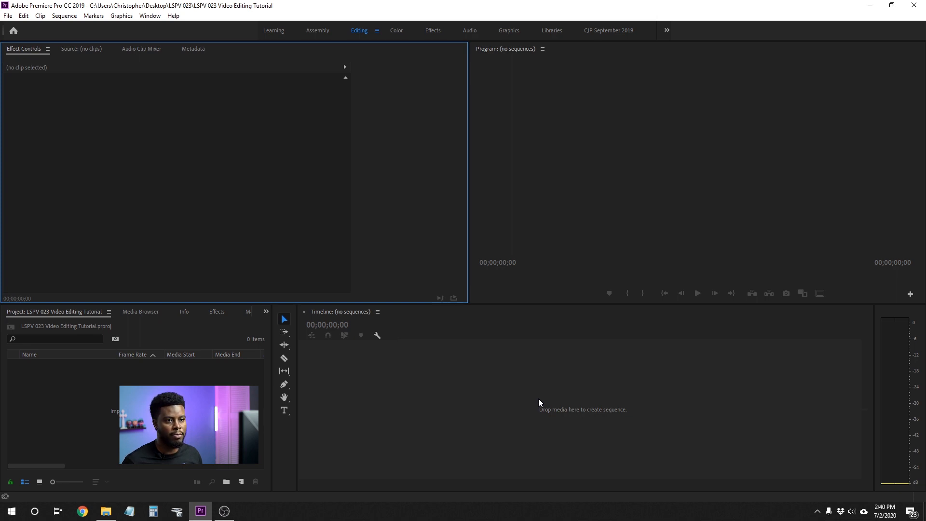
# Save the project under its current name in the LSPV 023 folder, replacing the existing project file
pyautogui.click(8, 16)
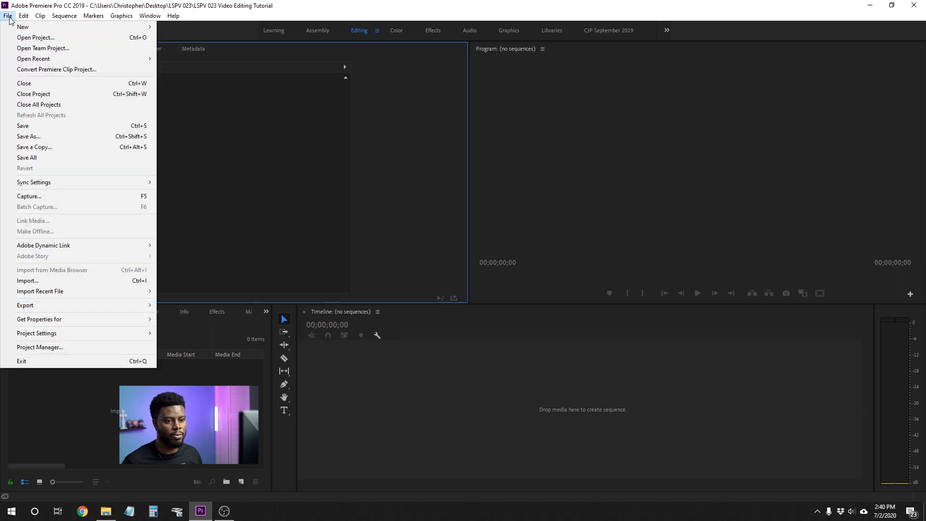
pyautogui.click(37, 137)
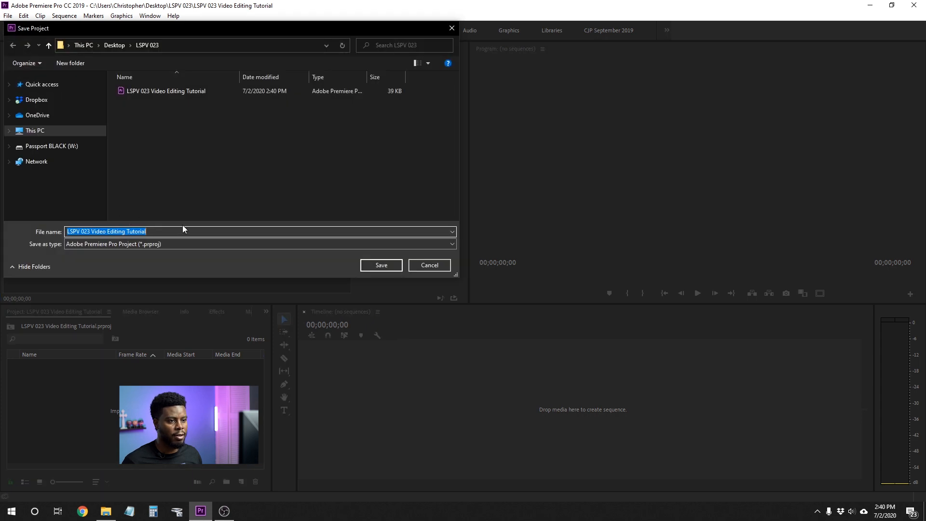
pyautogui.click(384, 266)
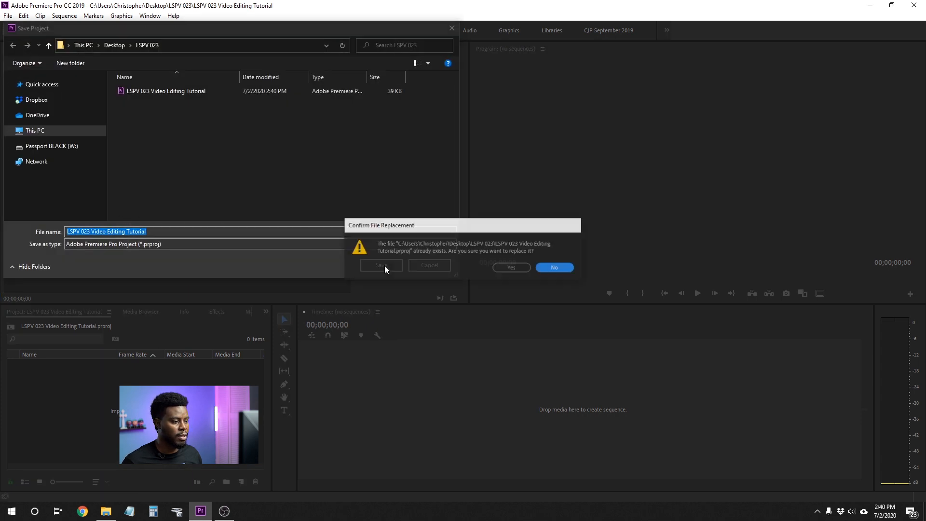
pyautogui.click(505, 268)
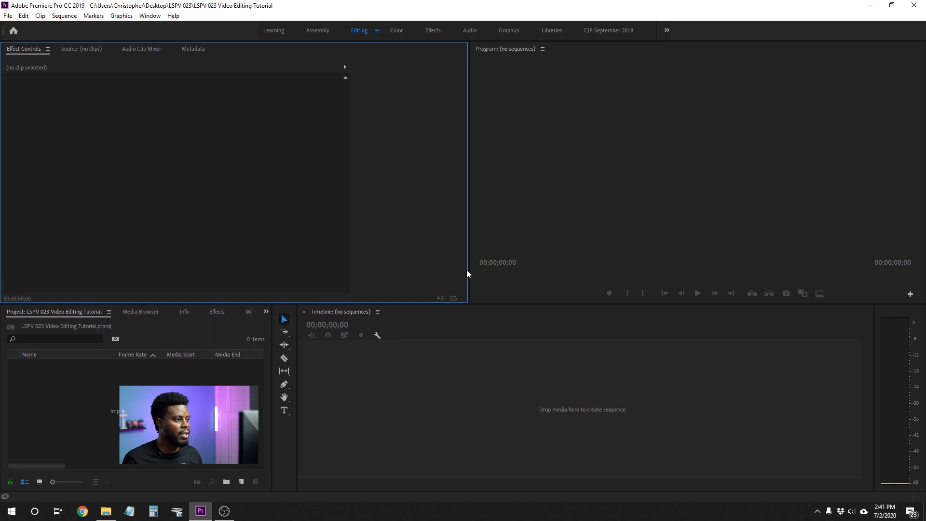
pyautogui.click(604, 148)
pyautogui.click(428, 389)
pyautogui.click(189, 415)
pyautogui.click(128, 181)
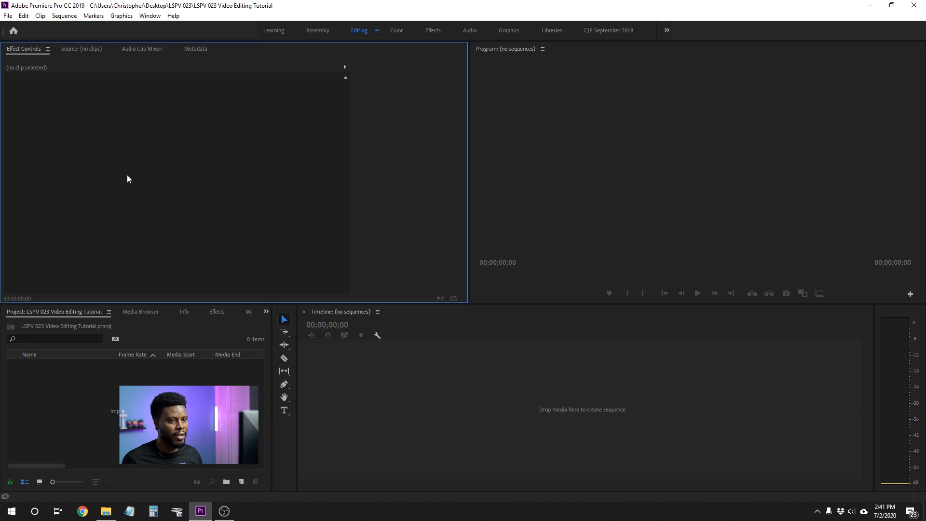
pyautogui.click(188, 416)
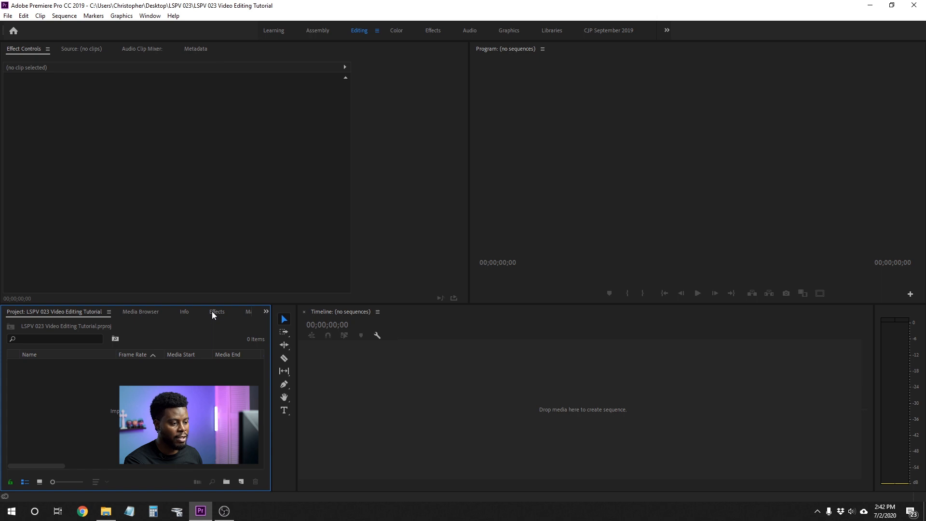
# Close the Media Browser, Info, Markers and History panels, keeping Effects, and bring the Project panel to the front
pyautogui.rightClick(147, 313)
pyautogui.click(147, 317)
pyautogui.rightClick(131, 314)
pyautogui.click(140, 320)
pyautogui.rightClick(165, 315)
pyautogui.click(181, 320)
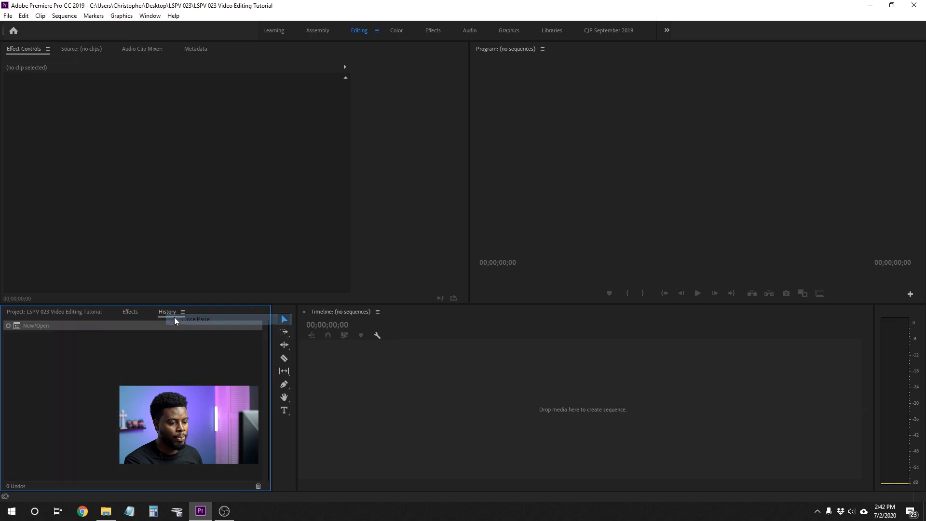
pyautogui.rightClick(173, 315)
pyautogui.click(181, 320)
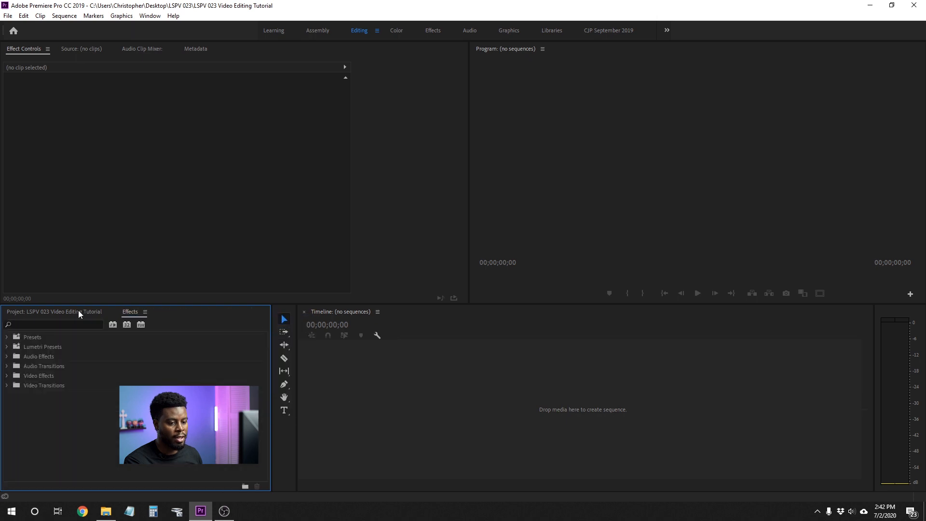
pyautogui.click(80, 314)
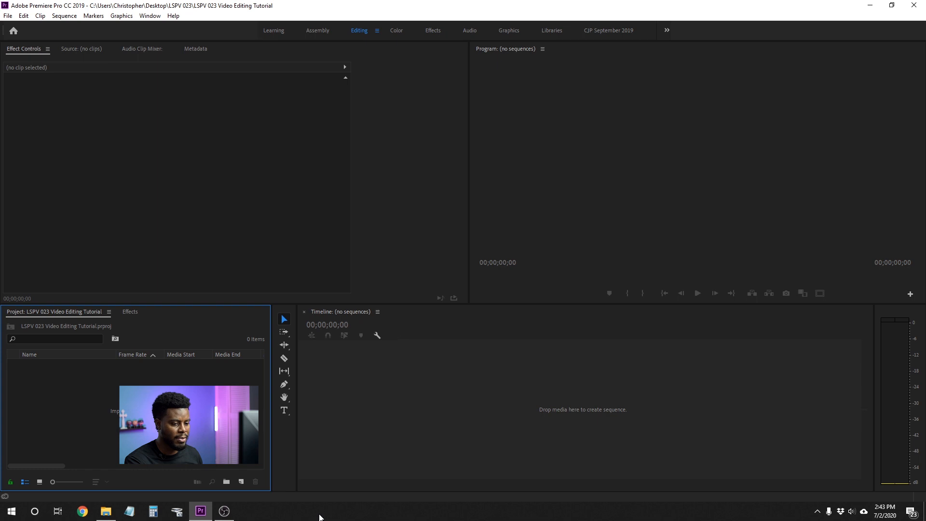
pyautogui.click(539, 216)
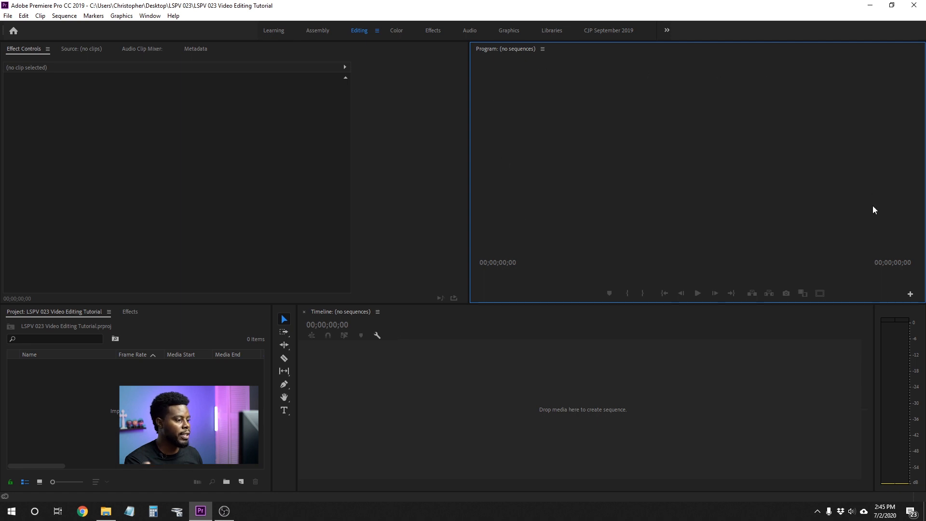
pyautogui.click(499, 392)
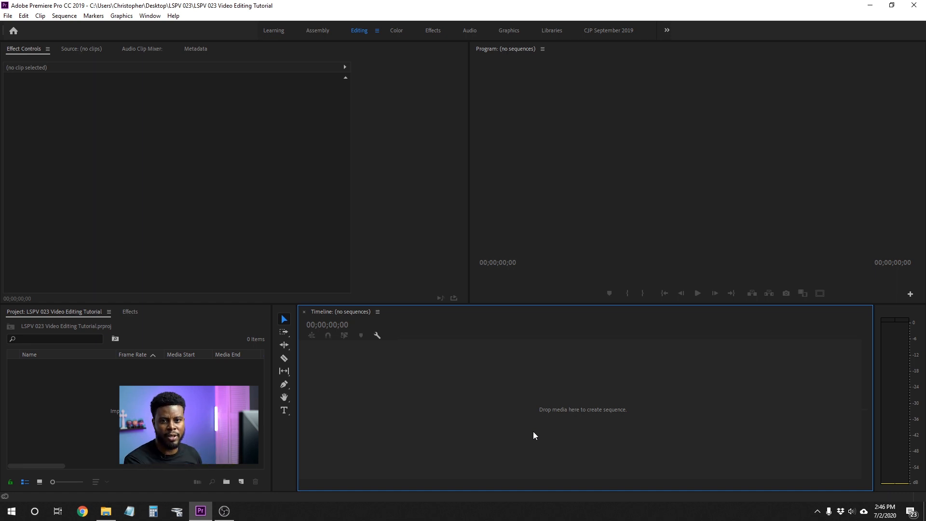
pyautogui.click(231, 205)
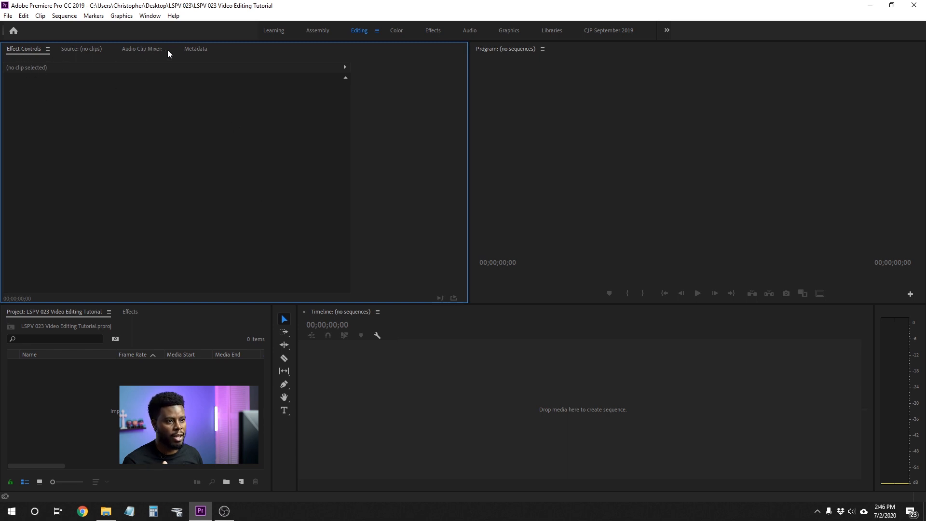
# Close the Source, Audio Clip Mixer and Metadata panels, keeping only Effect Controls in that panel group
pyautogui.rightClick(76, 47)
pyautogui.click(86, 55)
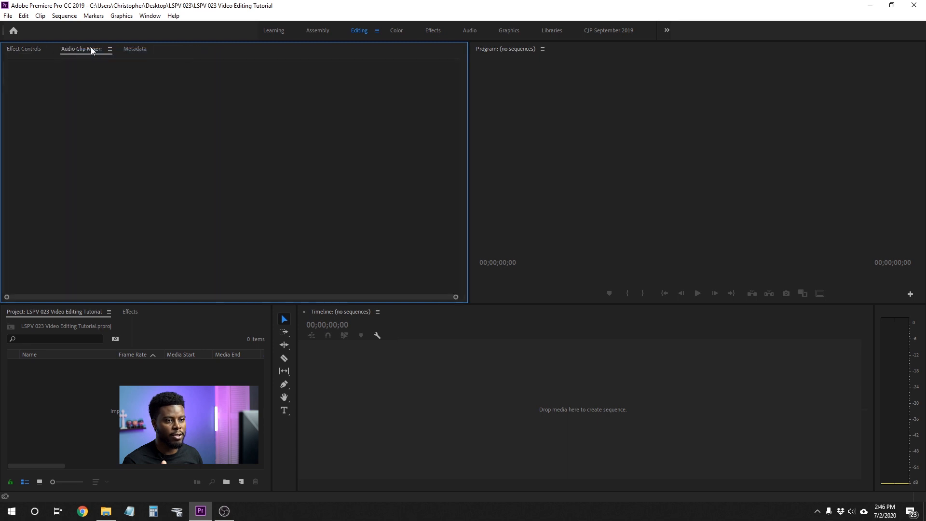
pyautogui.rightClick(90, 47)
pyautogui.click(100, 52)
pyautogui.rightClick(79, 52)
pyautogui.click(87, 58)
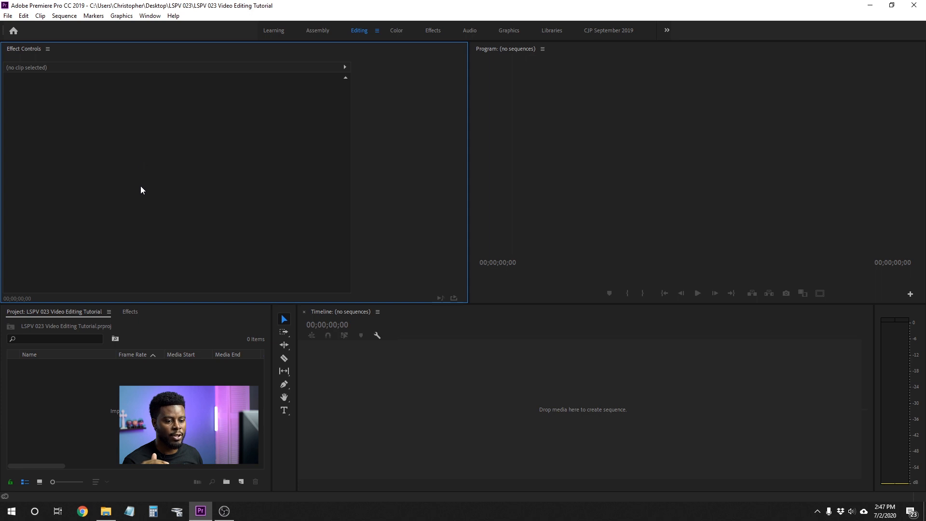
# Create a bin named LSPV 023 Footage in the project and delete it again
pyautogui.click(89, 390)
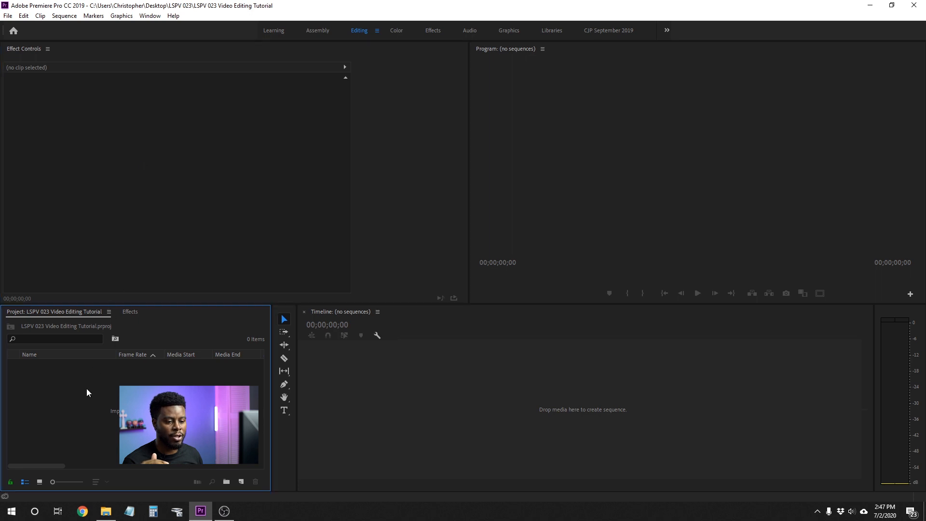
pyautogui.rightClick(68, 373)
pyautogui.click(89, 391)
pyautogui.click(90, 394)
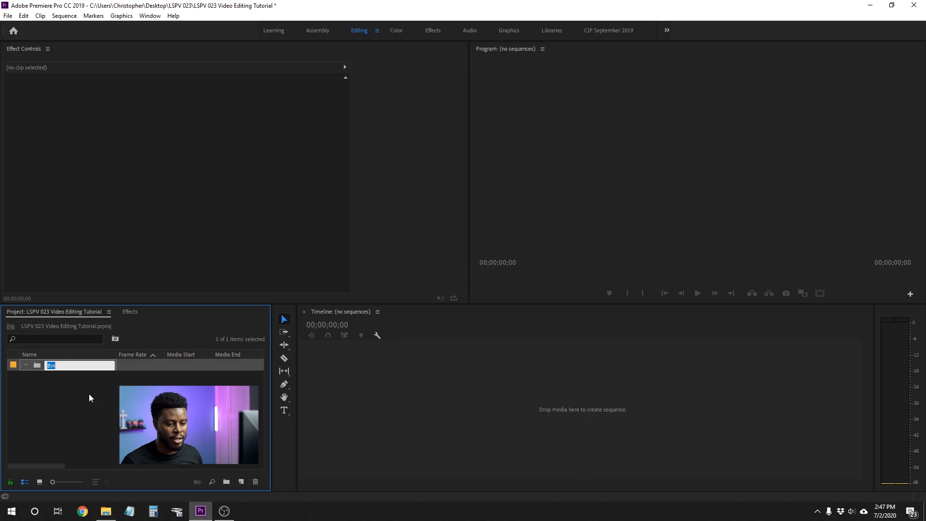
pyautogui.write('LSPV 023 Footage')
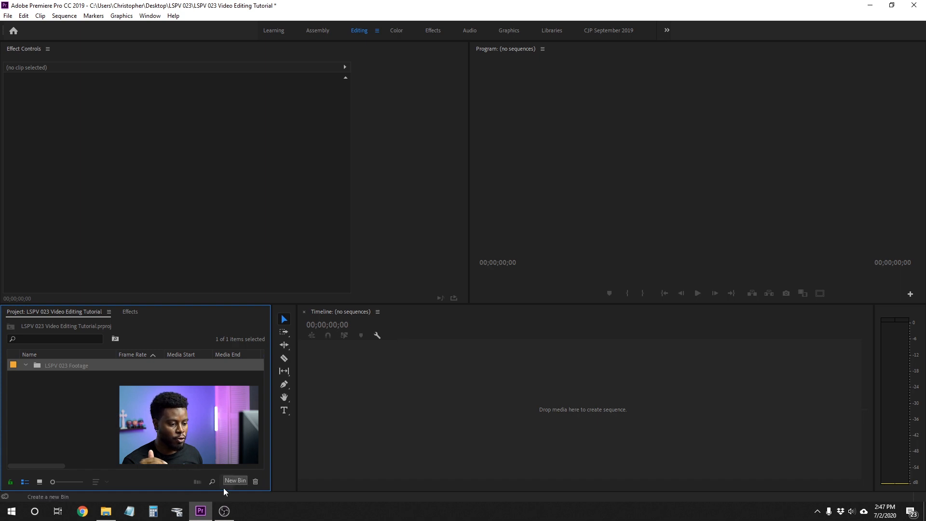
pyautogui.click(255, 482)
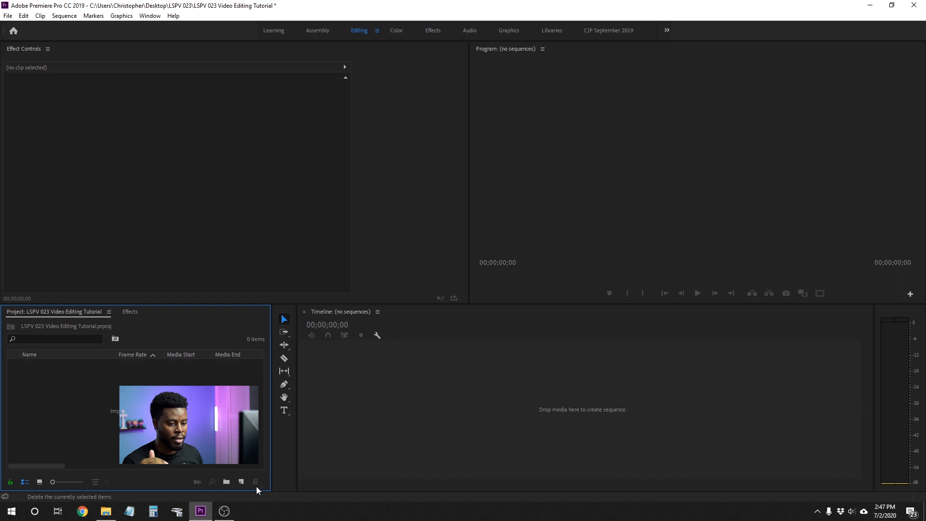
# Add a new bin to the project and name it LSPV 023 Footage
pyautogui.click(228, 484)
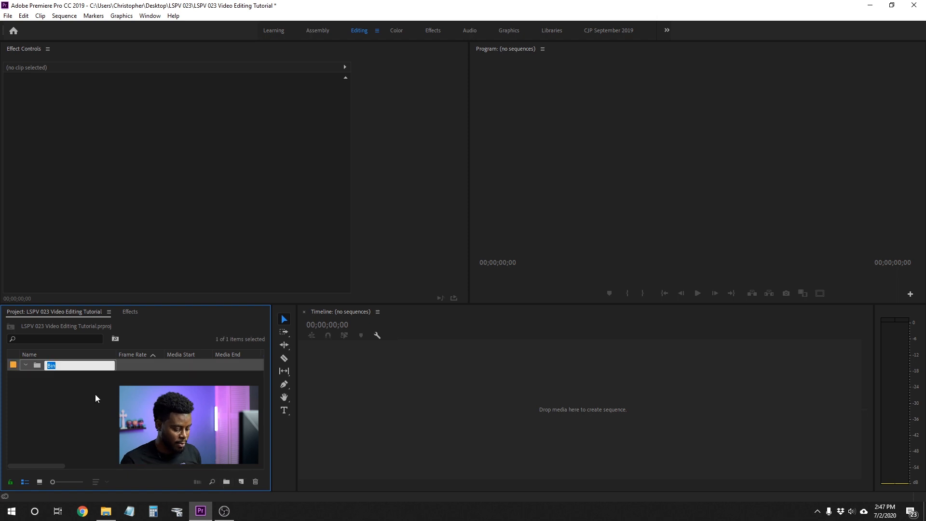
pyautogui.write('LSPV ')
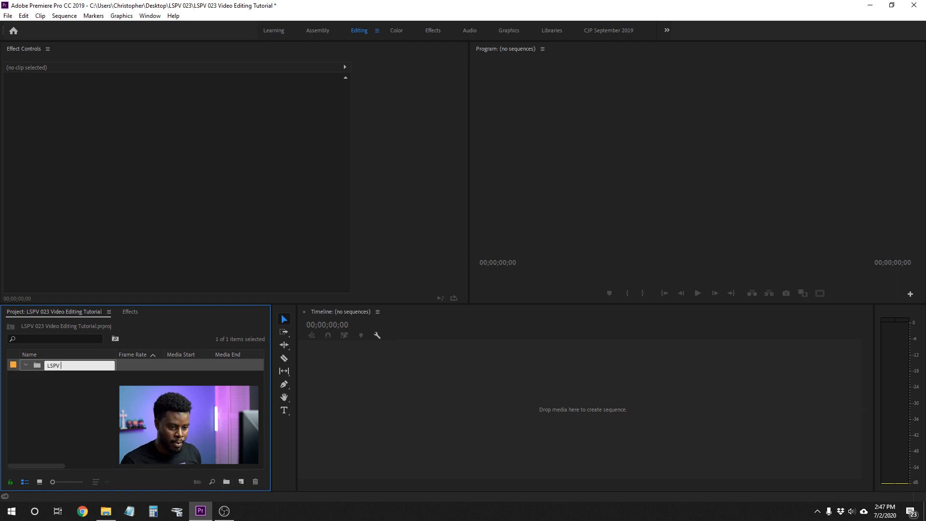
pyautogui.write('023 Footage')
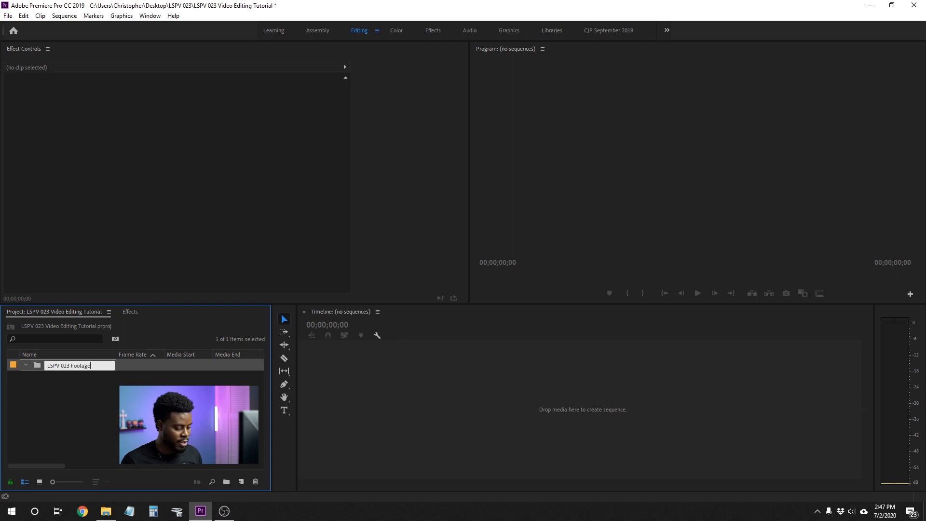
pyautogui.press('Return')
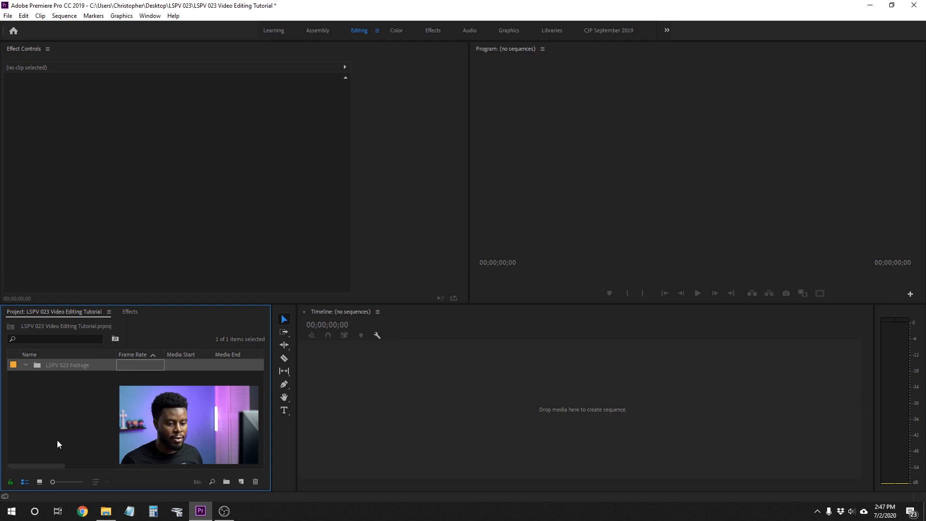
# Show the project items in icon view, return them to list view, and save the project
pyautogui.click(40, 482)
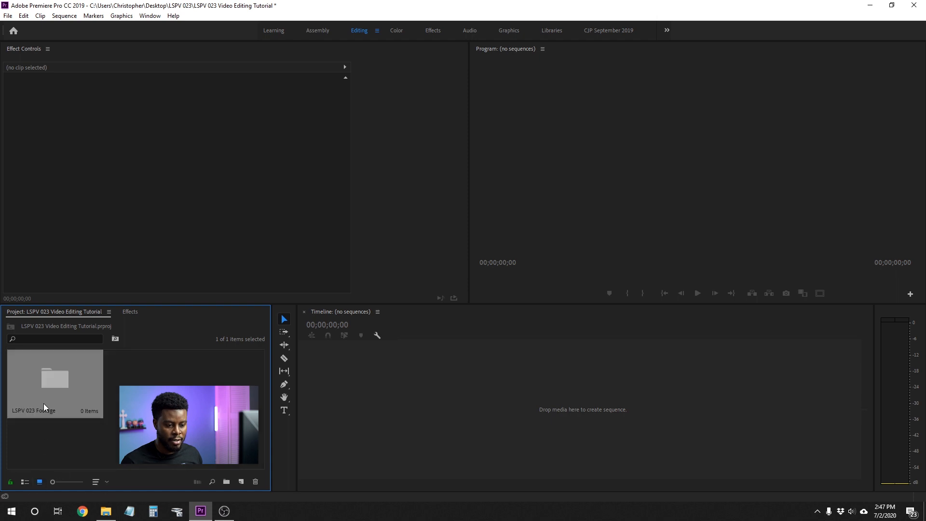
pyautogui.click(24, 482)
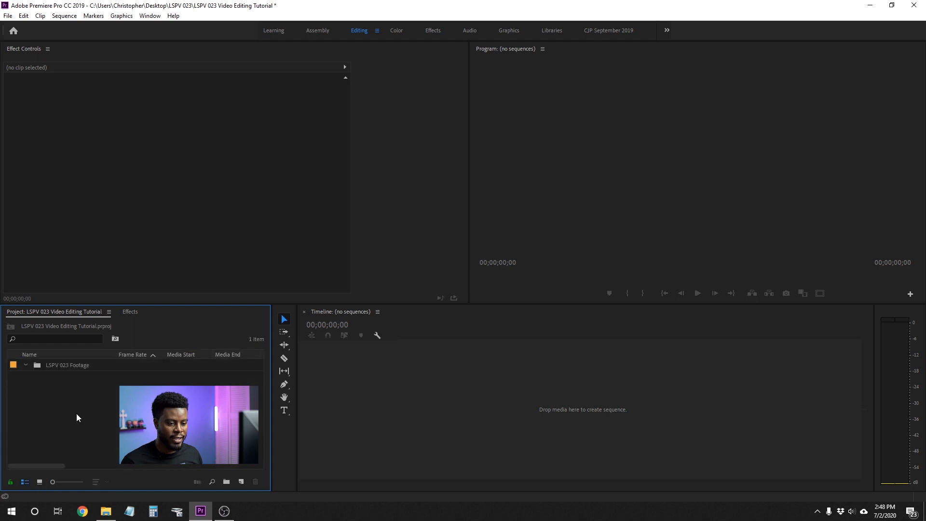
pyautogui.hotkey('ctrl', 's')
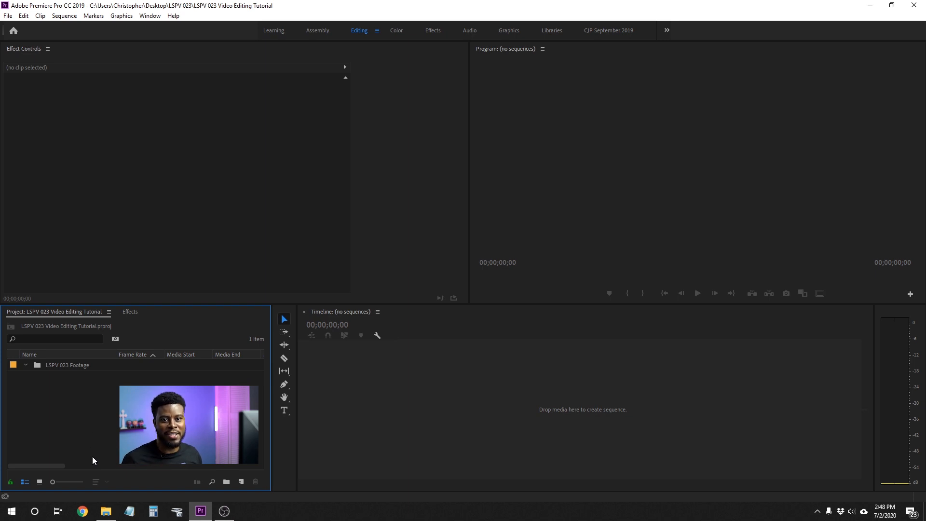
# Import the LSPV 023 Premiere Pro Tutorial 001 BTS video into the LSPV 023 Footage bin and create a new sequence from the clip
pyautogui.click(106, 511)
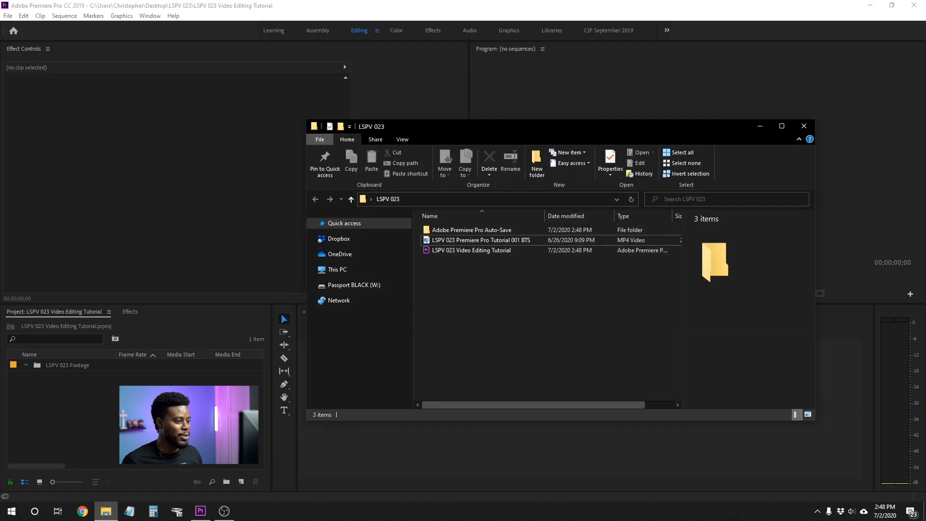
pyautogui.moveTo(488, 240); pyautogui.dragTo(73, 364)
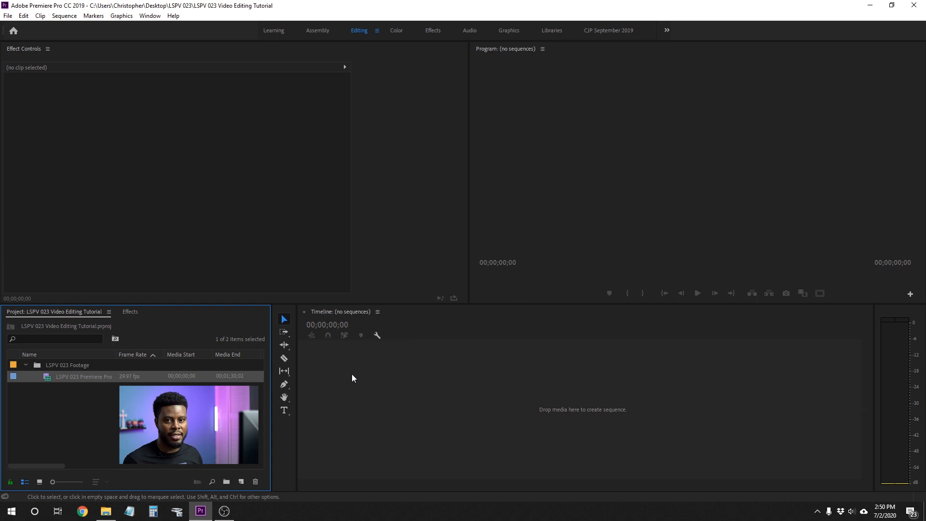
pyautogui.click(324, 311)
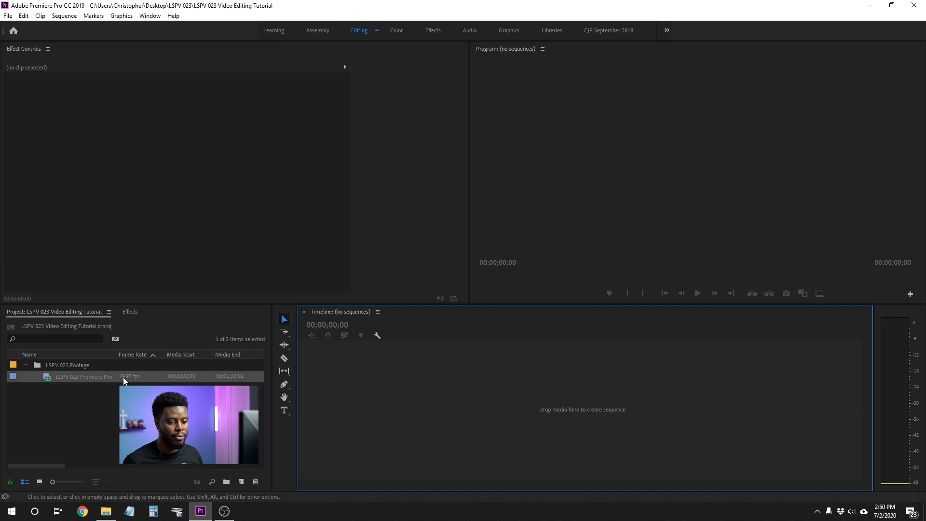
pyautogui.rightClick(88, 377)
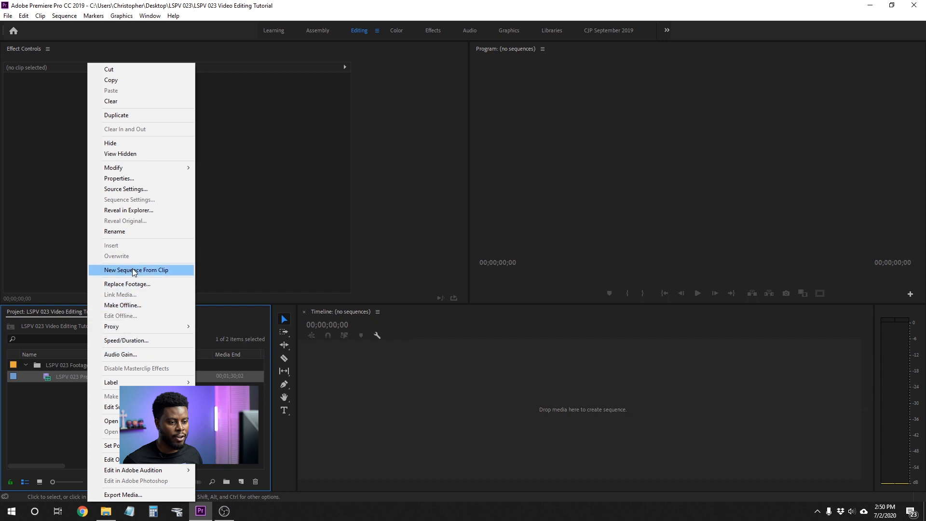
pyautogui.click(155, 271)
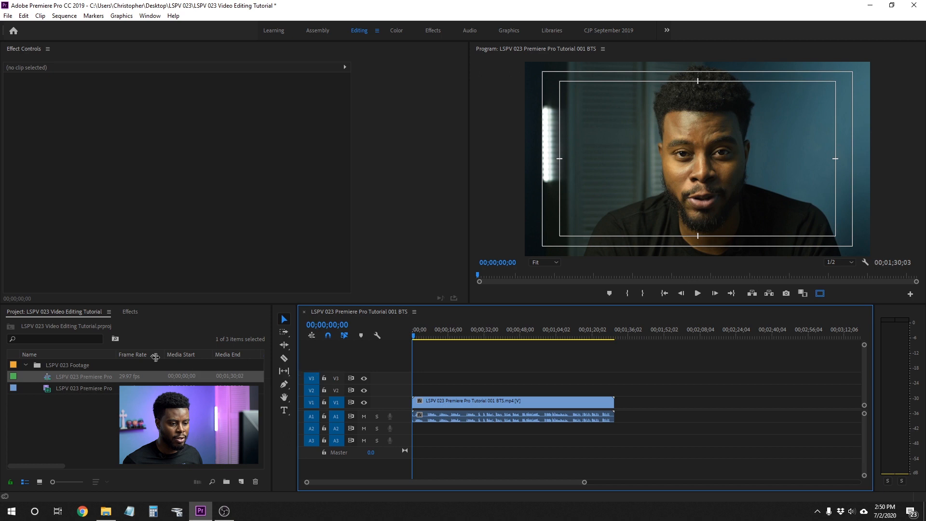
# Clear all optional Premiere Pro Project Metadata columns so the project list keeps only a widened Name column, and save the project
pyautogui.rightClick(129, 355)
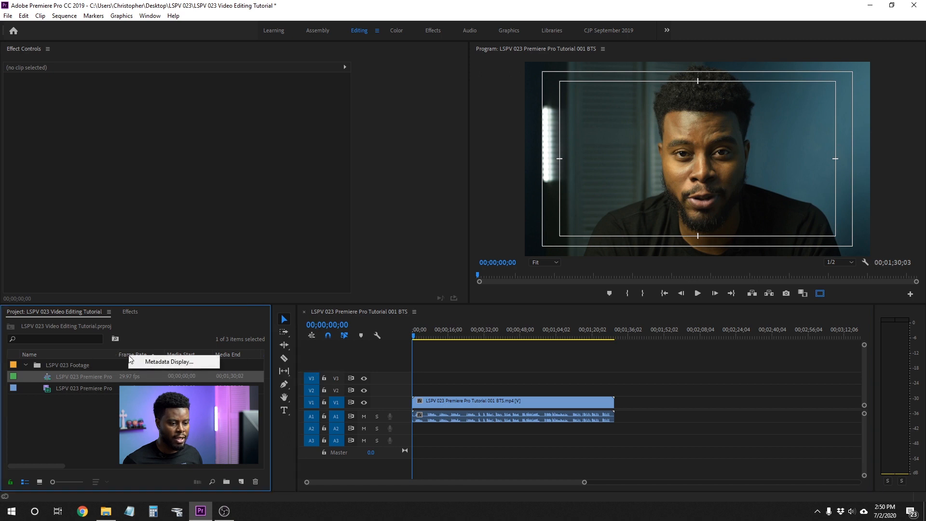
pyautogui.click(153, 362)
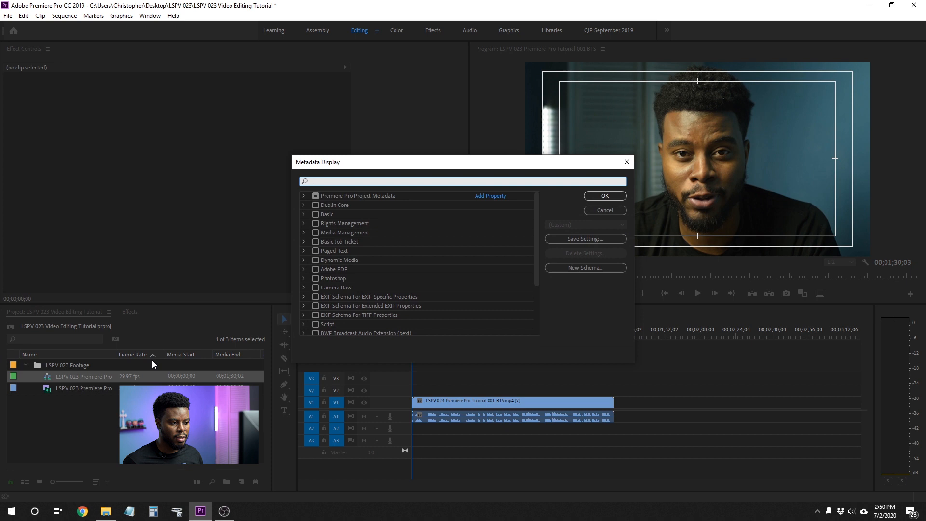
pyautogui.click(303, 195)
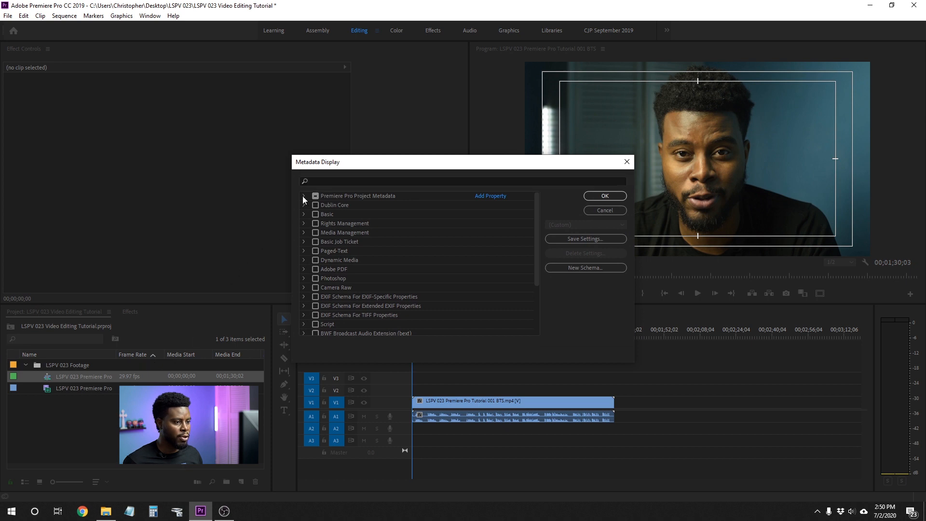
pyautogui.click(315, 196)
pyautogui.click(315, 196)
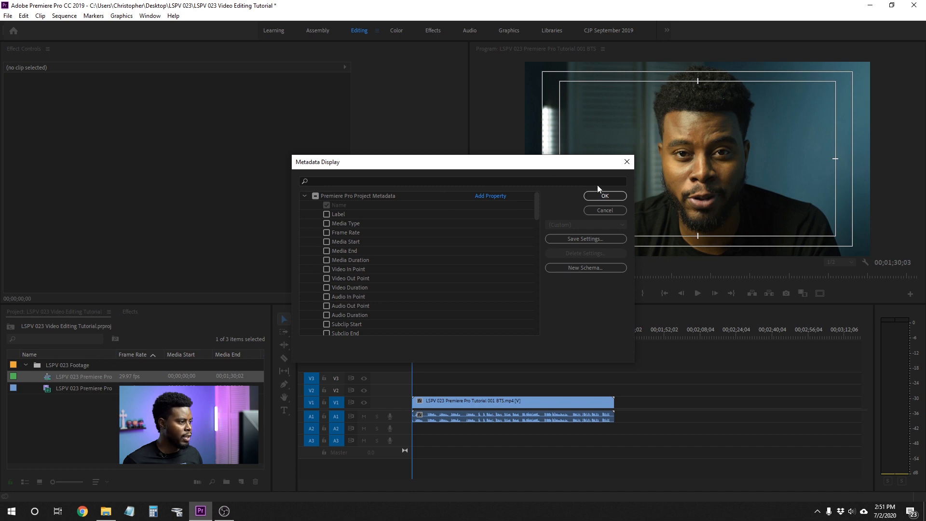
pyautogui.click(609, 195)
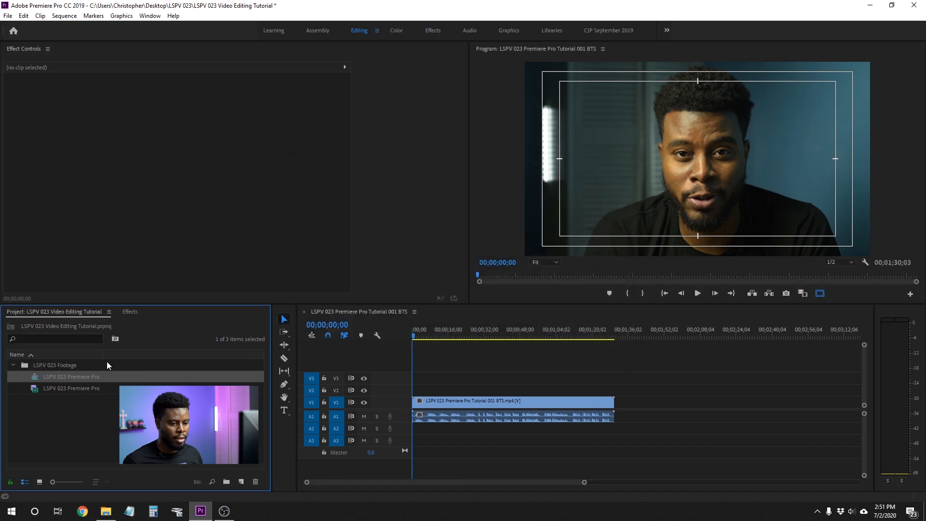
pyautogui.moveTo(103, 356); pyautogui.dragTo(182, 362)
pyautogui.hotkey('ctrl', 's')
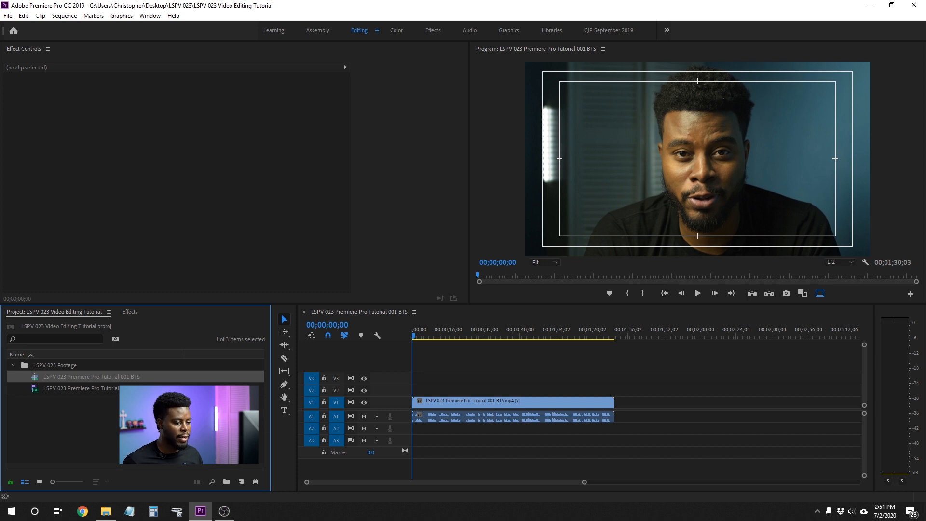
# Start a new sequence and select the DSLR 1080p30 preset from the Digital SLR 1080p group, reviewing its timebase
pyautogui.click(243, 481)
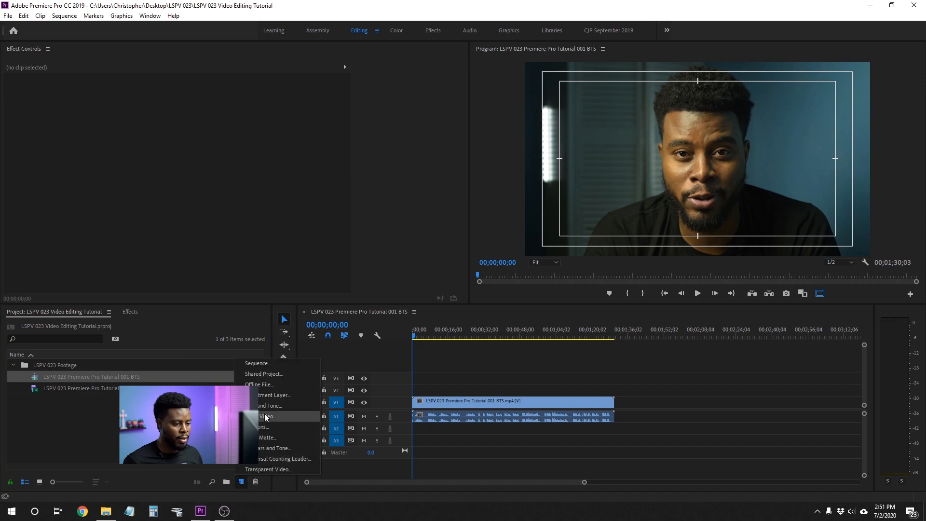
pyautogui.click(264, 366)
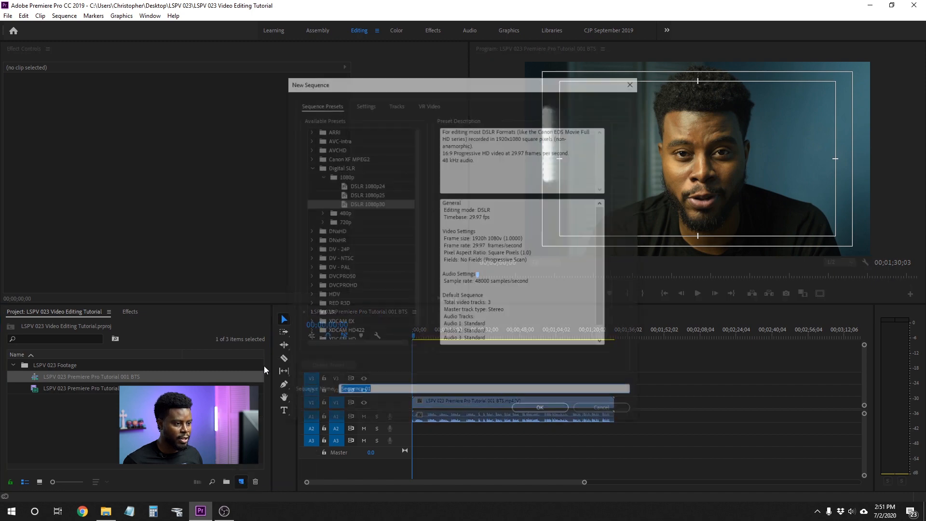
pyautogui.scroll(-1, 360, 190)
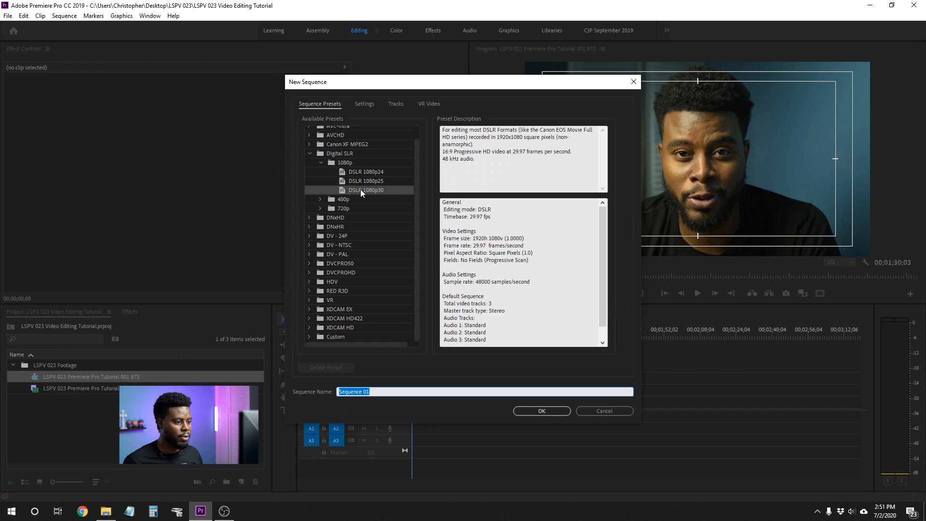
pyautogui.scroll(1, 333, 319)
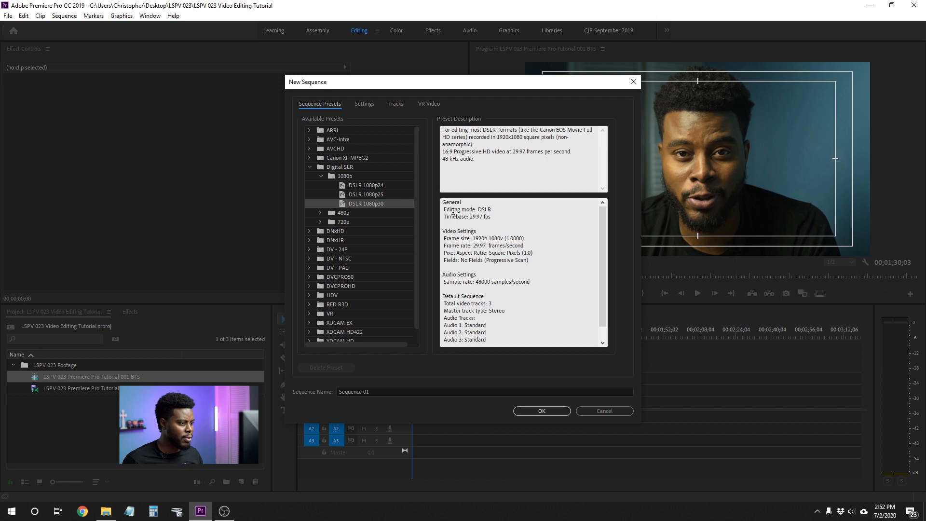
pyautogui.click(480, 208)
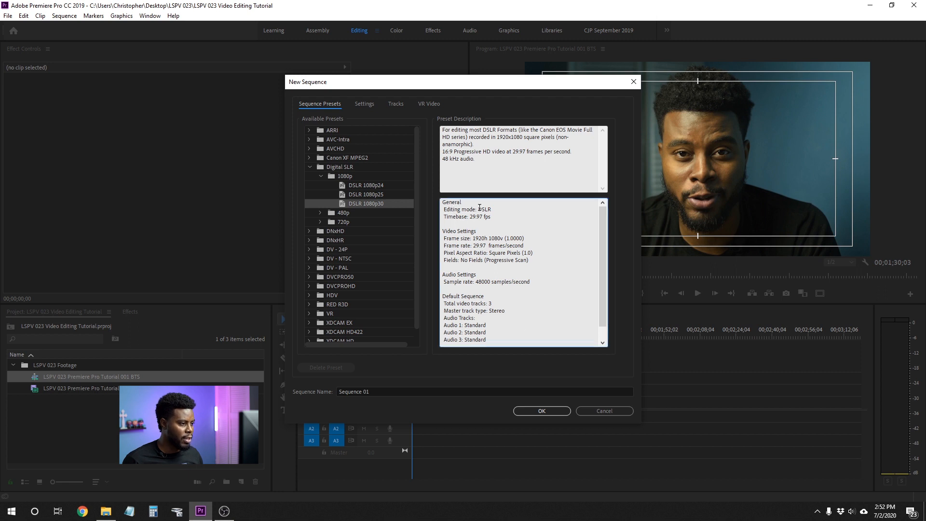
pyautogui.moveTo(471, 215); pyautogui.dragTo(496, 212)
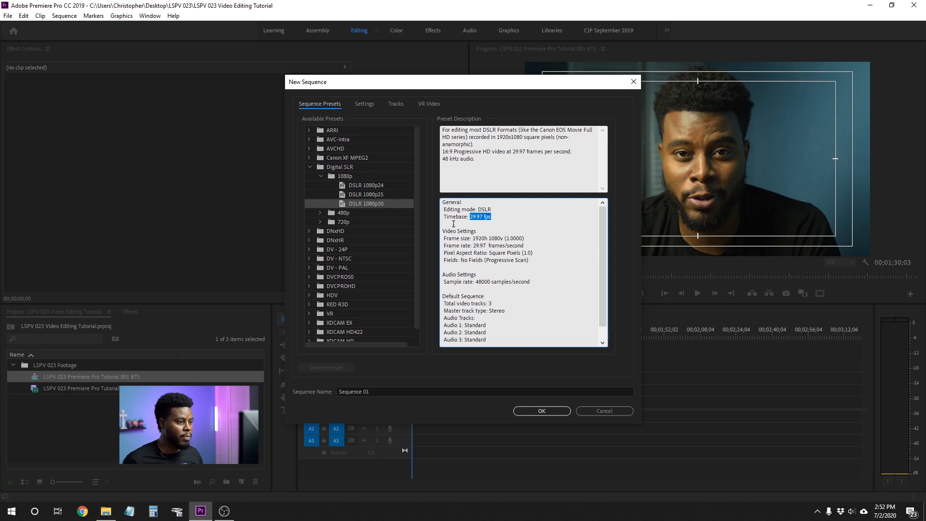
pyautogui.click(382, 185)
pyautogui.click(380, 204)
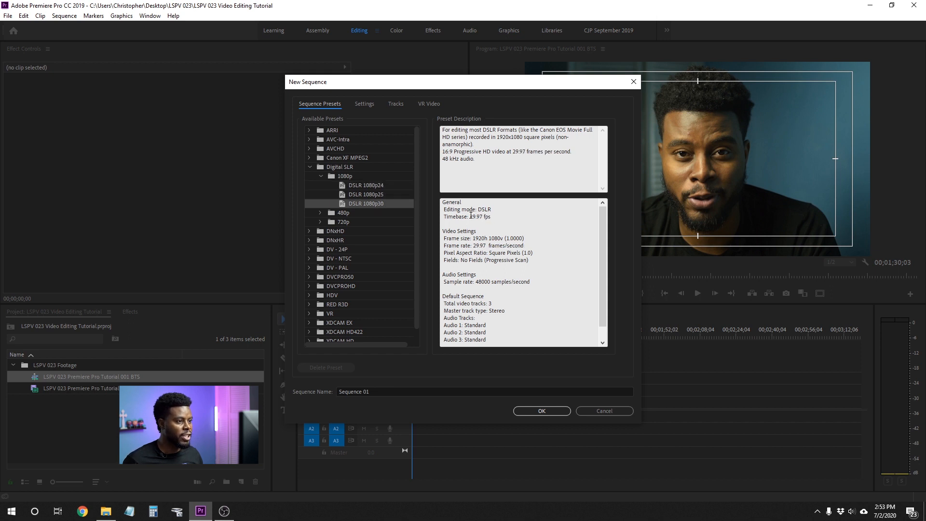
# Review the preset's frame size settings and create the sequence under the name Sequence 01
pyautogui.click(365, 105)
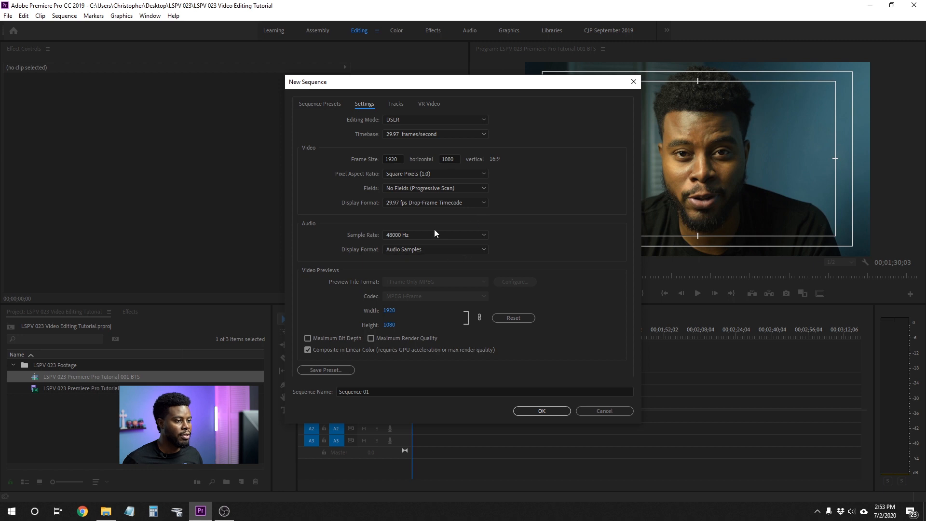
pyautogui.click(390, 159)
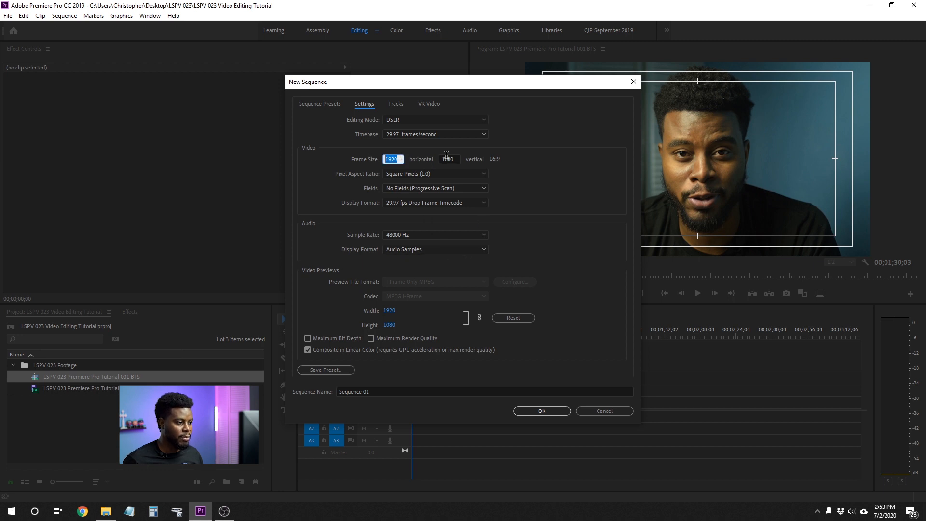
pyautogui.click(457, 158)
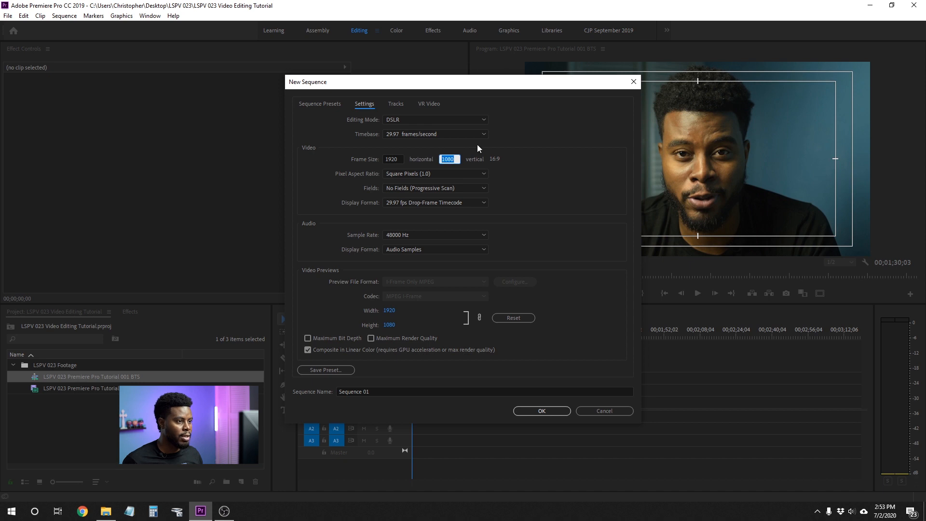
pyautogui.click(334, 103)
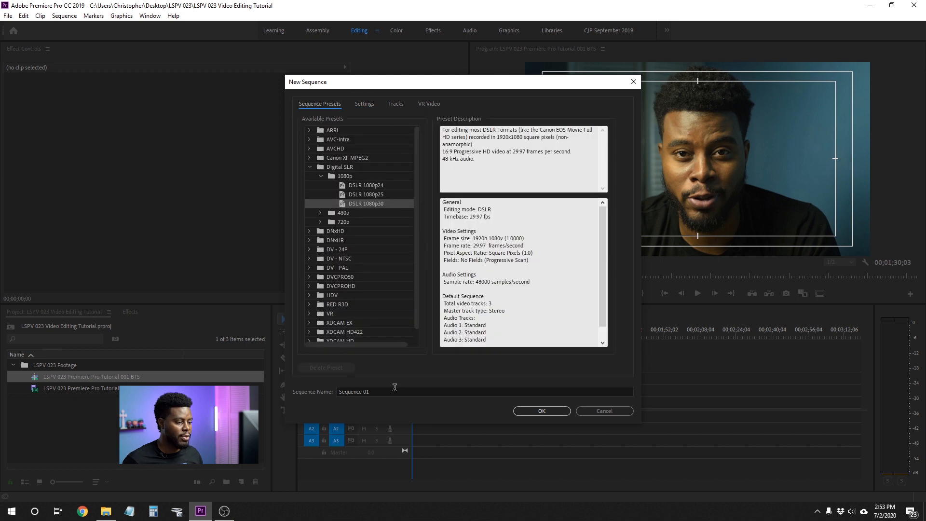
pyautogui.moveTo(394, 387); pyautogui.dragTo(314, 388)
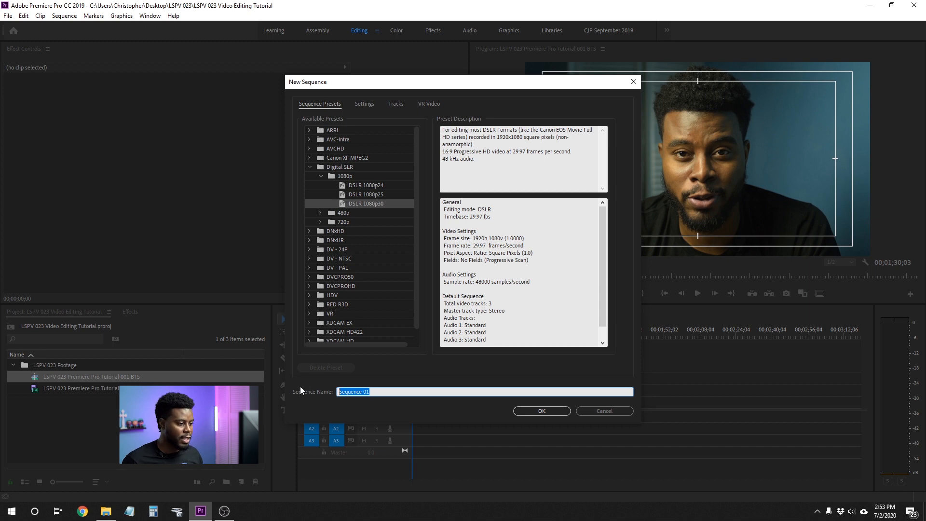
pyautogui.click(533, 416)
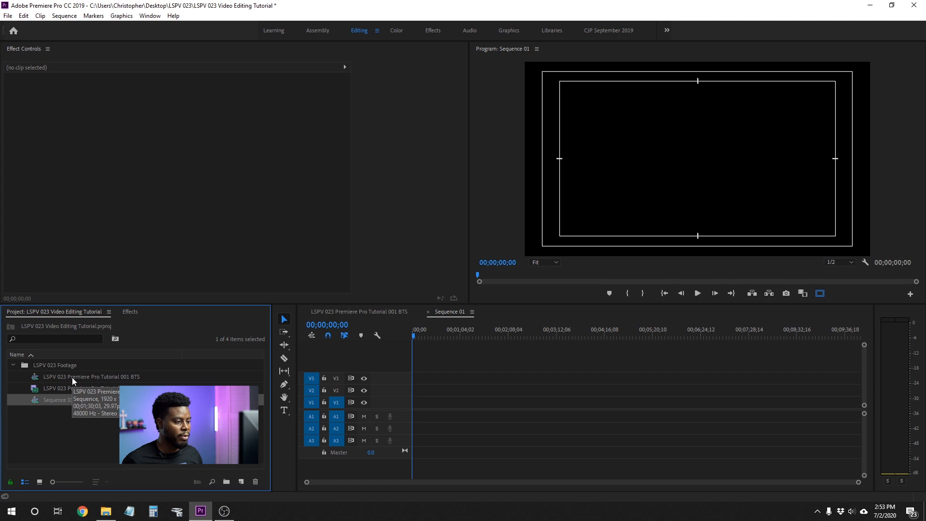
# Place the BTS video clip at the start of Sequence 01 and compare it with the sequence made from the clip
pyautogui.moveTo(87, 389); pyautogui.dragTo(407, 408)
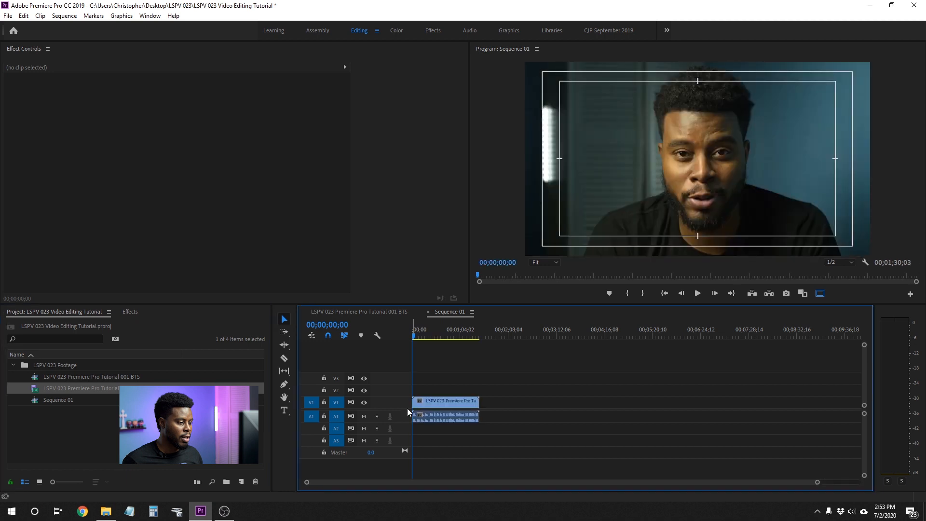
pyautogui.click(384, 313)
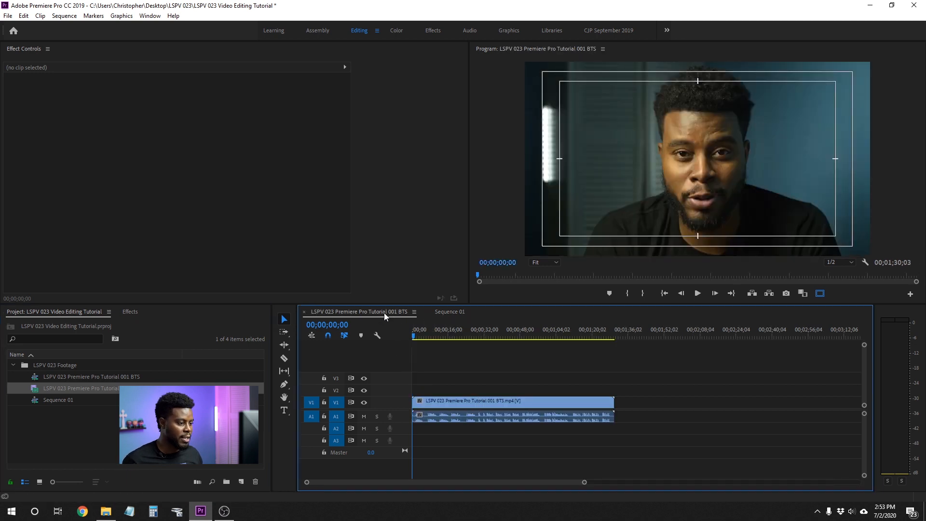
pyautogui.click(456, 312)
pyautogui.click(384, 313)
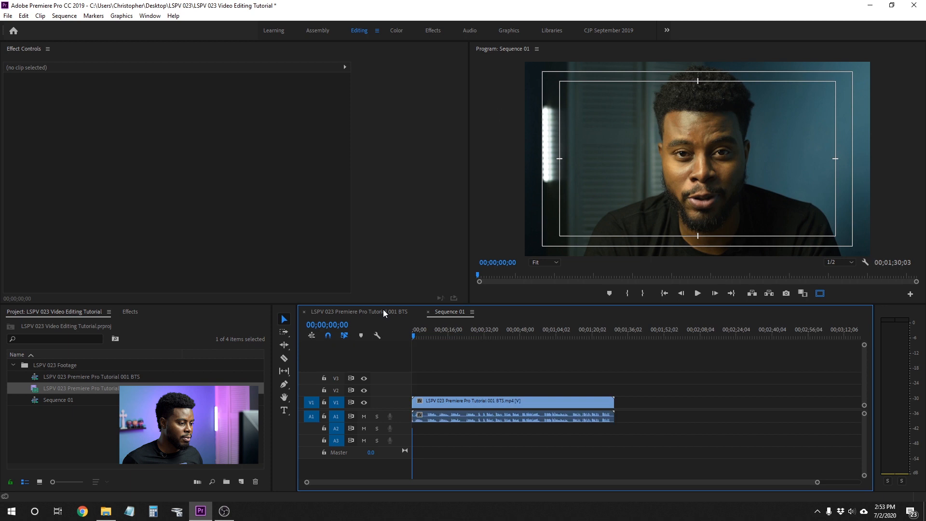
pyautogui.click(450, 311)
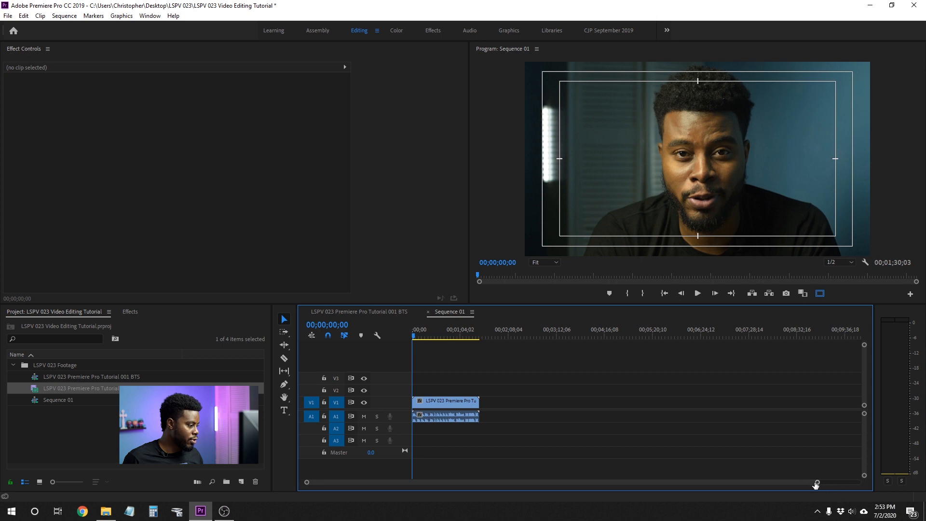
# Zoom the Sequence 01 timeline in and out to examine the clip at different scales
pyautogui.moveTo(818, 483)
pyautogui.mouseDown()
pyautogui.moveTo(696, 473)
pyautogui.moveTo(719, 473)
pyautogui.mouseUp()
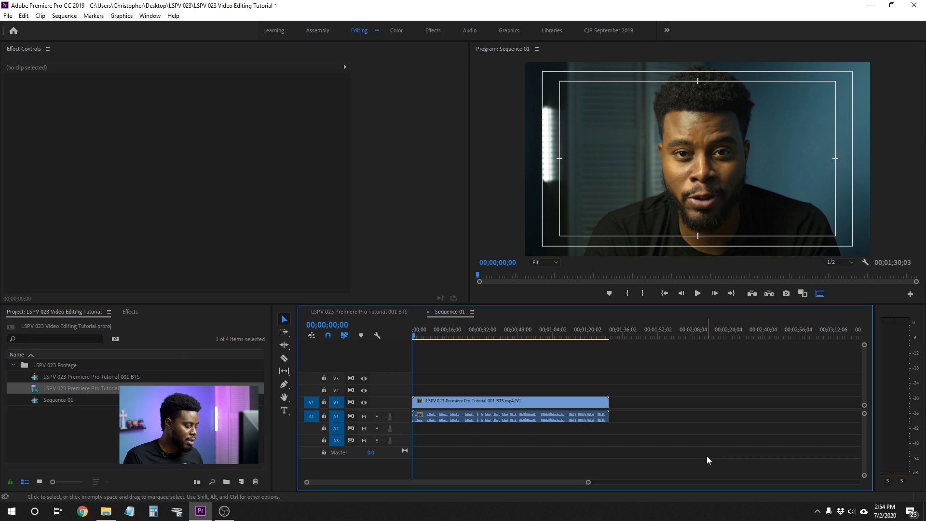
pyautogui.press('-')
pyautogui.press('-')
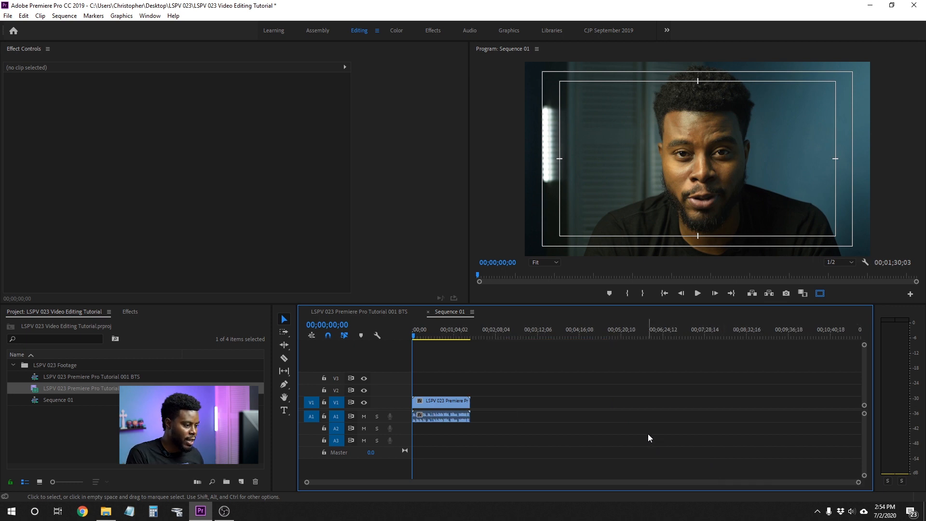
pyautogui.press('=')
pyautogui.press('=')
pyautogui.press('=')
pyautogui.press('=')
pyautogui.press('=')
pyautogui.press('-')
pyautogui.press('-')
pyautogui.press('-')
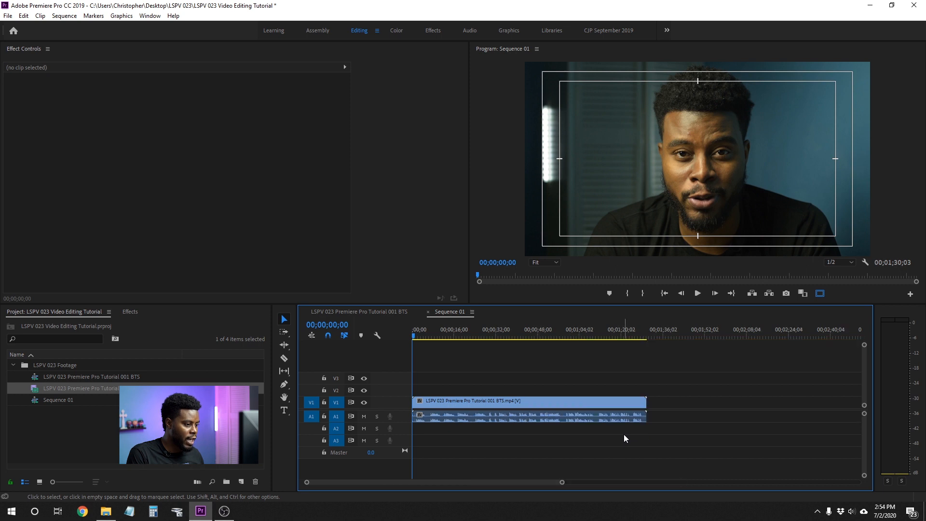
# Switch to the LSPV 023 Premiere Pro Tutorial 001 BTS sequence and save the project
pyautogui.click(384, 315)
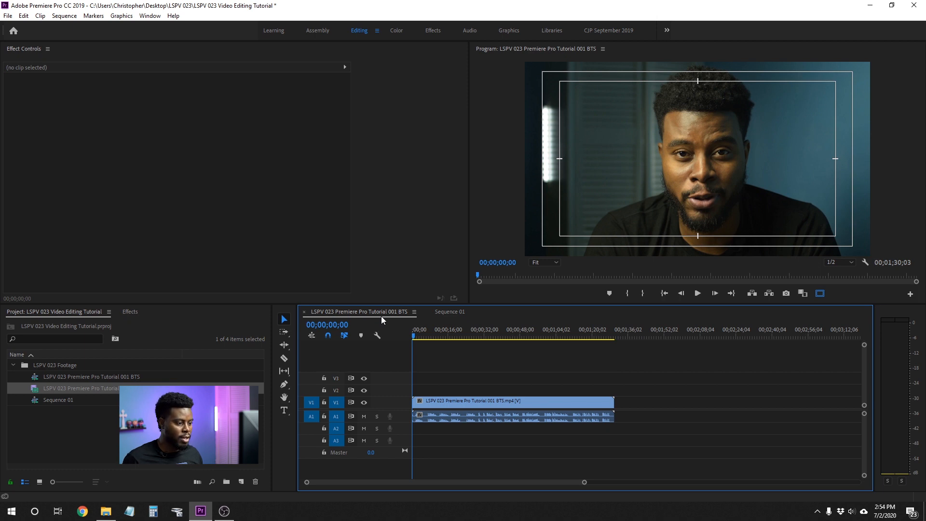
pyautogui.hotkey('ctrl', 's')
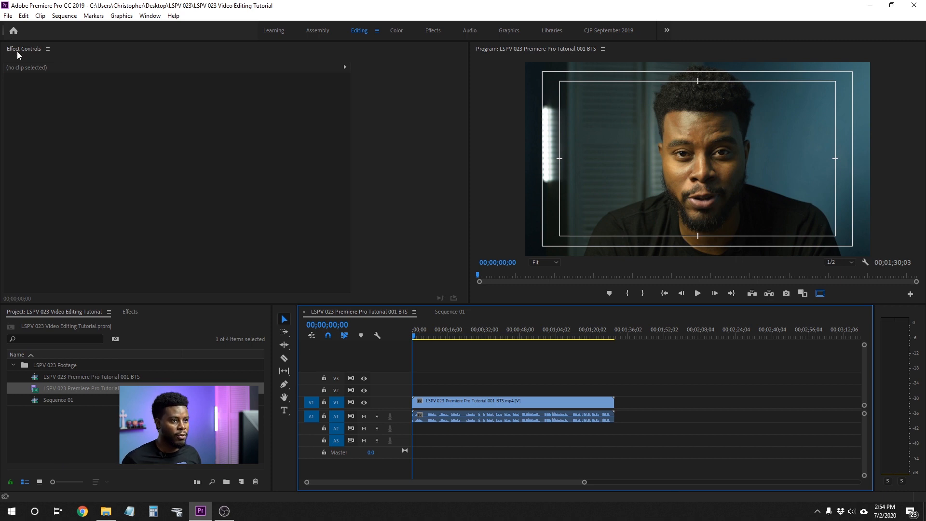
# Review the available workspaces and workspace options, leaving the Editing workspace active
pyautogui.click(150, 16)
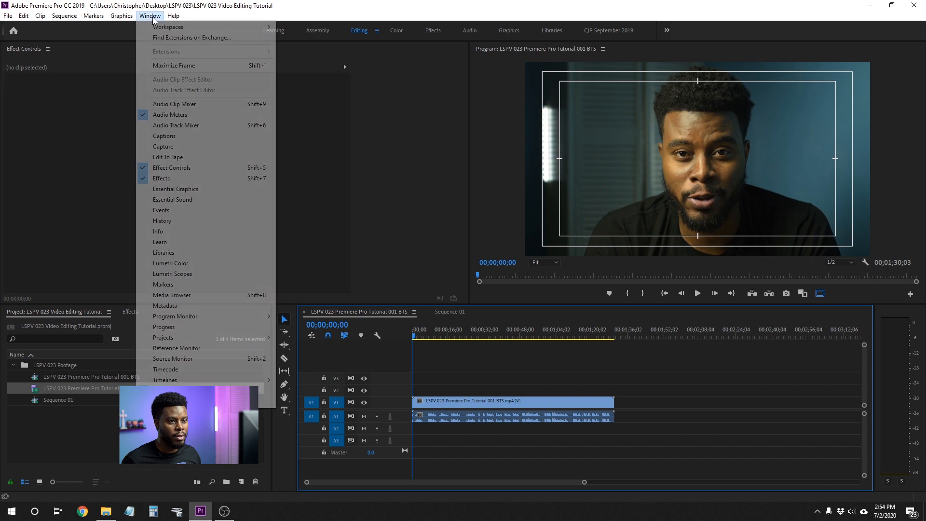
pyautogui.moveTo(226, 27)
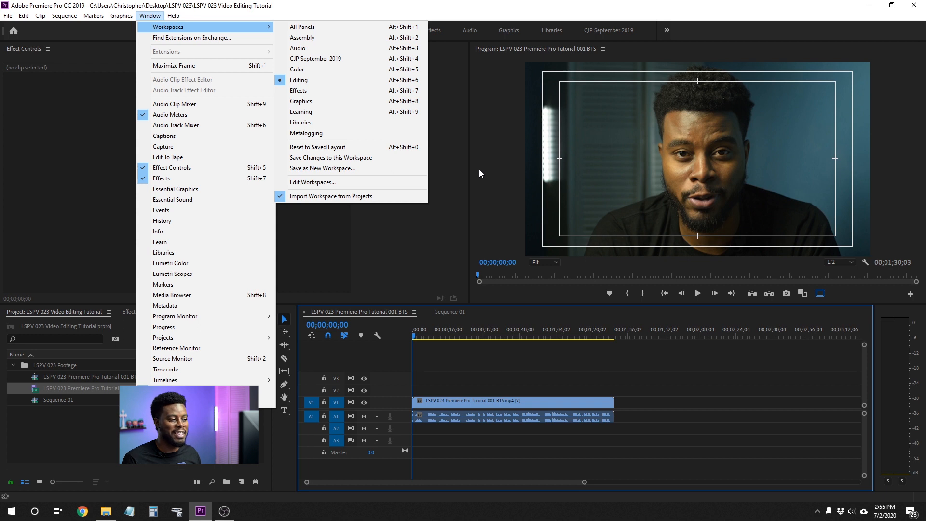
pyautogui.click(463, 385)
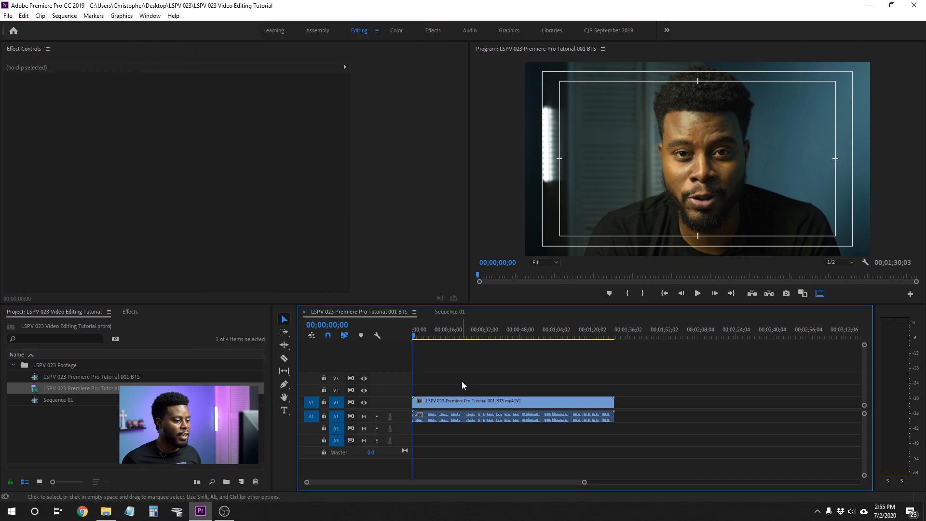
# Compare Sequence 01 with the LSPV 023 Premiere Pro Tutorial 001 BTS sequence, and close the latter in the timeline
pyautogui.click(446, 313)
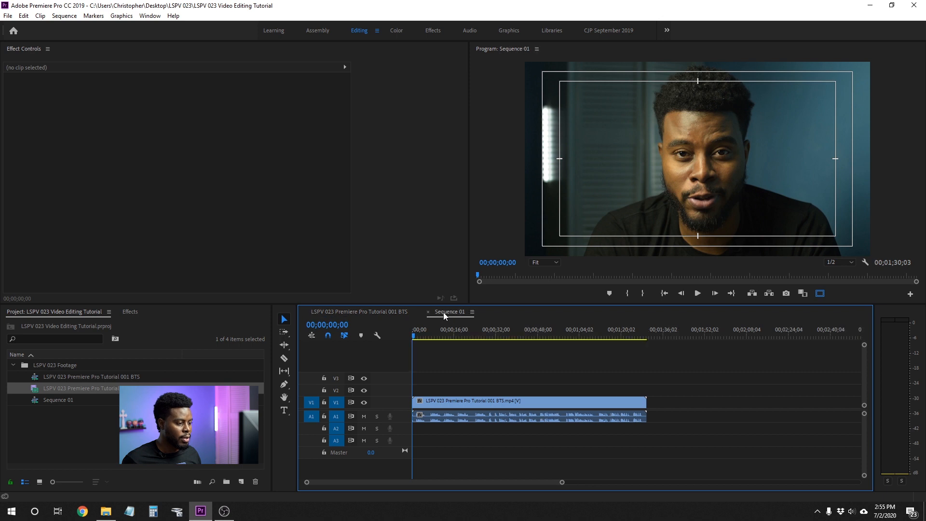
pyautogui.click(372, 311)
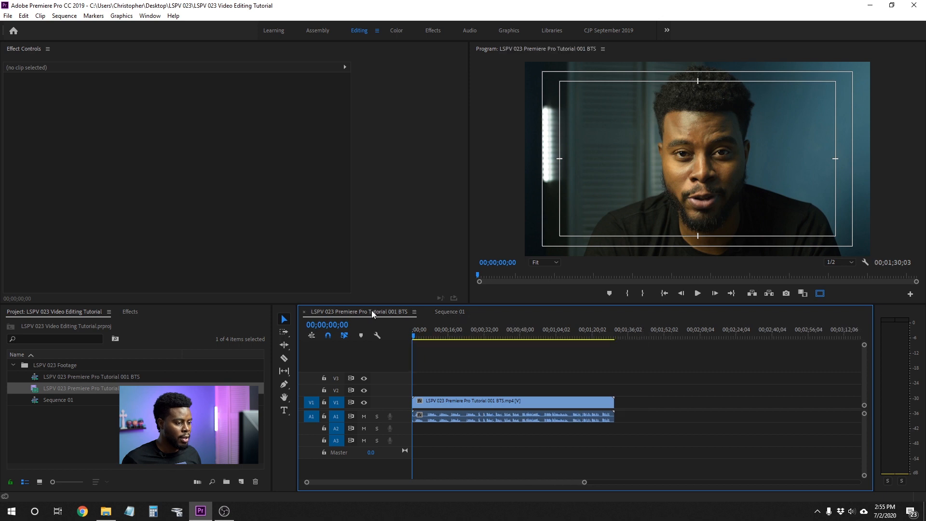
pyautogui.click(303, 312)
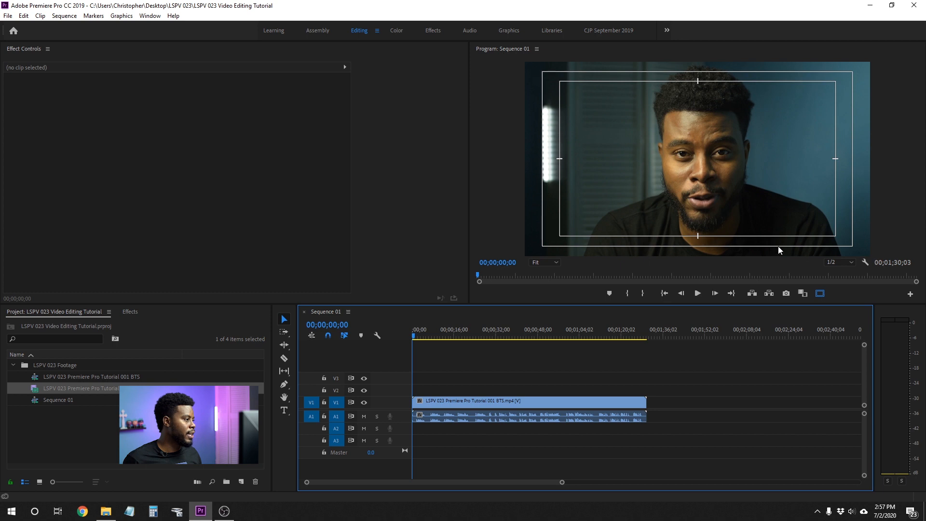
# Turn off the safe margins overlay in the program monitor
pyautogui.click(821, 297)
pyautogui.click(822, 297)
pyautogui.click(821, 297)
pyautogui.click(821, 297)
pyautogui.click(821, 297)
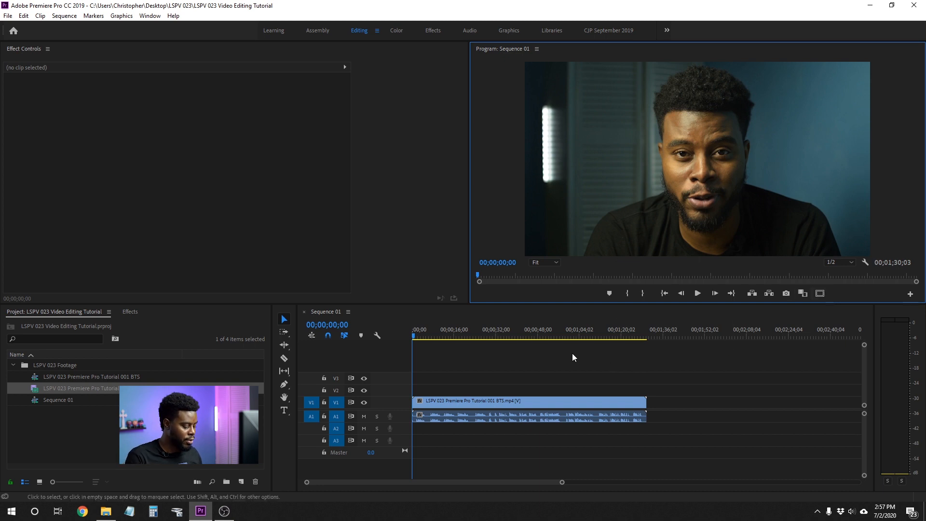
# Play and scrub through Sequence 01, jump to its end and return to its start
pyautogui.press('space')
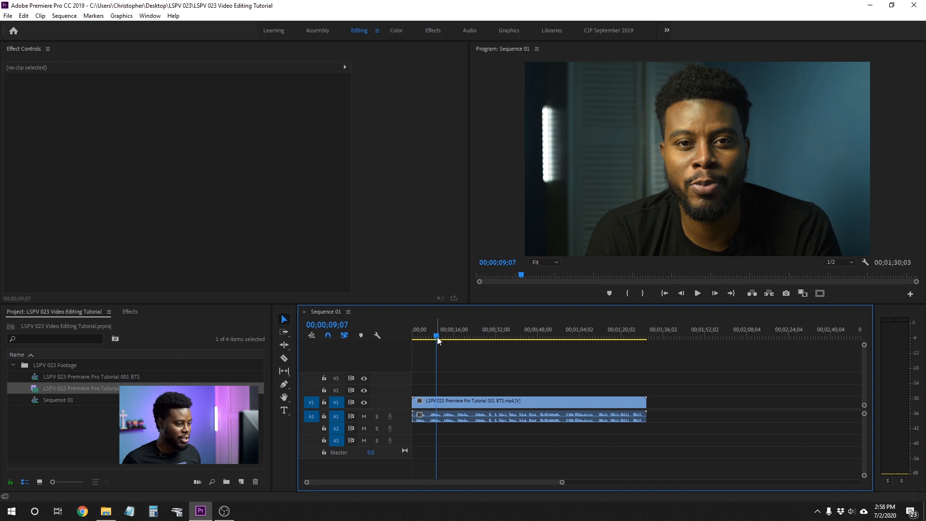
pyautogui.press('Home')
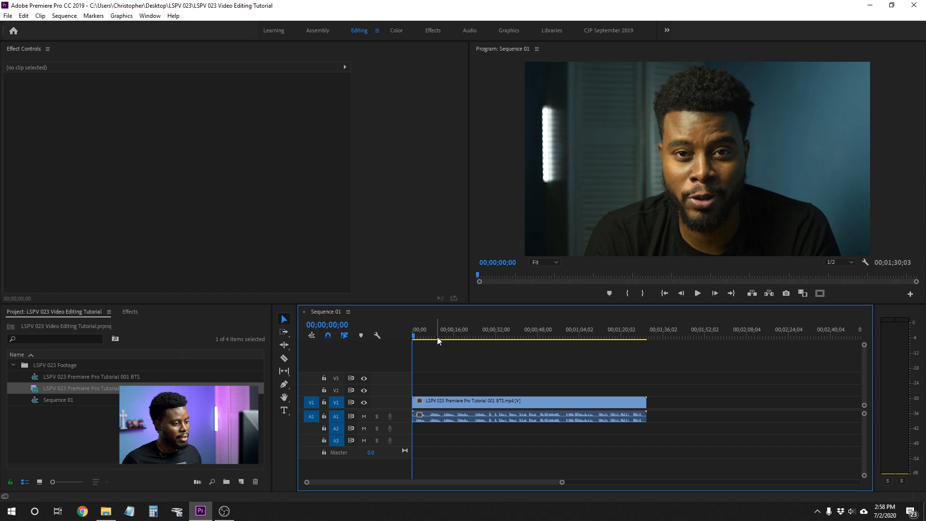
pyautogui.moveTo(415, 336); pyautogui.dragTo(478, 340)
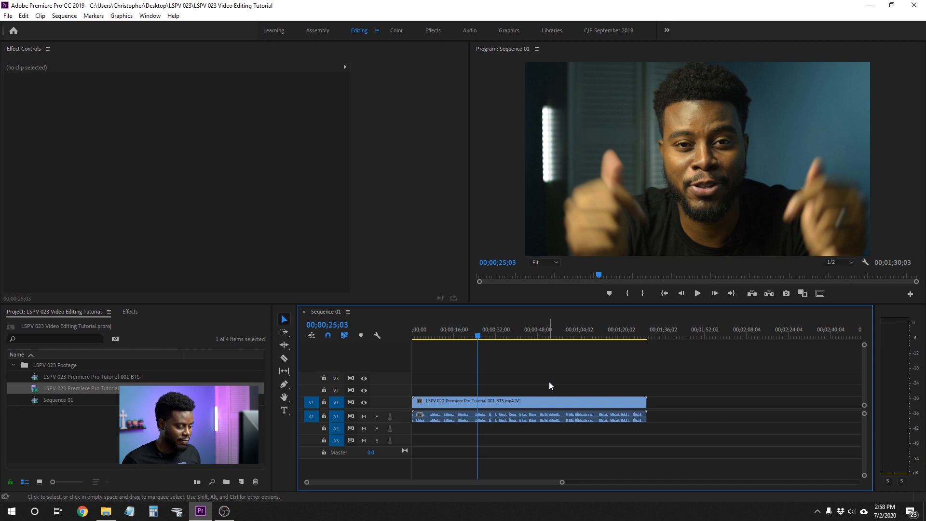
pyautogui.press('Home')
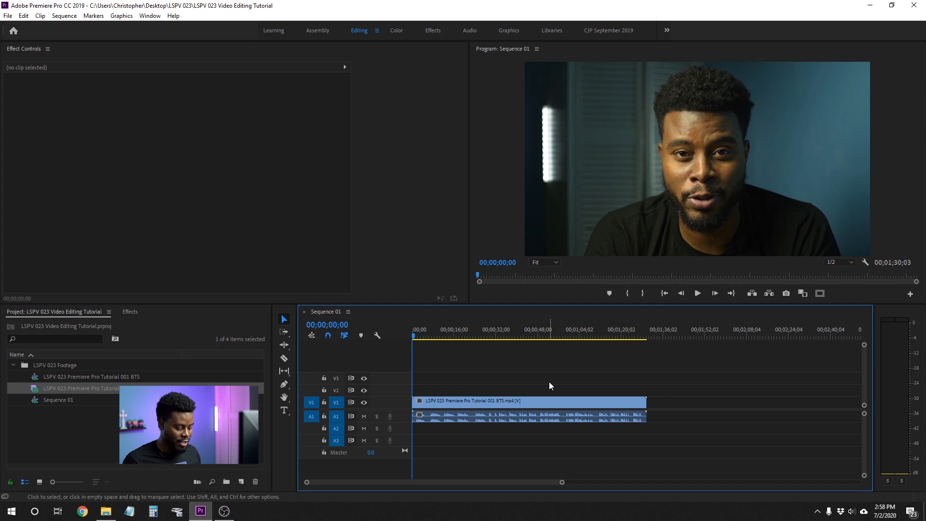
pyautogui.press('End')
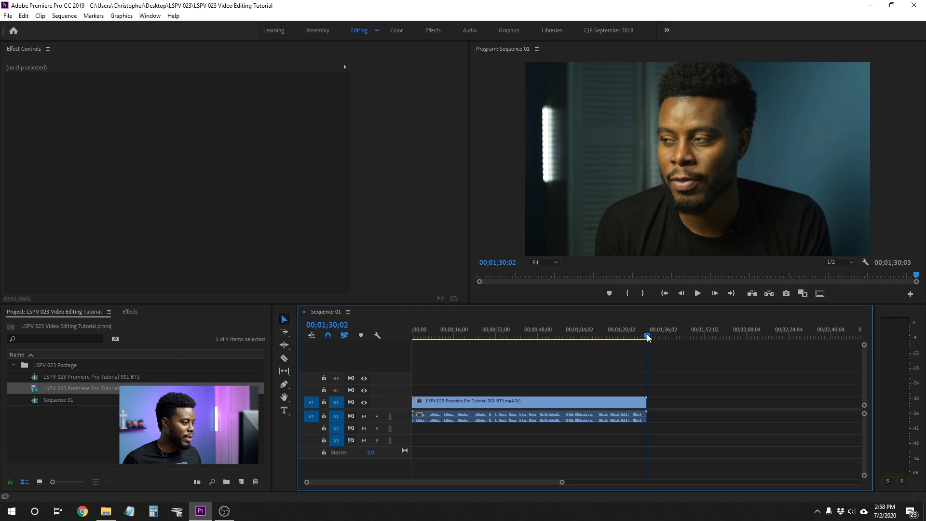
pyautogui.press('Home')
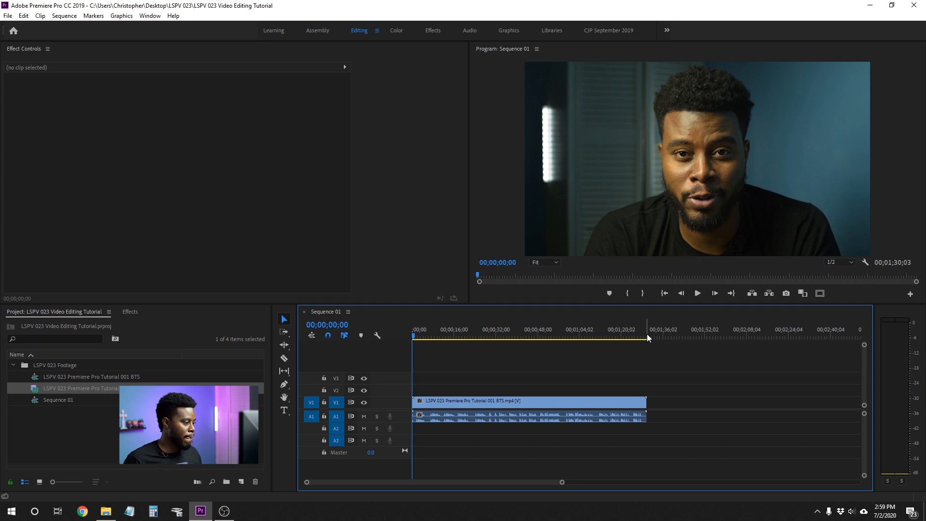
# Play Sequence 01 from the start, stop at 00;00;11;00 and enlarge the timeline scale around the playhead
pyautogui.press('space')
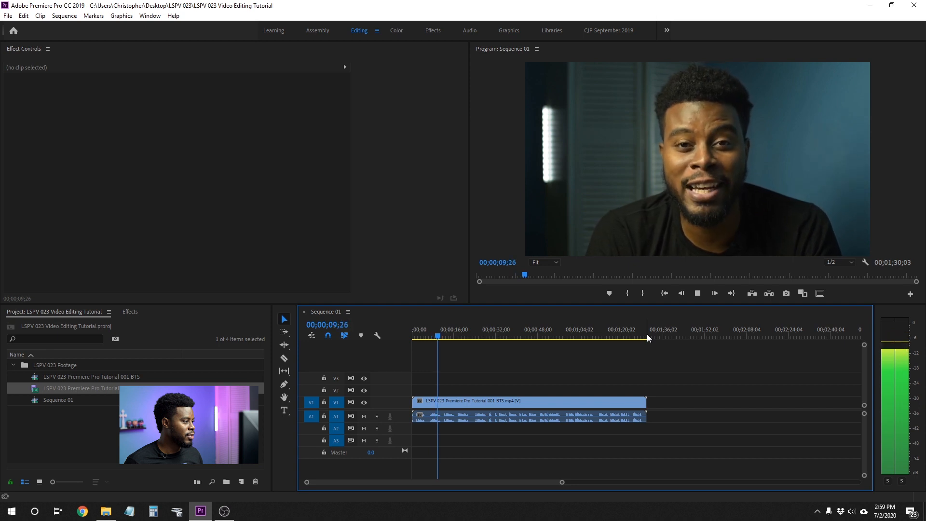
pyautogui.press('space')
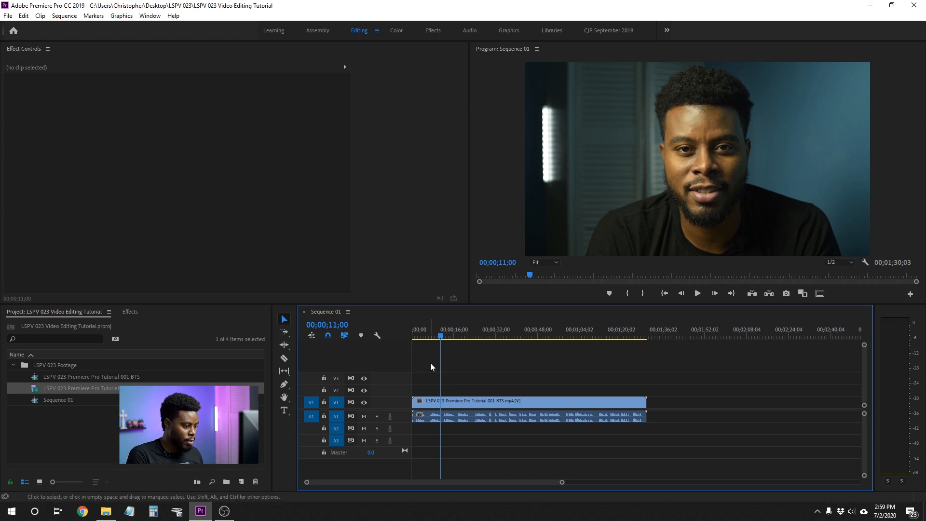
pyautogui.press('=')
pyautogui.press('=')
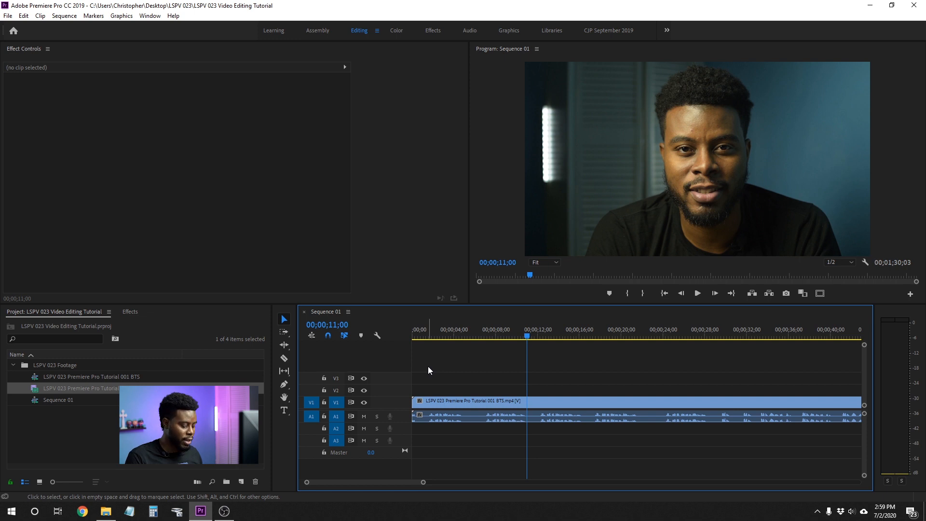
# Add a marker at 00;00;11;00 in Sequence 01, and move both the marker and the playhead to 00;00;06;23
pyautogui.press('m')
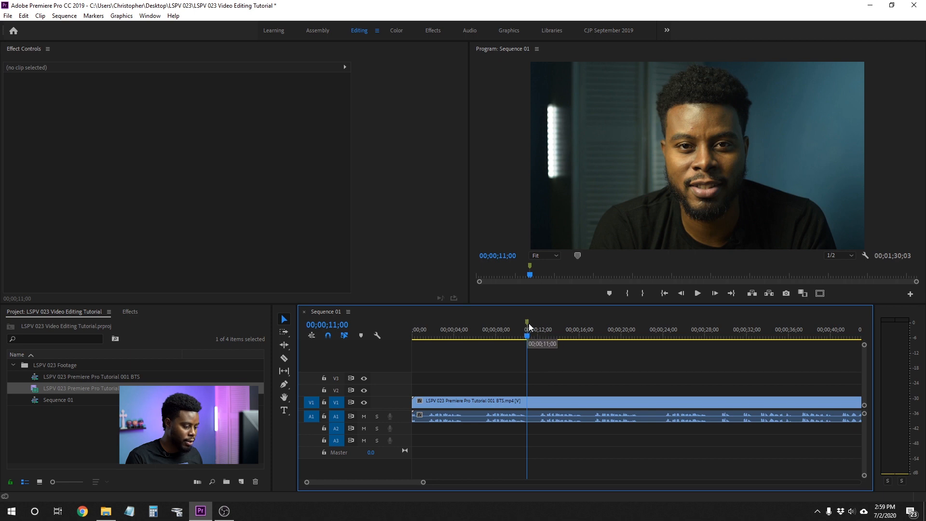
pyautogui.hotkey('ctrl', 'z')
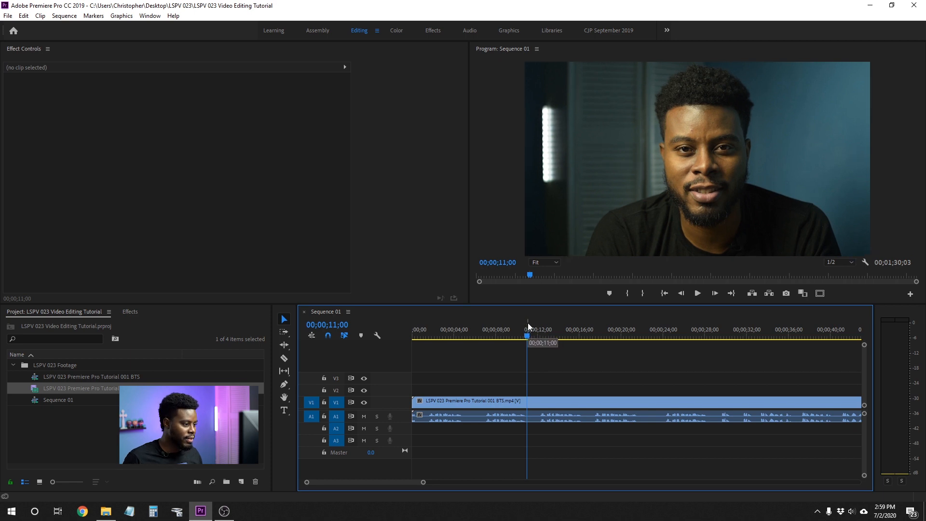
pyautogui.press('m')
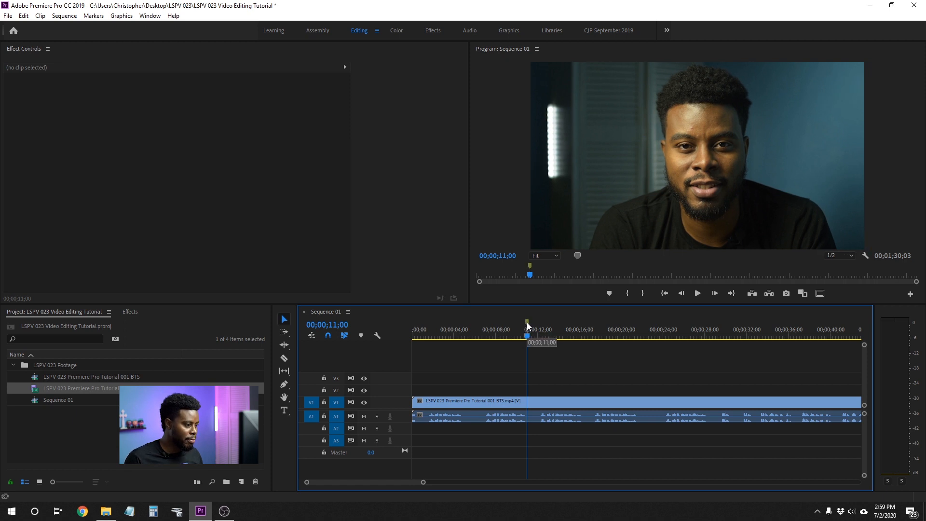
pyautogui.moveTo(526, 322); pyautogui.dragTo(482, 323)
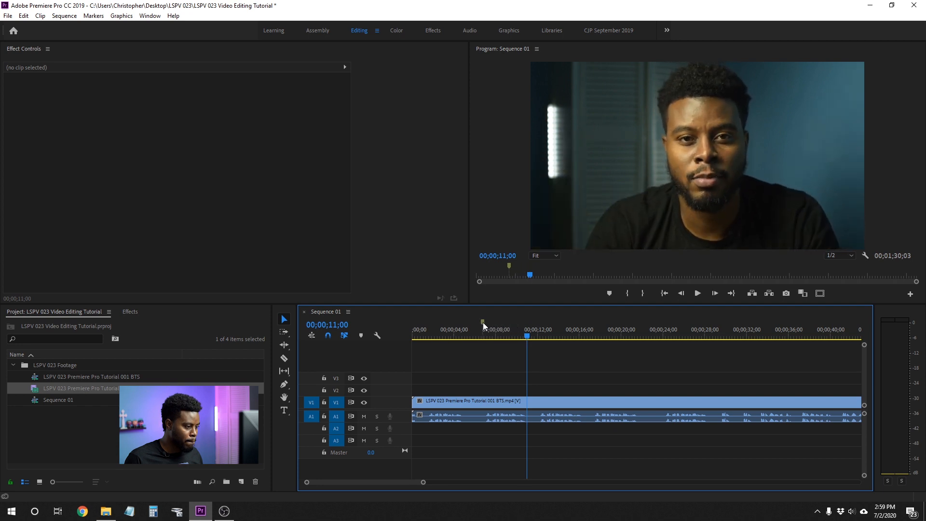
pyautogui.click(482, 323)
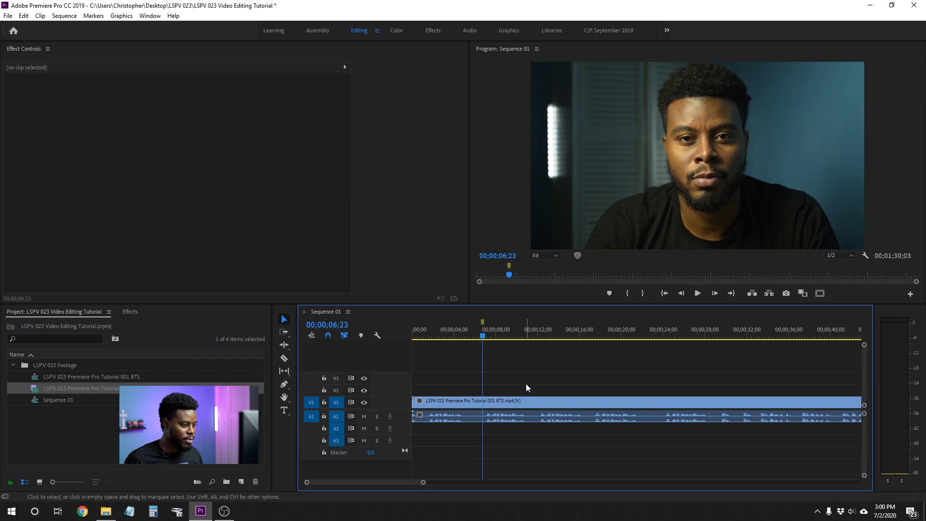
# Split the clip with the Razor tool at the 00;00;06;23 marker and again shortly after 00;00;11;00
pyautogui.press('c')
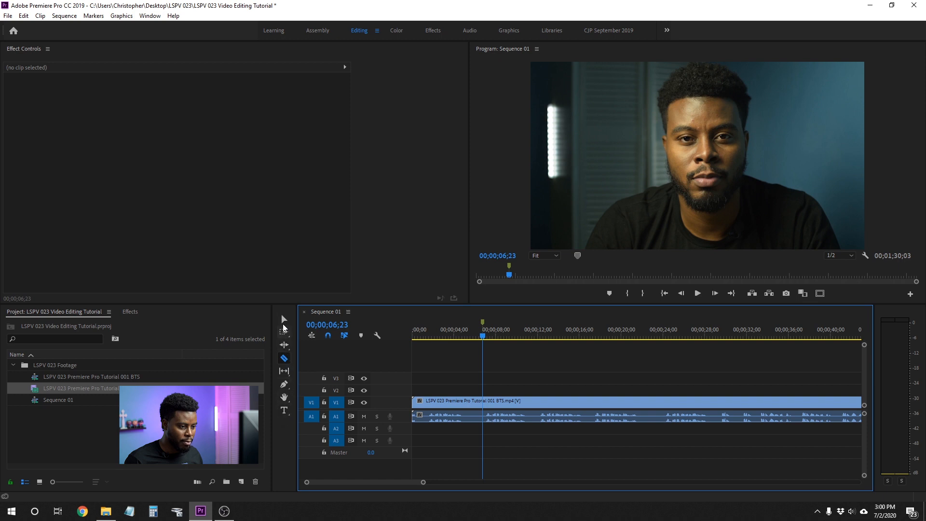
pyautogui.click(285, 359)
pyautogui.click(484, 400)
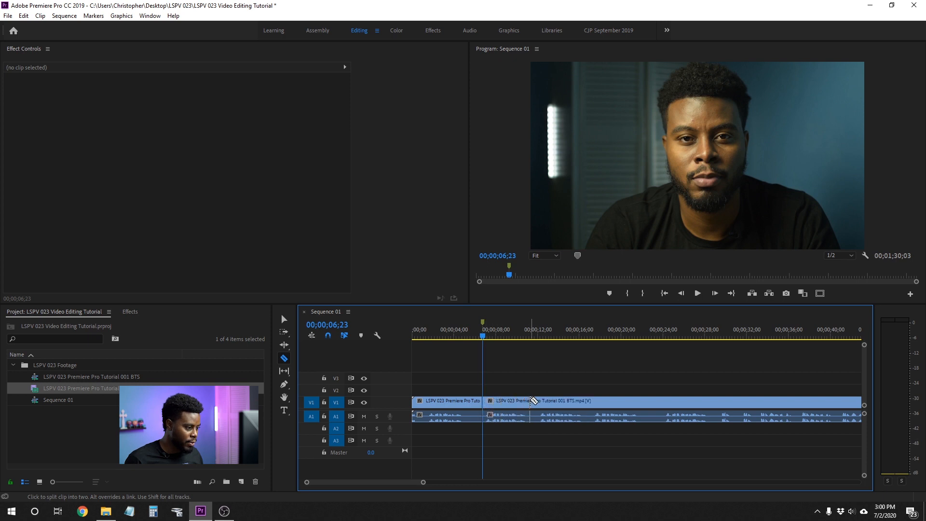
pyautogui.click(530, 415)
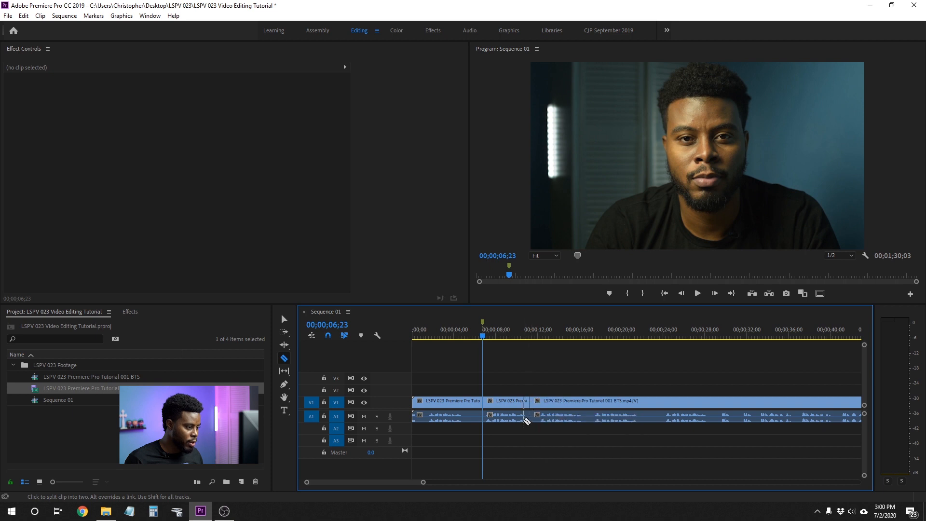
pyautogui.press('v')
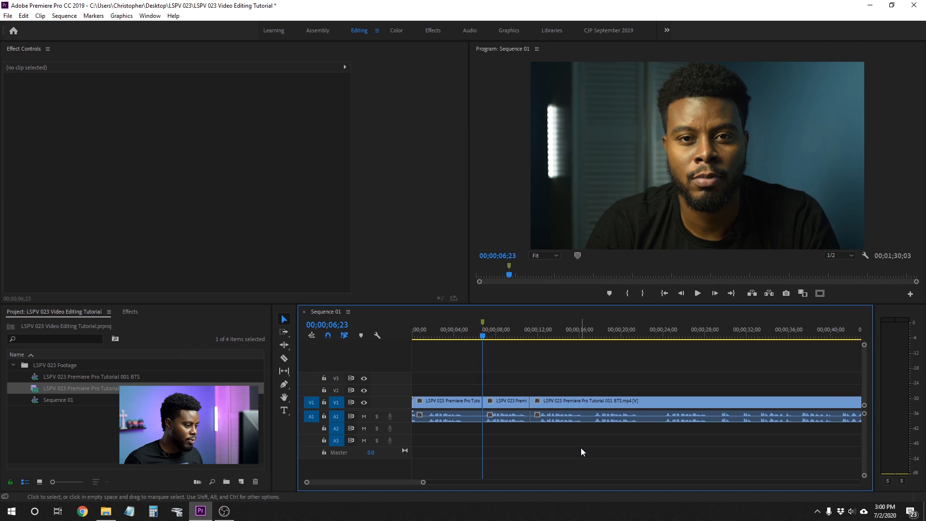
# Play the section leading up to the second cut several times and stop the playhead at 00;00;11;02, just before it
pyautogui.press('space')
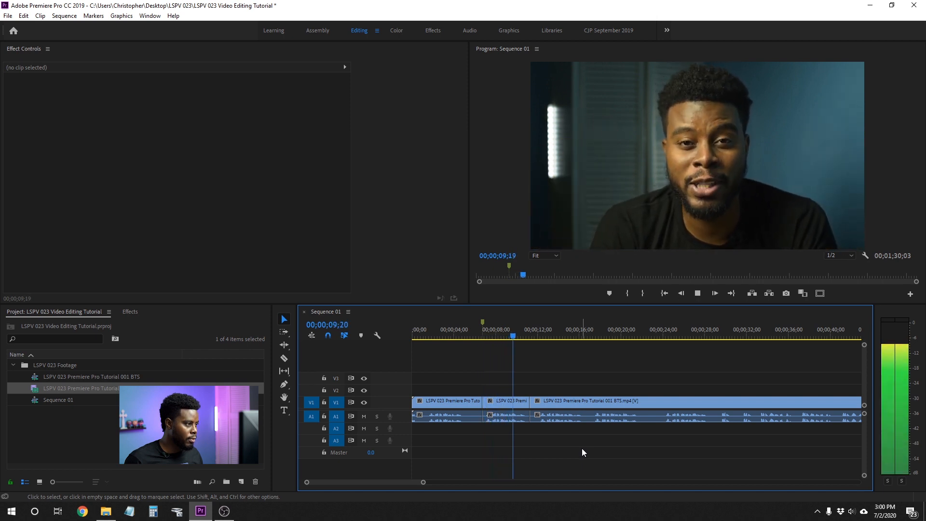
pyautogui.press('space')
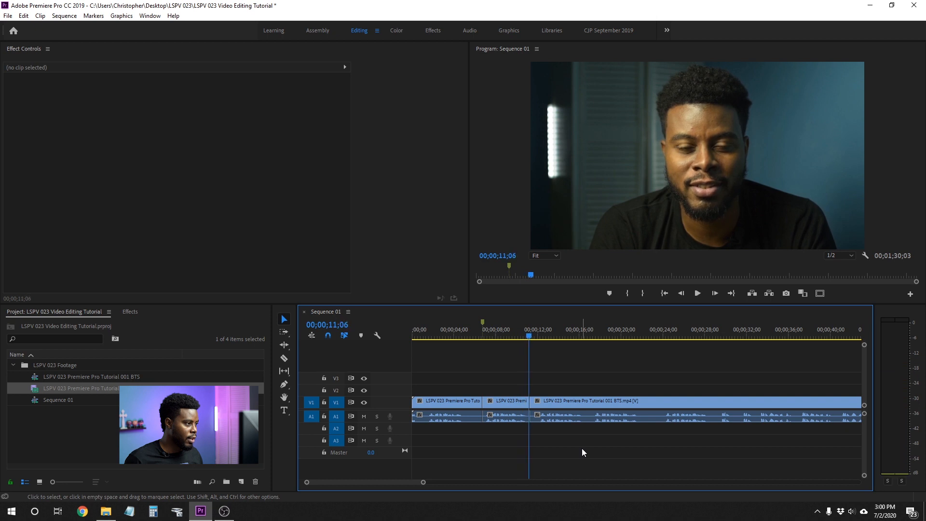
pyautogui.press('space')
pyautogui.press('space')
pyautogui.click(523, 332)
pyautogui.moveTo(525, 332); pyautogui.dragTo(507, 334)
pyautogui.press('space')
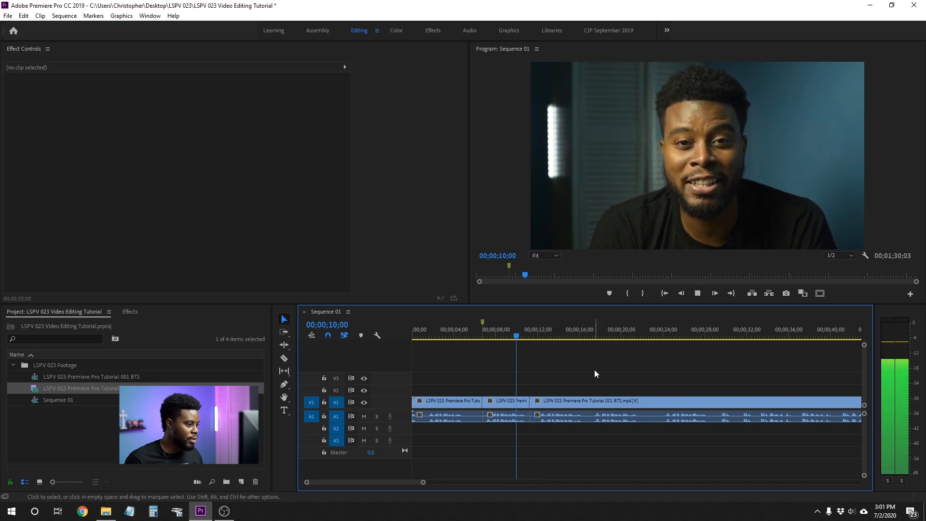
pyautogui.press('space')
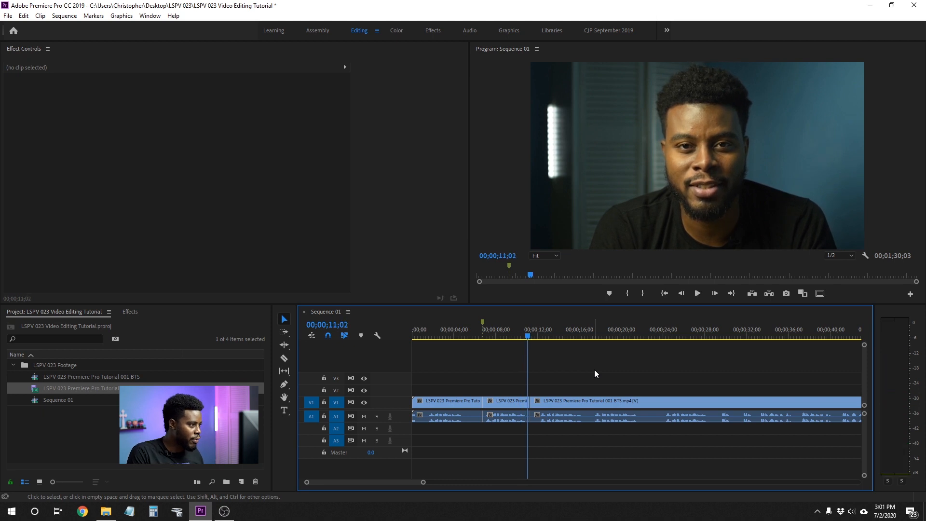
# Split the clip at the playhead at 00;00;11;02 with the Razor tool, toggling timeline snapping off and back on
pyautogui.press('c')
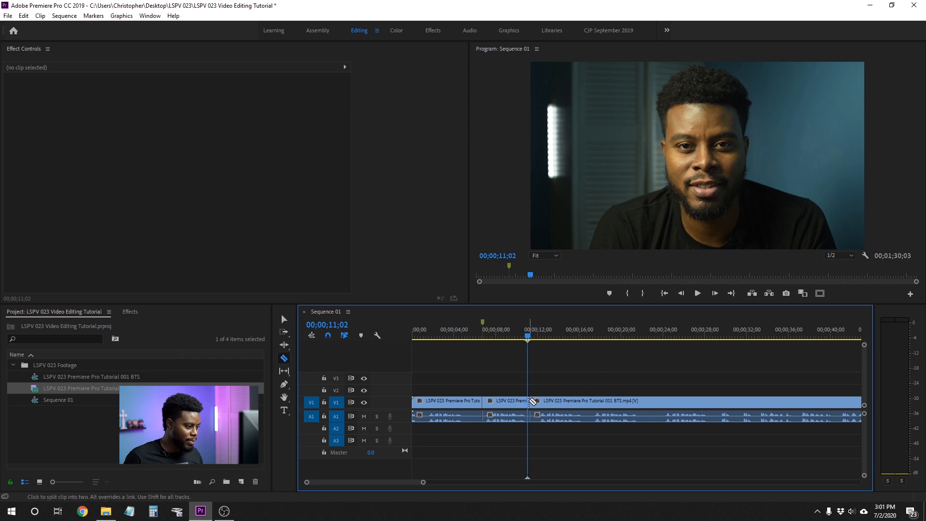
pyautogui.click(329, 336)
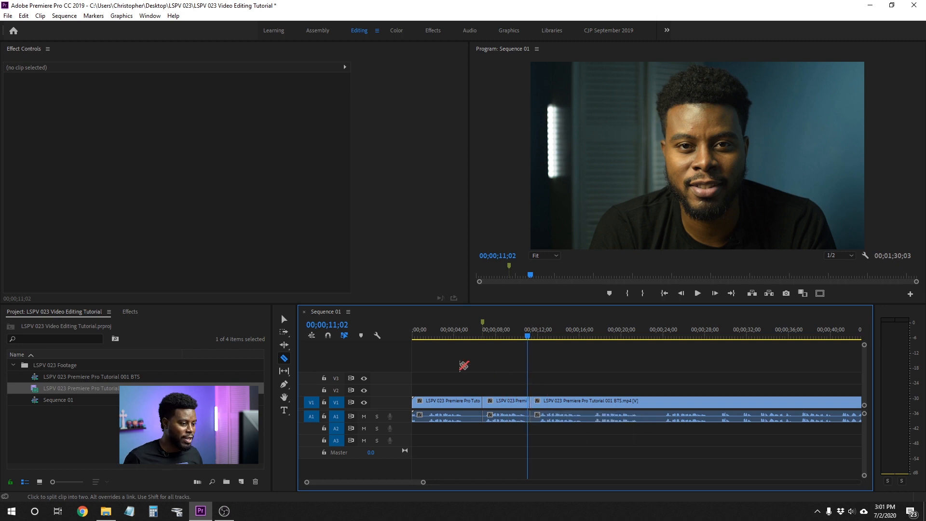
pyautogui.click(328, 336)
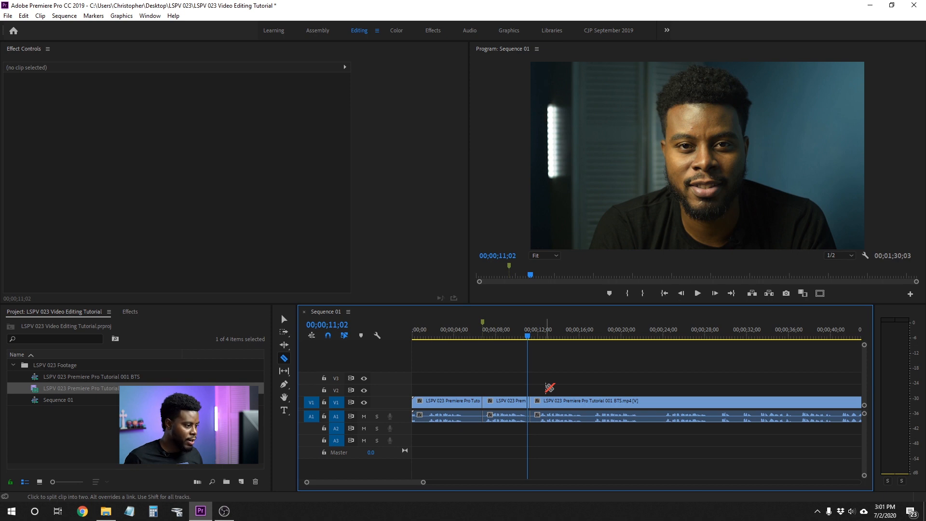
pyautogui.press('v')
# Assign the Caribbean label colour to the segment between the cuts at 00;00;06;23 and 00;00;11;02
pyautogui.click(510, 401)
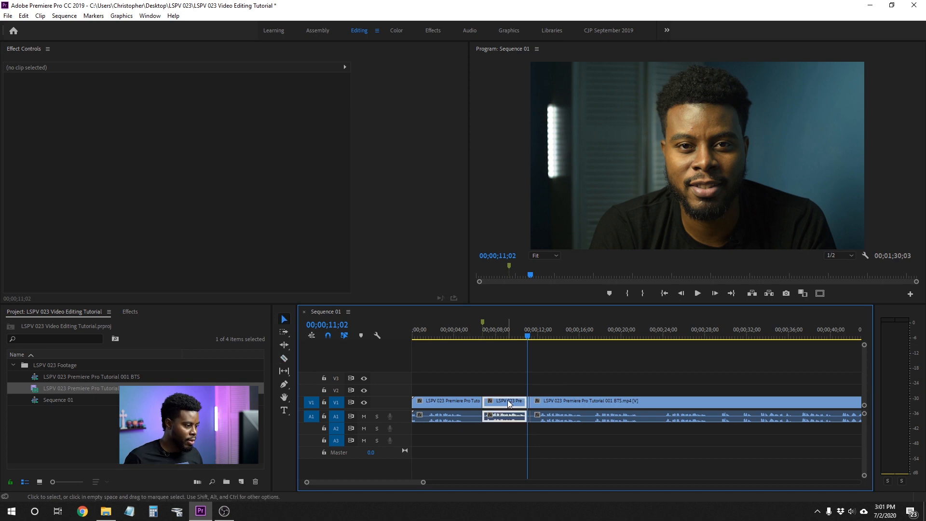
pyautogui.rightClick(509, 402)
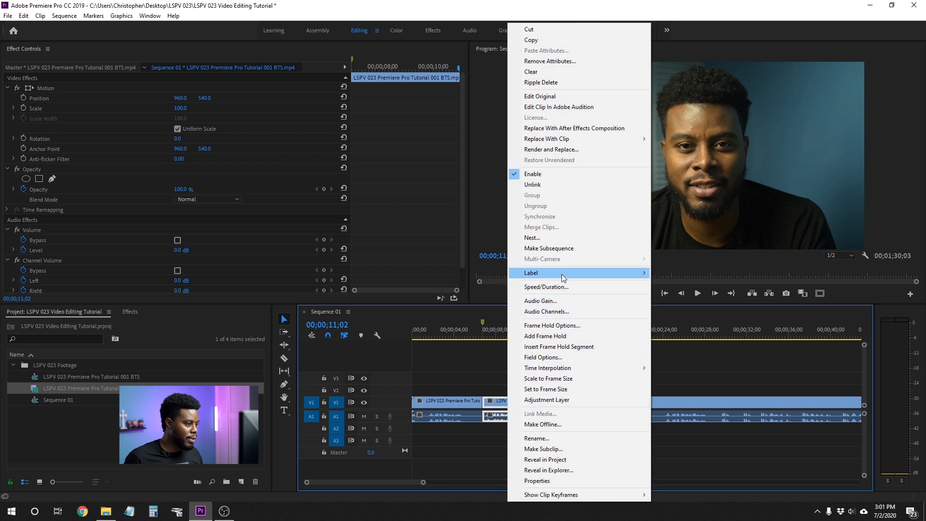
pyautogui.moveTo(562, 274)
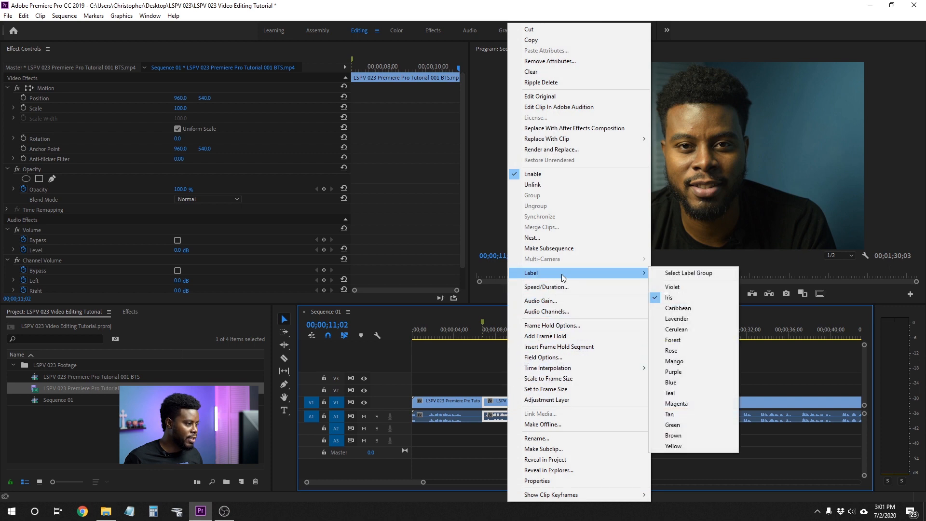
pyautogui.click(693, 309)
pyautogui.click(594, 389)
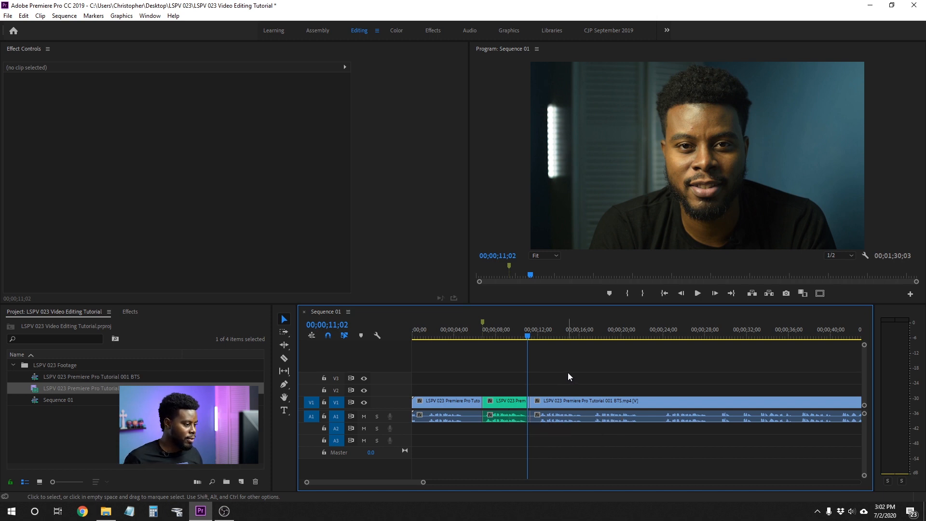
# Play the footage onward from 00;00;11;02, skipping ahead in places, and stop the playhead at 00;00;47;28
pyautogui.press('space')
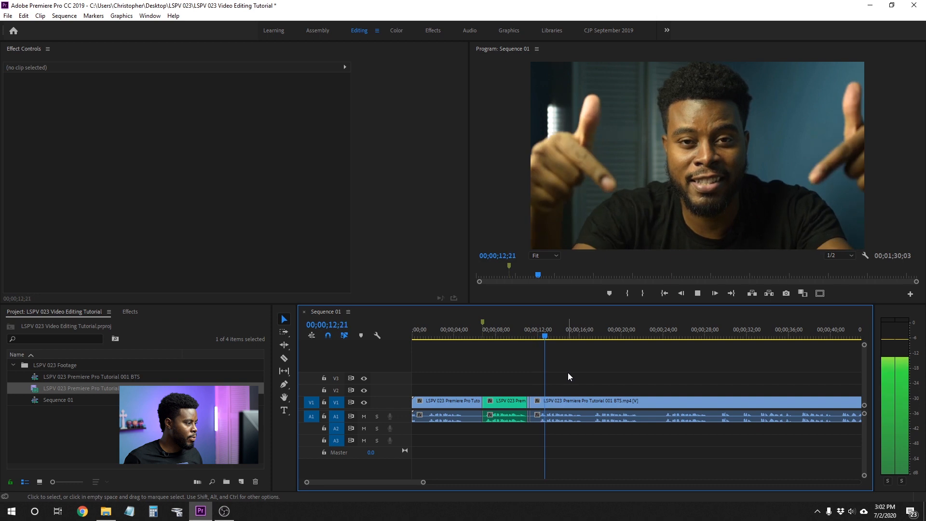
pyautogui.click(564, 337)
pyautogui.moveTo(566, 338); pyautogui.dragTo(665, 343)
pyautogui.press('space')
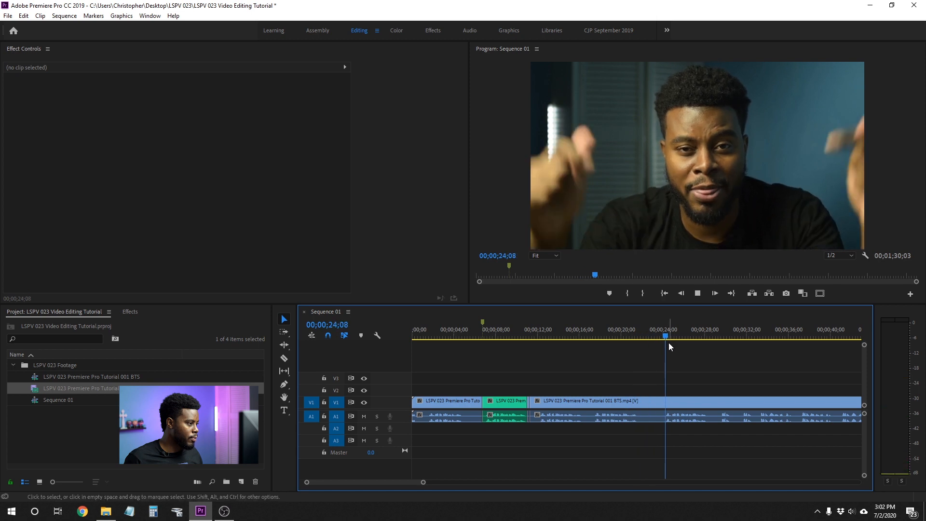
pyautogui.click(670, 333)
pyautogui.press('-')
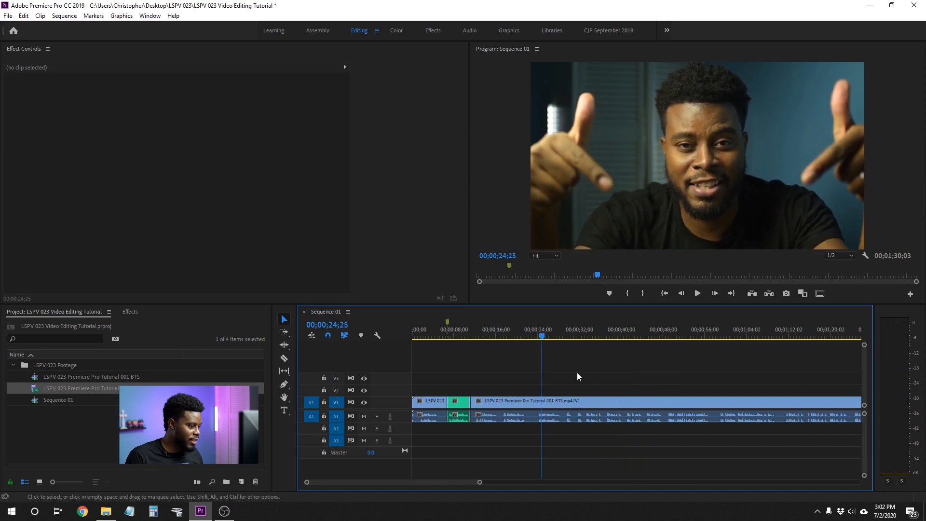
pyautogui.moveTo(545, 334); pyautogui.dragTo(566, 340)
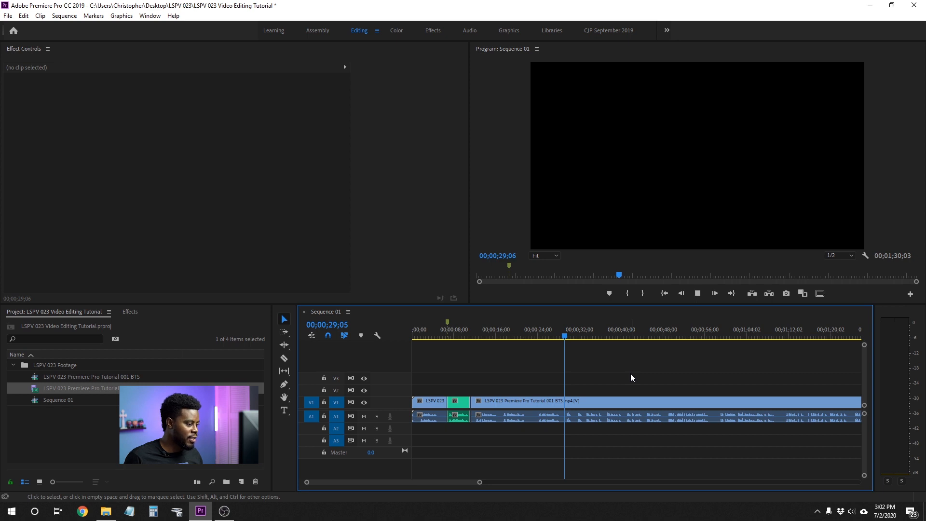
pyautogui.press('space')
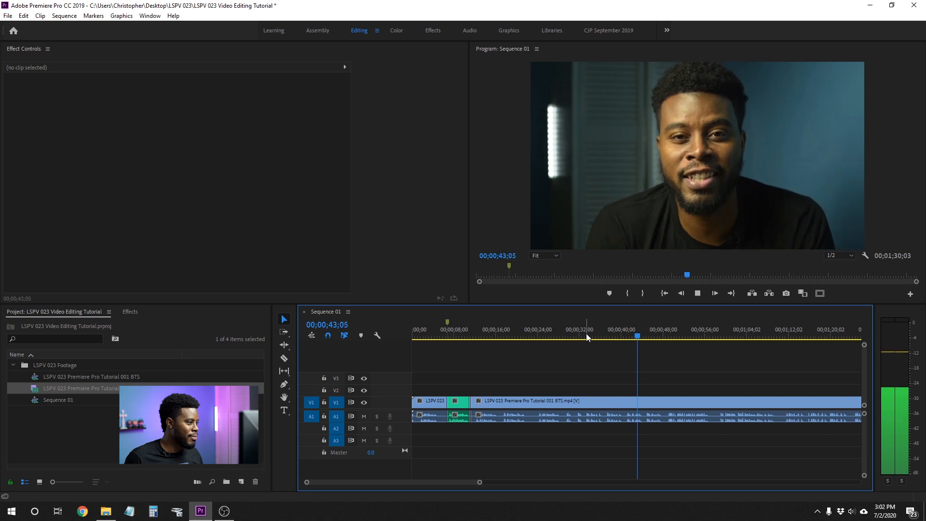
pyautogui.press('space')
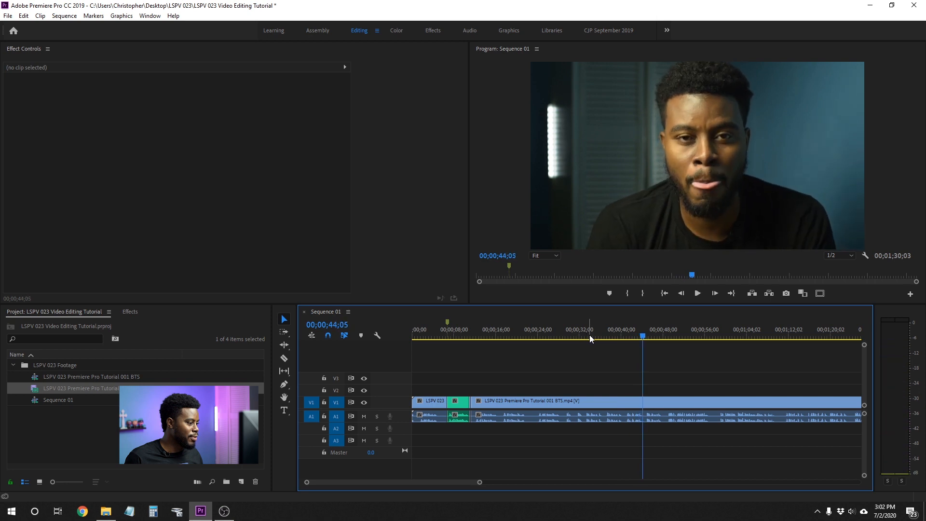
pyautogui.press('space')
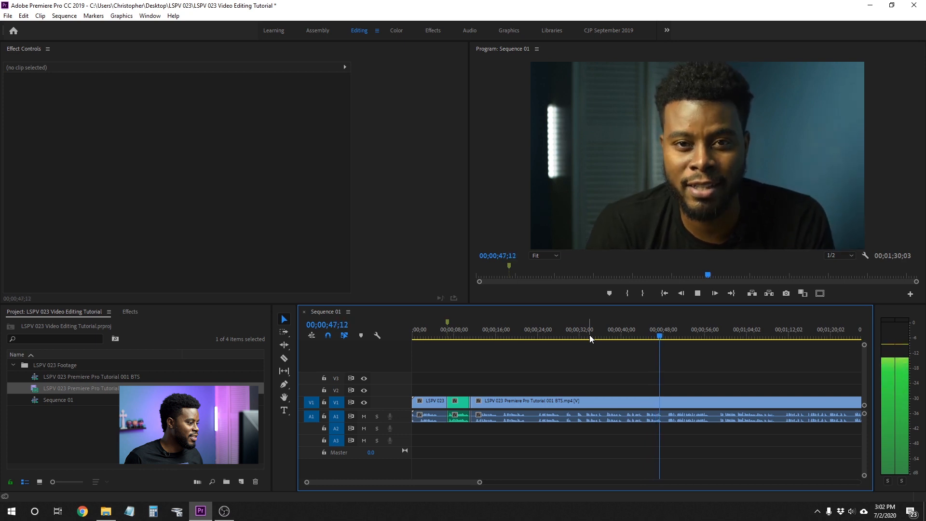
pyautogui.press('space')
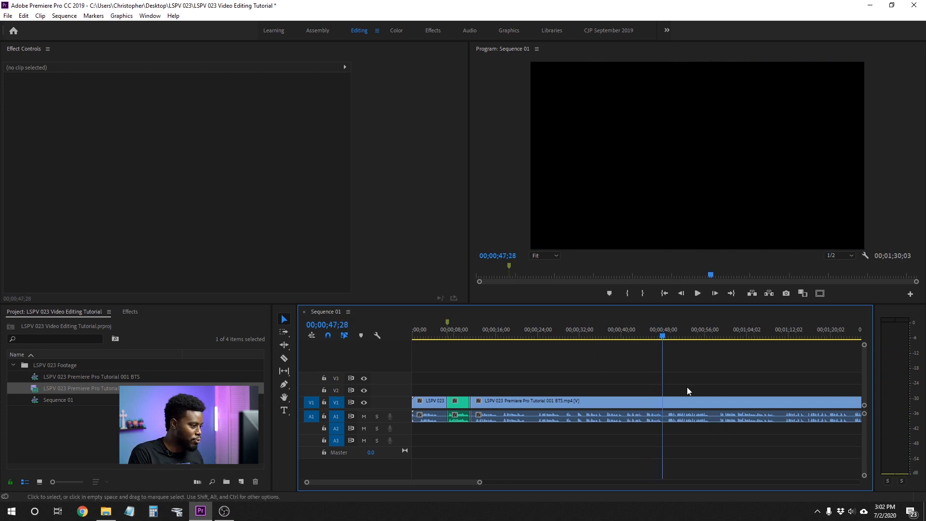
# Step back and forth frame by frame and leave the playhead at 00;00;47;22, the last frame before the picture goes black
pyautogui.press('=')
pyautogui.press('=')
pyautogui.press('=')
pyautogui.press('-')
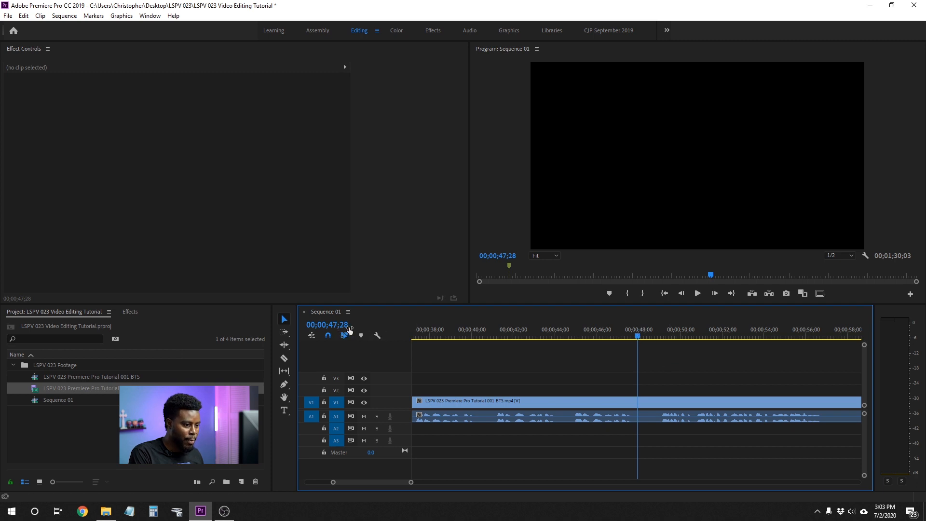
pyautogui.press('Left')
pyautogui.press('Left')
pyautogui.press('Left')
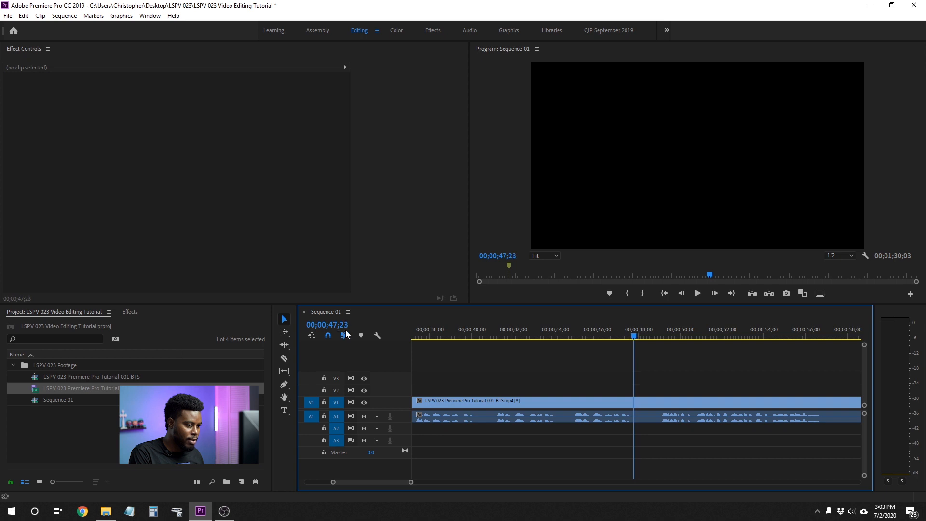
pyautogui.press('Left')
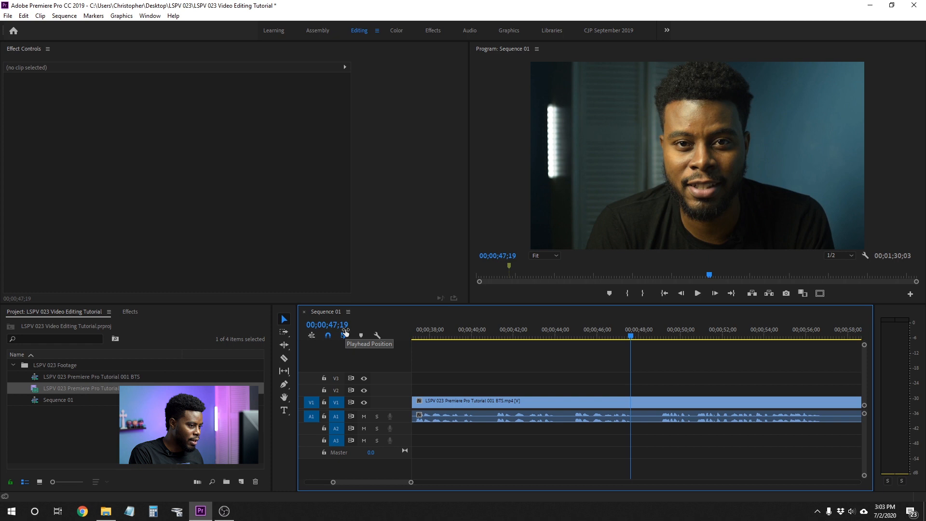
pyautogui.press('Left')
pyautogui.press('Left')
pyautogui.press('Left')
pyautogui.press('Left')
pyautogui.press('Left')
pyautogui.press('Left')
pyautogui.press('Left')
pyautogui.press('Left')
pyautogui.press('Left')
pyautogui.press('Left')
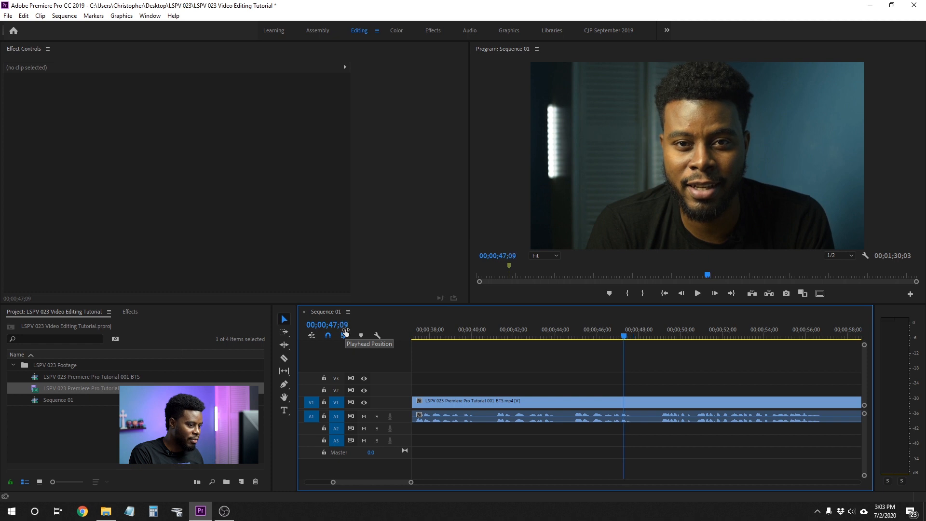
pyautogui.press('Left')
pyautogui.press('Left')
pyautogui.press('Left')
pyautogui.press('Left')
pyautogui.press('Left')
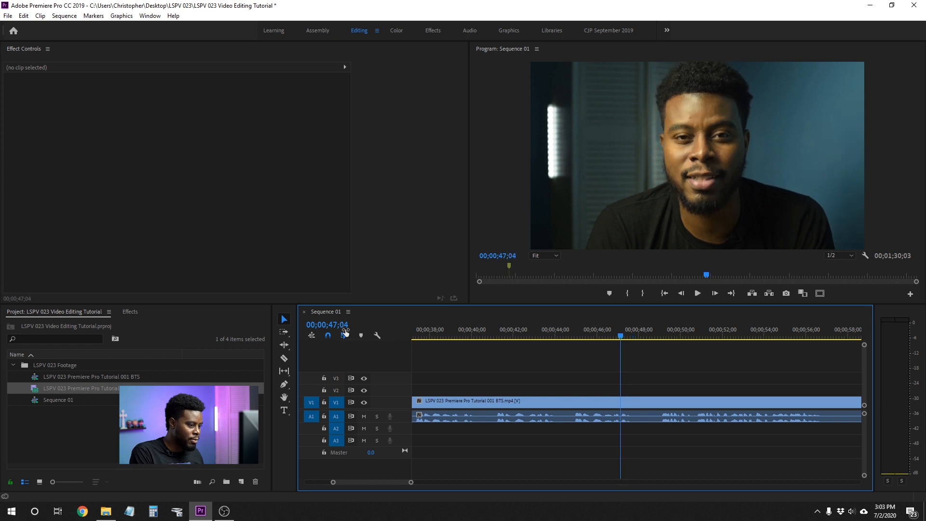
pyautogui.press('Right')
pyautogui.press('Right')
pyautogui.press('Right')
pyautogui.press('Right')
pyautogui.press('Right')
pyautogui.press('Right')
pyautogui.press('Right')
pyautogui.press('Right')
pyautogui.press('Right')
pyautogui.press('Right')
pyautogui.press('Right')
pyautogui.press('Right')
pyautogui.press('Right')
pyautogui.press('Right')
pyautogui.press('Right')
pyautogui.press('Right')
pyautogui.press('Right')
pyautogui.press('Right')
pyautogui.press('Right')
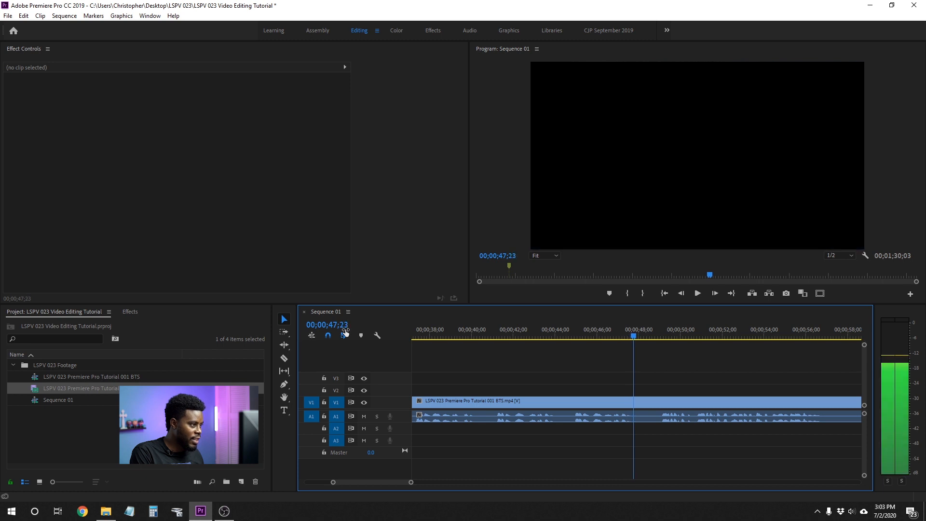
pyautogui.press('Left')
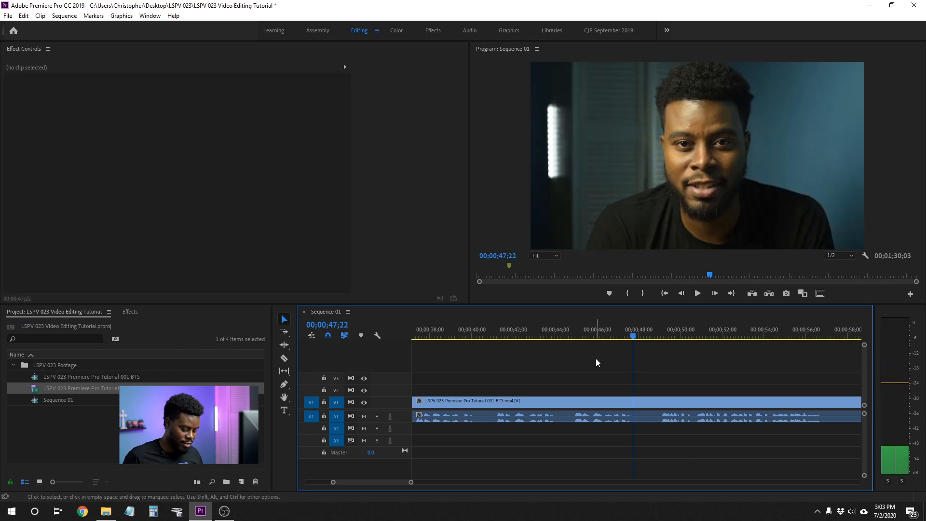
# Split the clip with the Razor tool at the 00;00;47;22 playhead and again where the preceding speech starts, at about 00;00;45;00
pyautogui.press('c')
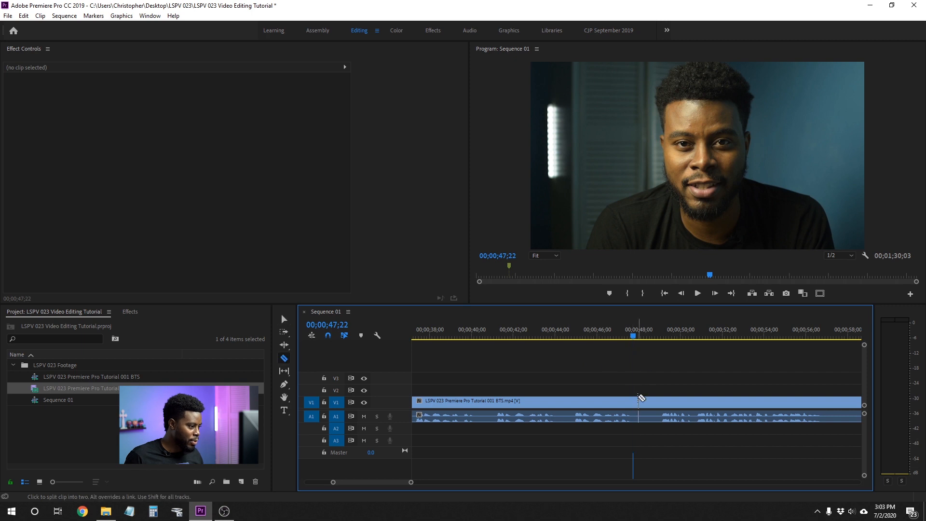
pyautogui.click(635, 402)
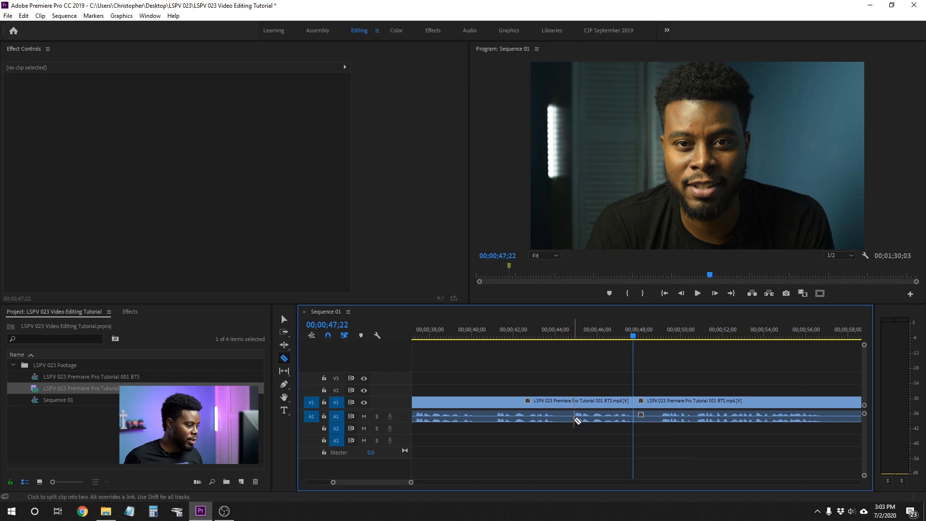
pyautogui.click(575, 416)
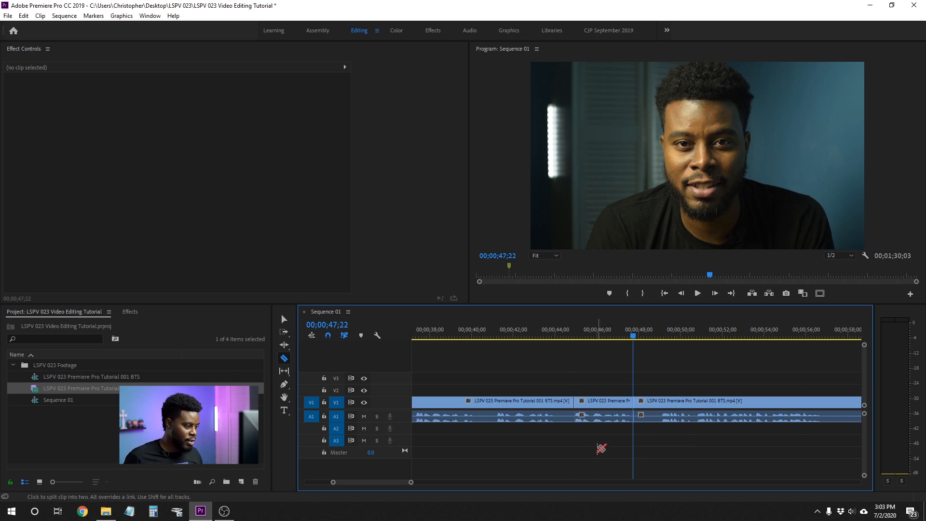
# Assign the Caribbean label colour to the short segment ending at 00;00;47;22 and save the project
pyautogui.press('v')
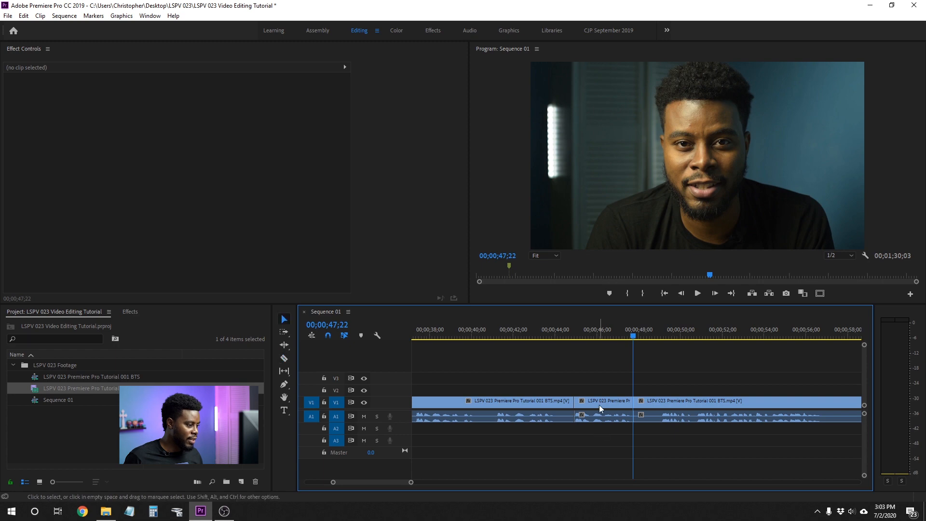
pyautogui.click(599, 406)
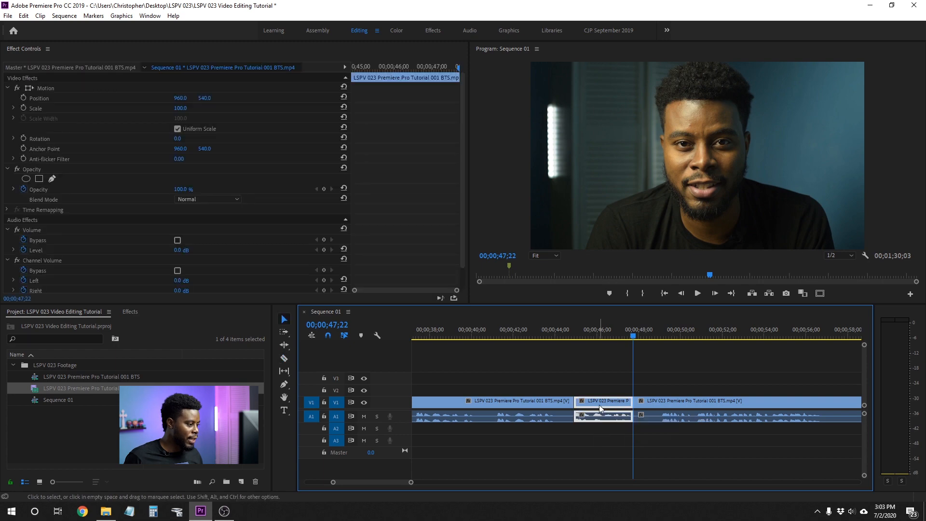
pyautogui.rightClick(600, 404)
pyautogui.moveTo(709, 273)
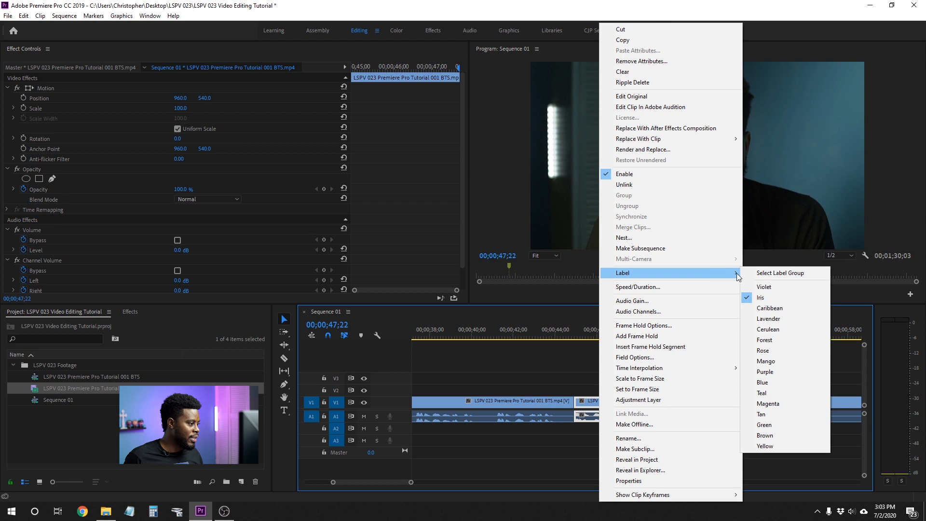
pyautogui.click(770, 308)
pyautogui.click(688, 363)
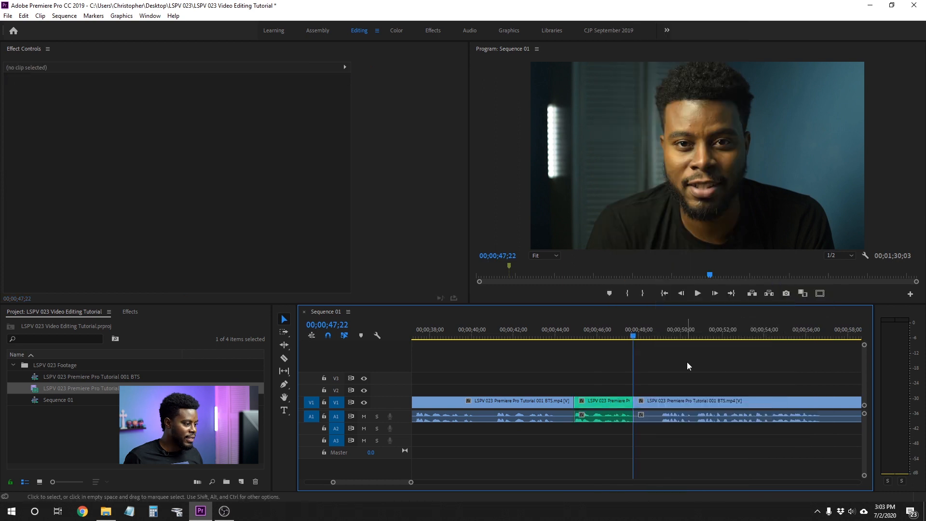
pyautogui.hotkey('ctrl', 's')
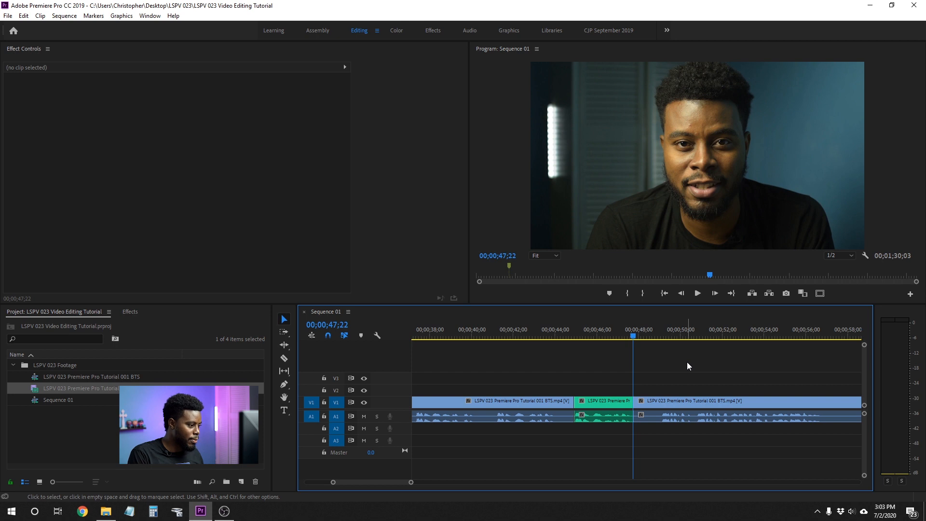
# Review the labelled segments across the whole sequence, play onward from 00;00;47;22 and stop at 00;01;02;15
pyautogui.press('-')
pyautogui.press('-')
pyautogui.press('-')
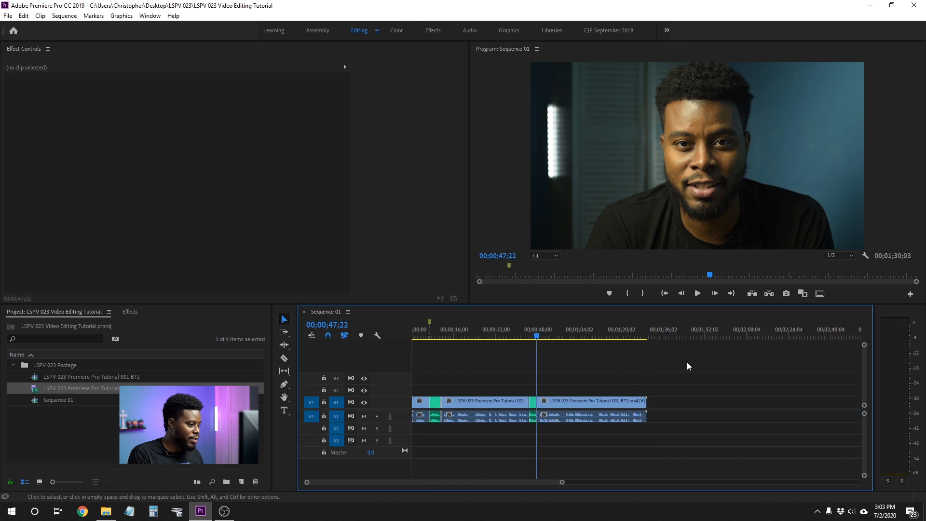
pyautogui.press('=')
pyautogui.press('=')
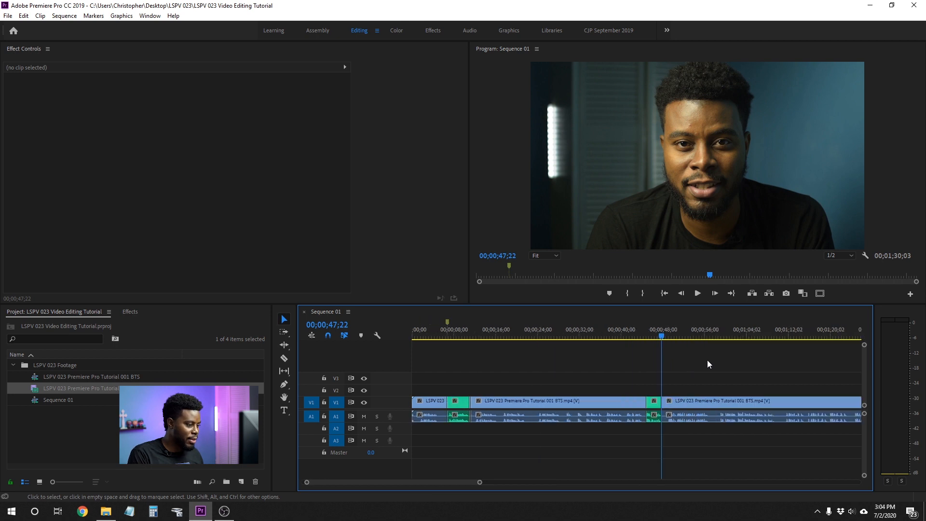
pyautogui.scroll(-5, 718, 368)
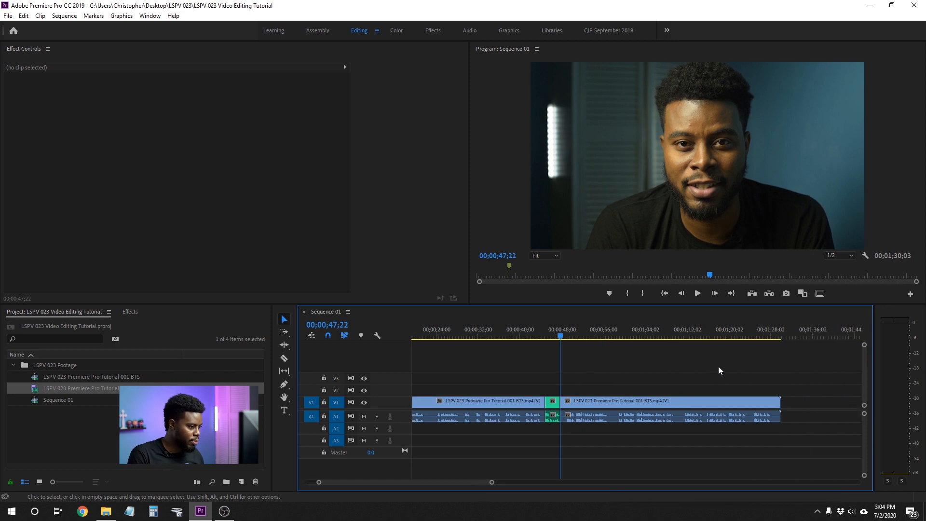
pyautogui.press('=')
pyautogui.press('=')
pyautogui.press('=')
pyautogui.press('=')
pyautogui.press('space')
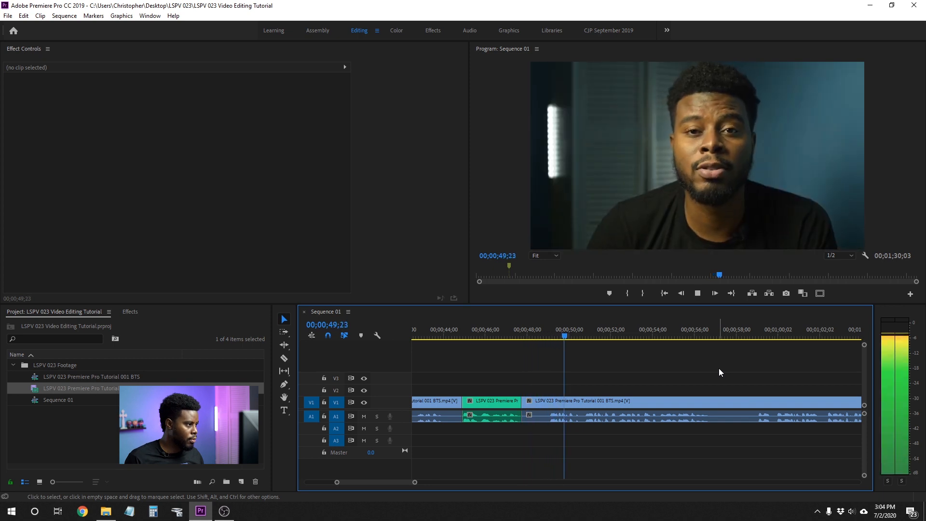
pyautogui.scroll(-1, 719, 373)
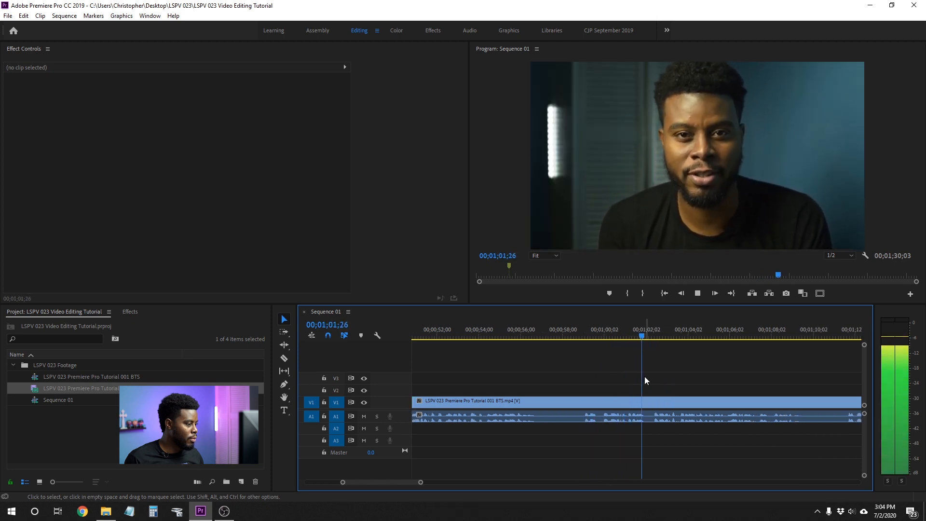
pyautogui.press('space')
# Scrub back to the labelled segment at 00;00;45;02 and place the playhead at 00;00;49;01, where the next speech starts
pyautogui.scroll(2, 626, 375)
pyautogui.scroll(2, 627, 375)
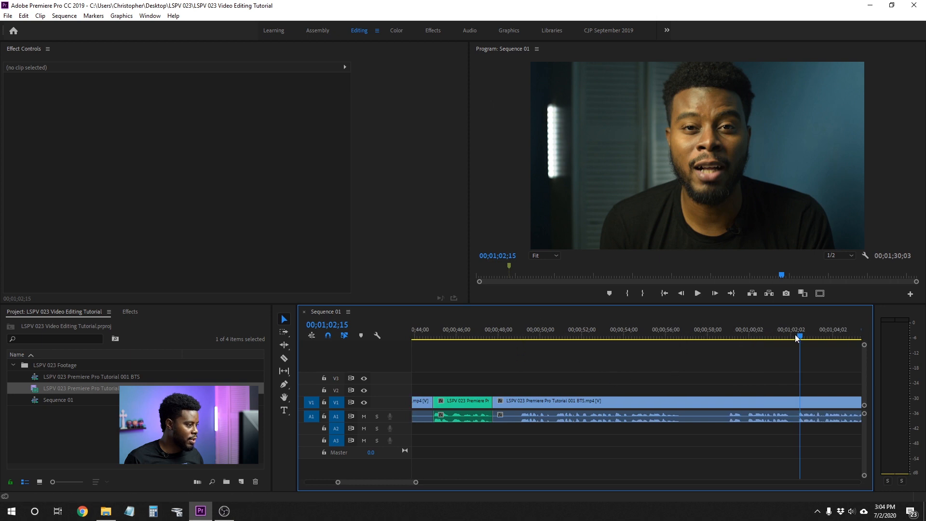
pyautogui.moveTo(800, 337); pyautogui.dragTo(440, 329)
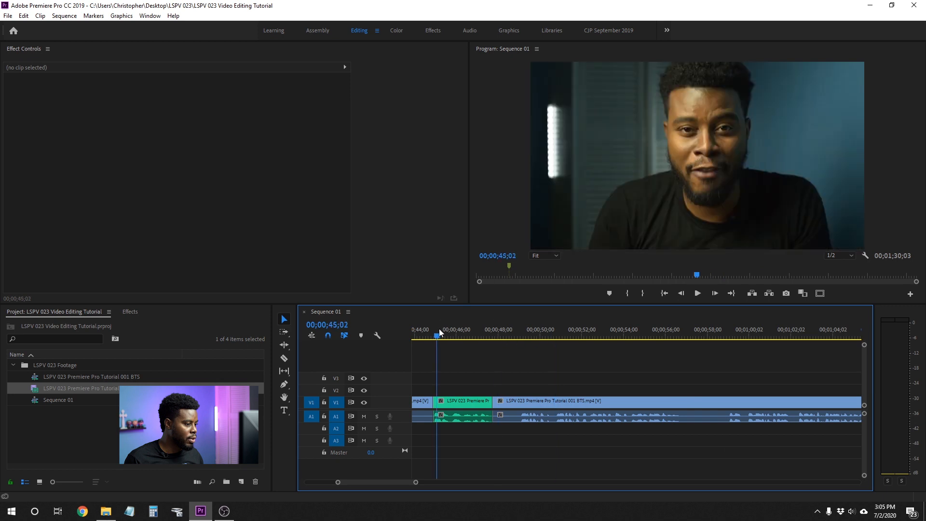
pyautogui.click(658, 330)
pyautogui.moveTo(546, 336); pyautogui.dragTo(523, 333)
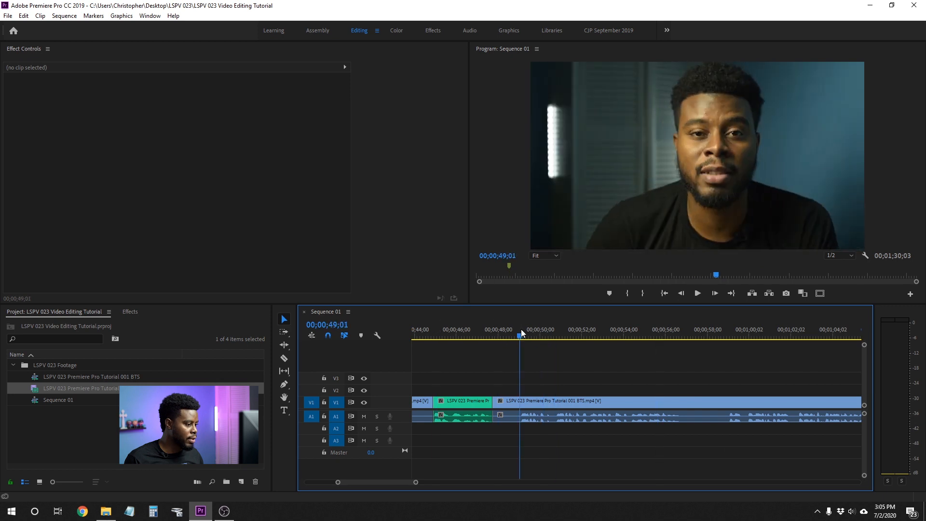
# Play the speech from 00;00;49;01, stop at 00;00;56;28 and split the clip there with the Razor tool
pyautogui.press('space')
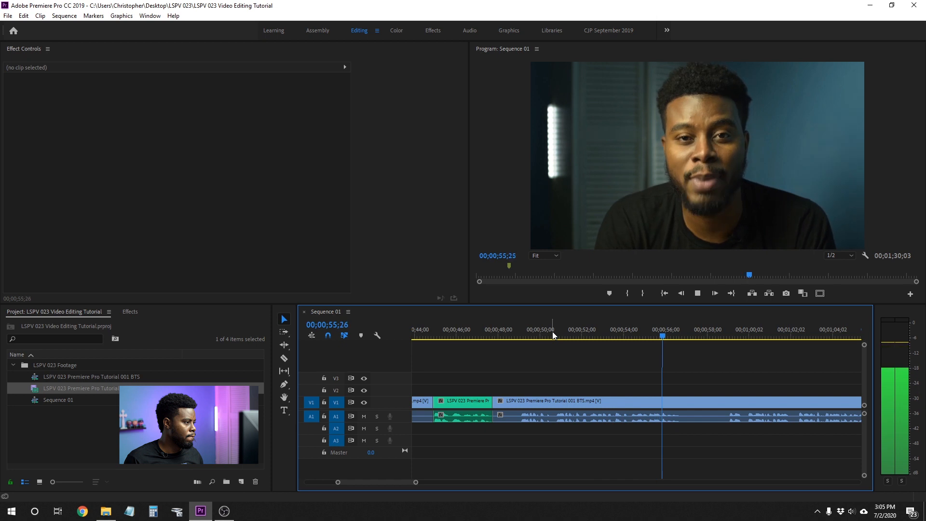
pyautogui.press('space')
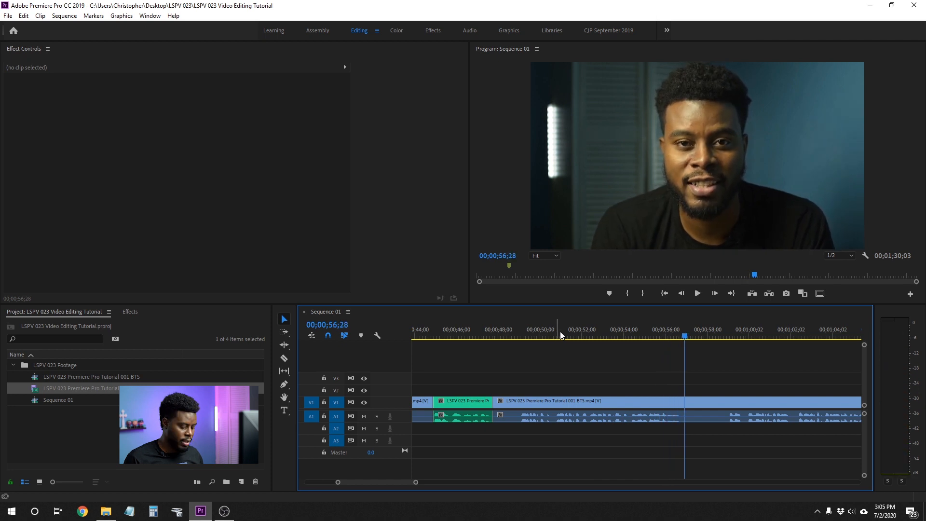
pyautogui.press('c')
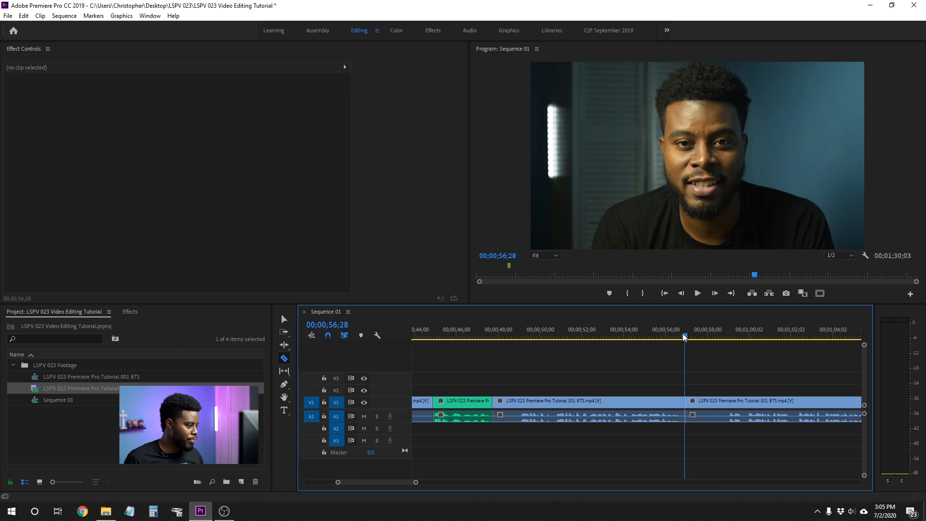
# Find where the good take starts at 00;00;50;21, split the clip there and return to the Selection tool
pyautogui.click(667, 340)
pyautogui.moveTo(666, 344); pyautogui.dragTo(538, 356)
pyautogui.press('space')
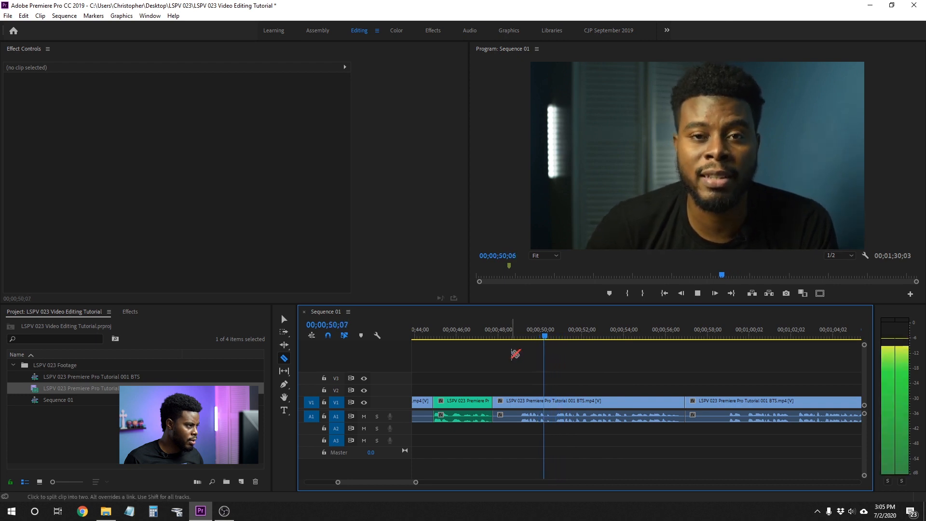
pyautogui.press('space')
pyautogui.moveTo(567, 337); pyautogui.dragTo(556, 342)
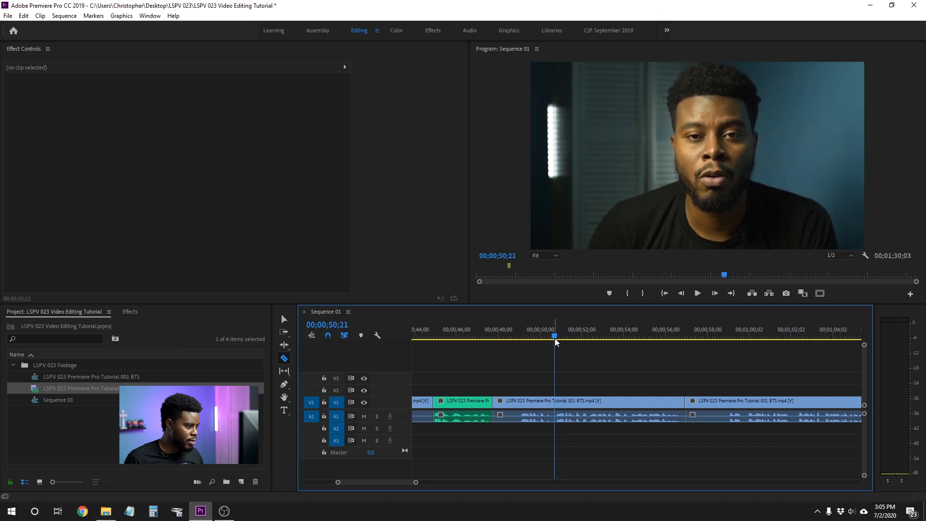
pyautogui.click(557, 402)
pyautogui.press('v')
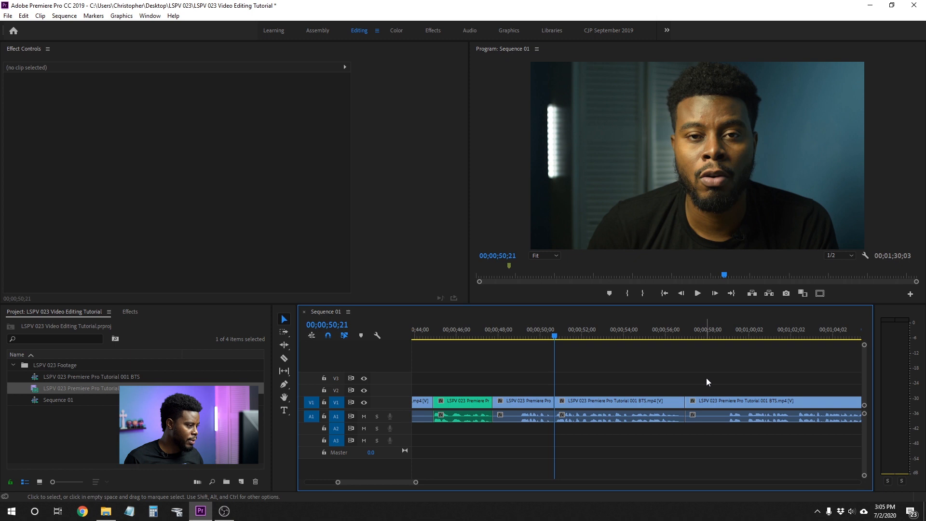
# Play through the segment from 00;00;50;21 to check it and assign it the Caribbean label colour
pyautogui.press('space')
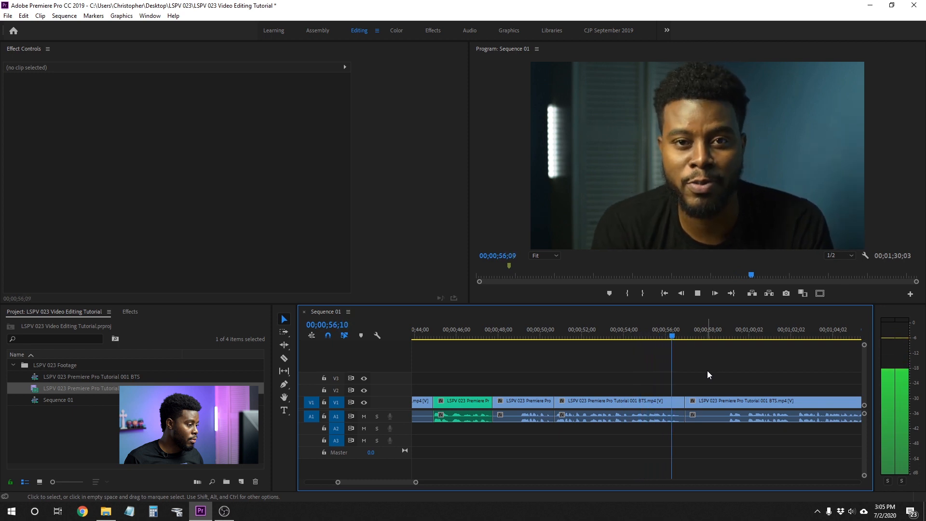
pyautogui.press('space')
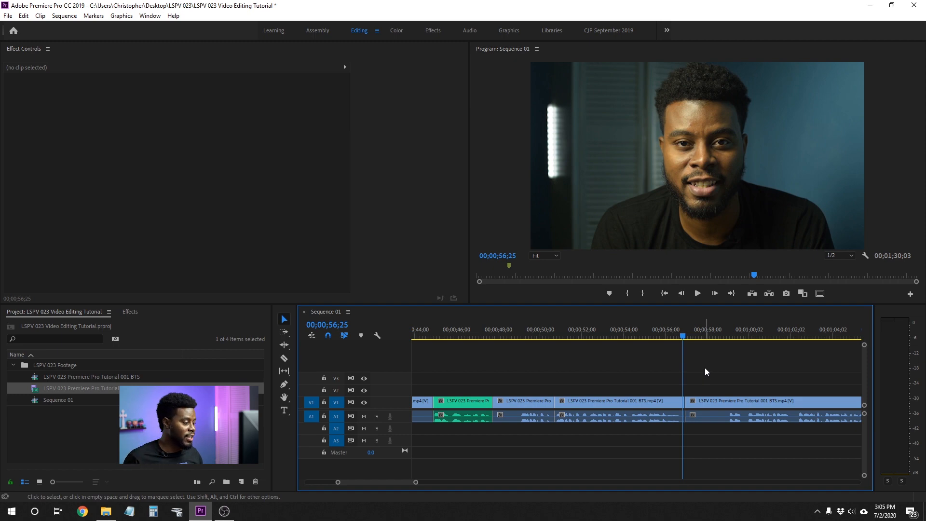
pyautogui.rightClick(635, 400)
pyautogui.moveTo(693, 275)
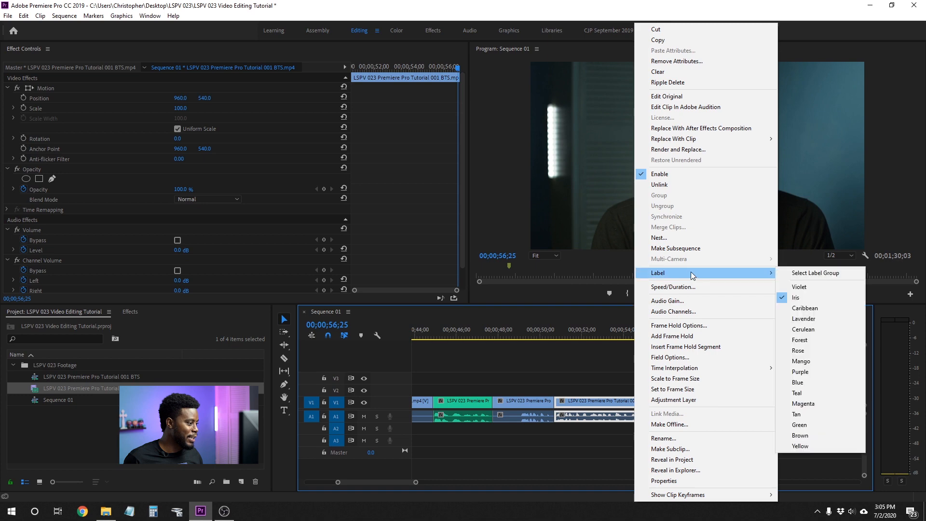
pyautogui.click(806, 311)
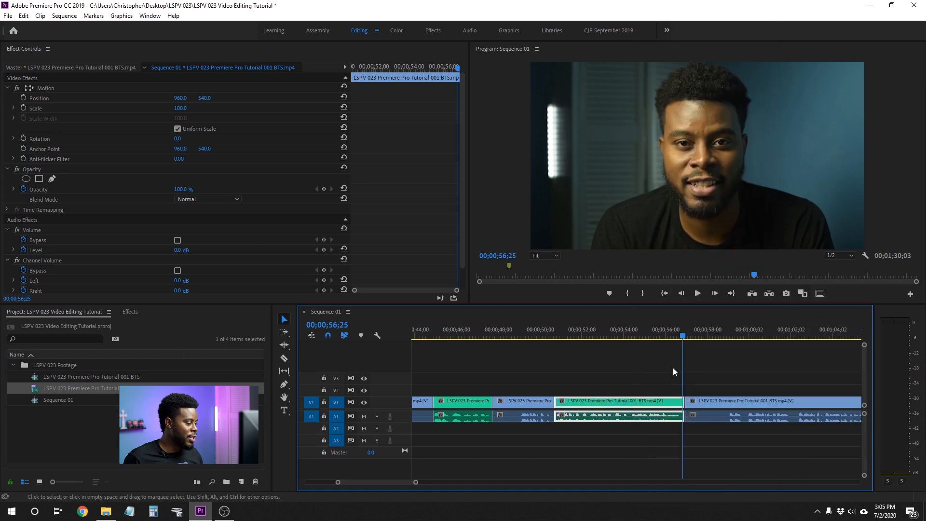
# Try the Rose and Mango label colours on the segment starting at 00;00;50;21 and return it to Caribbean
pyautogui.rightClick(634, 405)
pyautogui.moveTo(690, 274)
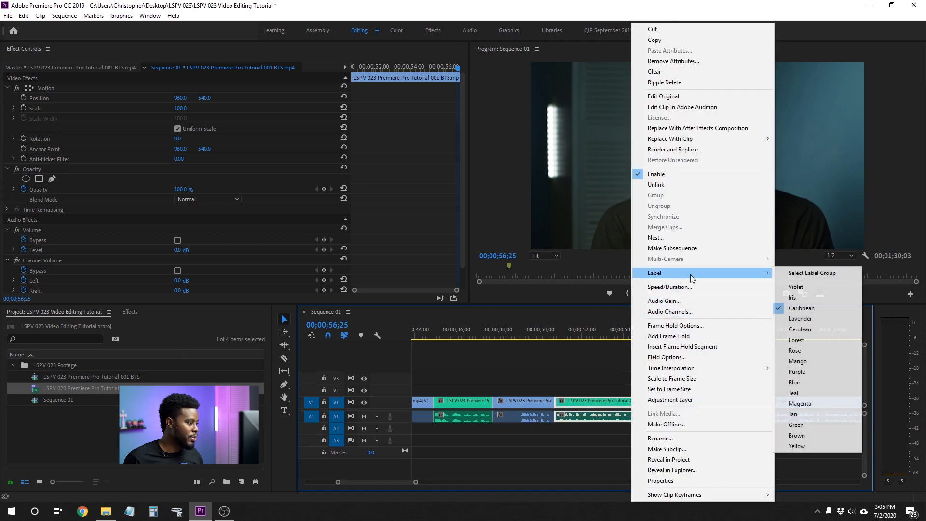
pyautogui.click(802, 351)
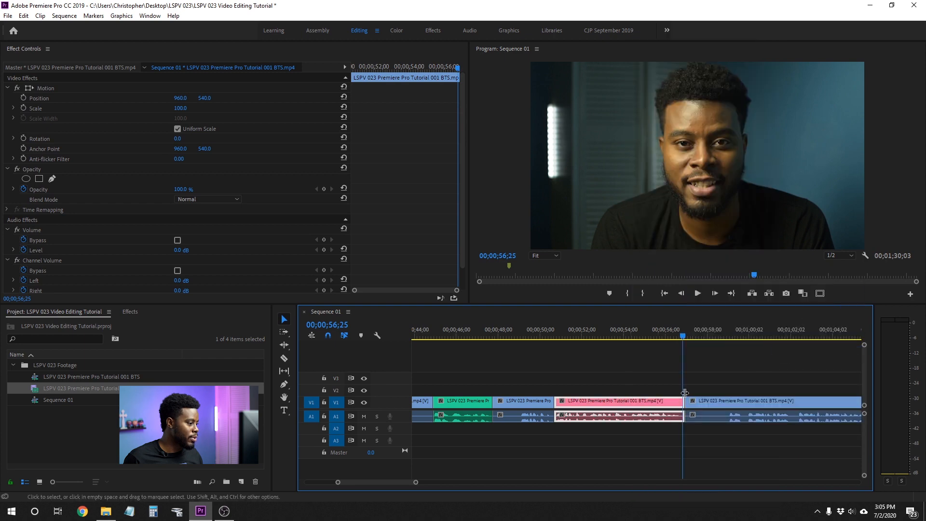
pyautogui.rightClick(657, 405)
pyautogui.moveTo(747, 274)
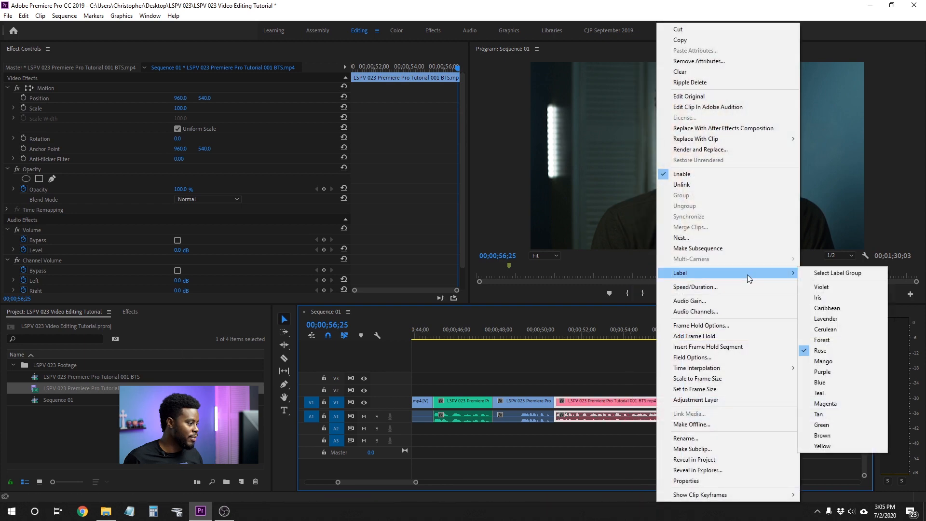
pyautogui.click(821, 361)
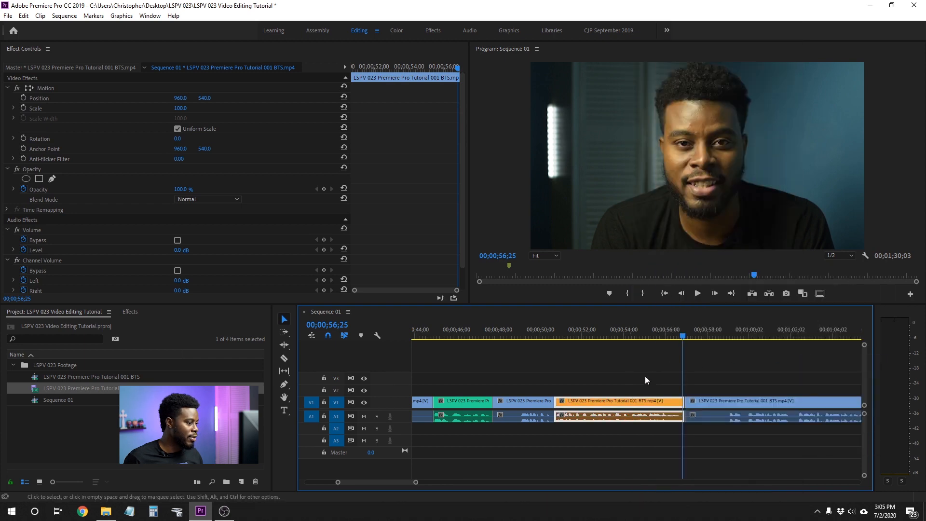
pyautogui.rightClick(635, 404)
pyautogui.moveTo(726, 274)
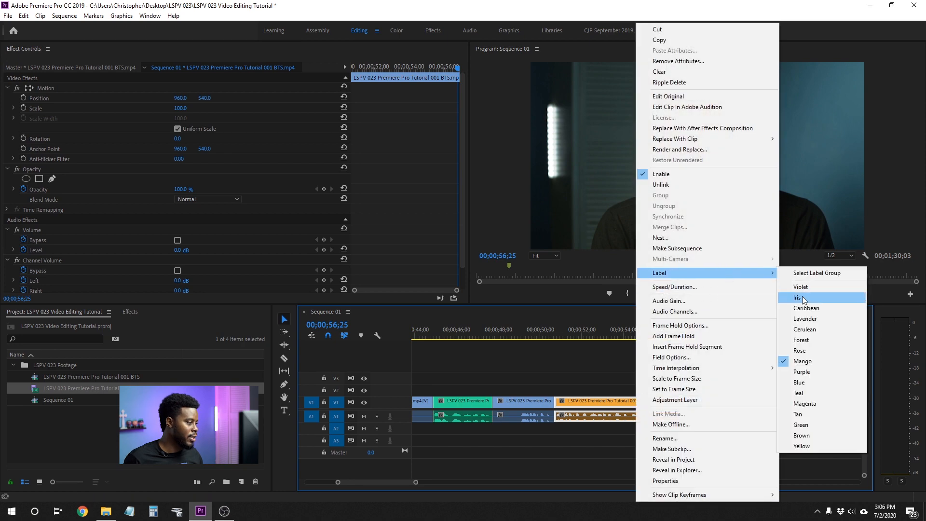
pyautogui.click(806, 310)
# Deselect the segment, place the playhead at about 00;00;59;02 where the next speech starts, and save the project
pyautogui.click(666, 366)
pyautogui.scroll(-5, 615, 364)
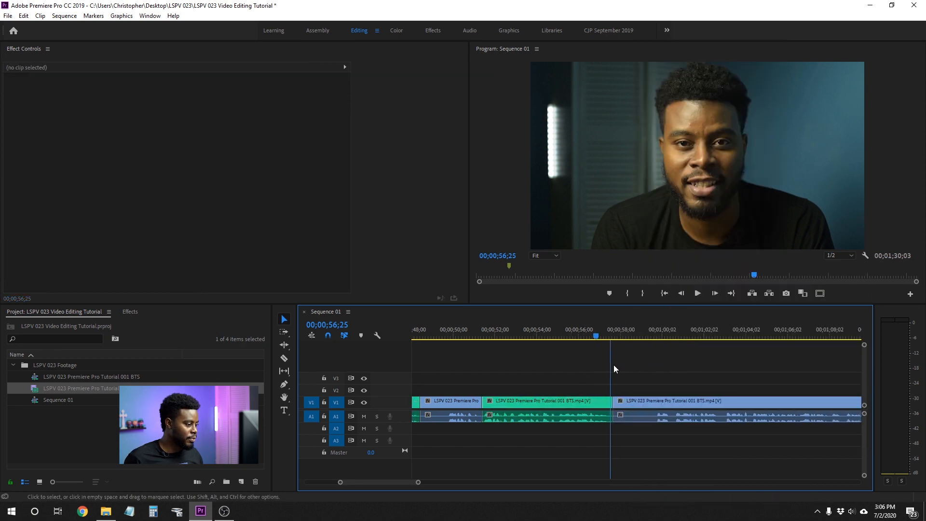
pyautogui.click(569, 332)
pyautogui.hotkey('ctrl', 's')
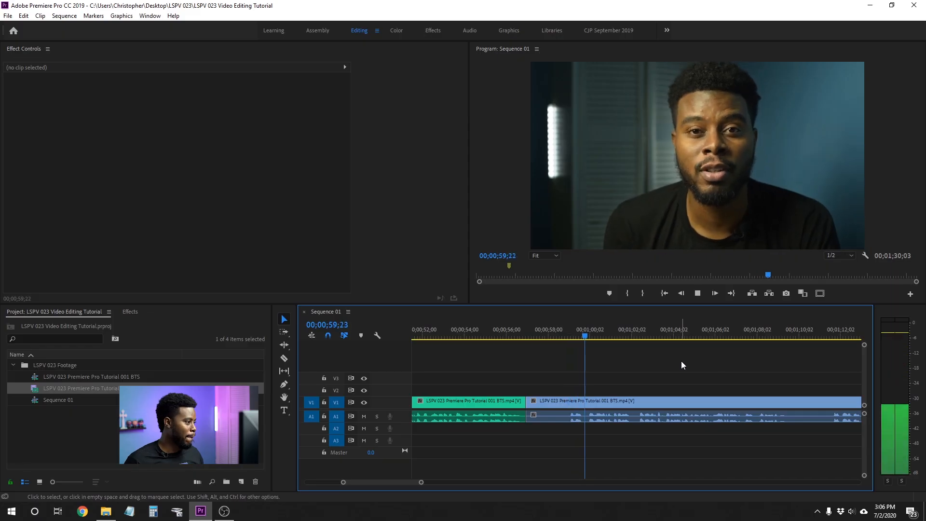
# Play the next speech to about 00;01;11;25, go back to about 00;01;00;00 and replay it to about 00;01;05;00
pyautogui.scroll(-2, 660, 370)
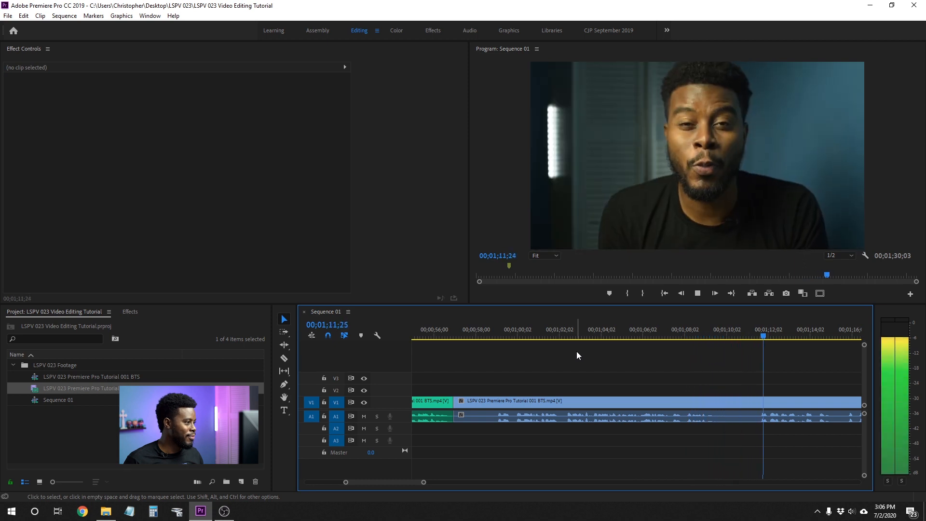
pyautogui.click(597, 333)
pyautogui.moveTo(598, 333); pyautogui.dragTo(511, 333)
pyautogui.press('space')
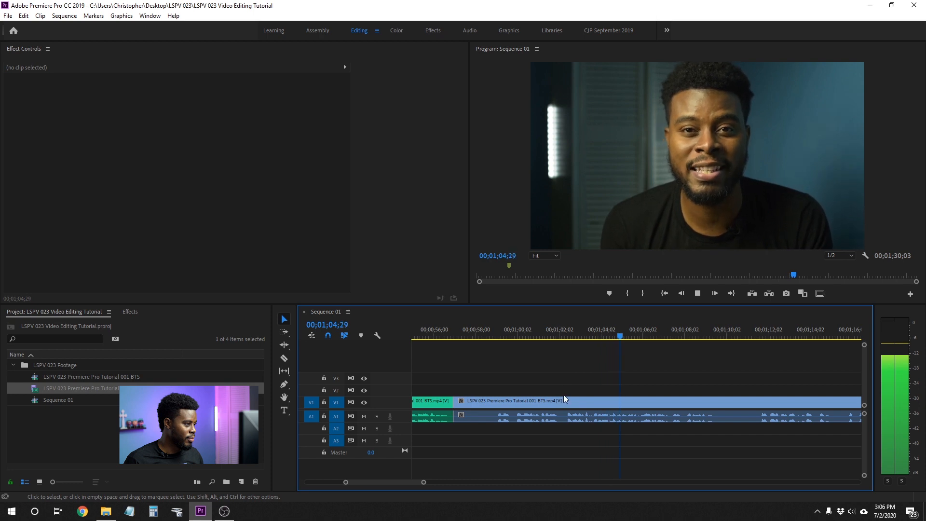
pyautogui.press('space')
# Split the clip with the Razor tool at 00;01;02;11, where the good take starts, and play on from there
pyautogui.click(566, 326)
pyautogui.press('c')
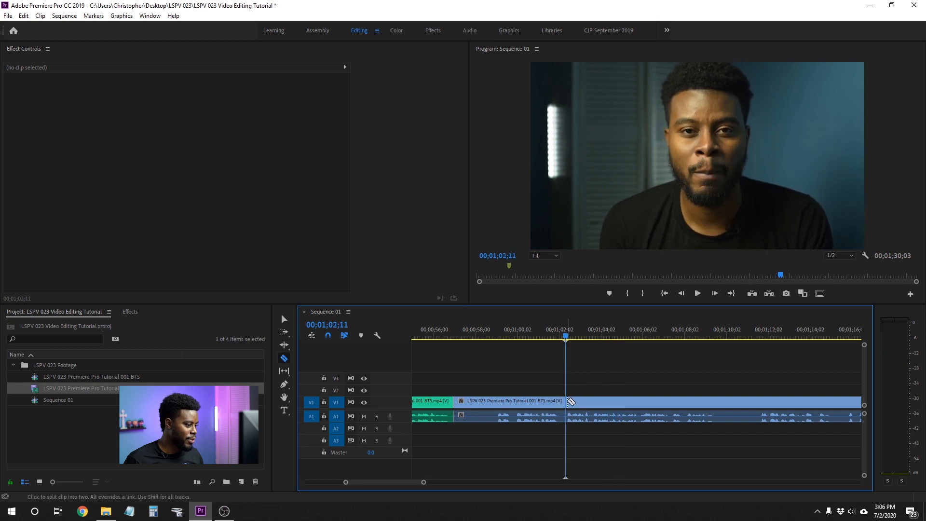
pyautogui.press('space')
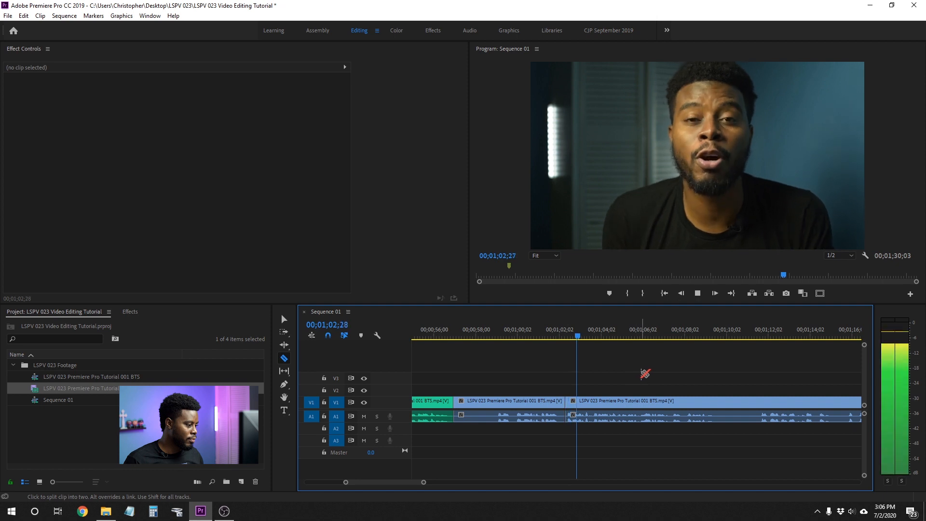
pyautogui.press('v')
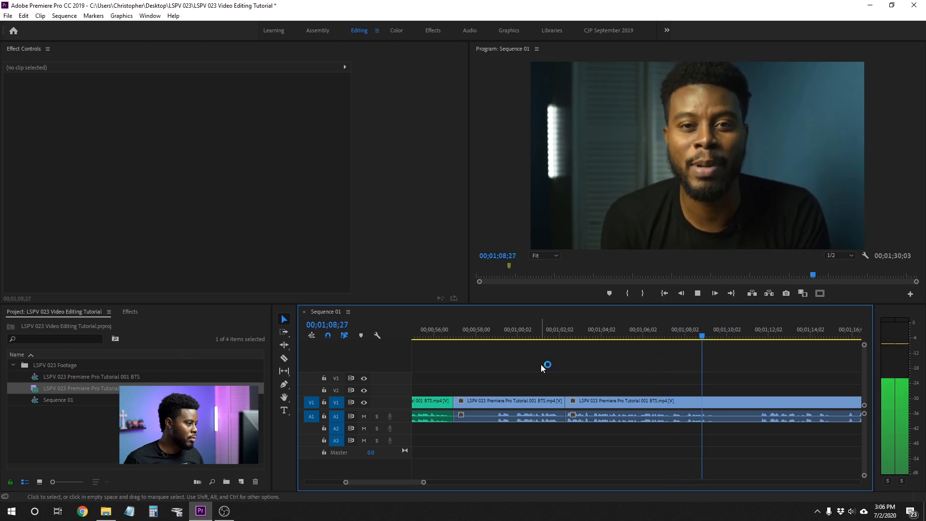
# Stop playback after the take ends and split the clip at 00;01;09;19 with the Razor tool
pyautogui.press('space')
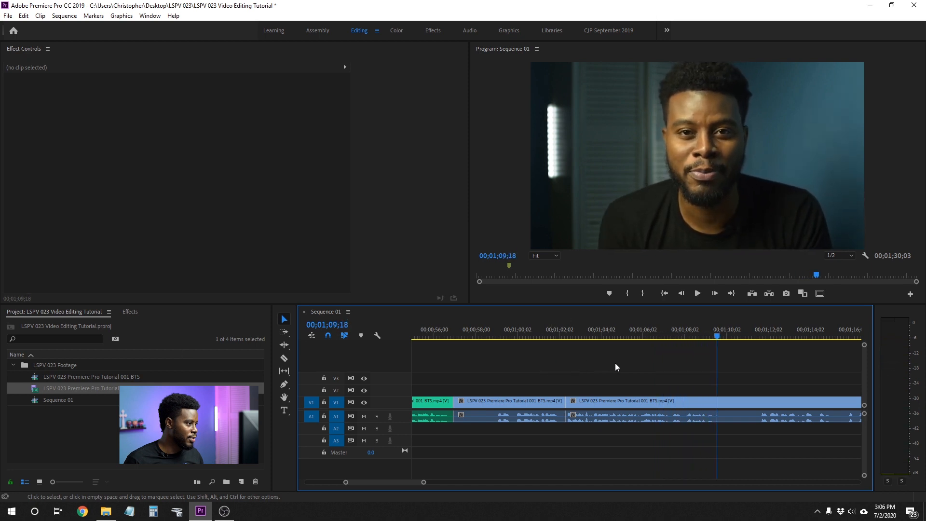
pyautogui.click(717, 335)
pyautogui.moveTo(716, 335); pyautogui.dragTo(717, 335)
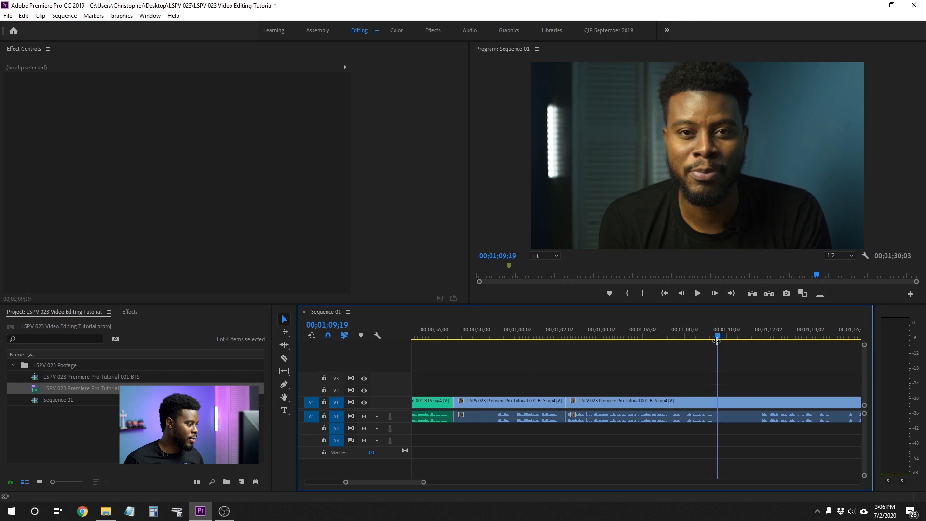
pyautogui.press('c')
pyautogui.click(718, 401)
pyautogui.press('v')
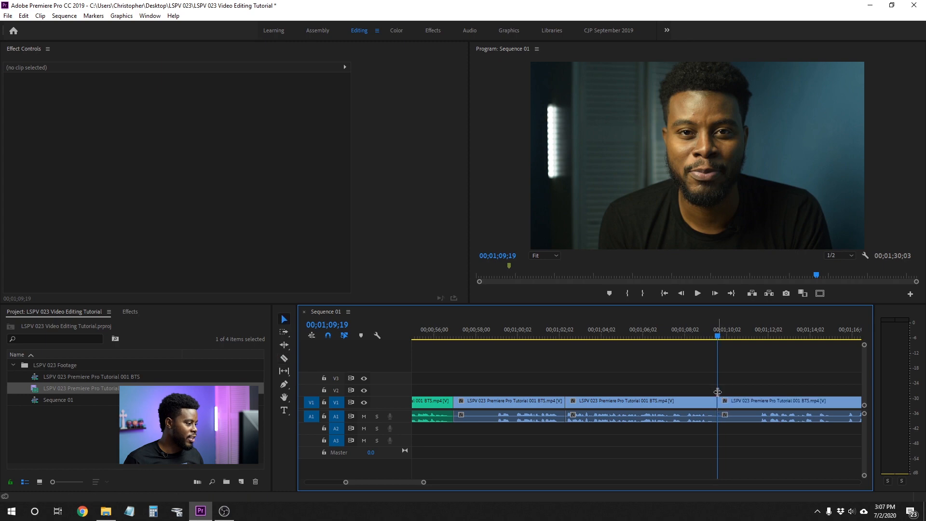
# Assign the Caribbean label colour to the segment between 00;01;02;11 and 00;01;09;19 and save the project
pyautogui.rightClick(629, 401)
pyautogui.moveTo(698, 274)
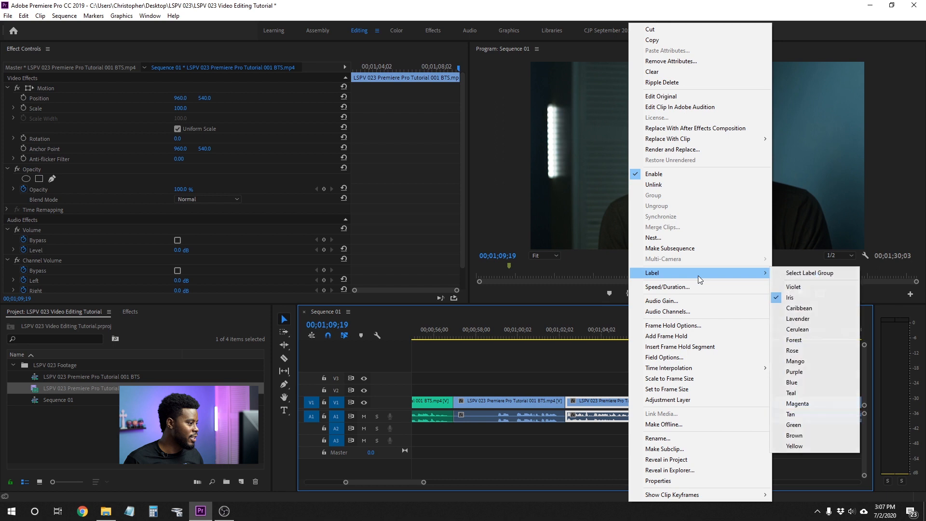
pyautogui.click(798, 308)
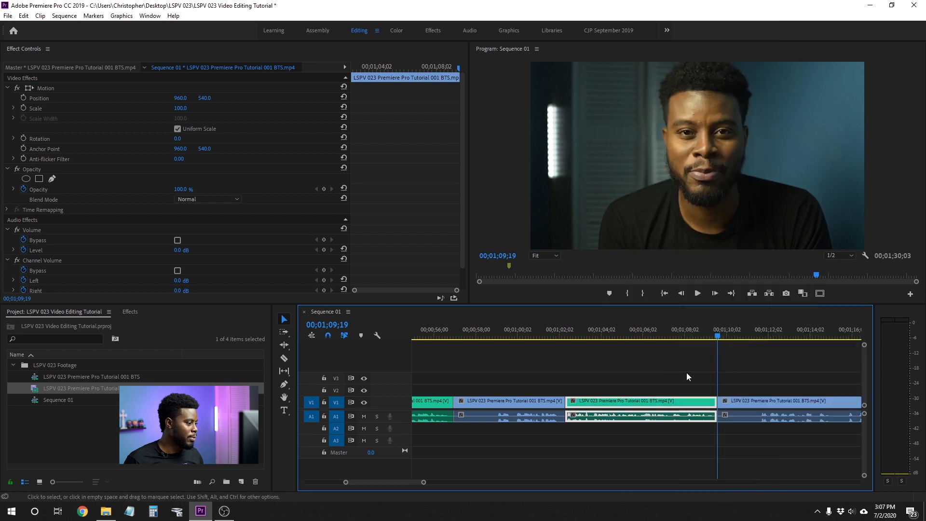
pyautogui.click(678, 380)
pyautogui.hotkey('ctrl', 's')
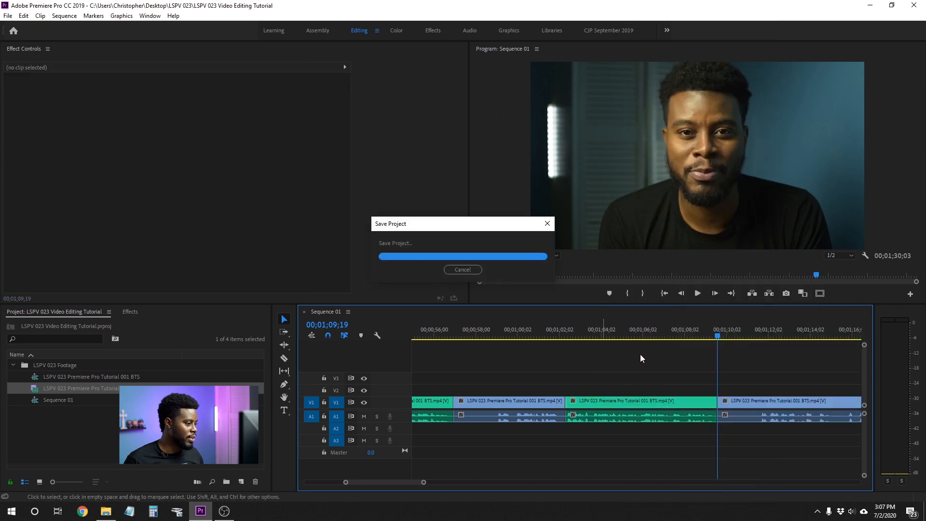
# Play the remaining footage from about 00;01;11;14 and stop at 00;01;28;09 after the last speech
pyautogui.scroll(-5, 659, 366)
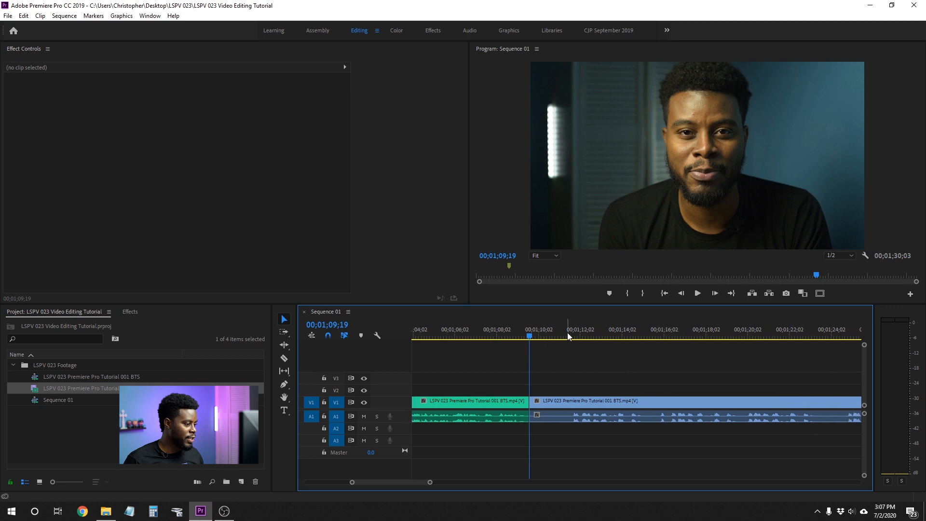
pyautogui.click(568, 332)
pyautogui.press('space')
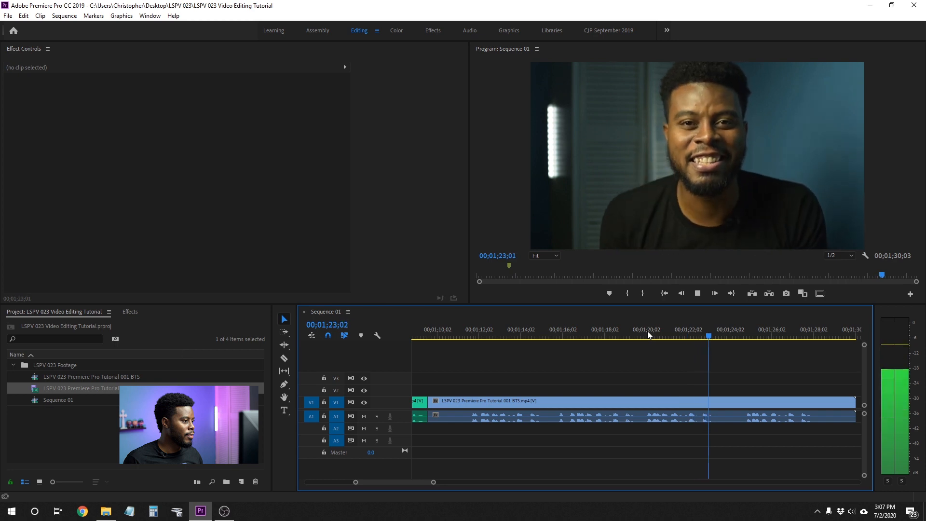
pyautogui.scroll(-2, 623, 380)
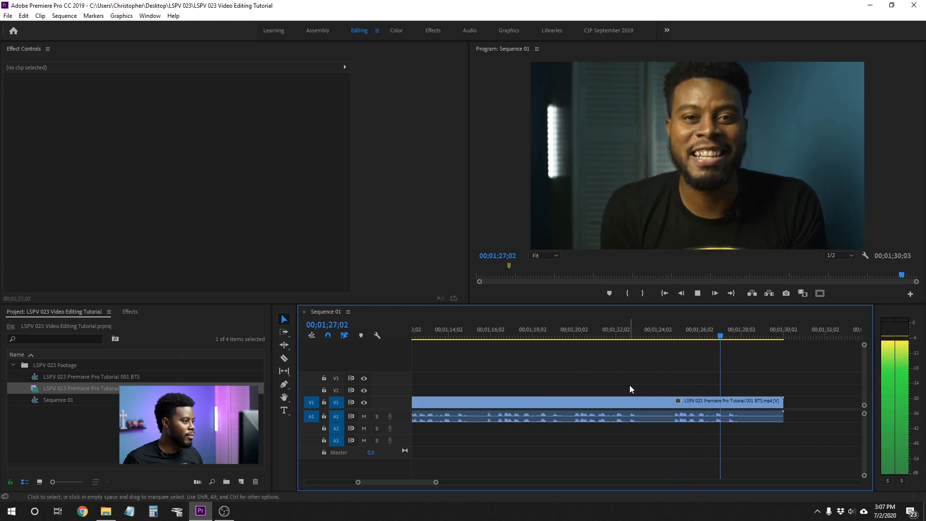
pyautogui.press('space')
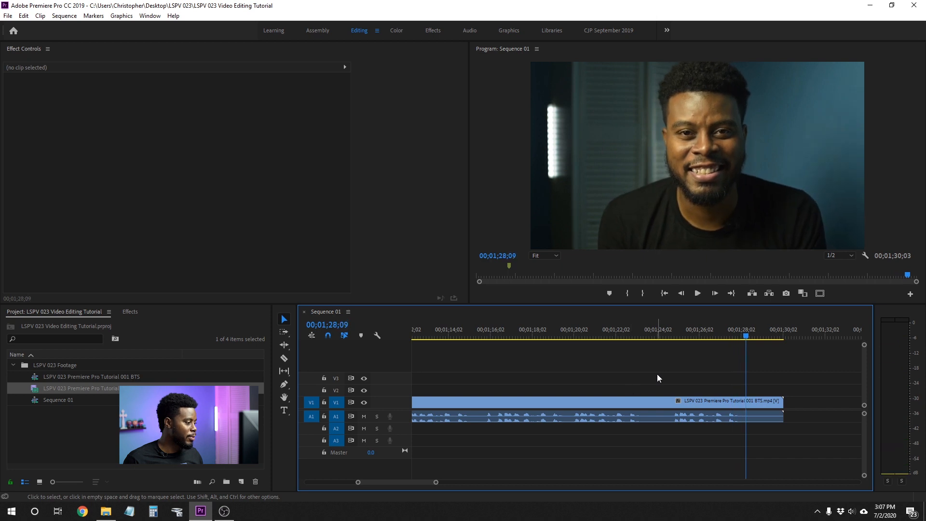
# Split the clip with the Razor tool where the last speech starts, at about 00;01;24;24, and return to the Selection tool
pyautogui.press('c')
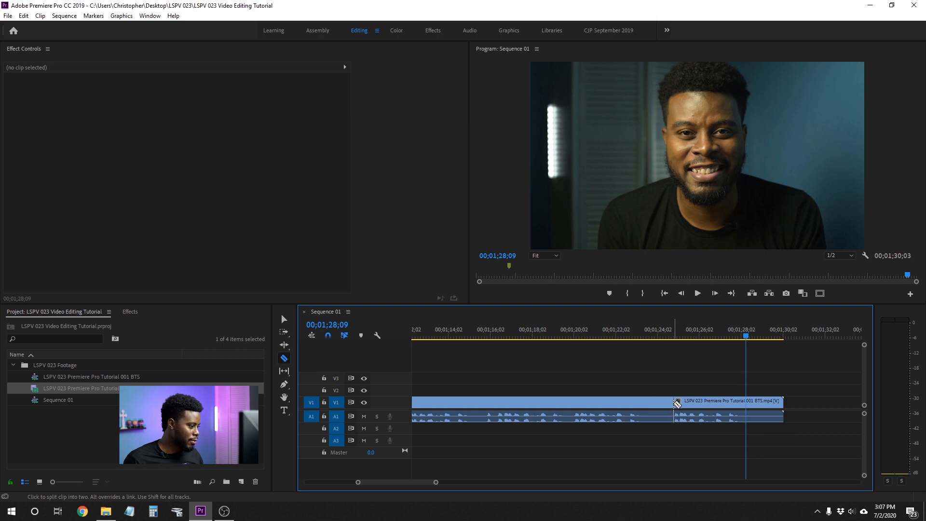
pyautogui.click(672, 417)
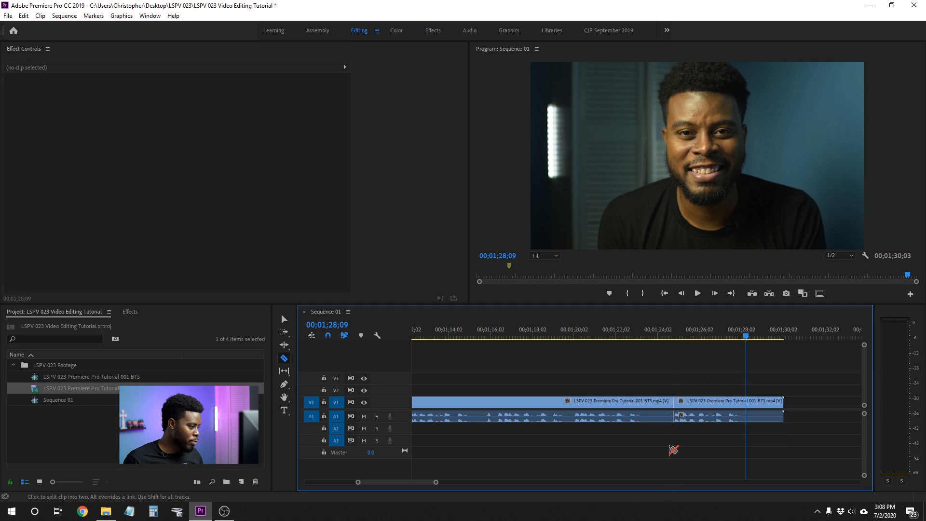
pyautogui.press('v')
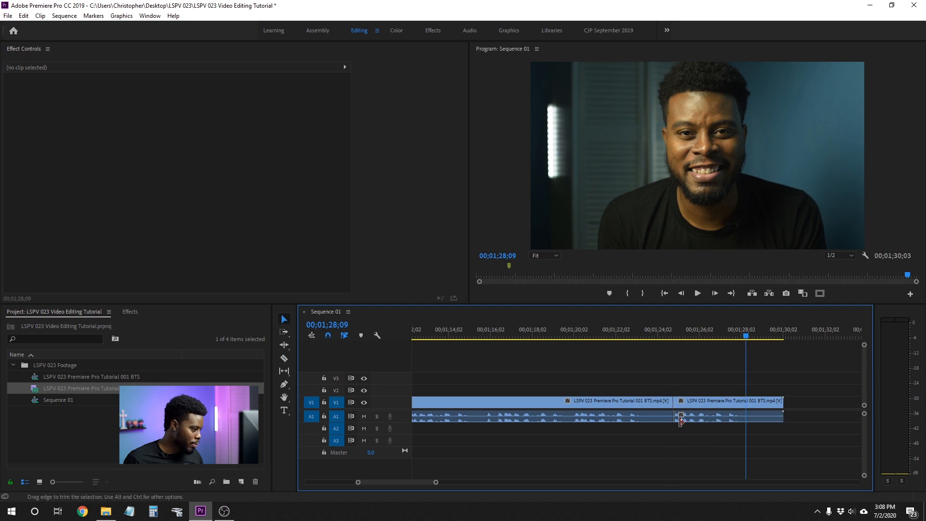
# Split the last clip with the Razor tool where the speech ends, at about 00;01;28;03, and return to the Selection tool
pyautogui.press('=')
pyautogui.press('=')
pyautogui.press('-')
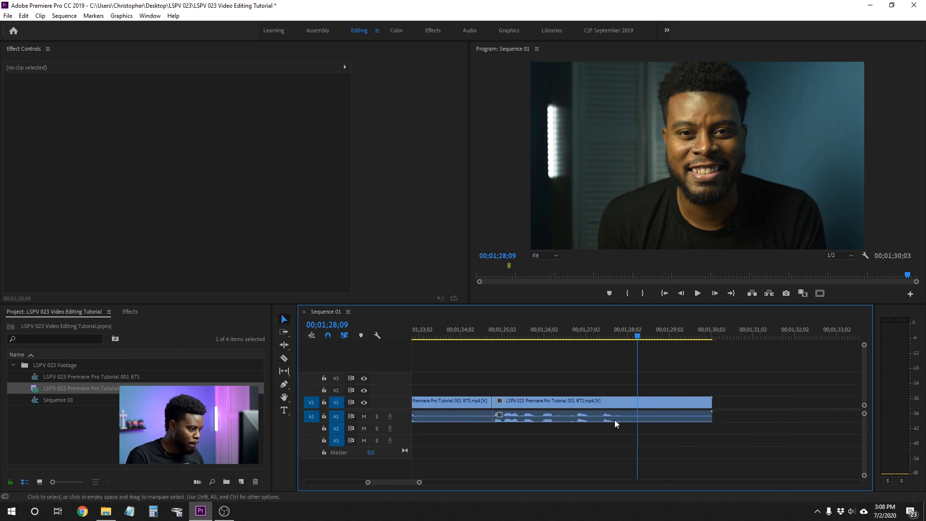
pyautogui.click(509, 419)
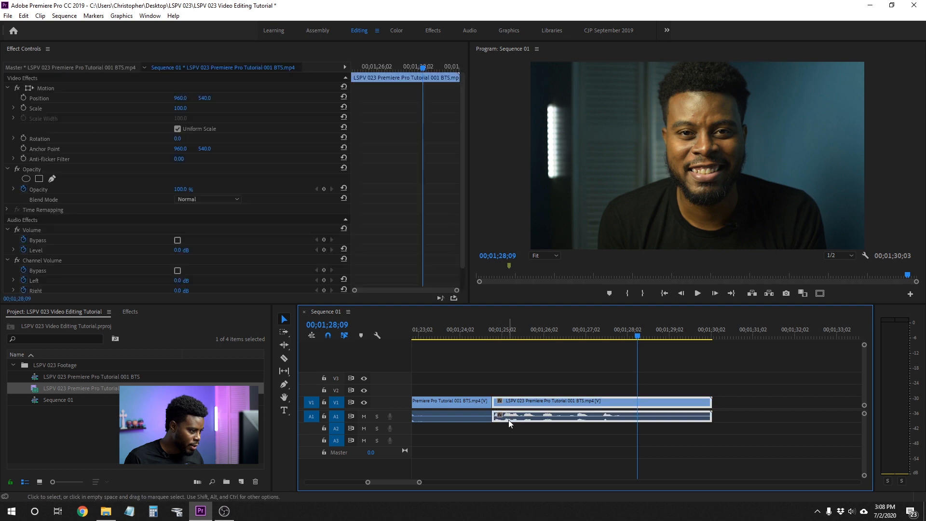
pyautogui.click(514, 424)
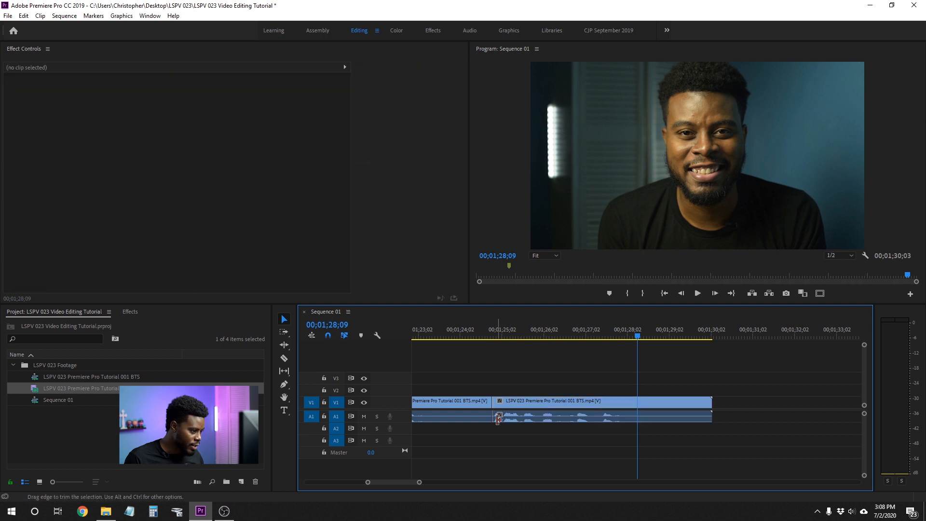
pyautogui.press('c')
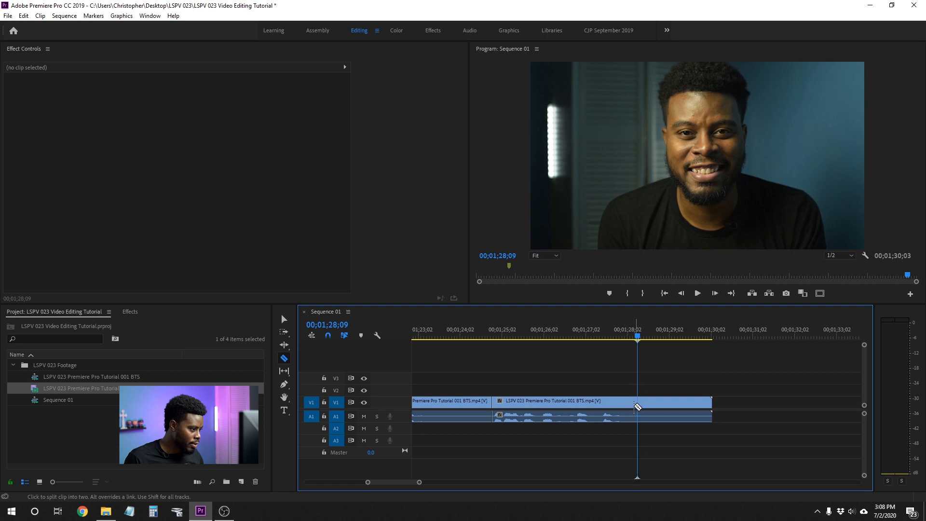
pyautogui.click(629, 406)
pyautogui.moveTo(630, 338)
pyautogui.mouseDown()
pyautogui.moveTo(617, 338)
pyautogui.moveTo(639, 341)
pyautogui.mouseUp()
pyautogui.press('v')
# Assign the Caribbean label colour to the last speech segment, between about 00;01;24;24 and 00;01;28;03, and save the project
pyautogui.rightClick(569, 400)
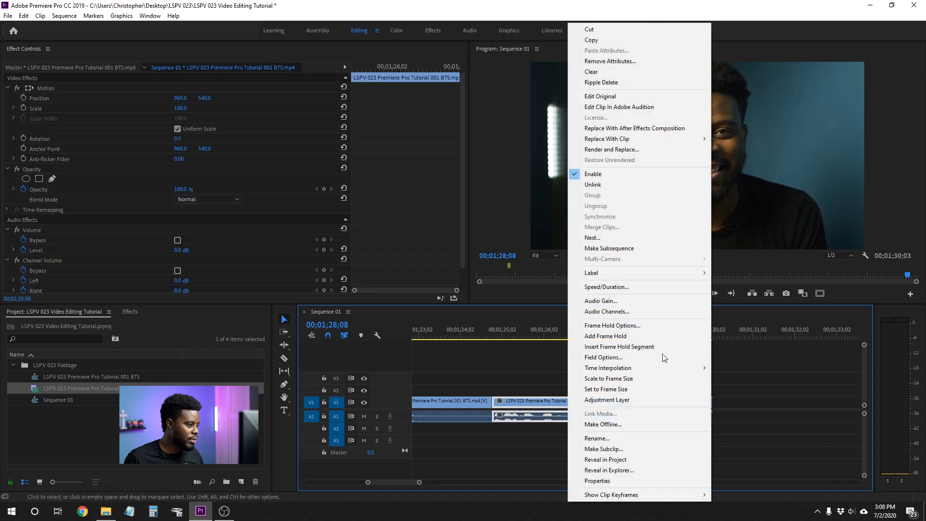
pyautogui.moveTo(688, 274)
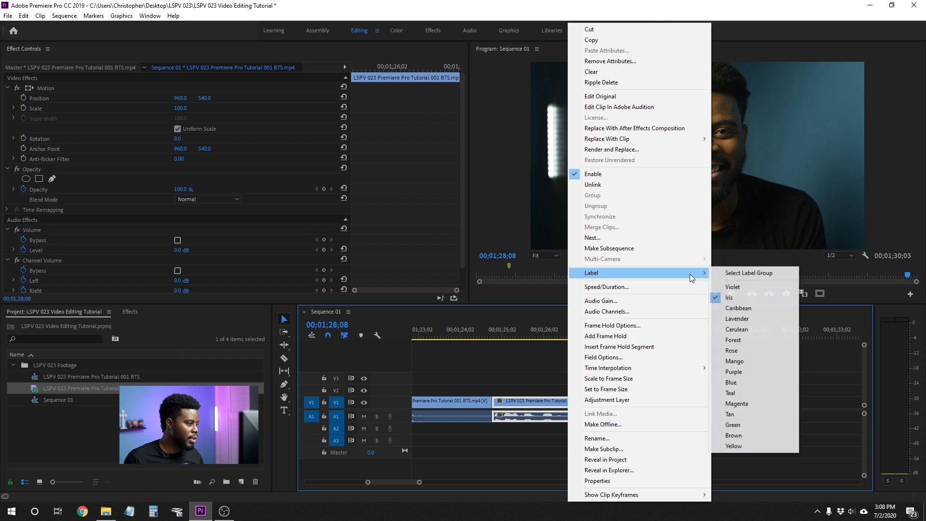
pyautogui.click(755, 309)
pyautogui.click(548, 370)
pyautogui.hotkey('ctrl', 's')
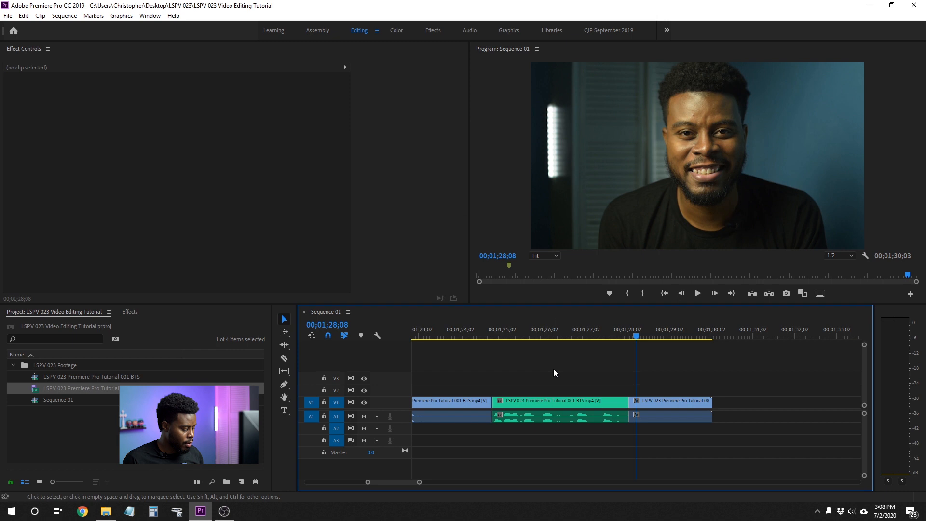
# Create a new sequence with the DSLR 1080p30 preset and name it "LSPV 023 Video Editing (EDIT)"
pyautogui.press('-')
pyautogui.press('-')
pyautogui.press('-')
pyautogui.press('-')
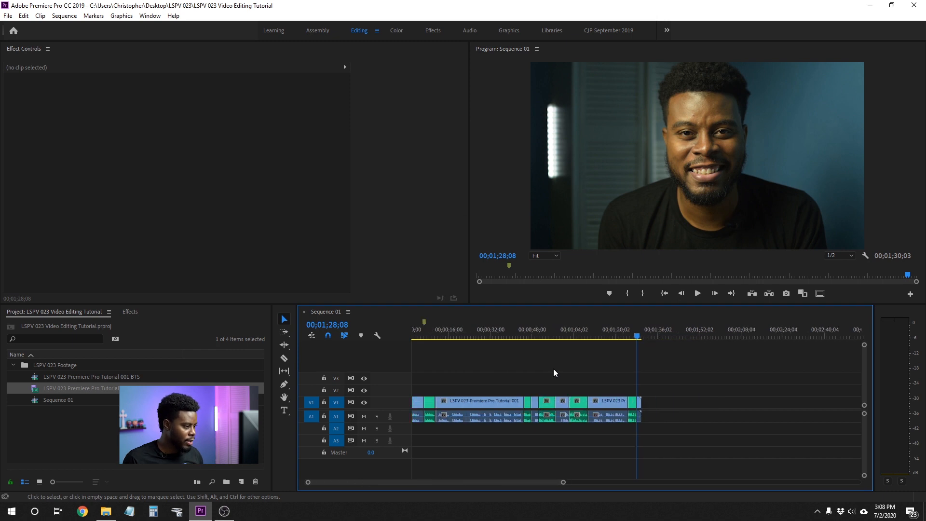
pyautogui.scroll(1, 554, 368)
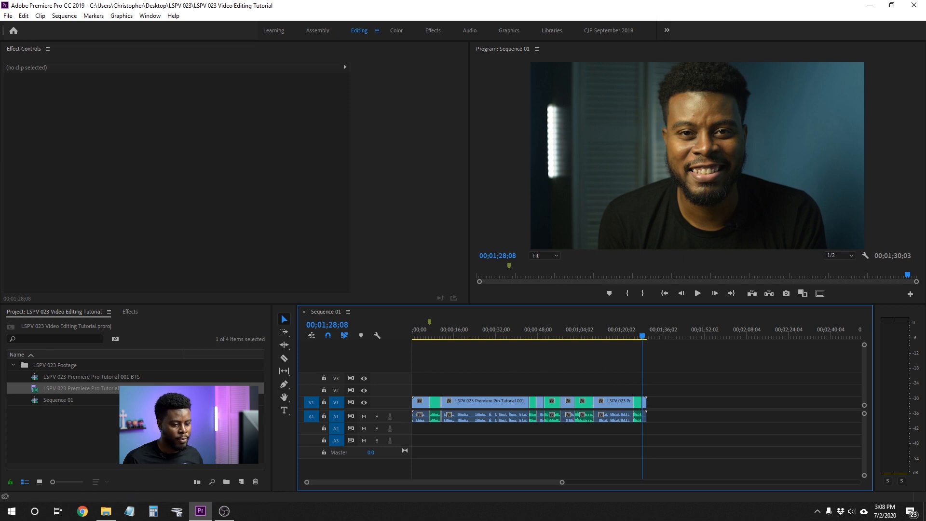
pyautogui.click(193, 432)
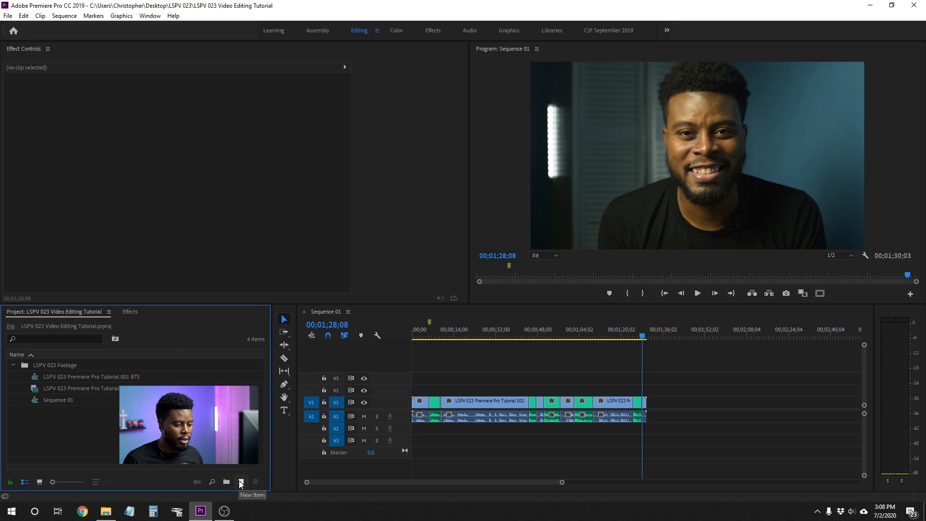
pyautogui.click(241, 482)
pyautogui.click(253, 364)
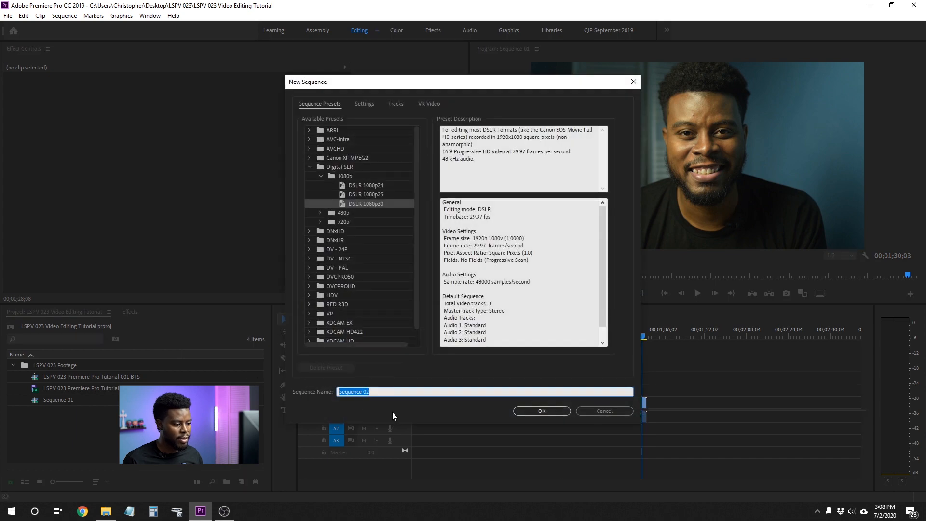
pyautogui.write('LSPV 023 Video Editing (EDIT')
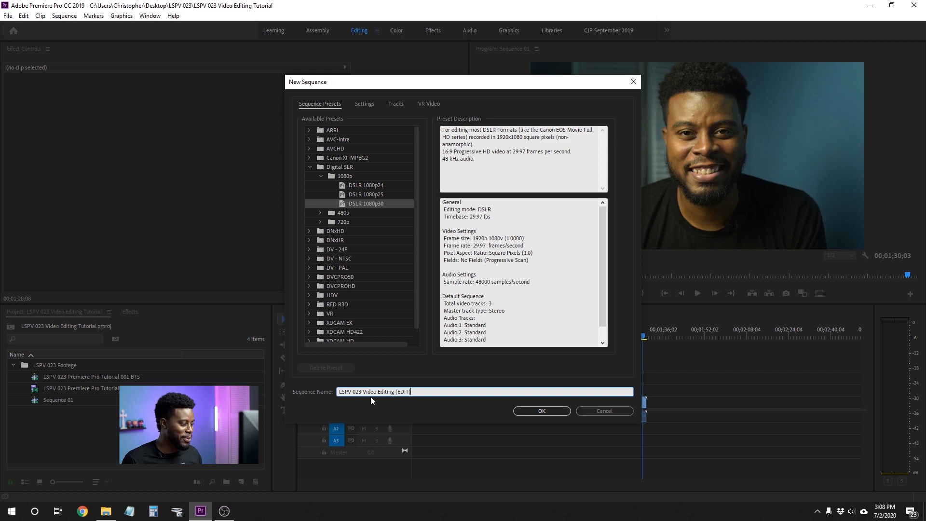
pyautogui.click(544, 410)
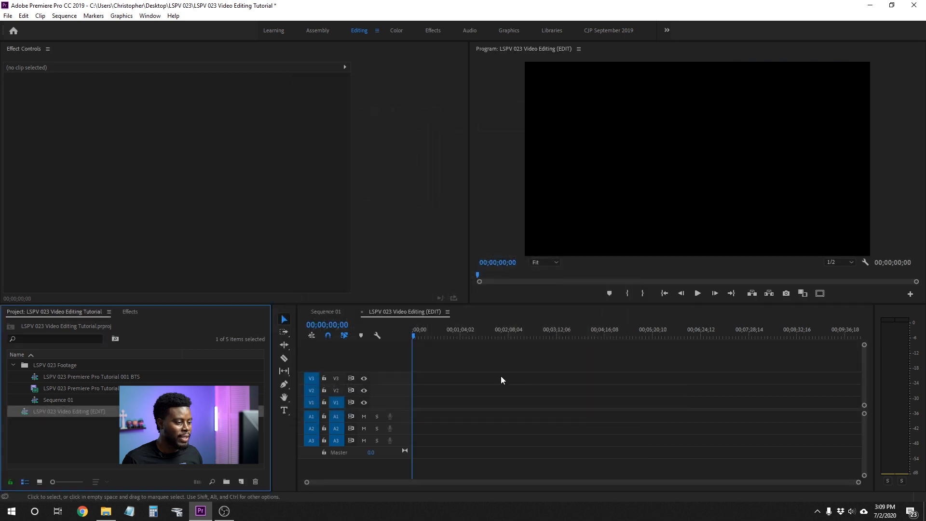
# Copy the five Caribbean-labelled takes from Sequence 01 and paste them into the LSPV 023 Video Editing (EDIT) sequence
pyautogui.click(330, 312)
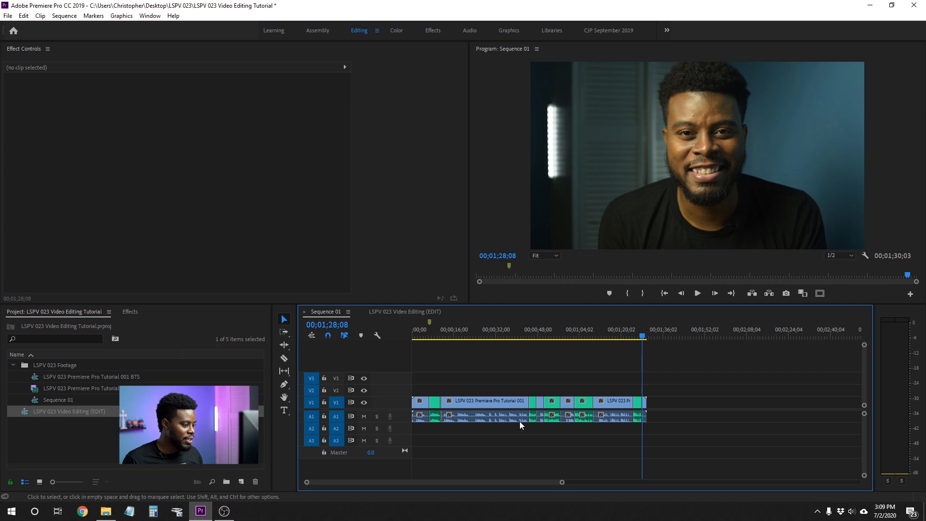
pyautogui.click(436, 402)
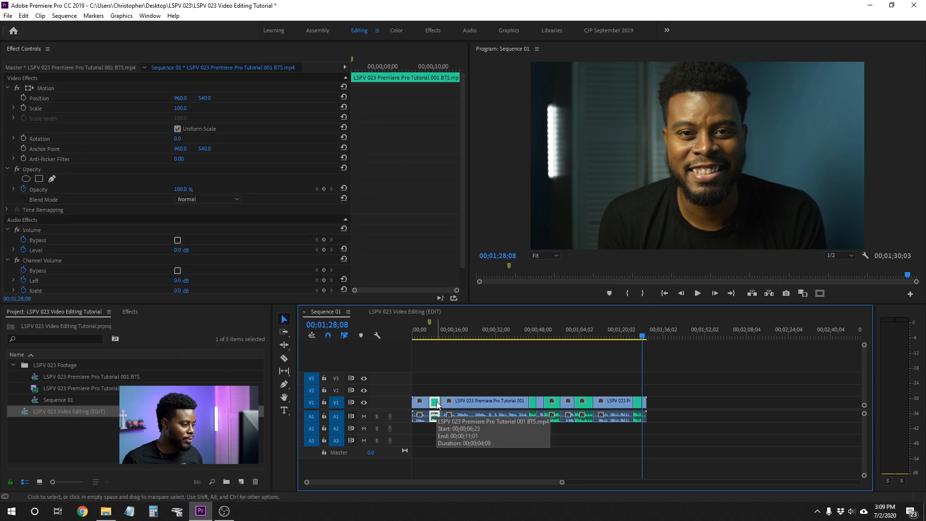
pyautogui.keyDown('shift'); pyautogui.click(534, 400); pyautogui.keyUp('shift')
pyautogui.keyDown('shift'); pyautogui.click(555, 404); pyautogui.keyUp('shift')
pyautogui.keyDown('shift'); pyautogui.click(583, 404); pyautogui.keyUp('shift')
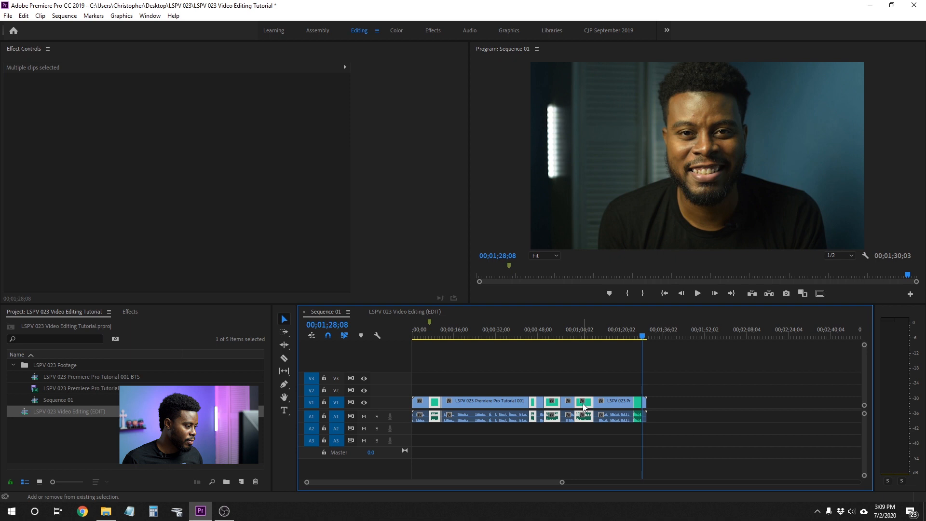
pyautogui.keyDown('shift'); pyautogui.click(639, 404); pyautogui.keyUp('shift')
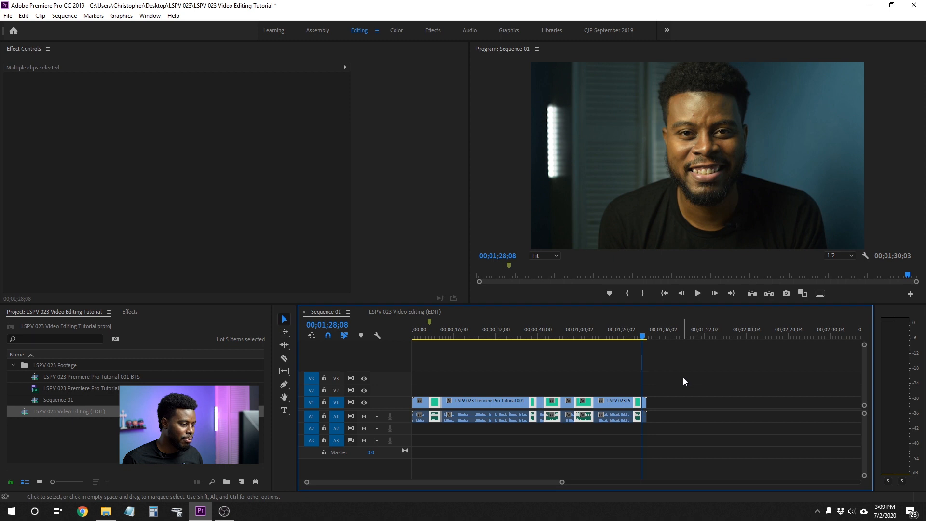
pyautogui.click(403, 311)
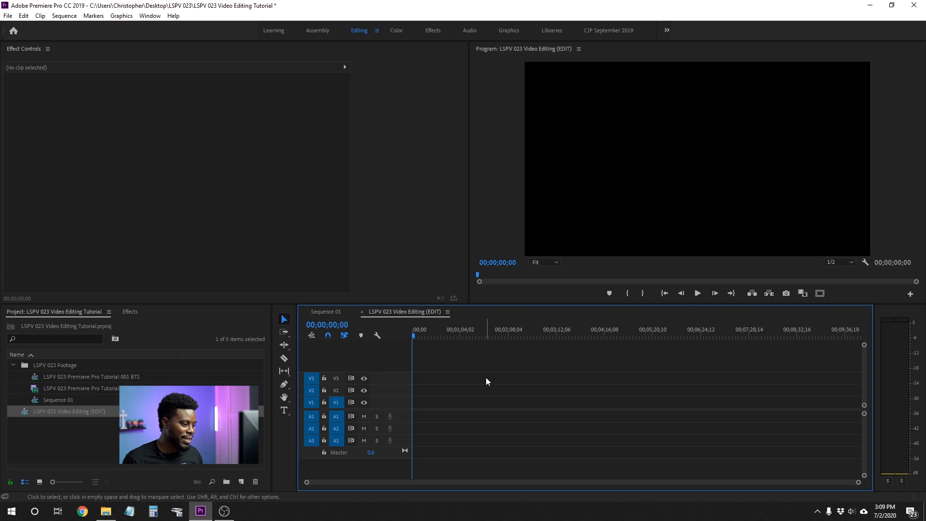
pyautogui.hotkey('ctrl', 'v')
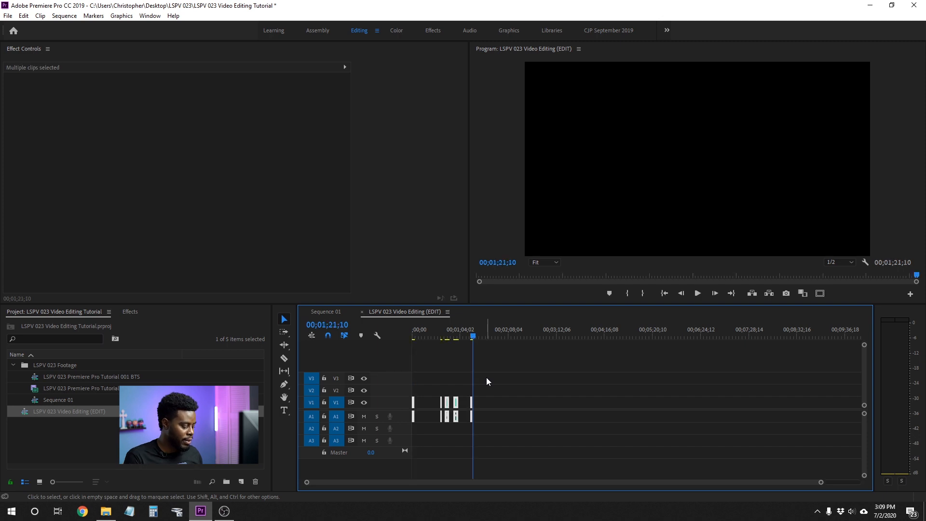
pyautogui.press('=')
pyautogui.press('=')
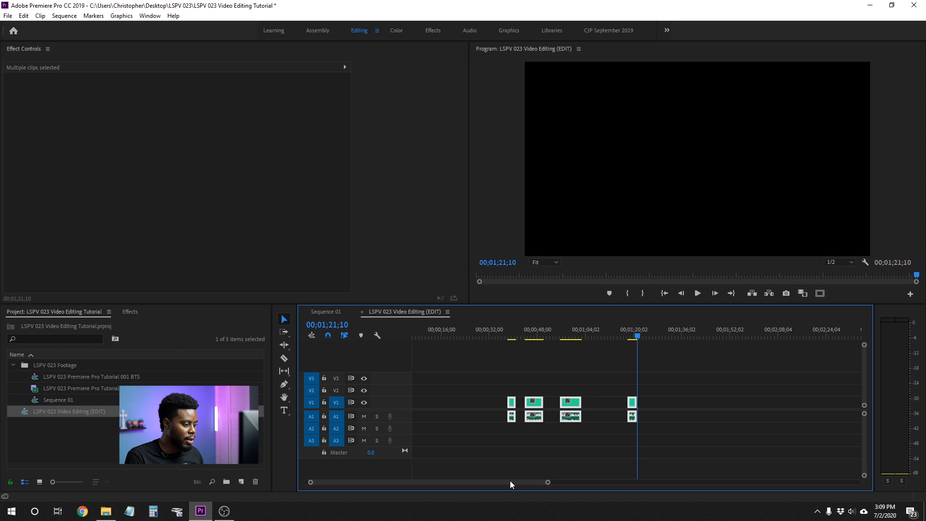
pyautogui.scroll(1, 511, 480)
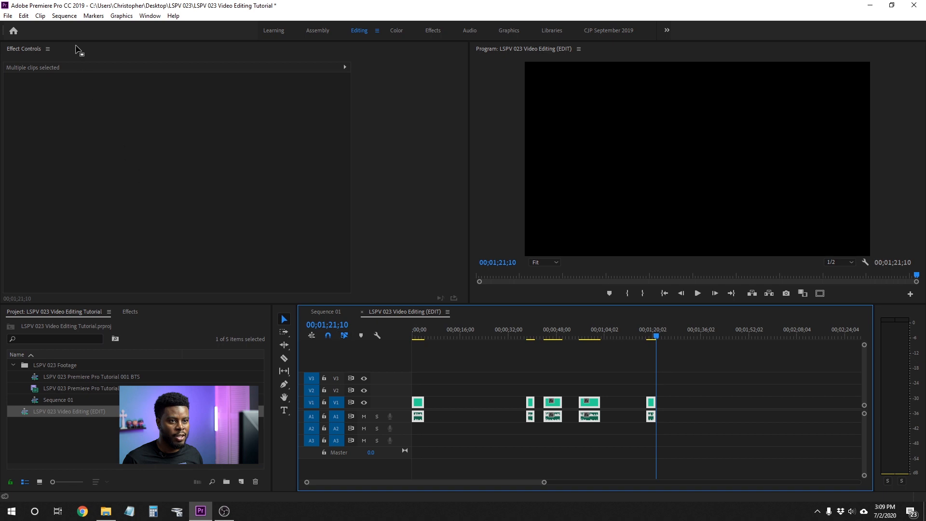
# Close the gaps between the pasted takes in the edit sequence and save the project
pyautogui.click(65, 16)
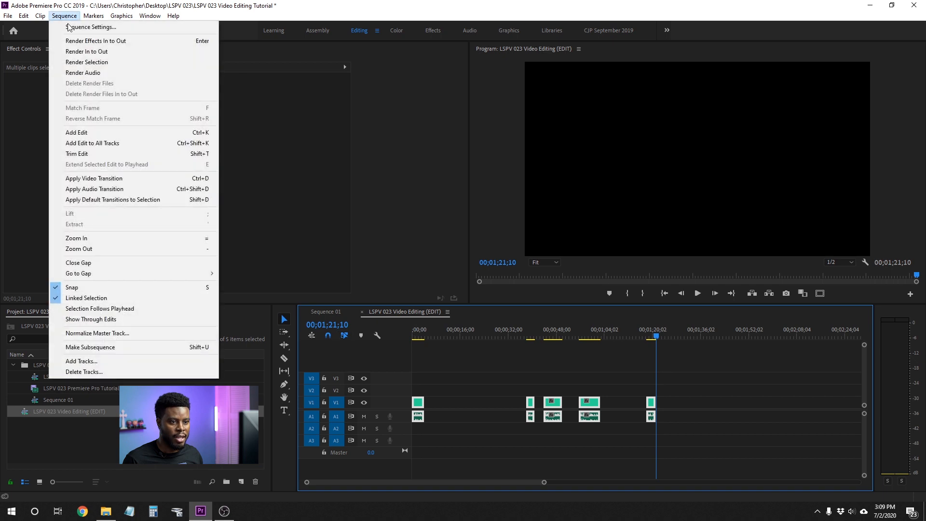
pyautogui.click(115, 262)
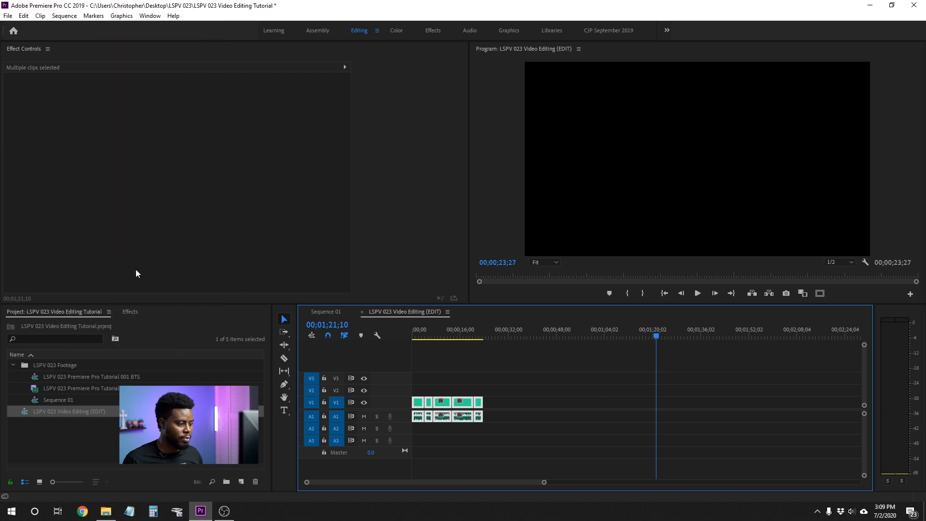
pyautogui.moveTo(447, 327); pyautogui.dragTo(451, 326)
pyautogui.press('space')
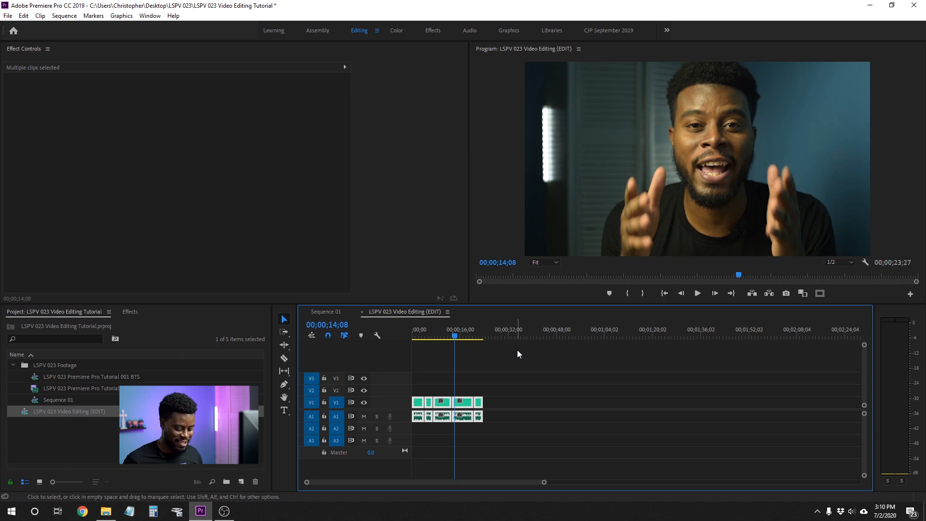
pyautogui.hotkey('ctrl', 's')
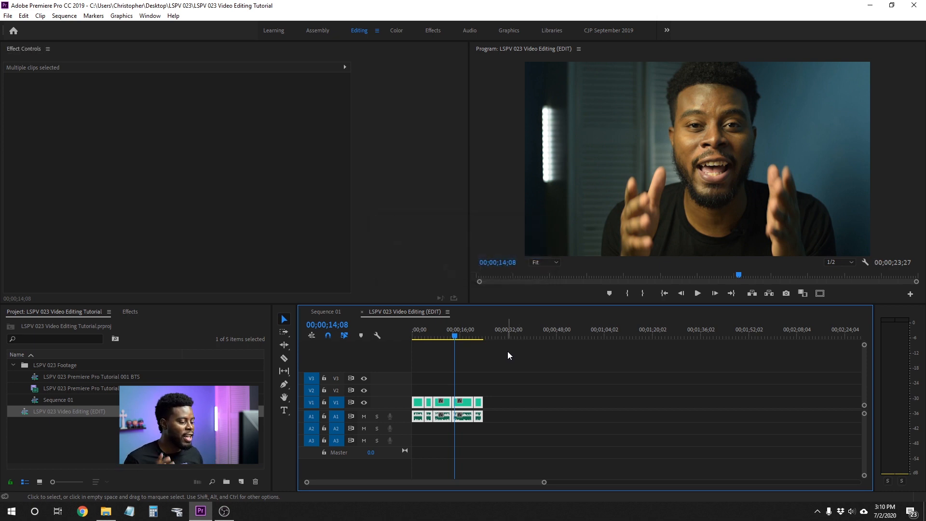
pyautogui.click(508, 352)
# Play the edit sequence from its beginning to review the first take, and return the playhead to the start
pyautogui.moveTo(447, 332); pyautogui.dragTo(392, 334)
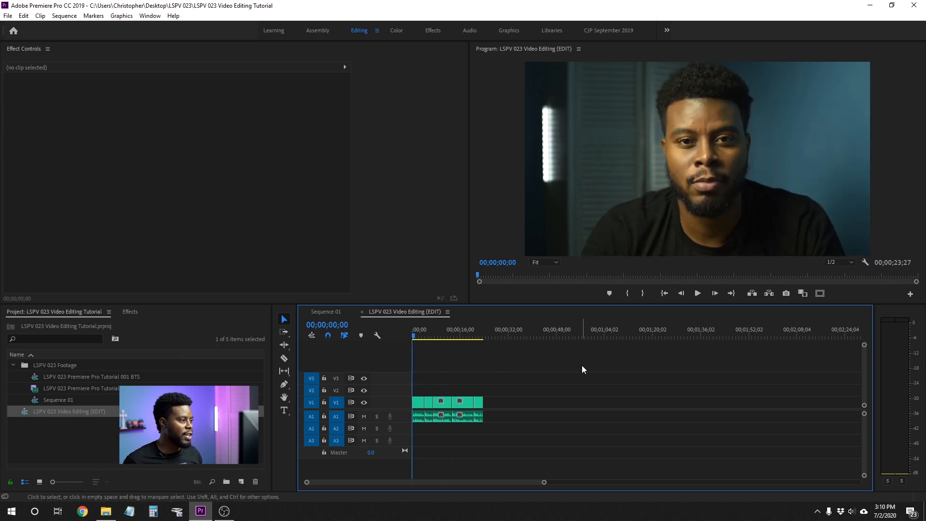
pyautogui.press('=')
pyautogui.press('=')
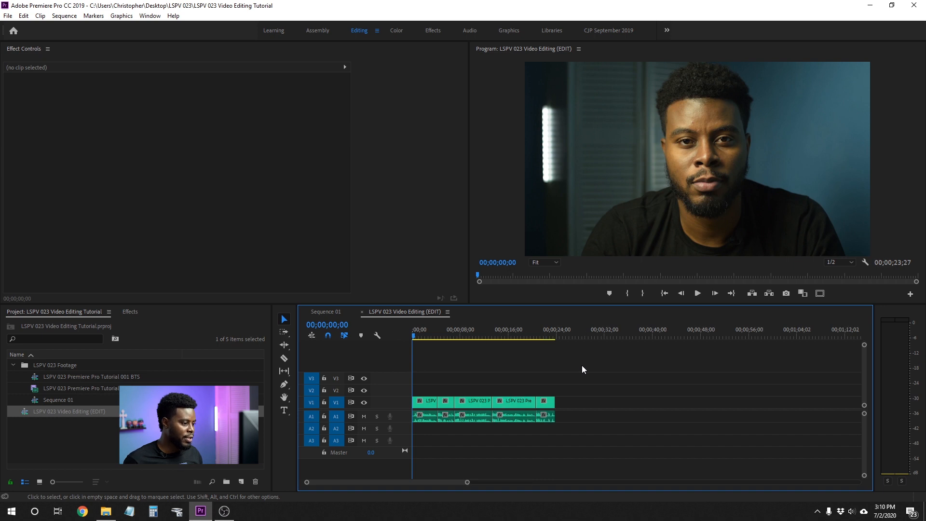
pyautogui.press('space')
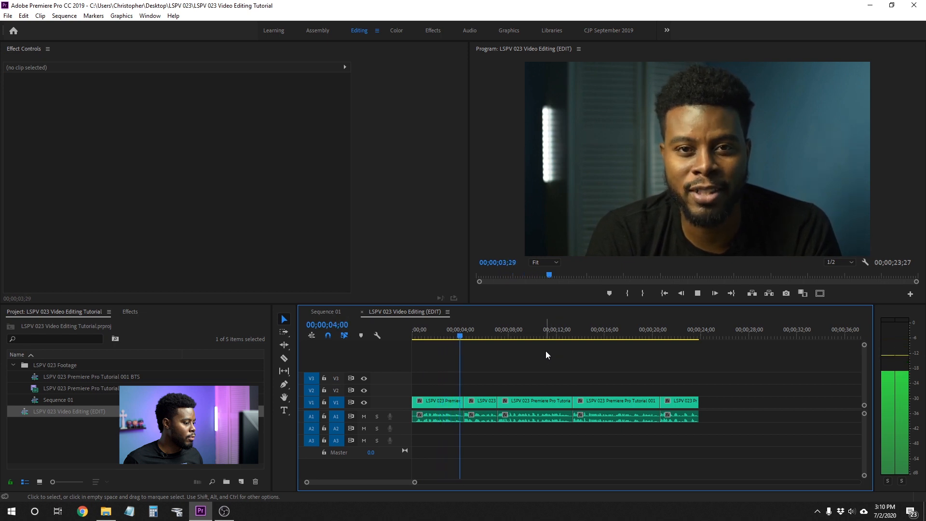
pyautogui.press('space')
pyautogui.moveTo(473, 332); pyautogui.dragTo(403, 335)
# Find where the first take's speech begins and trim the clip's start to 00;00;00;07
pyautogui.press('=')
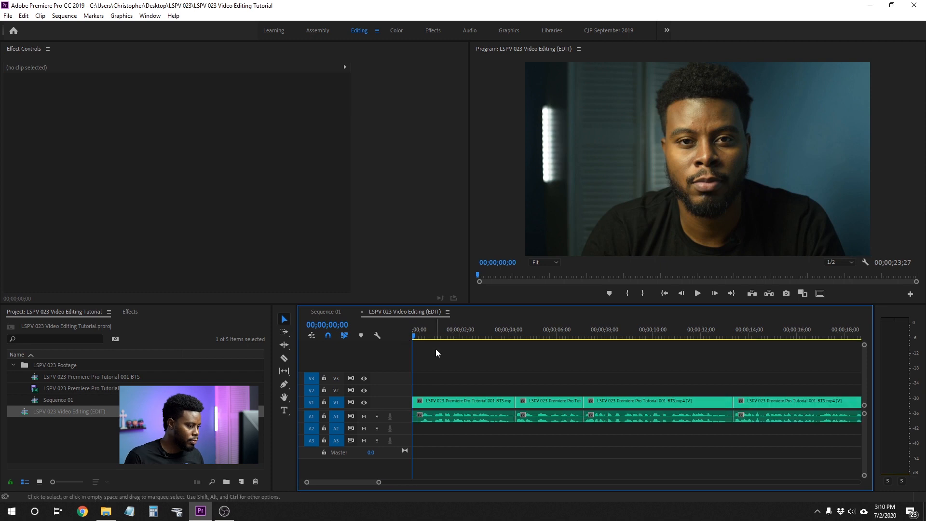
pyautogui.press('space')
pyautogui.press('space')
pyautogui.moveTo(431, 336); pyautogui.dragTo(427, 340)
pyautogui.moveTo(423, 340); pyautogui.dragTo(419, 342)
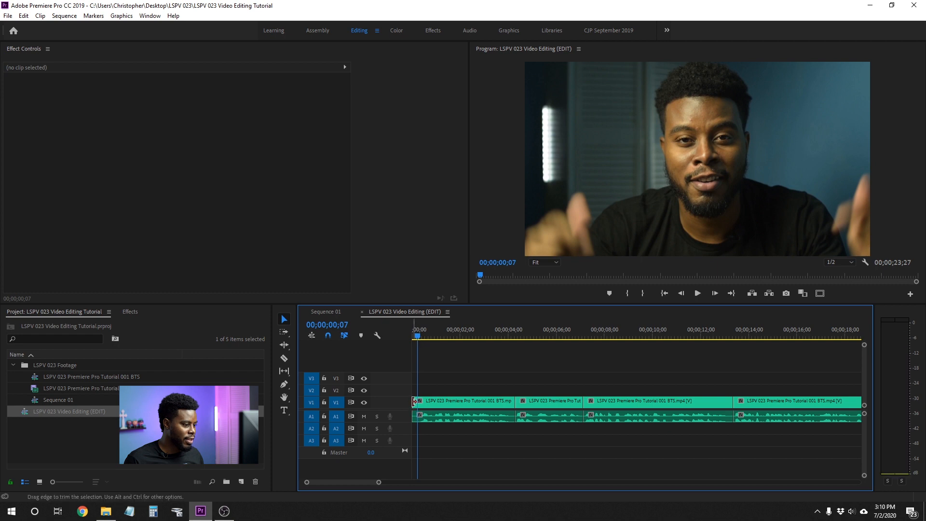
pyautogui.moveTo(414, 401); pyautogui.dragTo(418, 401)
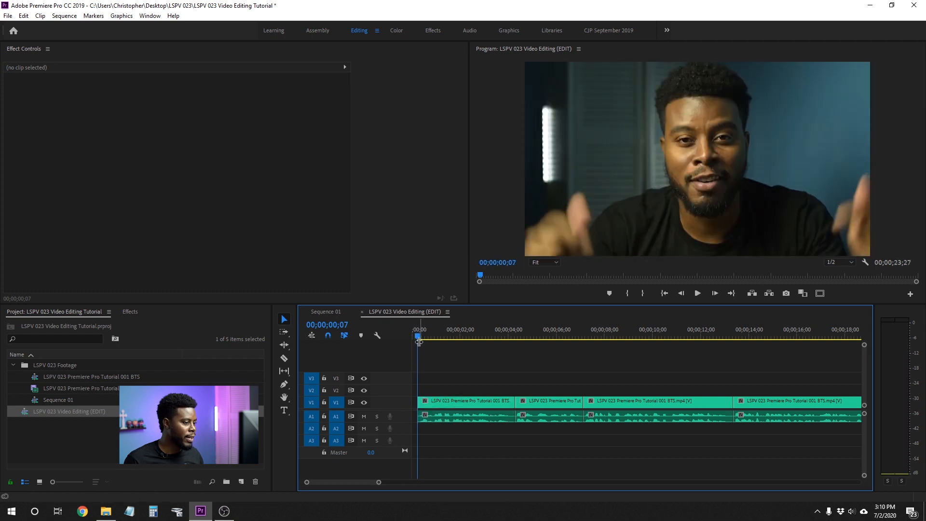
# Play the first take from 00;00;00;07 to check where its speech ends, and place the playhead at 00;00;03;18
pyautogui.moveTo(419, 337); pyautogui.dragTo(464, 343)
pyautogui.click(419, 333)
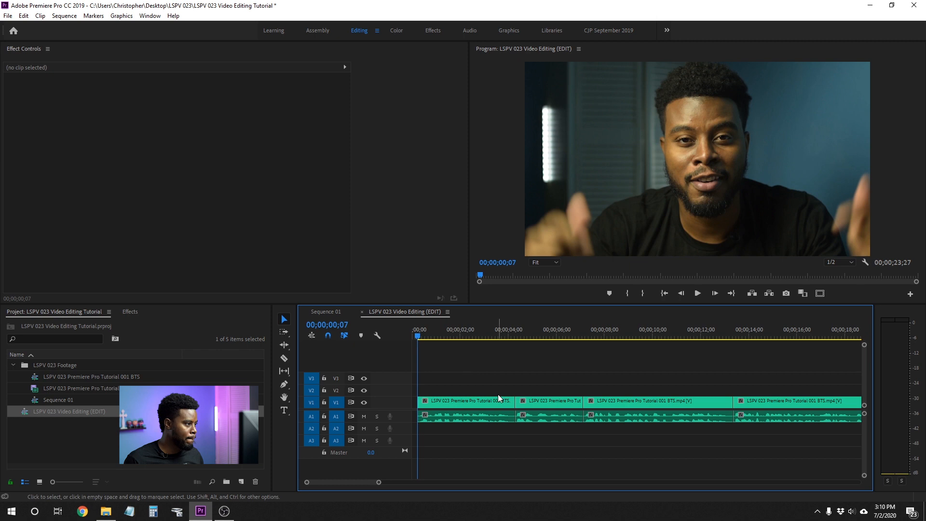
pyautogui.press('space')
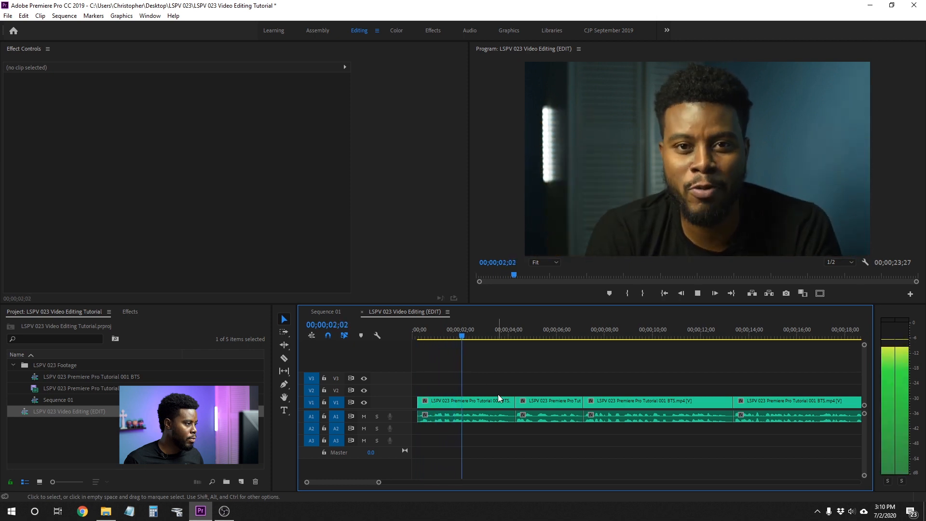
pyautogui.press('space')
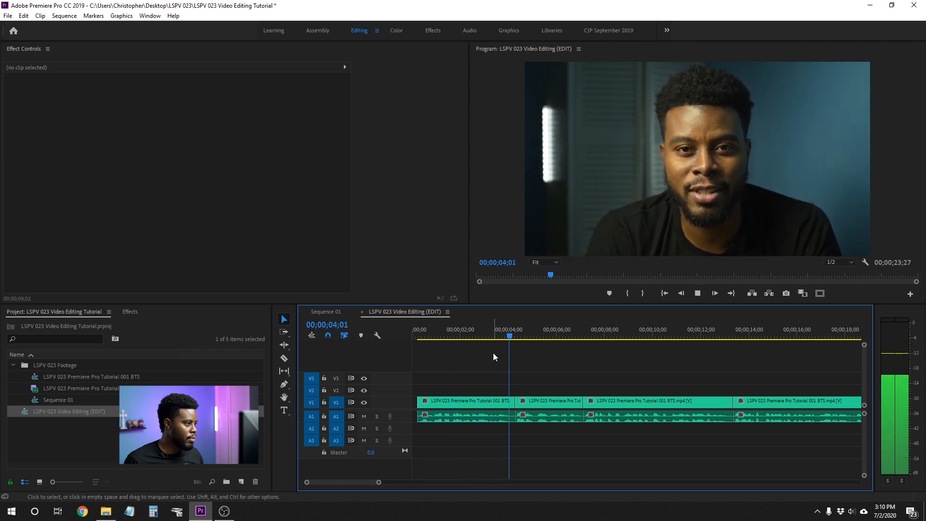
pyautogui.press('space')
pyautogui.press('space')
pyautogui.click(511, 335)
pyautogui.moveTo(512, 336); pyautogui.dragTo(499, 335)
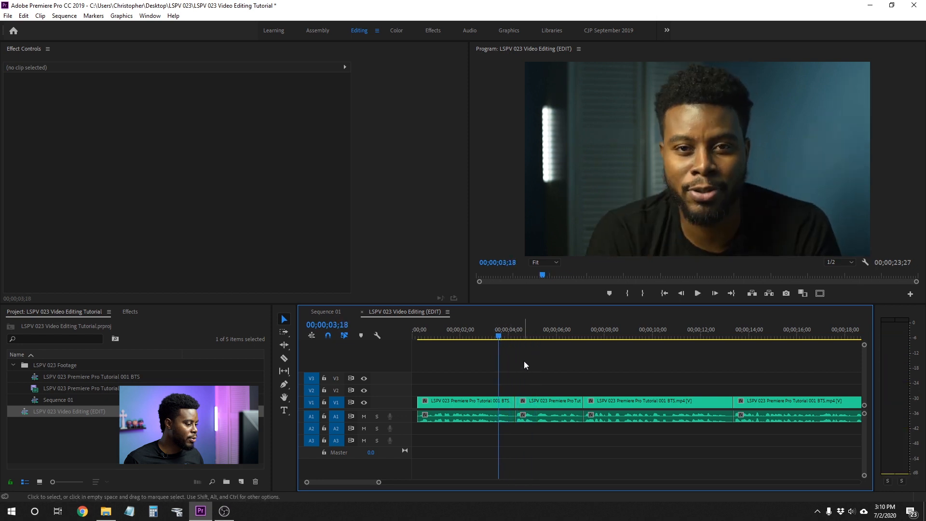
# Trim 7 frames off the end of the first take and move the second take up against it
pyautogui.press('space')
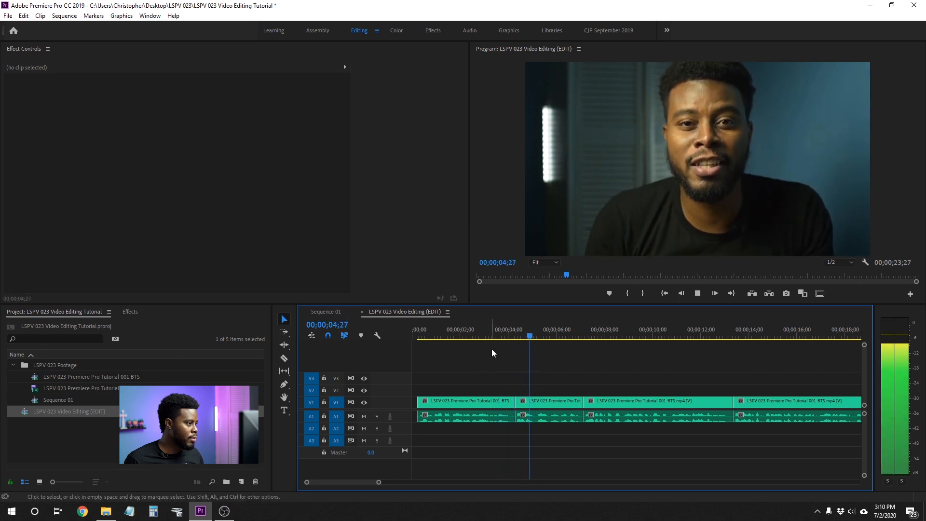
pyautogui.moveTo(517, 334); pyautogui.dragTo(505, 337)
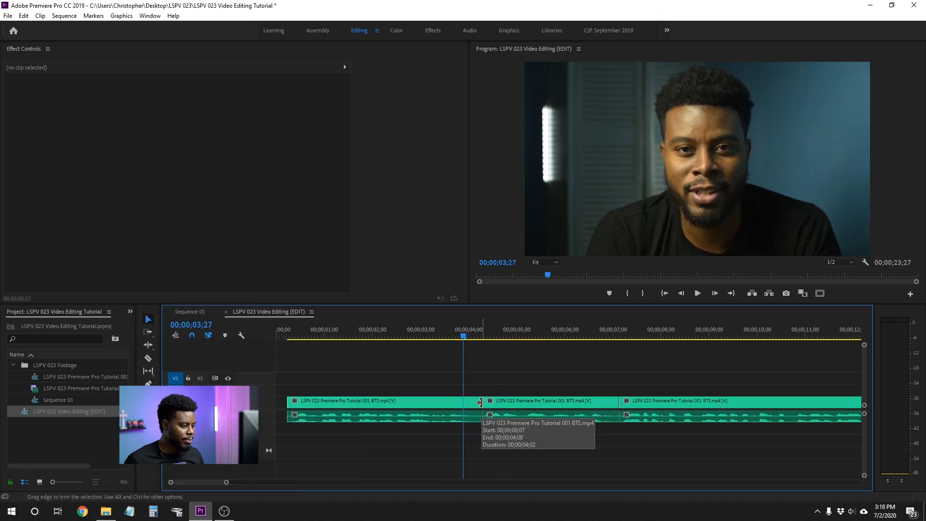
pyautogui.moveTo(481, 402); pyautogui.dragTo(475, 402)
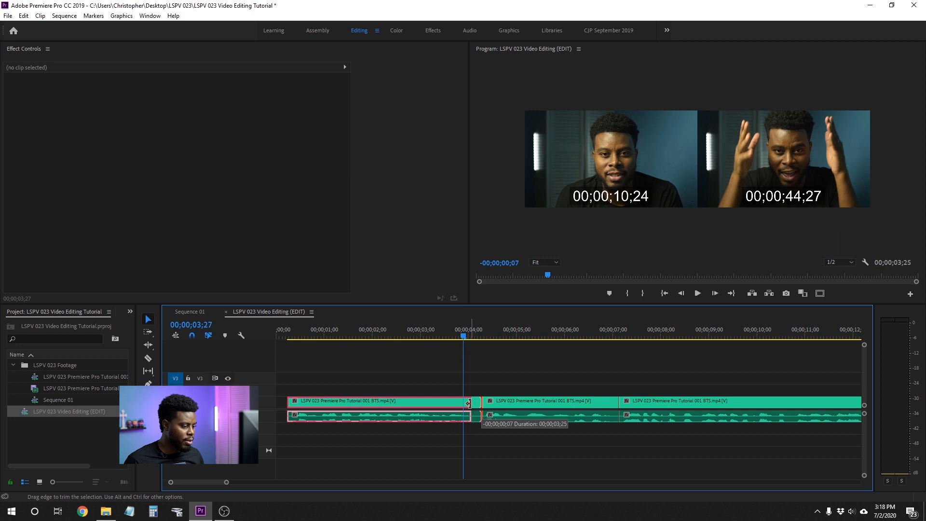
pyautogui.moveTo(469, 403); pyautogui.dragTo(469, 403)
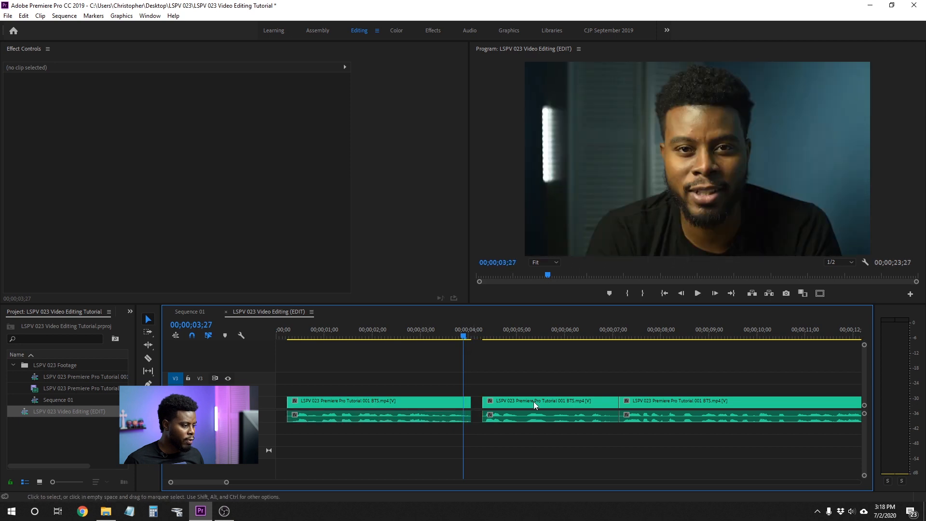
pyautogui.moveTo(537, 401); pyautogui.dragTo(529, 404)
# Play across the cut between the first and second takes, continuing into the start of the third take
pyautogui.click(439, 334)
pyautogui.click(493, 356)
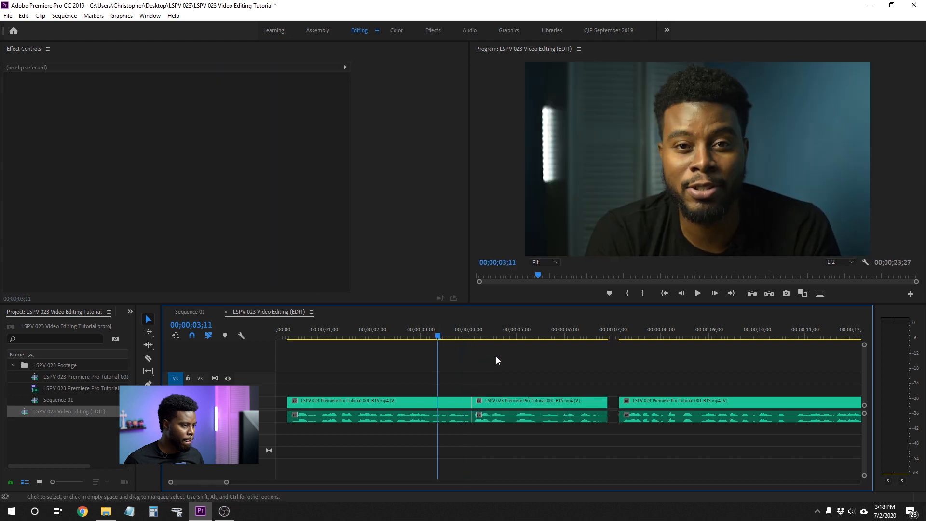
pyautogui.press('space')
pyautogui.click(400, 328)
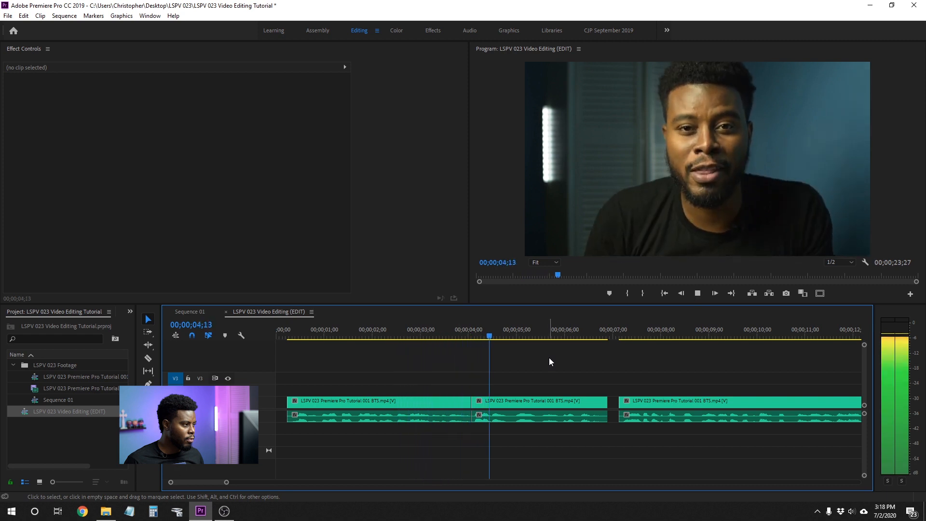
pyautogui.click(419, 329)
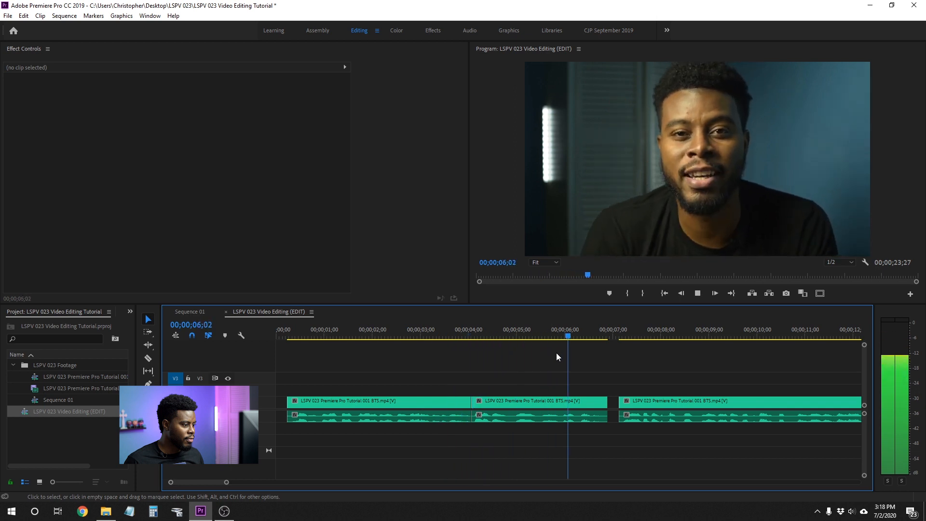
pyautogui.press('space')
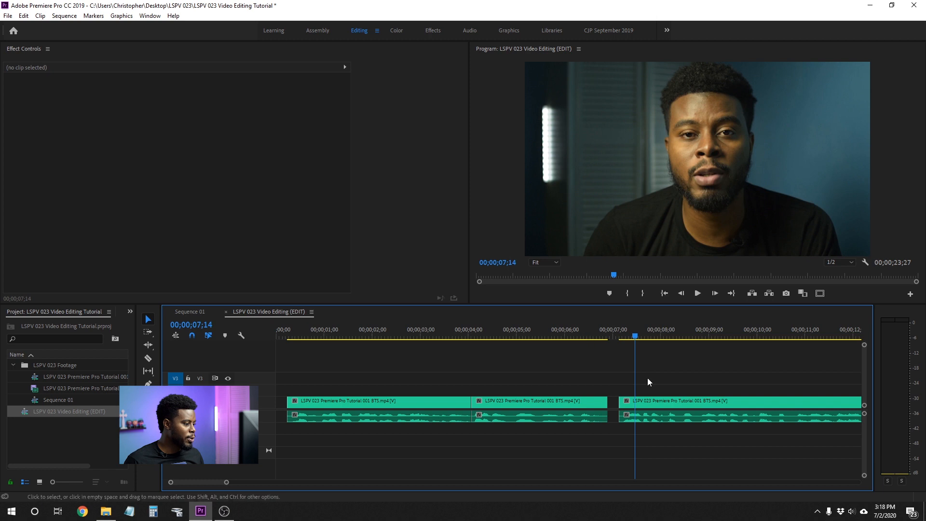
# Move the third take up against the second take and play across their cut
pyautogui.moveTo(655, 401); pyautogui.dragTo(644, 402)
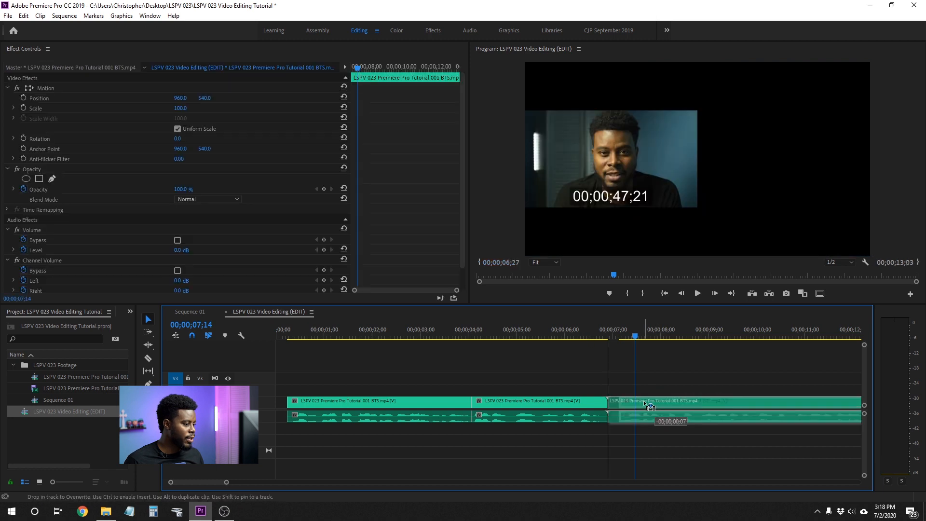
pyautogui.click(579, 336)
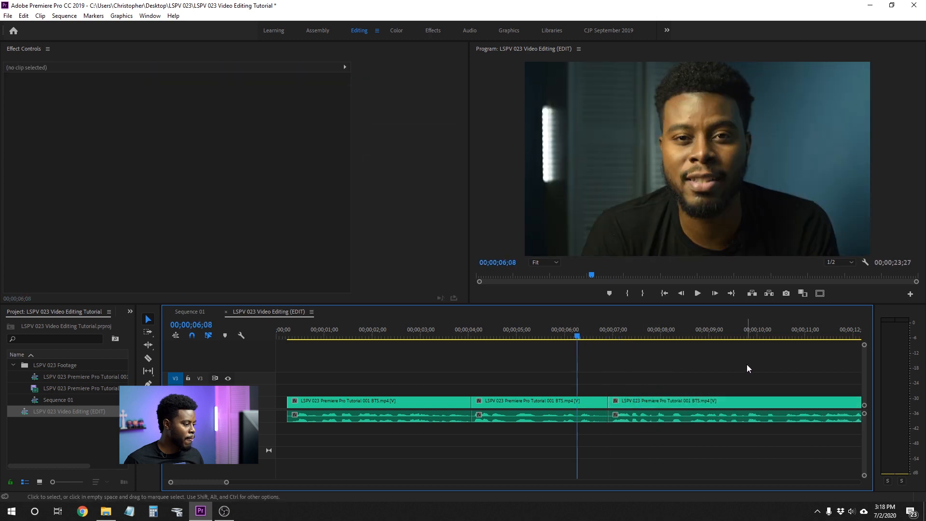
pyautogui.press('space')
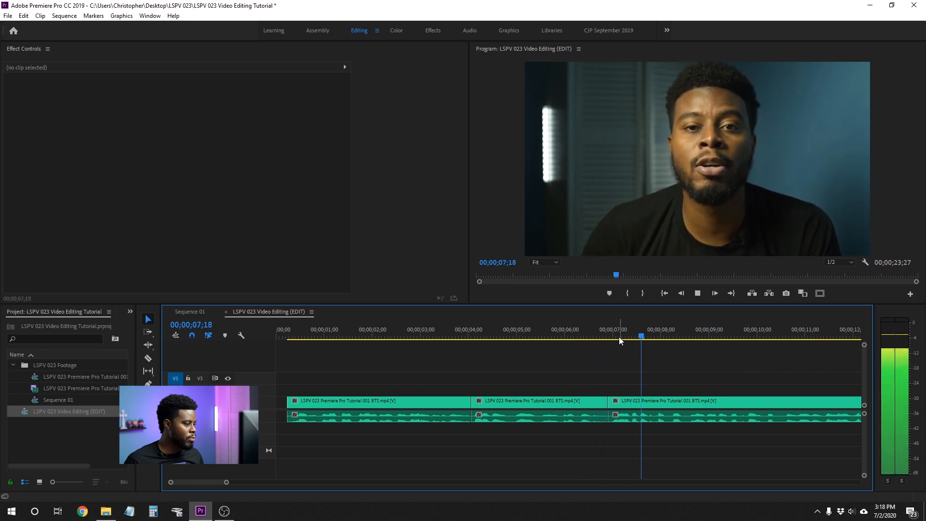
pyautogui.click(539, 337)
pyautogui.press('space')
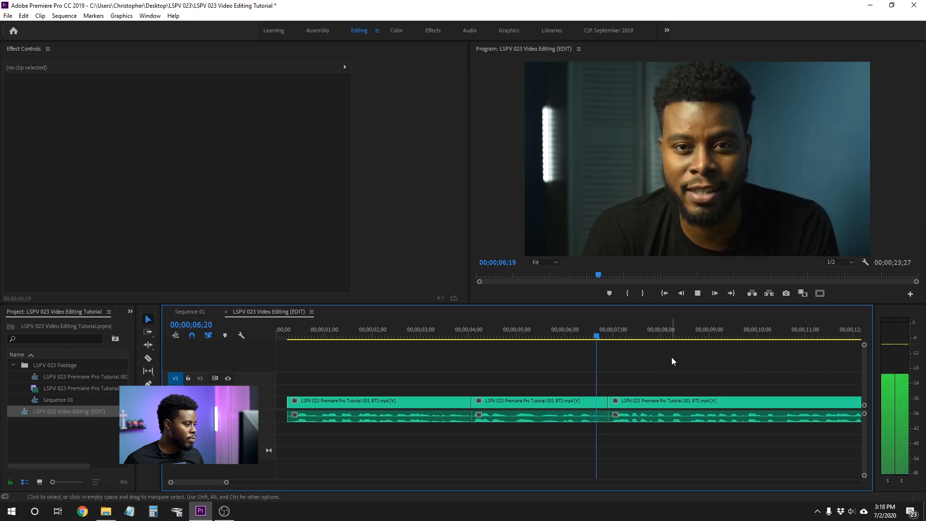
pyautogui.press('space')
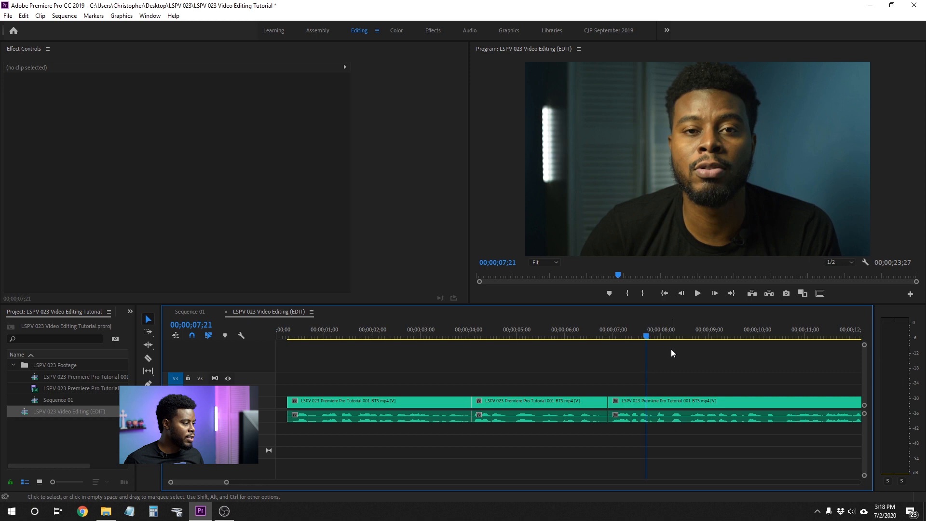
# Replay the joined takes from the first take through to the gap before the fourth take
pyautogui.click(486, 335)
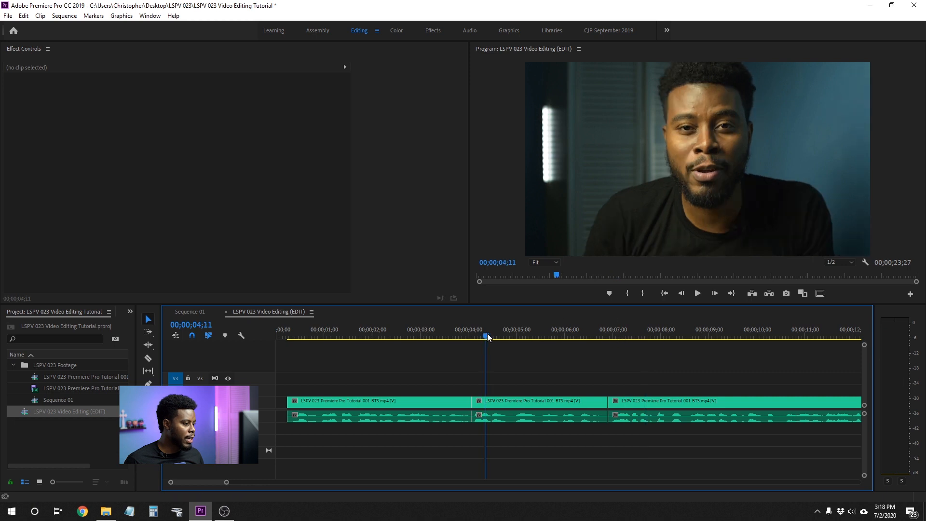
pyautogui.press('space')
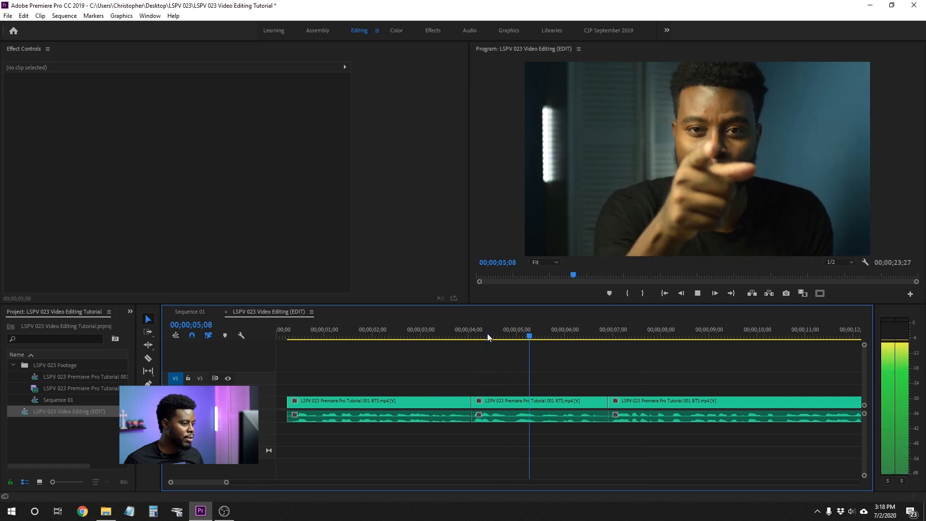
pyautogui.click(452, 336)
pyautogui.click(387, 335)
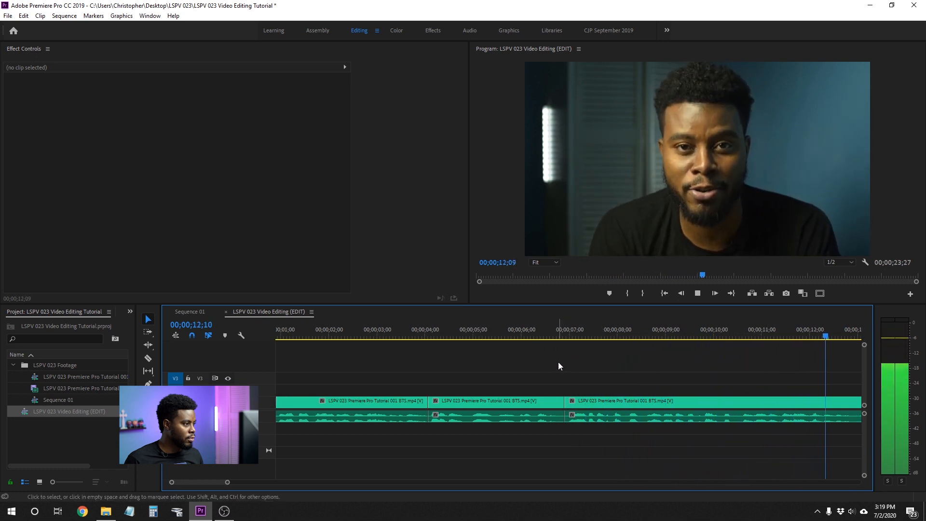
pyautogui.press('space')
pyautogui.scroll(8, 559, 365)
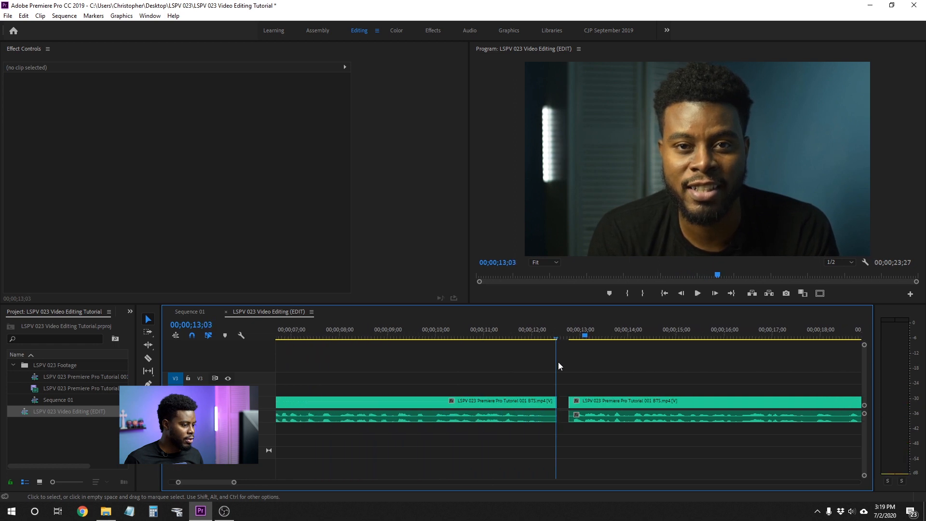
# Play the end of the second take to find where its speech stops, and place the playhead at 00;00;06;23
pyautogui.click(401, 333)
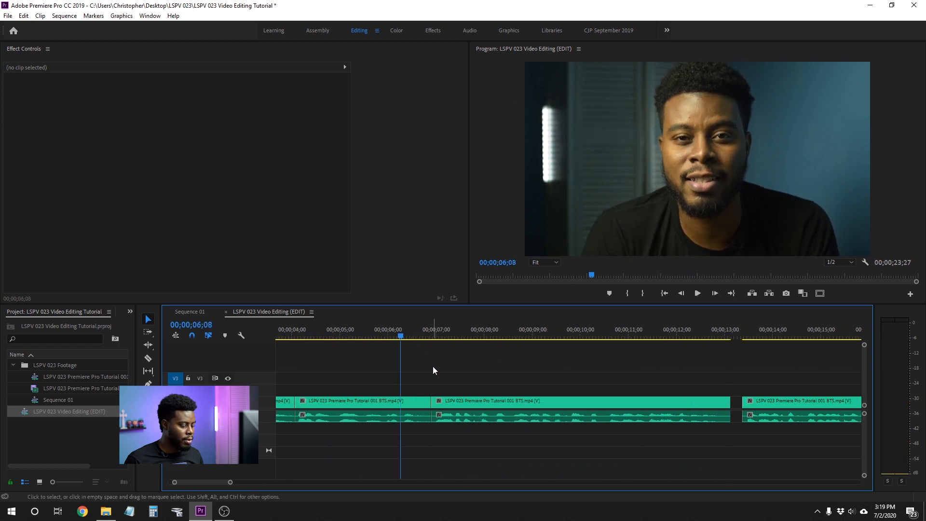
pyautogui.scroll(1, 458, 378)
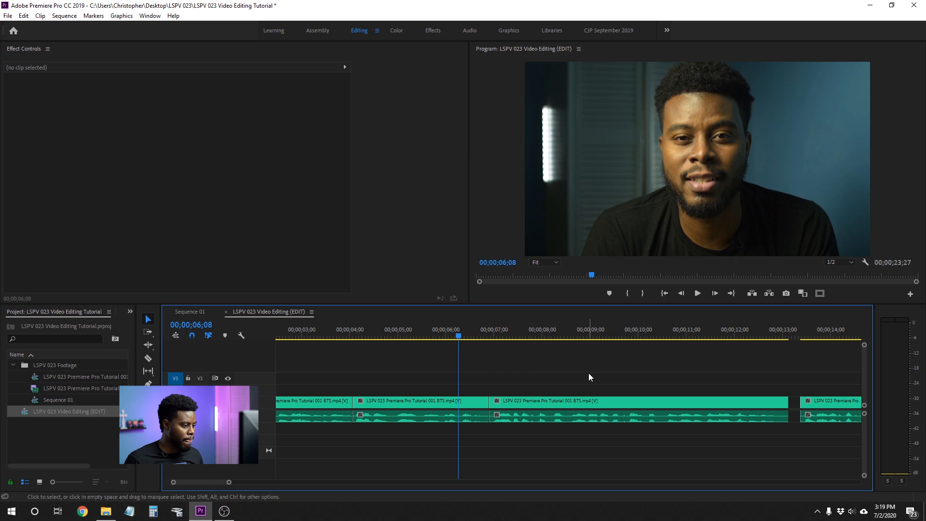
pyautogui.press('space')
pyautogui.press('space')
pyautogui.moveTo(466, 332)
pyautogui.mouseDown()
pyautogui.moveTo(476, 333)
pyautogui.moveTo(449, 337)
pyautogui.mouseUp()
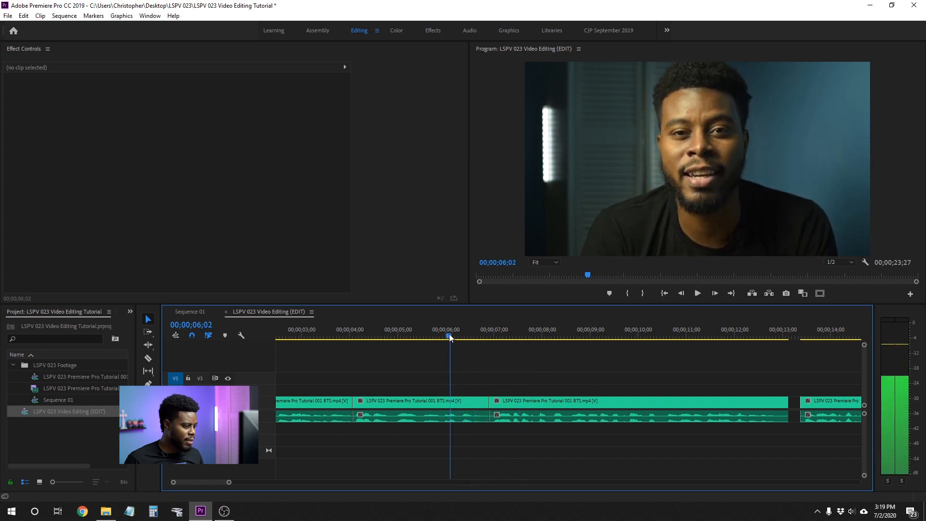
pyautogui.press('space')
pyautogui.press('space')
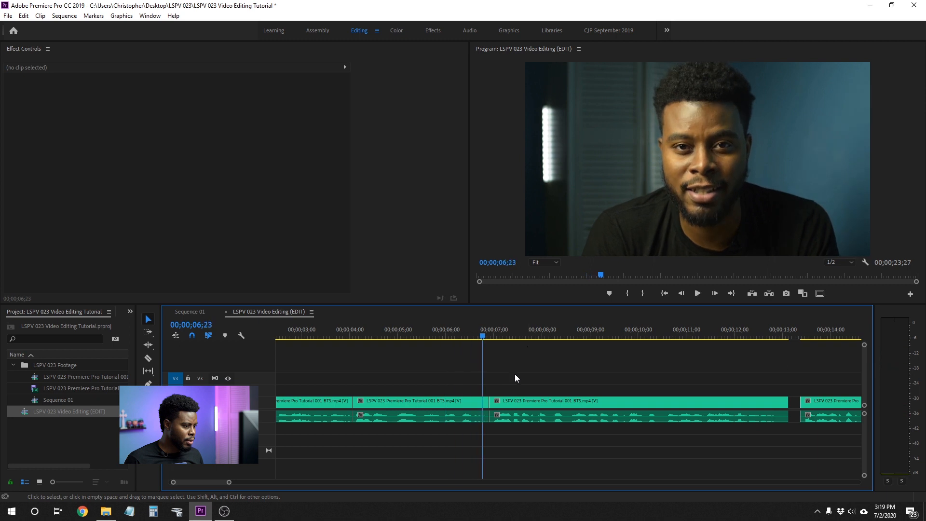
# Trim the second take's end to 00;00;06;23, shorten the third take's start slightly, and close the gap between them
pyautogui.moveTo(487, 399); pyautogui.dragTo(491, 402)
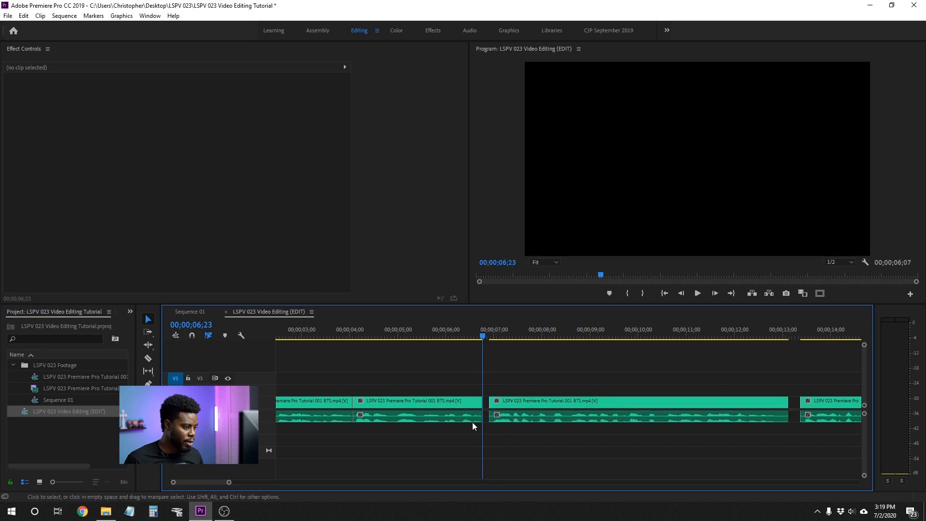
pyautogui.moveTo(492, 399); pyautogui.dragTo(494, 398)
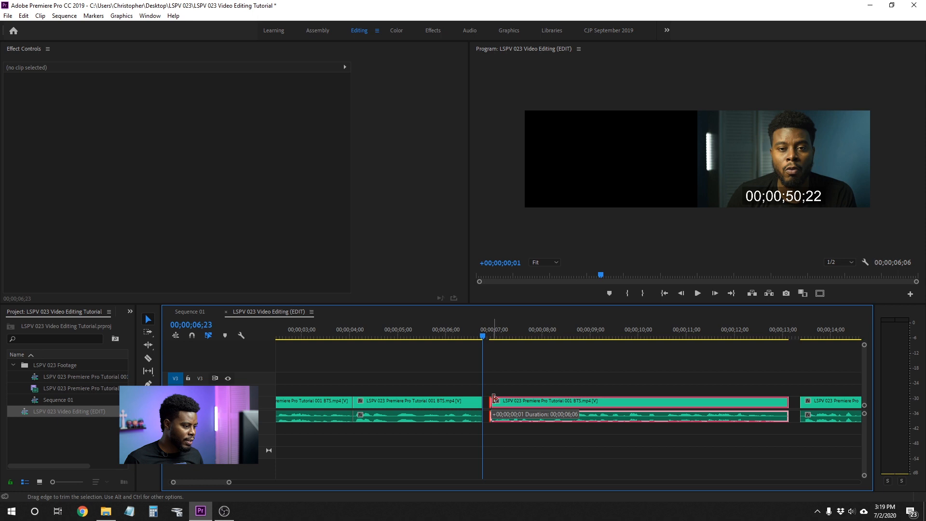
pyautogui.moveTo(496, 399); pyautogui.dragTo(544, 407)
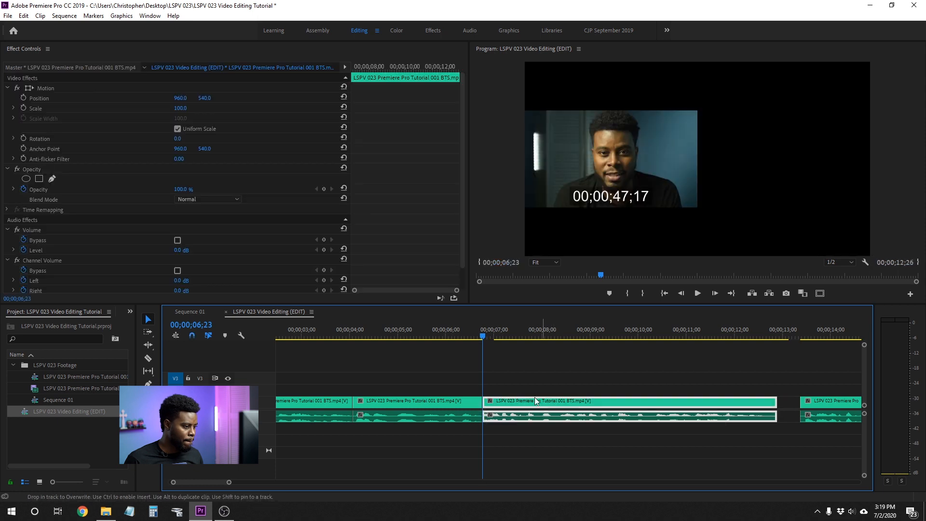
# Play across the tightened cut between the second and third takes to check its timing
pyautogui.click(447, 324)
pyautogui.click(520, 357)
pyautogui.press('space')
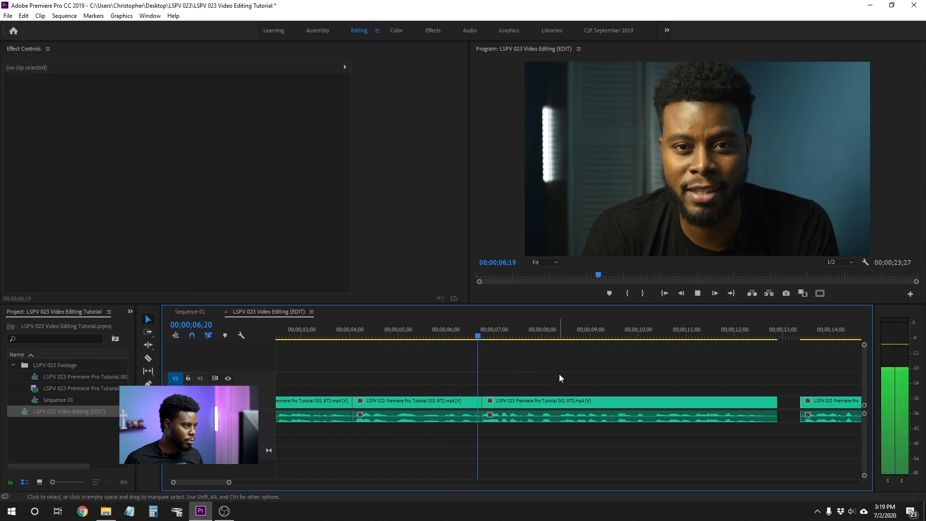
pyautogui.click(459, 331)
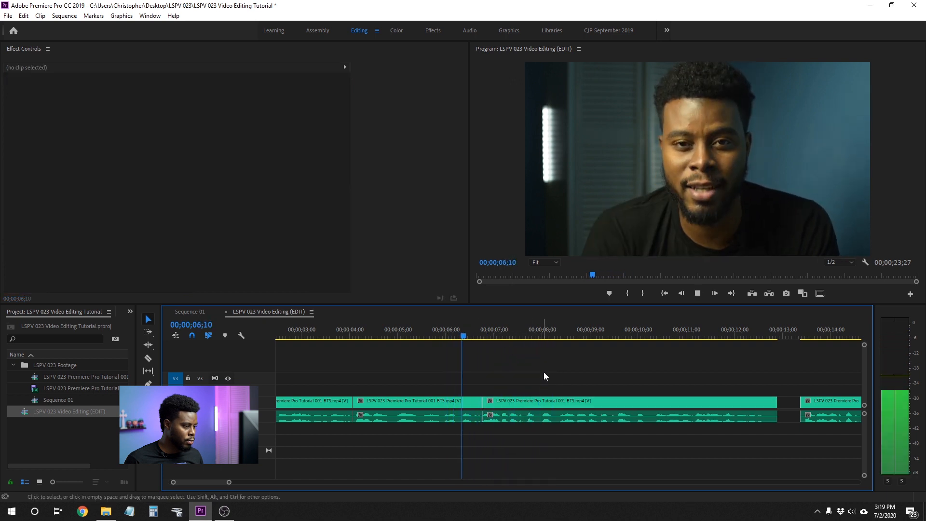
pyautogui.press('space')
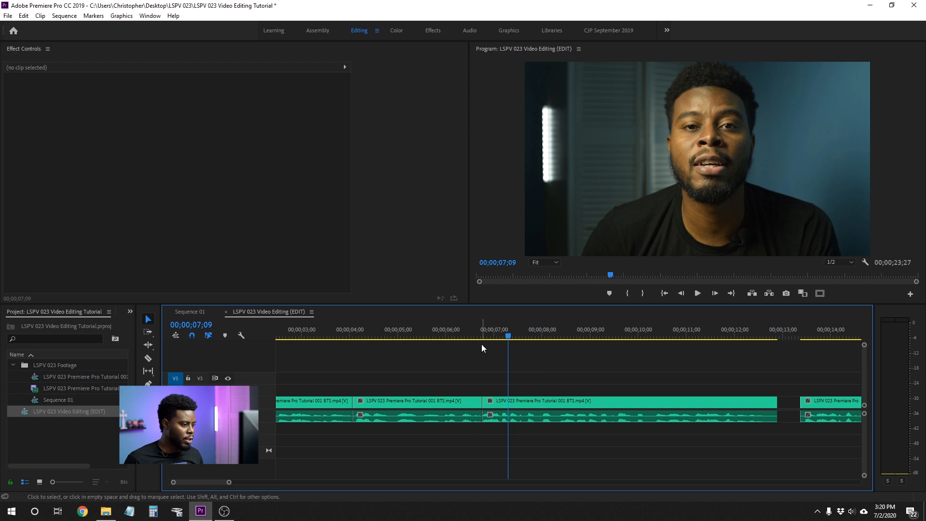
# Shift the third take slightly later and extend its start back to the second take's end at 00;00;06;23
pyautogui.click(486, 330)
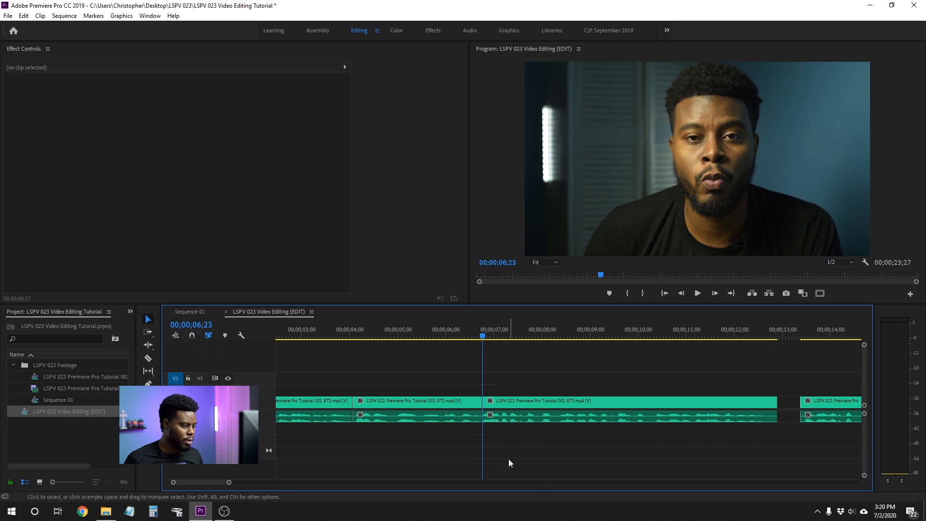
pyautogui.click(496, 408)
pyautogui.moveTo(496, 405); pyautogui.dragTo(500, 410)
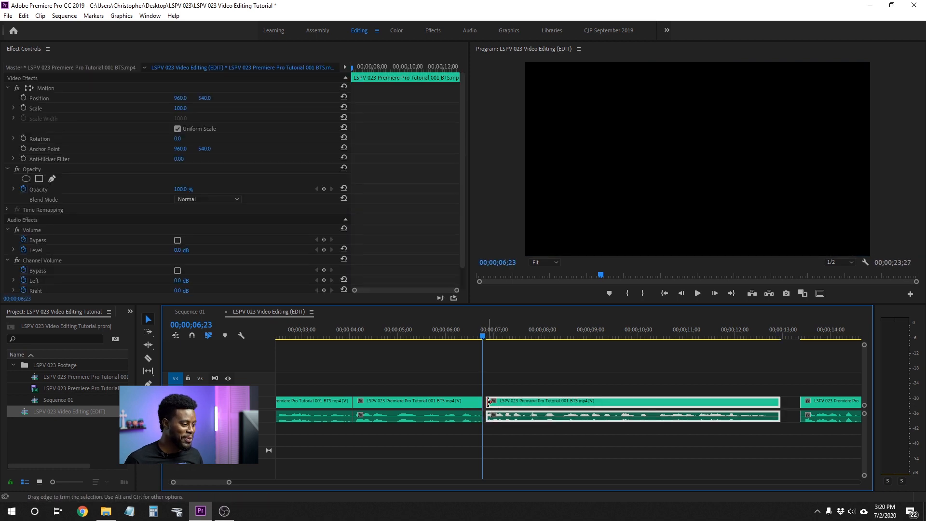
pyautogui.moveTo(489, 402); pyautogui.dragTo(478, 403)
pyautogui.click(456, 381)
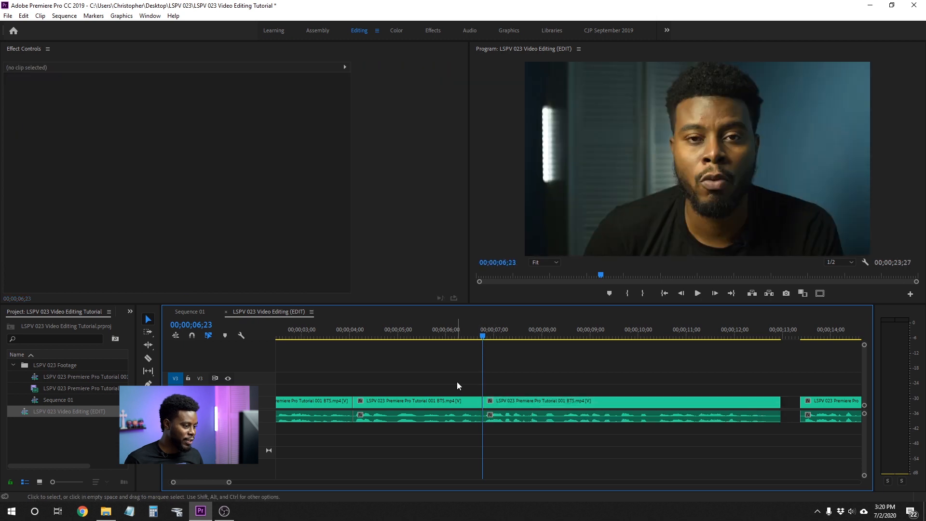
# Play from the second take through the third and into the fourth, stopping at 00;00;15;01
pyautogui.click(417, 335)
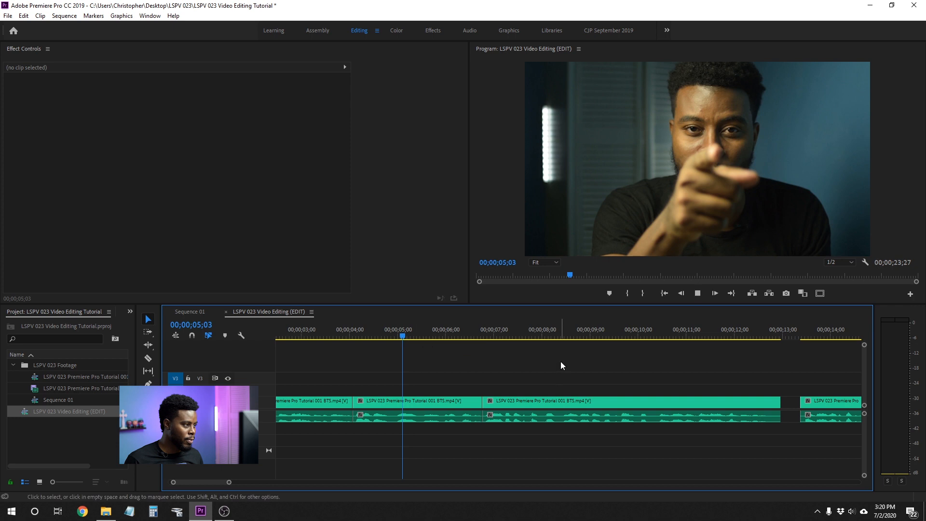
pyautogui.press('space')
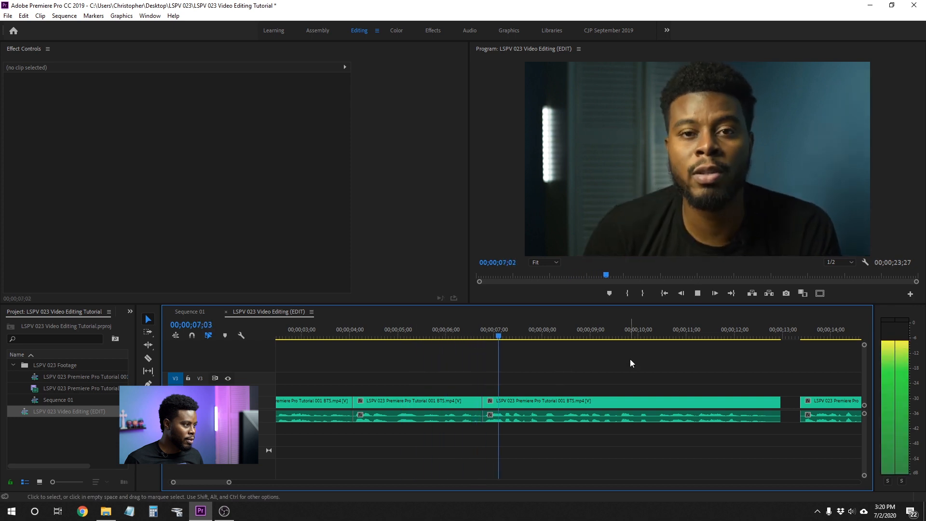
pyautogui.press('space')
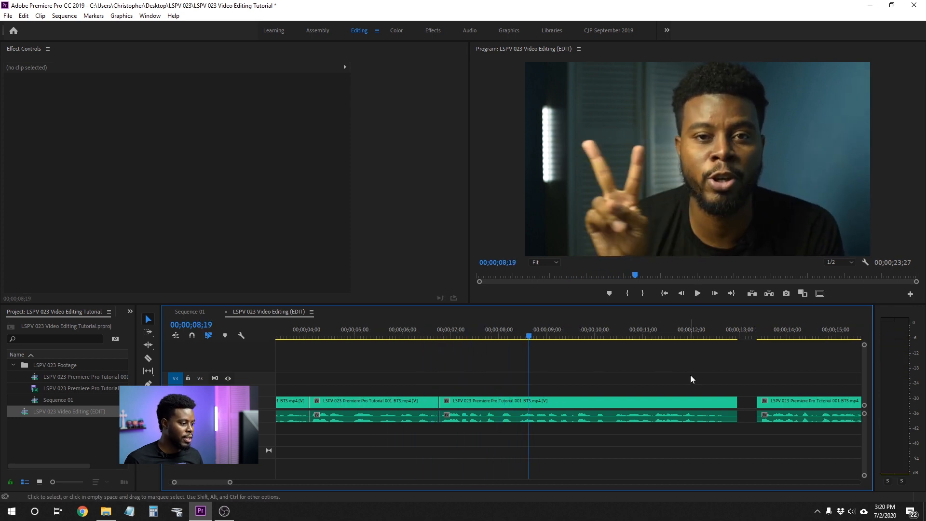
pyautogui.click(424, 334)
pyautogui.press('space')
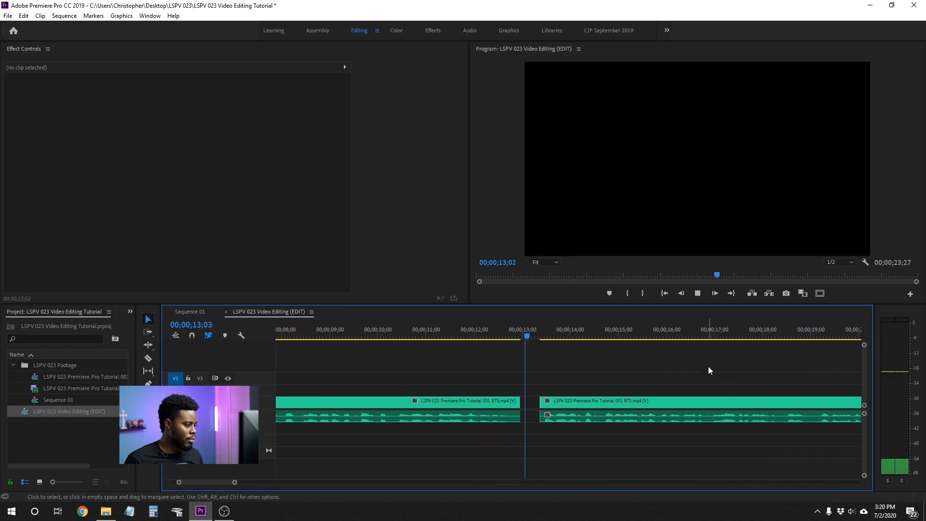
pyautogui.press('space')
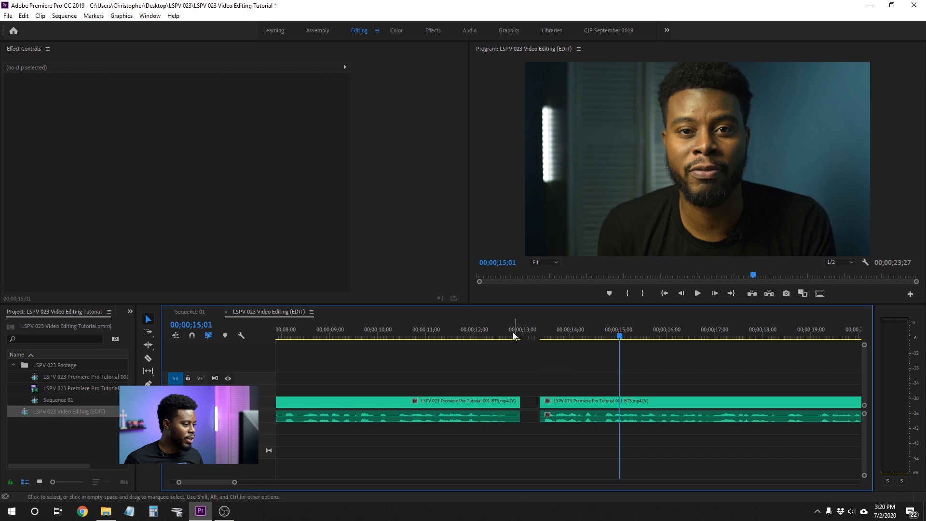
# Play up to the third take's end, trim it slightly shorter, and move the fourth take against it to close the gap
pyautogui.click(442, 332)
pyautogui.press('space')
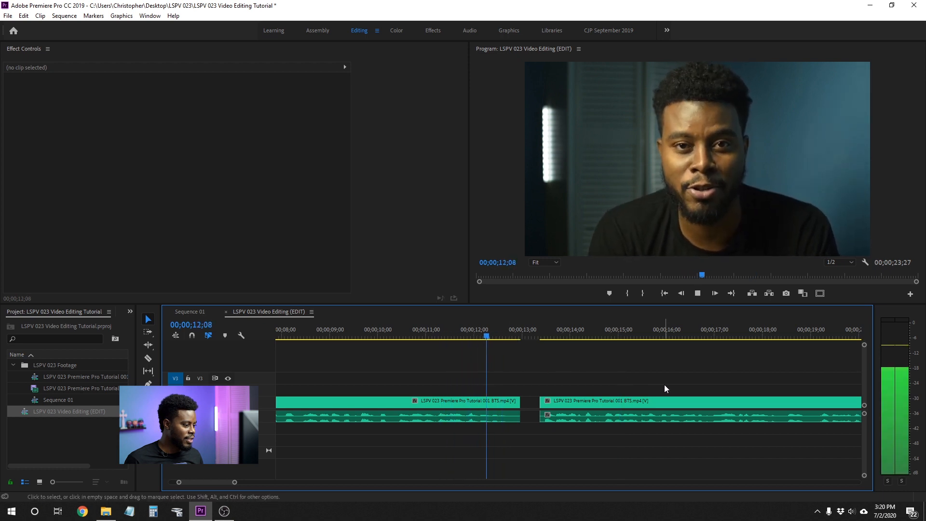
pyautogui.press('space')
pyautogui.moveTo(519, 402); pyautogui.dragTo(555, 403)
# Play across the closed cut between the third and fourth takes, from 00;00;11;14 to 00;00;15;21, to check its timing
pyautogui.click(448, 332)
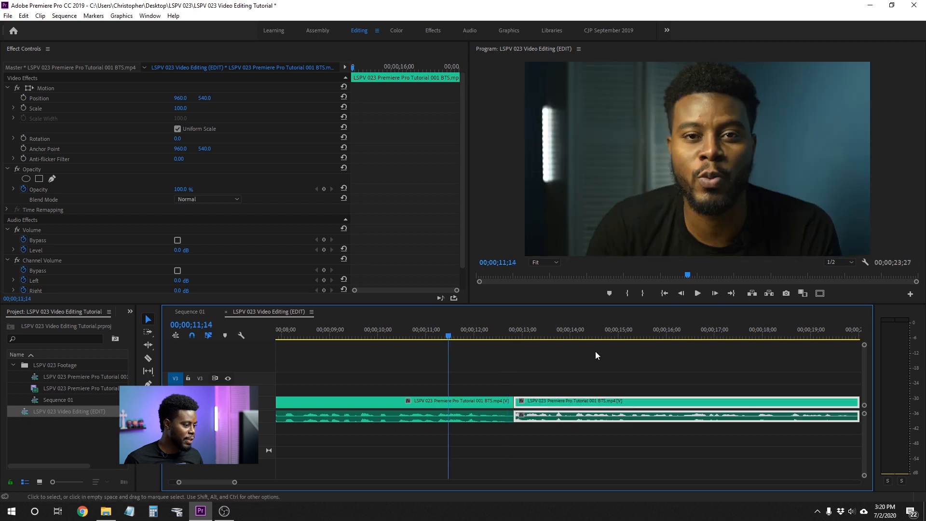
pyautogui.click(690, 366)
pyautogui.press('space')
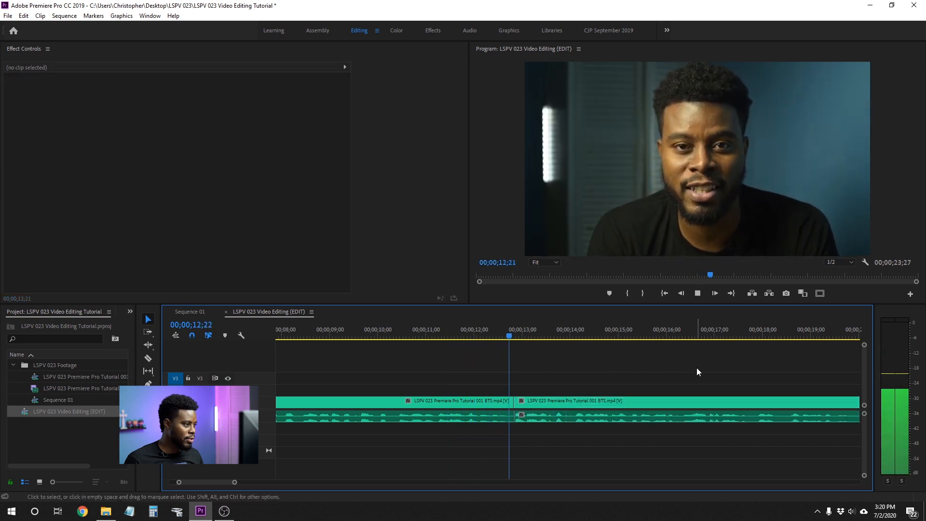
pyautogui.scroll(-4, 661, 387)
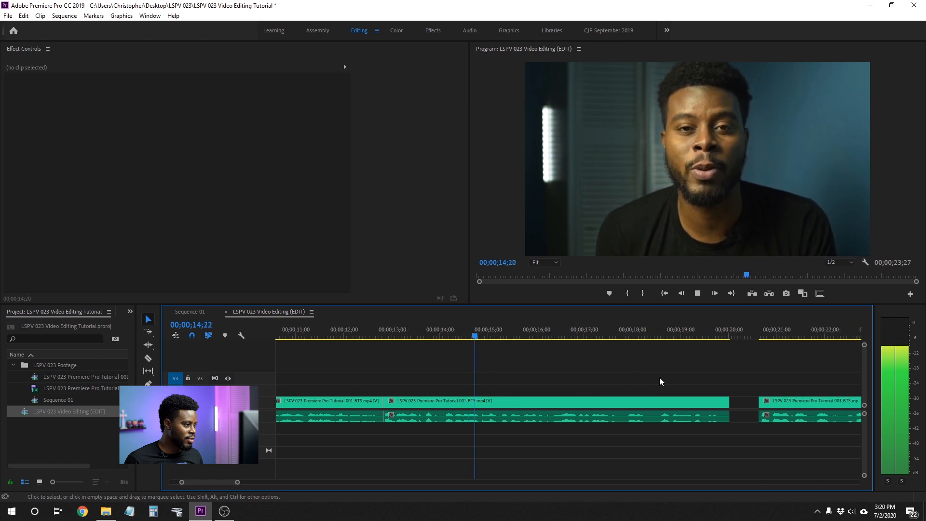
pyautogui.scroll(5, 659, 375)
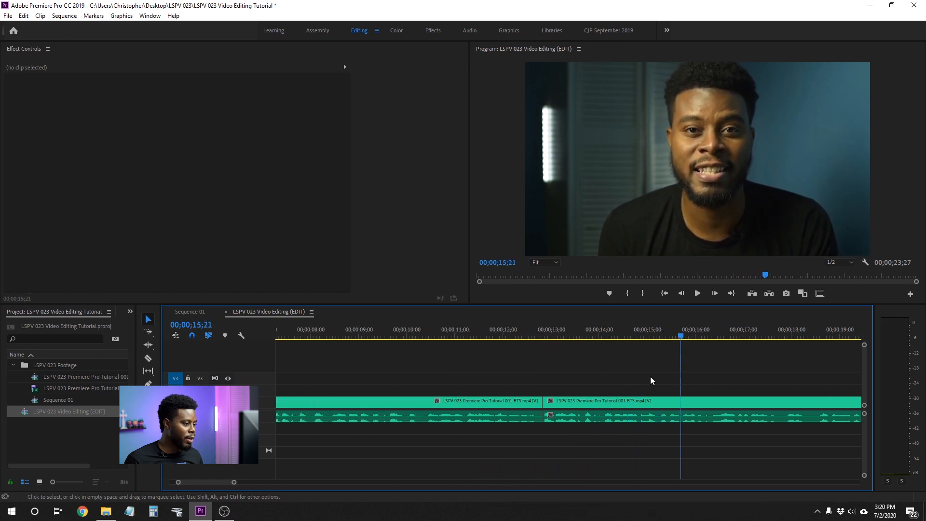
# Set the playhead to 00;00;11;09 and look over the takes along the timeline, from the earlier cuts to the last gap
pyautogui.click(470, 335)
pyautogui.scroll(-3, 438, 360)
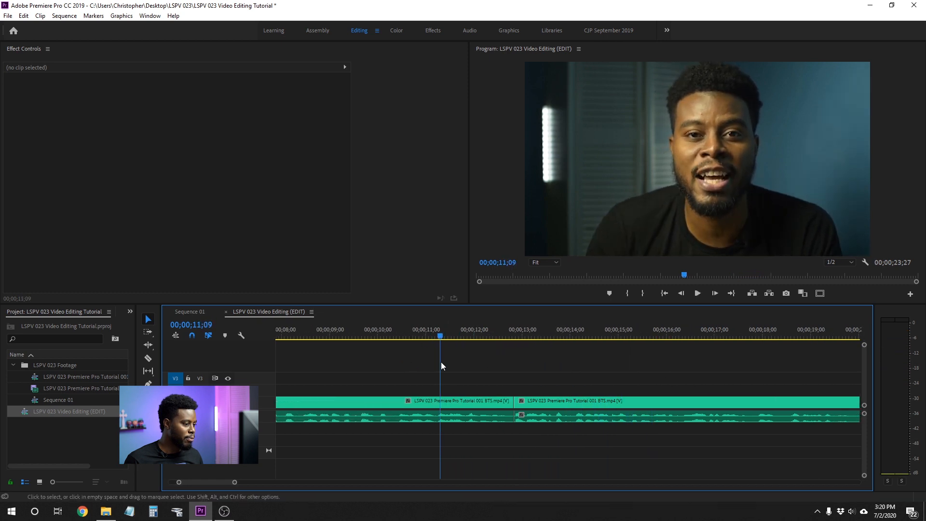
pyautogui.scroll(-2, 443, 365)
pyautogui.scroll(-2, 444, 365)
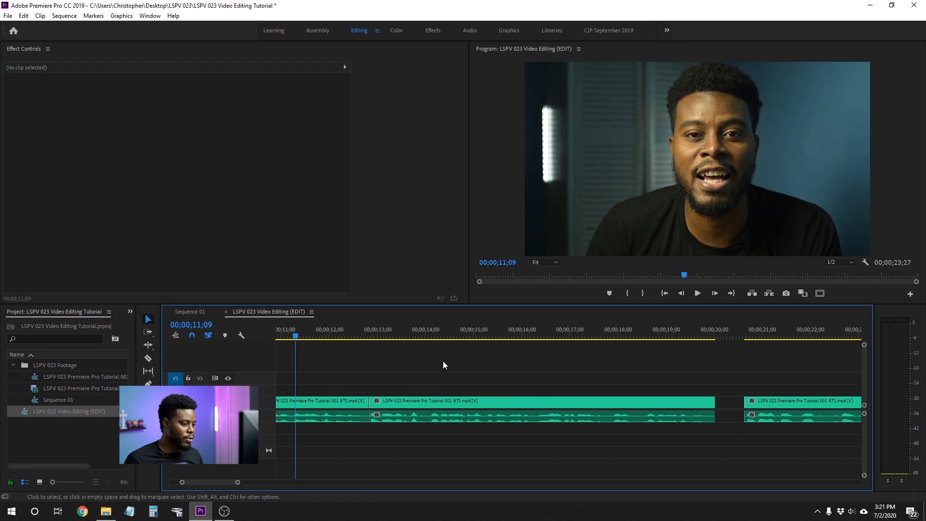
pyautogui.scroll(-4, 444, 365)
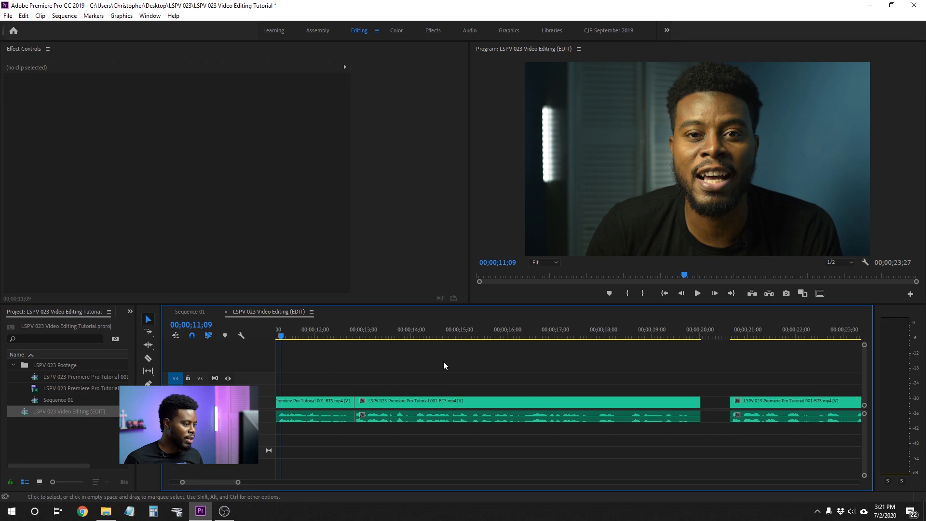
pyautogui.scroll(-3, 444, 366)
pyautogui.scroll(2, 444, 366)
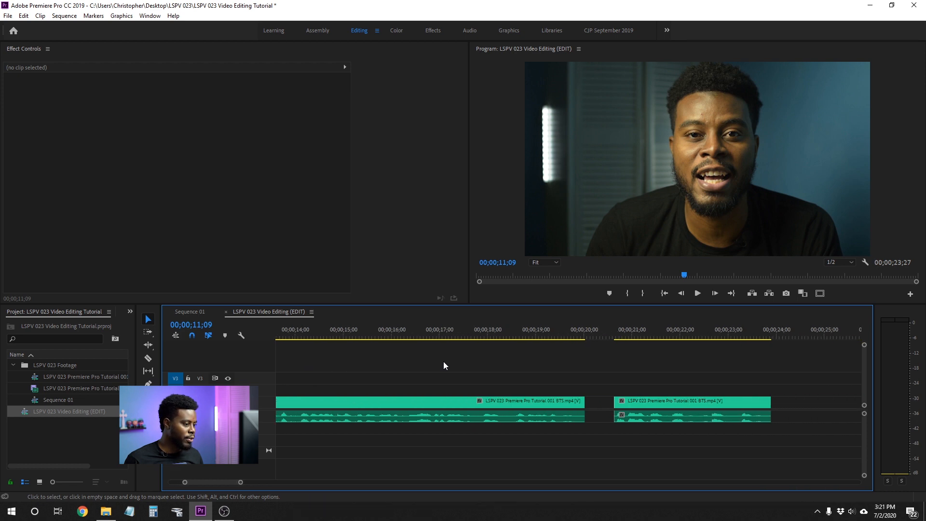
pyautogui.scroll(7, 444, 365)
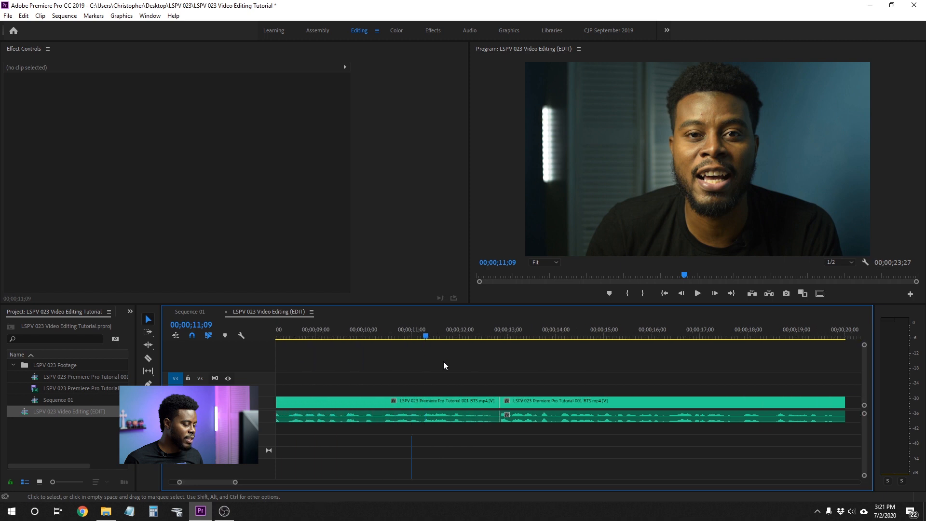
pyautogui.scroll(2, 444, 365)
pyautogui.scroll(-9, 444, 365)
pyautogui.scroll(1, 444, 365)
pyautogui.scroll(2, 444, 365)
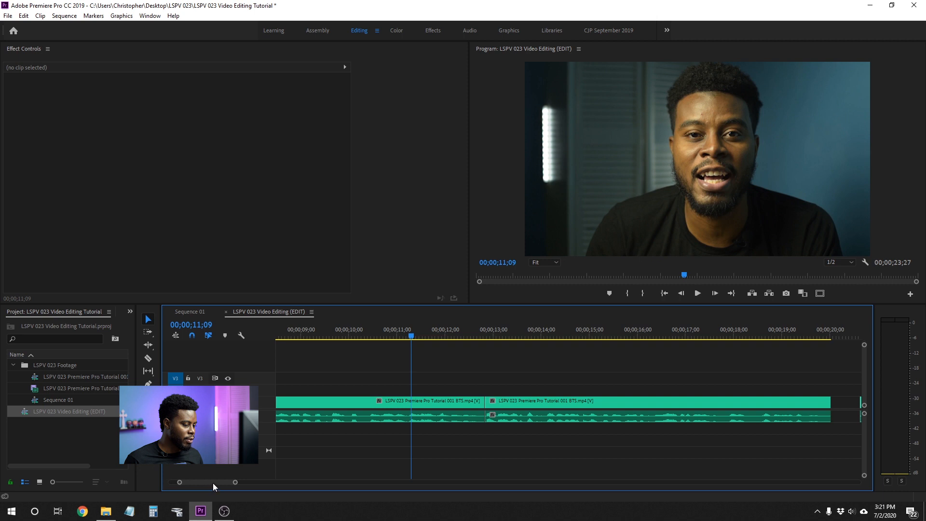
pyautogui.scroll(3, 430, 382)
pyautogui.scroll(-10, 430, 378)
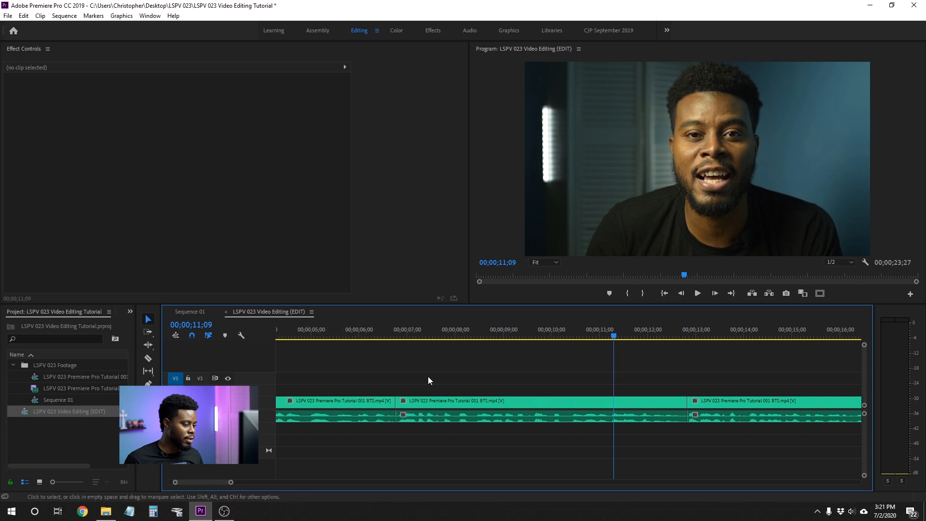
pyautogui.scroll(9, 430, 381)
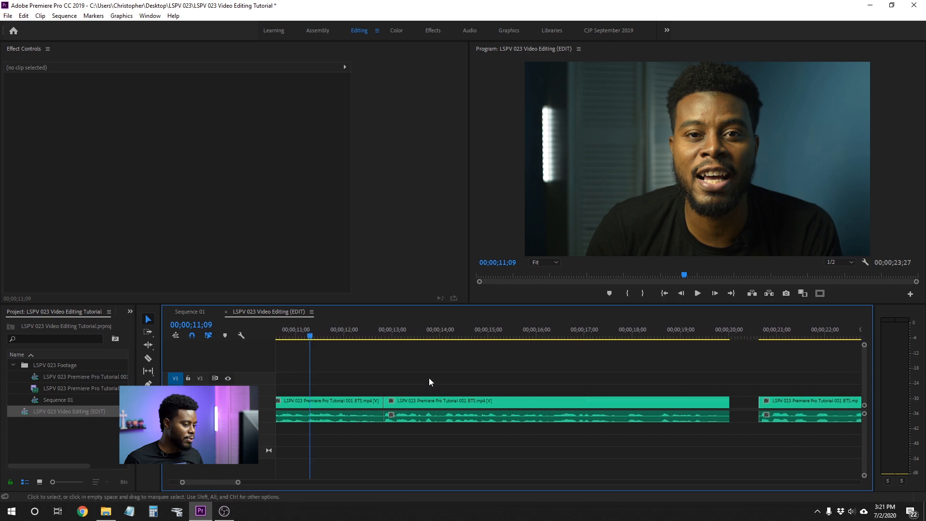
# Play from 00;00;11;09 through the fourth take into the fifth, stopping at 00;00;21;04
pyautogui.press('space')
pyautogui.scroll(-2, 630, 372)
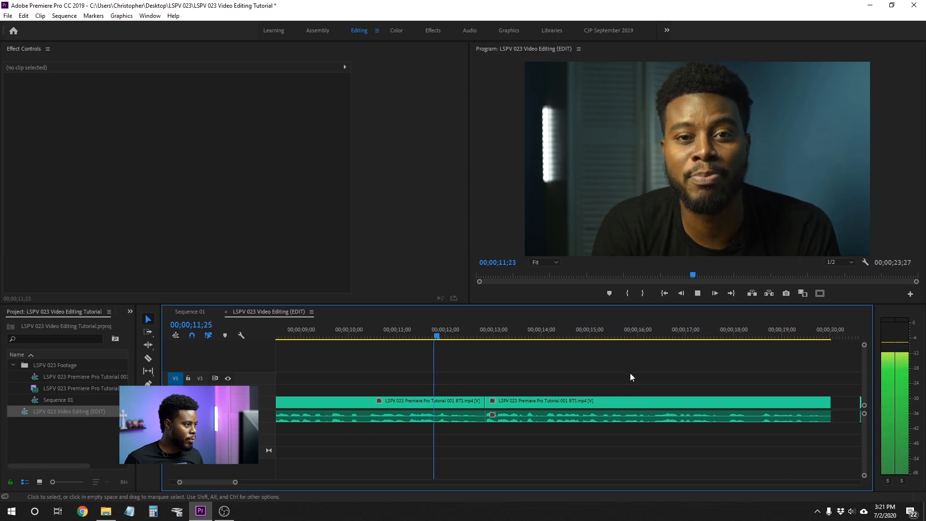
pyautogui.scroll(-2, 632, 374)
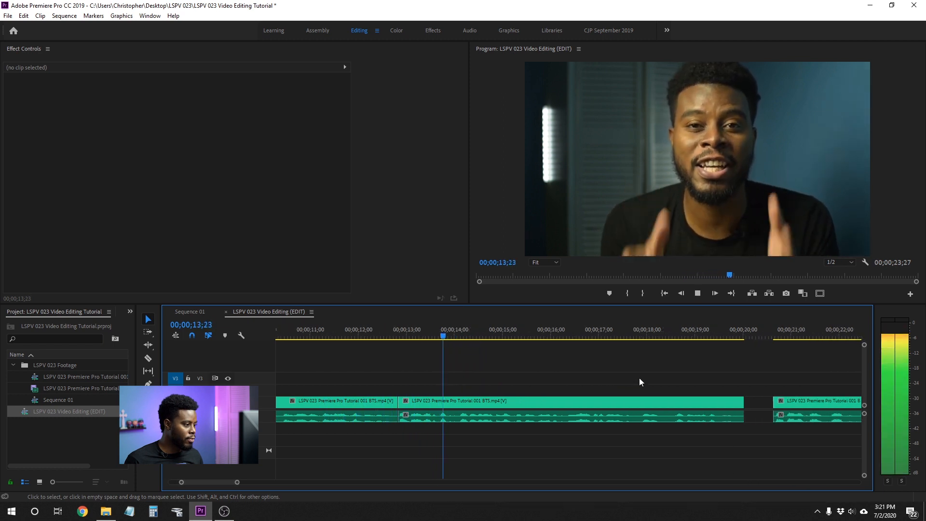
pyautogui.scroll(-2, 646, 374)
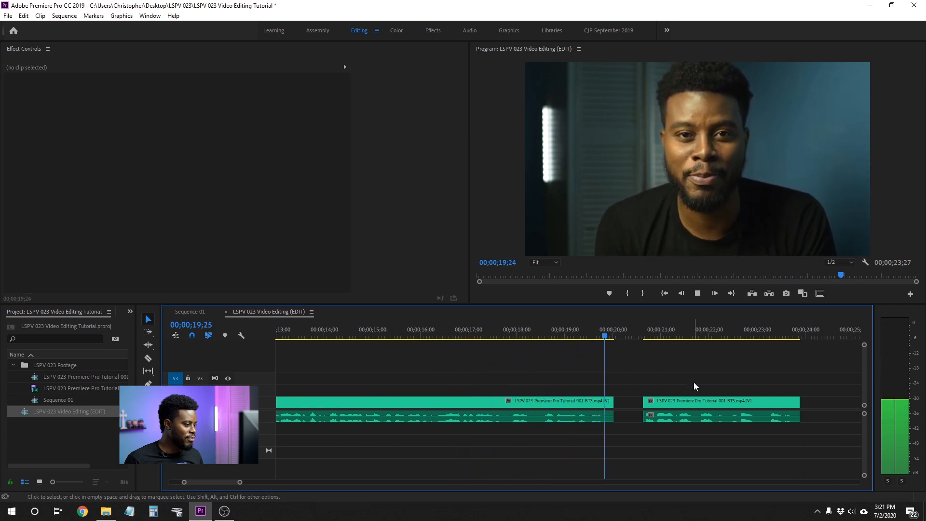
pyautogui.press('space')
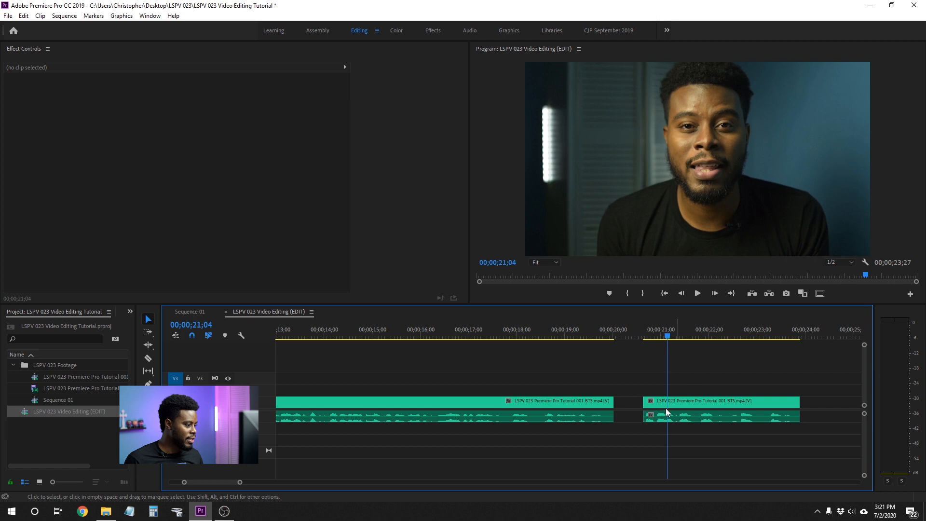
# Move the fifth take back against the fourth take's end and play across the cut, stopping at 00;00;21;00
pyautogui.moveTo(672, 406); pyautogui.dragTo(647, 407)
pyautogui.click(549, 334)
pyautogui.press('space')
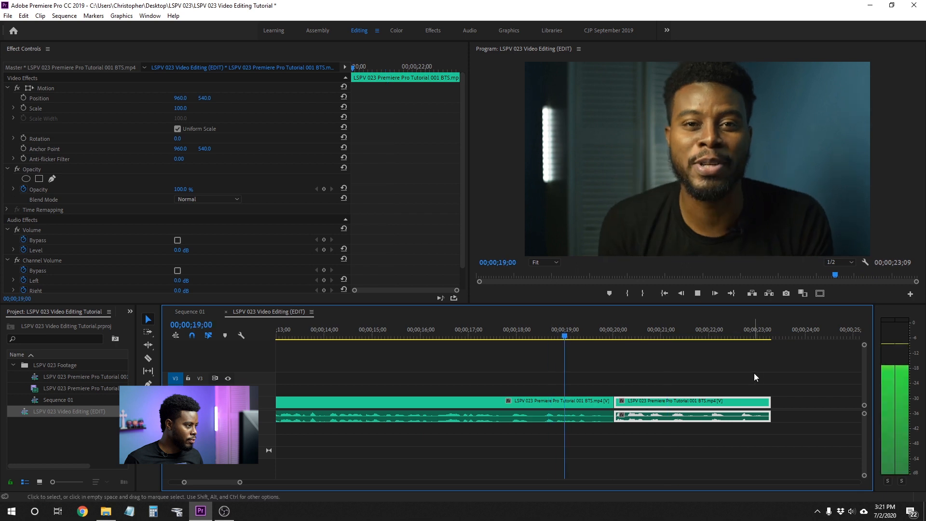
pyautogui.click(756, 374)
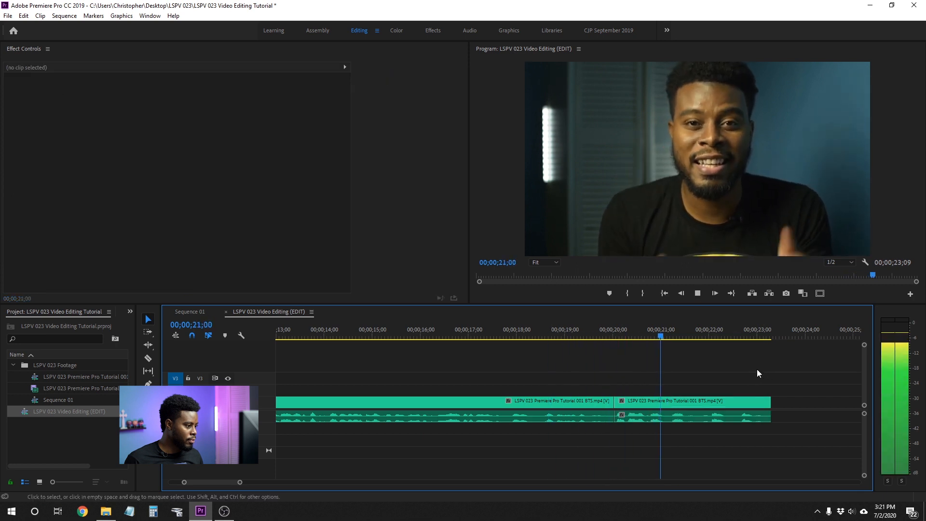
pyautogui.press('space')
# Trim four frames off the fourth take's end, bringing it to 00;00;19;27
pyautogui.click(597, 402)
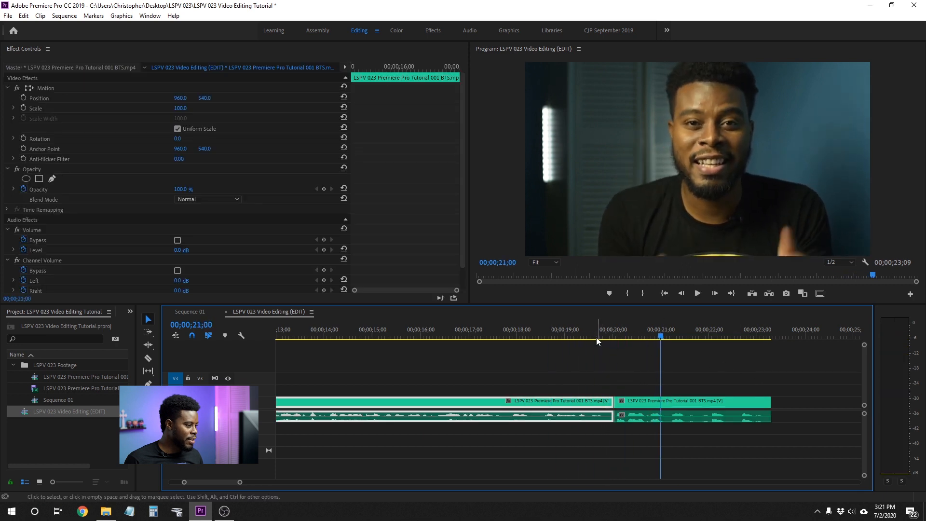
pyautogui.click(579, 330)
pyautogui.click(634, 355)
pyautogui.press('space')
pyautogui.press('space')
pyautogui.moveTo(611, 402); pyautogui.dragTo(606, 403)
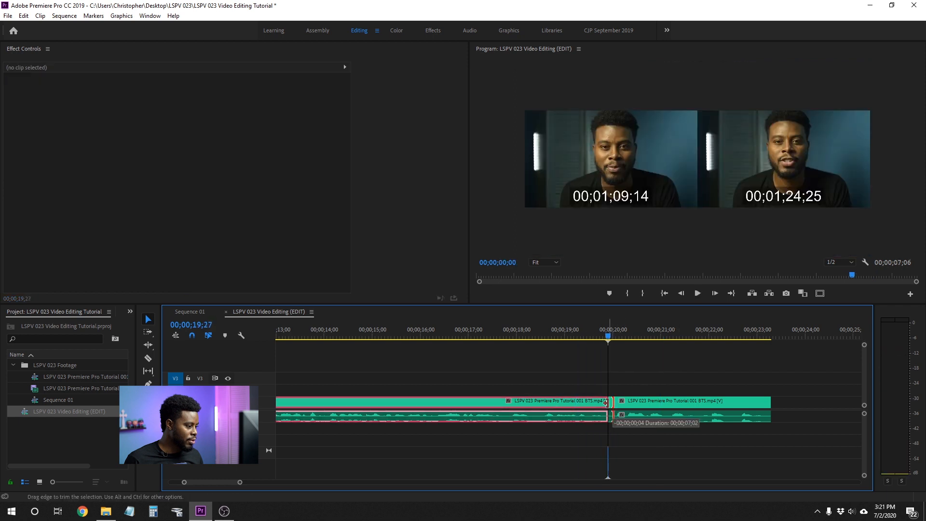
pyautogui.moveTo(601, 403); pyautogui.dragTo(600, 403)
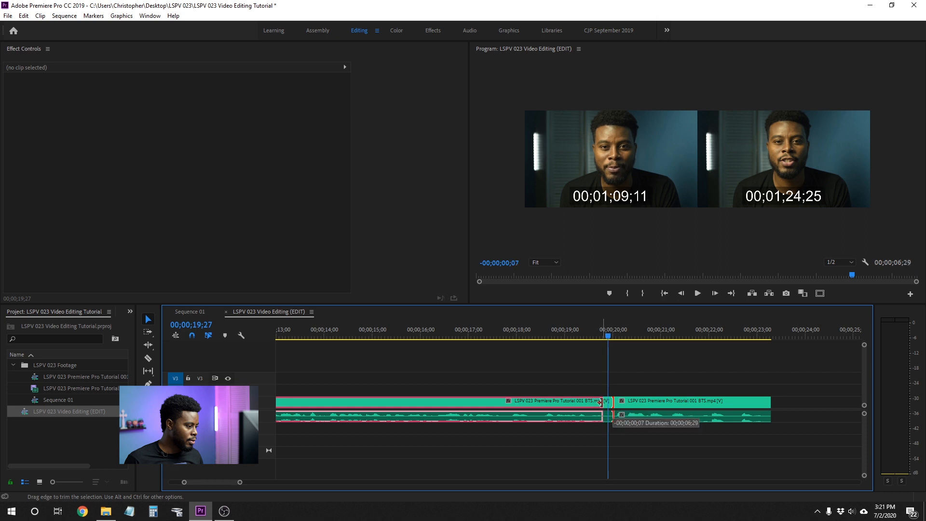
pyautogui.moveTo(605, 402); pyautogui.dragTo(606, 402)
# Play the fourth take's trimmed ending and move the fifth take back against it to close the gap
pyautogui.click(568, 331)
pyautogui.press('space')
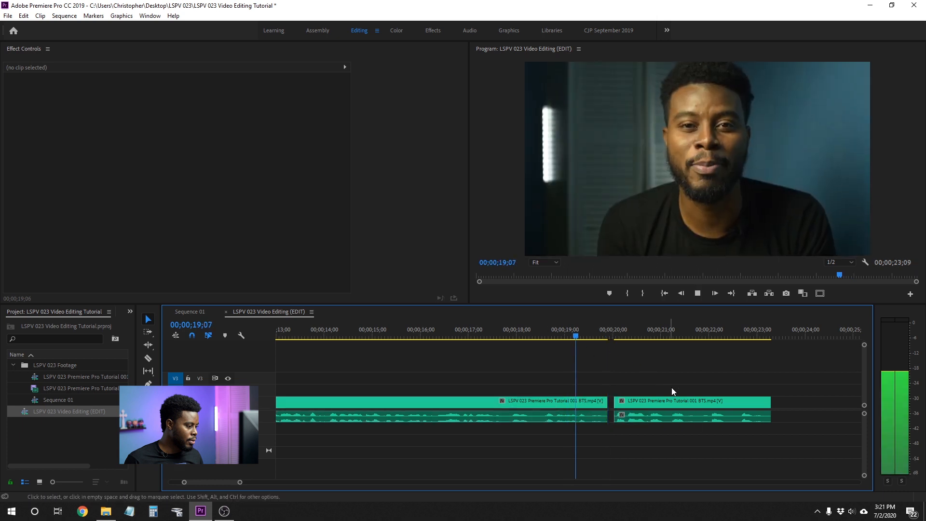
pyautogui.moveTo(673, 400); pyautogui.dragTo(670, 403)
# Play across the cut between the fourth and fifth takes and on towards the end of the sequence
pyautogui.click(565, 333)
pyautogui.press('space')
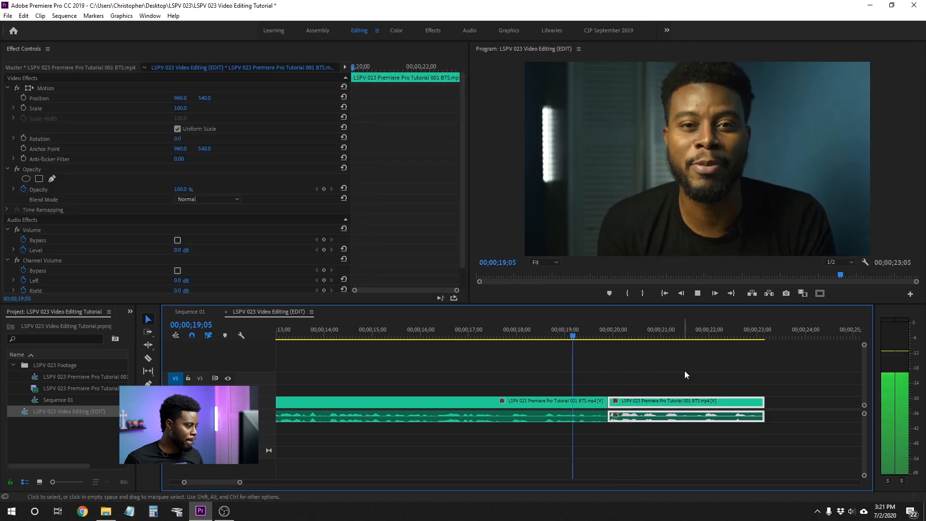
pyautogui.click(722, 372)
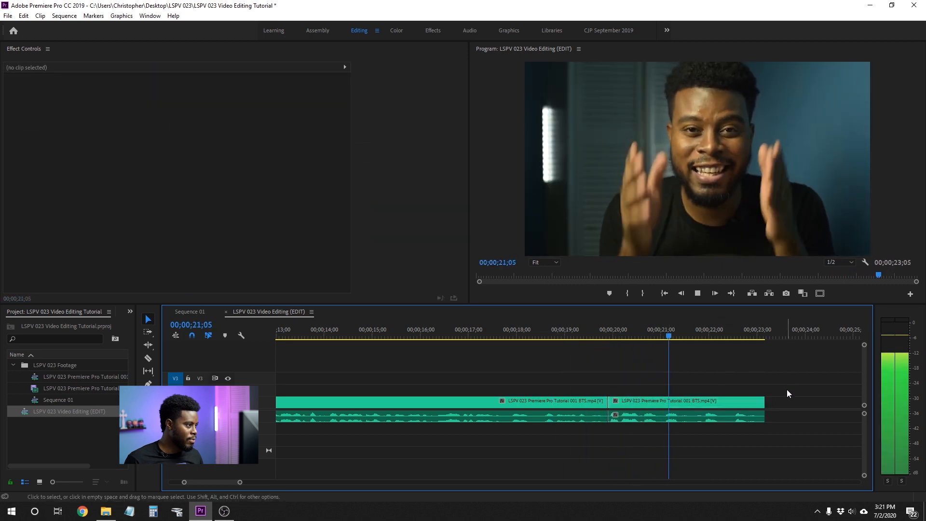
pyautogui.click(756, 339)
pyautogui.press('space')
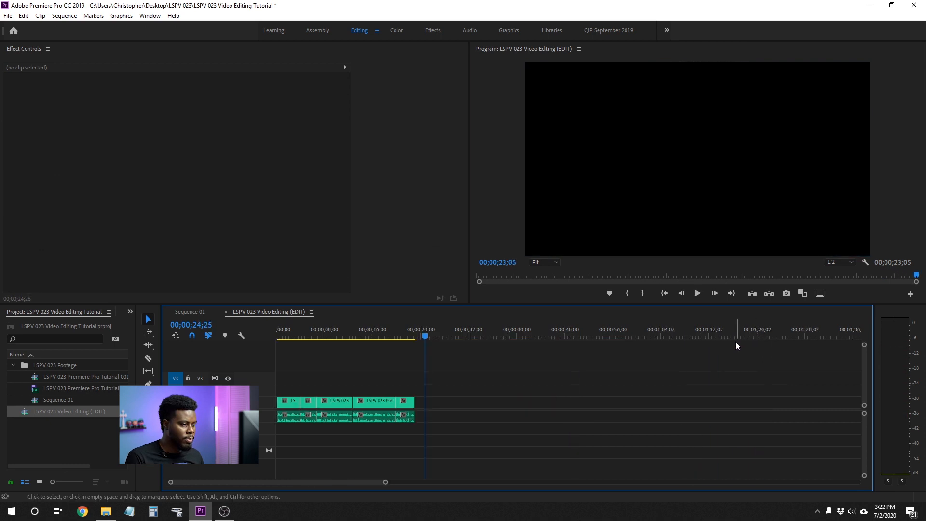
# Play the whole edit sequence from its start through to the end of the last take at 00;00;23;05
pyautogui.press('=')
pyautogui.press('=')
pyautogui.scroll(10, 598, 363)
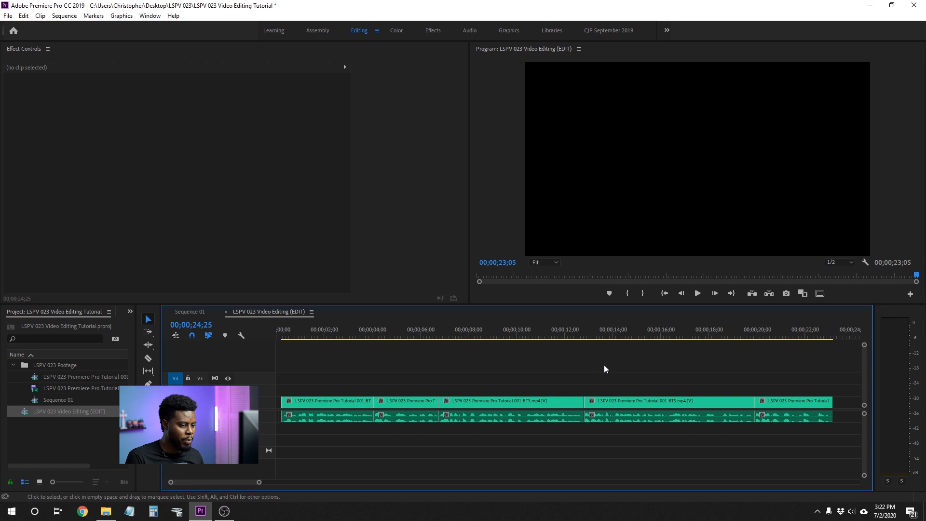
pyautogui.press('space')
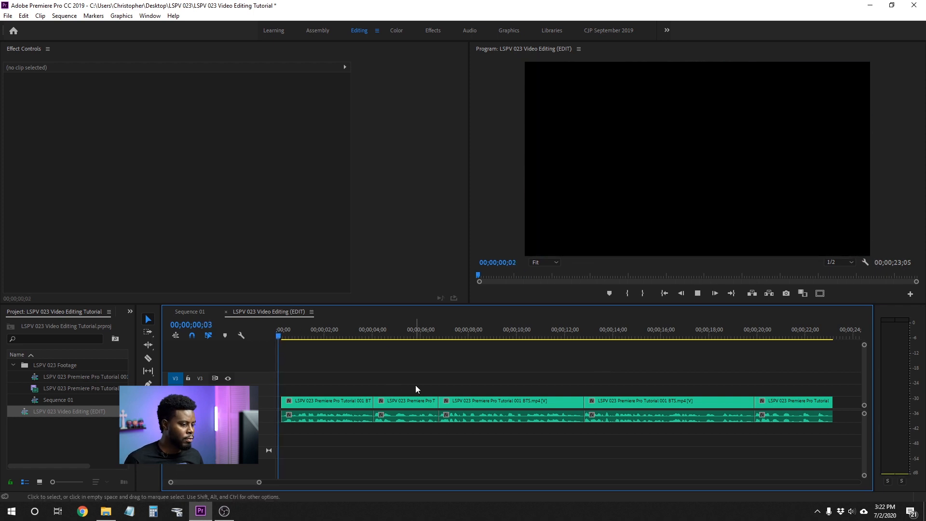
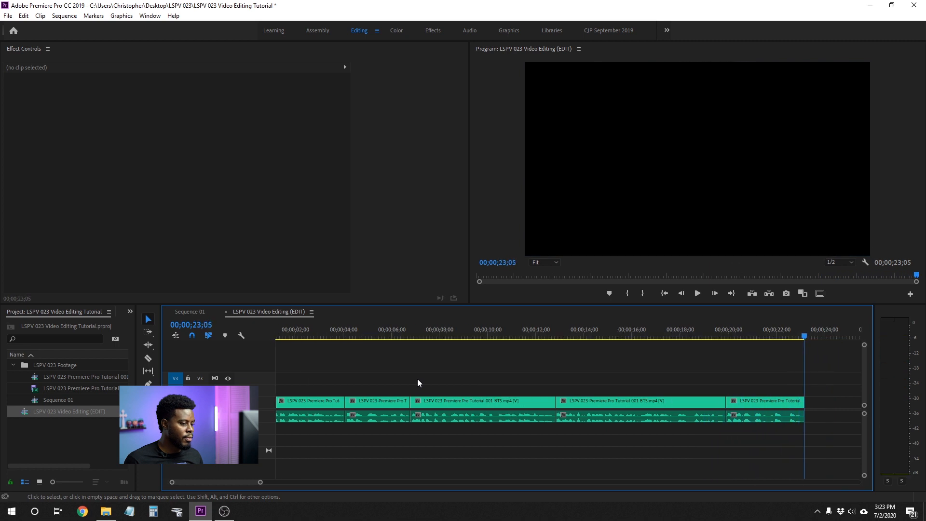
pyautogui.scroll(2, 418, 379)
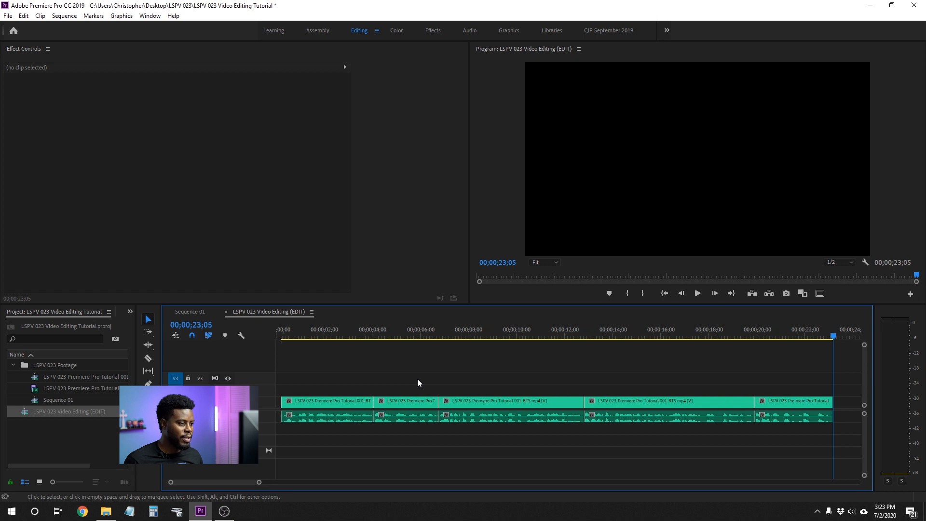
# Save the project and return the playhead to the start of the sequence
pyautogui.hotkey('ctrl', 's')
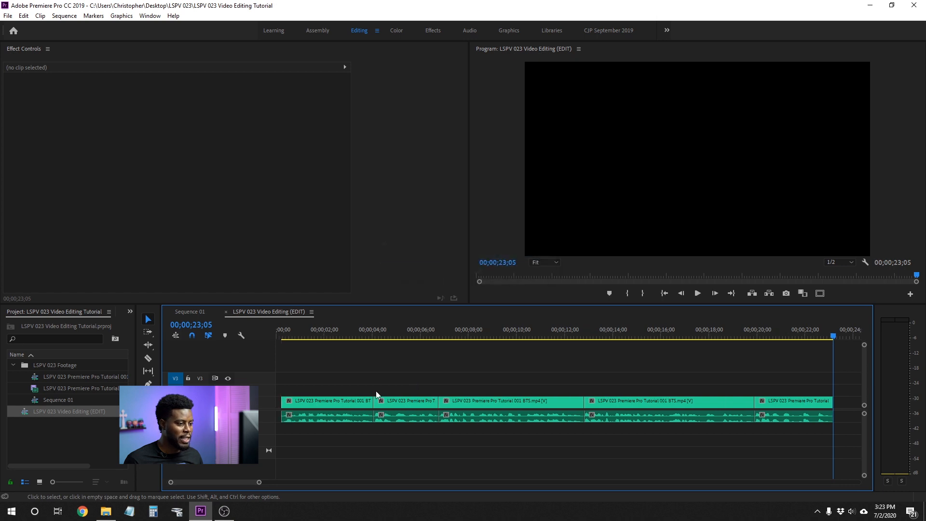
pyautogui.press('Home')
pyautogui.hotkey('ctrl', 's')
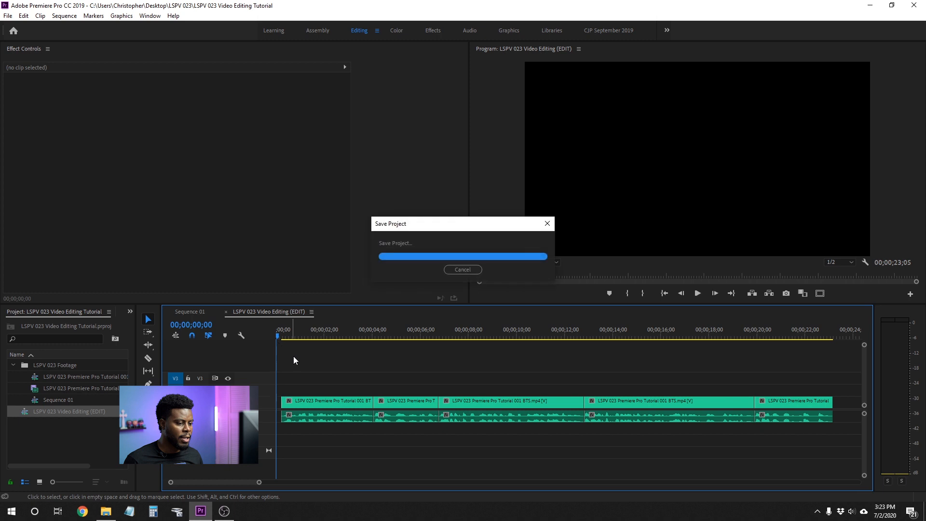
# Move all five takes together to the sequence start at 00;00;00;00 and play the opening, stopping at 00;00;01;29
pyautogui.moveTo(329, 387); pyautogui.dragTo(796, 443)
pyautogui.moveTo(654, 411); pyautogui.dragTo(649, 411)
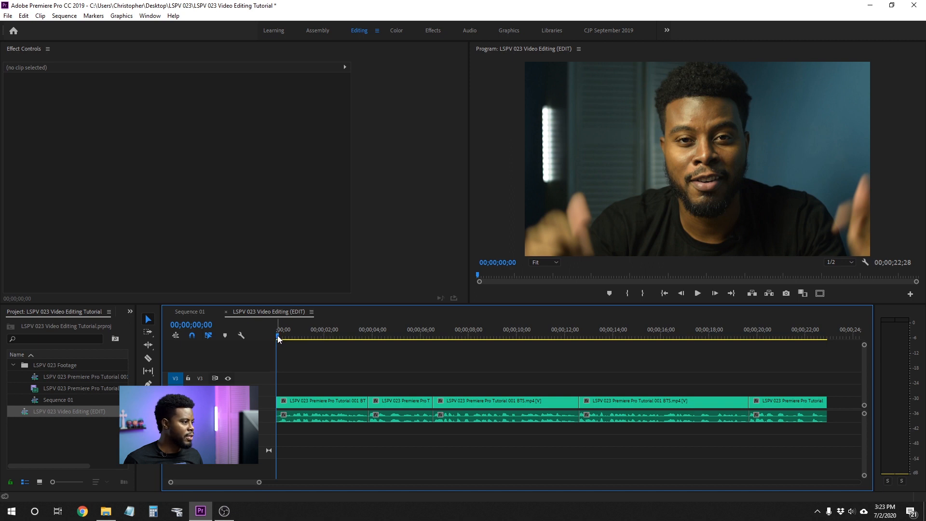
pyautogui.press('space')
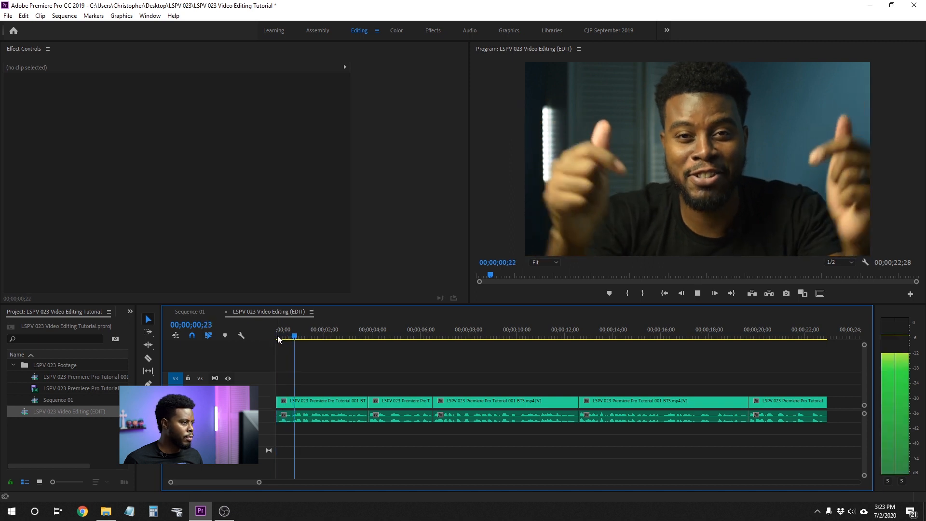
pyautogui.press('space')
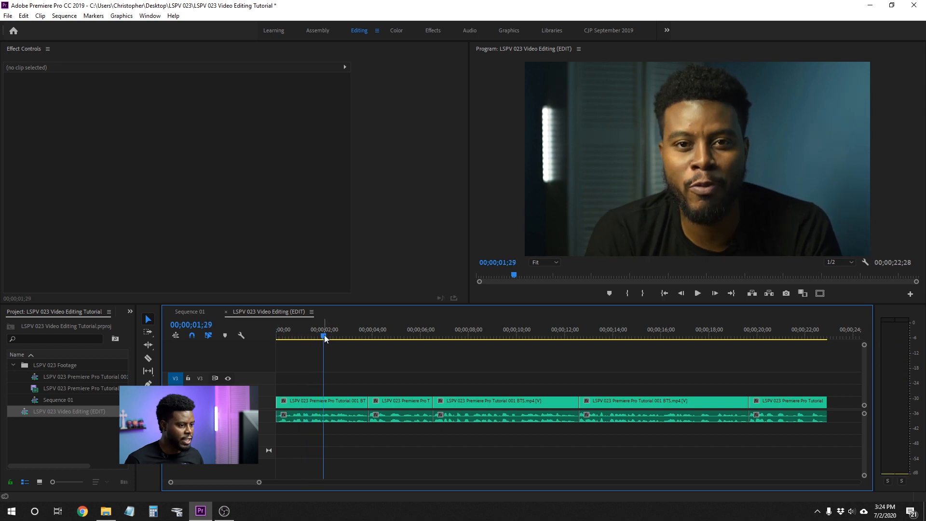
# Play the sequence from its start into the second take and replay from 00;00;03;09 across the first two cuts
pyautogui.press('Home')
pyautogui.press('space')
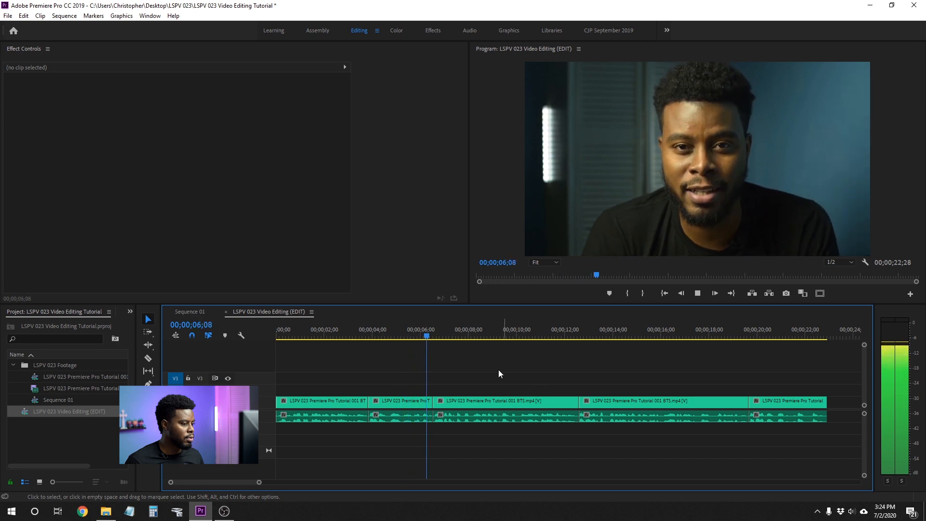
pyautogui.click(357, 326)
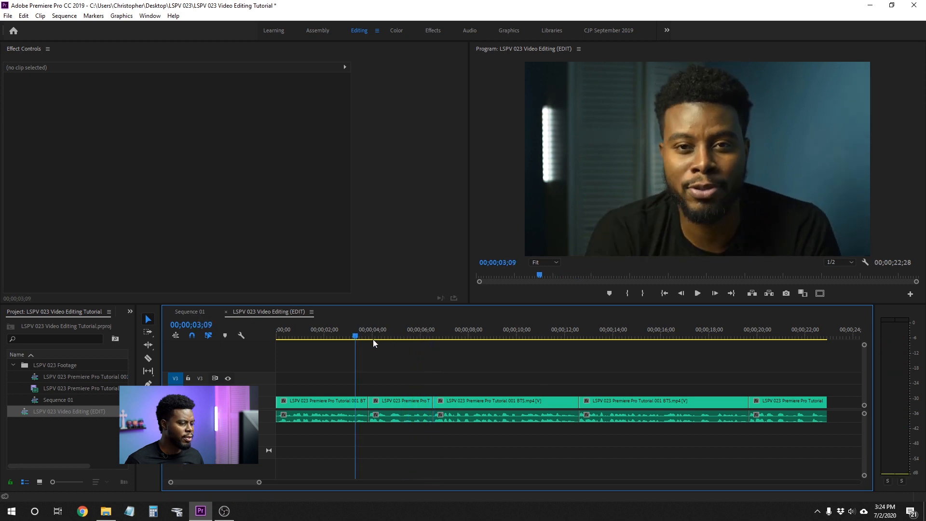
pyautogui.press('space')
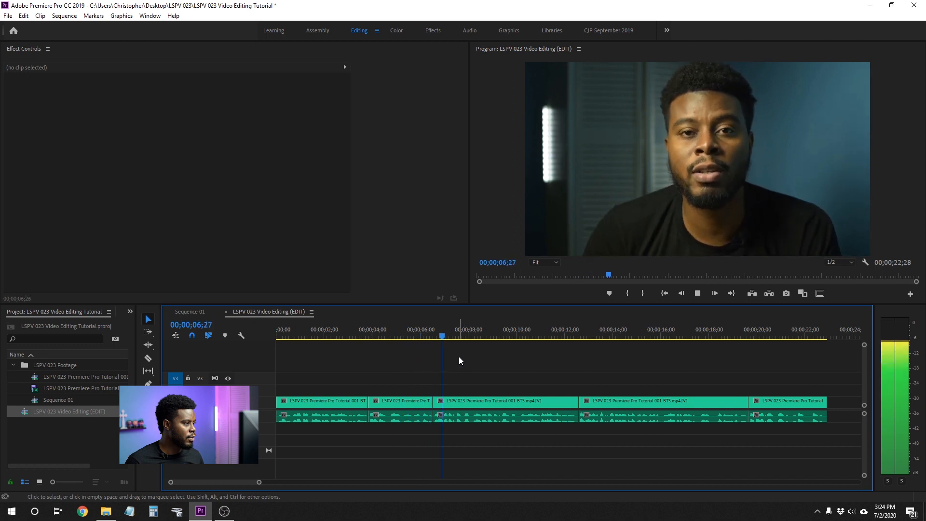
# Replay from 00;00;03;13 to the end of the last take and return the playhead to 00;00;00;22
pyautogui.click(361, 329)
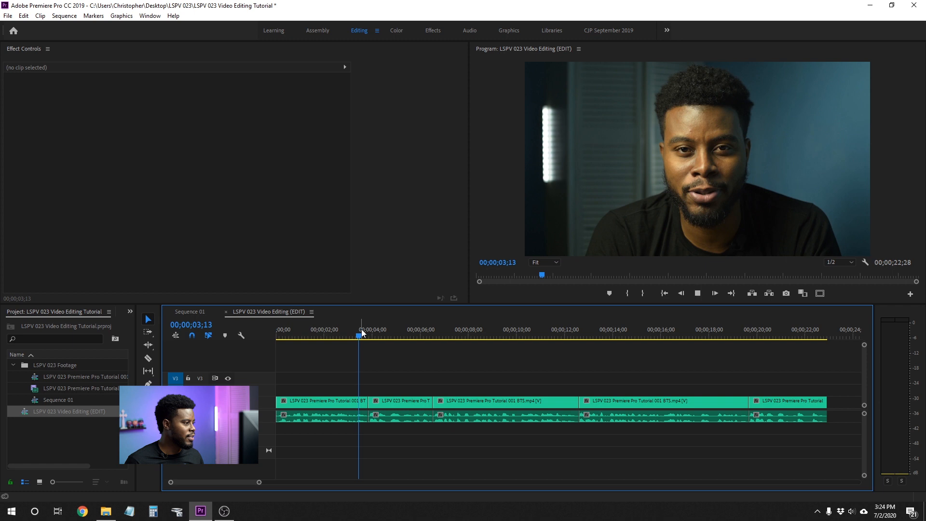
pyautogui.press('space')
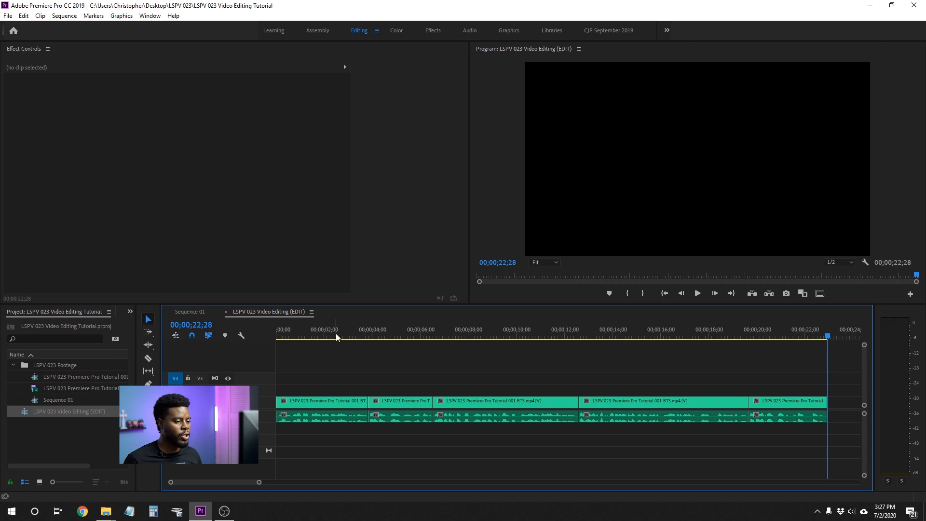
pyautogui.click(294, 335)
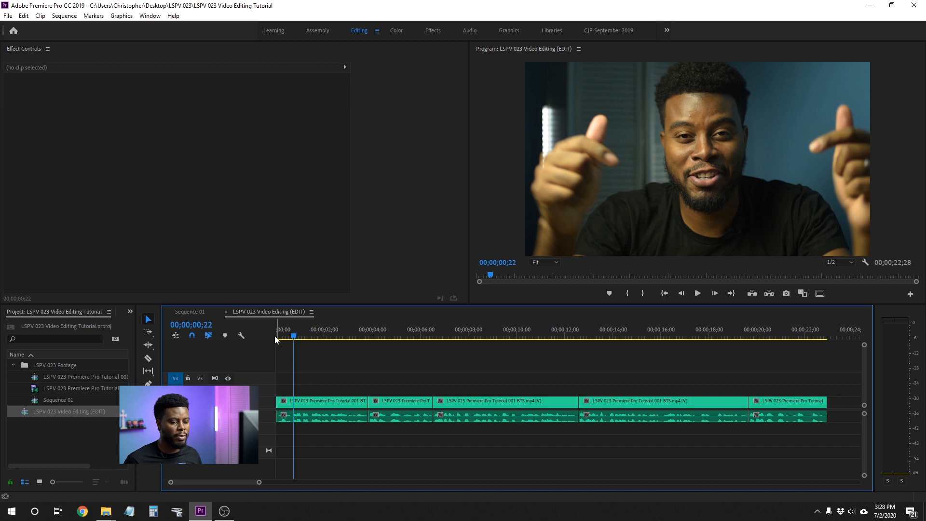
# Import adobe-premiere-pro-logo-3, Blooper Beep Sound Effect and David Cutter Music - Hold Me from the Desktop folder into the project
pyautogui.moveTo(137, 386); pyautogui.dragTo(186, 386)
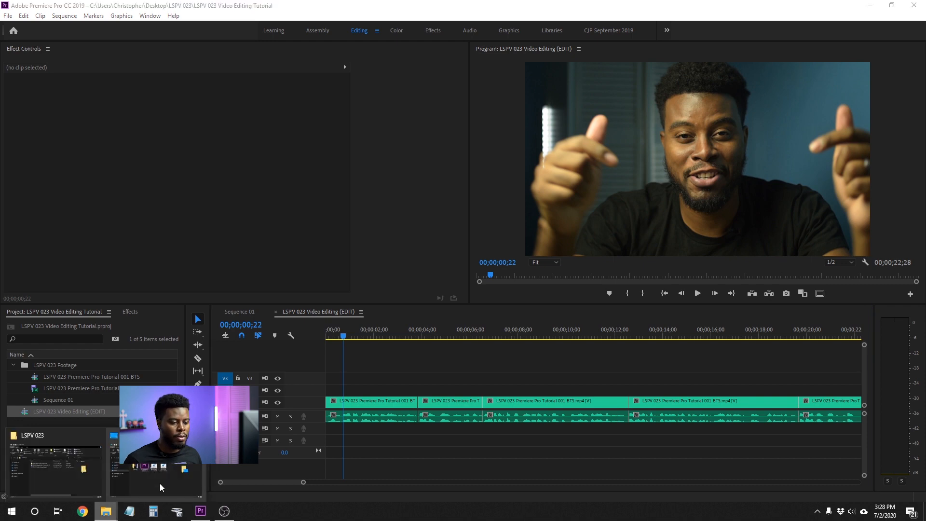
pyautogui.click(106, 513)
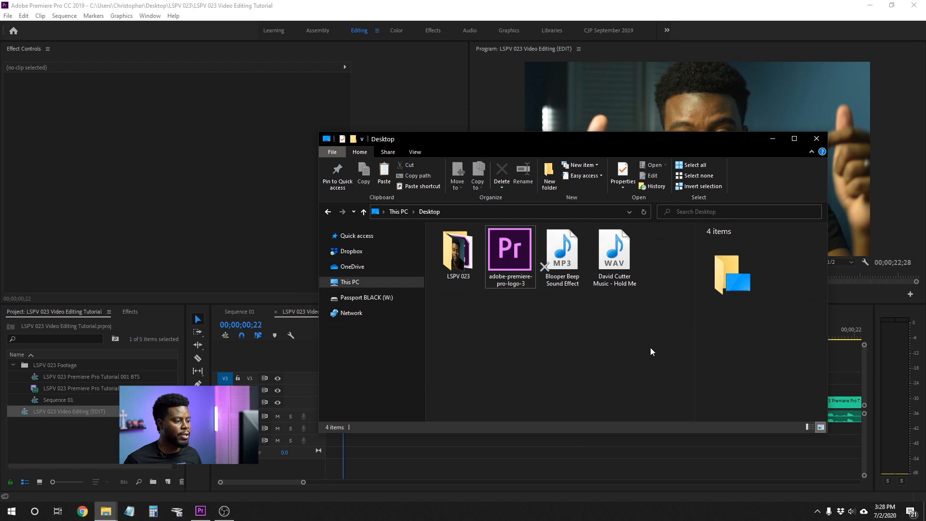
pyautogui.moveTo(648, 346); pyautogui.dragTo(56, 444)
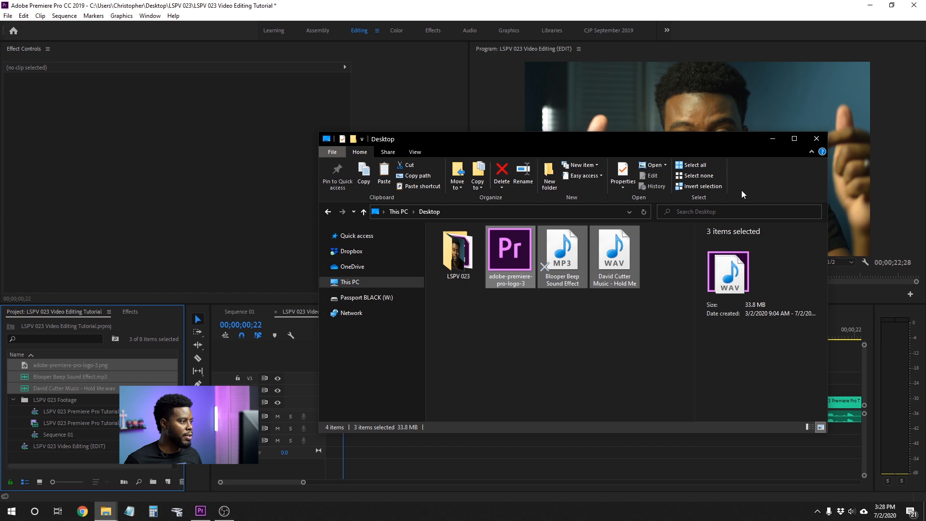
pyautogui.click(163, 473)
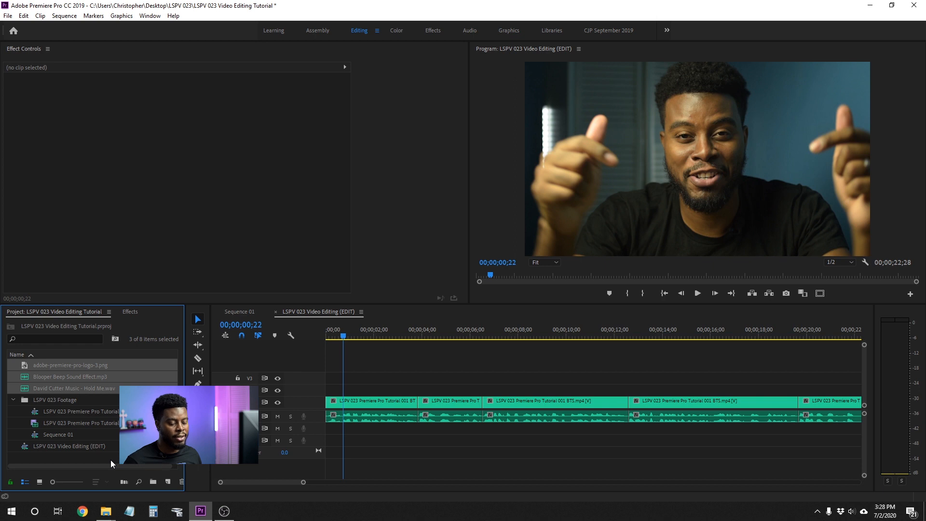
# Create a new bin in the project and name it Source Files
pyautogui.click(153, 482)
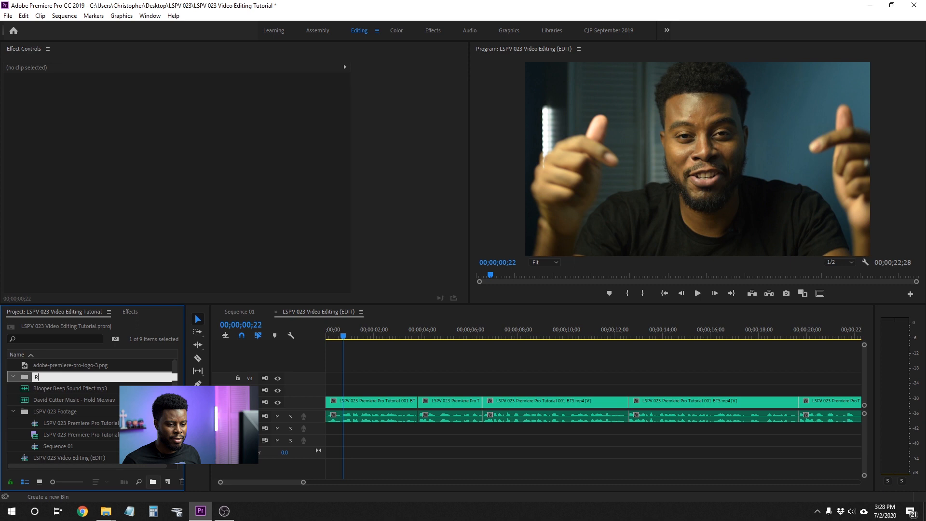
pyautogui.press('BackSpace')
pyautogui.press('BackSpace')
pyautogui.press('BackSpace')
pyautogui.write('ource Files')
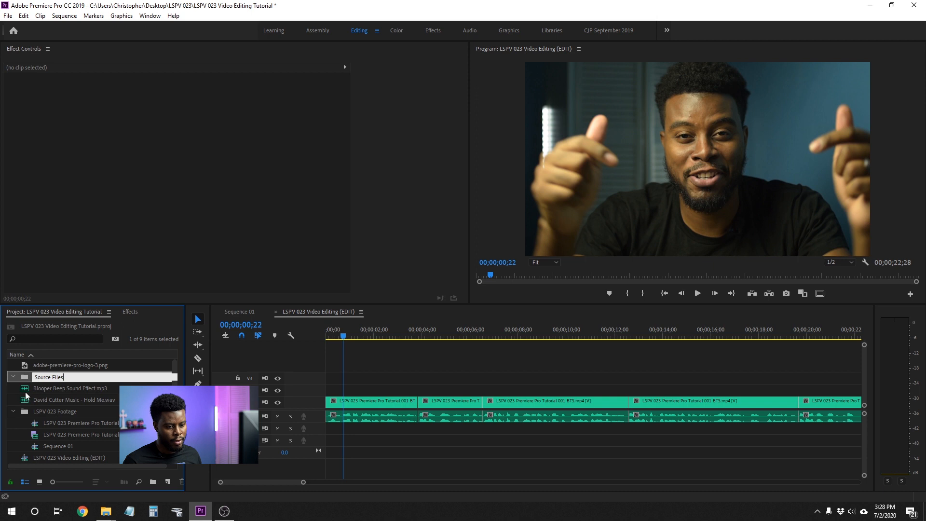
pyautogui.click(28, 377)
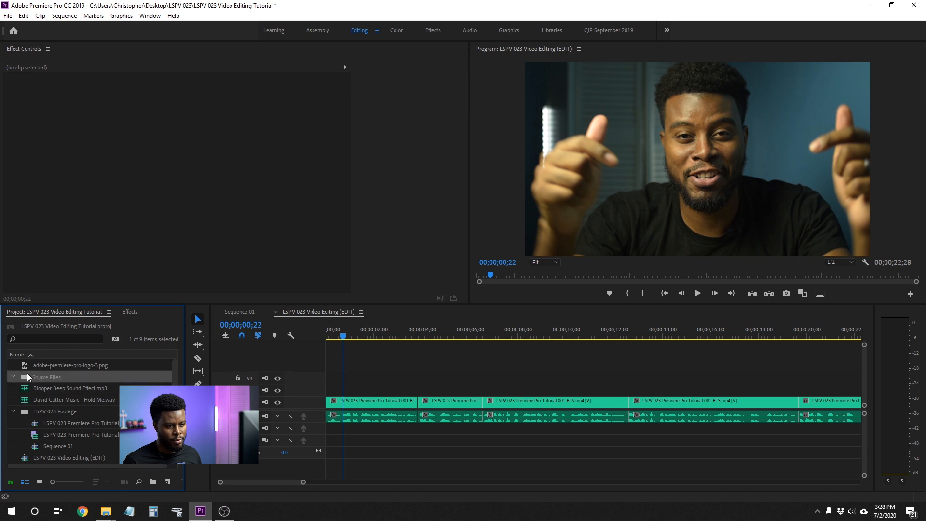
# Move the logo image, the blooper beep and the music track into the Source Files bin
pyautogui.click(68, 364)
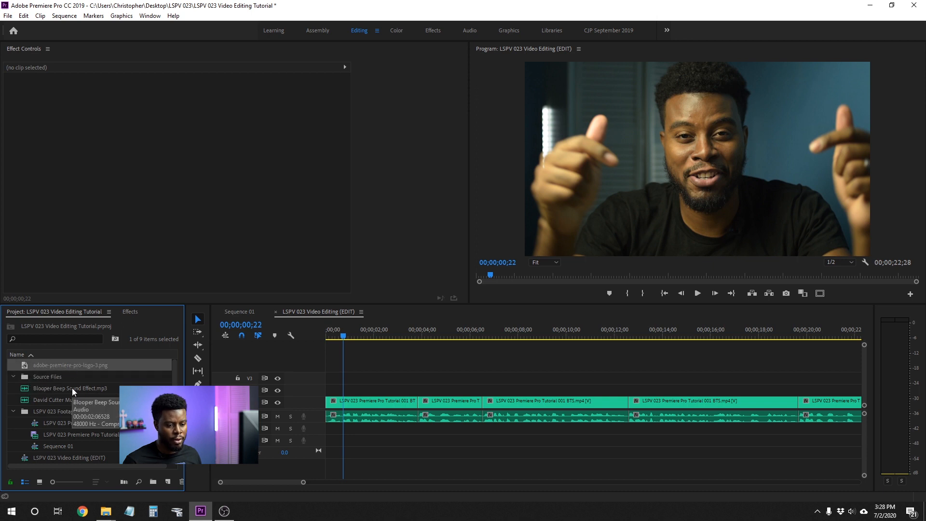
pyautogui.keyDown('ctrl'); pyautogui.click(71, 388); pyautogui.keyUp('ctrl')
pyautogui.keyDown('ctrl'); pyautogui.click(79, 400); pyautogui.keyUp('ctrl')
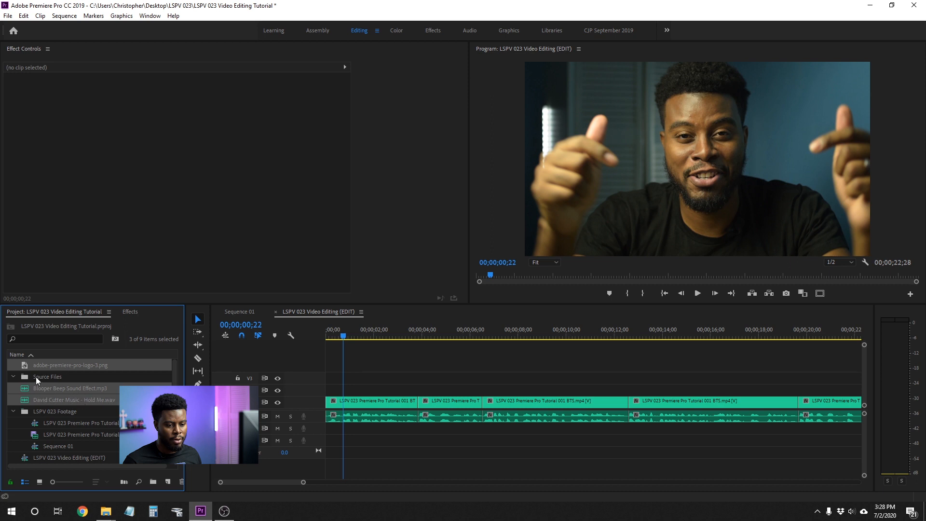
pyautogui.moveTo(28, 363); pyautogui.dragTo(40, 377)
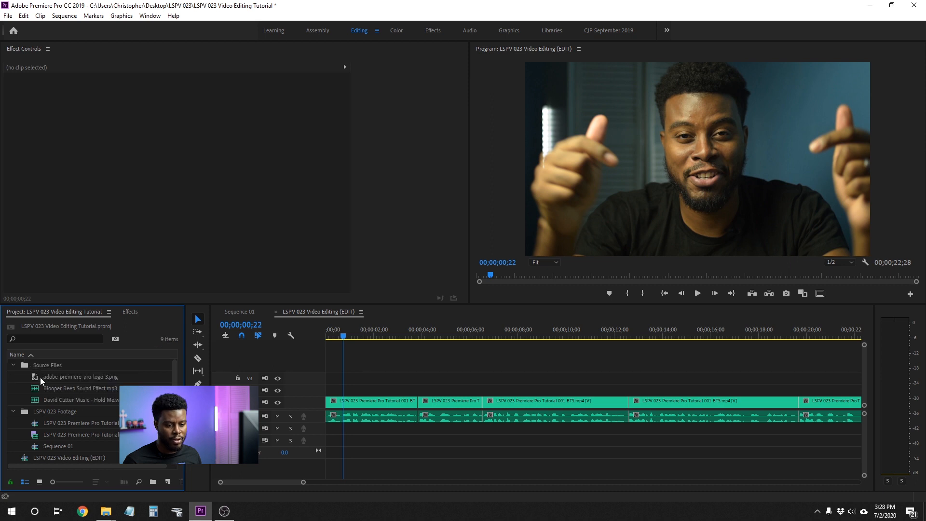
# Move the LSPV 023 Video Editing (EDIT) sequence into the collapsed LSPV 023 Footage bin and save the project
pyautogui.click(13, 412)
pyautogui.moveTo(46, 424); pyautogui.dragTo(42, 414)
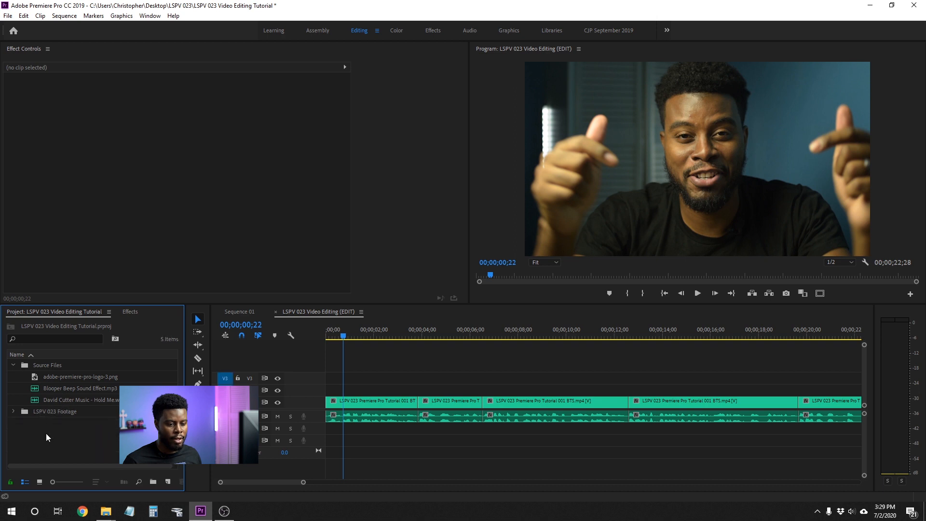
pyautogui.click(14, 365)
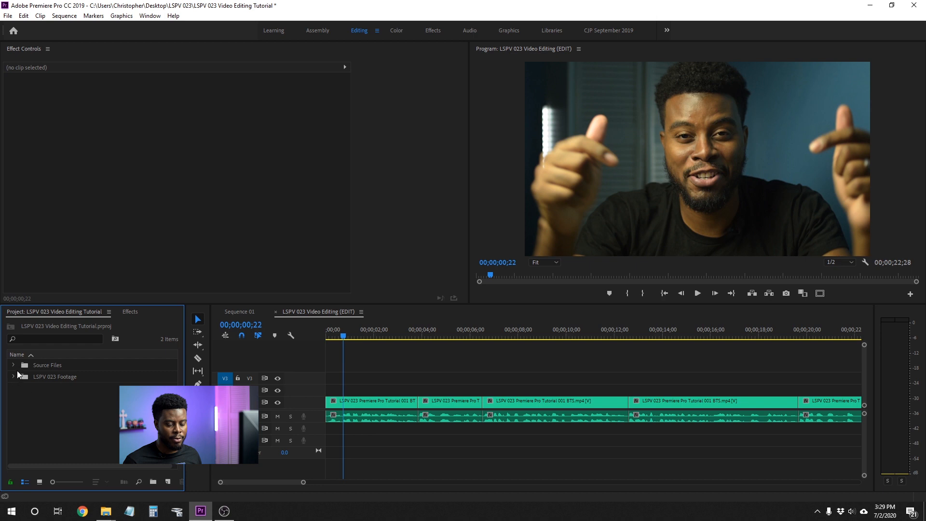
pyautogui.click(14, 365)
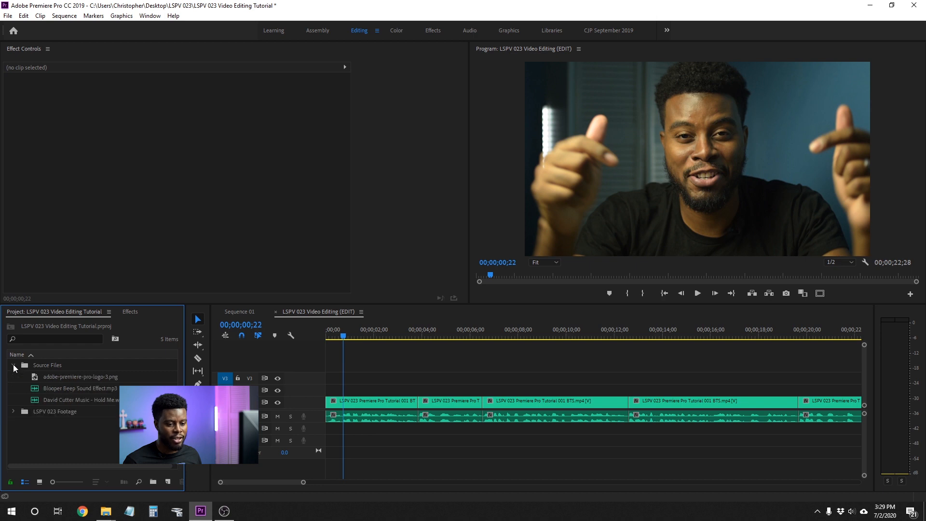
pyautogui.hotkey('ctrl', 's')
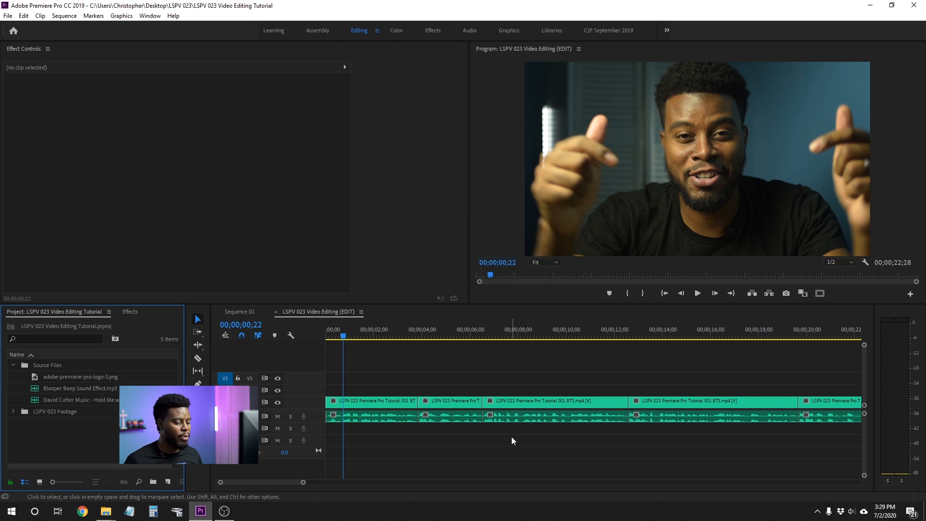
# Place adobe-premiere-pro-logo-3.png on track V3, starting at 00;00;01;17, above the first footage clip
pyautogui.moveTo(67, 378); pyautogui.dragTo(344, 381)
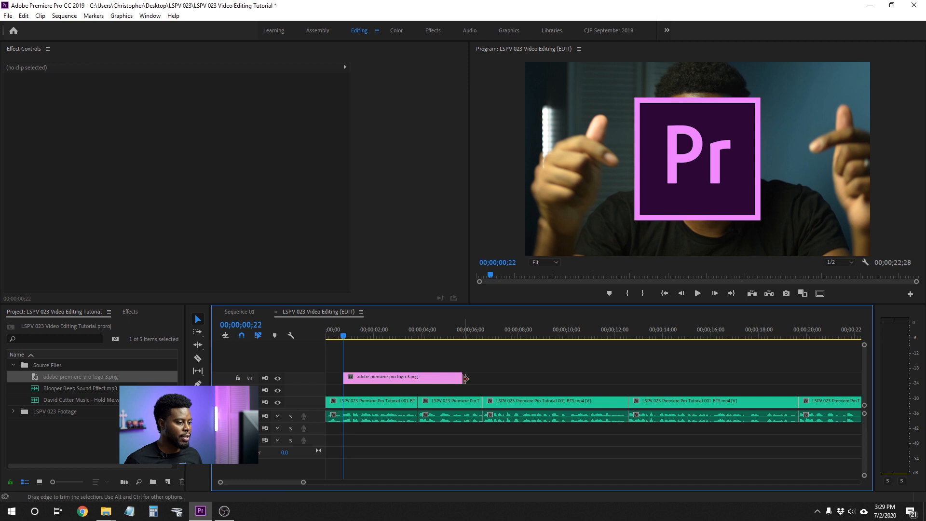
pyautogui.moveTo(358, 378); pyautogui.dragTo(395, 380)
pyautogui.click(372, 355)
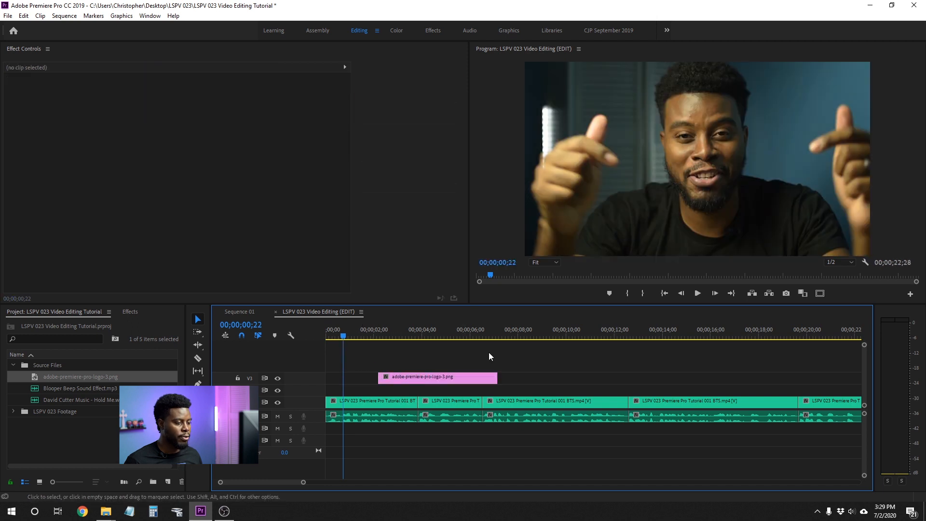
pyautogui.press('space')
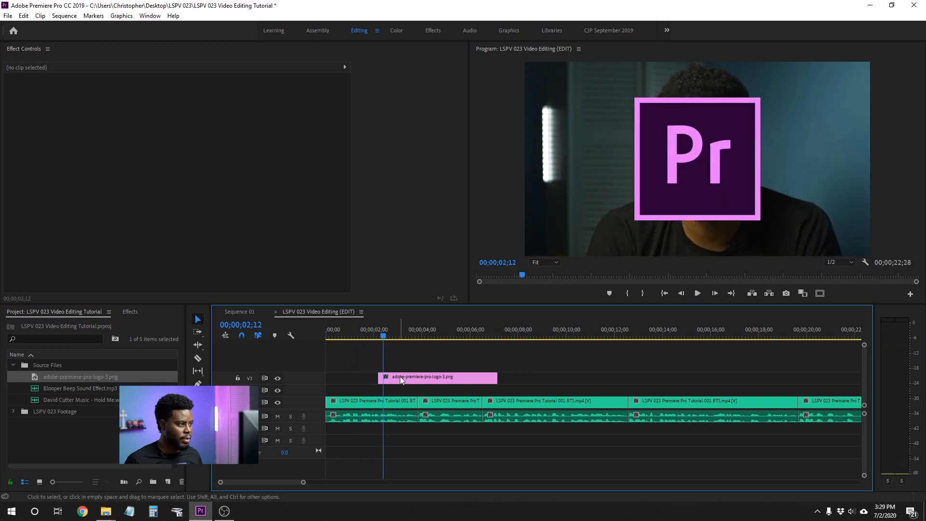
pyautogui.moveTo(412, 379); pyautogui.dragTo(406, 379)
# Play the edit from 00;00;01;04 and trim the end of the logo clip back to the first cut in the footage
pyautogui.click(355, 328)
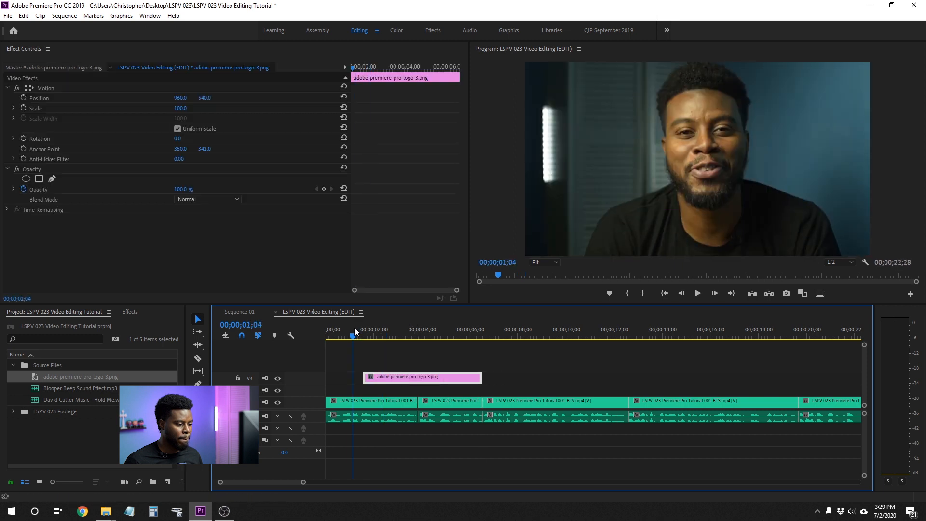
pyautogui.click(483, 347)
pyautogui.press('space')
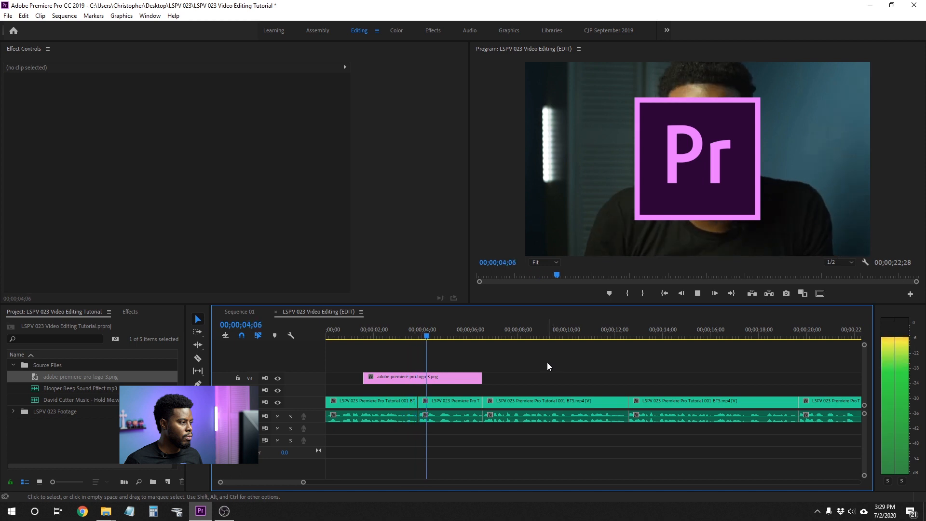
pyautogui.press('space')
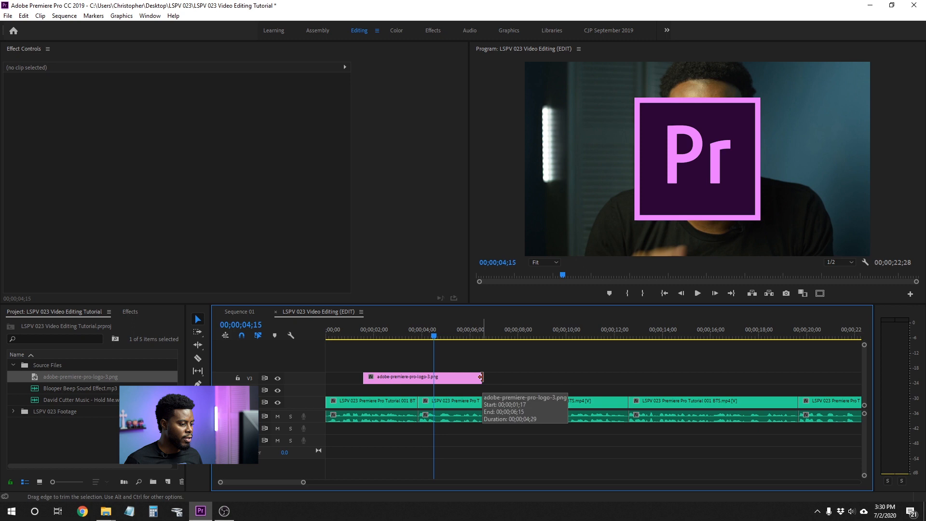
pyautogui.moveTo(481, 377); pyautogui.dragTo(417, 381)
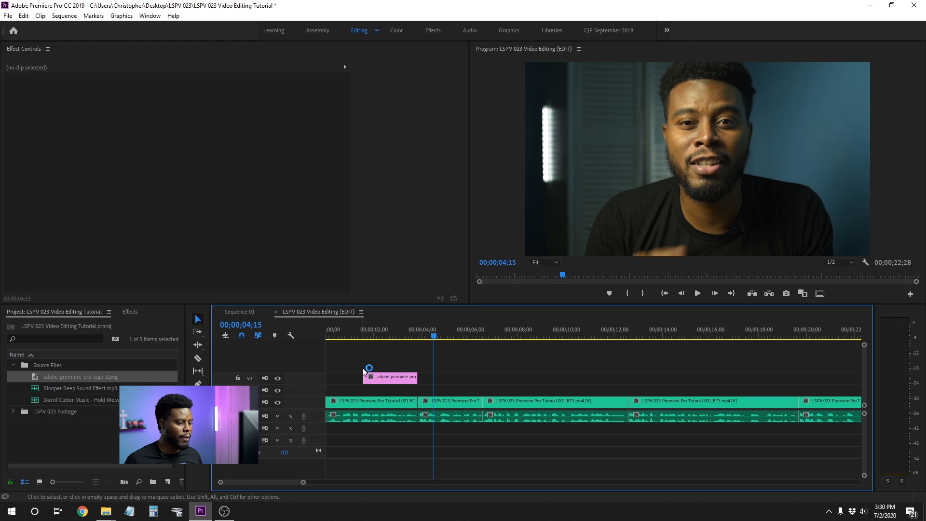
# Play the sequence from the start to review the timing of the shortened logo and find the next graphic's spot
pyautogui.moveTo(357, 337); pyautogui.dragTo(307, 338)
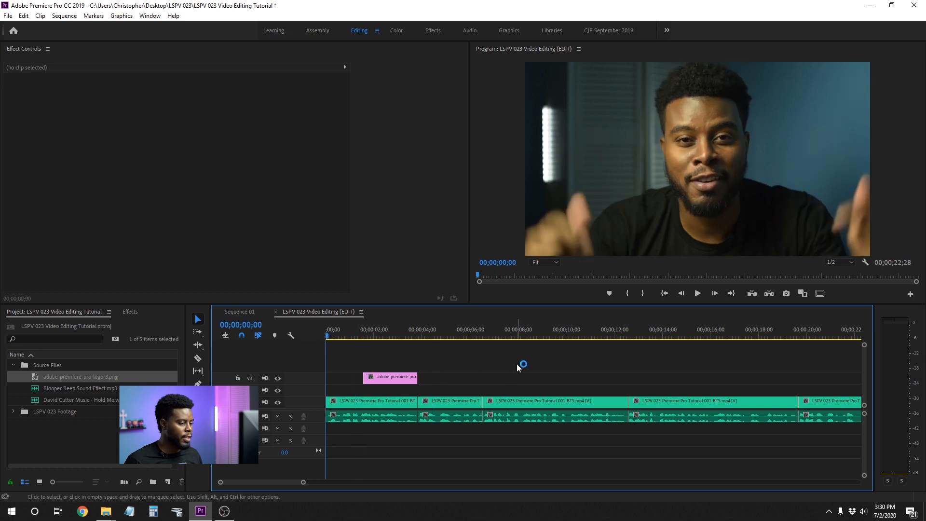
pyautogui.press('space')
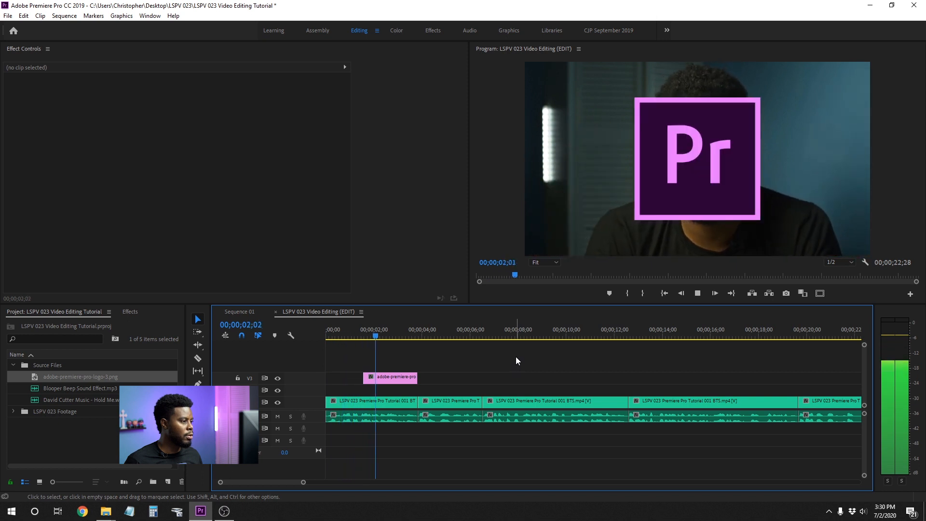
pyautogui.press('space')
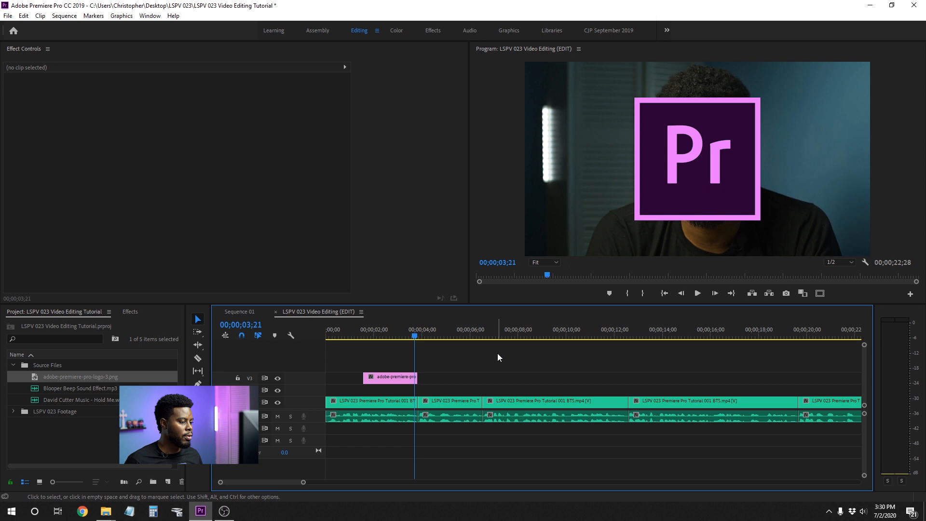
pyautogui.click(398, 377)
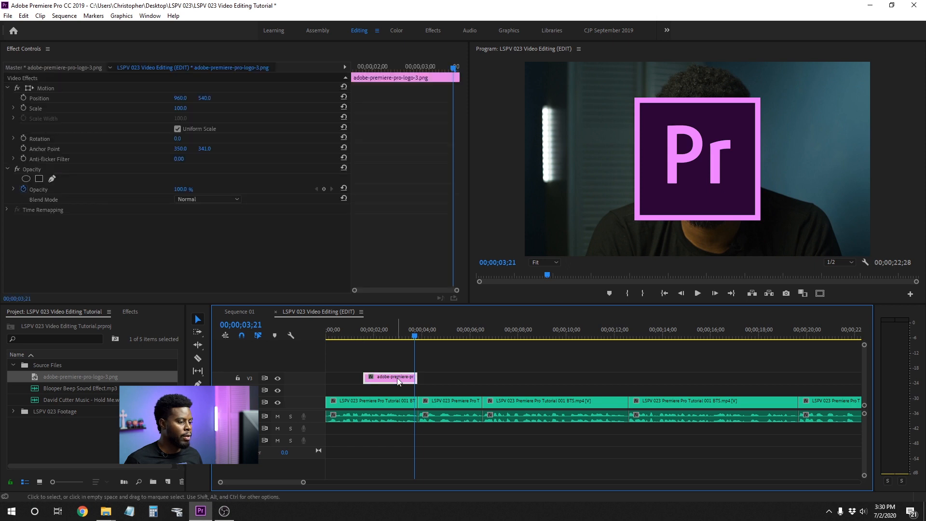
pyautogui.click(450, 367)
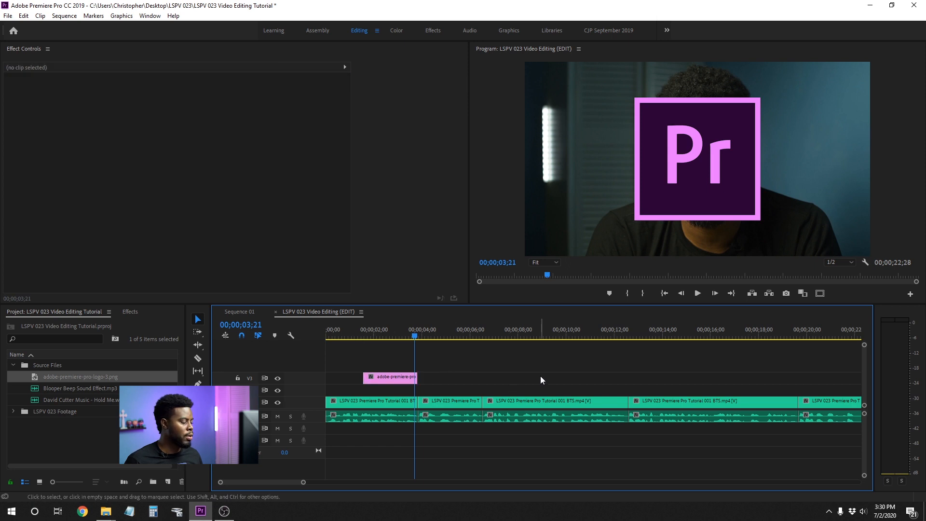
pyautogui.press('space')
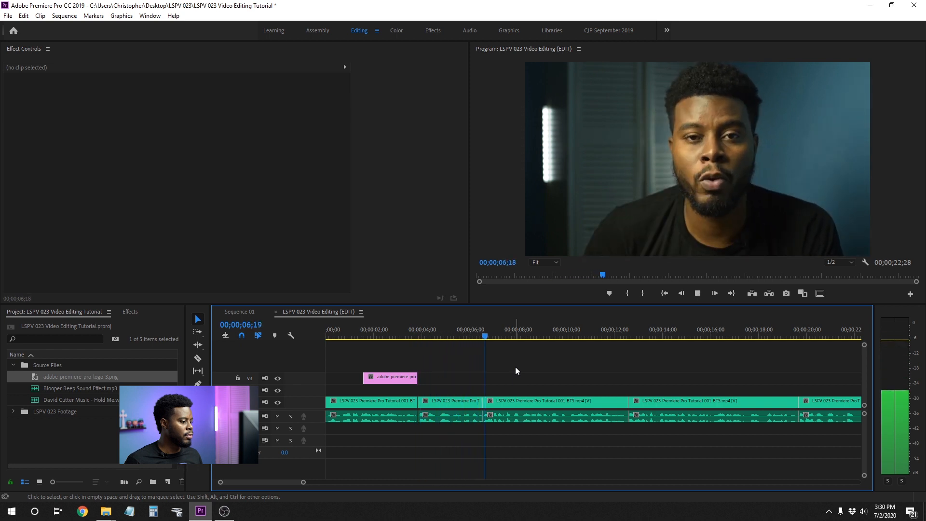
pyautogui.press('space')
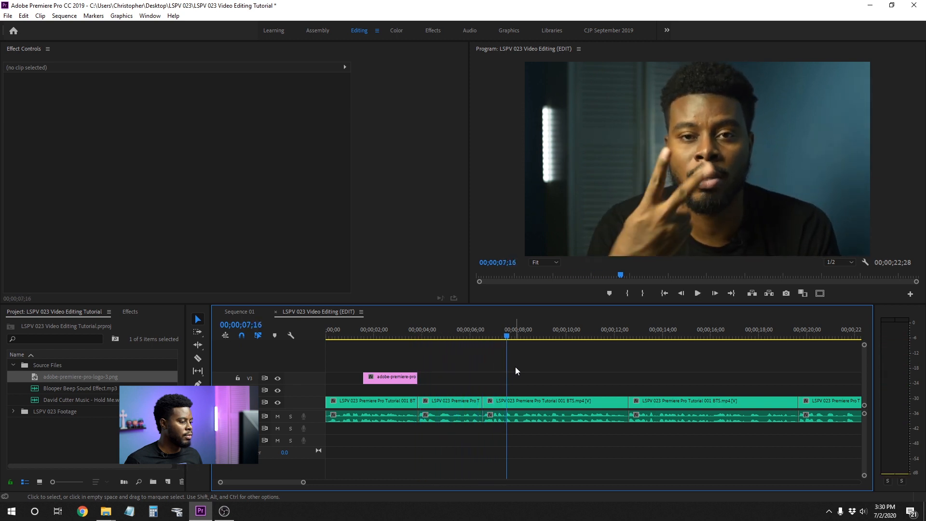
# Add a new text layer at 00;00;05;21 and move it to the horizontal centre of the frame
pyautogui.click(464, 339)
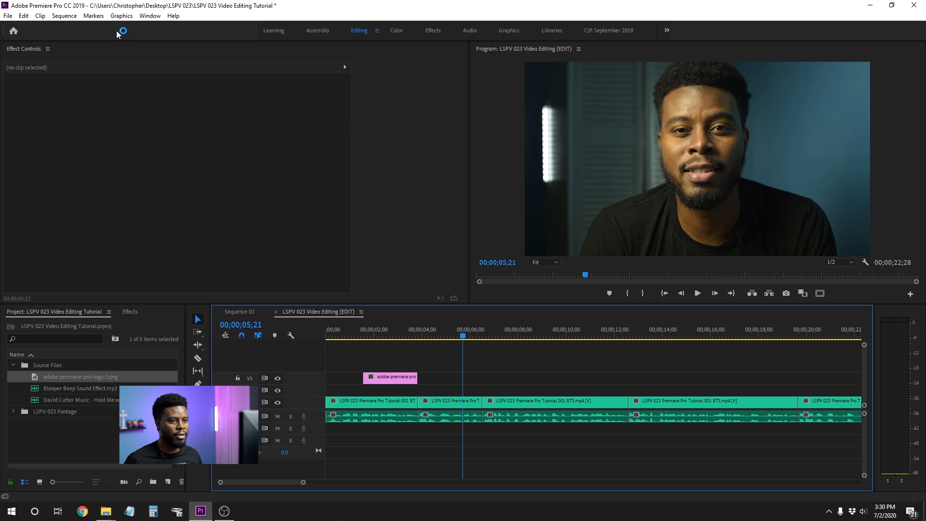
pyautogui.click(121, 16)
pyautogui.moveTo(163, 50)
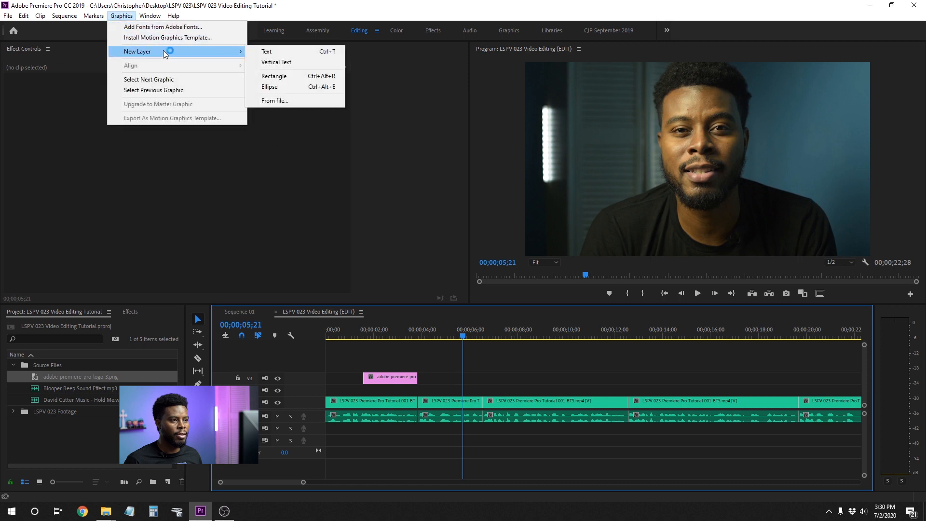
pyautogui.click(286, 52)
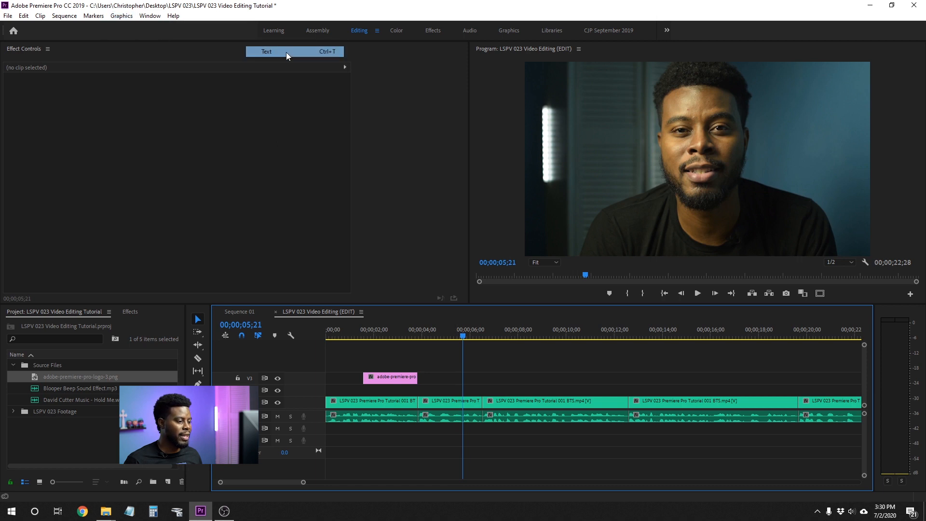
pyautogui.moveTo(773, 159); pyautogui.dragTo(726, 164)
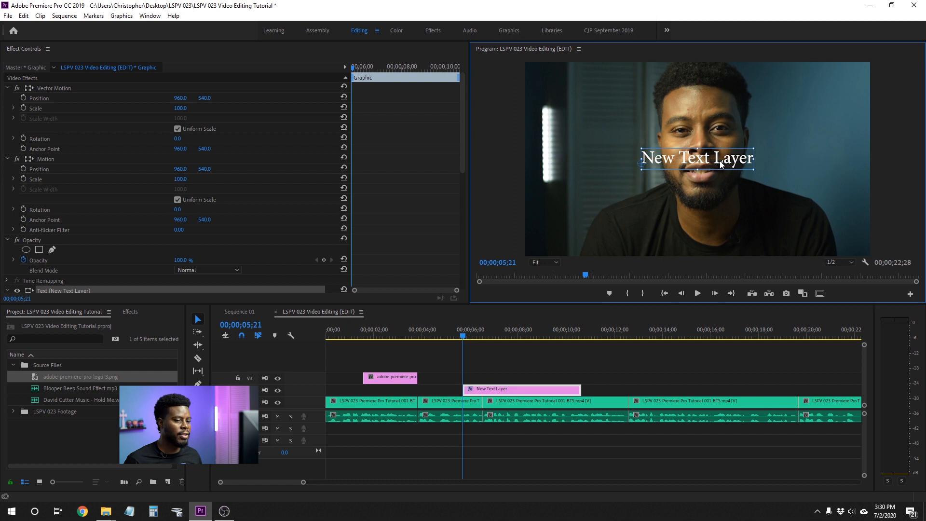
# Set the new text layer's font to Nexa Bold
pyautogui.press('t')
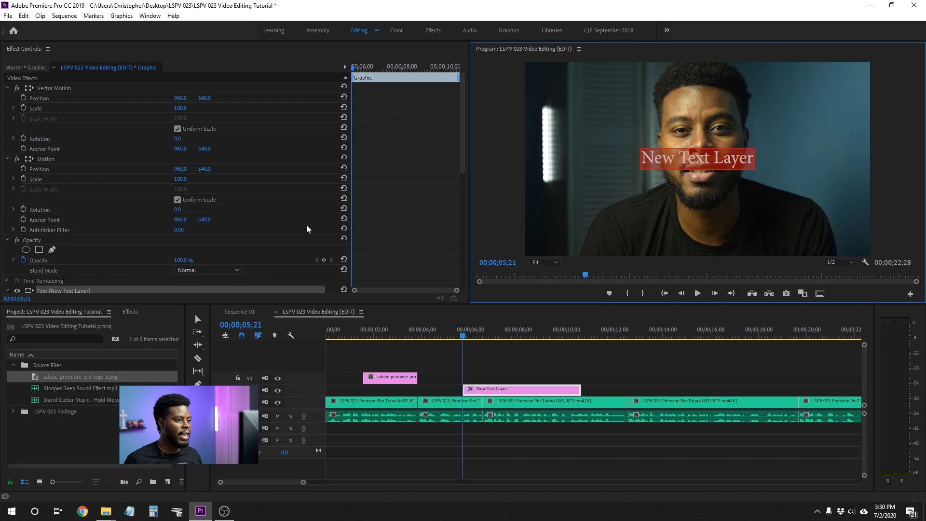
pyautogui.scroll(-5, 338, 183)
pyautogui.scroll(-2, 338, 183)
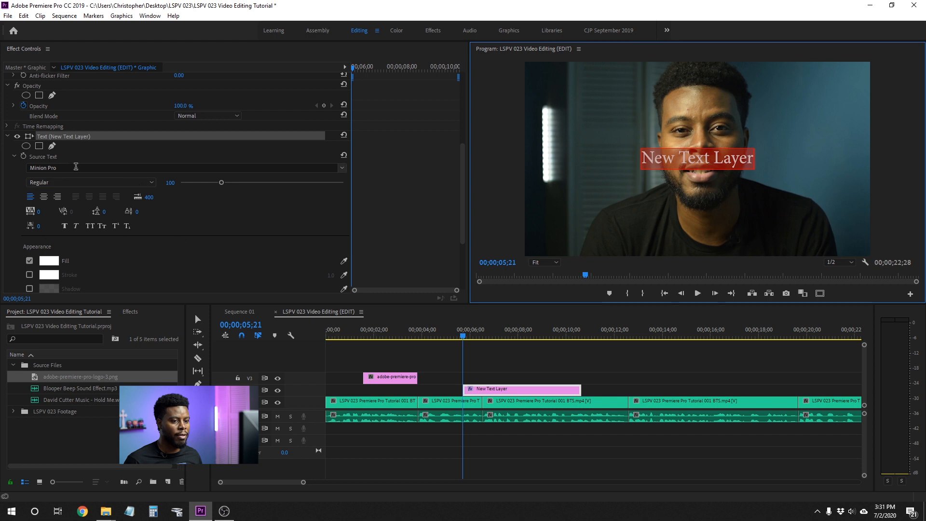
pyautogui.click(76, 166)
pyautogui.write('nexa')
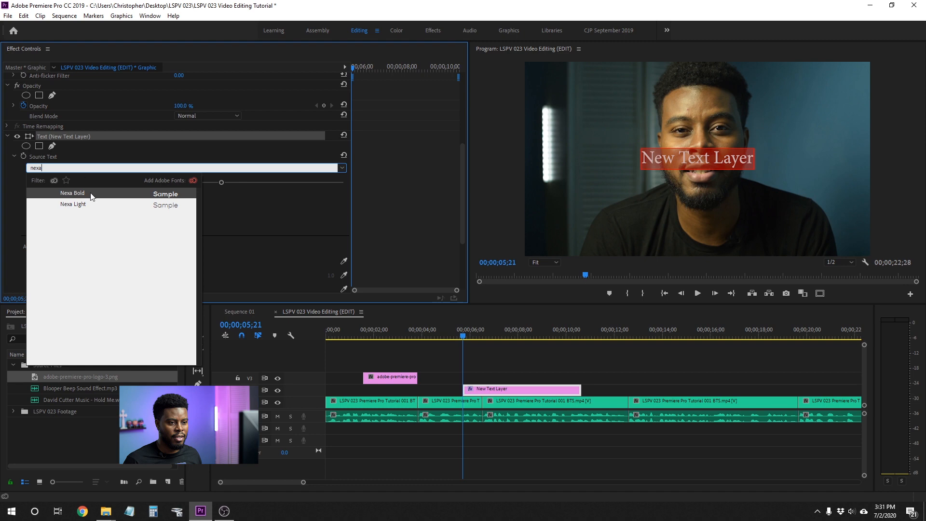
pyautogui.click(89, 193)
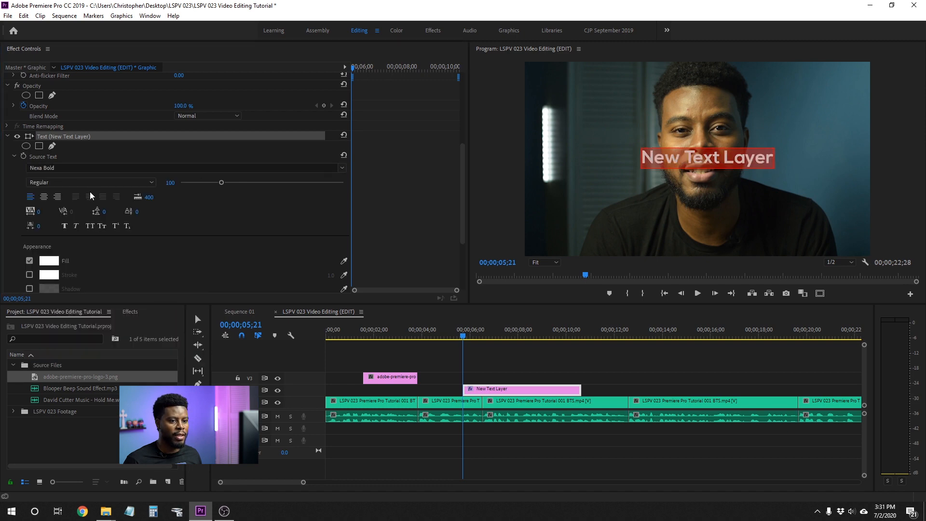
pyautogui.click(61, 262)
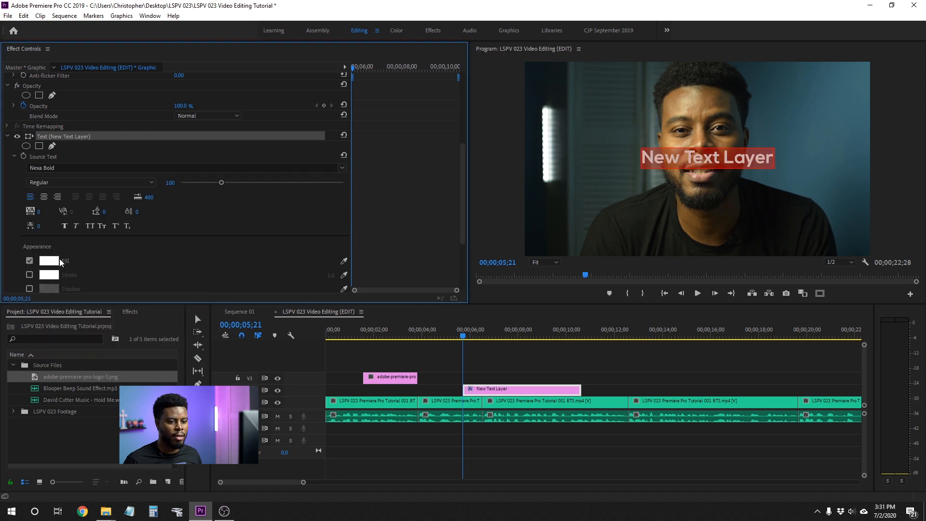
pyautogui.click(565, 207)
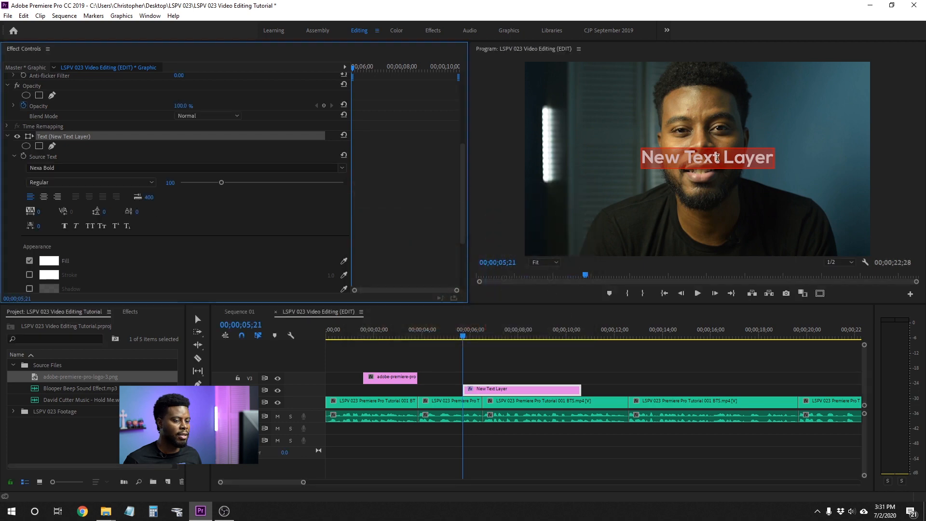
# Replace the placeholder wording of the text layer with EVERYTHING in capitals
pyautogui.click(718, 157)
pyautogui.hotkey('ctrl', 'a')
pyautogui.write('E')
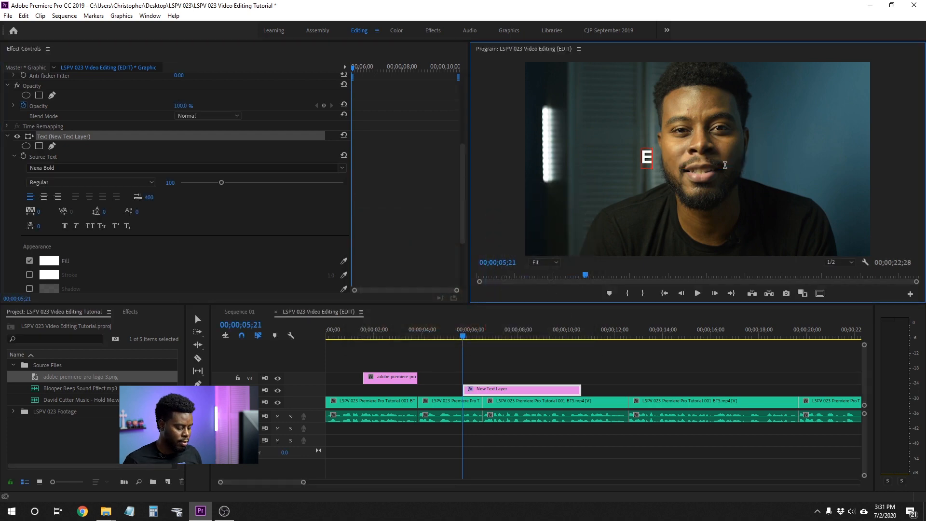
pyautogui.write('VERYTHING')
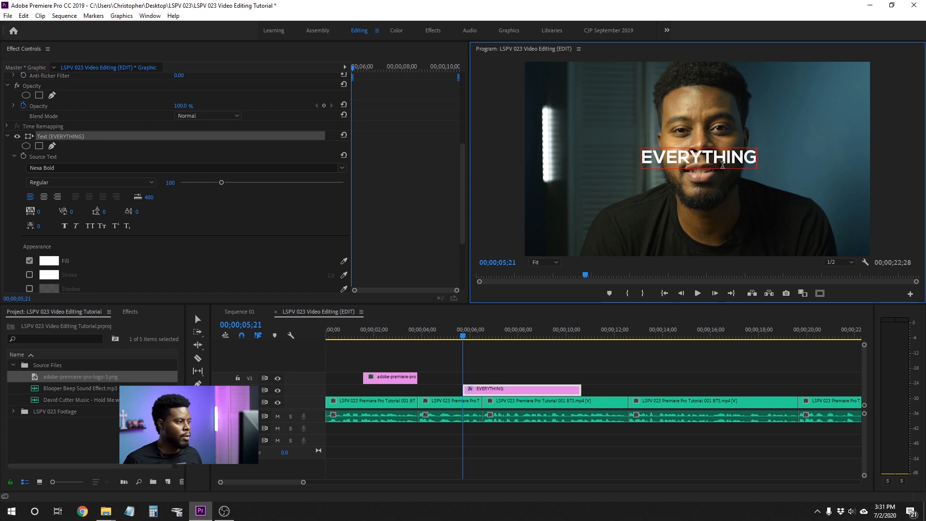
# Set the tracking of the whole EVERYTHING text to 100
pyautogui.hotkey('ctrl', 'a')
pyautogui.scroll(-2, 381, 217)
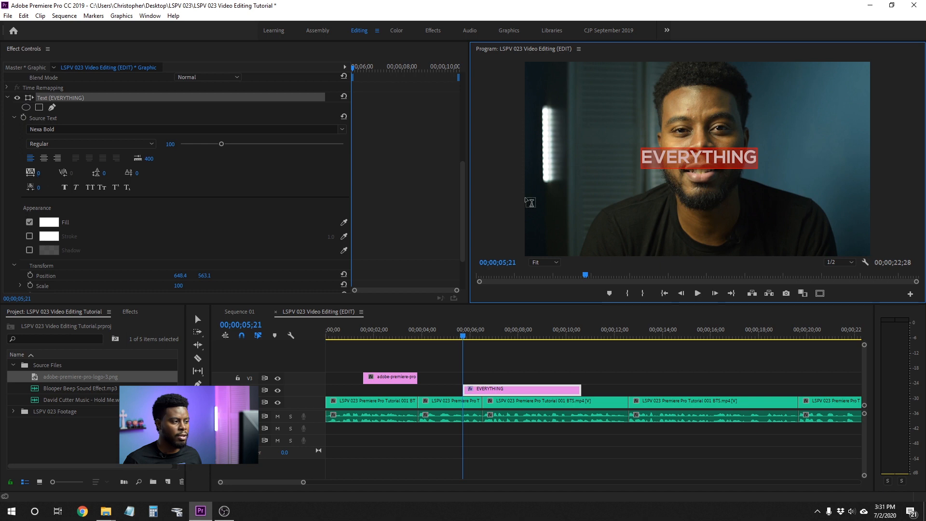
pyautogui.click(41, 173)
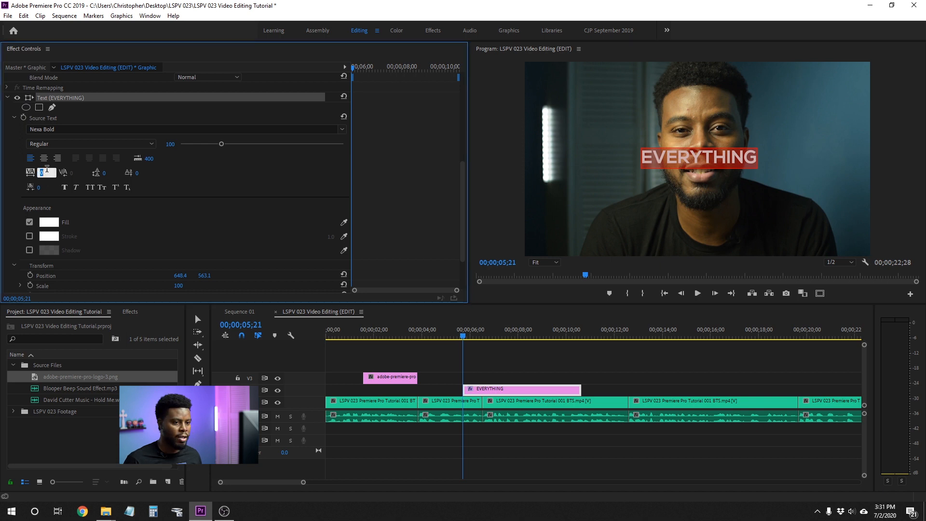
pyautogui.write('100')
pyautogui.press('Return')
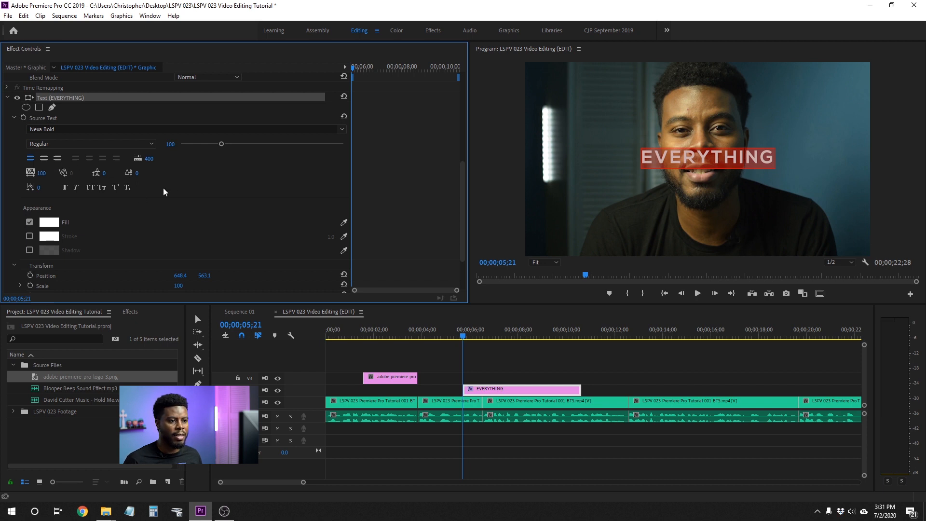
# Try the EVERYTHING text at font size 300 and reduce it to 150
pyautogui.click(170, 145)
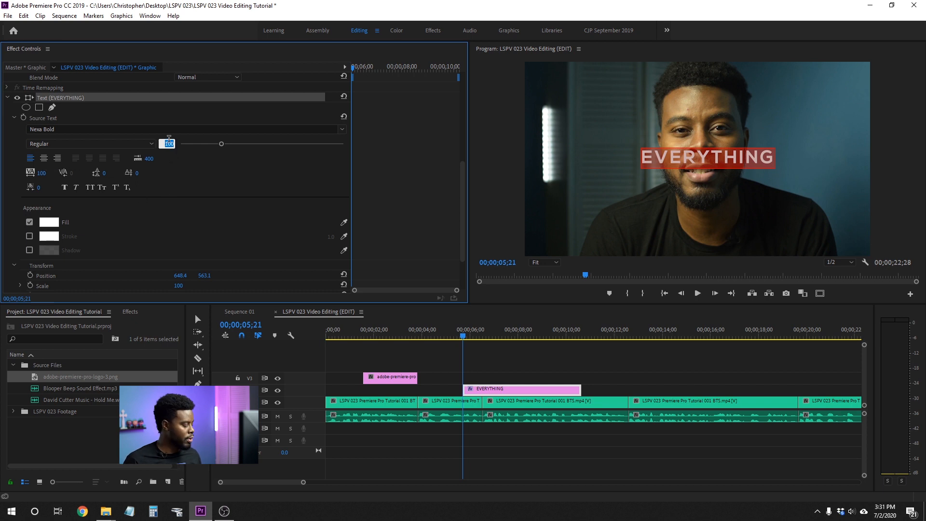
pyautogui.write('300')
pyautogui.press('Return')
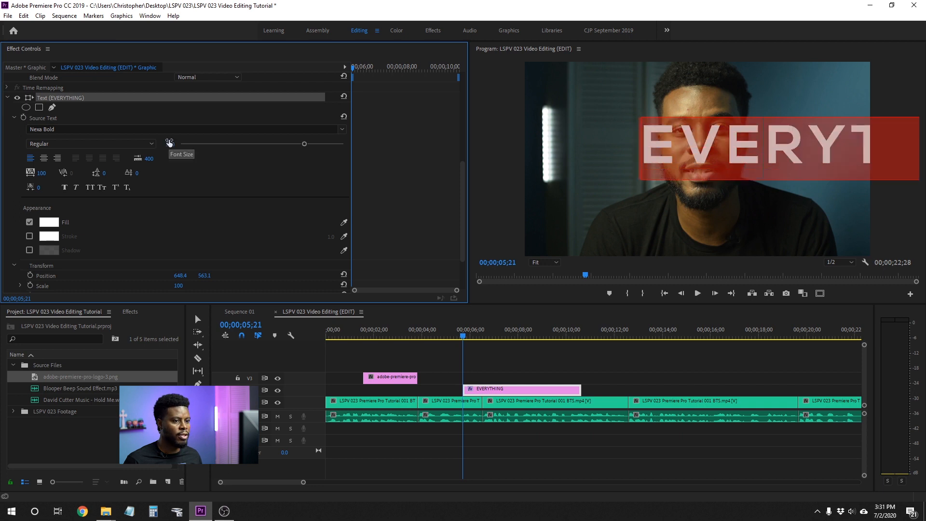
pyautogui.click(167, 142)
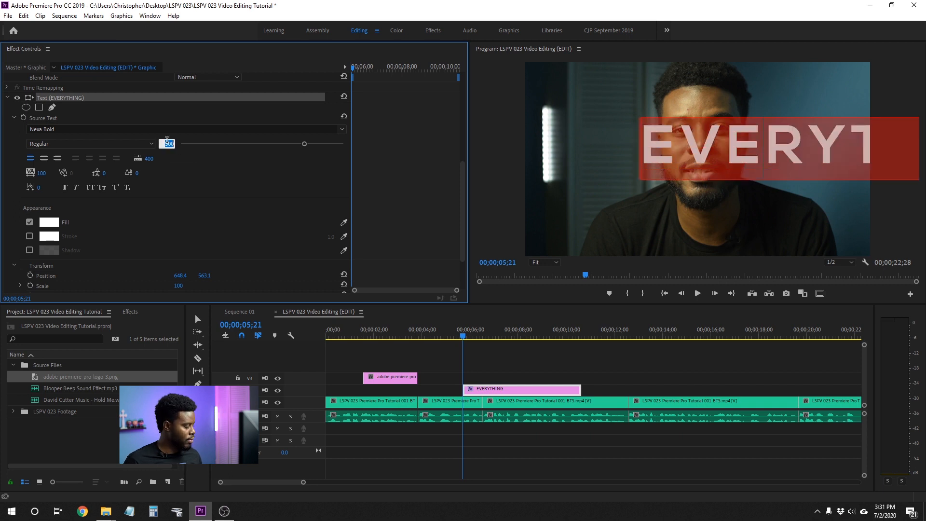
pyautogui.press('Return')
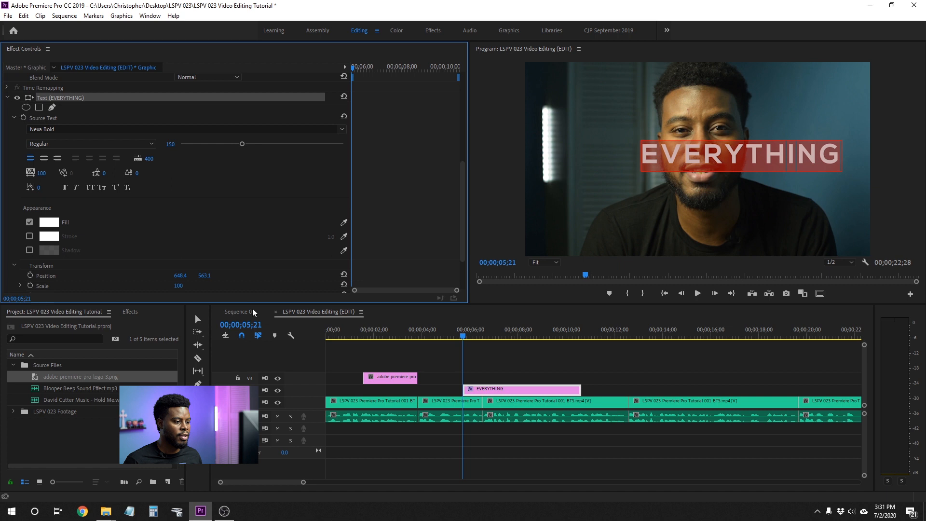
# Move the EVERYTHING text to the horizontal centre of the frame and shift its anchor point to the middle of the word
pyautogui.click(483, 392)
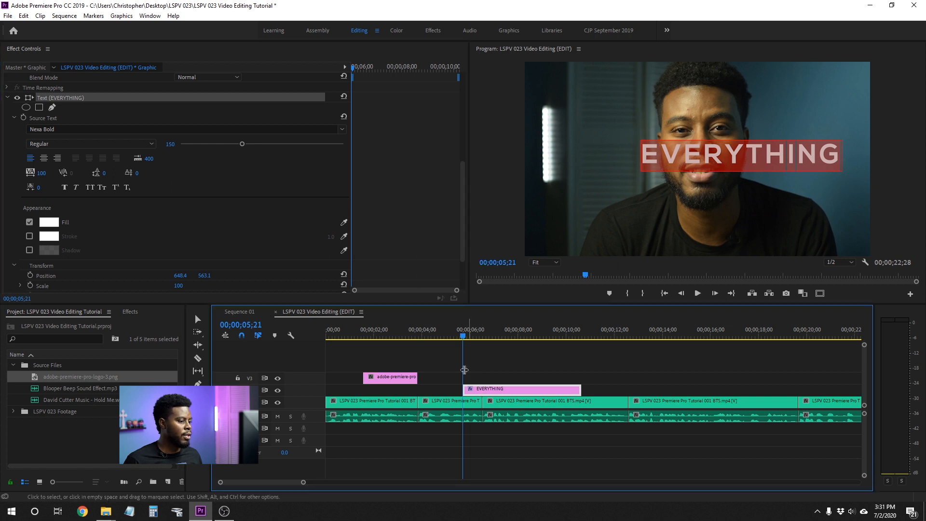
pyautogui.click(492, 372)
pyautogui.click(492, 392)
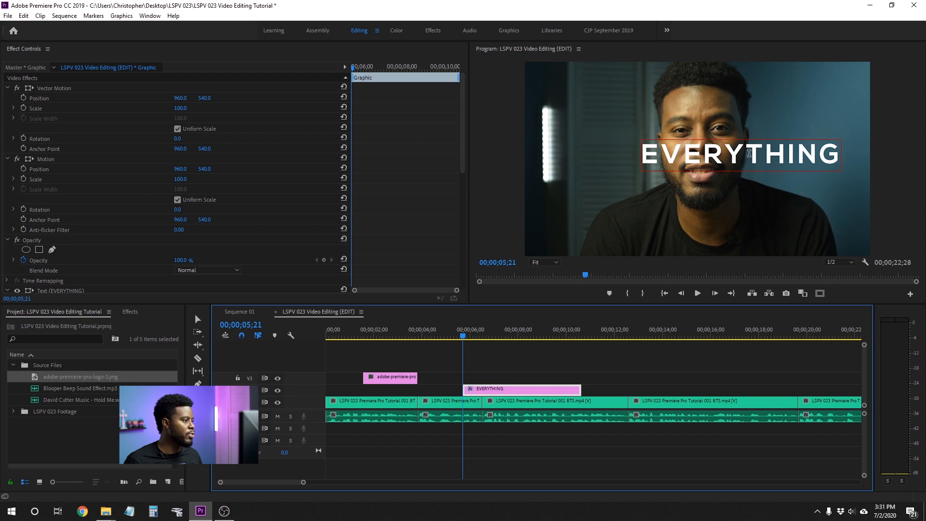
pyautogui.press('v')
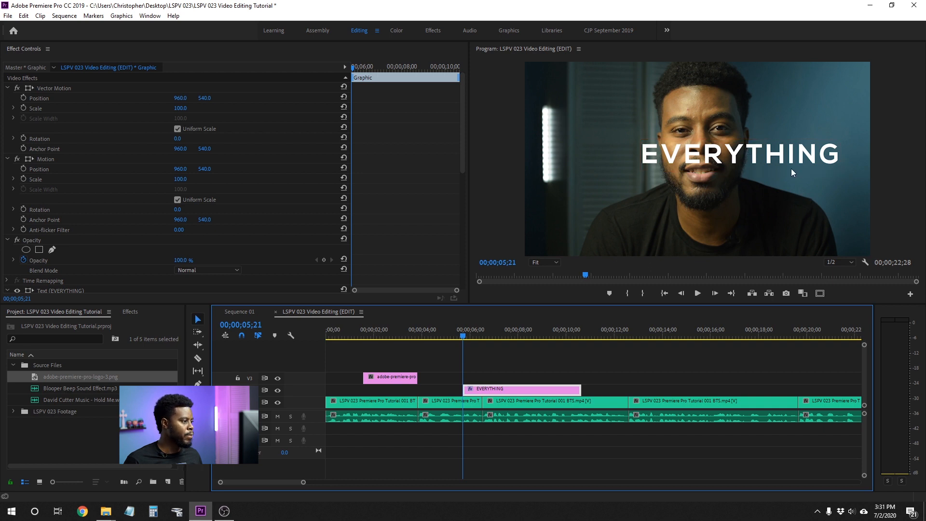
pyautogui.click(755, 154)
pyautogui.moveTo(798, 155); pyautogui.dragTo(760, 154)
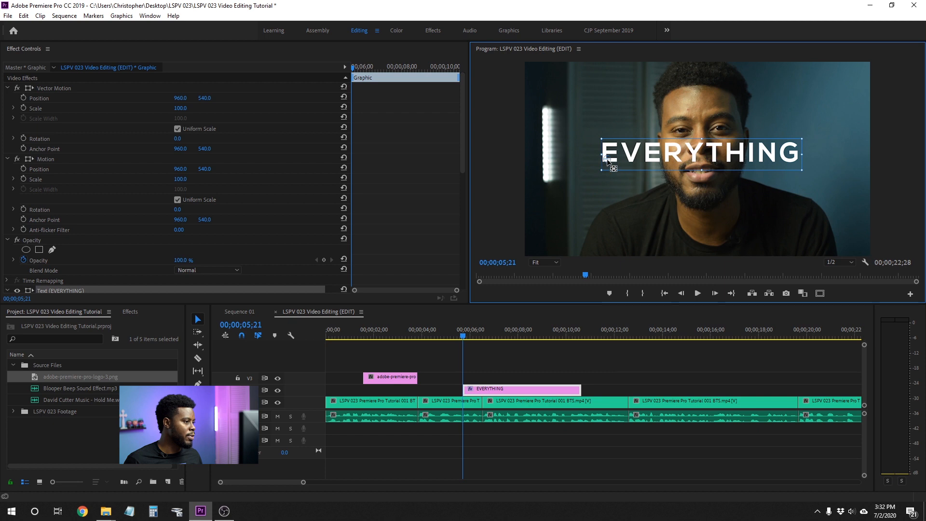
pyautogui.moveTo(610, 161); pyautogui.dragTo(703, 157)
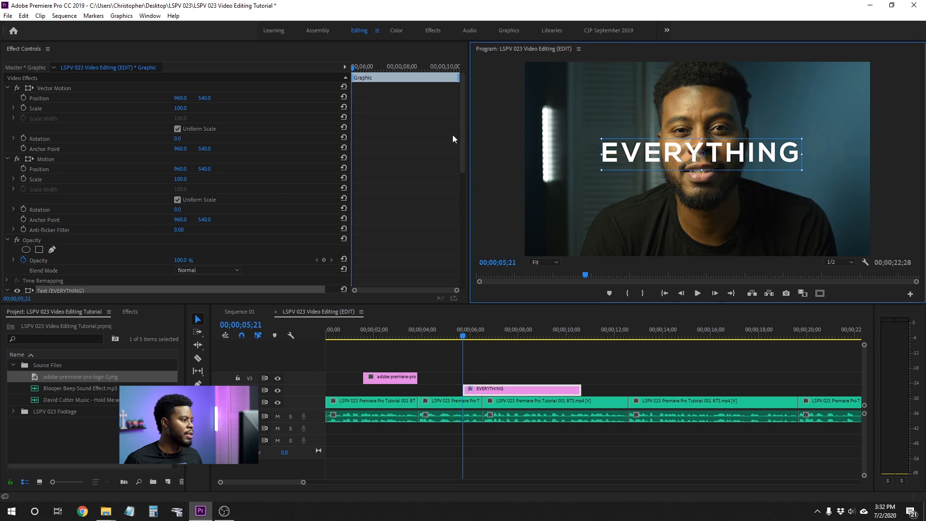
# Centre-align the EVERYTHING text and reposition it at 960, 540 with its anchor point at 11.0, -40.7
pyautogui.scroll(-8, 451, 145)
pyautogui.scroll(3, 448, 155)
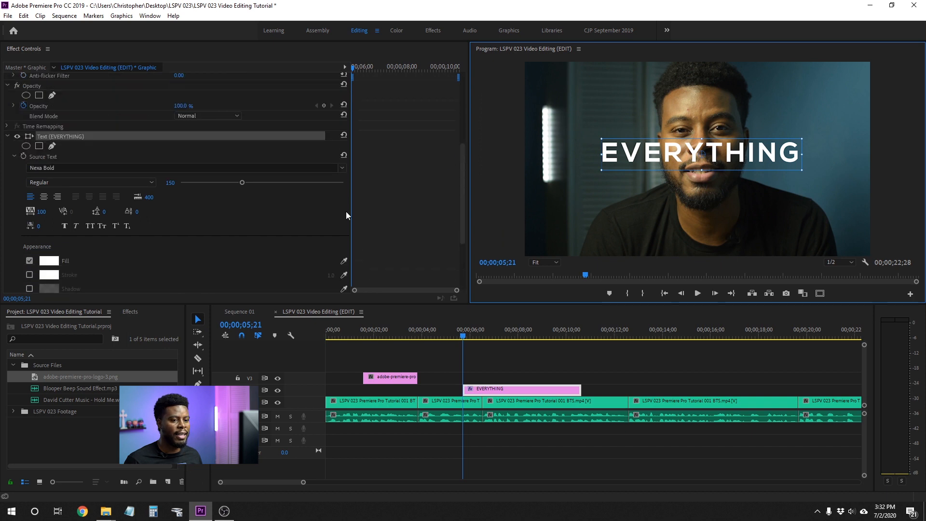
pyautogui.click(46, 198)
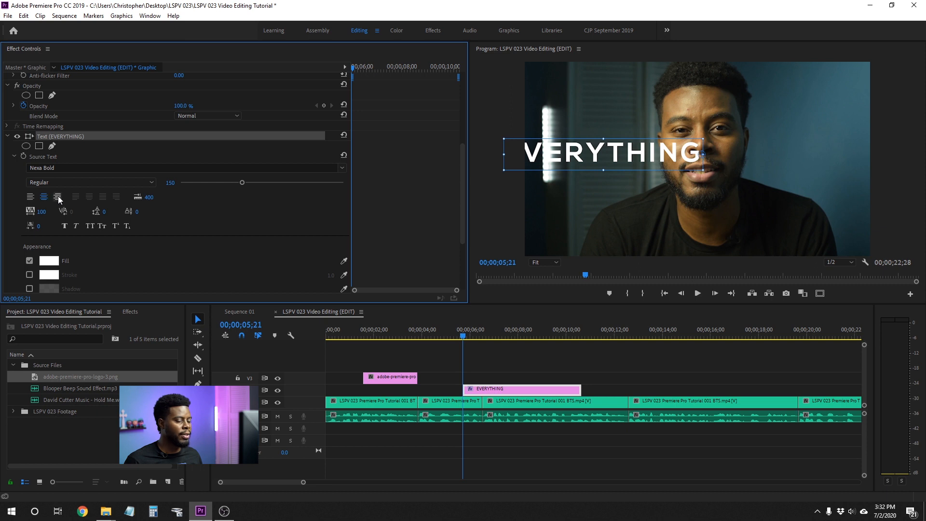
pyautogui.scroll(-6, 309, 207)
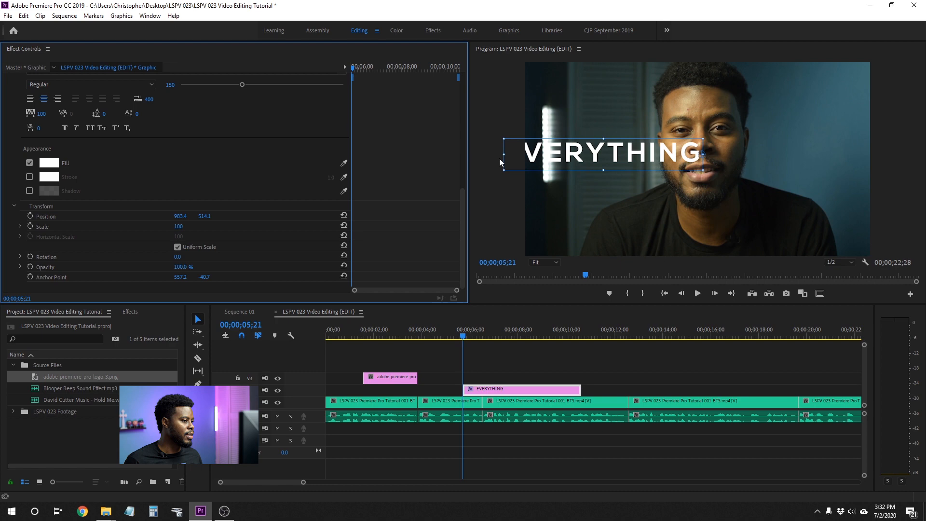
pyautogui.moveTo(704, 158)
pyautogui.mouseDown()
pyautogui.moveTo(605, 158)
pyautogui.moveTo(684, 149)
pyautogui.moveTo(718, 158)
pyautogui.mouseUp()
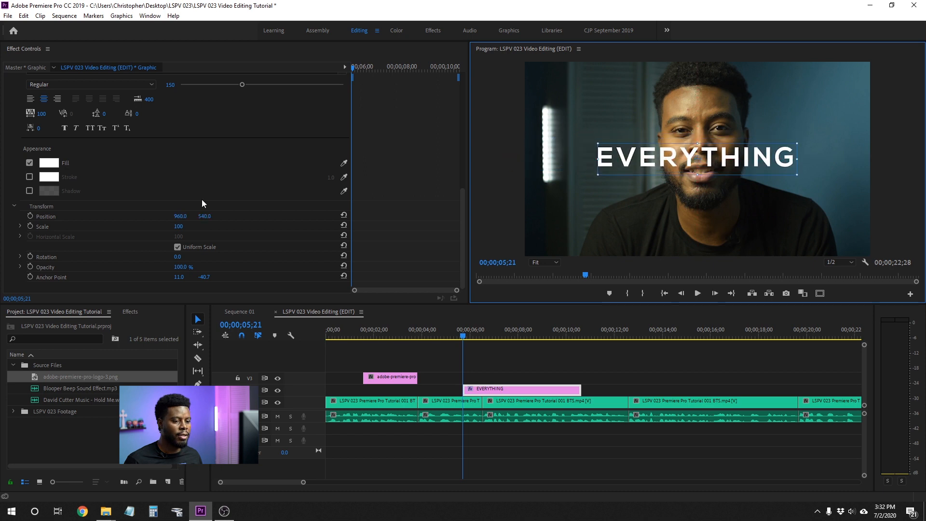
# Enlarge the EVERYTHING text, trying font sizes 200 and 250 and settling on 230
pyautogui.press('Right')
pyautogui.press('Right')
pyautogui.scroll(4, 380, 208)
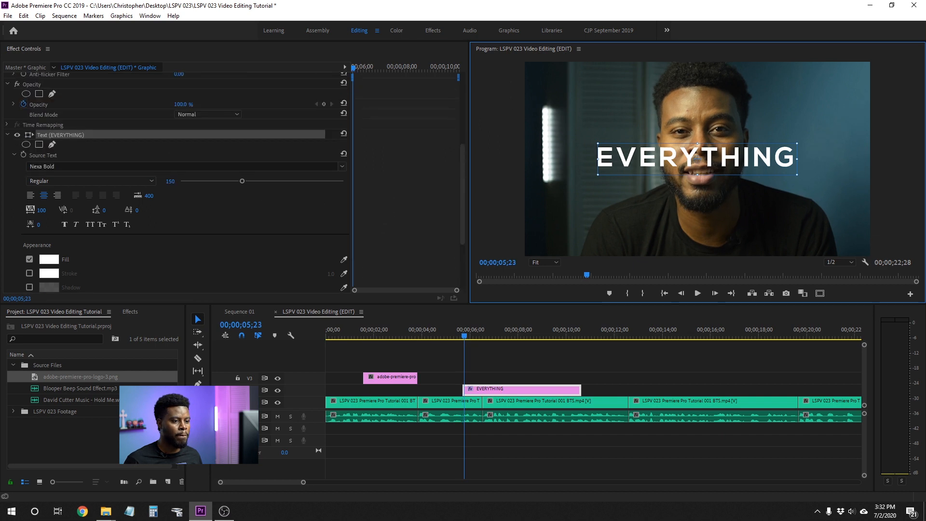
pyautogui.click(171, 182)
pyautogui.write('200')
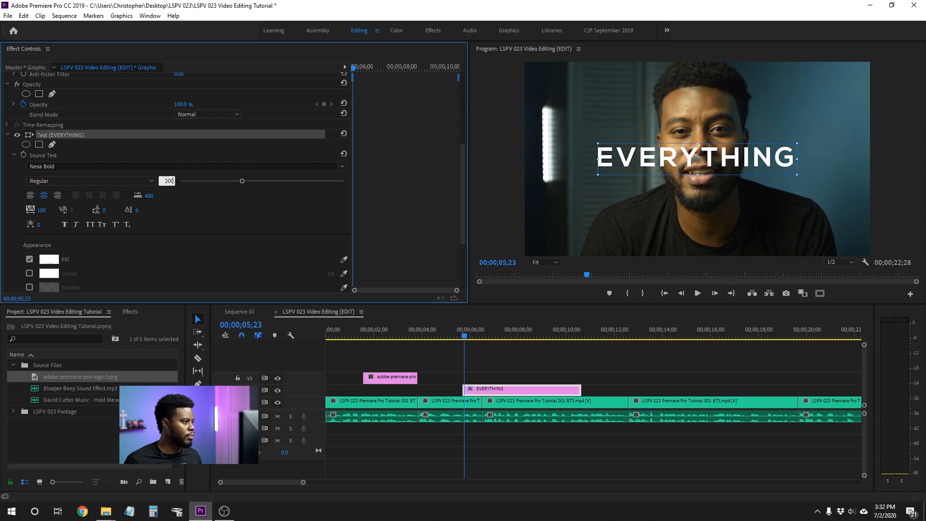
pyautogui.press('Return')
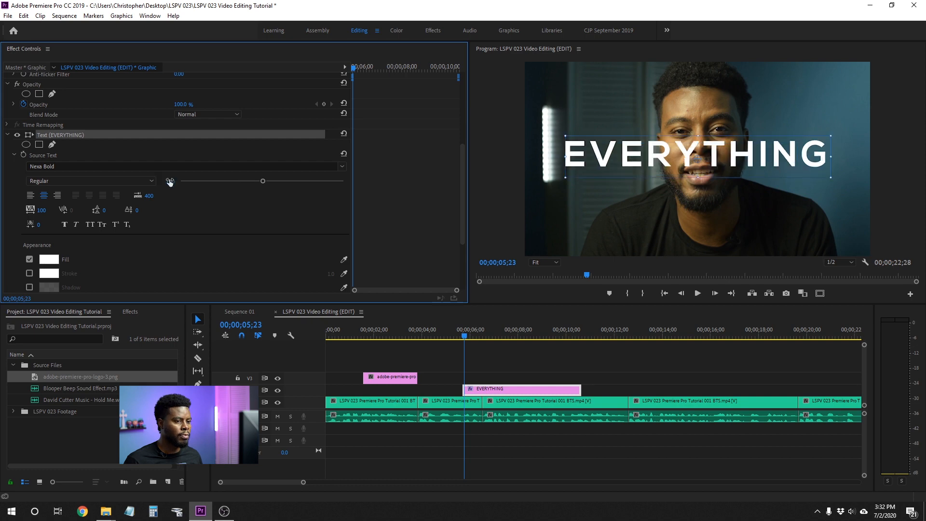
pyautogui.click(169, 182)
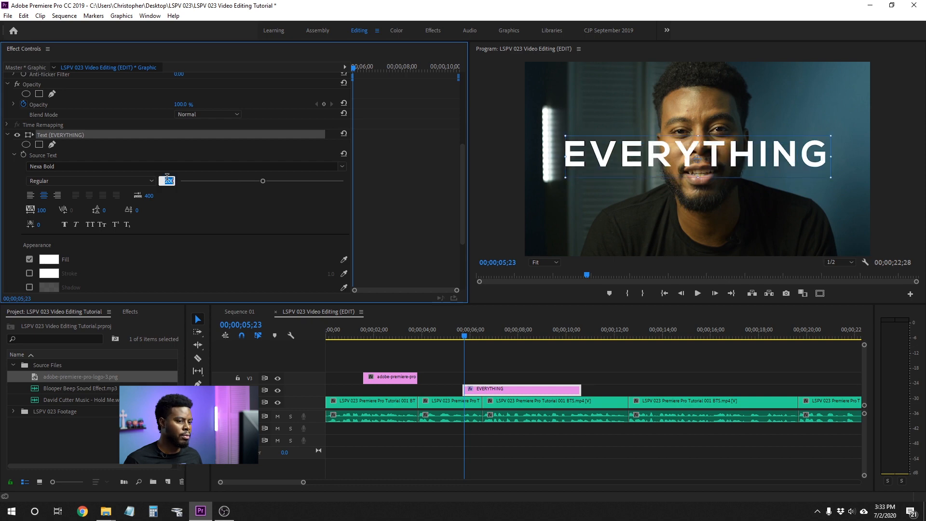
pyautogui.write('250')
pyautogui.press('Return')
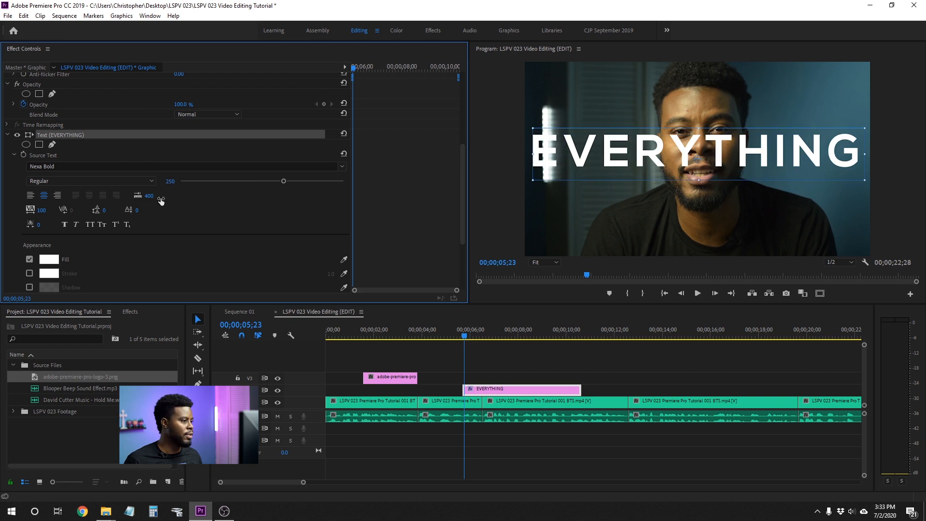
pyautogui.click(169, 182)
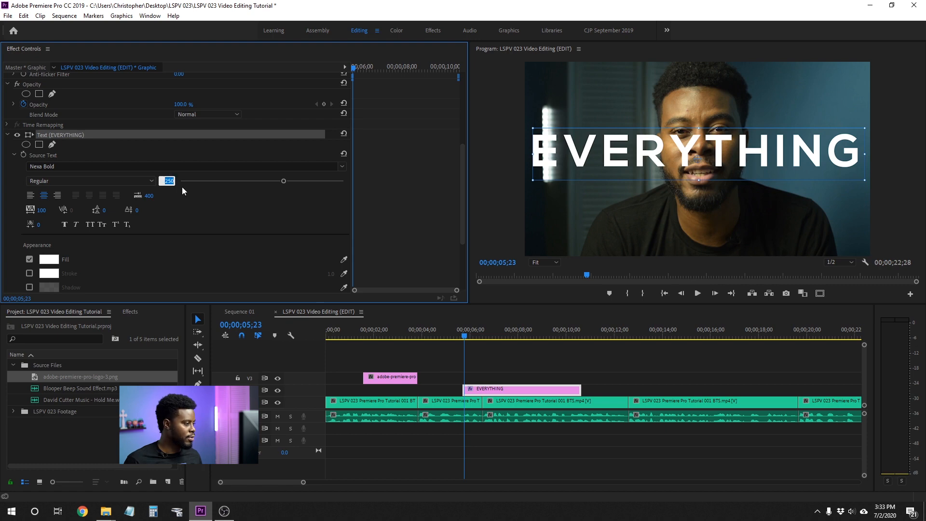
pyautogui.press('Return')
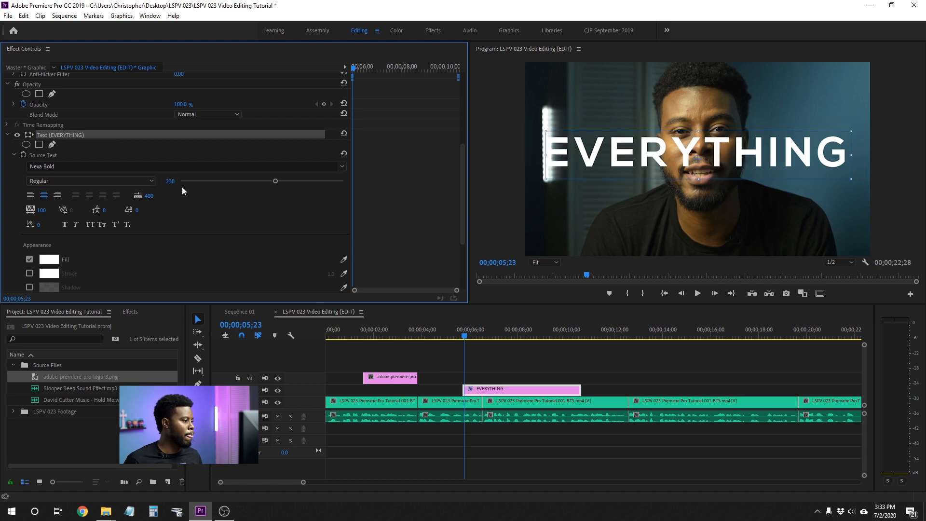
# Deselect the text clip and play the edit from 00;00;05;21 to check the text's timing against the speech
pyautogui.click(525, 369)
pyautogui.press('Left')
pyautogui.press('Left')
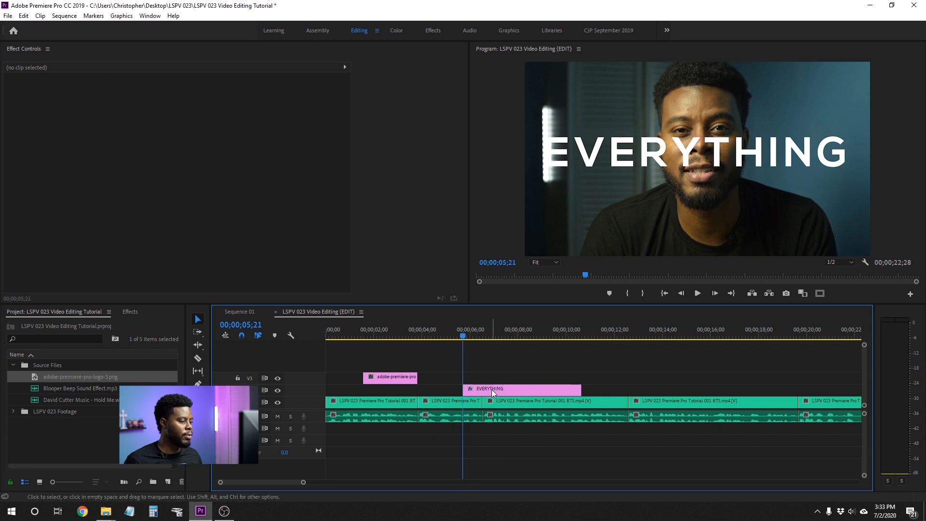
pyautogui.press('space')
pyautogui.press('space')
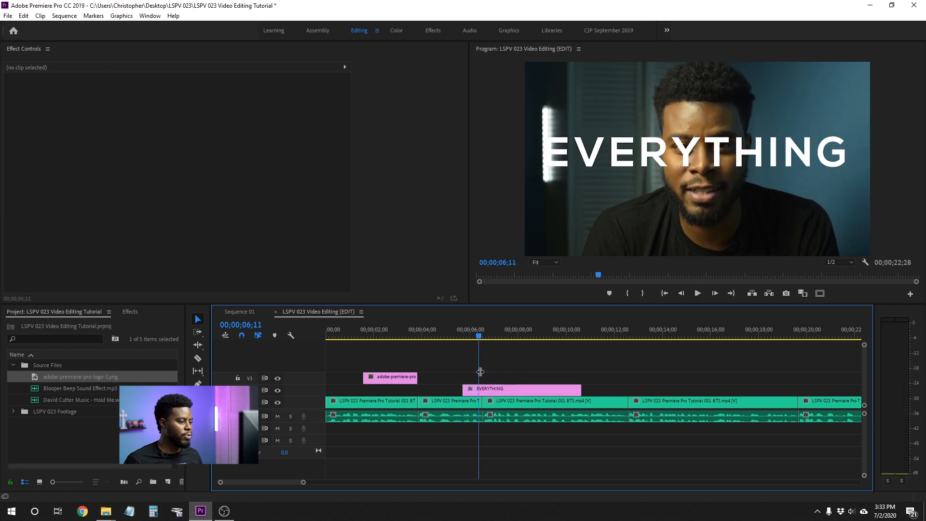
# Replay the edit from around the logo clip and move the EVERYTHING clip earlier so it starts where the logo clip ends
pyautogui.moveTo(479, 336); pyautogui.dragTo(431, 338)
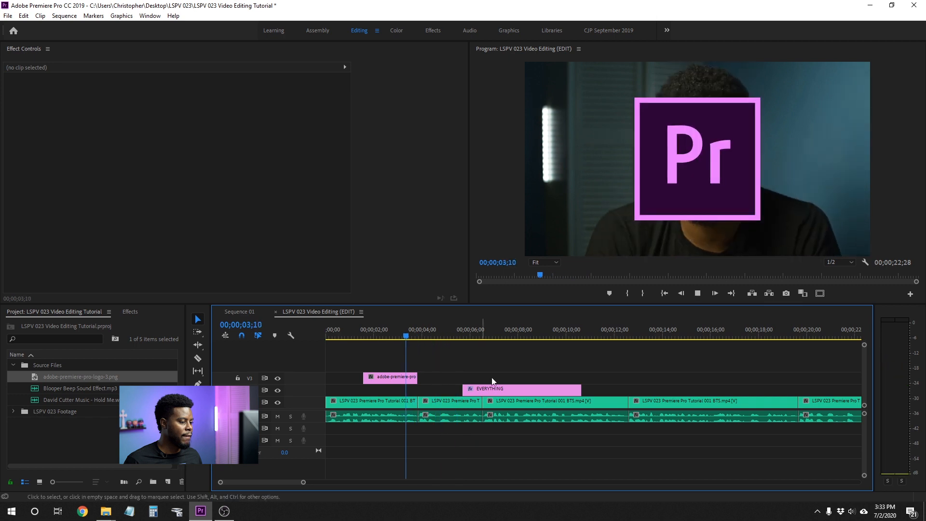
pyautogui.press('space')
pyautogui.moveTo(525, 392); pyautogui.dragTo(480, 393)
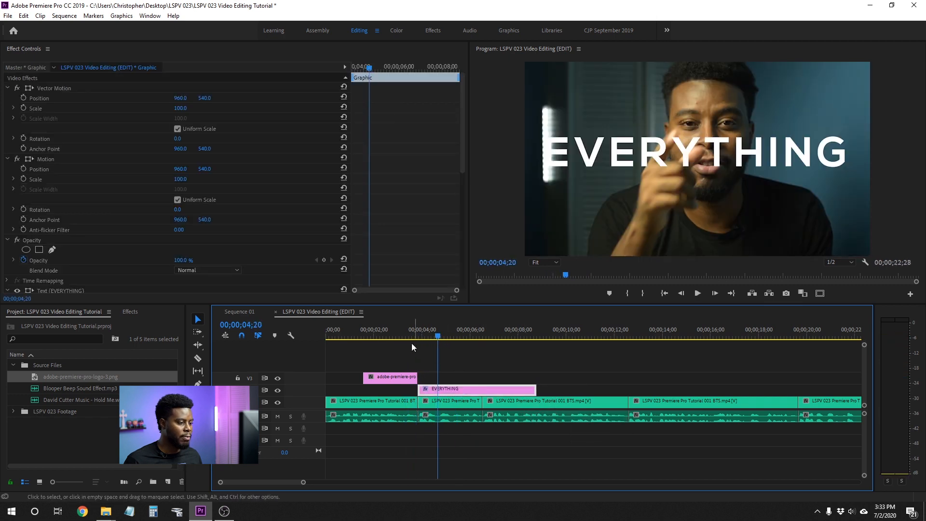
# Replay the edit across the logo and EVERYTHING clips, and shorten the EVERYTHING clip so it ends at the cut of the footage below
pyautogui.click(410, 337)
pyautogui.click(568, 368)
pyautogui.press('space')
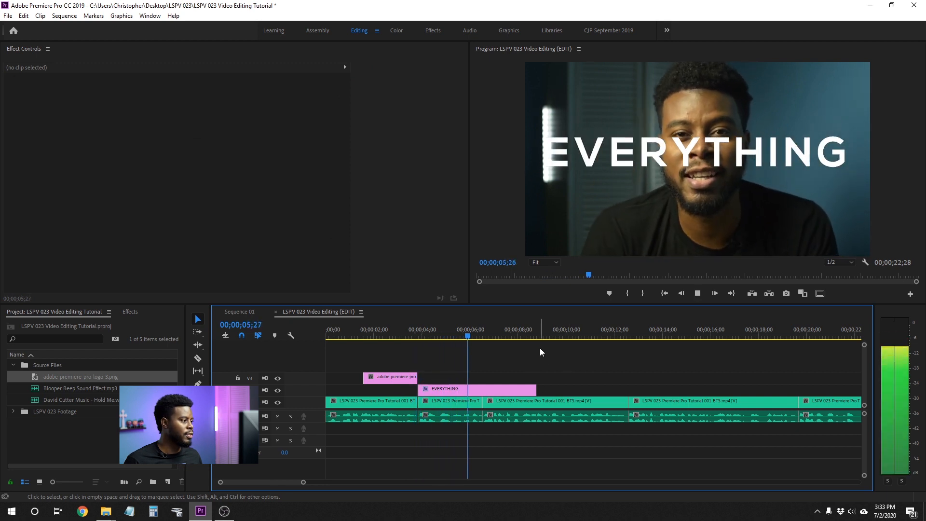
pyautogui.press('space')
pyautogui.click(416, 329)
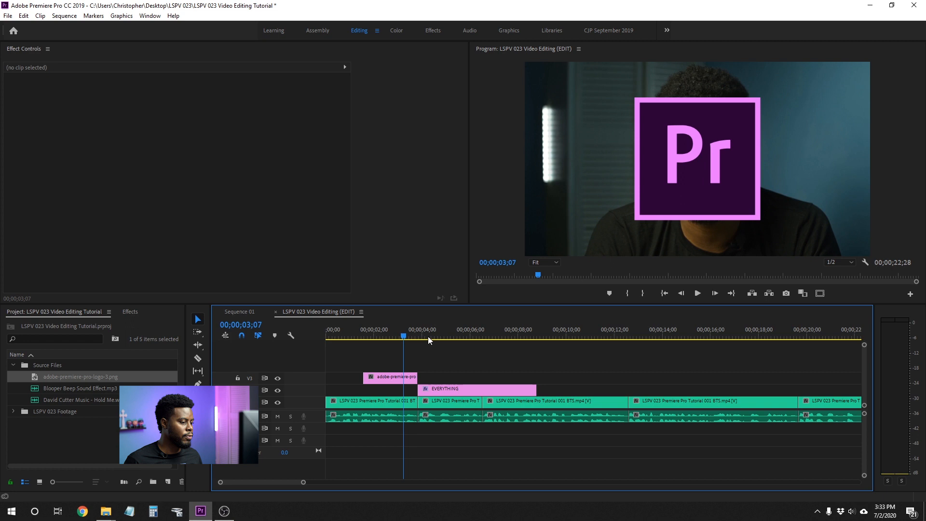
pyautogui.press('space')
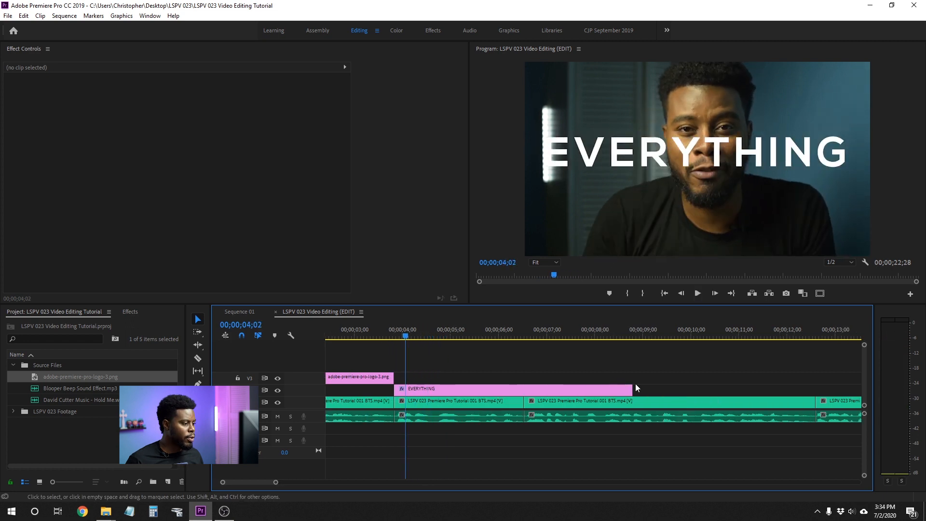
pyautogui.moveTo(632, 389); pyautogui.dragTo(523, 390)
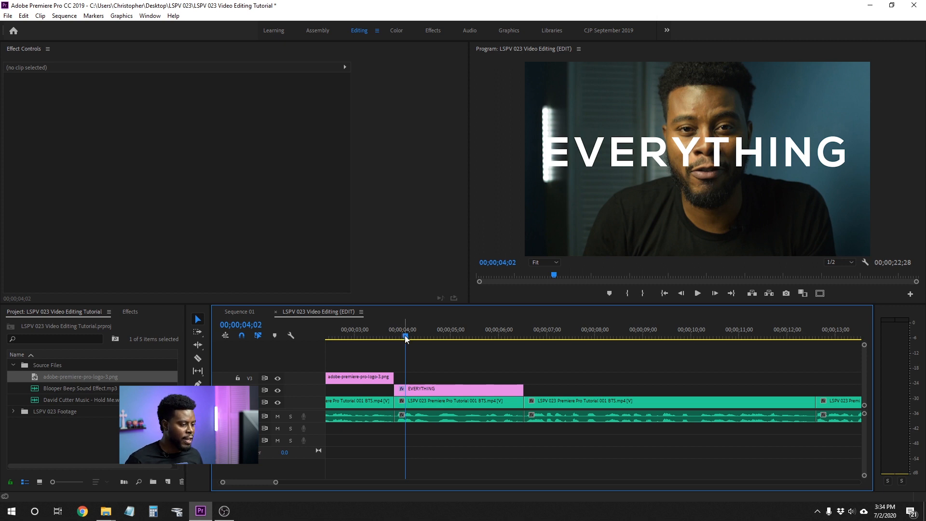
# Play from the start of the EVERYTHING clip and add a timeline marker at 00;00;04;23 for the next spoken word
pyautogui.press('=')
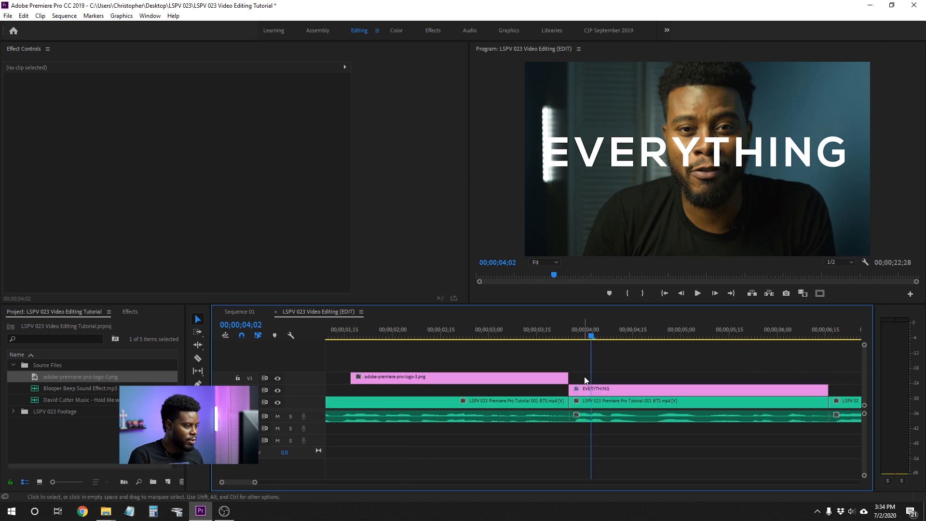
pyautogui.scroll(-12, 565, 373)
pyautogui.press('Up')
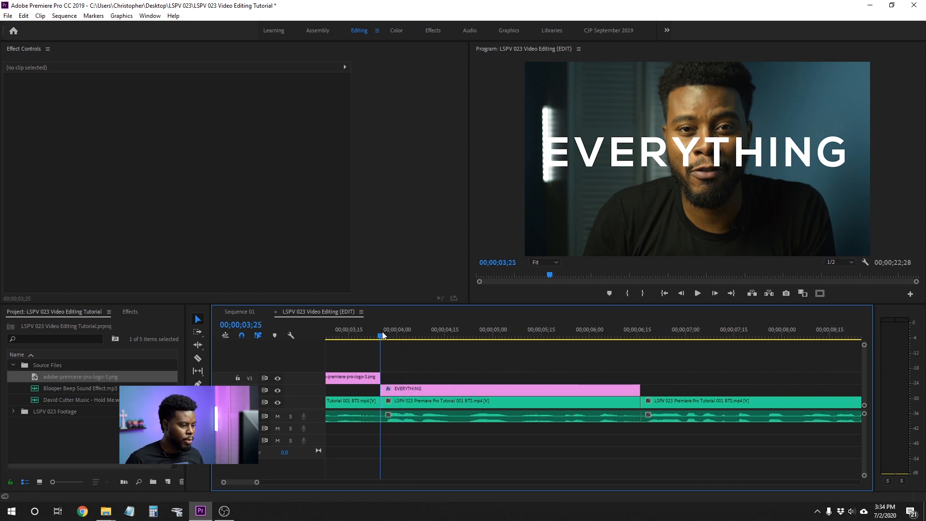
pyautogui.press('space')
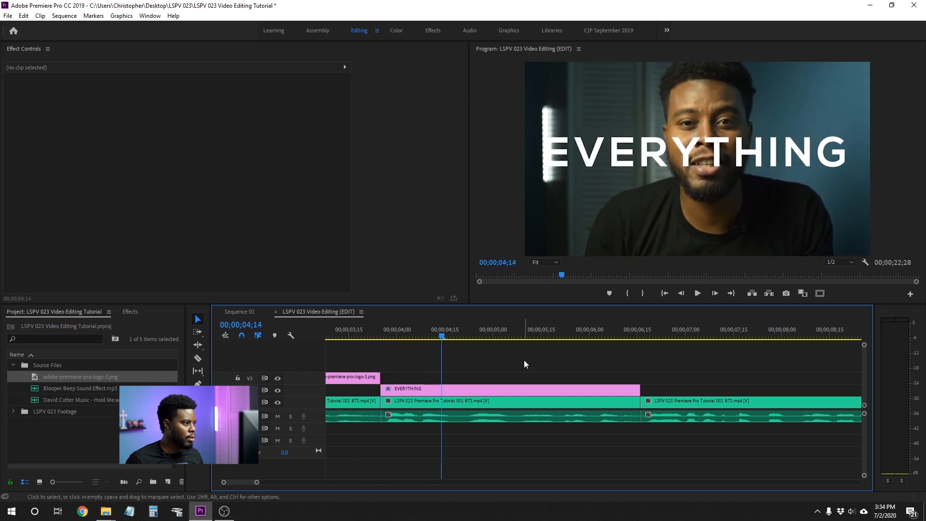
pyautogui.press('space')
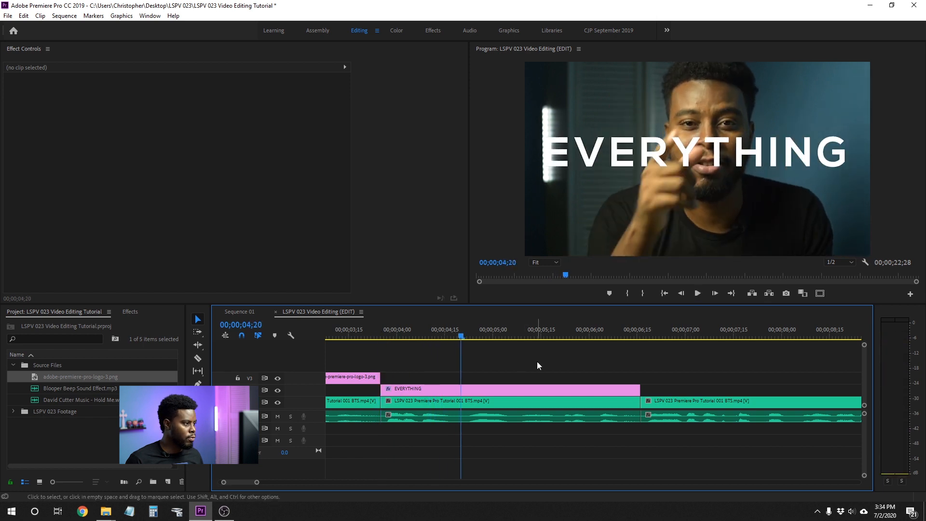
pyautogui.press('space')
pyautogui.click(488, 338)
pyautogui.moveTo(487, 338); pyautogui.dragTo(470, 337)
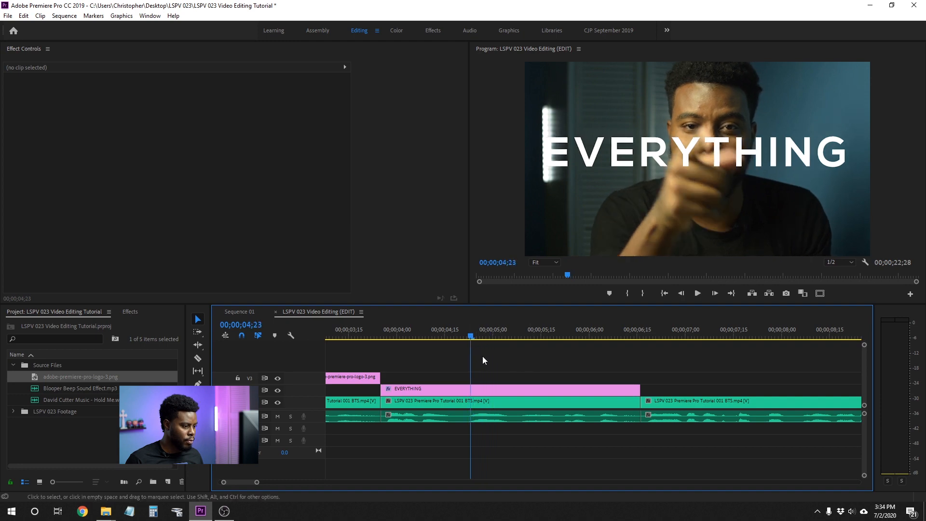
pyautogui.press('c')
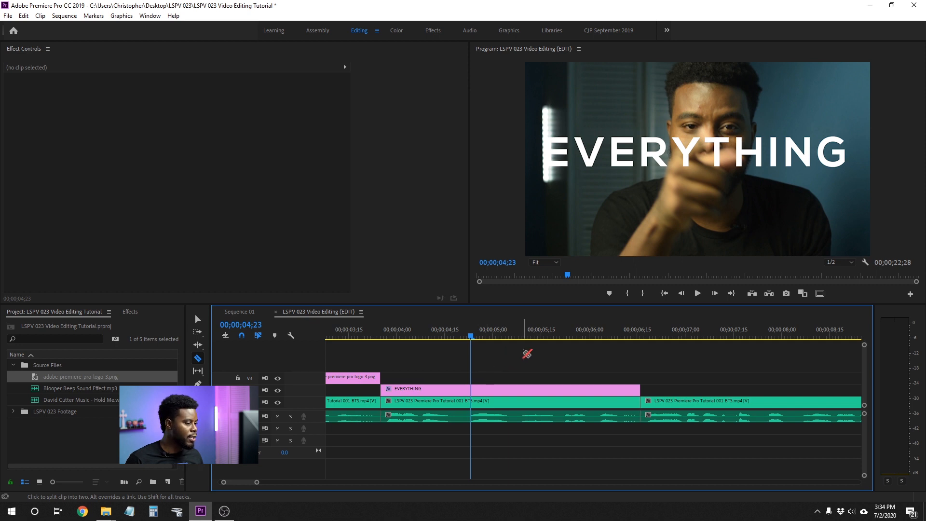
pyautogui.press('m')
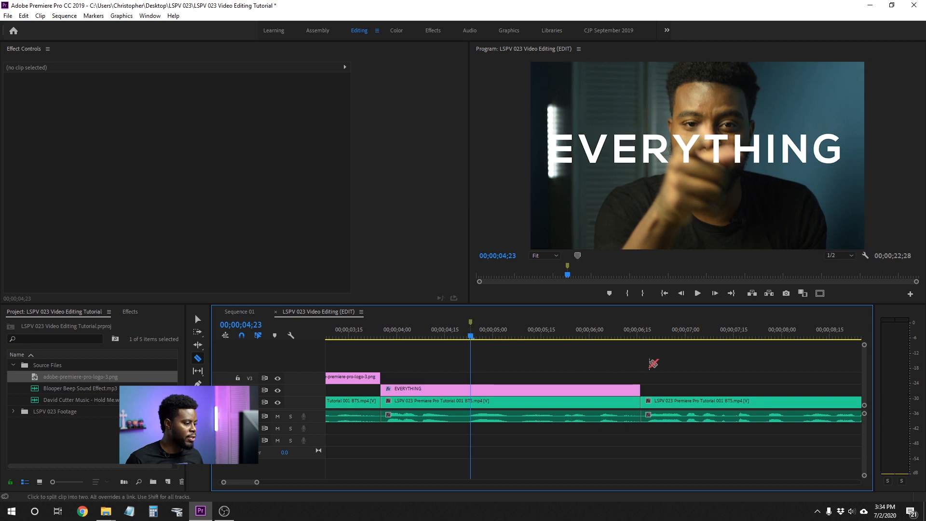
# Play on from the first marker and add a second timeline marker at 00;00;05;08
pyautogui.press('space')
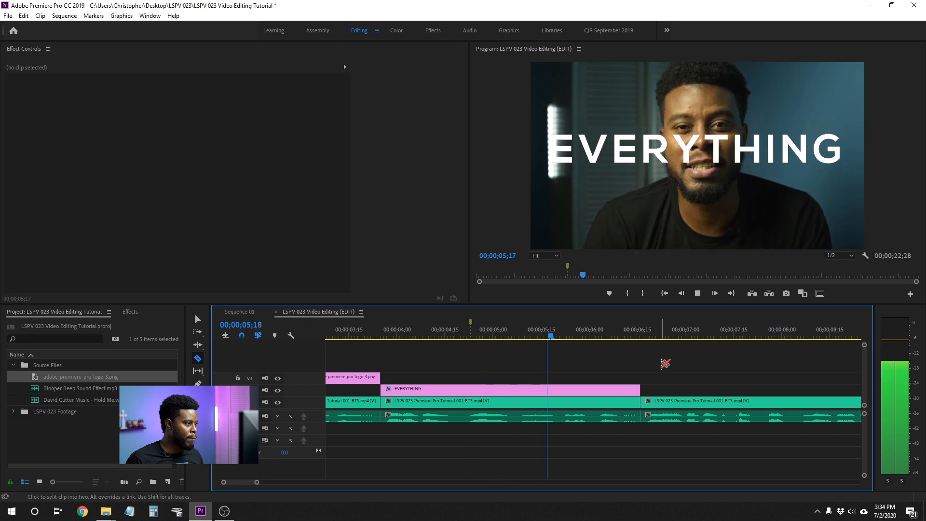
pyautogui.press('space')
pyautogui.moveTo(552, 340); pyautogui.dragTo(521, 342)
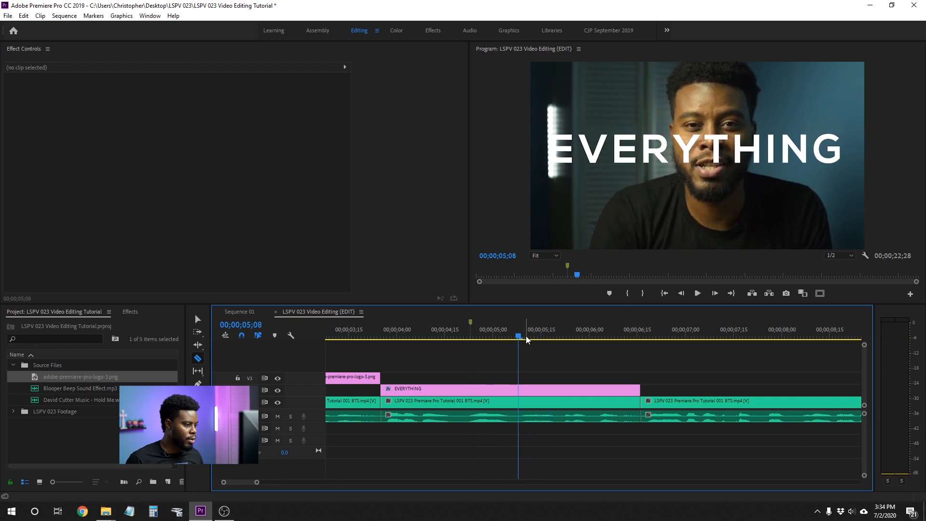
pyautogui.press('m')
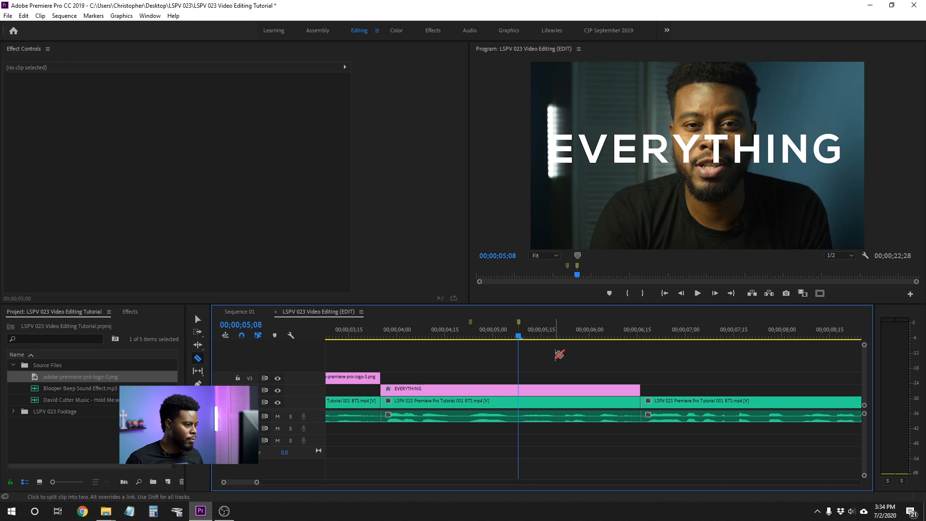
# Play through to the end of the phrase and split the EVERYTHING clip at both markers with the Razor tool
pyautogui.press('space')
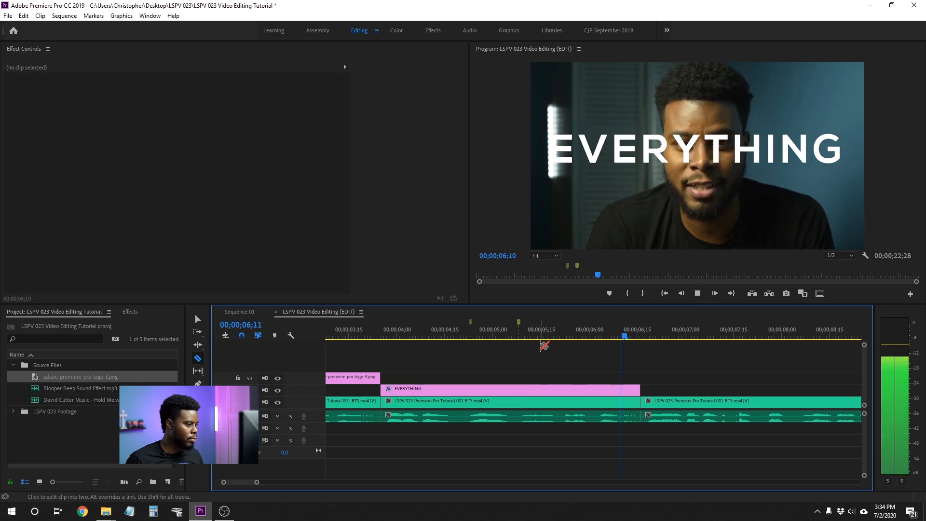
pyautogui.press('space')
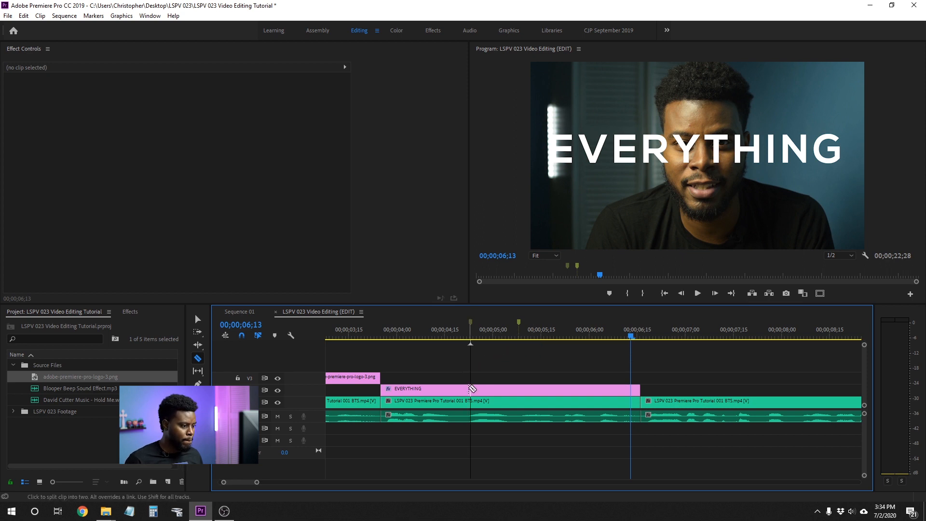
pyautogui.click(471, 389)
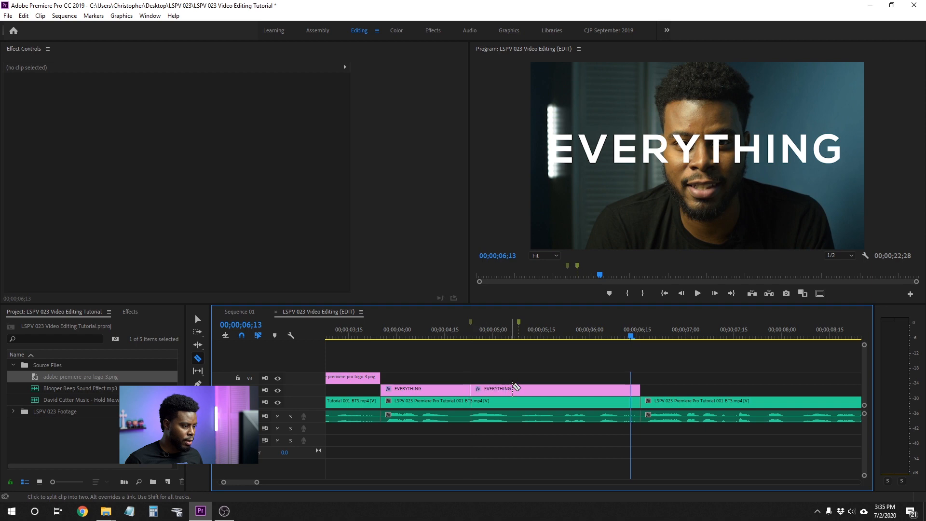
pyautogui.click(519, 388)
pyautogui.press('v')
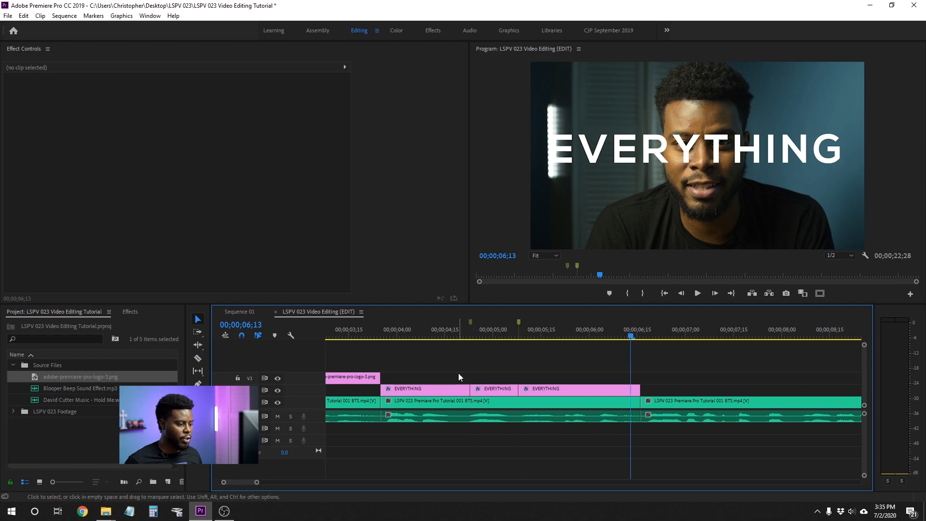
# Replace the text in the middle EVERYTHING piece with YOU
pyautogui.click(501, 390)
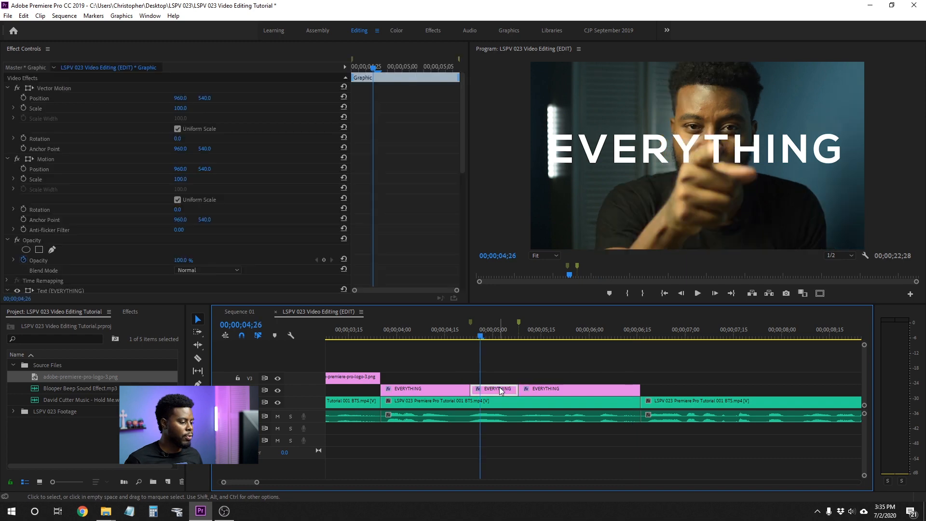
pyautogui.press('t')
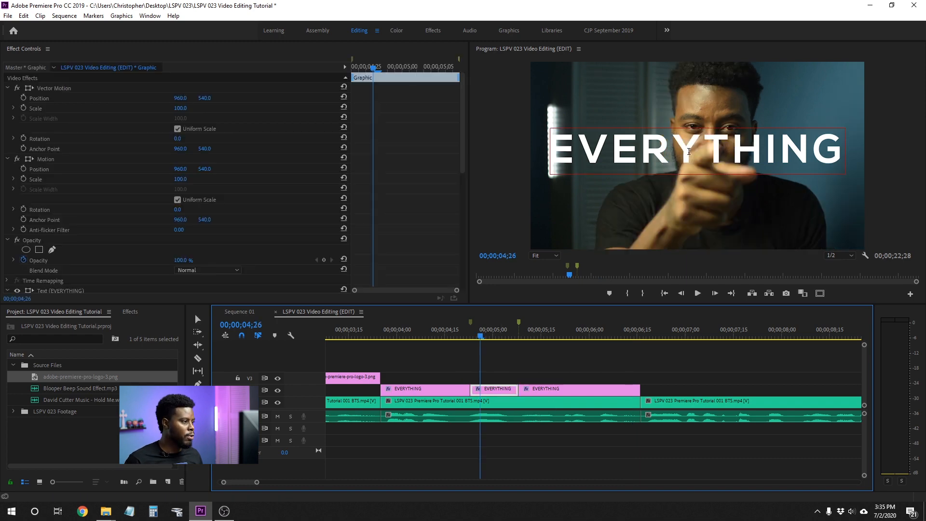
pyautogui.click(709, 145)
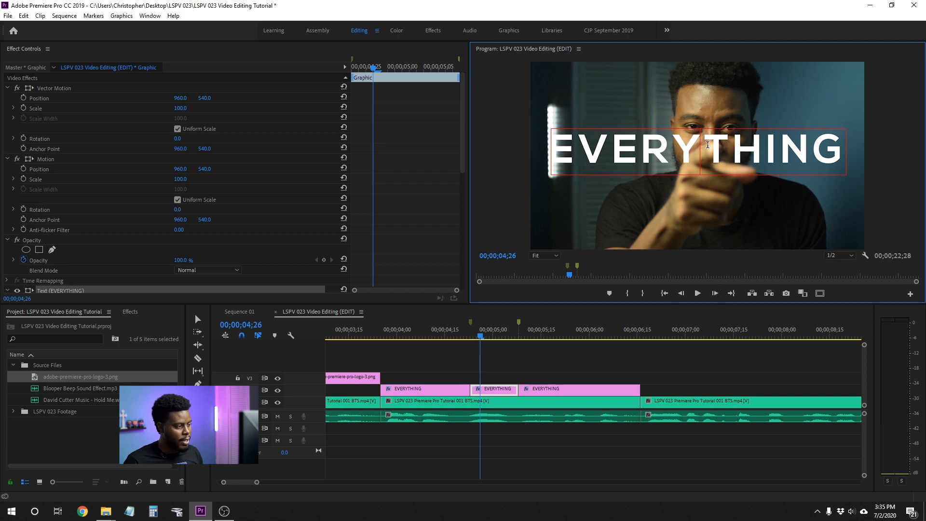
pyautogui.hotkey('ctrl', 'a')
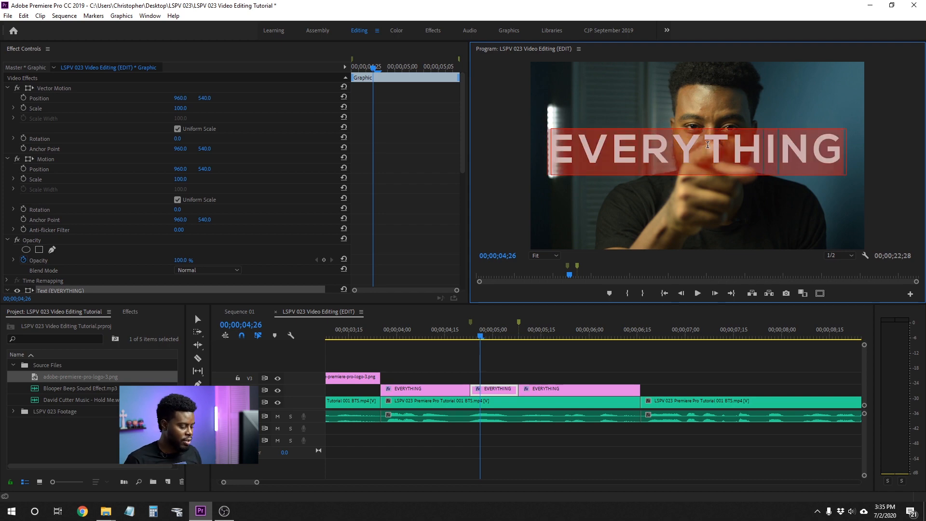
pyautogui.write('YOU')
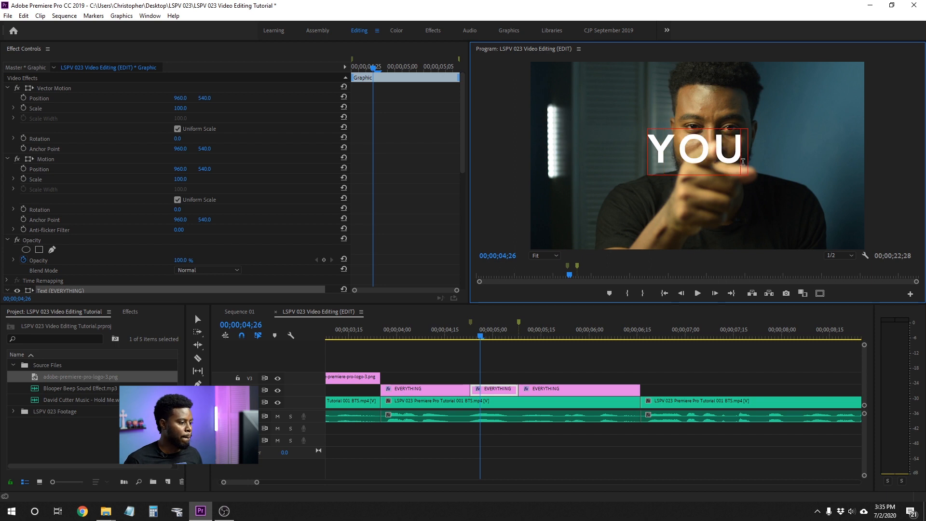
# Enlarge the YOU text, trying font sizes 250 and 350 and settling on 400
pyautogui.click(500, 391)
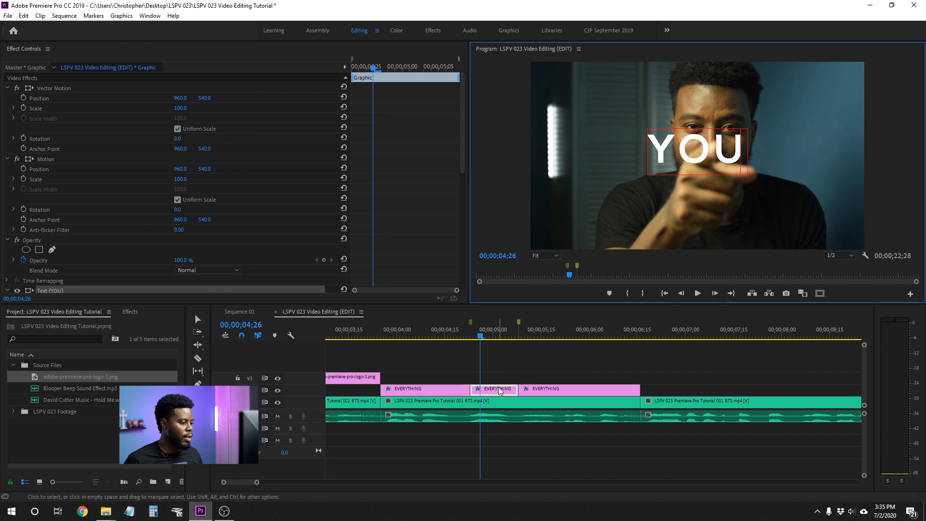
pyautogui.scroll(-4, 439, 258)
pyautogui.scroll(-3, 437, 254)
pyautogui.click(167, 131)
pyautogui.write('250')
pyautogui.press('Return')
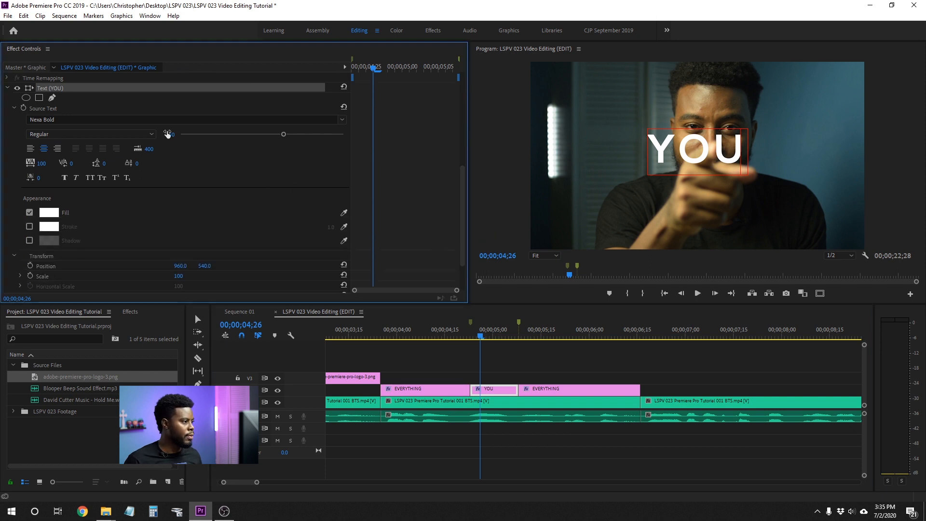
pyautogui.click(695, 143)
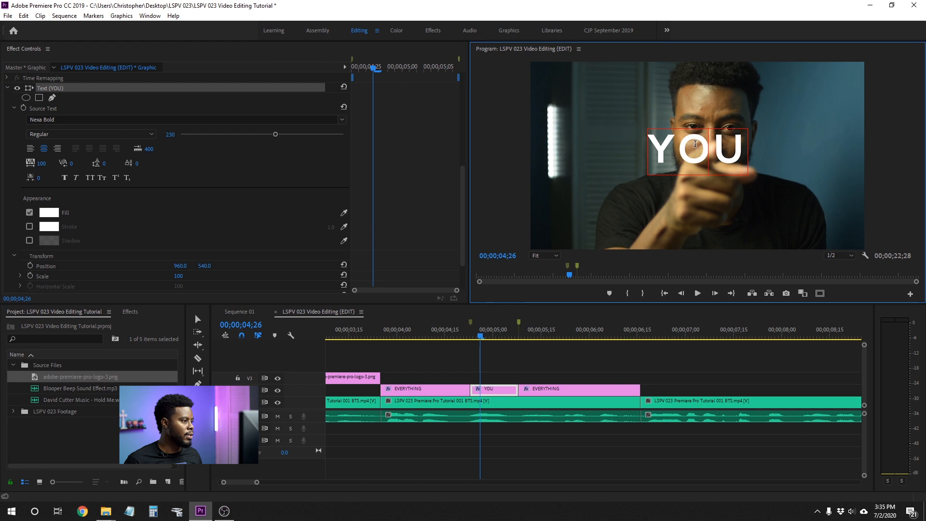
pyautogui.hotkey('ctrl', 'a')
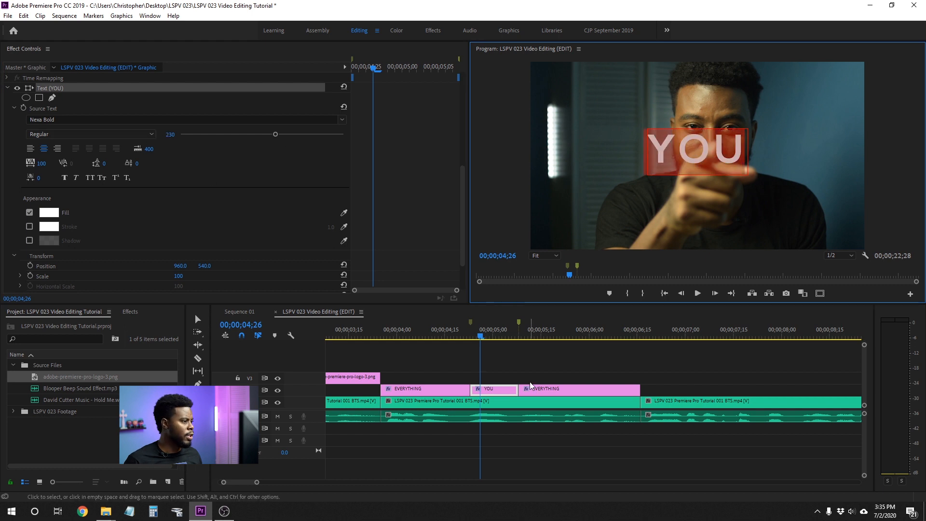
pyautogui.click(696, 150)
pyautogui.click(171, 135)
pyautogui.write('350')
pyautogui.press('Return')
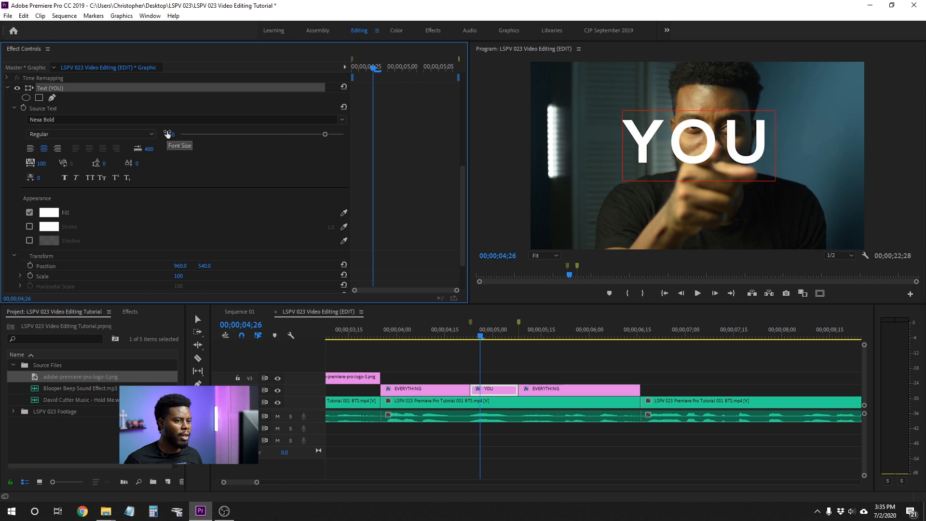
pyautogui.click(168, 133)
pyautogui.write('400')
pyautogui.press('Return')
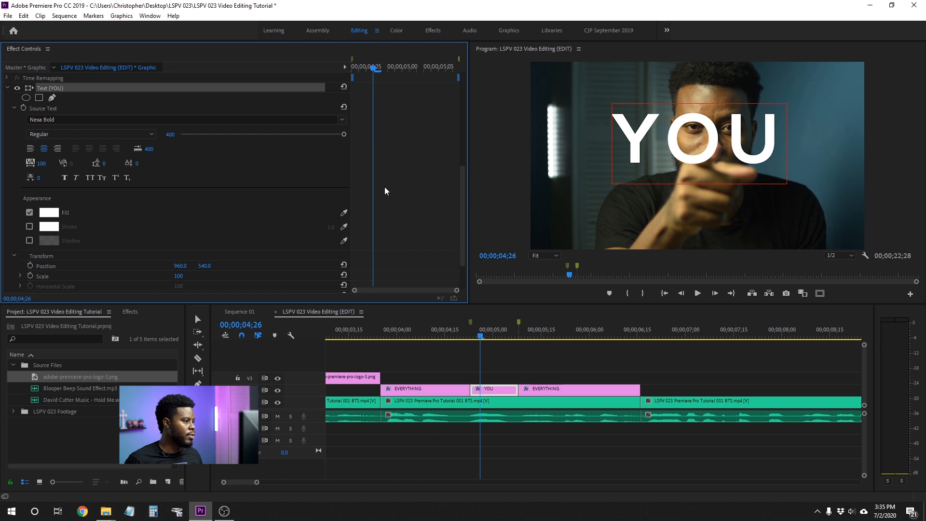
# Move the YOU text's anchor point to the middle of the letters and centre the text in the frame at 960, 540
pyautogui.press('v')
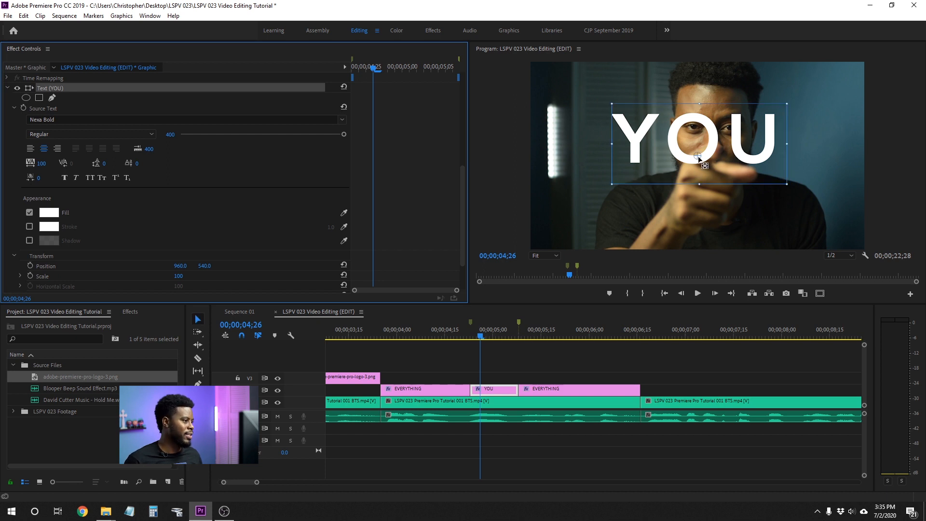
pyautogui.moveTo(699, 158)
pyautogui.mouseDown()
pyautogui.moveTo(717, 135)
pyautogui.moveTo(713, 148)
pyautogui.mouseUp()
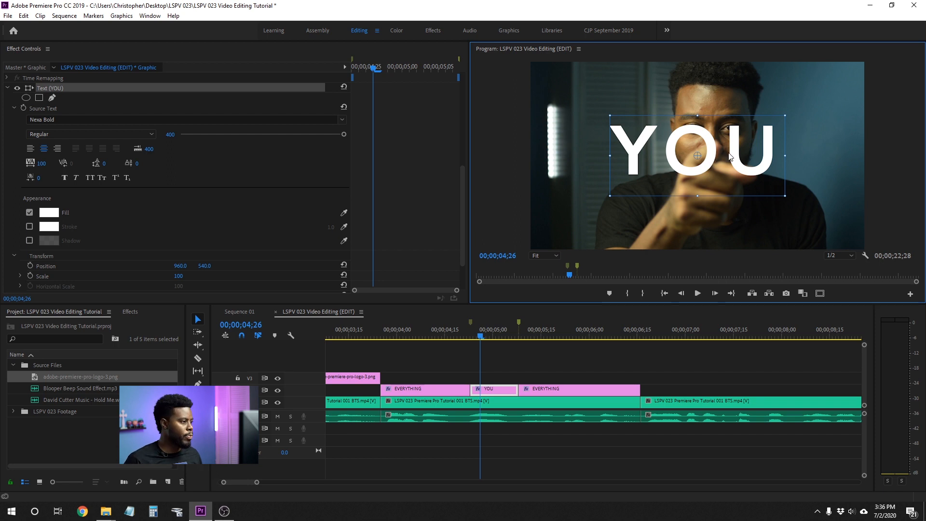
# Play the edit from 00;00;03;21 to check the YOU text's timing against the speech
pyautogui.click(388, 337)
pyautogui.moveTo(389, 338); pyautogui.dragTo(369, 337)
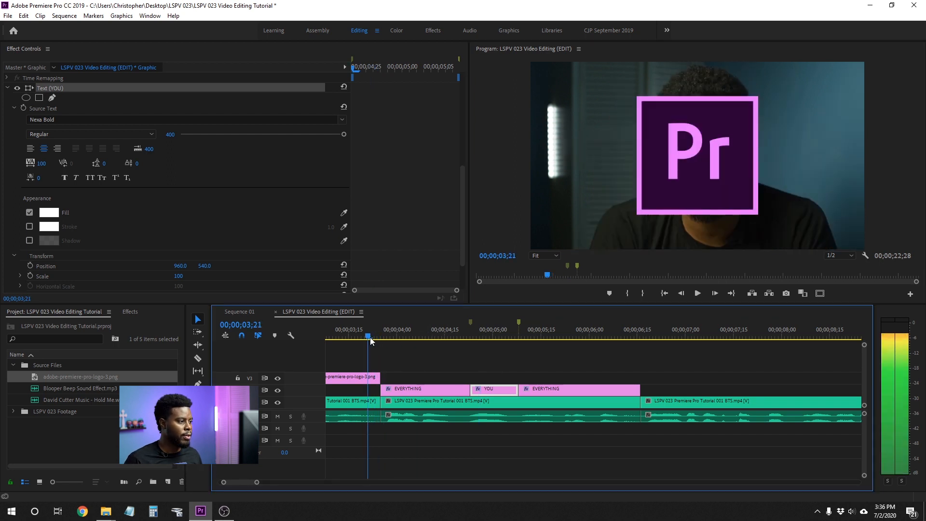
pyautogui.press('space')
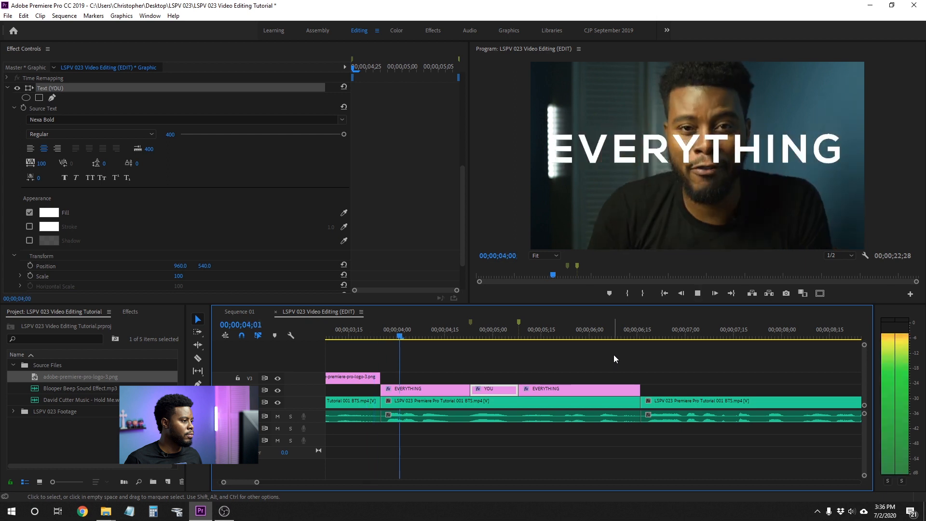
pyautogui.press('space')
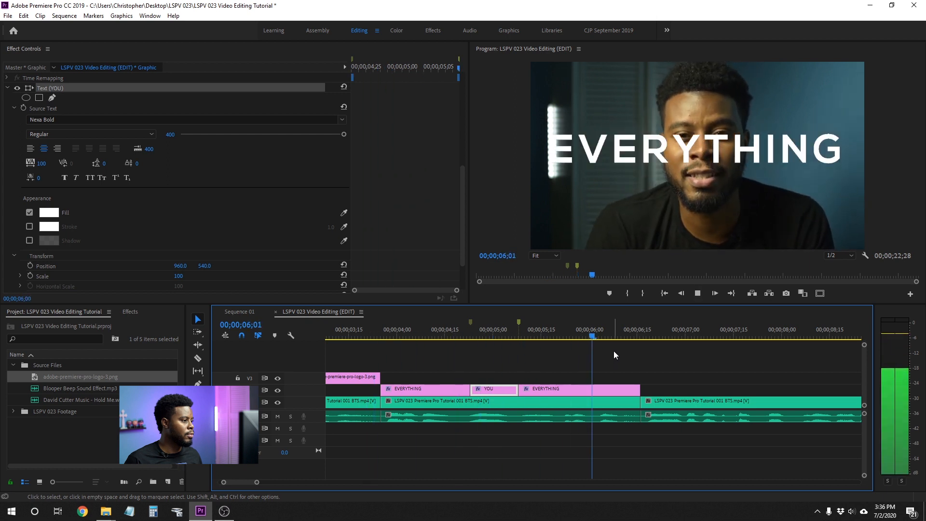
# Replace the text in the last EVERYTHING piece with YOU
pyautogui.click(613, 356)
pyautogui.click(567, 388)
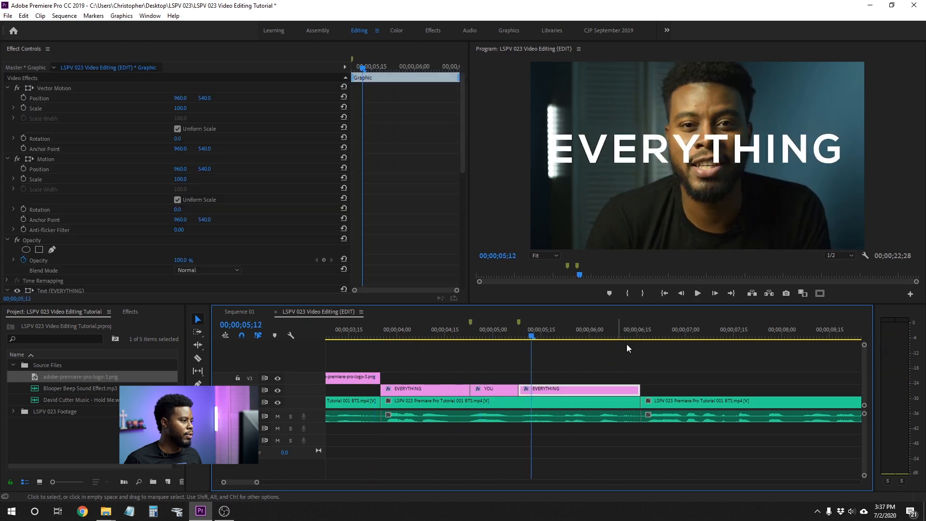
pyautogui.click(696, 149)
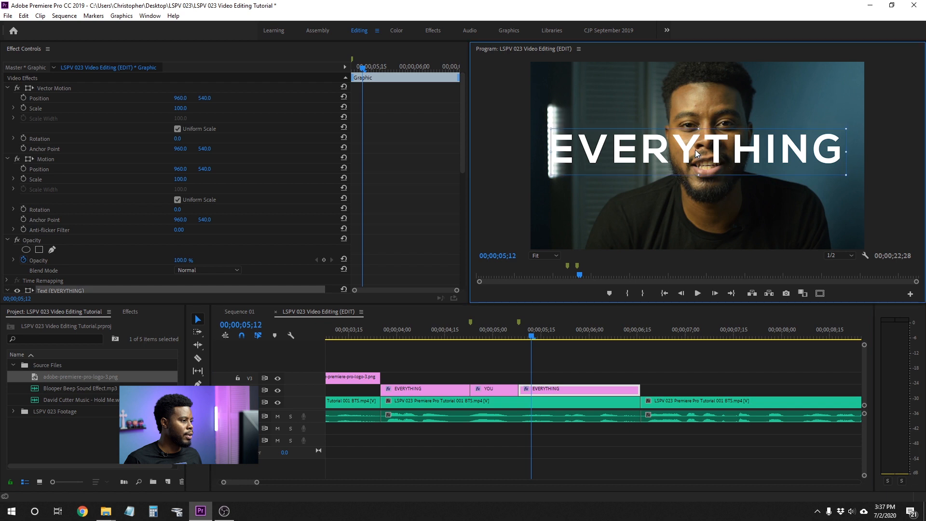
pyautogui.doubleClick(696, 153)
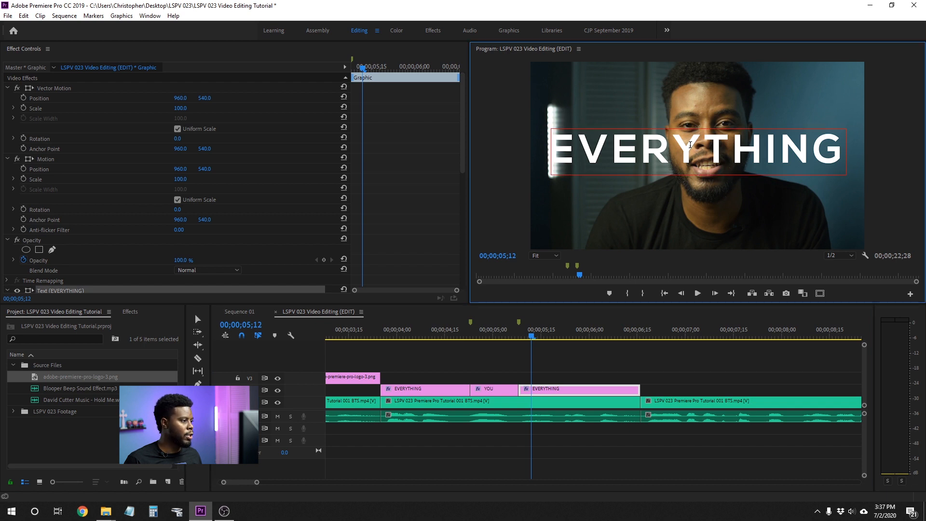
pyautogui.doubleClick(687, 143)
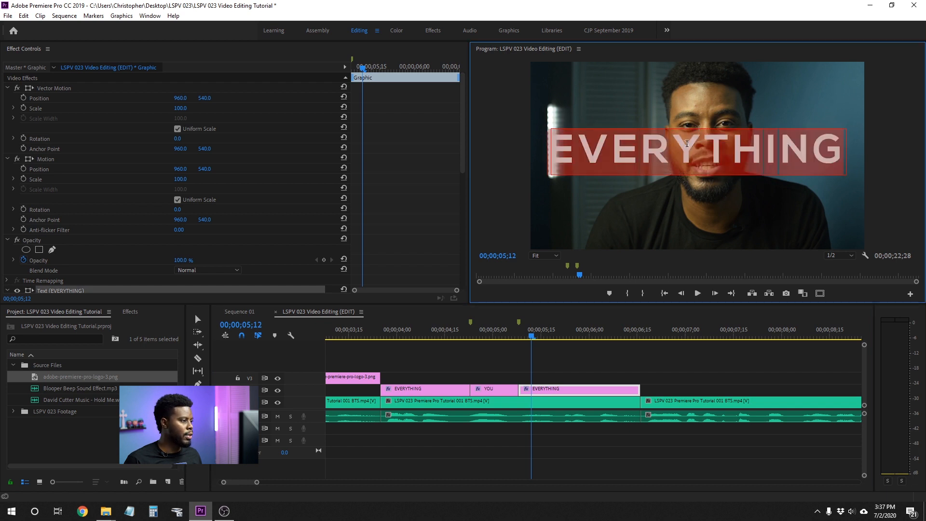
pyautogui.scroll(-3, 306, 148)
pyautogui.scroll(-4, 441, 257)
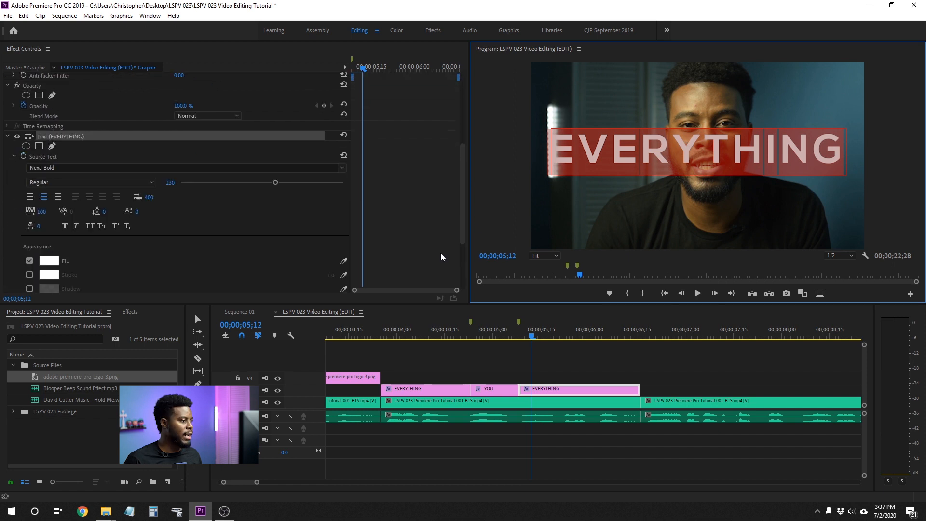
pyautogui.press('BackSpace')
pyautogui.write('YOU')
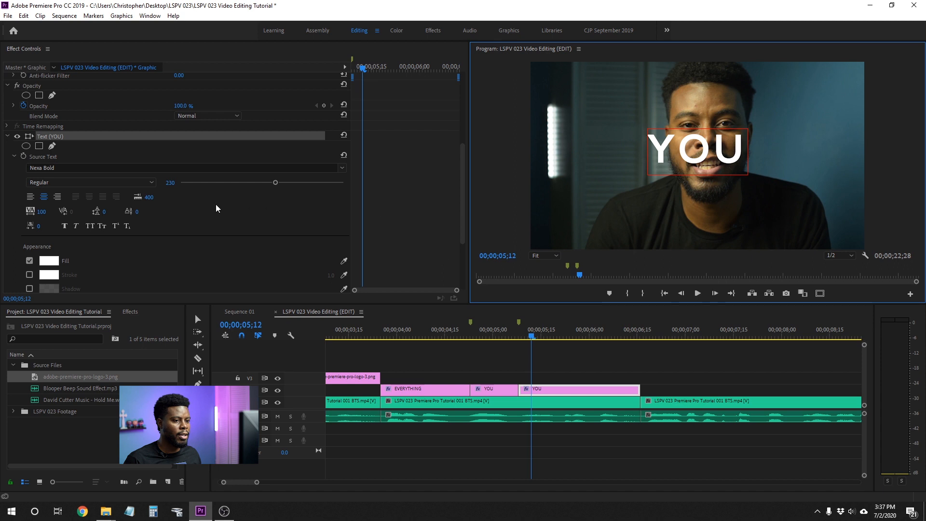
# Set the last text piece's font size to 450
pyautogui.click(170, 184)
pyautogui.write('450')
pyautogui.press('Return')
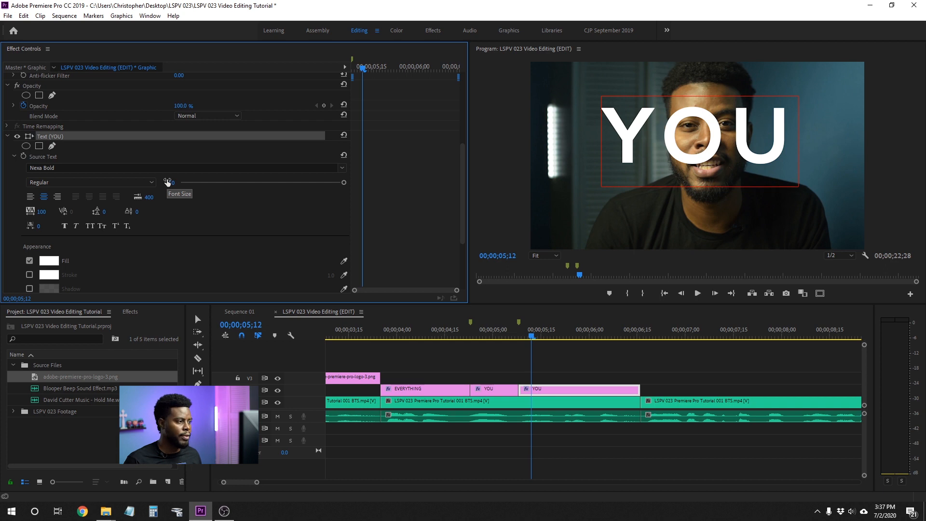
# Move the last text's anchor point to the middle of its letters, centre it in the frame and show the safe margins
pyautogui.press('v')
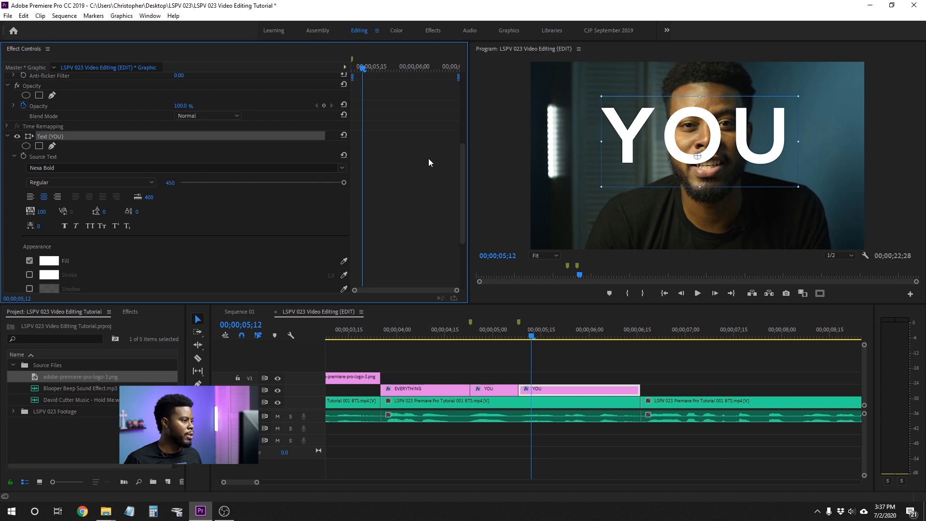
pyautogui.moveTo(698, 160); pyautogui.dragTo(701, 144)
pyautogui.moveTo(712, 125); pyautogui.dragTo(711, 142)
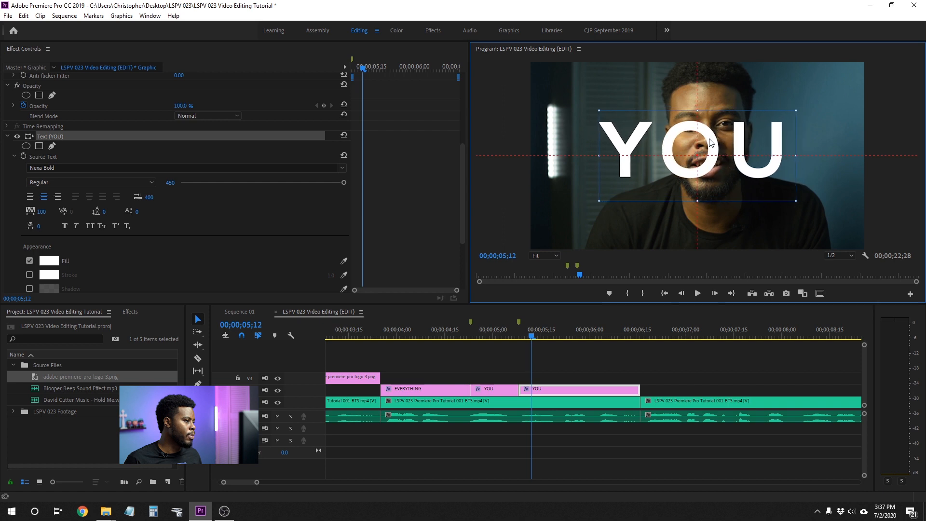
pyautogui.click(821, 294)
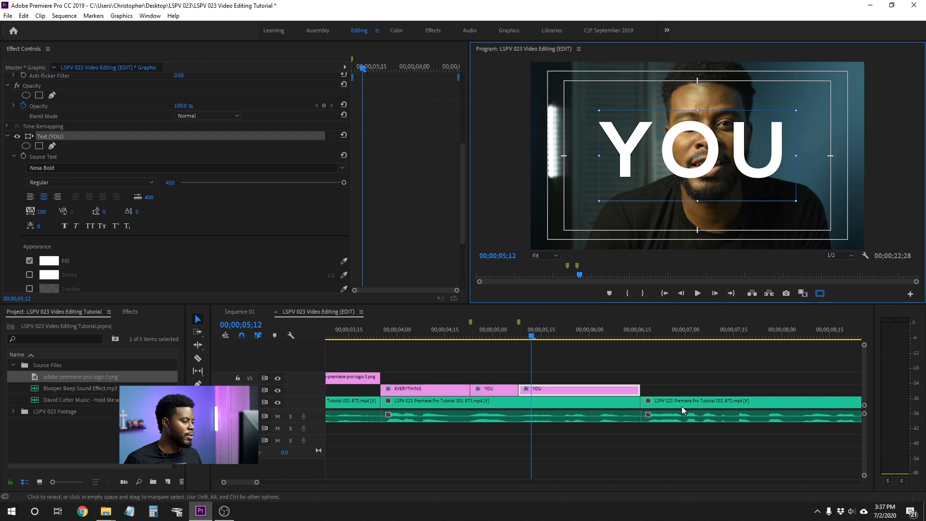
# Play the edit from 00;00;03;22 to check the word graphics against the speech
pyautogui.click(650, 374)
pyautogui.click(375, 340)
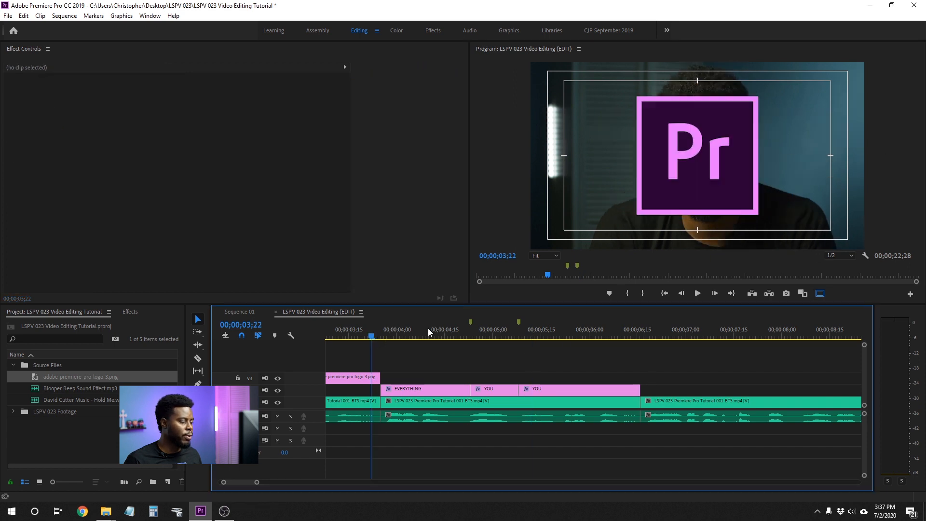
pyautogui.press('space')
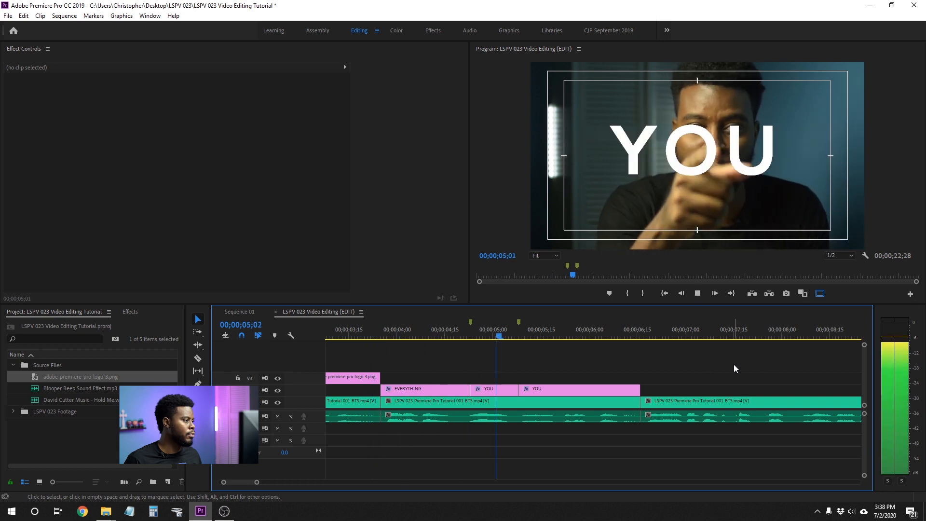
pyautogui.press('space')
# Replace the text in the last YOU piece with NEED
pyautogui.click(495, 334)
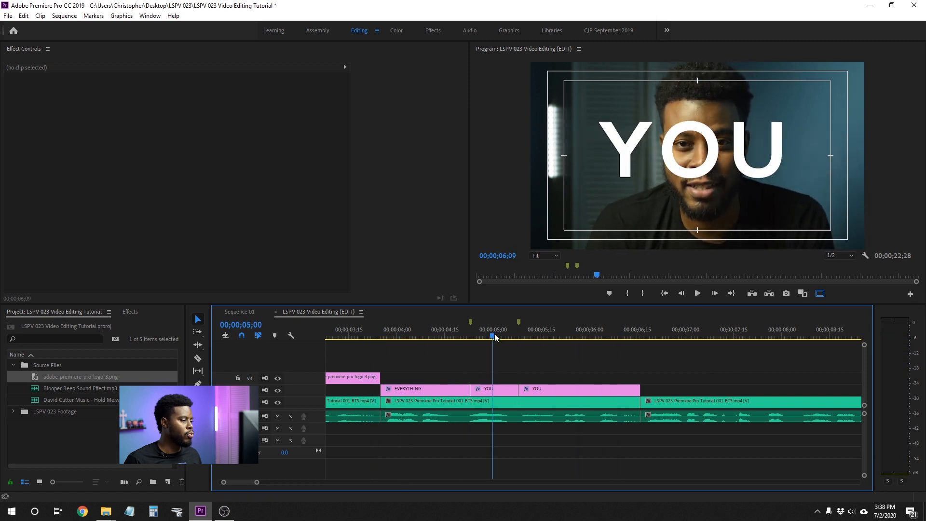
pyautogui.click(526, 333)
pyautogui.click(557, 391)
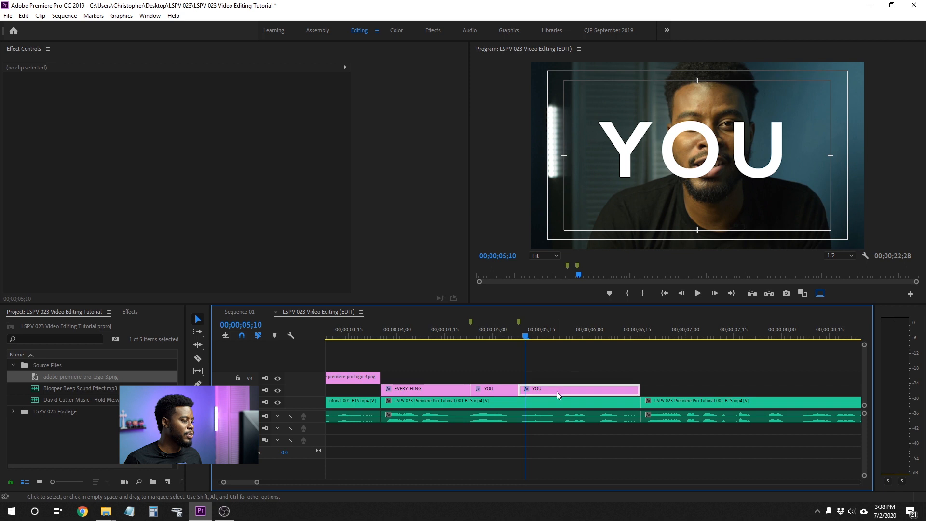
pyautogui.click(685, 147)
pyautogui.doubleClick(685, 146)
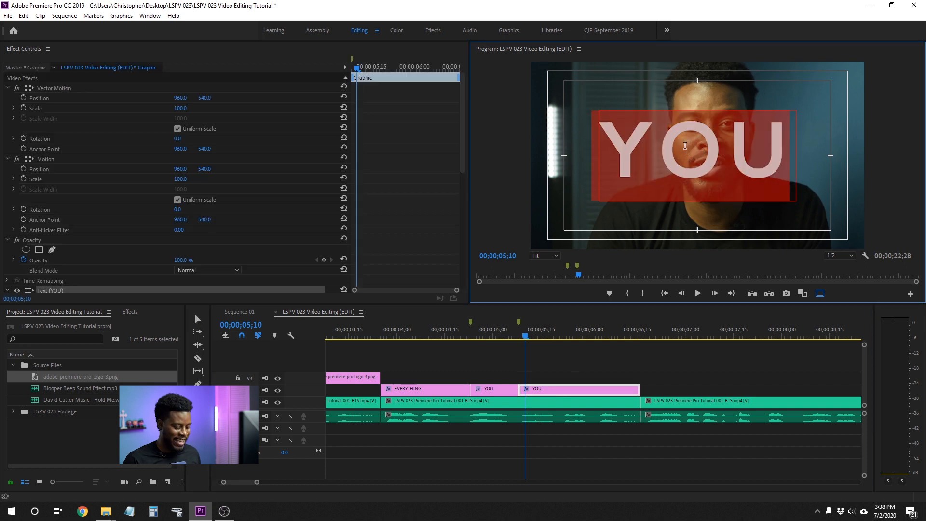
pyautogui.write('NEED')
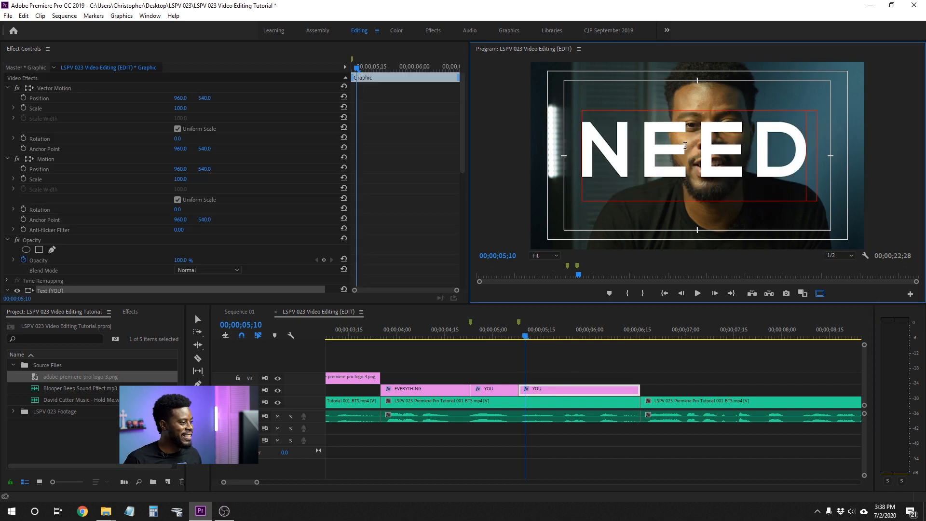
pyautogui.click(589, 371)
# Save the project and play the word graphics from 00;00;03;25 to check their timing
pyautogui.moveTo(462, 340); pyautogui.dragTo(385, 347)
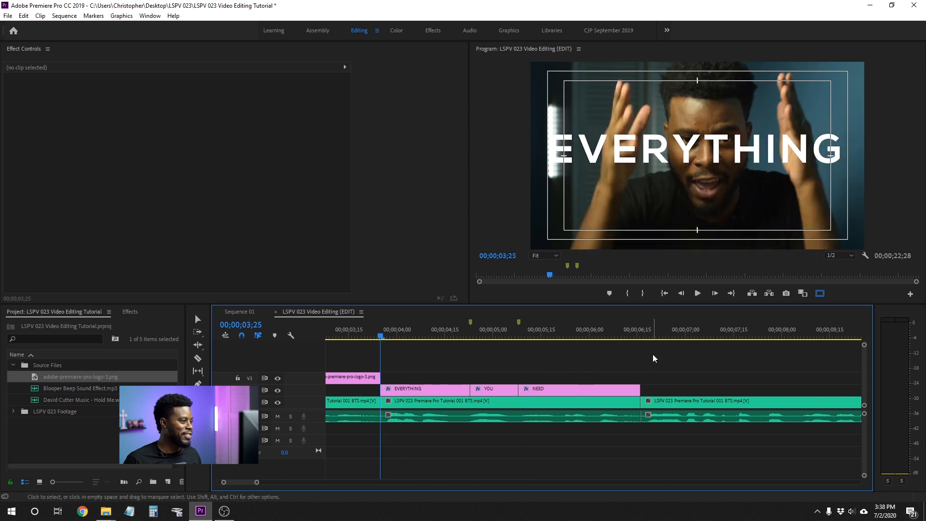
pyautogui.hotkey('ctrl', 's')
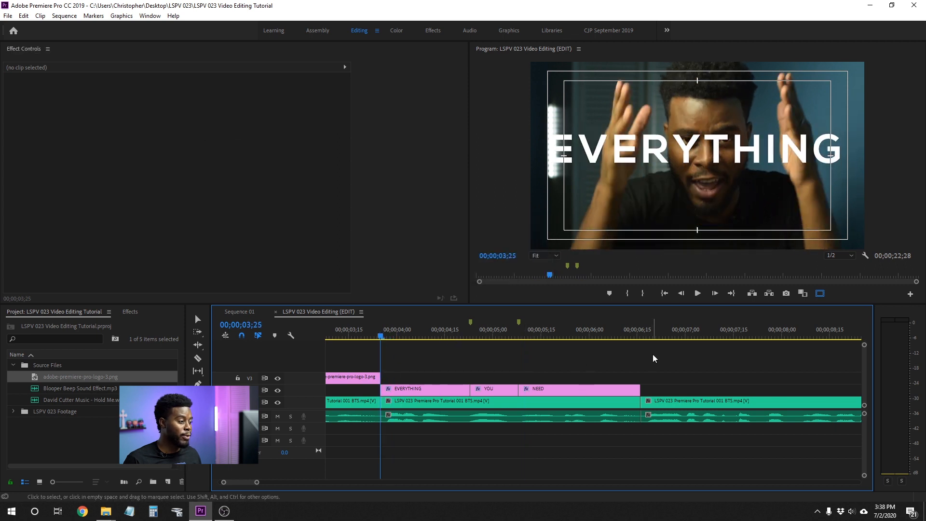
pyautogui.press('space')
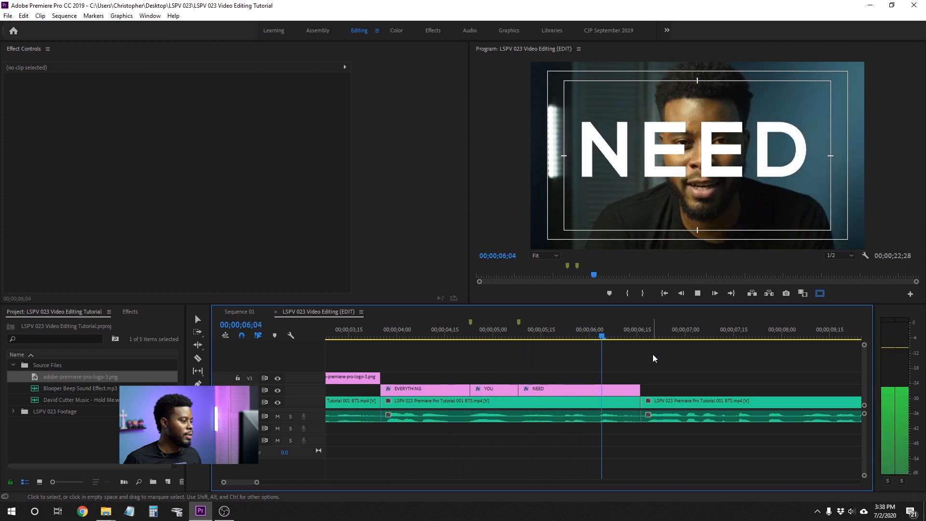
pyautogui.press('space')
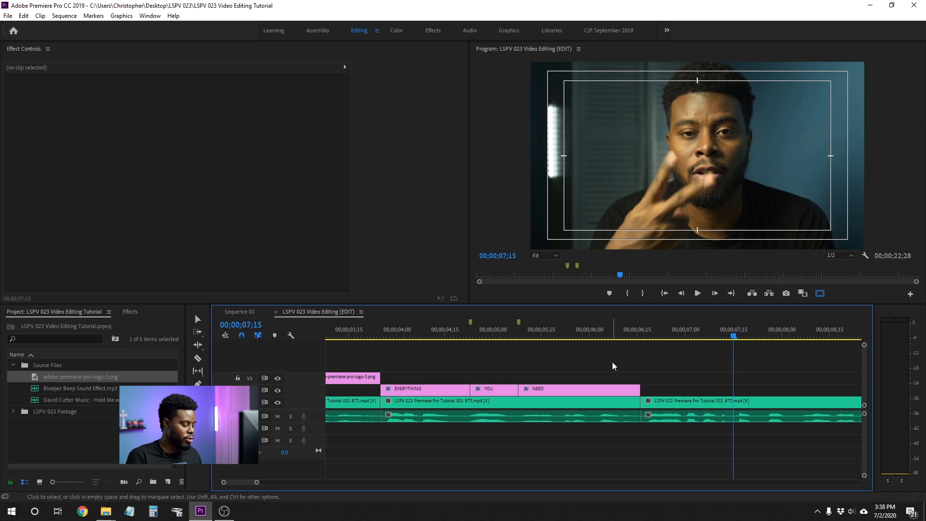
# Play the whole edit from its start to review the logo and word graphics in context
pyautogui.press('-')
pyautogui.press('-')
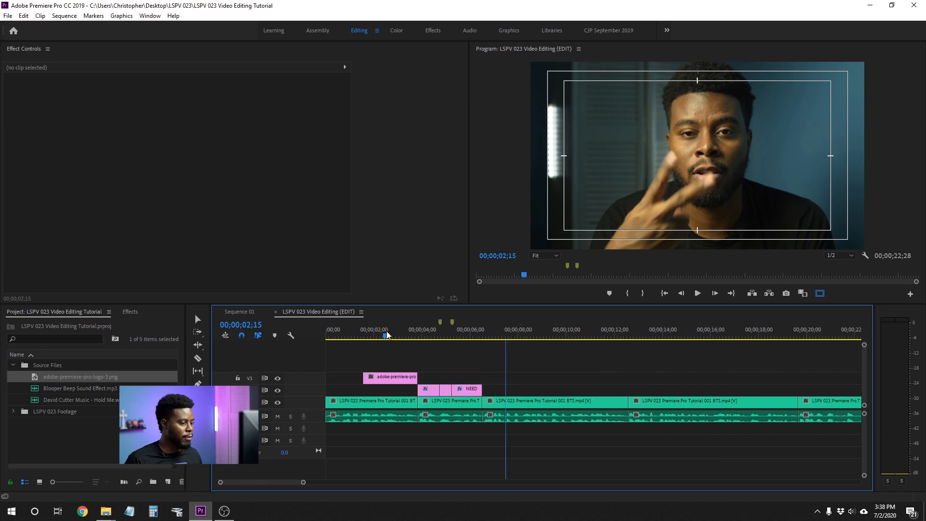
pyautogui.moveTo(387, 332); pyautogui.dragTo(250, 350)
pyautogui.press('space')
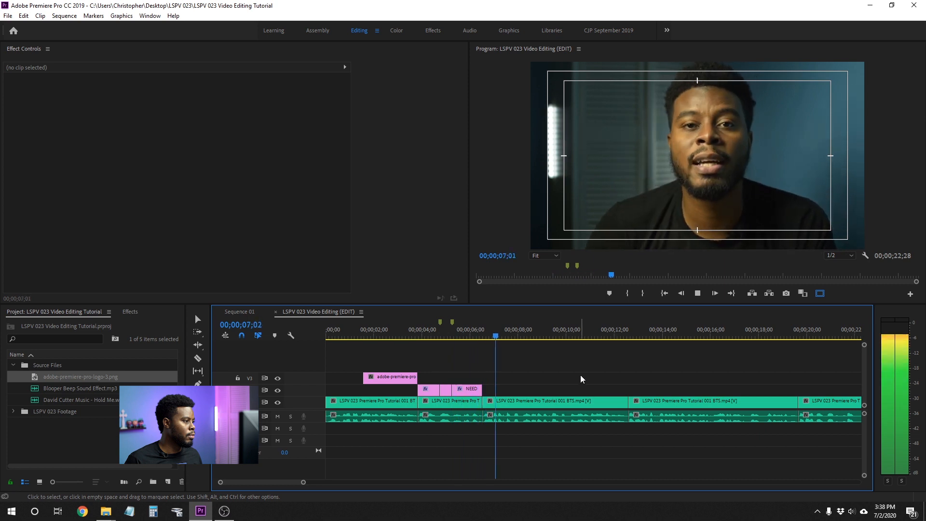
pyautogui.click(394, 334)
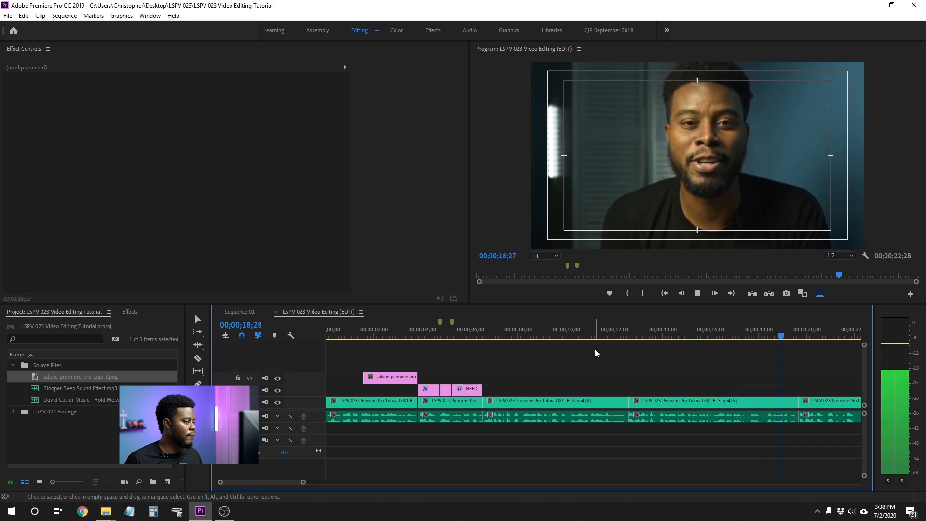
pyautogui.press('space')
# Replay the passage from just before 00;00;17;22 to find where the social media mention falls
pyautogui.click(751, 333)
pyautogui.press('space')
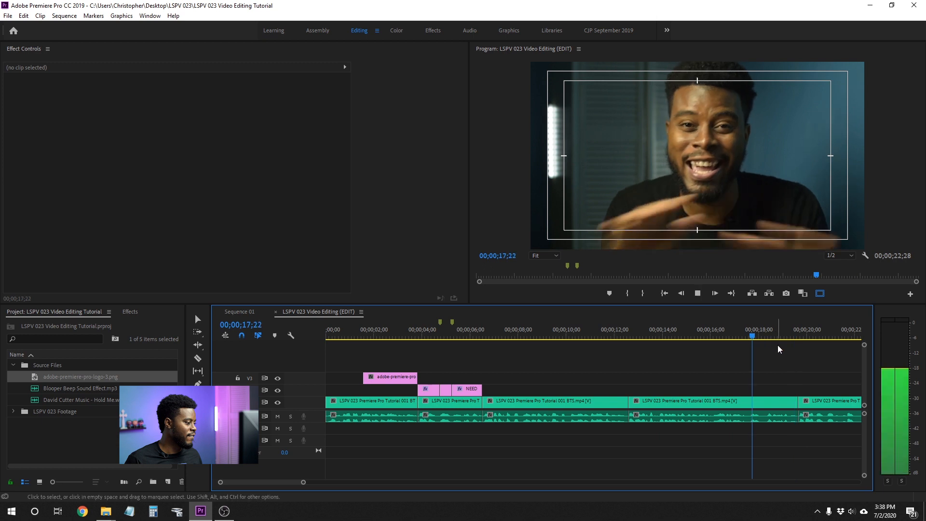
pyautogui.press('space')
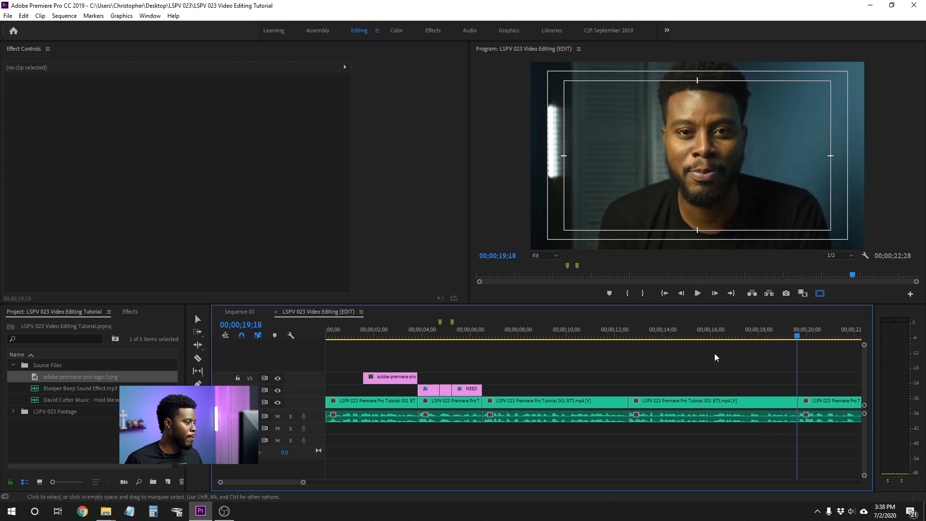
# Import FB_IG_YT_Logo.png from the Desktop into the Source Files bin and place it above the footage at 00;00;18;06
pyautogui.click(764, 337)
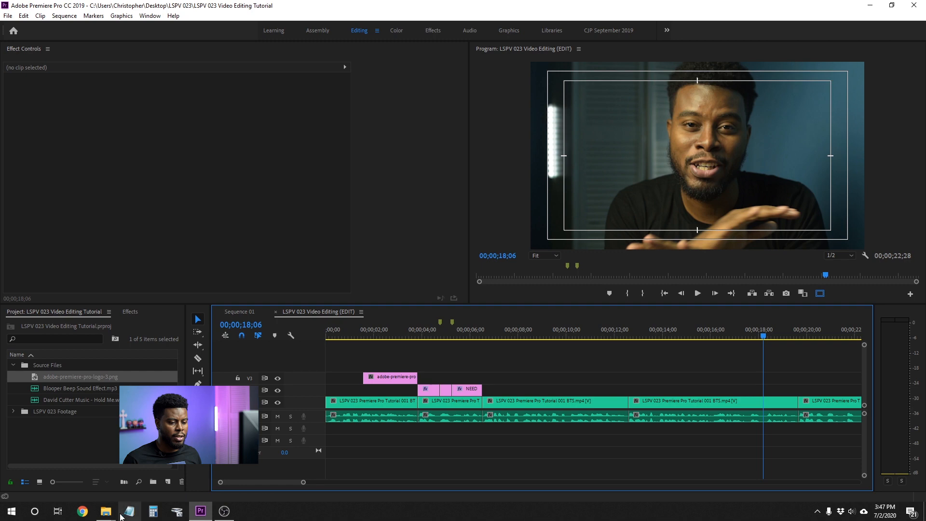
pyautogui.click(106, 511)
pyautogui.click(164, 487)
pyautogui.moveTo(679, 267); pyautogui.dragTo(50, 366)
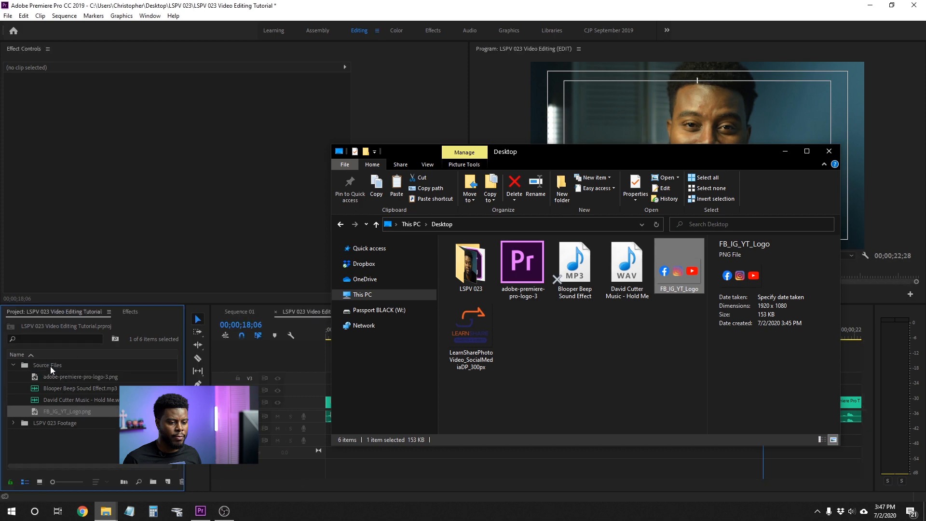
pyautogui.click(785, 152)
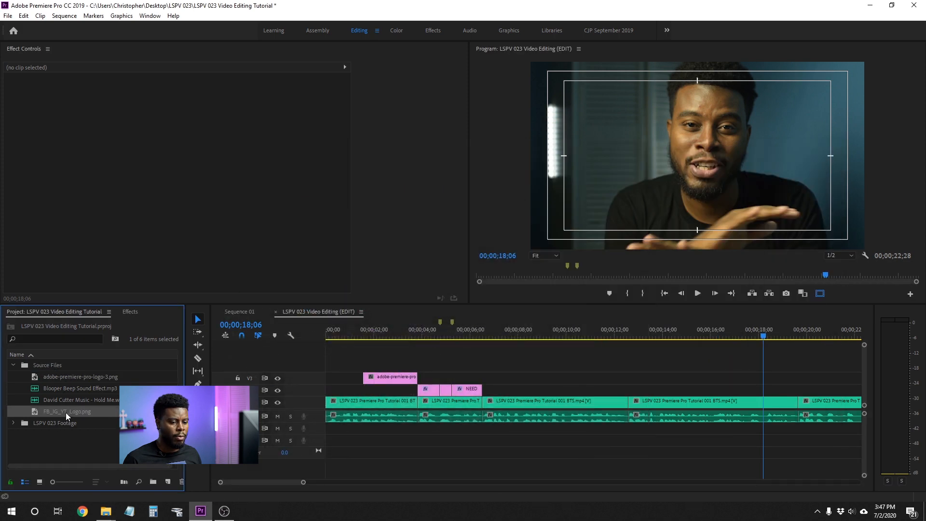
pyautogui.moveTo(66, 413); pyautogui.dragTo(767, 390)
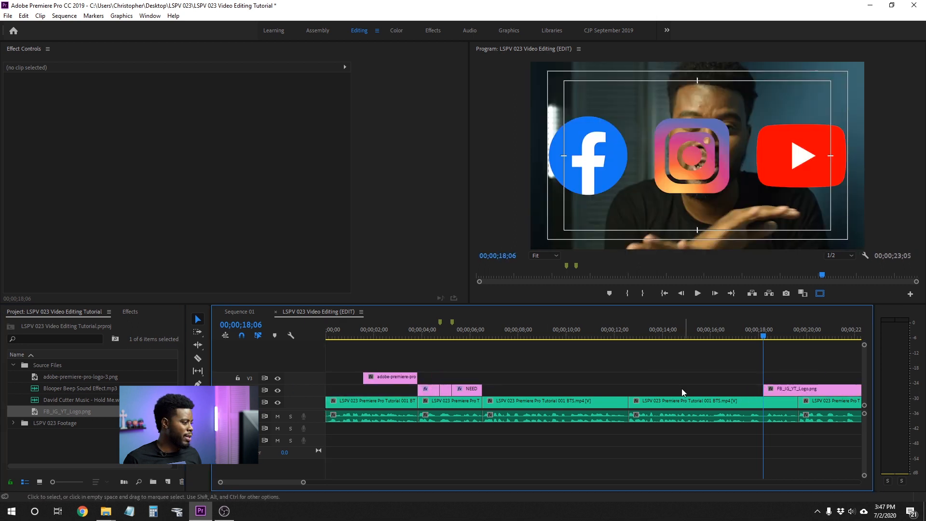
# Play the end of the edit to check the social media logo image's timing against the speech
pyautogui.scroll(-5, 696, 387)
pyautogui.click(569, 329)
pyautogui.press('space')
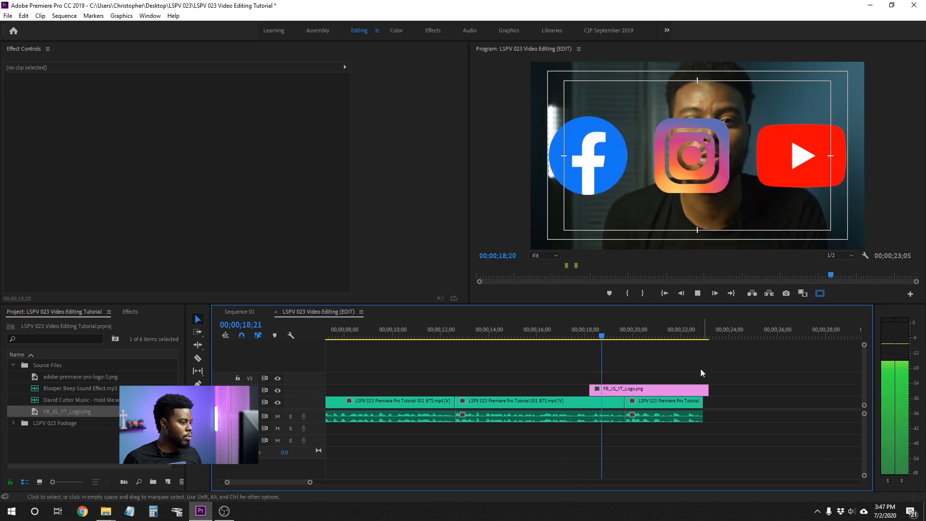
pyautogui.press('space')
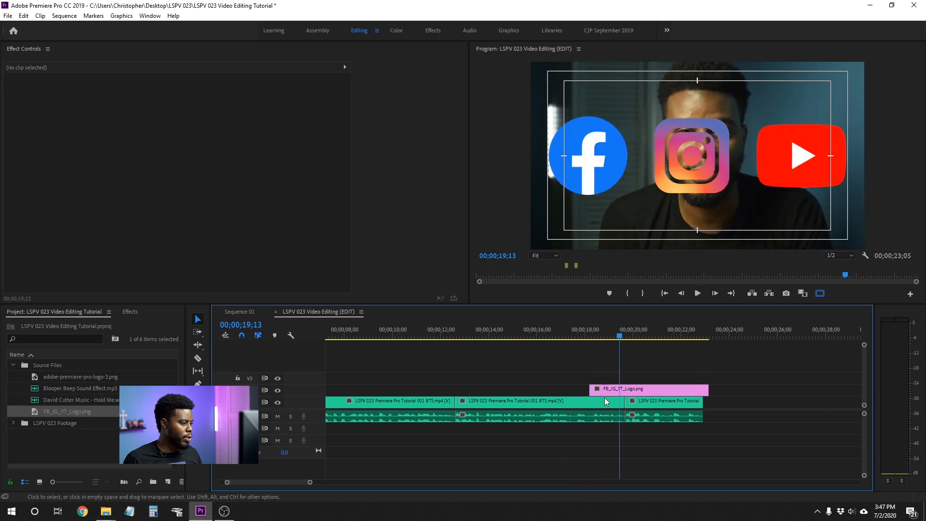
# Move the FB_IG_YT_Logo.png clip slightly earlier, replay the passage, and move the clip a little earlier again with snapping off
pyautogui.moveTo(600, 393); pyautogui.dragTo(594, 392)
pyautogui.click(575, 337)
pyautogui.press('space')
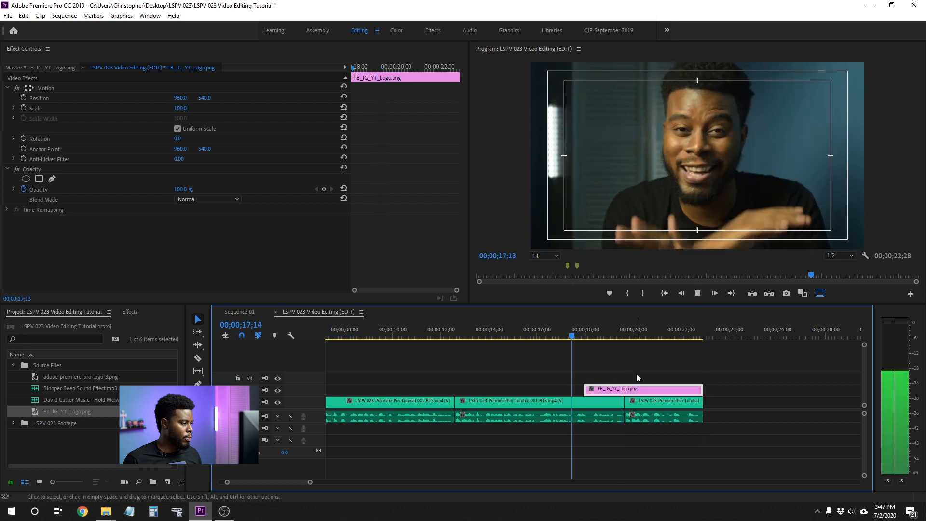
pyautogui.press('space')
pyautogui.moveTo(635, 394); pyautogui.dragTo(627, 393)
# Replay from 00;00;17;07 to check the timing of the FB_IG_YT_Logo.png clip against the speech
pyautogui.click(567, 337)
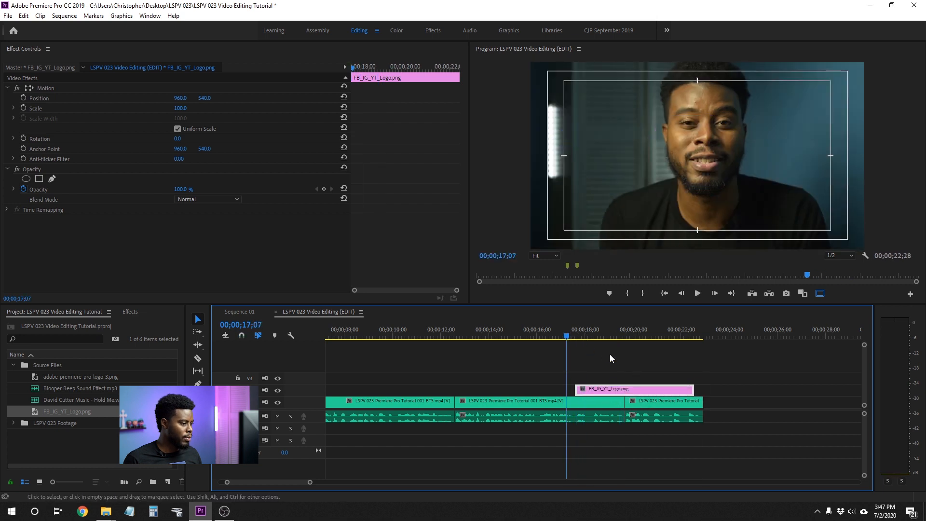
pyautogui.click(604, 356)
pyautogui.press('space')
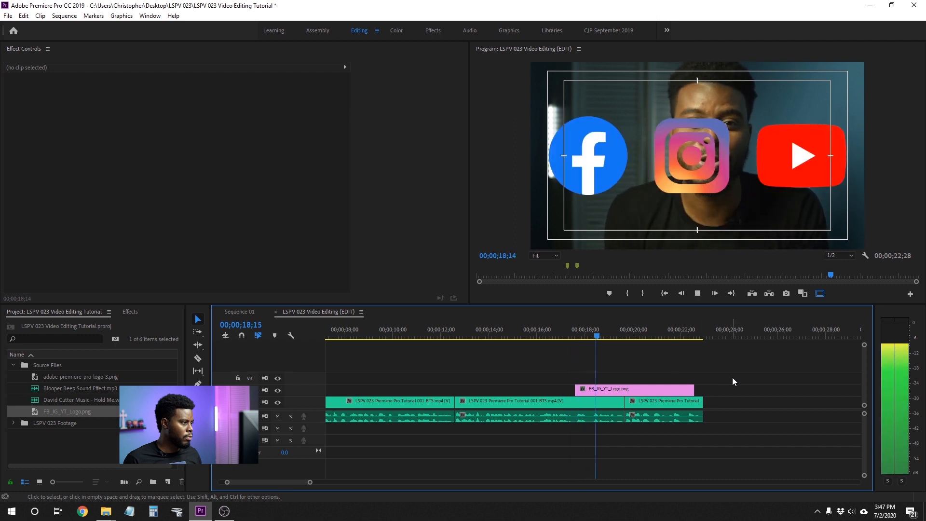
pyautogui.press('space')
# Trim the end of the FB_IG_YT_Logo.png clip to the footage cut just before 00;00;20;00 and save the project
pyautogui.moveTo(694, 391)
pyautogui.mouseDown()
pyautogui.moveTo(647, 394)
pyautogui.moveTo(686, 388)
pyautogui.mouseUp()
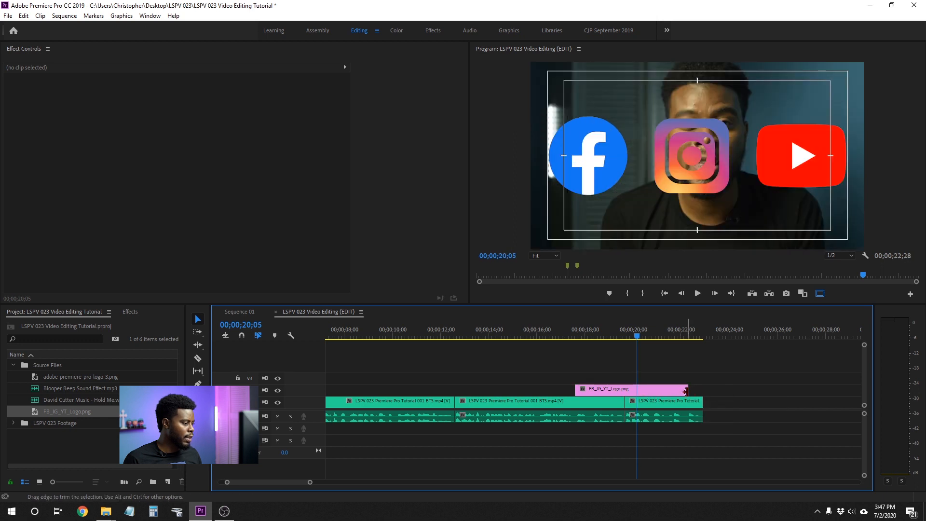
pyautogui.moveTo(687, 390); pyautogui.dragTo(604, 410)
pyautogui.click(901, 452)
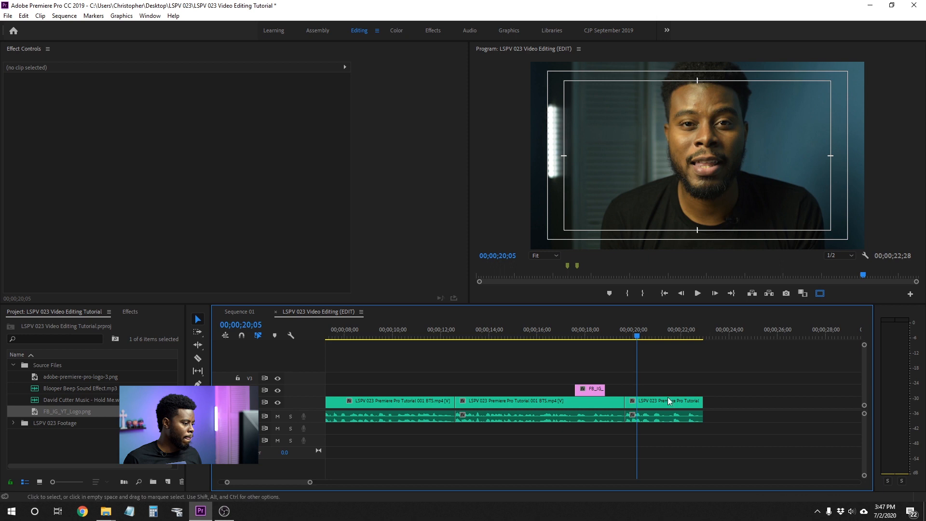
pyautogui.moveTo(603, 391); pyautogui.dragTo(619, 399)
pyautogui.moveTo(619, 392)
pyautogui.mouseDown()
pyautogui.moveTo(603, 394)
pyautogui.moveTo(622, 394)
pyautogui.mouseUp()
pyautogui.hotkey('ctrl', 's')
# Play the end of the edit to review the shortened social media logo image
pyautogui.click(563, 331)
pyautogui.press('space')
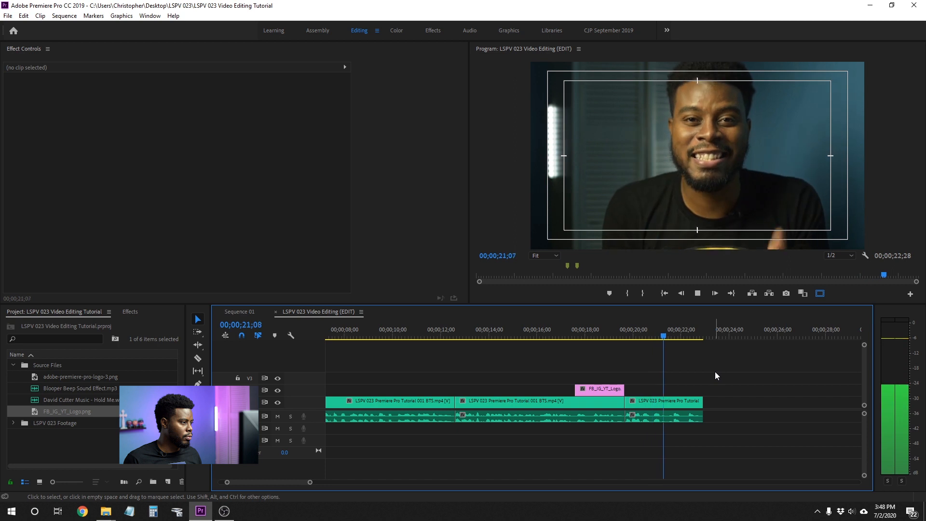
pyautogui.press('space')
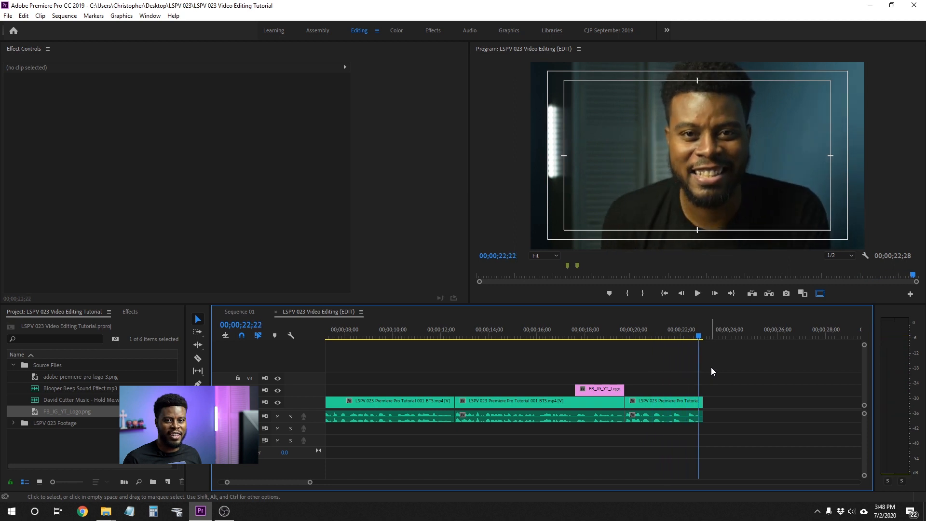
# Review the opening and shorten the adobe-premiere-pro-logo-3.png clip so it ends at about 00;00;02;09
pyautogui.press('-')
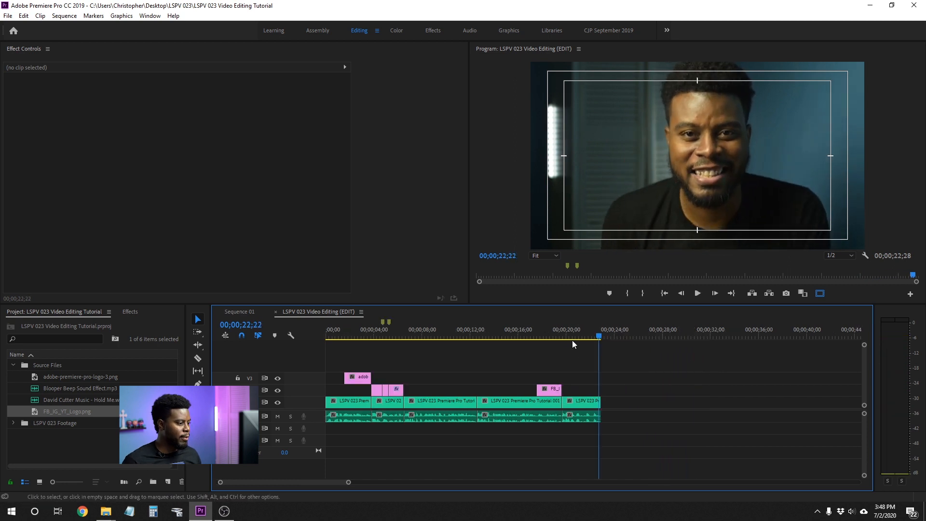
pyautogui.moveTo(559, 336); pyautogui.dragTo(325, 345)
pyautogui.press('space')
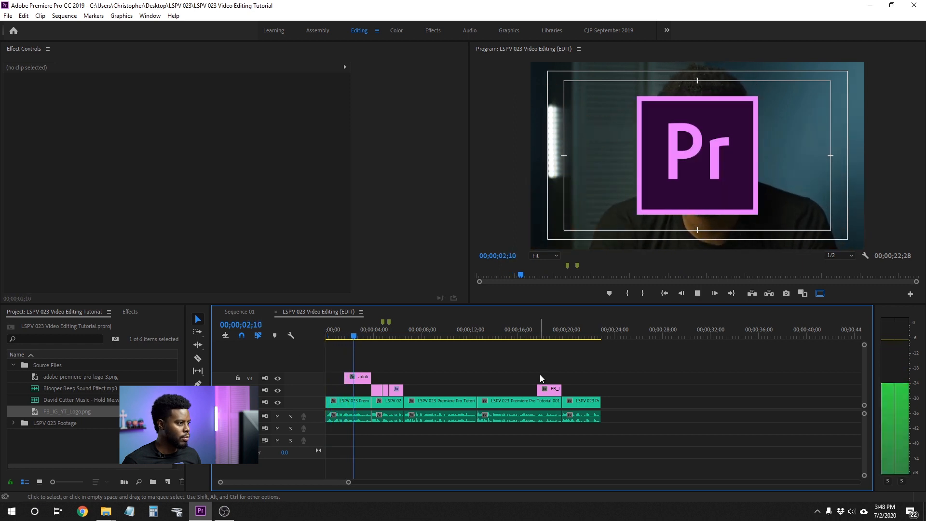
pyautogui.press('space')
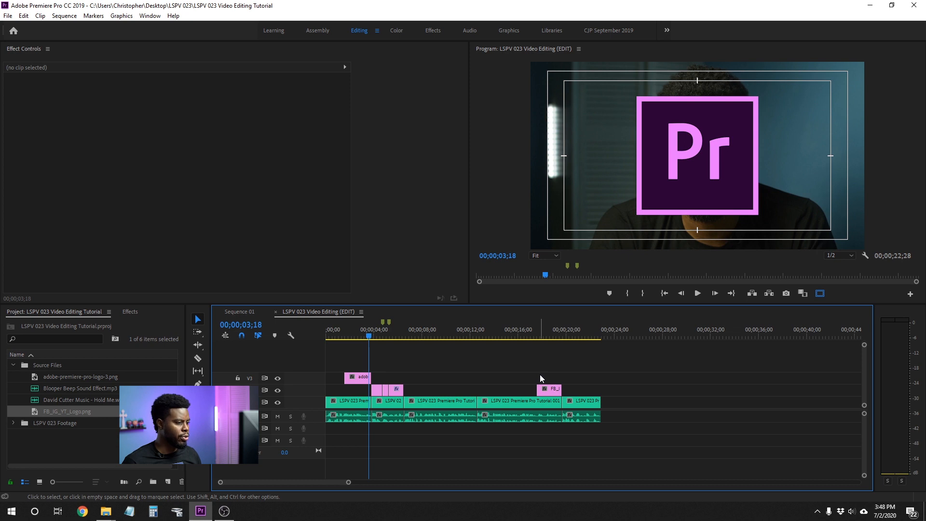
pyautogui.press('=')
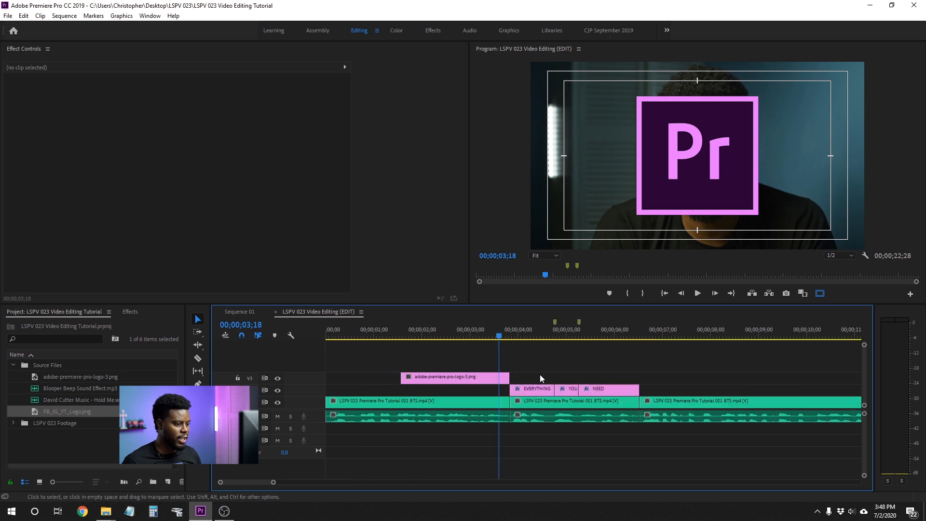
pyautogui.moveTo(420, 330); pyautogui.dragTo(374, 337)
pyautogui.press('space')
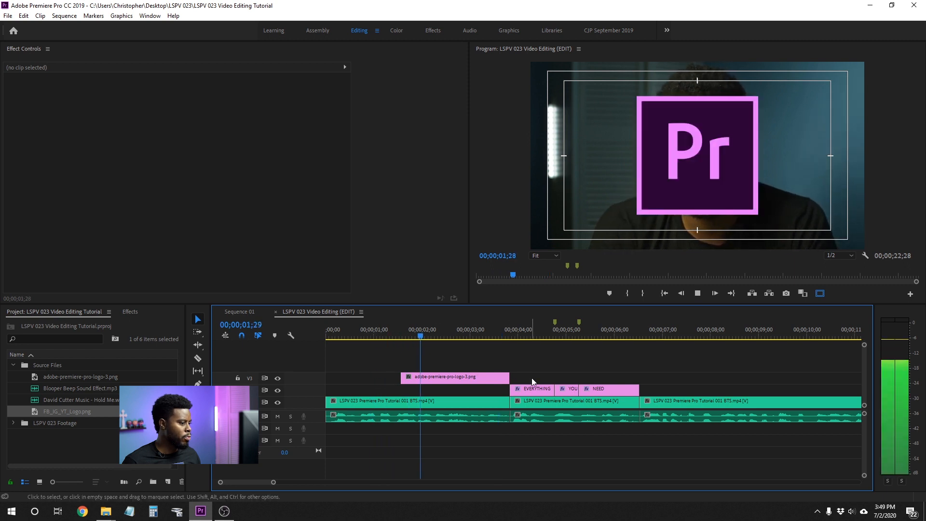
pyautogui.press('space')
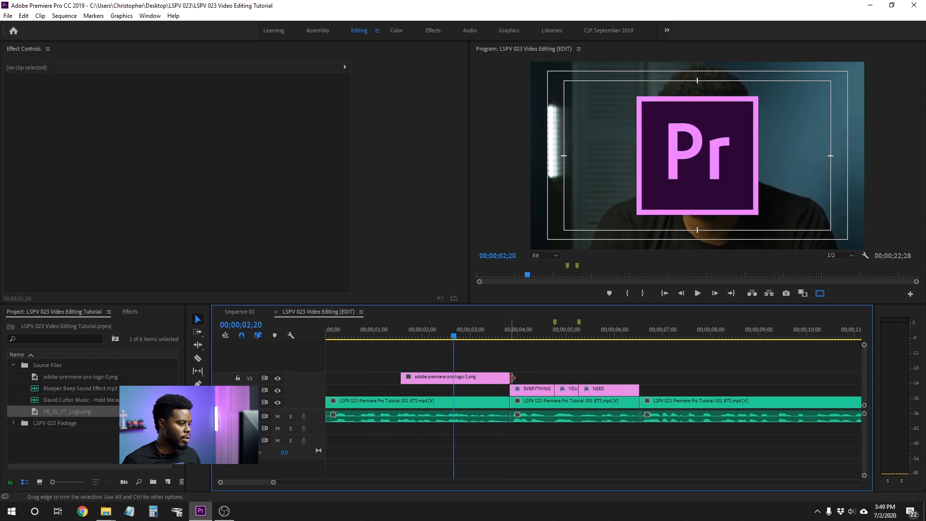
pyautogui.moveTo(501, 379); pyautogui.dragTo(432, 380)
# Replay the opening several times to check the shortened Premiere Pro logo and the word graphics against the speech
pyautogui.moveTo(379, 333); pyautogui.dragTo(342, 332)
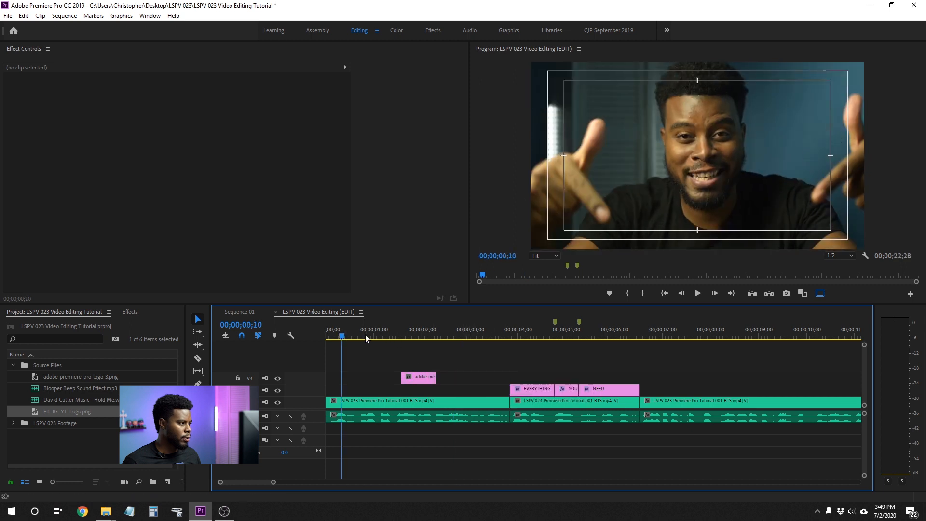
pyautogui.press('space')
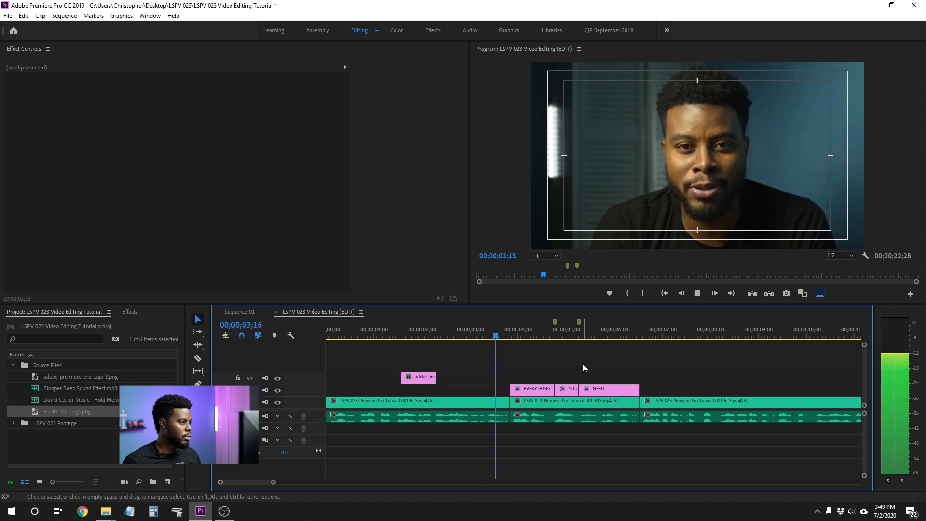
pyautogui.press('space')
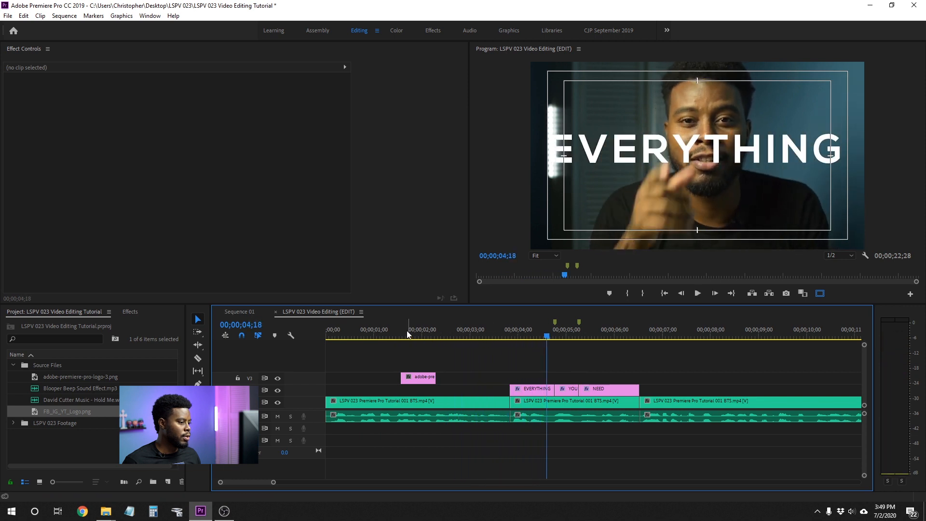
pyautogui.moveTo(411, 333); pyautogui.dragTo(375, 333)
pyautogui.press('space')
pyautogui.press('space')
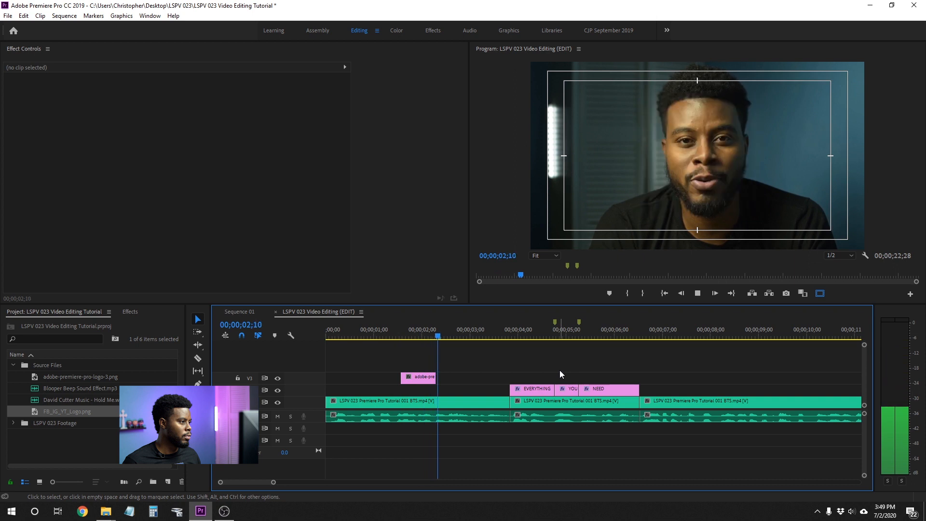
pyautogui.click(398, 337)
pyautogui.press('space')
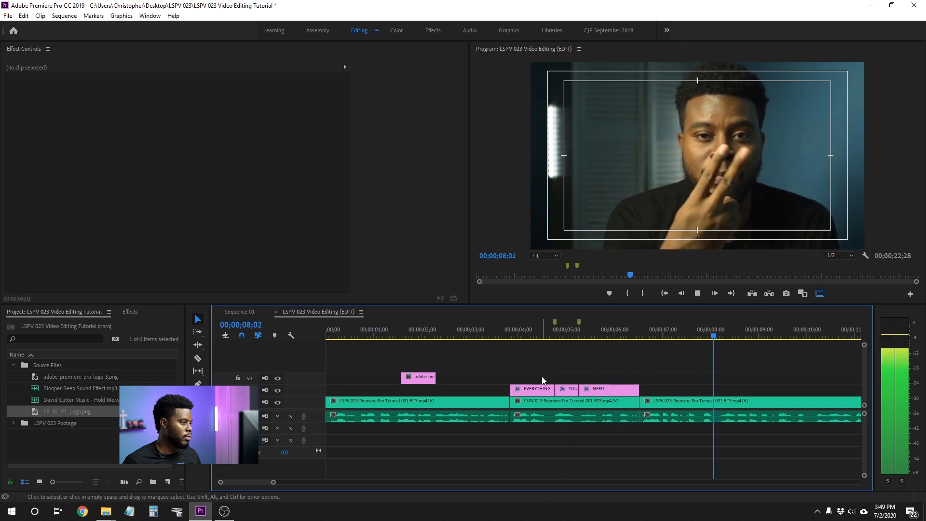
pyautogui.press('space')
# Replay the edit from the start up to 00;00;15;00, saving the project along the way
pyautogui.press('-')
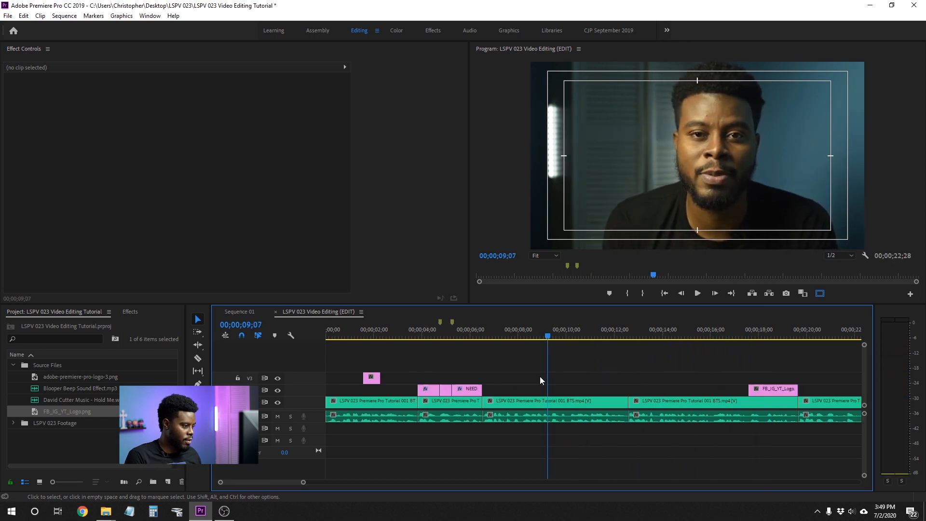
pyautogui.moveTo(424, 337); pyautogui.dragTo(293, 338)
pyautogui.press('space')
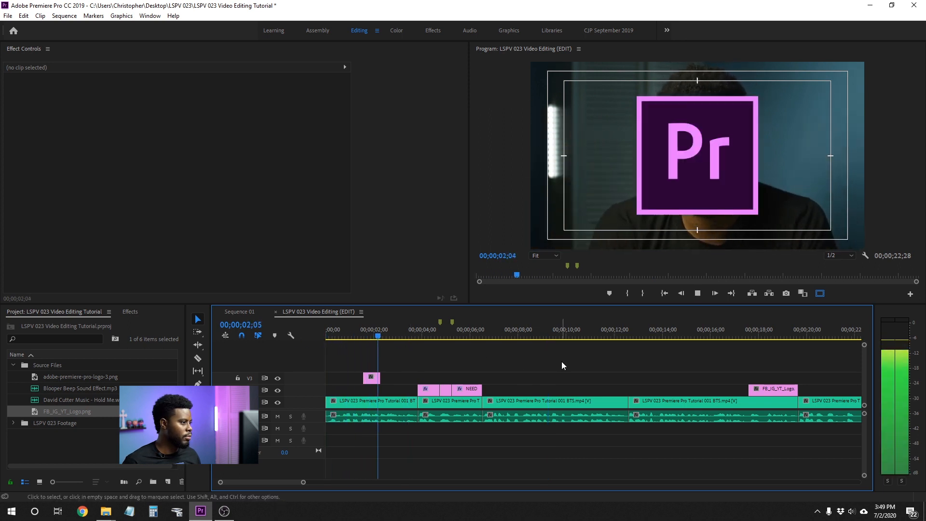
pyautogui.press('space')
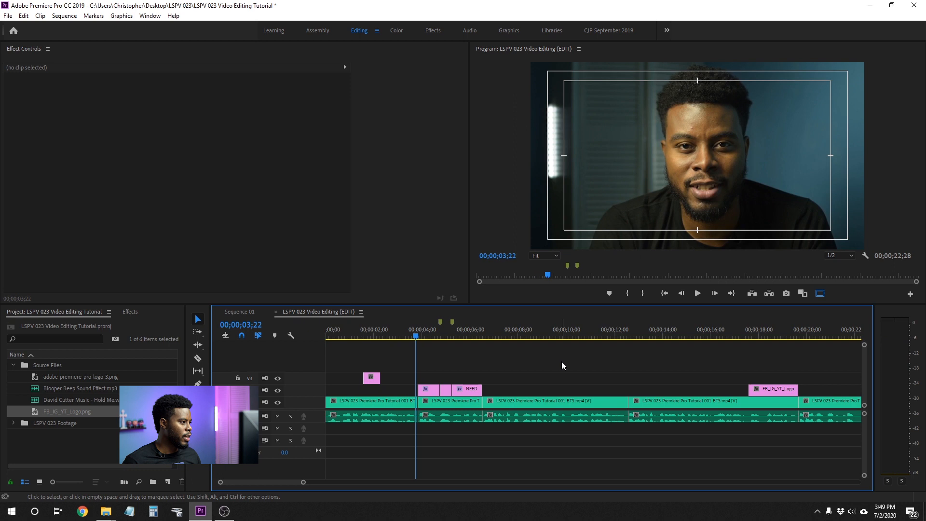
pyautogui.hotkey('ctrl', 's')
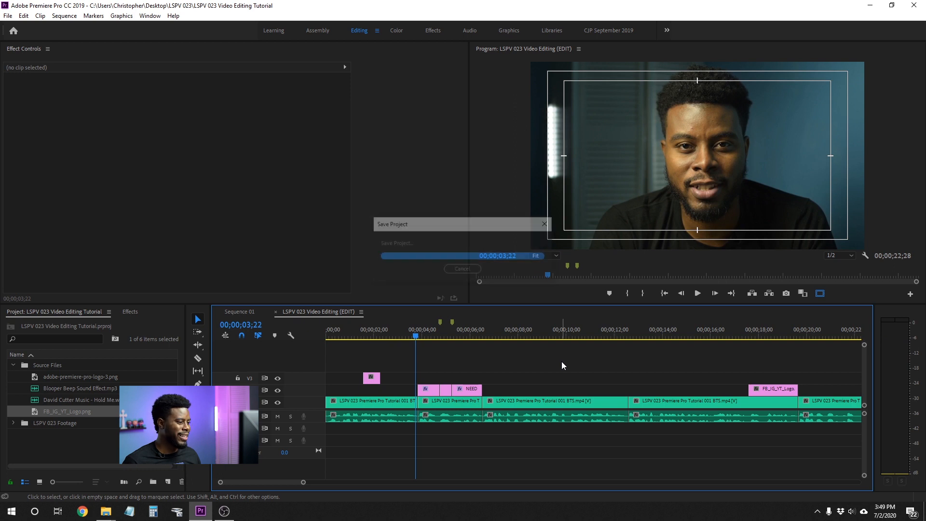
pyautogui.press('space')
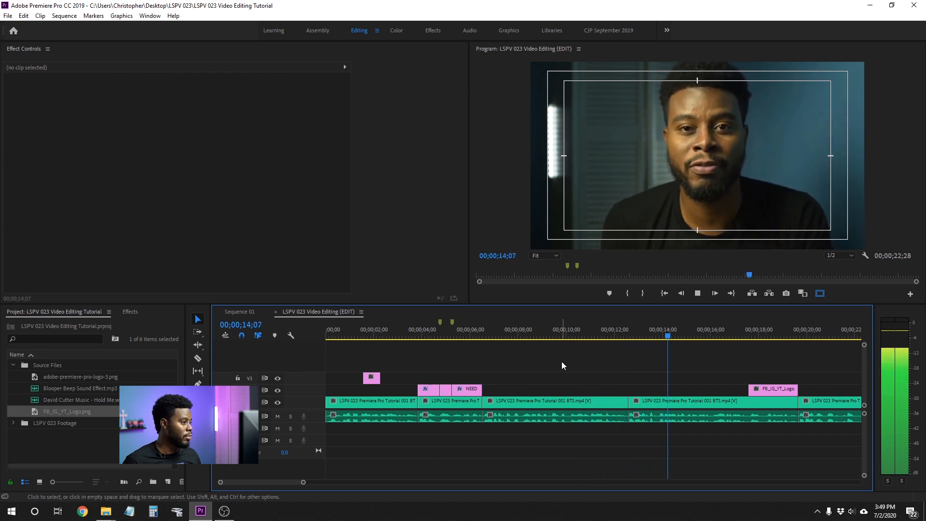
pyautogui.press('space')
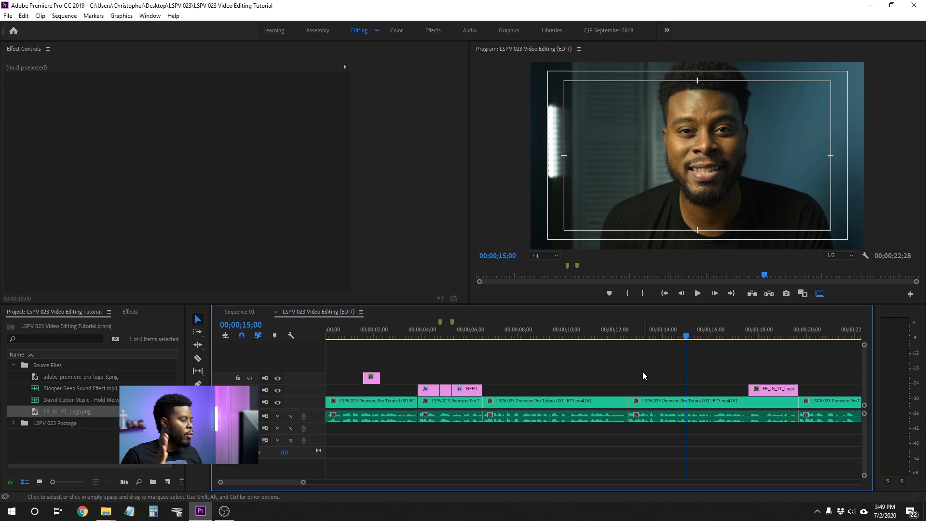
# Enlarge the fourth footage clip, trying a Scale of 115 and settling on 120
pyautogui.click(673, 398)
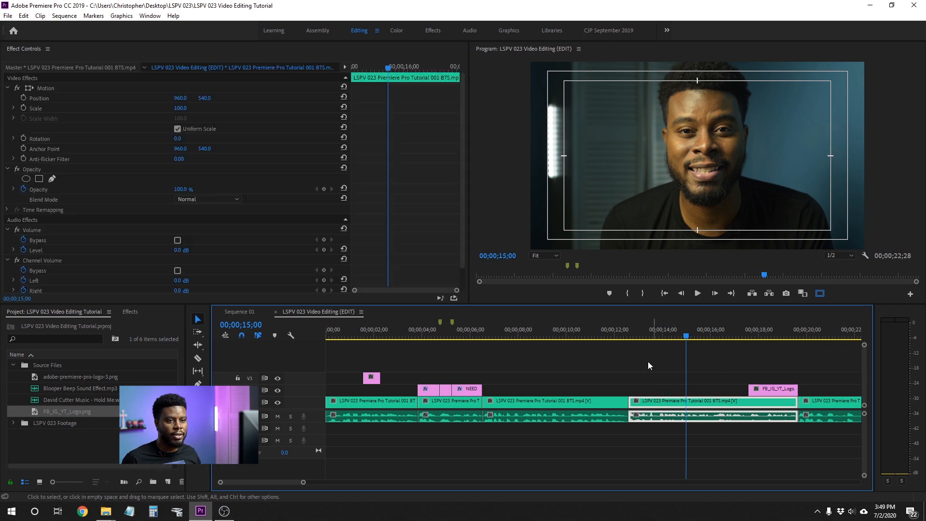
pyautogui.click(48, 88)
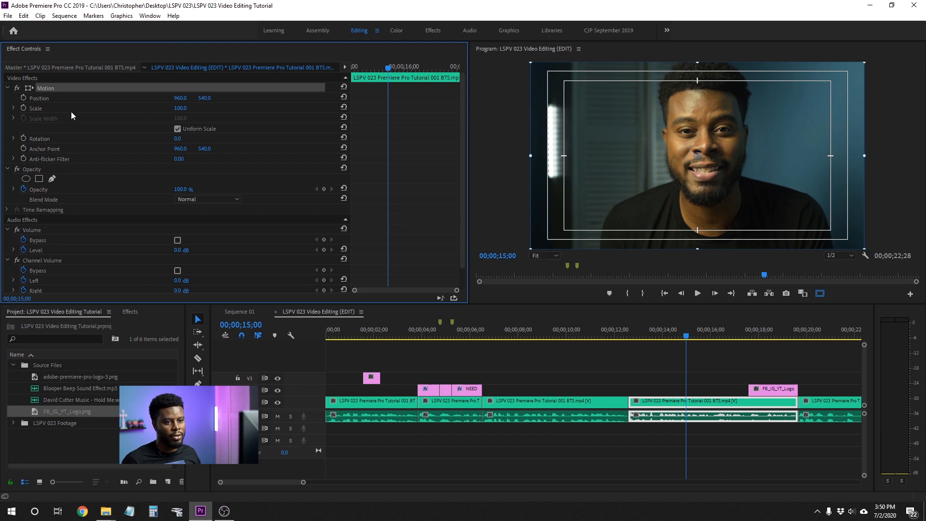
pyautogui.click(47, 110)
pyautogui.click(180, 108)
pyautogui.write('115')
pyautogui.press('Return')
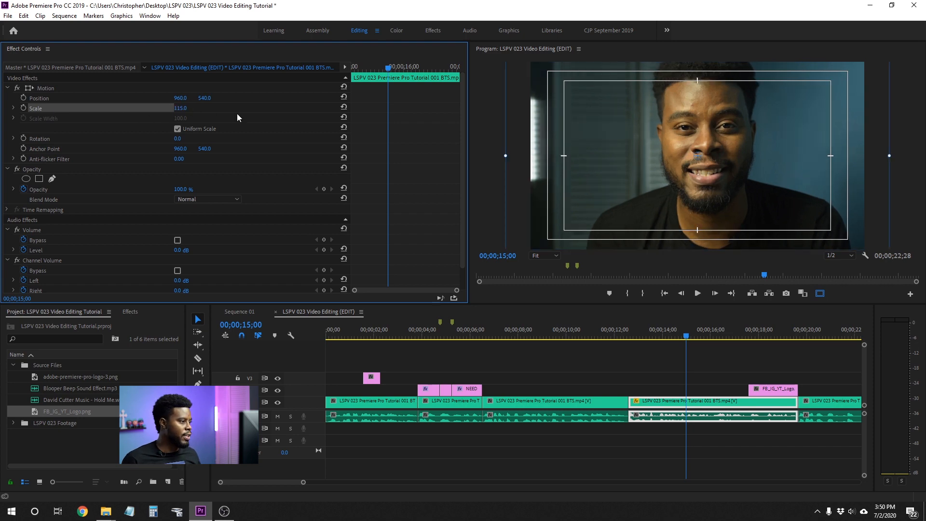
pyautogui.click(181, 108)
pyautogui.write('120')
pyautogui.press('Return')
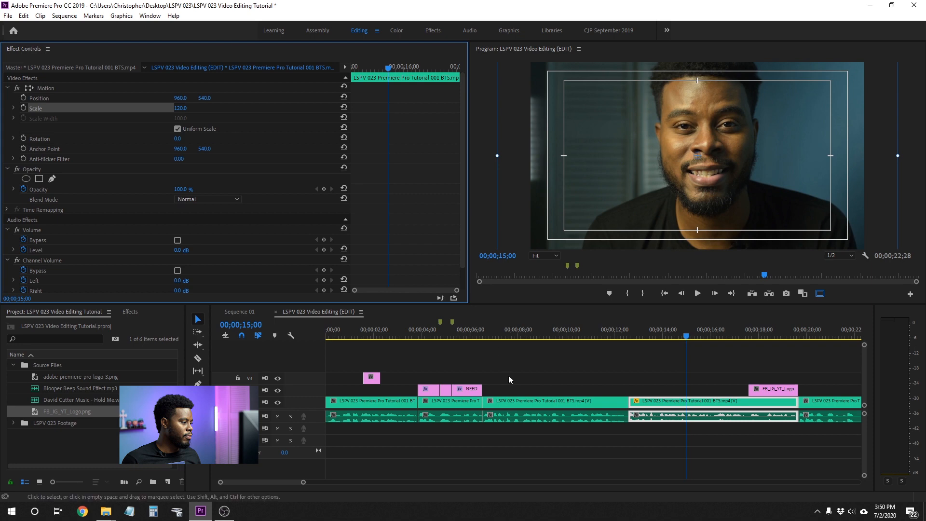
# Play across the cut into the enlarged fourth footage clip to judge the punch-in effect
pyautogui.click(626, 376)
pyautogui.click(564, 329)
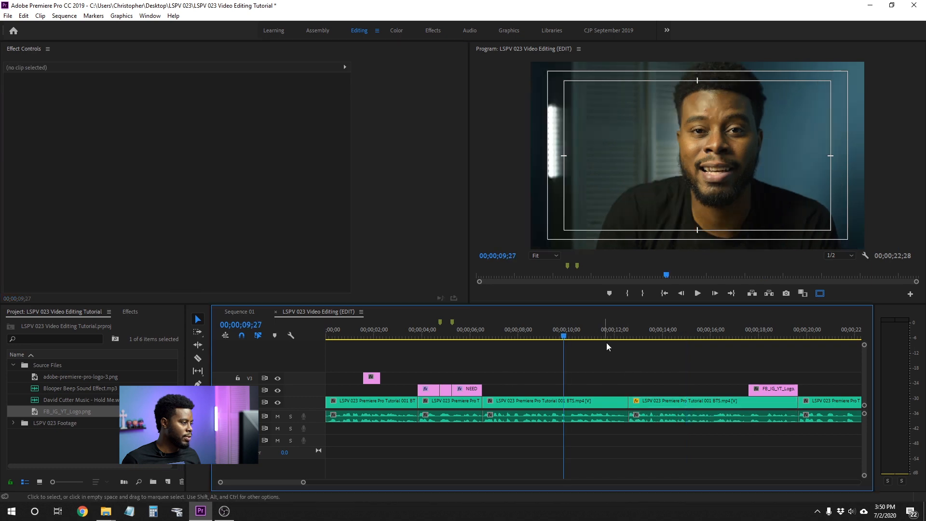
pyautogui.press('space')
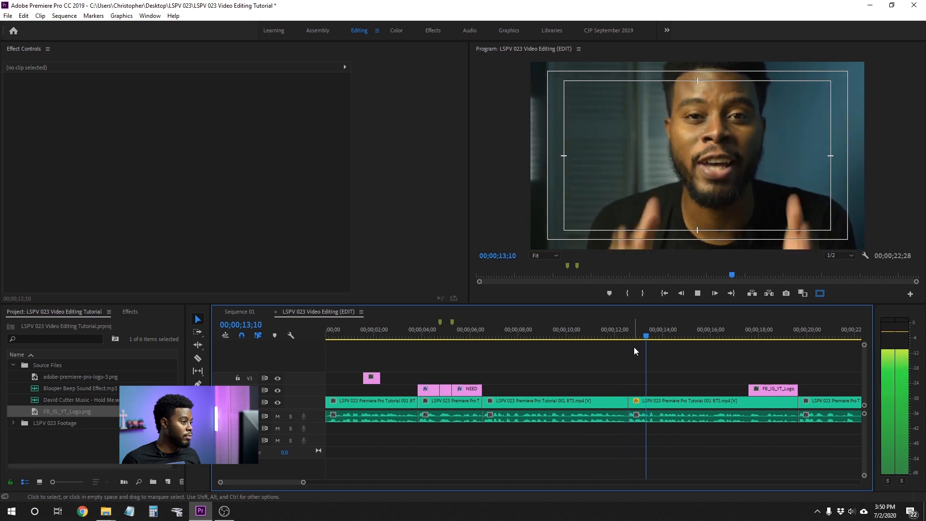
pyautogui.press('space')
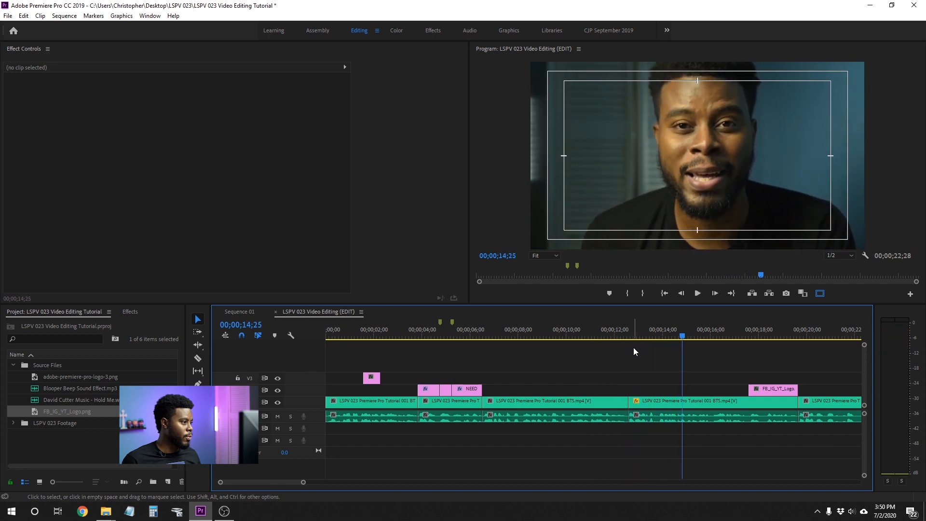
pyautogui.press('space')
pyautogui.click(620, 334)
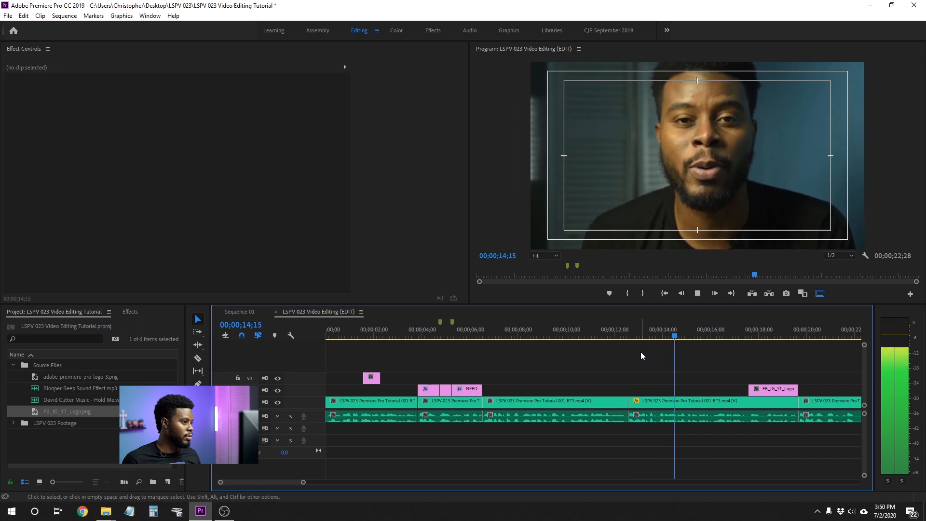
pyautogui.press('space')
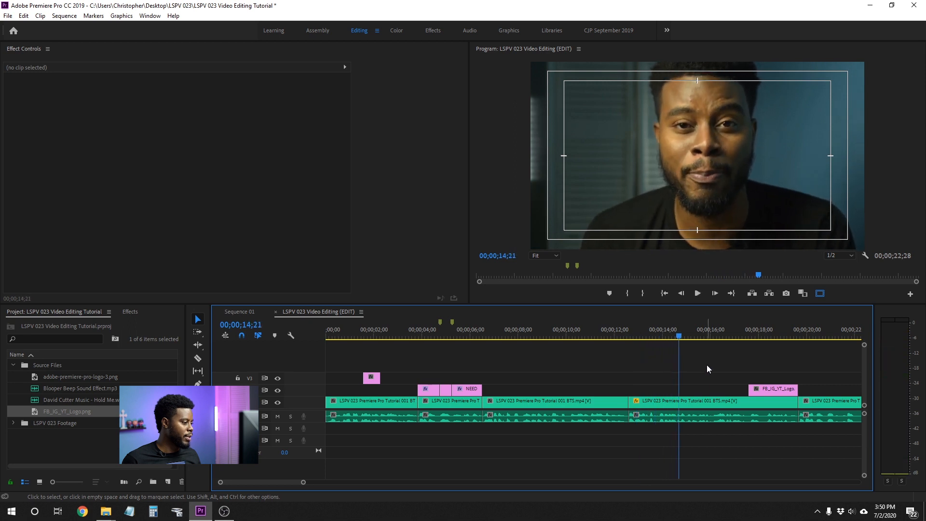
# Recentre the speaker in the enlarged clip by shifting its horizontal Position to 890
pyautogui.click(713, 401)
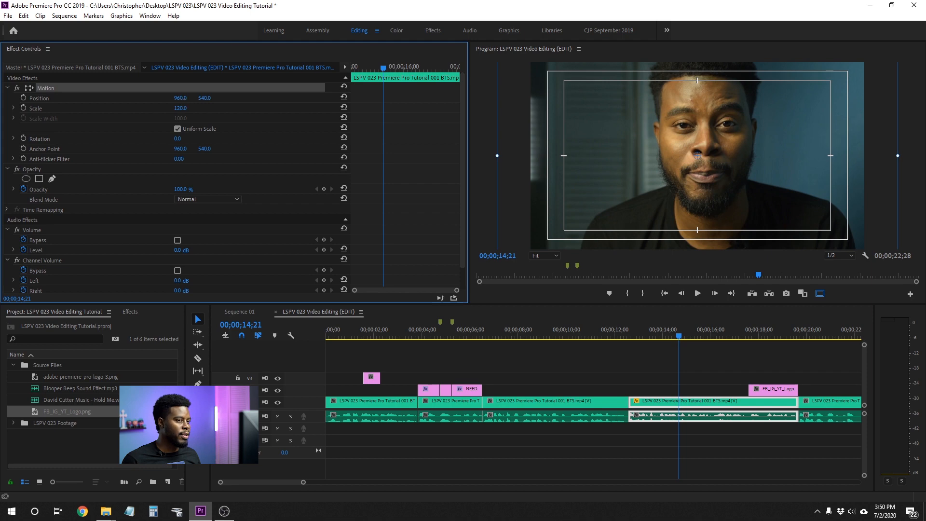
pyautogui.moveTo(698, 155); pyautogui.dragTo(684, 156)
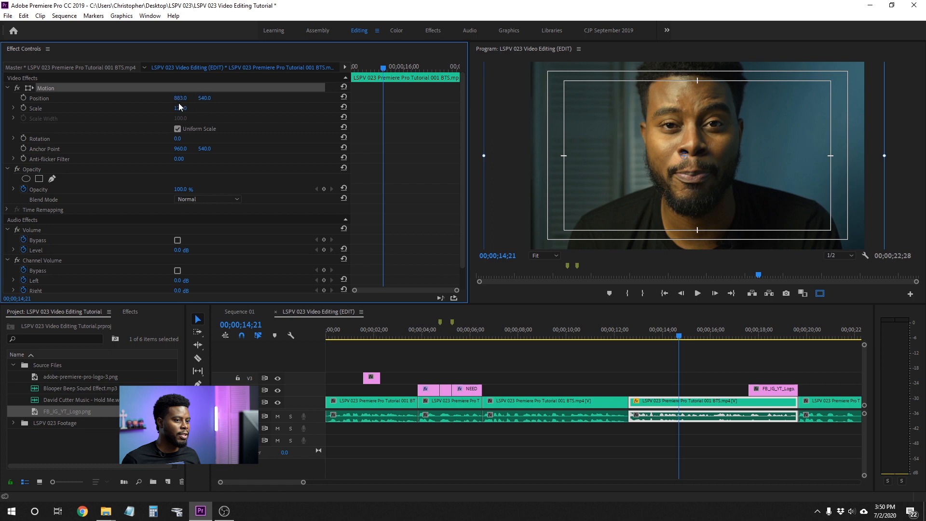
pyautogui.moveTo(180, 98)
pyautogui.mouseDown()
pyautogui.moveTo(127, 98)
pyautogui.moveTo(183, 98)
pyautogui.mouseUp()
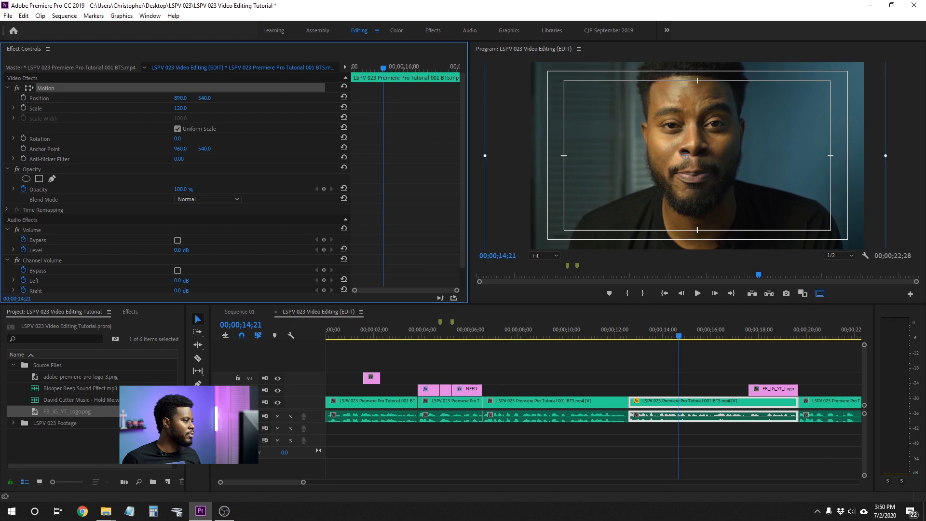
# Lower the speaker in the enlarged fourth footage clip by setting its vertical Position to 600
pyautogui.click(208, 98)
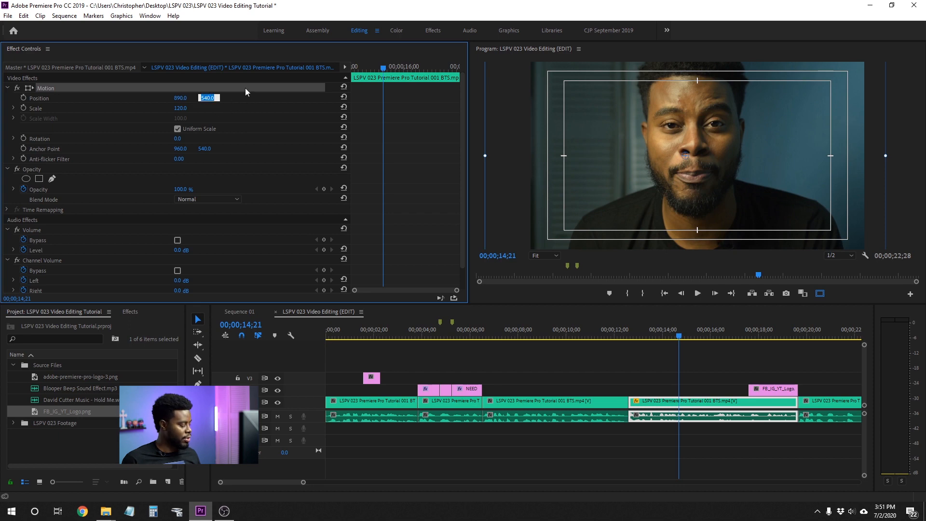
pyautogui.write('600')
pyautogui.press('Return')
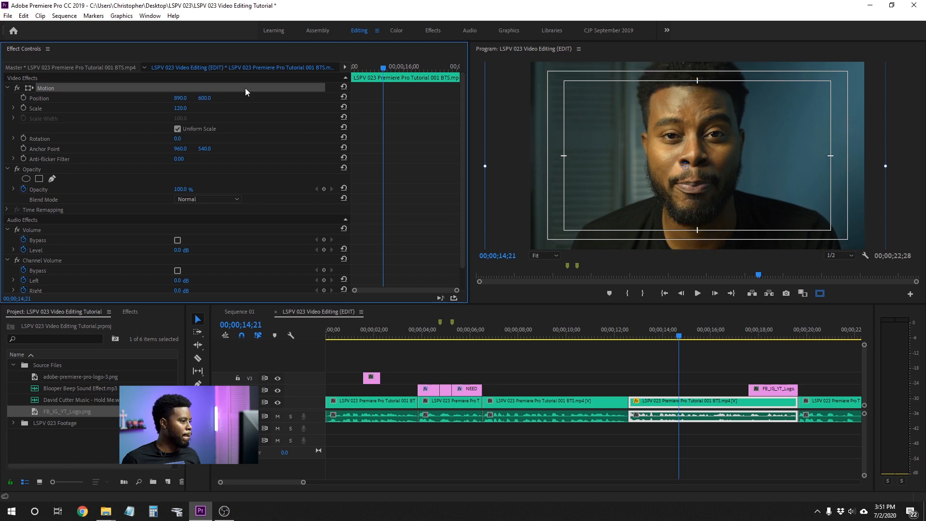
pyautogui.click(632, 362)
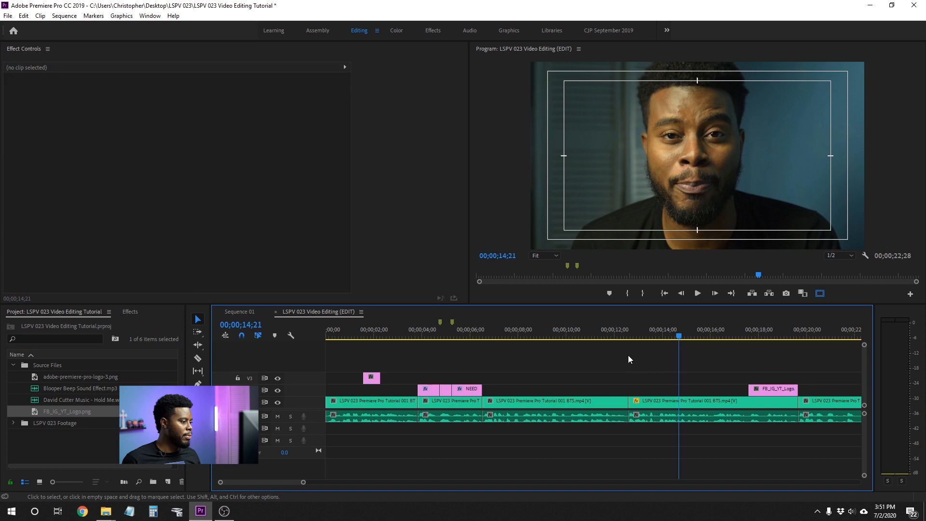
# Save the project and play from 00;00;11;19 through the repositioned punch-in to the end of the social media logos
pyautogui.click(606, 335)
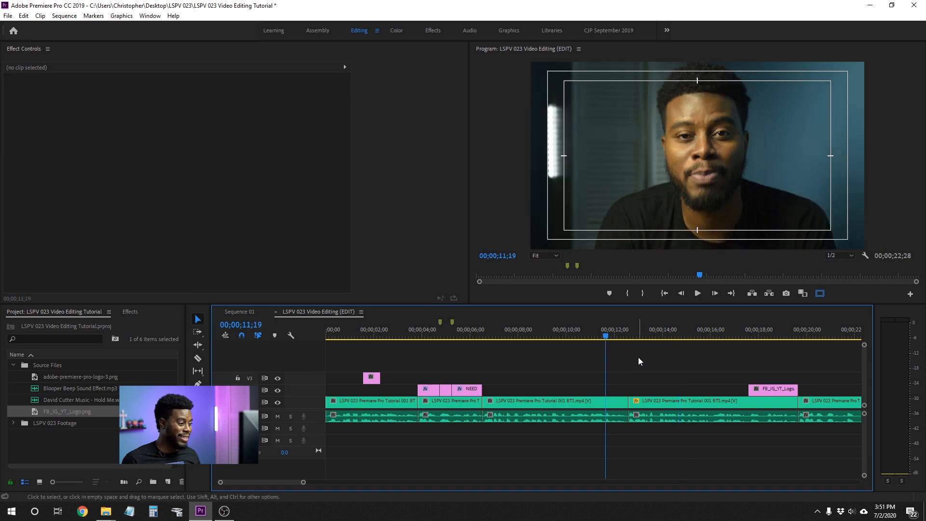
pyautogui.hotkey('ctrl', 's')
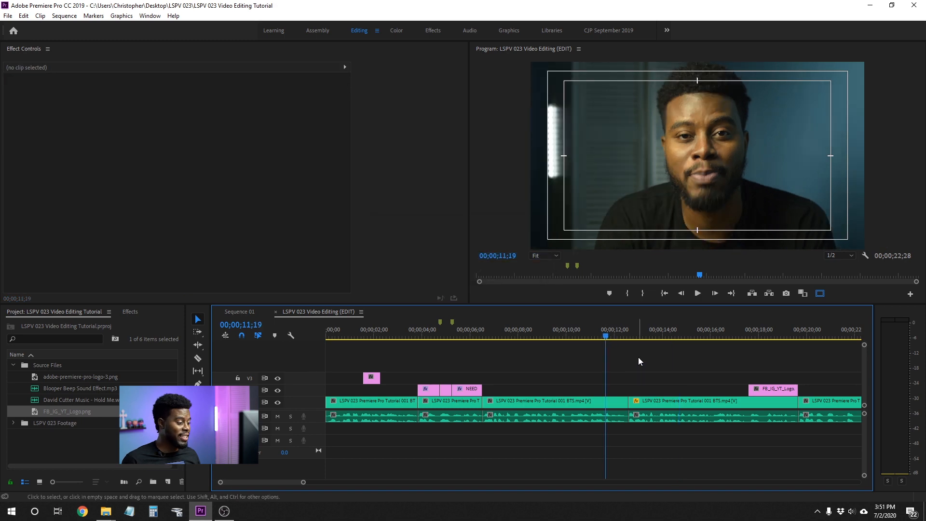
pyautogui.press('space')
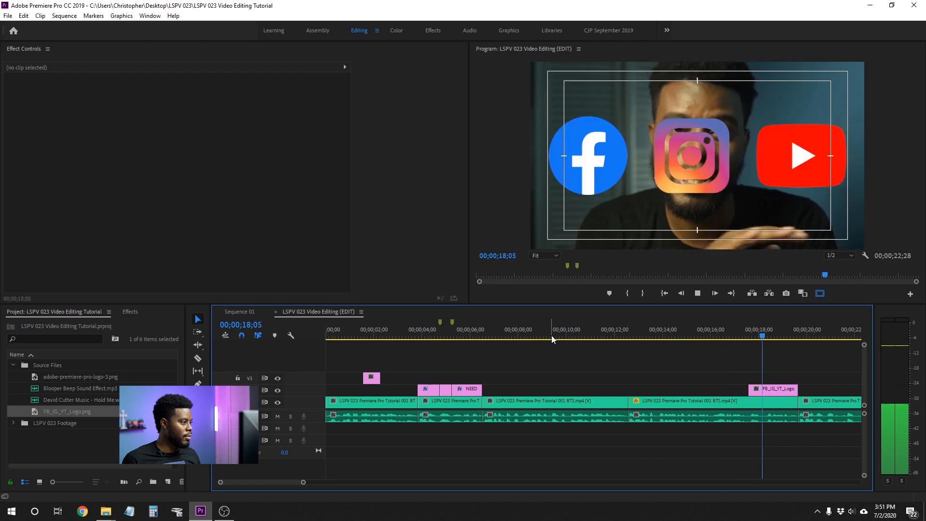
pyautogui.press('space')
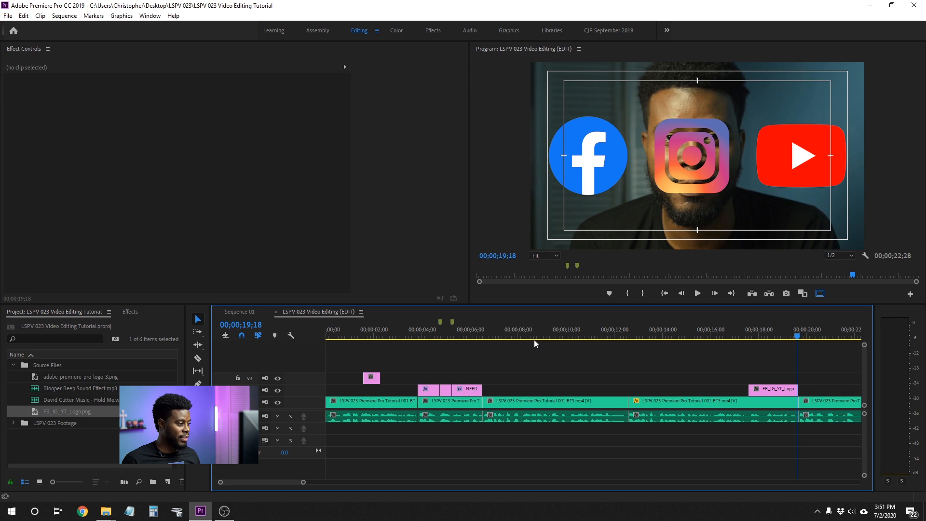
# Move the word graphics and the FB_IG_YT_Logo clip up to track V3, and save the project
pyautogui.press('Home')
pyautogui.moveTo(526, 393); pyautogui.dragTo(432, 385)
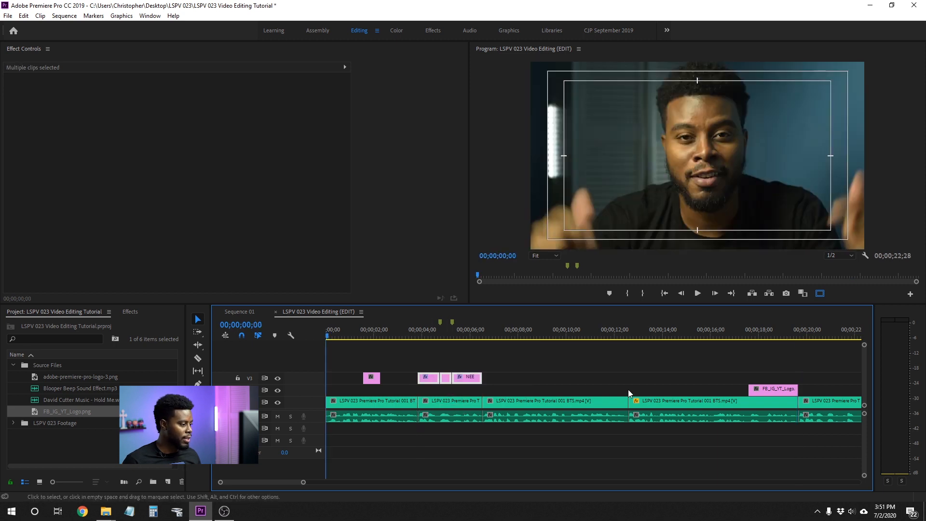
pyautogui.moveTo(762, 390); pyautogui.dragTo(773, 382)
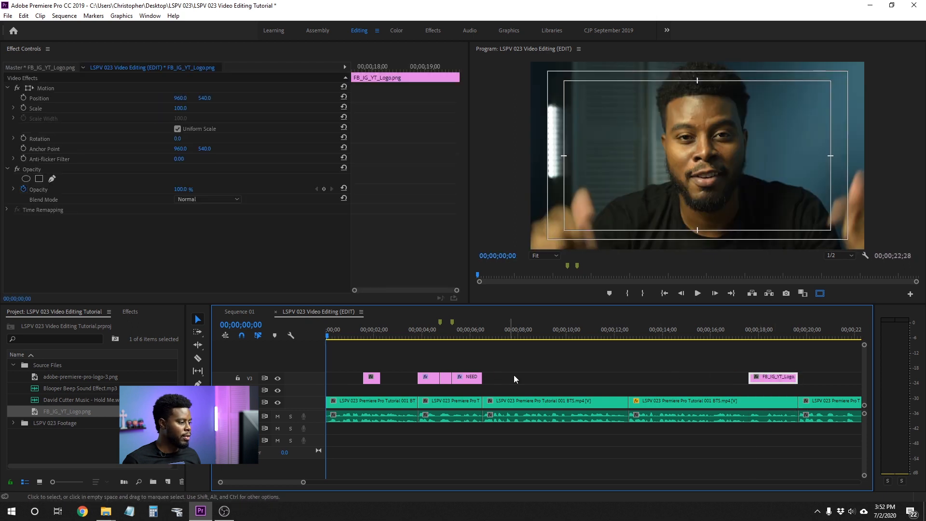
pyautogui.click(710, 366)
pyautogui.hotkey('ctrl', 's')
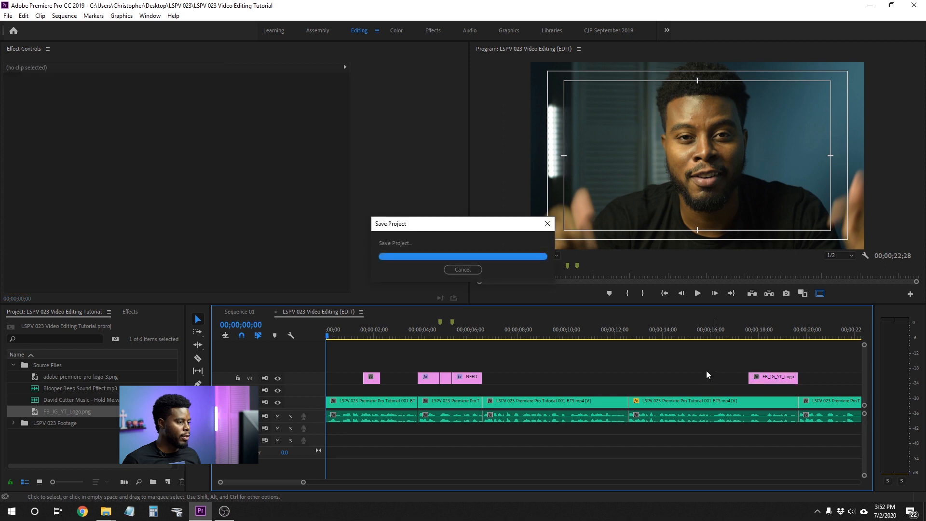
pyautogui.press('space')
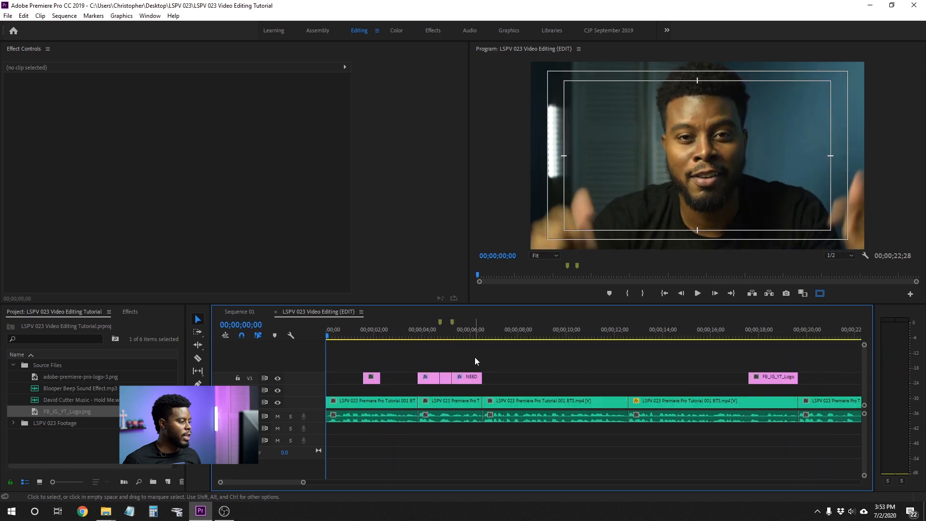
# Import the LearnSharePhotoVideo_SocialMediaDP_300px image from the Desktop folder into the Source Files bin
pyautogui.hscroll(8, 476, 359)
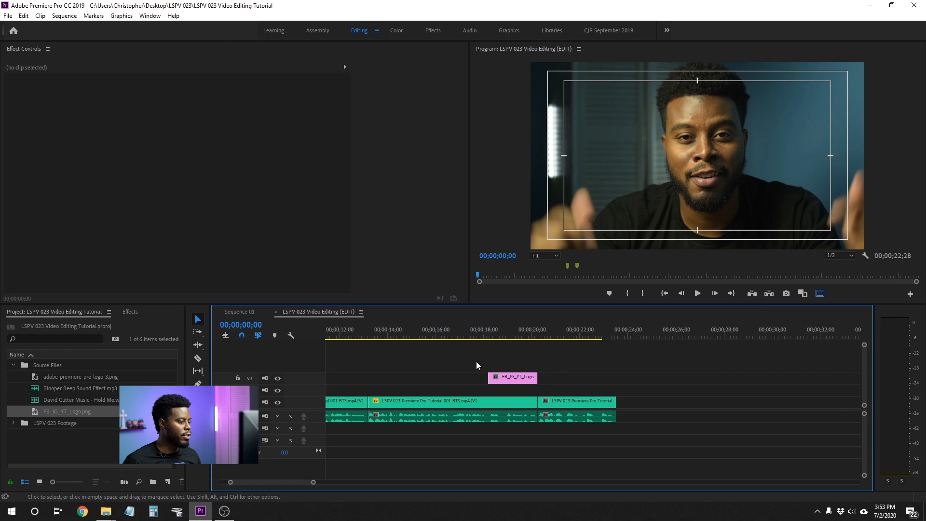
pyautogui.click(516, 336)
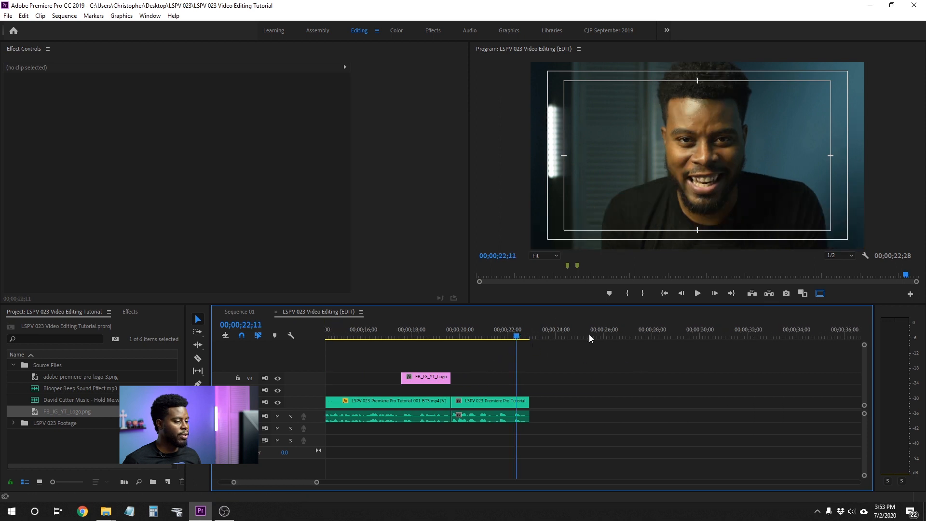
pyautogui.click(106, 516)
pyautogui.click(164, 470)
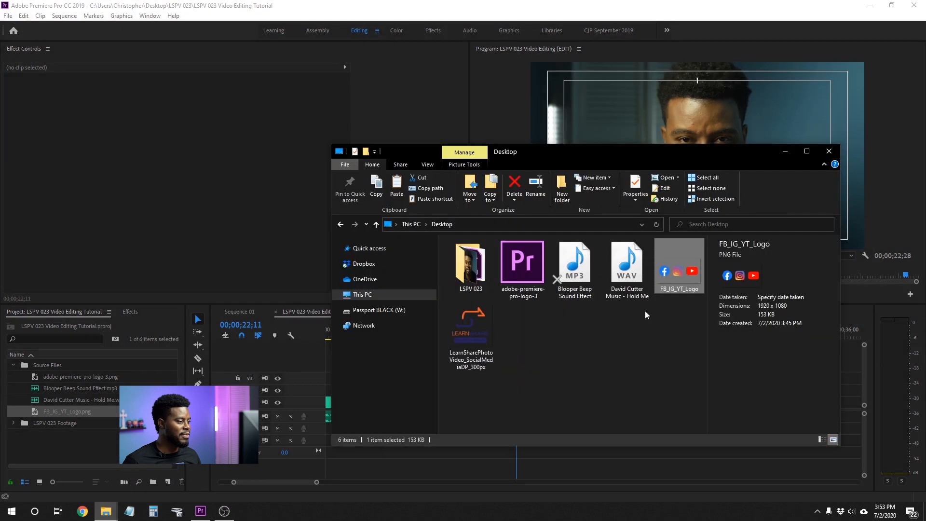
pyautogui.moveTo(475, 327); pyautogui.dragTo(50, 364)
pyautogui.click(785, 151)
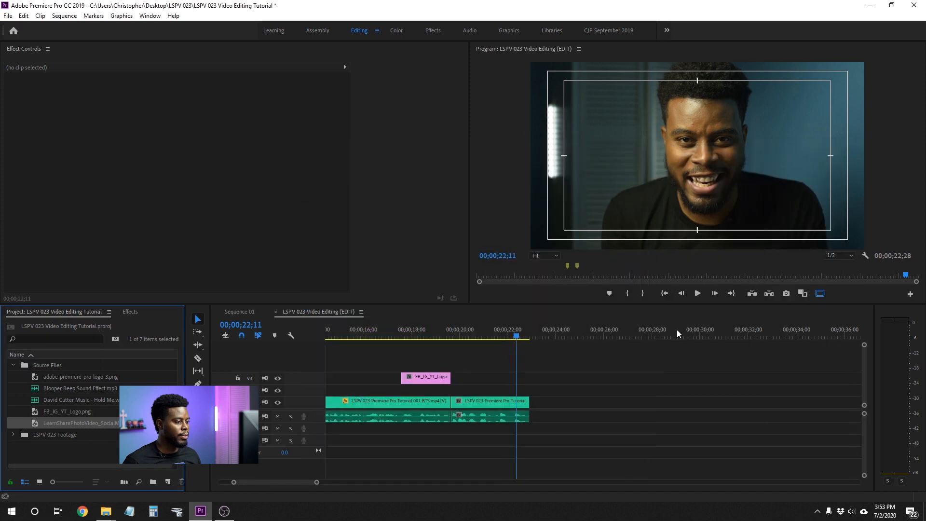
# Place the LearnShare logo image on track V3 directly after the last footage clip and play across the transition
pyautogui.moveTo(37, 425); pyautogui.dragTo(533, 385)
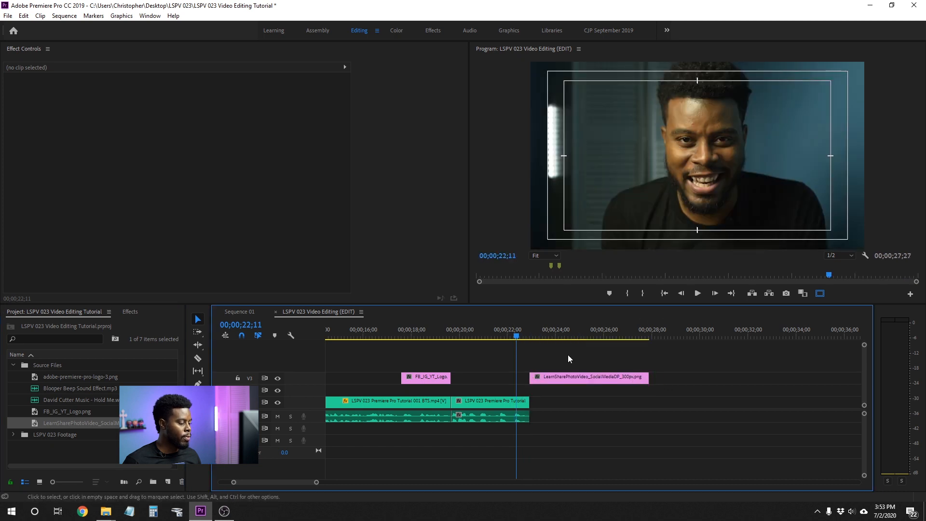
pyautogui.press('space')
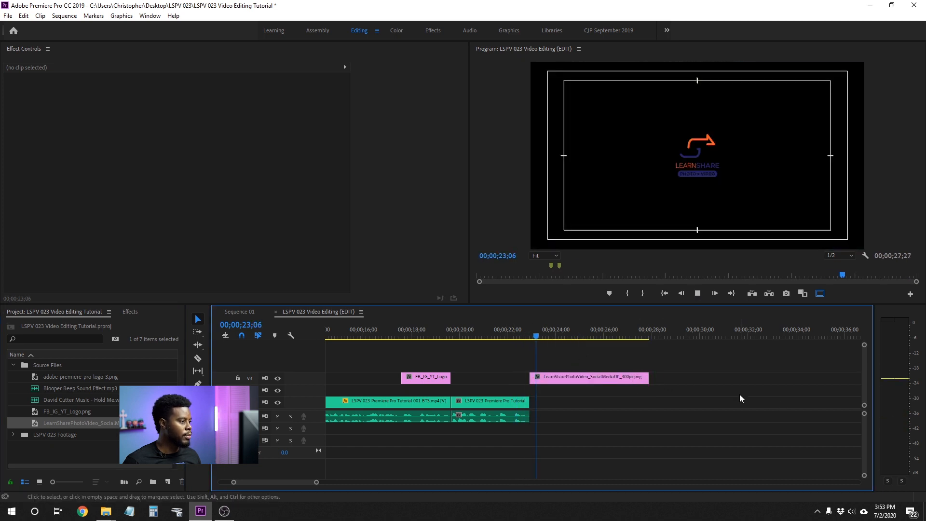
pyautogui.press('space')
pyautogui.click(552, 376)
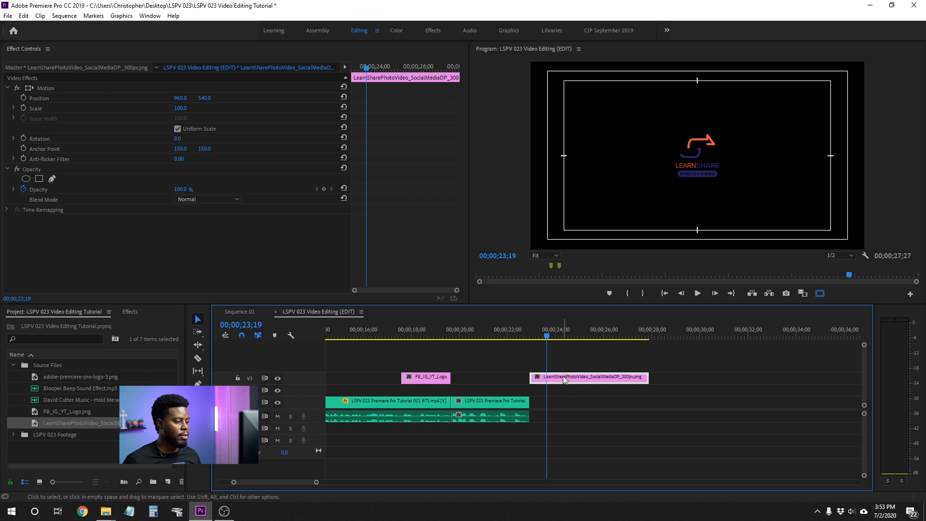
pyautogui.click(571, 363)
pyautogui.click(577, 376)
pyautogui.click(600, 367)
pyautogui.click(582, 380)
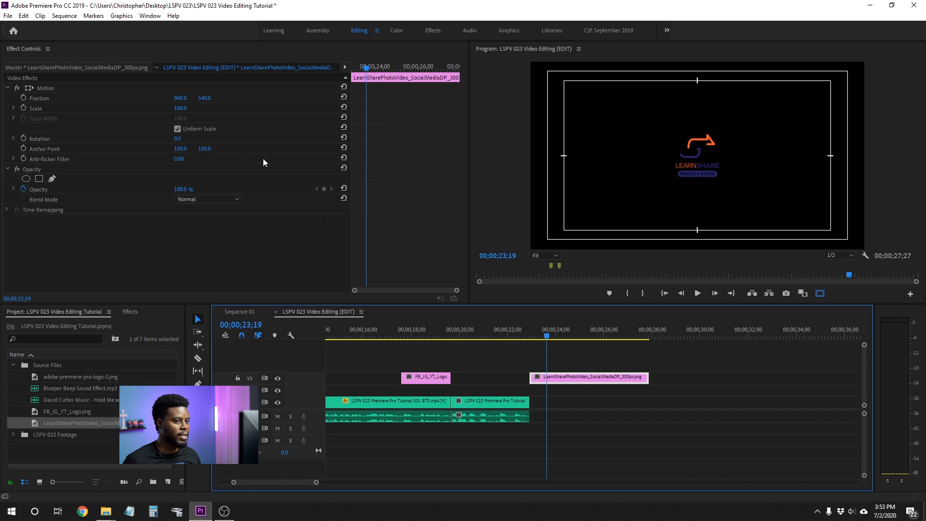
pyautogui.click(588, 390)
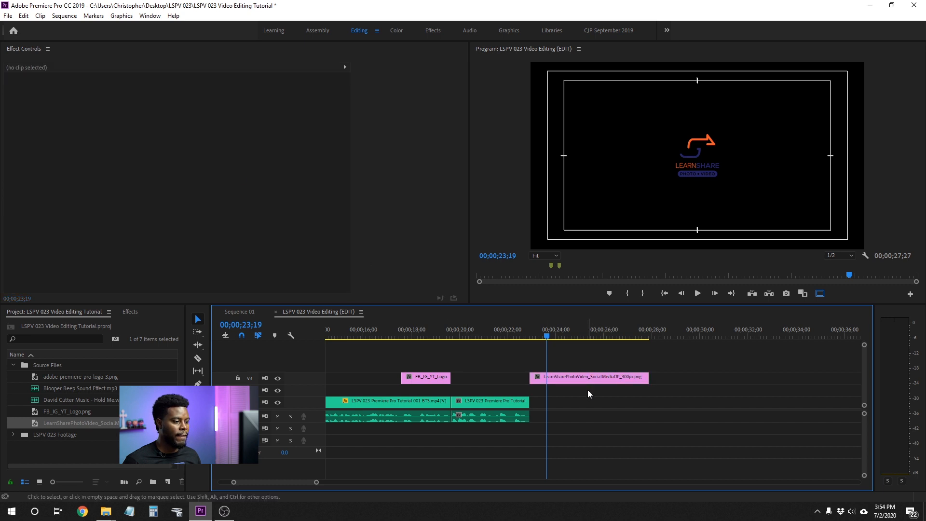
# Enlarge the LearnShare logo clip, trying a Scale of 200 and settling on 150
pyautogui.click(585, 377)
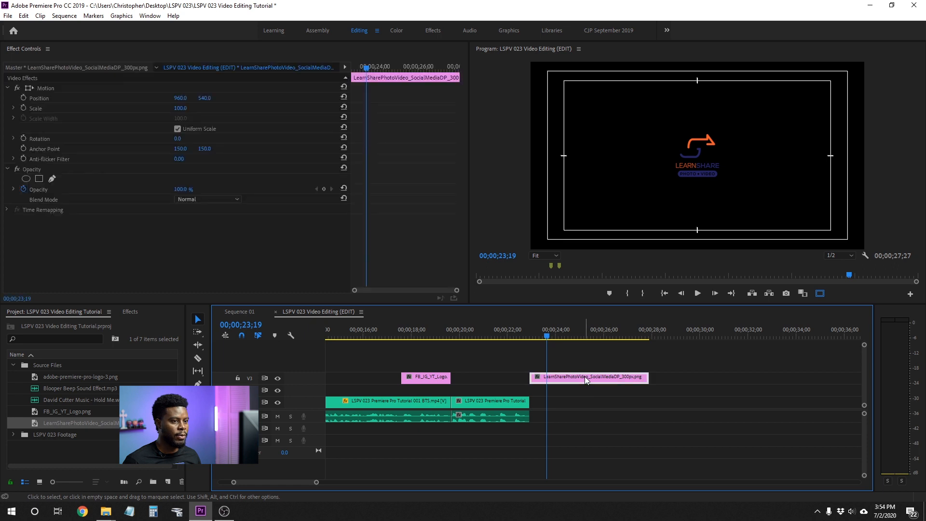
pyautogui.click(185, 107)
pyautogui.write('200')
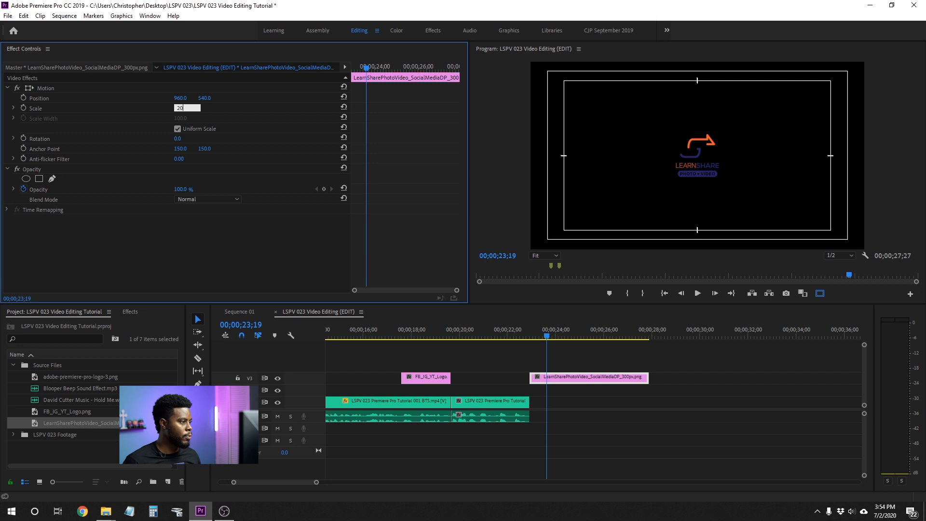
pyautogui.press('Return')
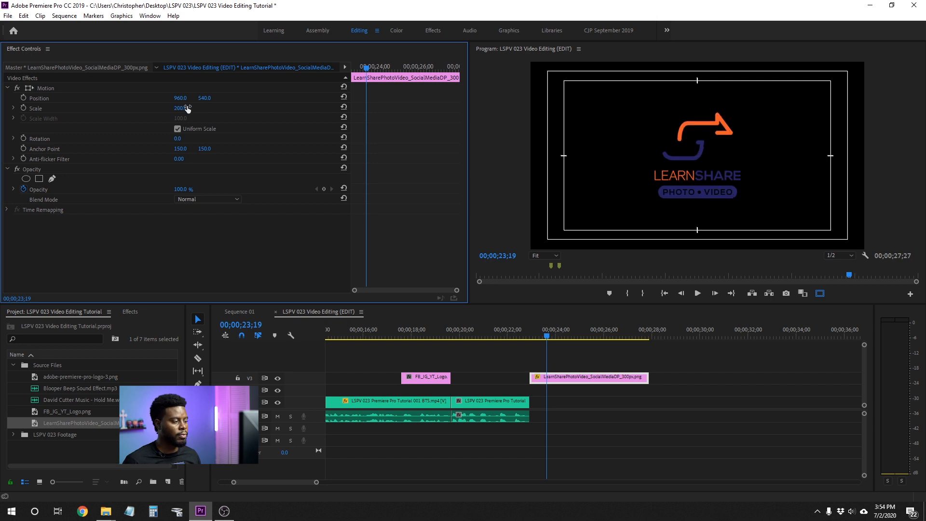
pyautogui.click(183, 108)
pyautogui.write('1')
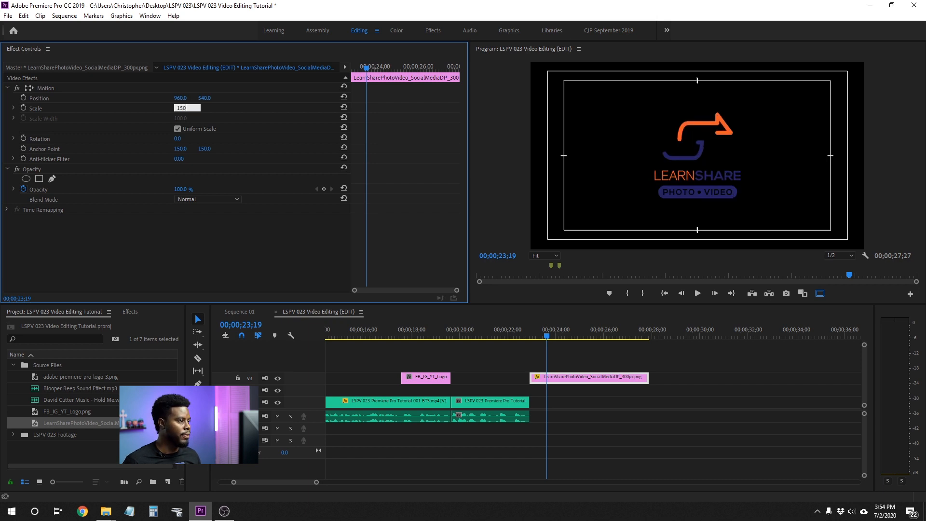
pyautogui.write('50')
pyautogui.press('Return')
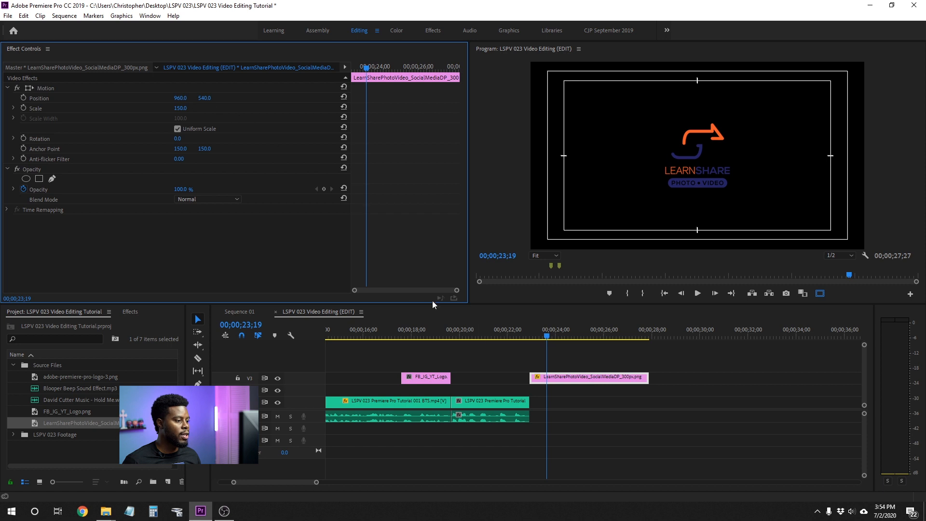
pyautogui.click(572, 365)
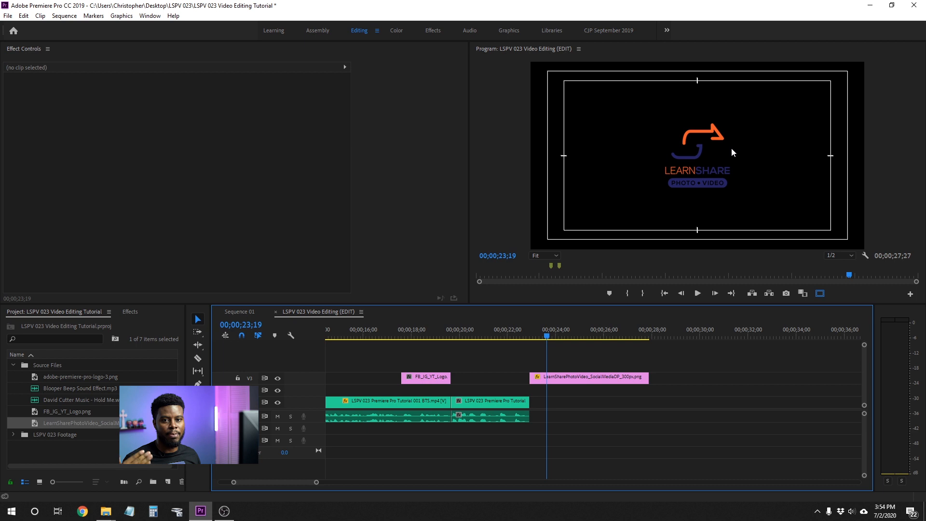
# Add a rectangle graphic layer above the LearnShare logo at 00;00;23;19 and centre it in the frame
pyautogui.click(574, 379)
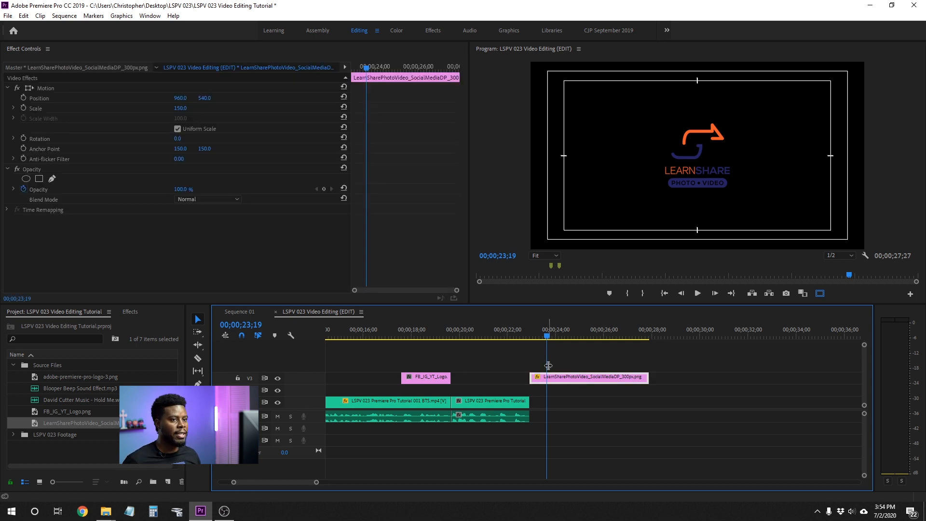
pyautogui.click(576, 361)
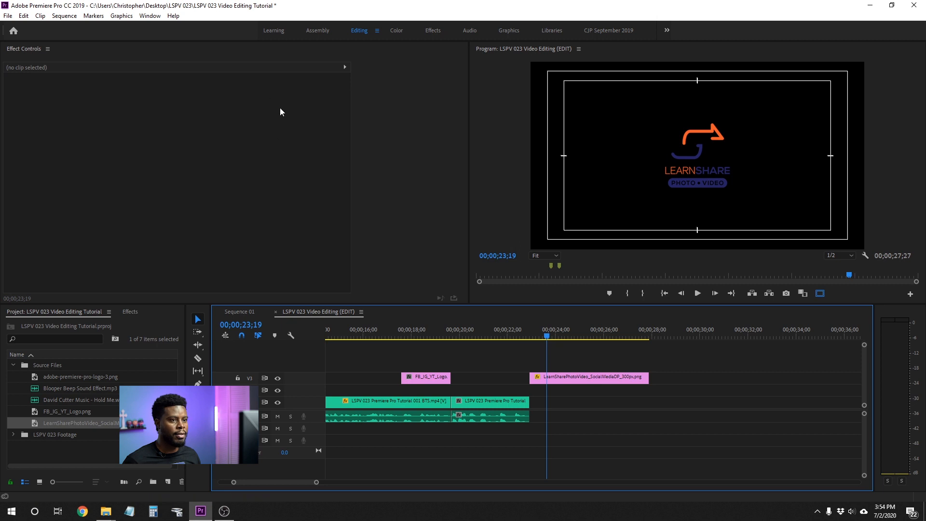
pyautogui.click(121, 16)
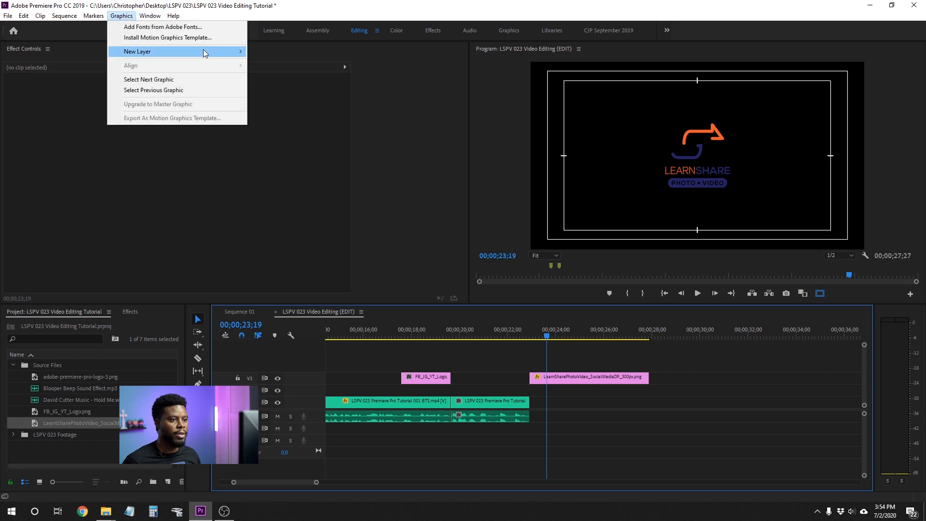
pyautogui.moveTo(204, 50)
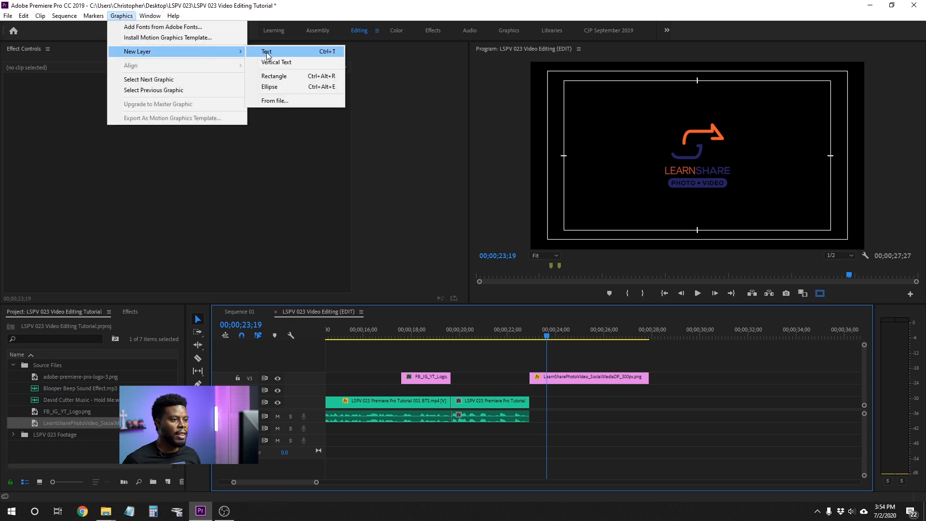
pyautogui.click(284, 75)
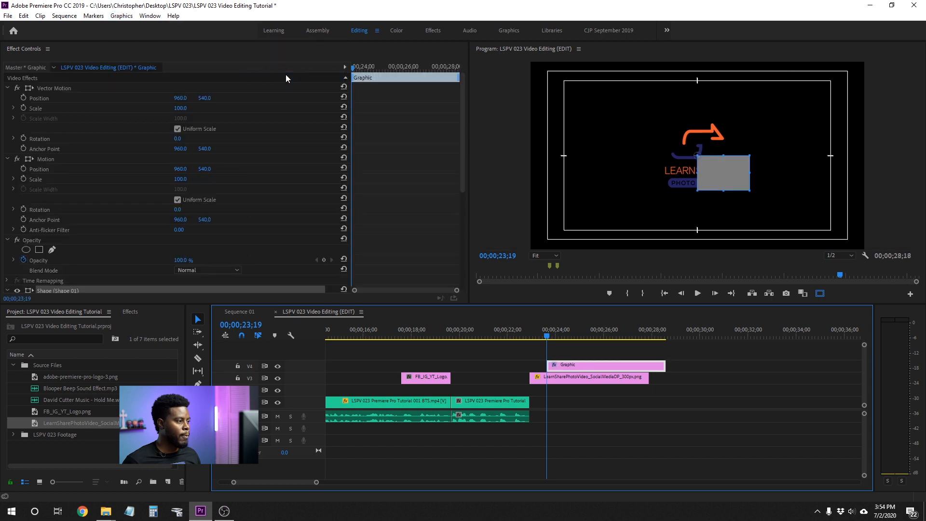
pyautogui.click(697, 158)
pyautogui.moveTo(698, 159)
pyautogui.mouseDown()
pyautogui.moveTo(725, 178)
pyautogui.moveTo(710, 161)
pyautogui.mouseUp()
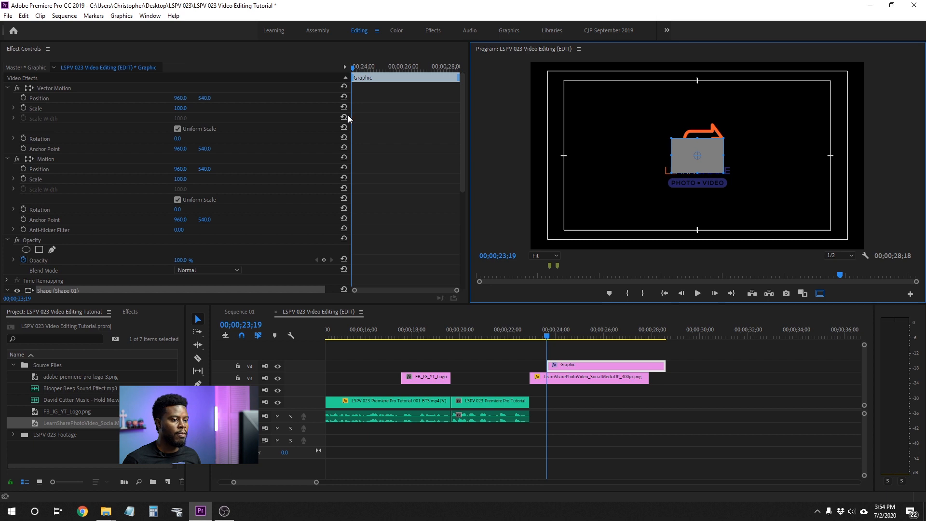
# Change the rectangle's fill colour to solid white, FFFFFF
pyautogui.scroll(-5, 301, 135)
pyautogui.scroll(-2, 308, 138)
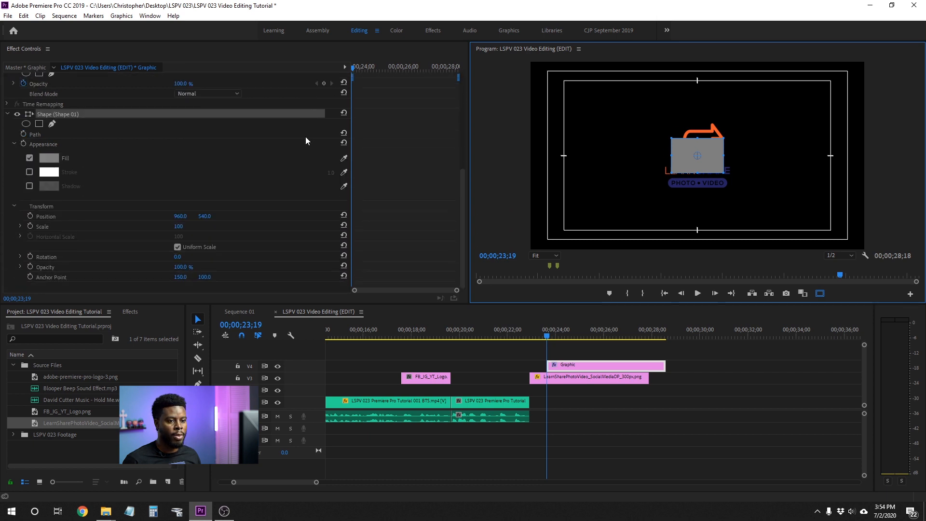
pyautogui.click(51, 158)
pyautogui.click(370, 283)
pyautogui.moveTo(371, 283)
pyautogui.mouseDown()
pyautogui.moveTo(352, 320)
pyautogui.moveTo(353, 342)
pyautogui.mouseUp()
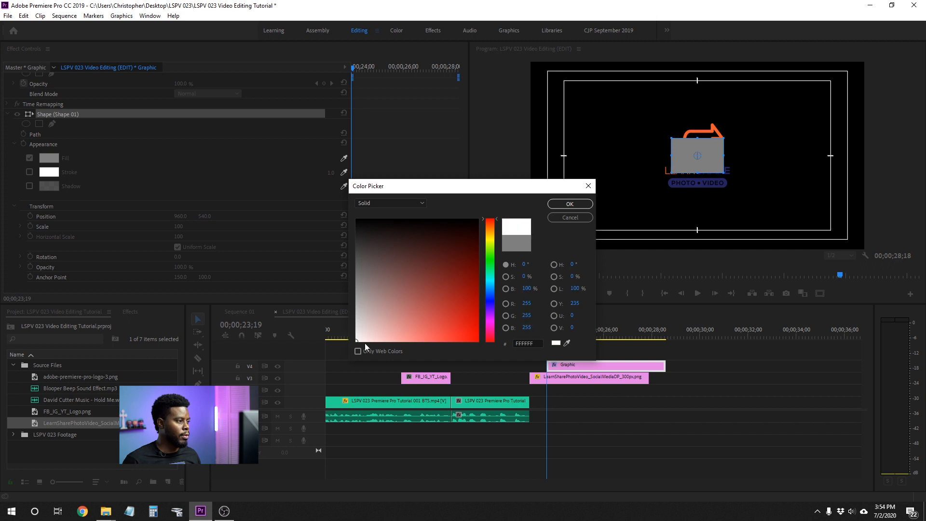
pyautogui.click(559, 204)
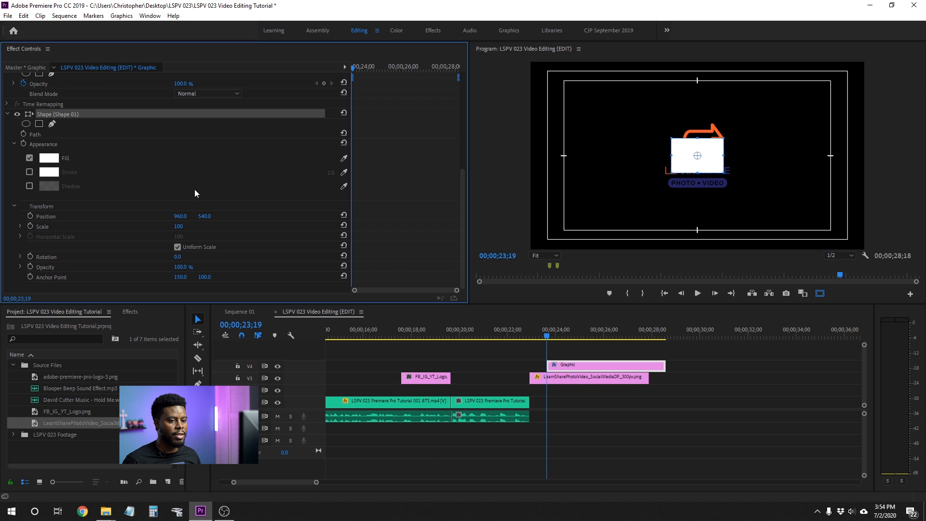
# Scale the white rectangle up to 695 so it fills the whole frame
pyautogui.click(179, 226)
pyautogui.write('420')
pyautogui.press('Return')
pyautogui.moveTo(179, 227); pyautogui.dragTo(311, 227)
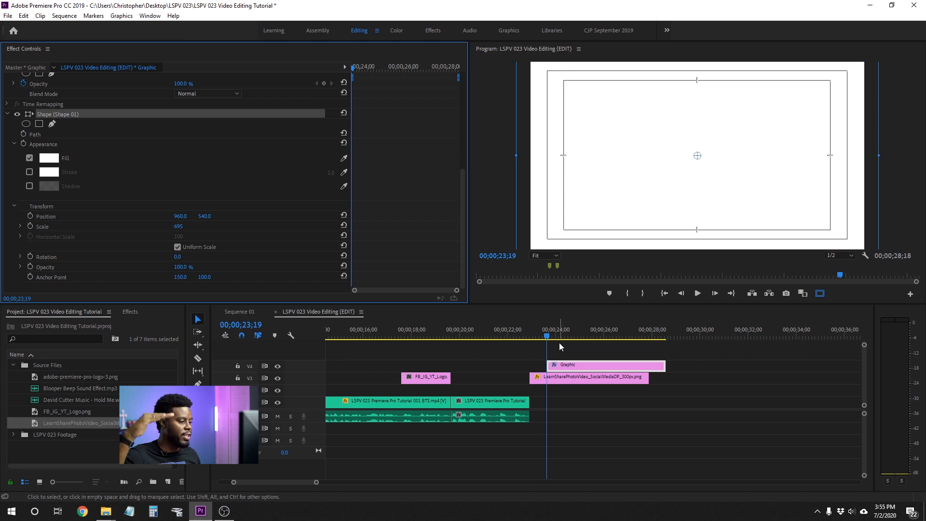
# Place the white Graphic on track V2 beneath the LearnShare logo, matching its start and end, and play across the transition
pyautogui.moveTo(561, 365); pyautogui.dragTo(577, 394)
pyautogui.click(589, 358)
pyautogui.click(505, 328)
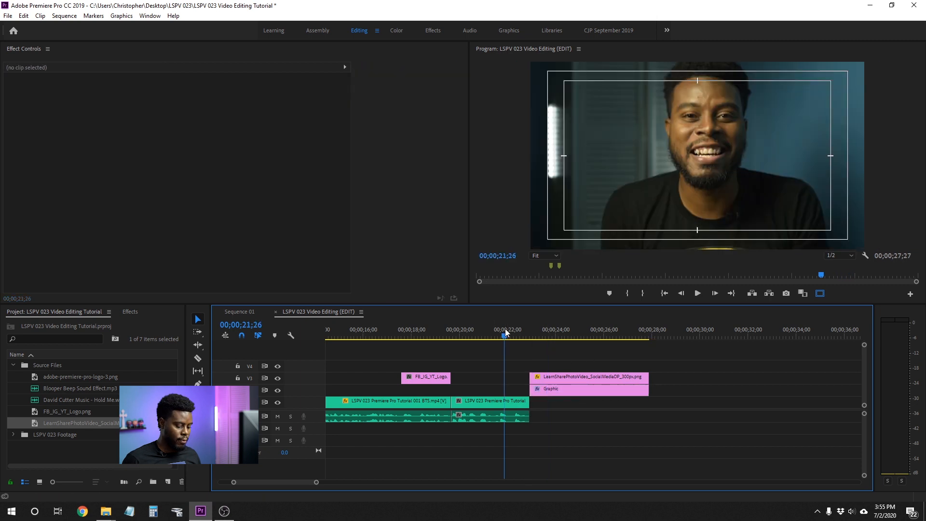
pyautogui.press('space')
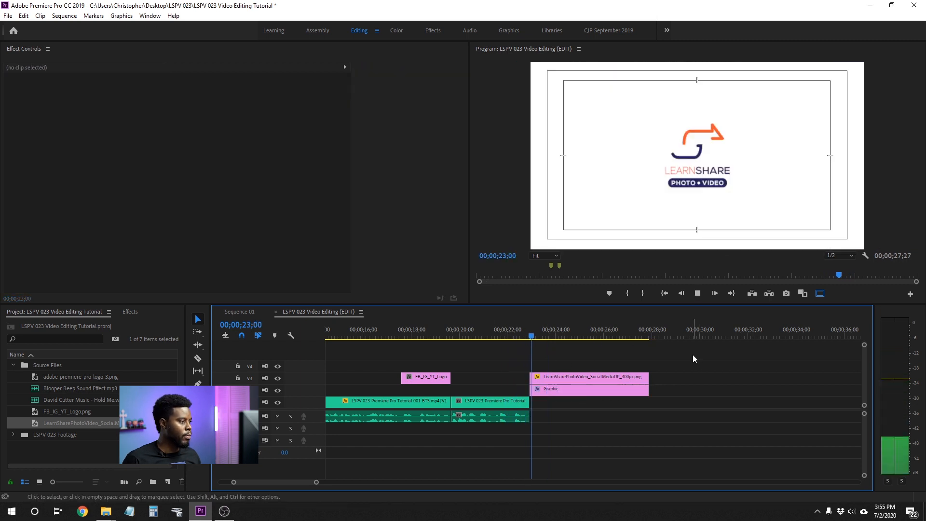
pyautogui.press('space')
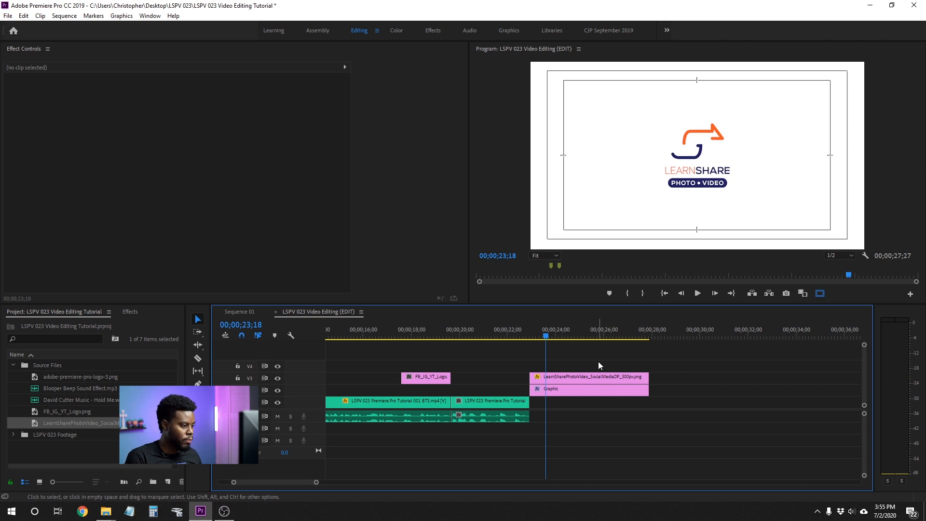
# Move the LearnShare logo up to V4 and the white Graphic up to V3, and save the project
pyautogui.click(594, 389)
pyautogui.keyDown('shift'); pyautogui.click(592, 378); pyautogui.keyUp('shift')
pyautogui.moveTo(596, 390); pyautogui.dragTo(596, 380)
pyautogui.click(593, 389)
pyautogui.press('-')
pyautogui.press('-')
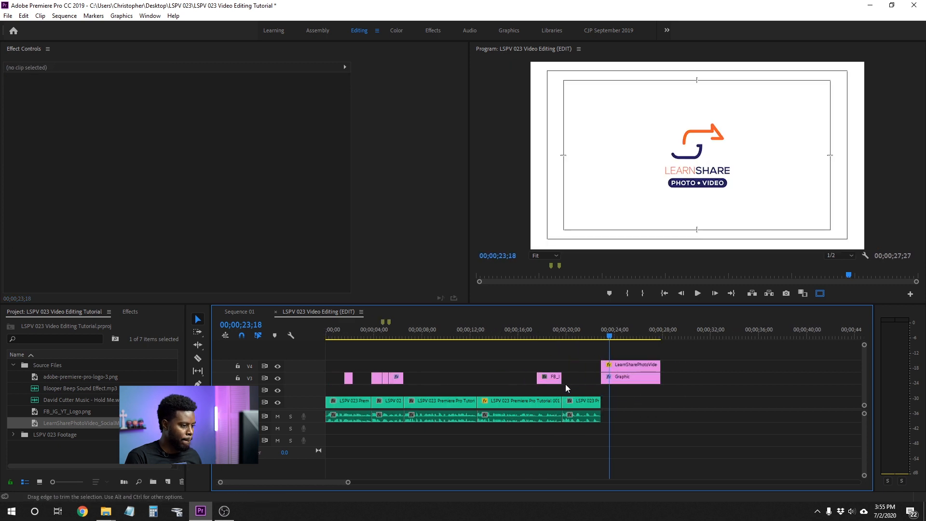
pyautogui.click(387, 331)
pyautogui.press('Home')
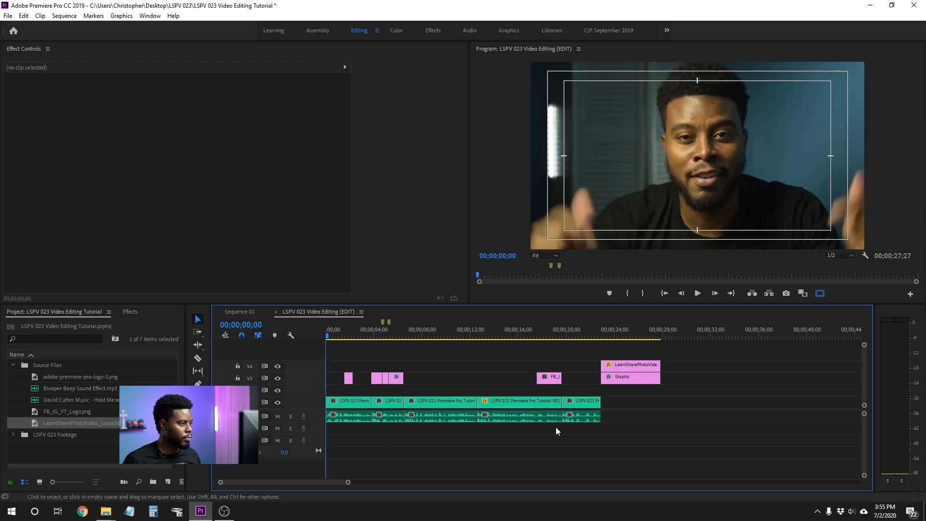
pyautogui.hotkey('ctrl', 's')
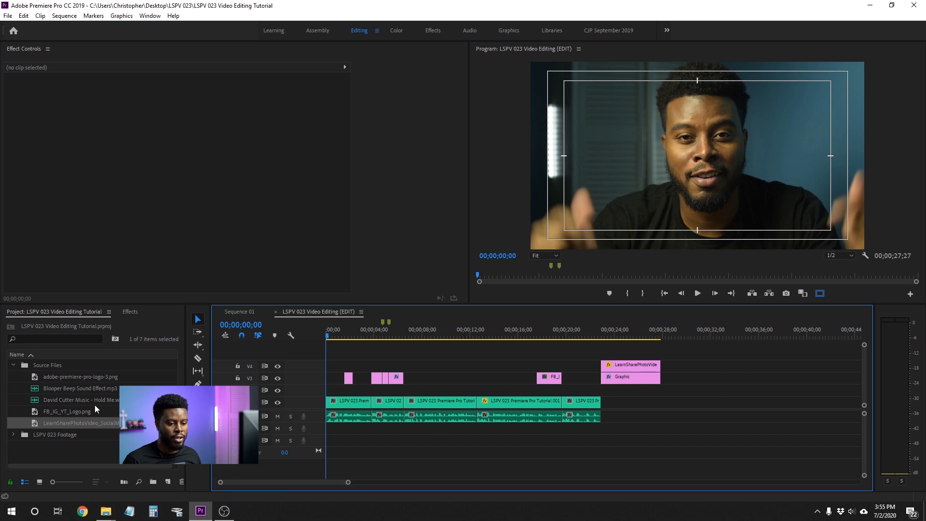
# Add the Hold Me.wav music to track A2 from the sequence start and give it the Mango label colour
pyautogui.moveTo(62, 404)
pyautogui.mouseDown()
pyautogui.moveTo(312, 419)
pyautogui.moveTo(328, 433)
pyautogui.moveTo(320, 438)
pyautogui.mouseUp()
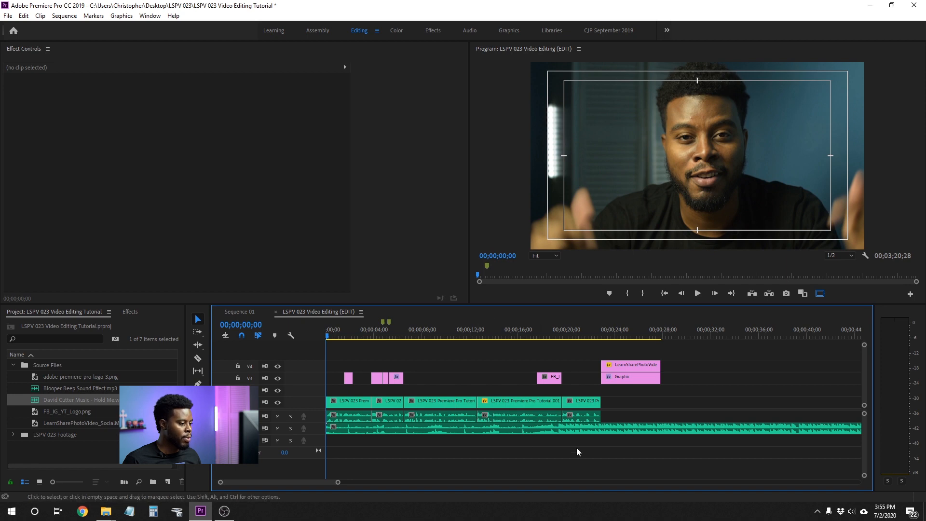
pyautogui.rightClick(437, 432)
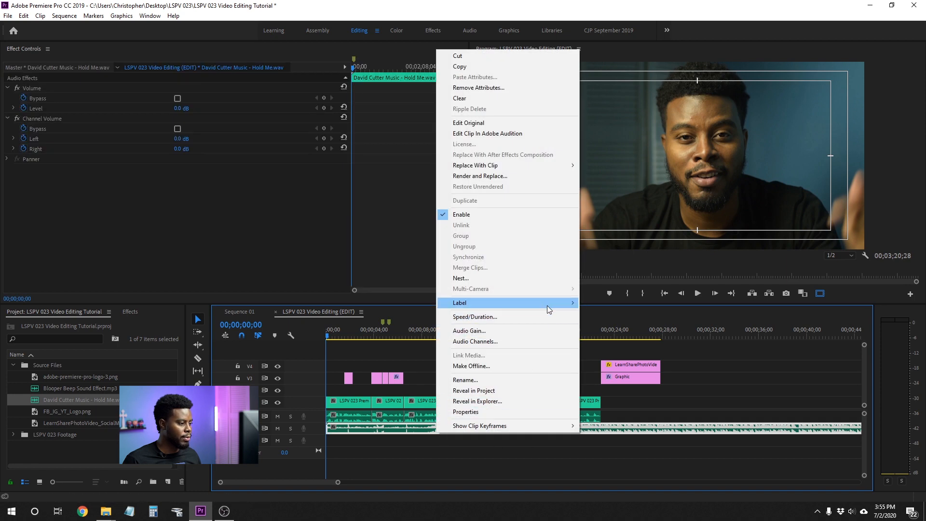
pyautogui.moveTo(551, 305)
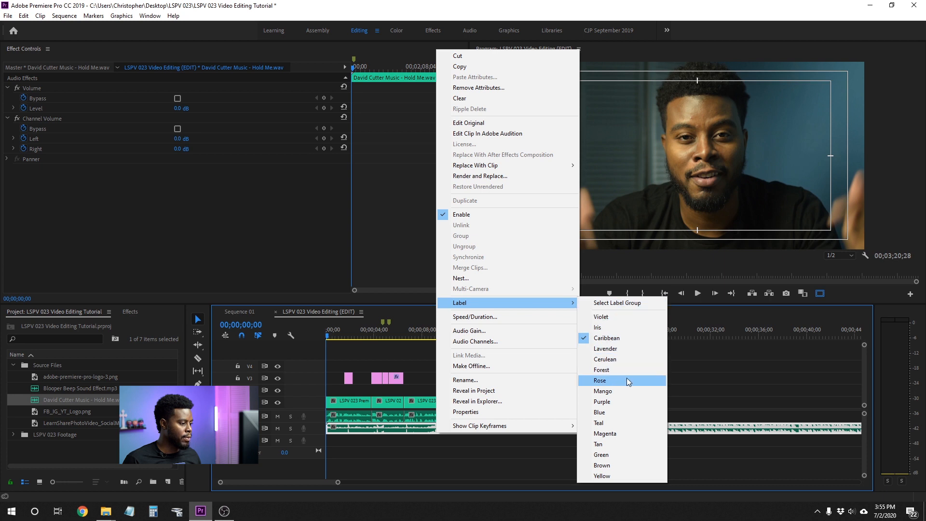
pyautogui.click(622, 389)
pyautogui.click(593, 447)
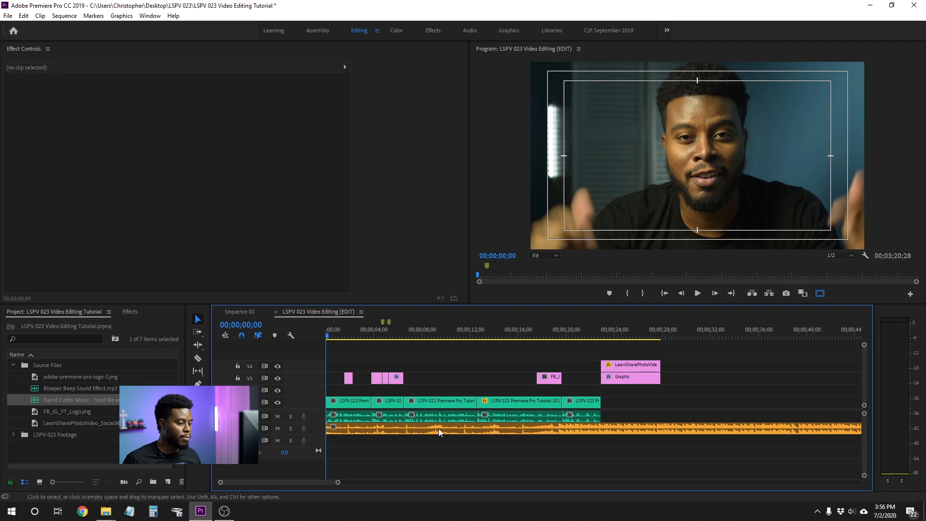
# Cut the music where the closing logo clips end, delete the excess after it, and save the project
pyautogui.press('-')
pyautogui.press('-')
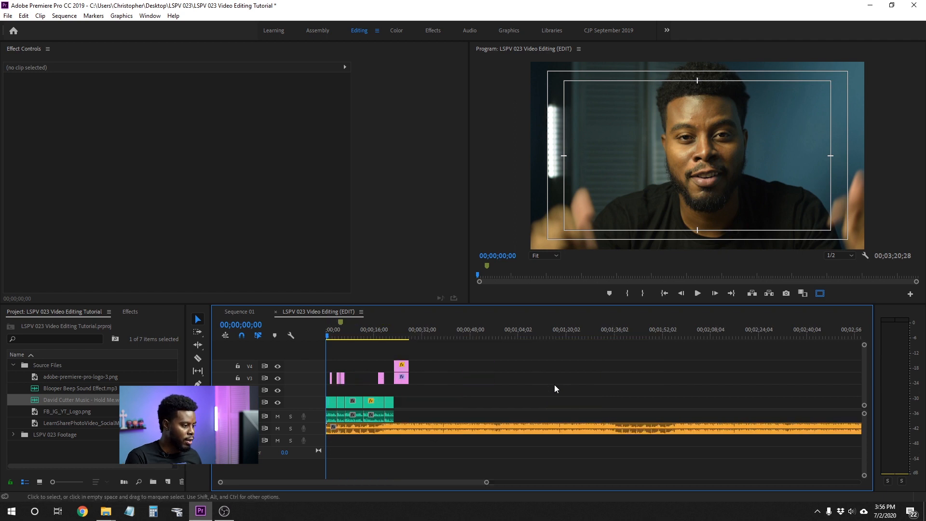
pyautogui.press('=')
pyautogui.press('=')
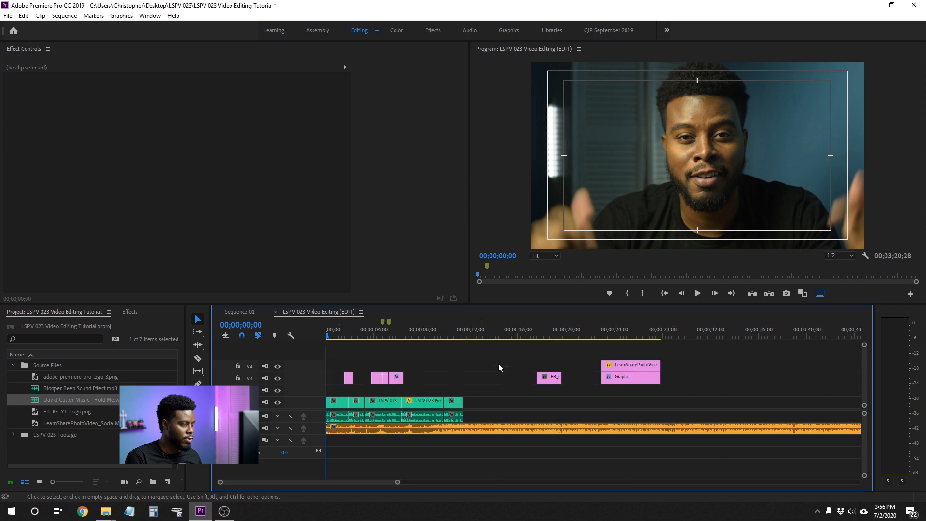
pyautogui.press('c')
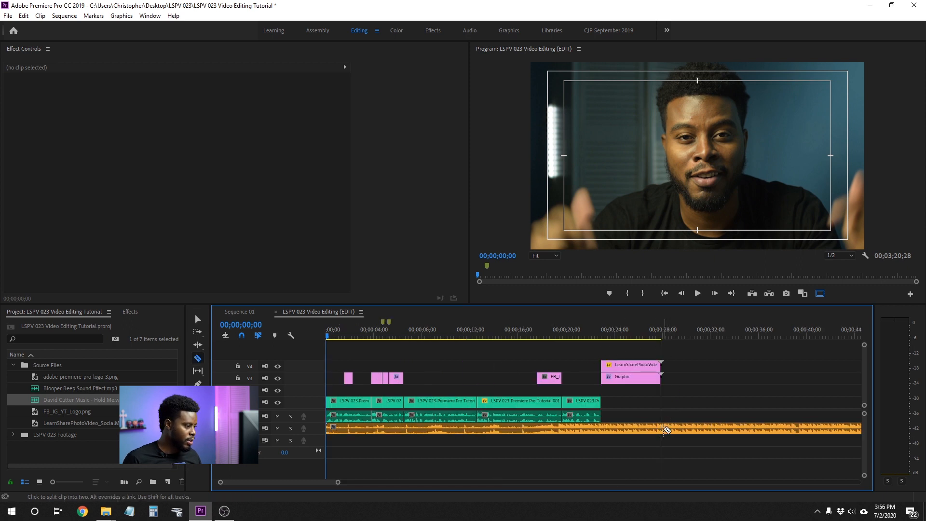
pyautogui.click(662, 429)
pyautogui.press('v')
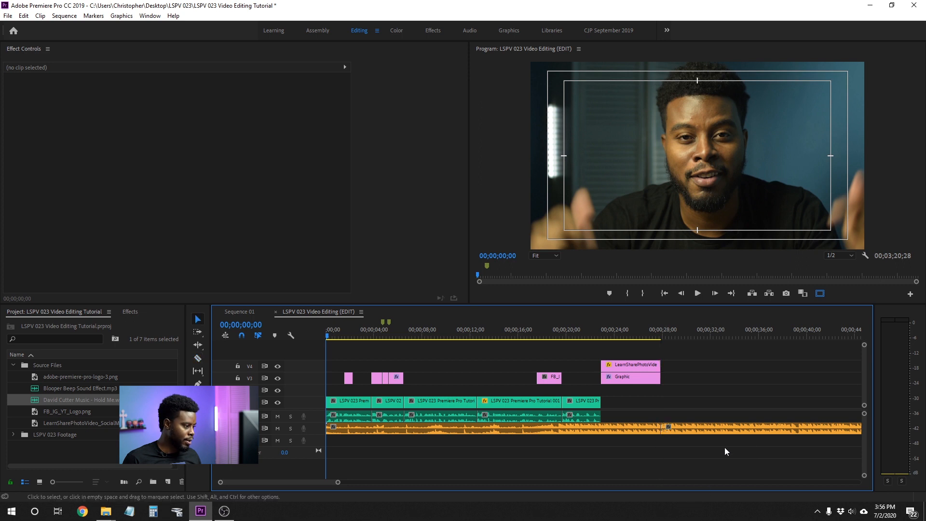
pyautogui.click(724, 431)
pyautogui.press('Delete')
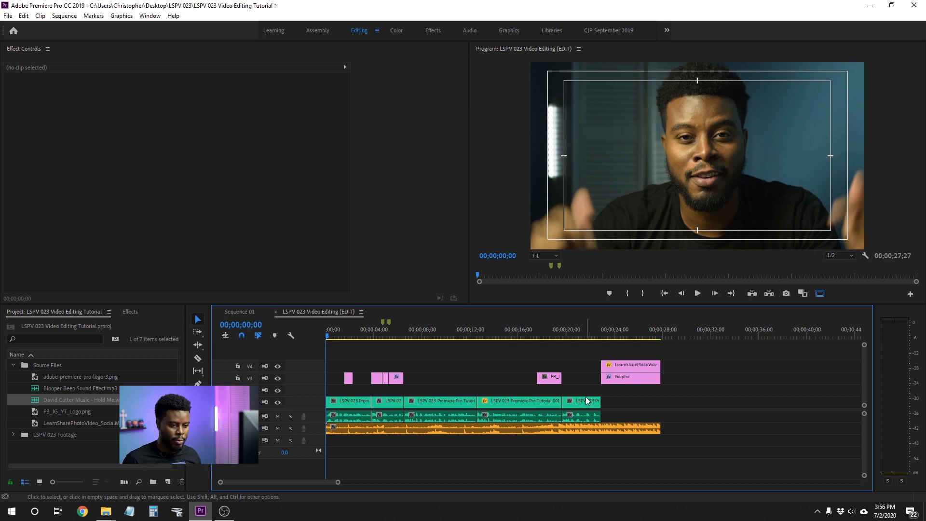
pyautogui.hotkey('ctrl', 's')
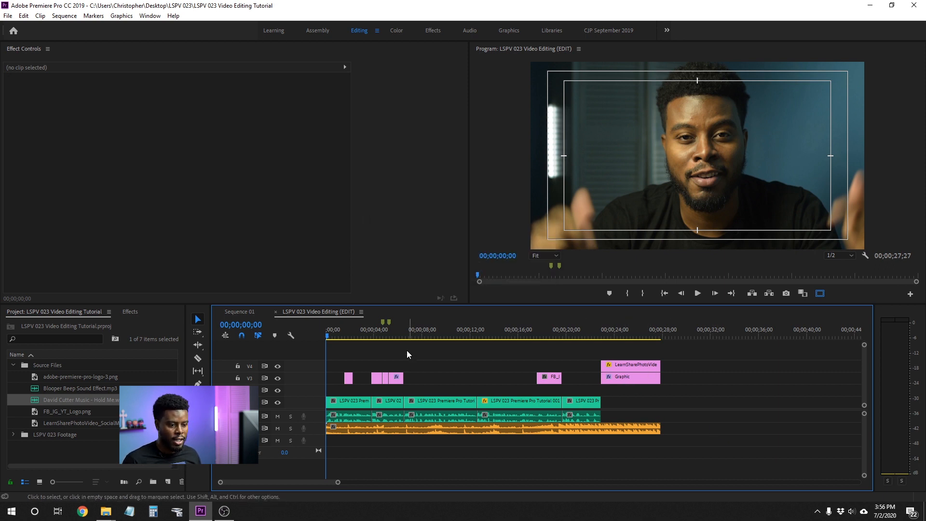
# Apply the Exponential Fade crossfade to both the start and end of the music clip and play the opening
pyautogui.click(131, 311)
pyautogui.click(8, 367)
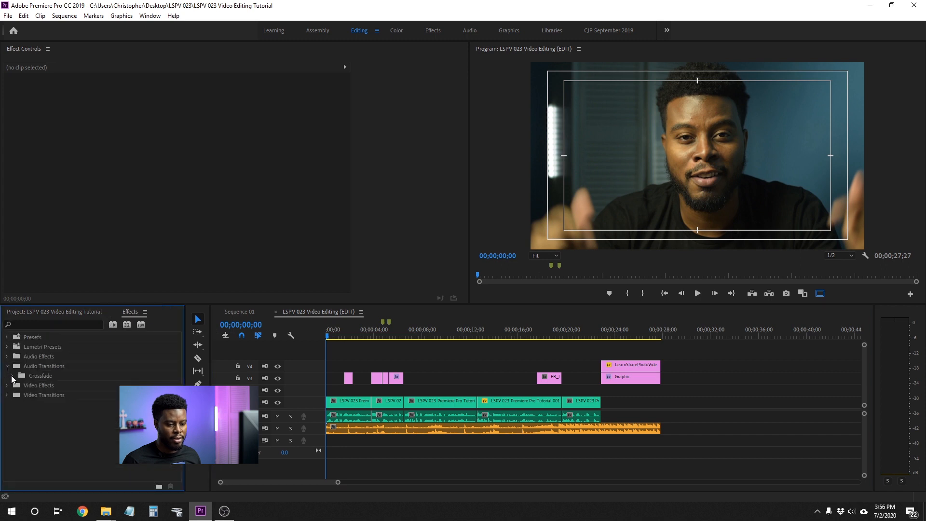
pyautogui.click(12, 376)
pyautogui.moveTo(46, 405); pyautogui.dragTo(332, 429)
pyautogui.moveTo(53, 406); pyautogui.dragTo(656, 427)
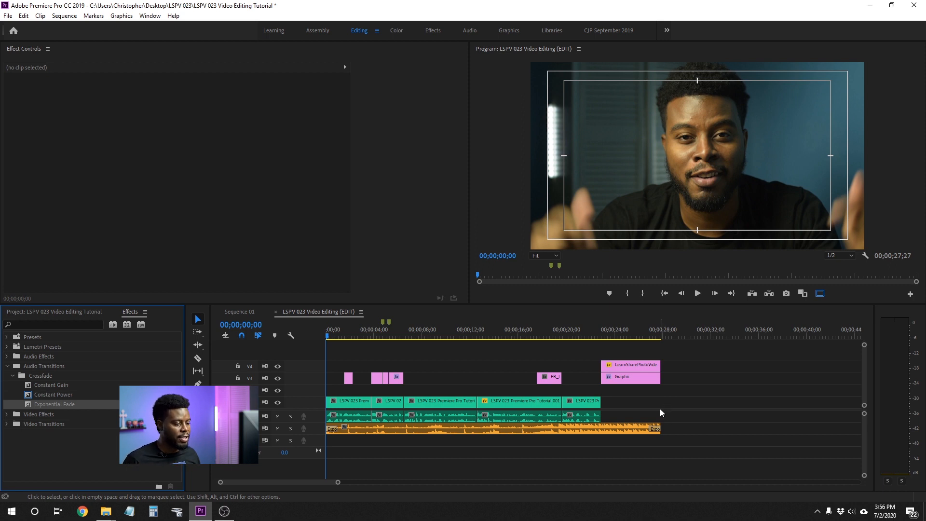
pyautogui.press('space')
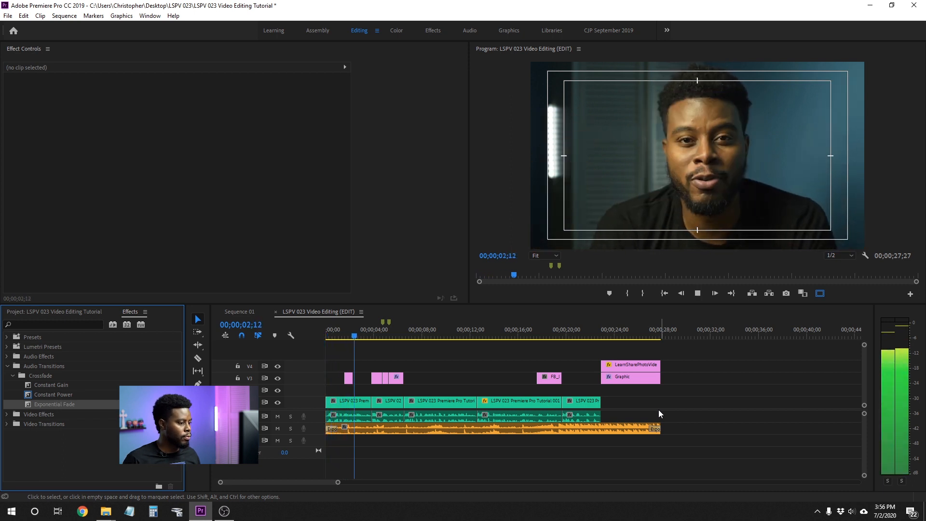
pyautogui.press('space')
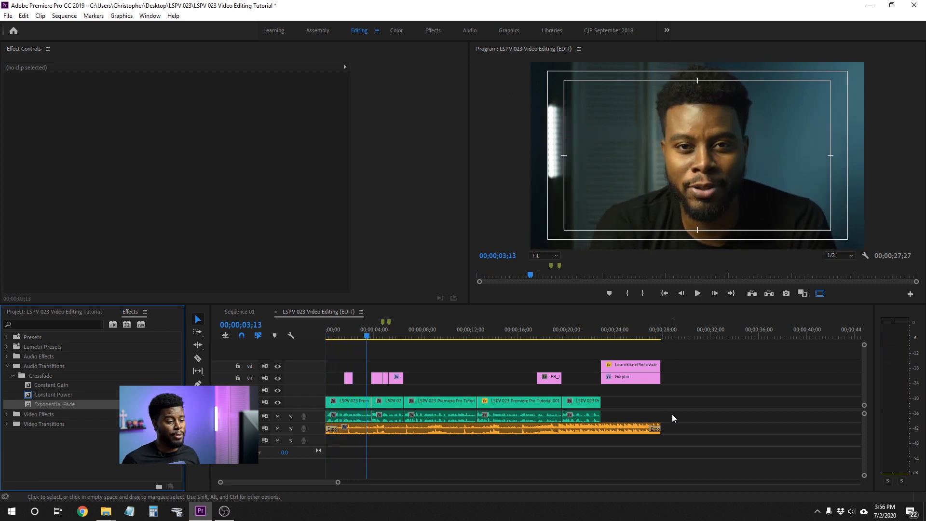
# Set the music clip's volume level to -20 dB at 00;00;03;13
pyautogui.click(465, 428)
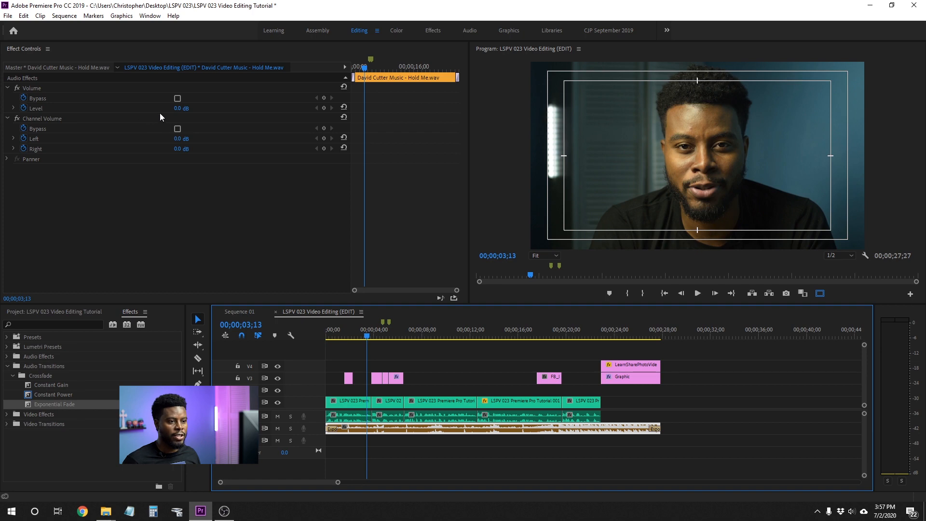
pyautogui.click(178, 108)
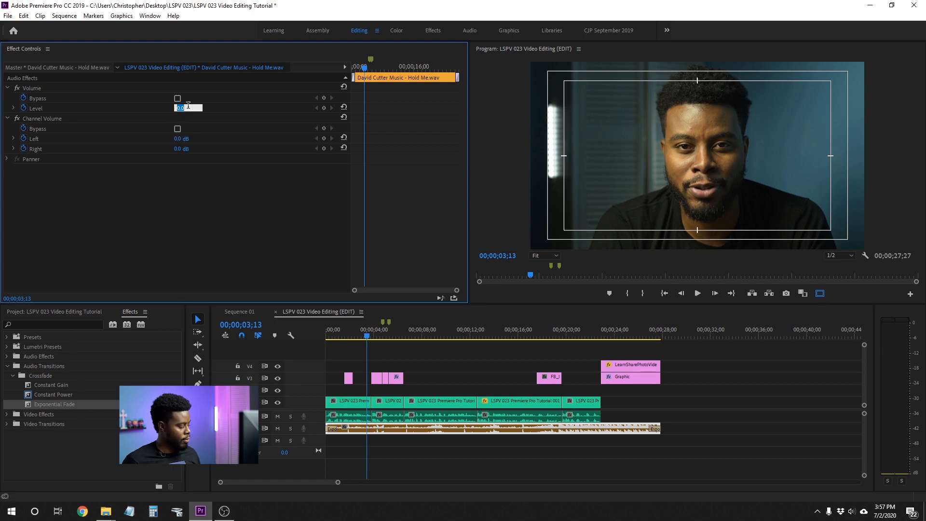
pyautogui.write('-')
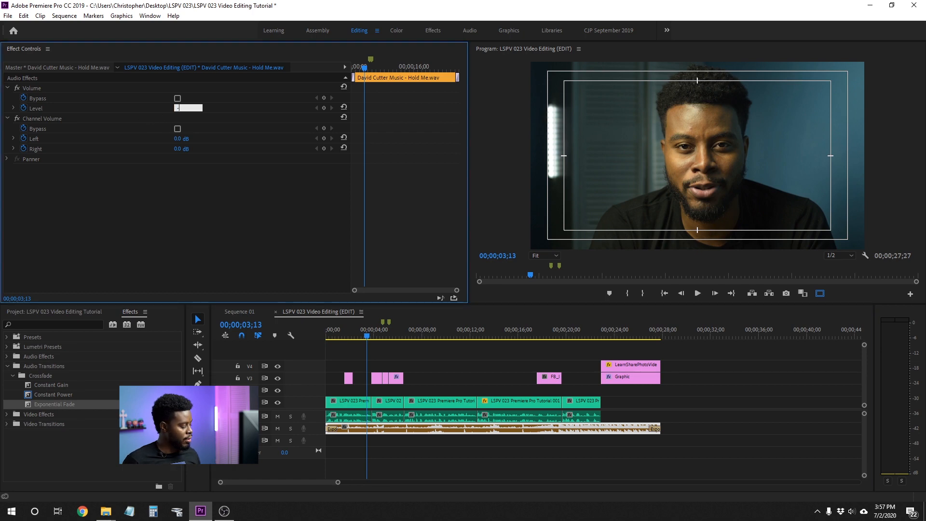
pyautogui.write('10')
pyautogui.press('BackSpace')
pyautogui.press('BackSpace')
pyautogui.write('20')
pyautogui.press('Return')
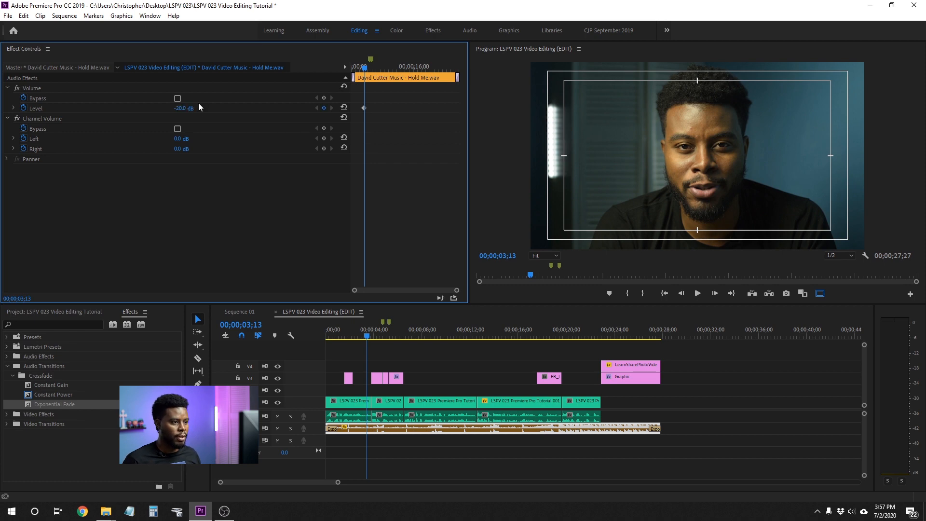
# Enlarge audio track A2 and examine the music clip's volume keyframe on the timeline
pyautogui.moveTo(364, 67); pyautogui.dragTo(344, 64)
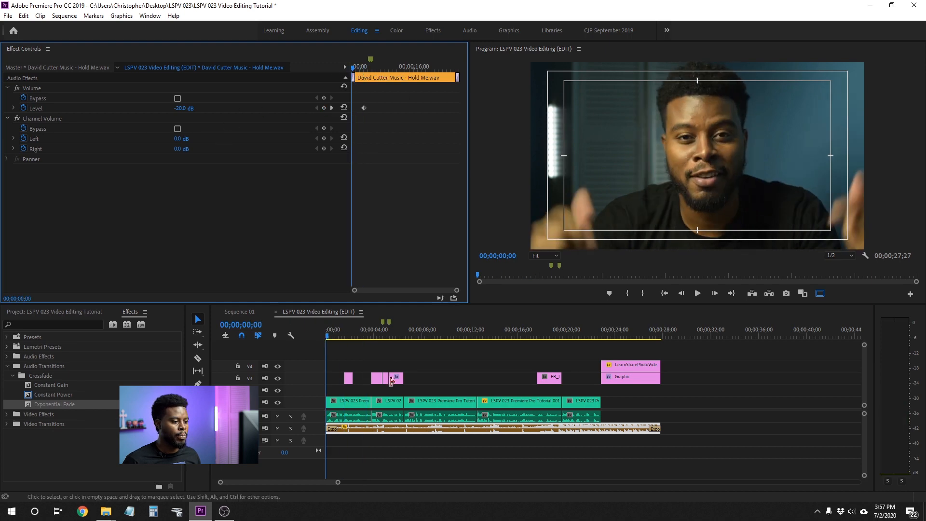
pyautogui.doubleClick(322, 430)
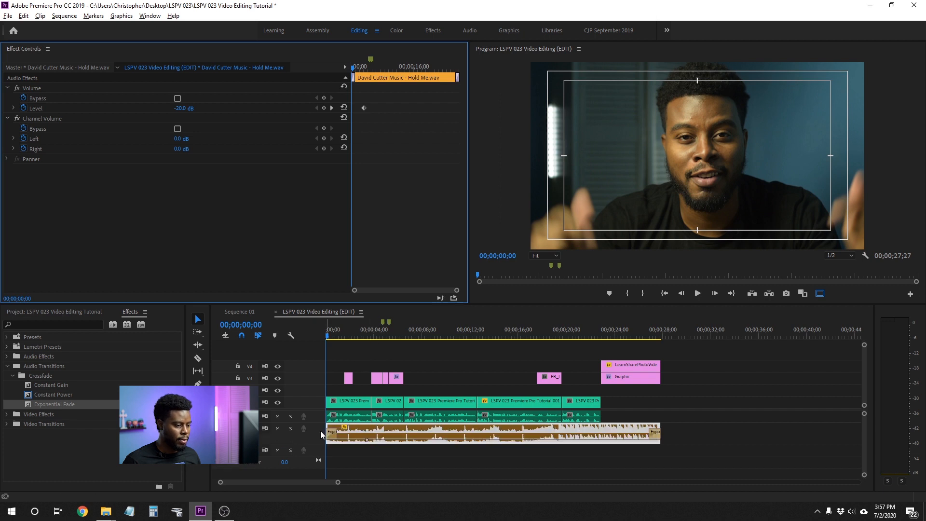
pyautogui.press('alt')
pyautogui.click(364, 329)
pyautogui.press('=')
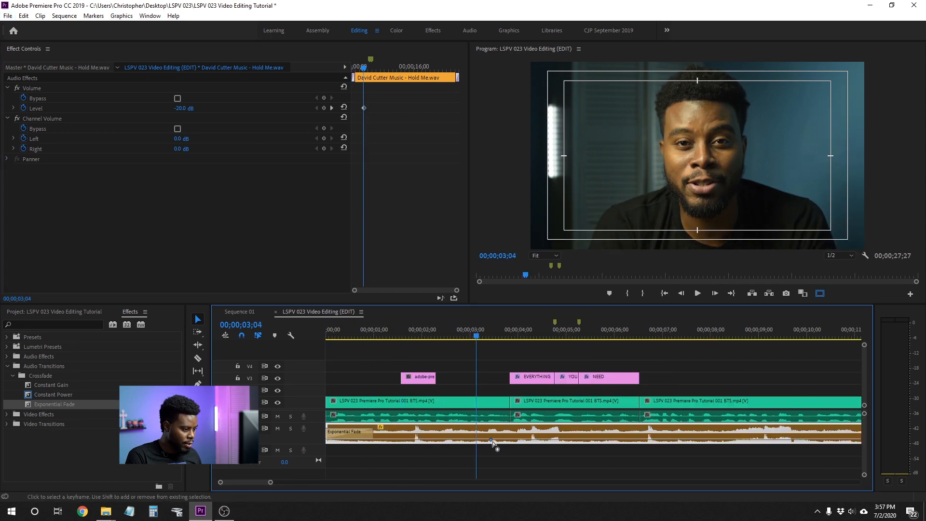
pyautogui.press('-')
pyautogui.press('-')
pyautogui.press('-')
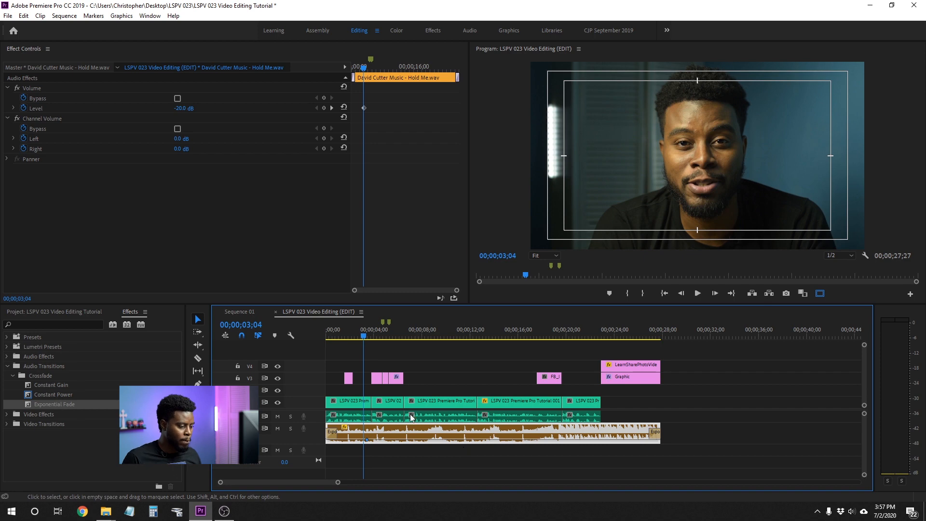
# Set the music clip's volume level to -10 dB at 00;00;04;24
pyautogui.click(367, 336)
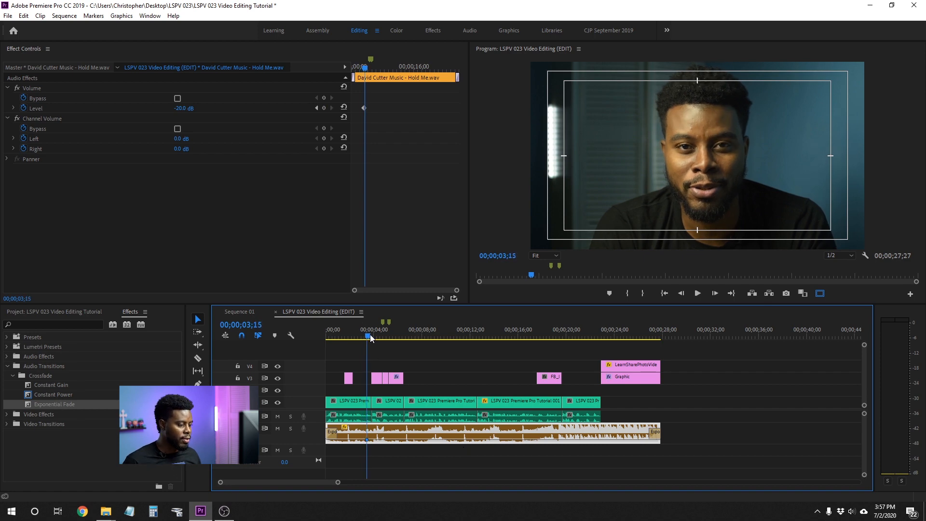
pyautogui.press('space')
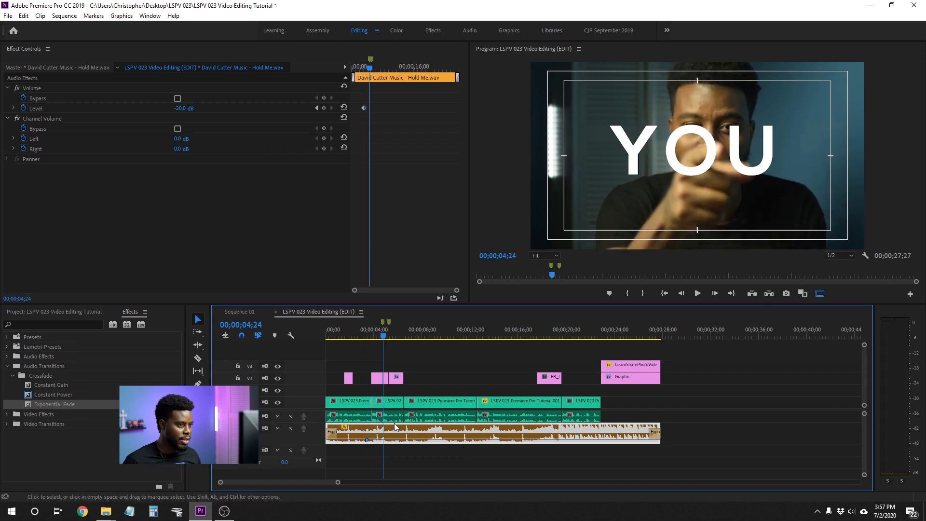
pyautogui.click(182, 108)
pyautogui.write('-10')
pyautogui.press('Return')
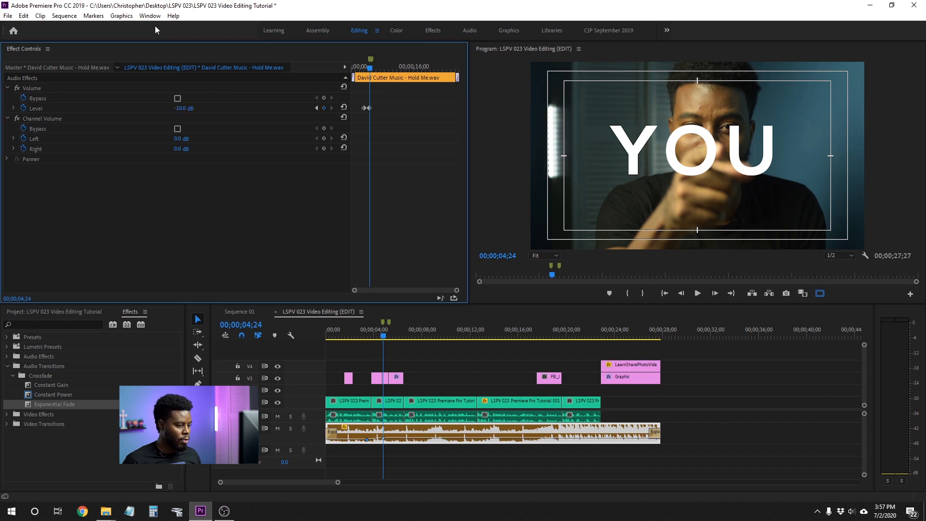
# Check the level between the music clip's two volume keyframes and delete the keyframes
pyautogui.click(367, 336)
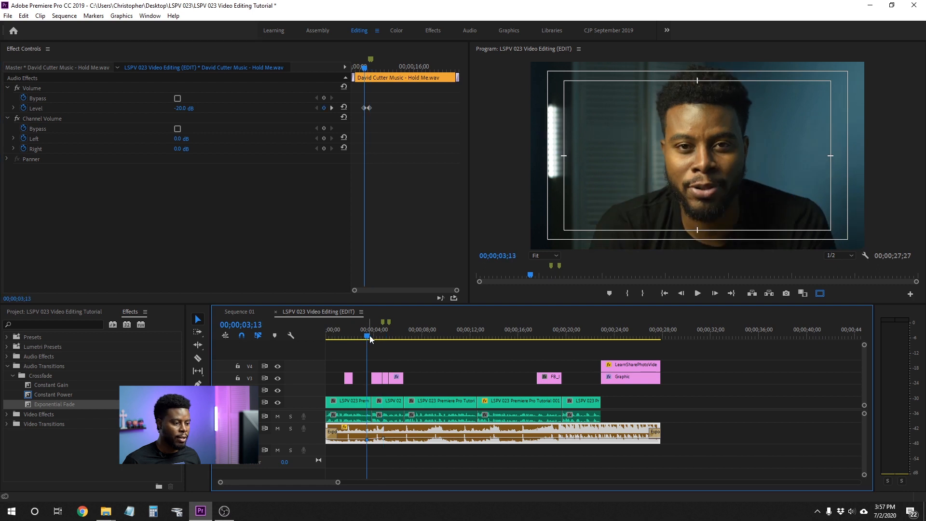
pyautogui.click(374, 337)
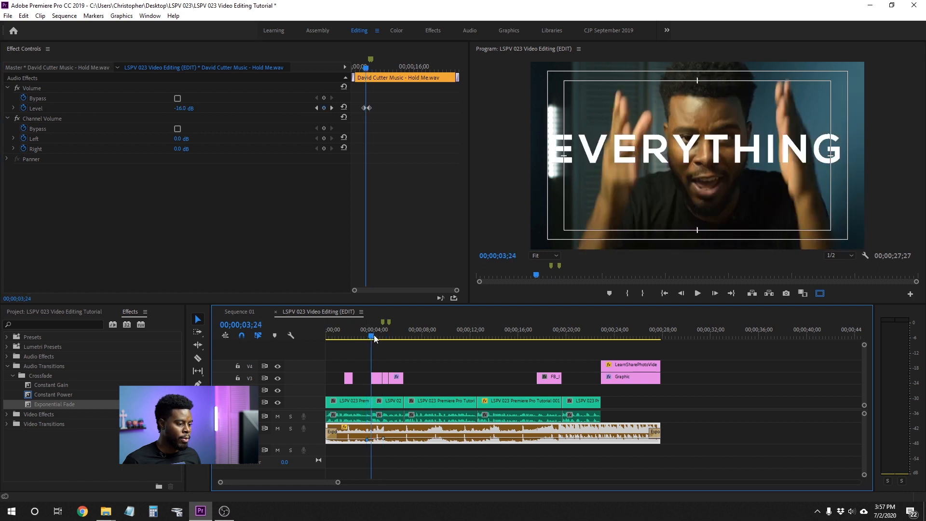
pyautogui.click(375, 335)
pyautogui.press('Delete')
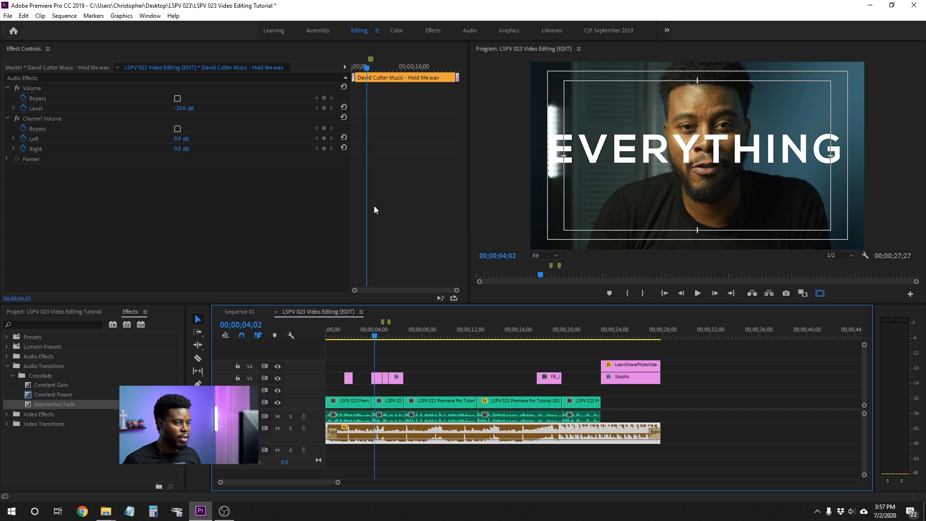
# Turn off Level keyframing on the music clip, return the playhead to the sequence start and save the project
pyautogui.click(23, 107)
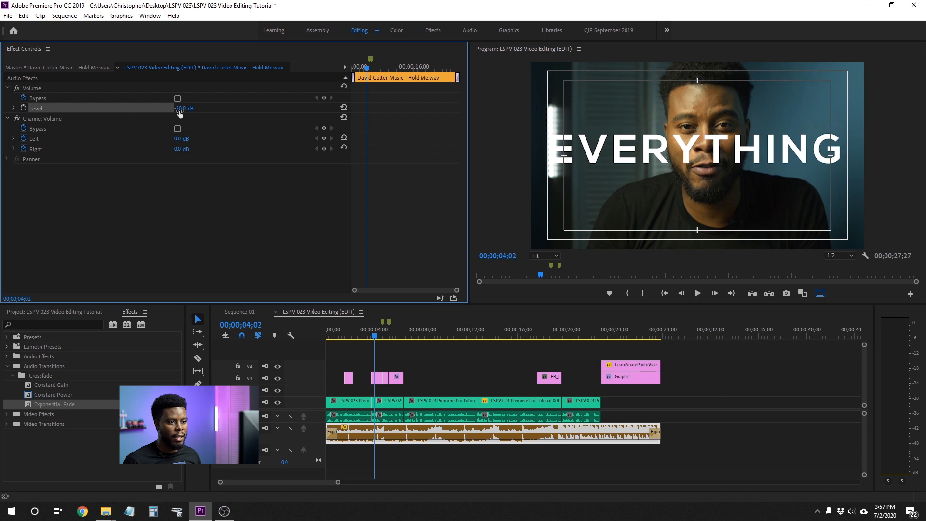
pyautogui.click(413, 432)
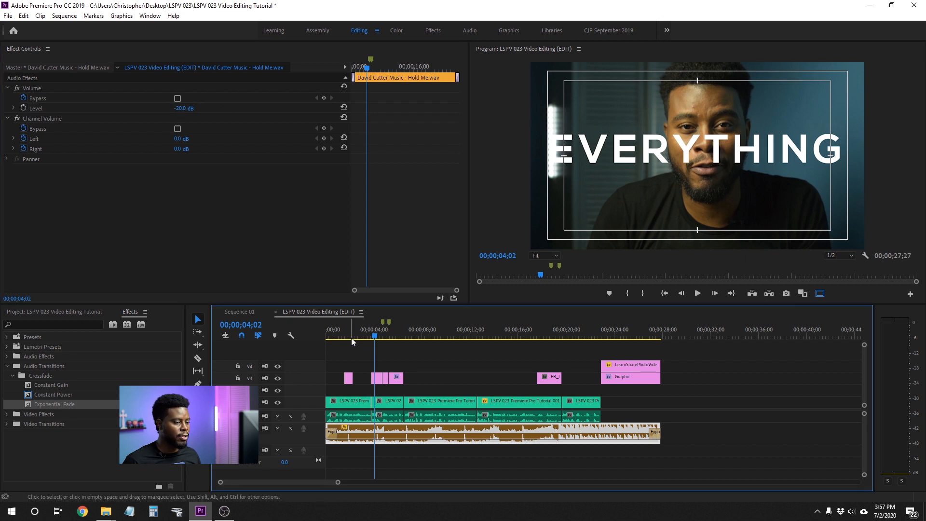
pyautogui.click(341, 331)
pyautogui.moveTo(341, 336); pyautogui.dragTo(311, 338)
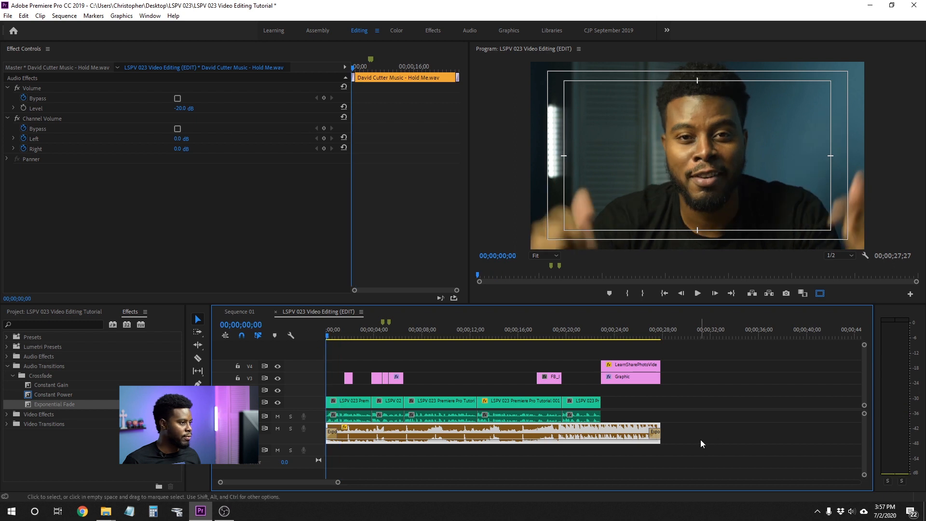
pyautogui.hotkey('ctrl', 's')
# Play back the edit and trim the music clip's start to 00;00;17;18, where the social media logo clip begins
pyautogui.press('space')
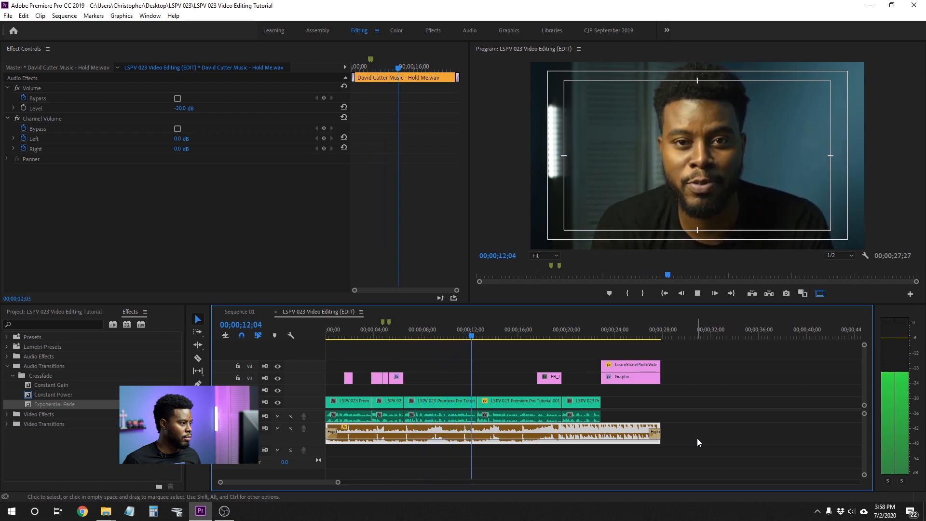
pyautogui.press('space')
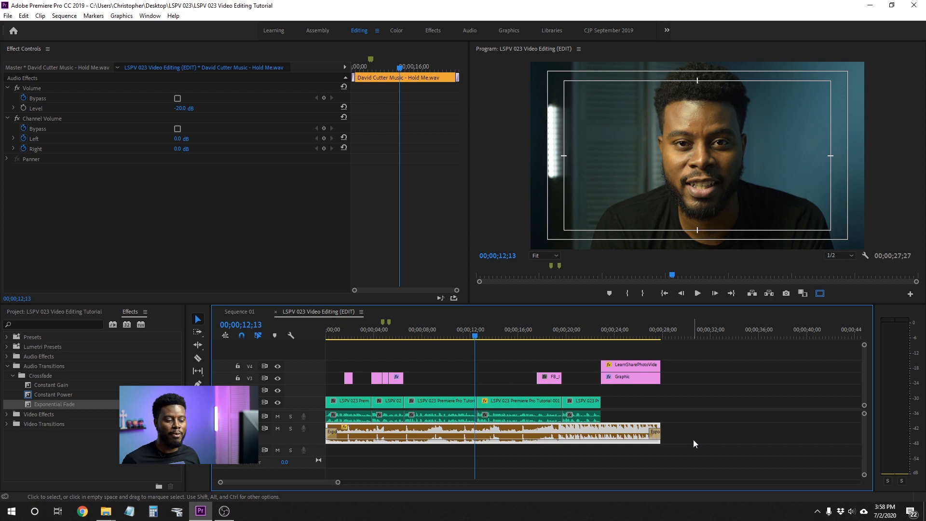
pyautogui.moveTo(331, 428); pyautogui.dragTo(510, 438)
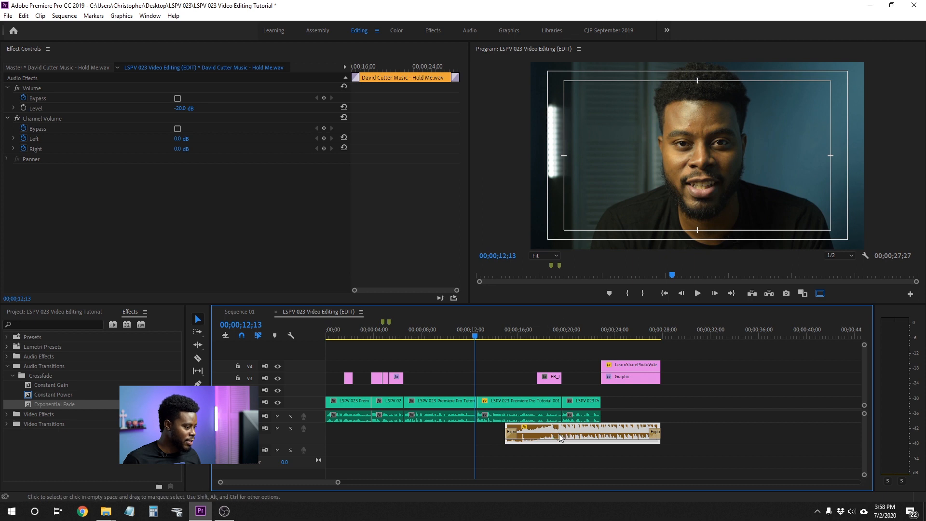
pyautogui.click(572, 459)
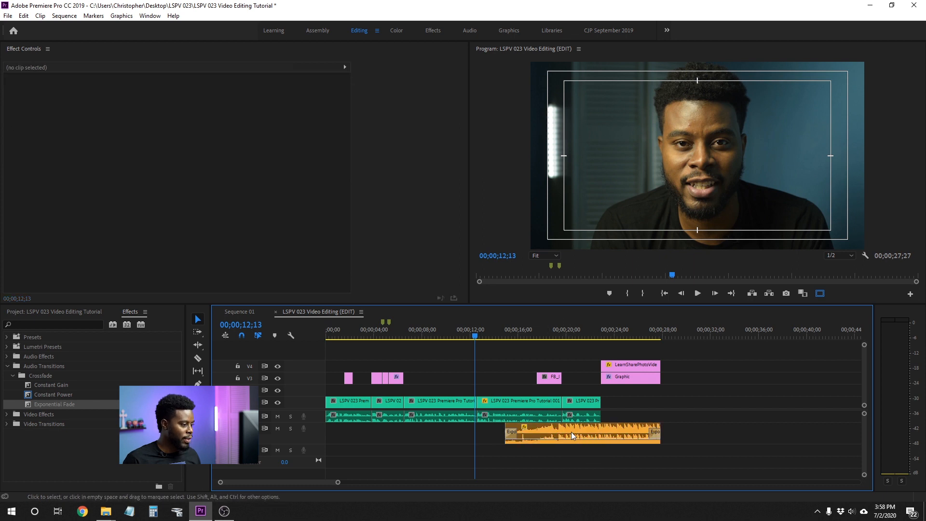
pyautogui.moveTo(539, 332); pyautogui.dragTo(548, 332)
pyautogui.press('space')
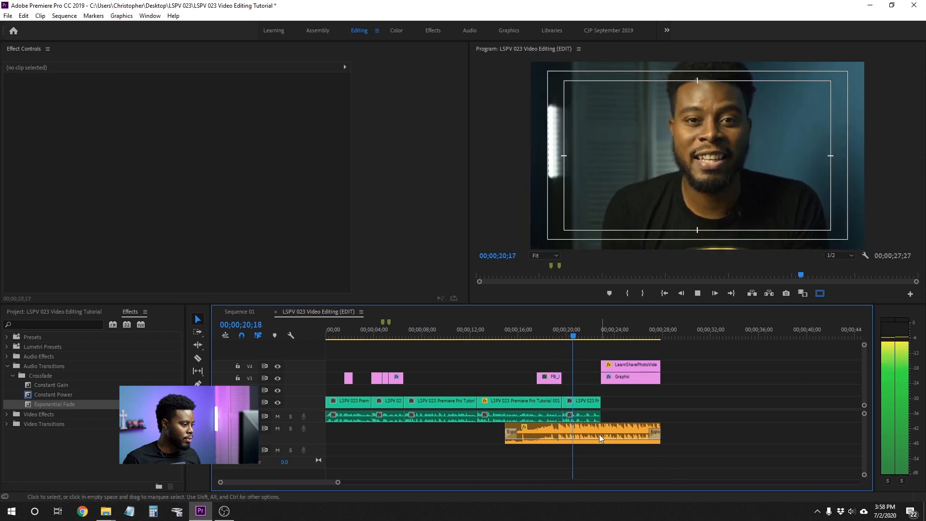
pyautogui.press('space')
pyautogui.moveTo(509, 426); pyautogui.dragTo(537, 426)
# Move the trimmed music clip to the sequence start and extend its end to match the closing logo clips
pyautogui.moveTo(600, 433); pyautogui.dragTo(371, 440)
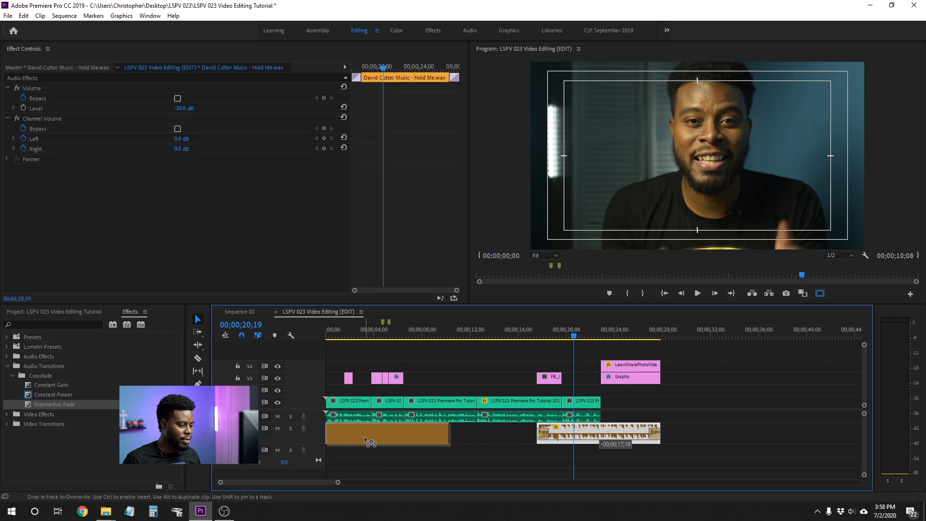
pyautogui.moveTo(446, 428); pyautogui.dragTo(661, 438)
pyautogui.click(742, 403)
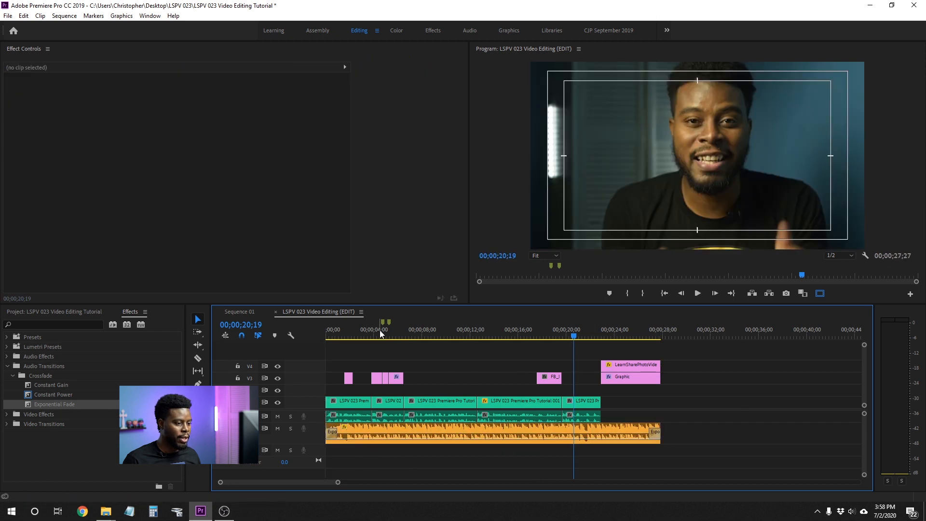
# Save the project and play the sequence from the start to check the new music section
pyautogui.moveTo(380, 330); pyautogui.dragTo(301, 334)
pyautogui.hotkey('ctrl', 's')
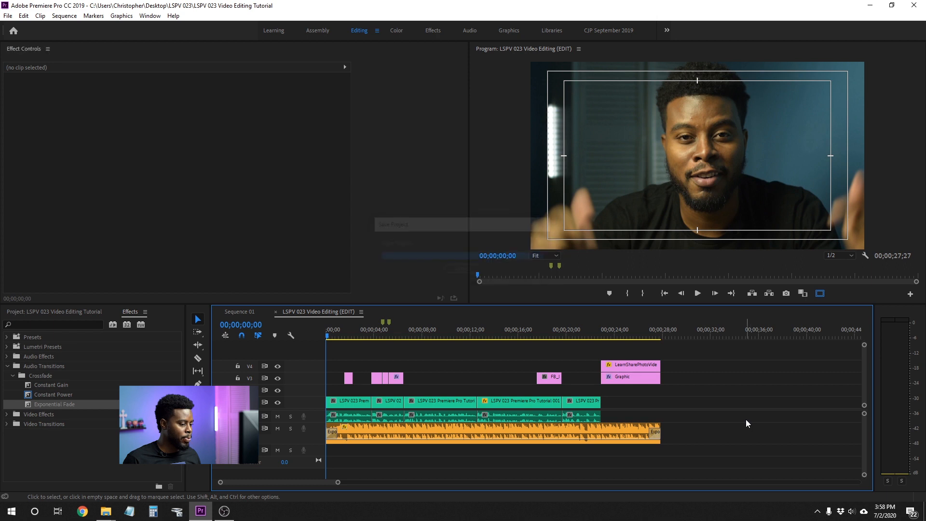
pyautogui.press('space')
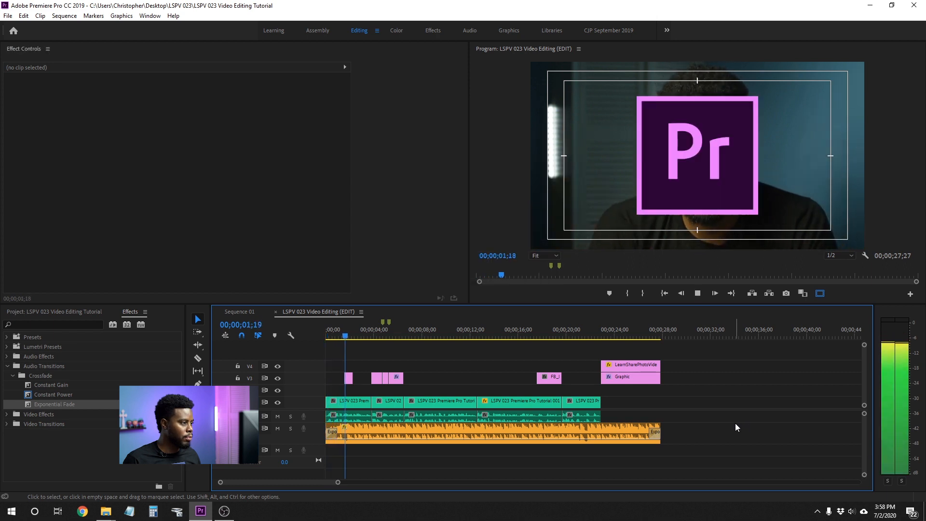
pyautogui.press('space')
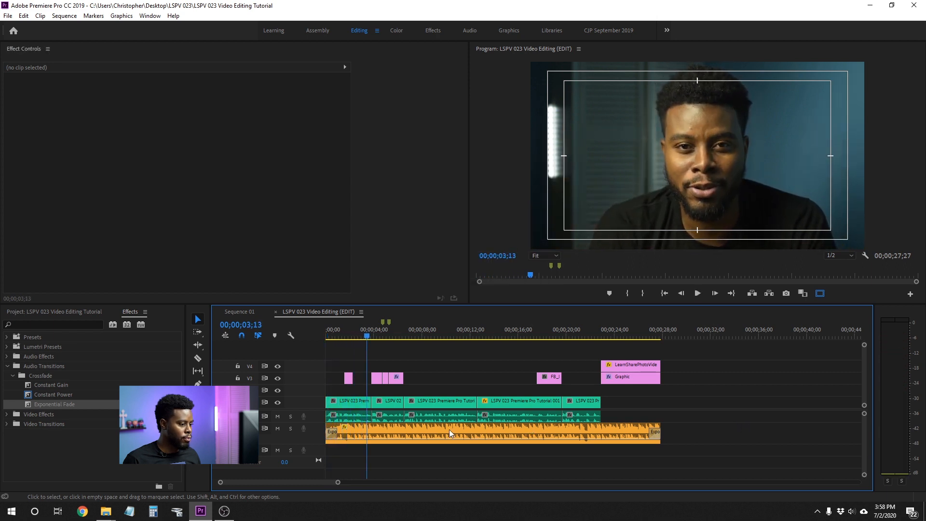
pyautogui.moveTo(401, 428); pyautogui.dragTo(429, 432)
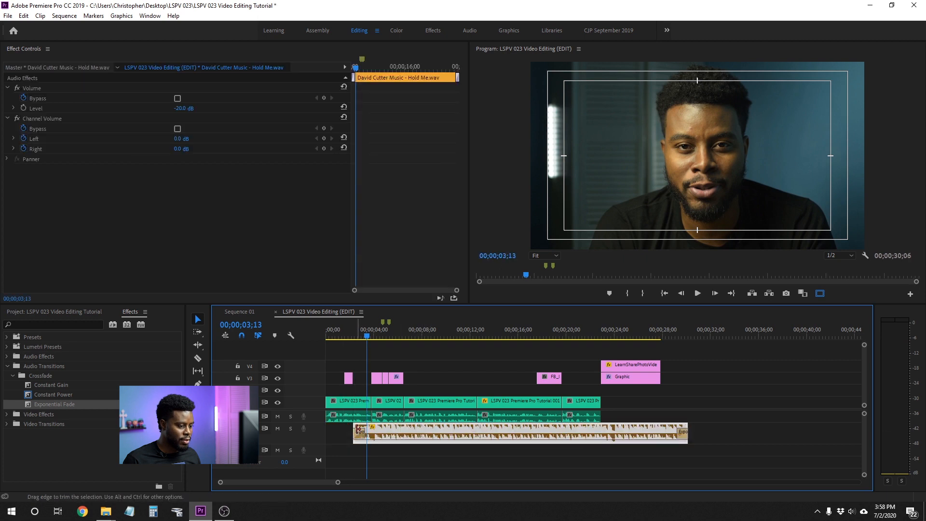
pyautogui.moveTo(356, 428); pyautogui.dragTo(326, 429)
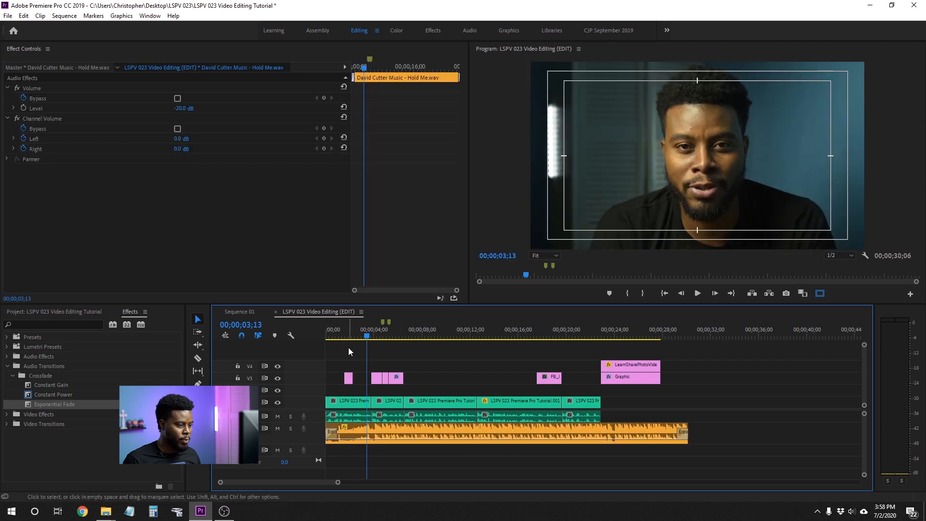
pyautogui.click(432, 392)
pyautogui.hotkey('ctrl', 'z')
pyautogui.hotkey('ctrl', 'z')
# Shift the music clip so it ends at 00;00;31;22, extend its start back to the sequence start, and play it
pyautogui.moveTo(376, 430); pyautogui.dragTo(326, 430)
pyautogui.click(344, 342)
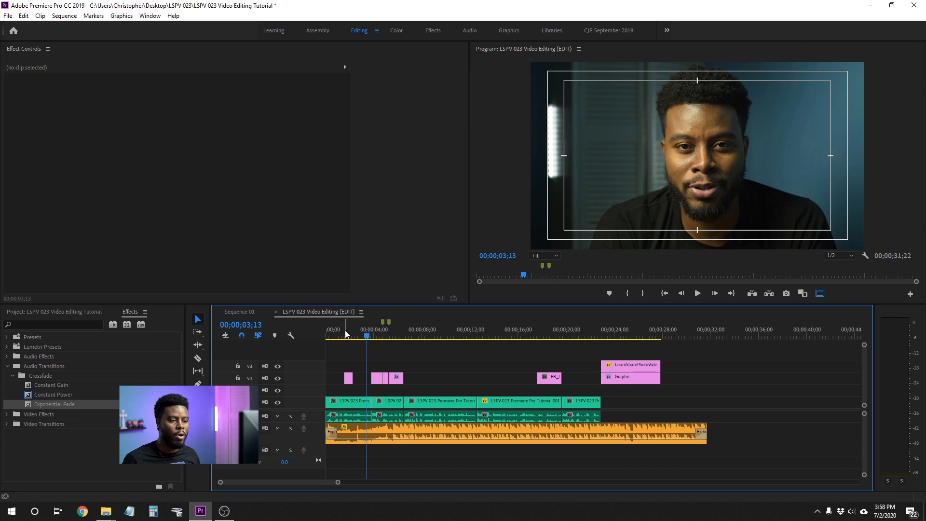
pyautogui.moveTo(346, 330); pyautogui.dragTo(318, 333)
pyautogui.press('space')
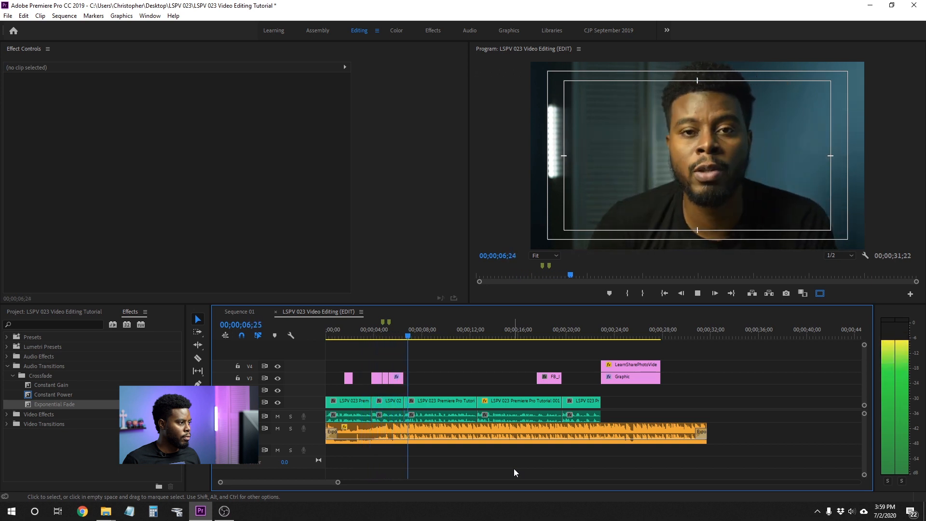
pyautogui.press('space')
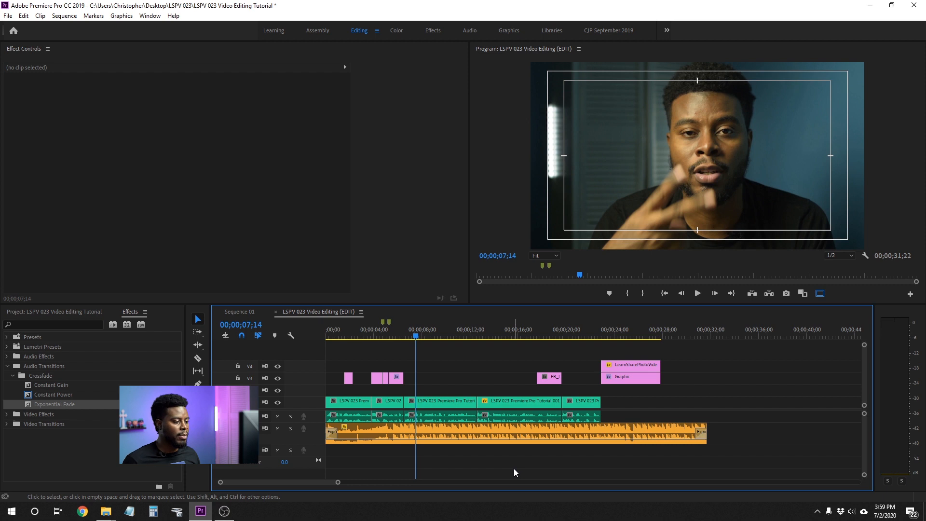
# Set the music clip's volume level to -25 dB and play the sequence from the start to check the mix
pyautogui.click(471, 434)
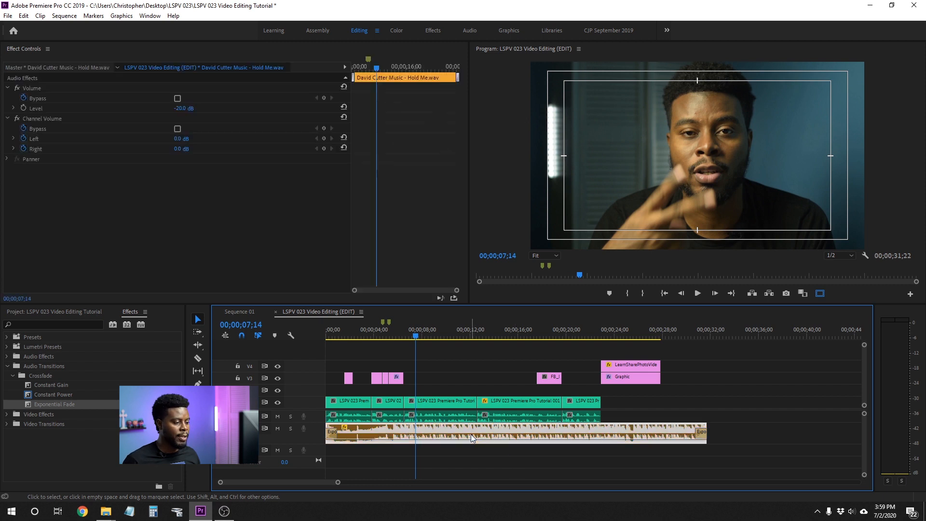
pyautogui.click(188, 107)
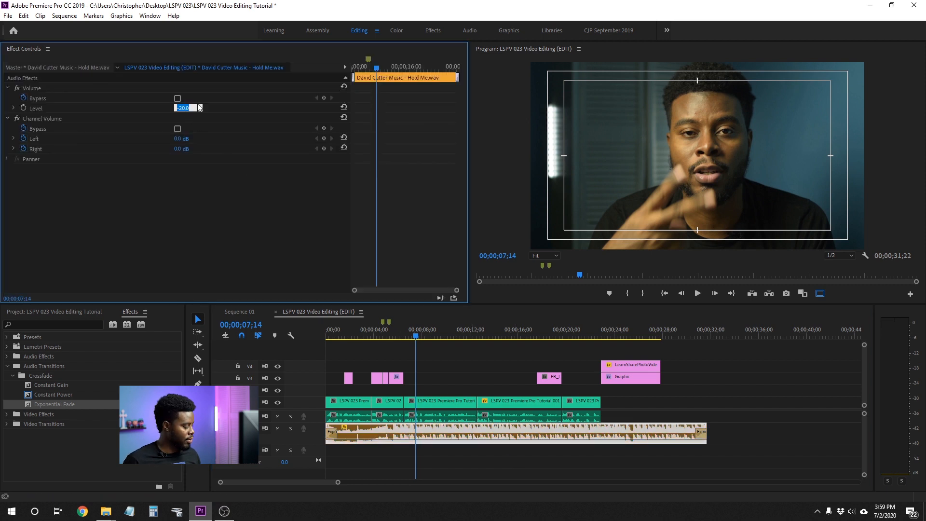
pyautogui.press('Return')
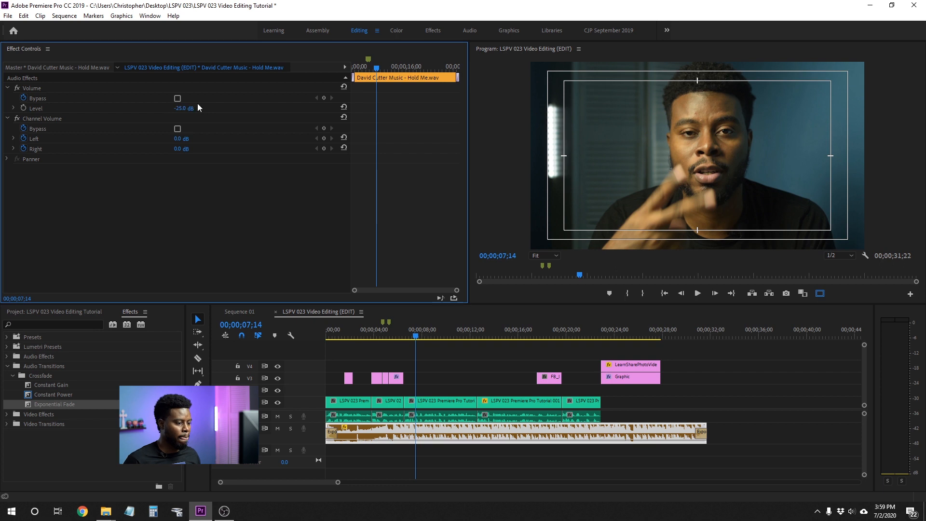
pyautogui.moveTo(360, 328); pyautogui.dragTo(316, 335)
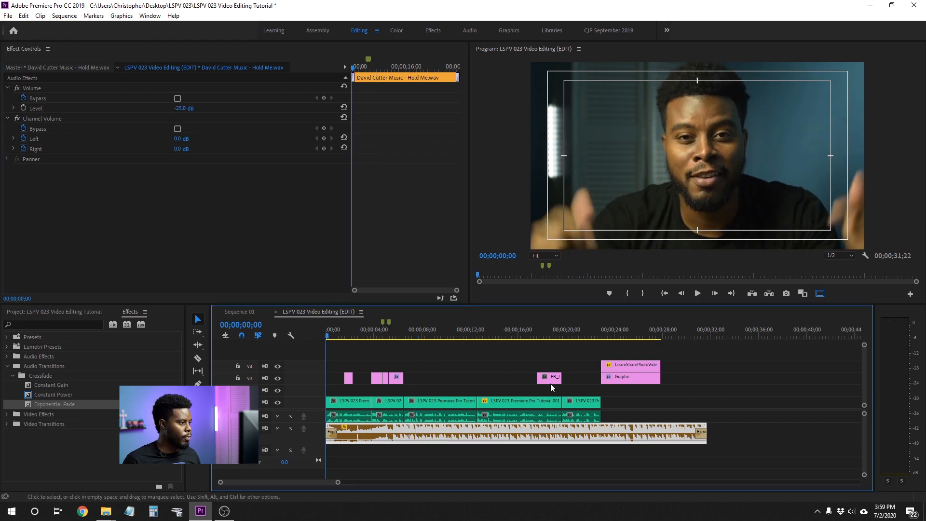
pyautogui.press('space')
pyautogui.click(490, 389)
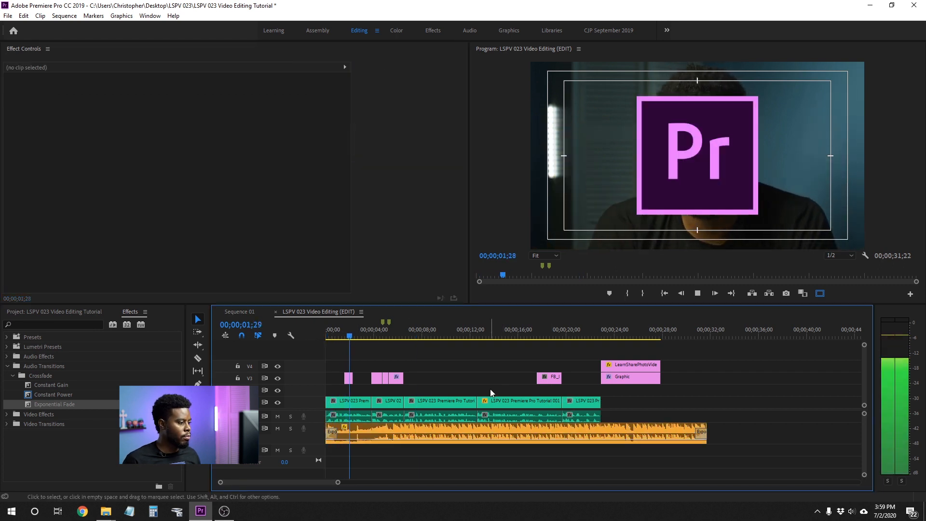
pyautogui.press('space')
# Set the music clip's volume level to -28 dB and play the sequence through to the closing logo screen
pyautogui.click(542, 434)
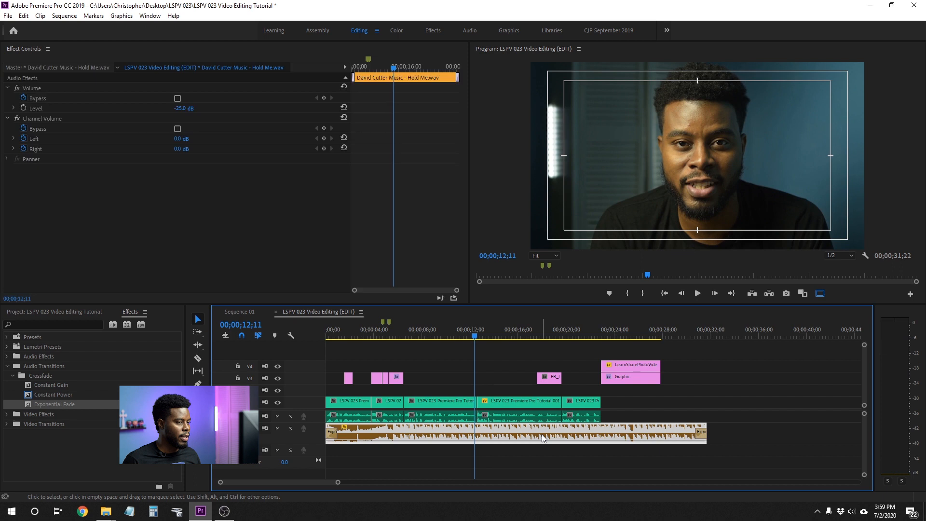
pyautogui.click(179, 109)
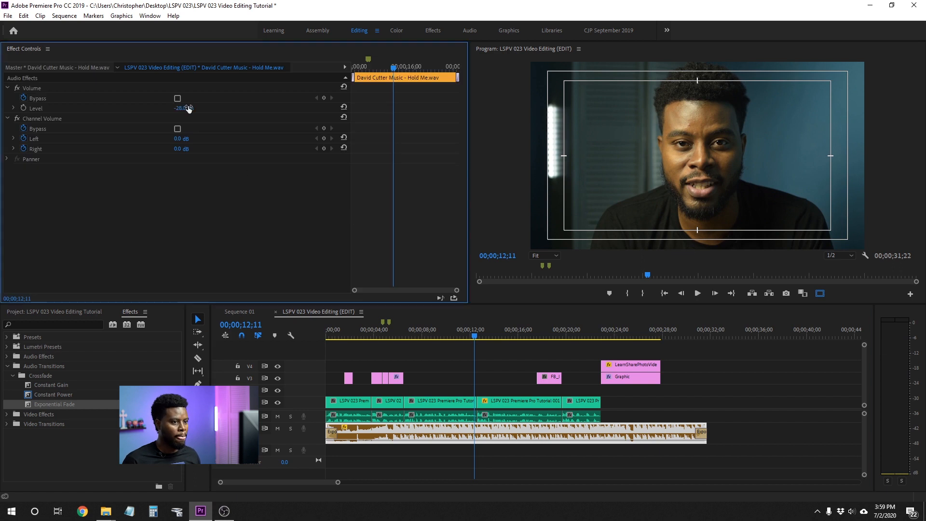
pyautogui.click(353, 334)
pyautogui.press('space')
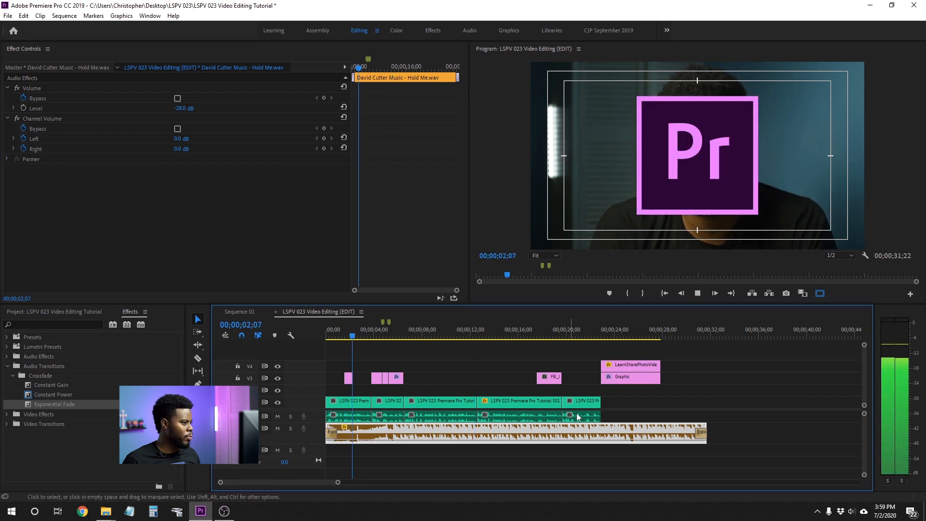
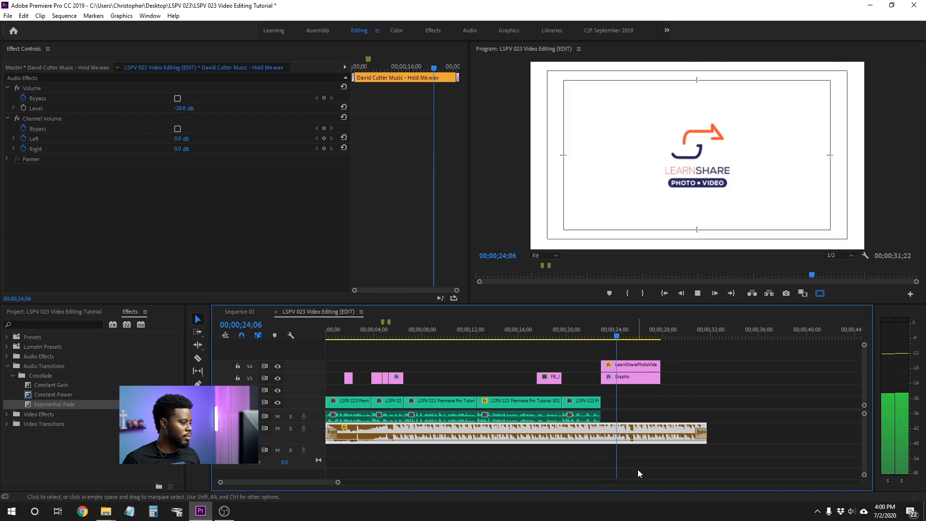
pyautogui.press('space')
pyautogui.press('space')
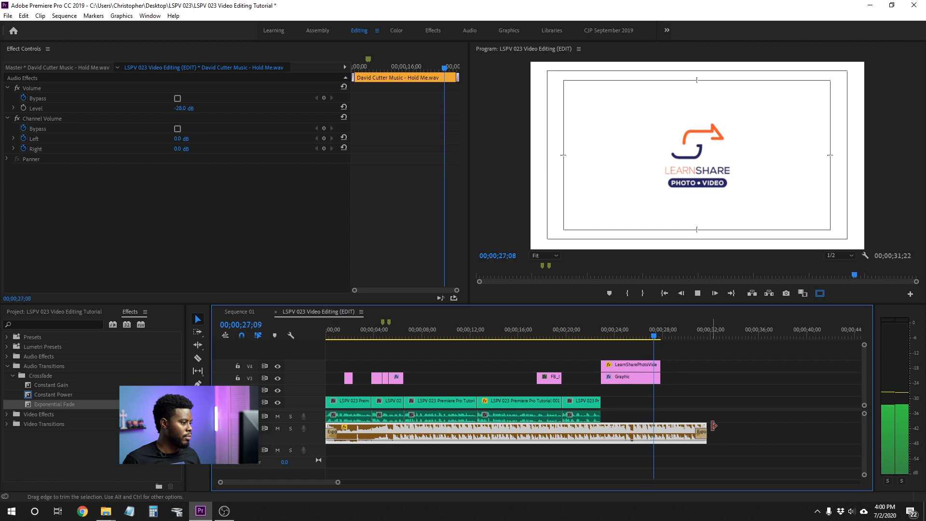
# Trim the music clip's end to the end of the closing logo clips and play the transition into the logo screen
pyautogui.moveTo(713, 425); pyautogui.dragTo(668, 425)
pyautogui.click(705, 422)
pyautogui.moveTo(640, 337); pyautogui.dragTo(588, 330)
pyautogui.press('space')
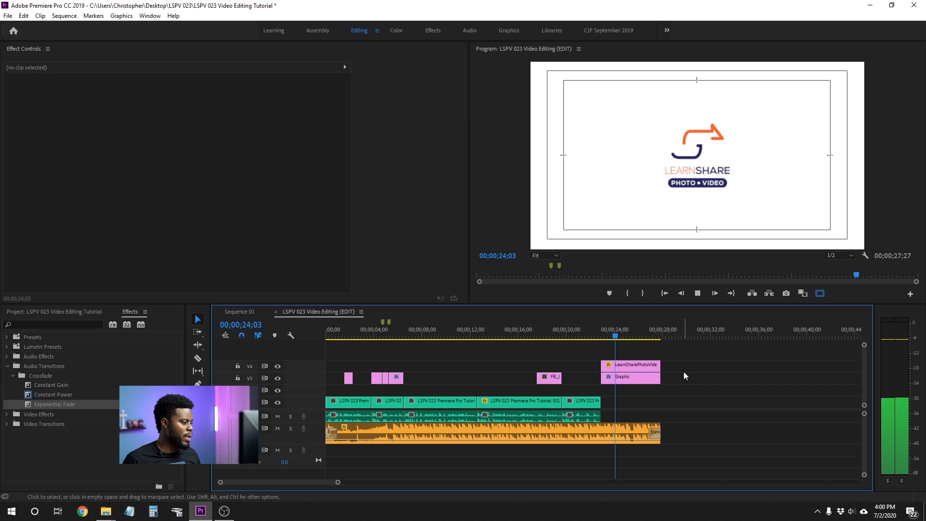
pyautogui.press('space')
# Trim the closing logo, its white graphic and the music to end at 00;00;24;23, save, and delete the music's ending Exponential Fade
pyautogui.moveTo(710, 354); pyautogui.dragTo(623, 373)
pyautogui.moveTo(655, 426); pyautogui.dragTo(622, 424)
pyautogui.click(685, 444)
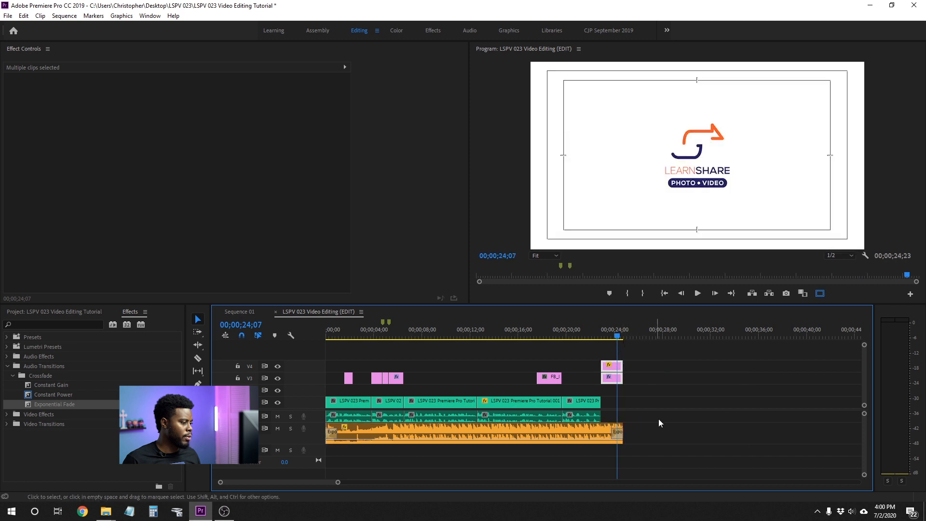
pyautogui.hotkey('ctrl', 's')
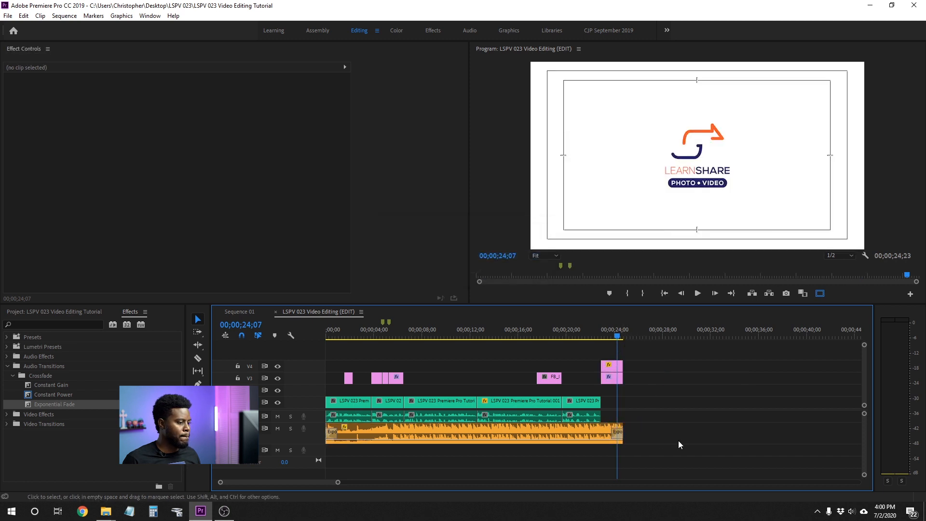
pyautogui.click(618, 433)
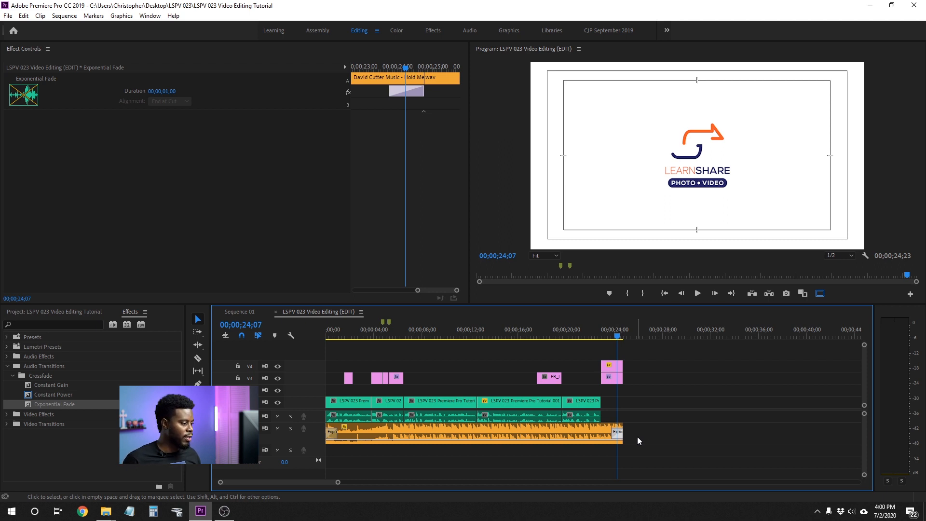
pyautogui.press('Delete')
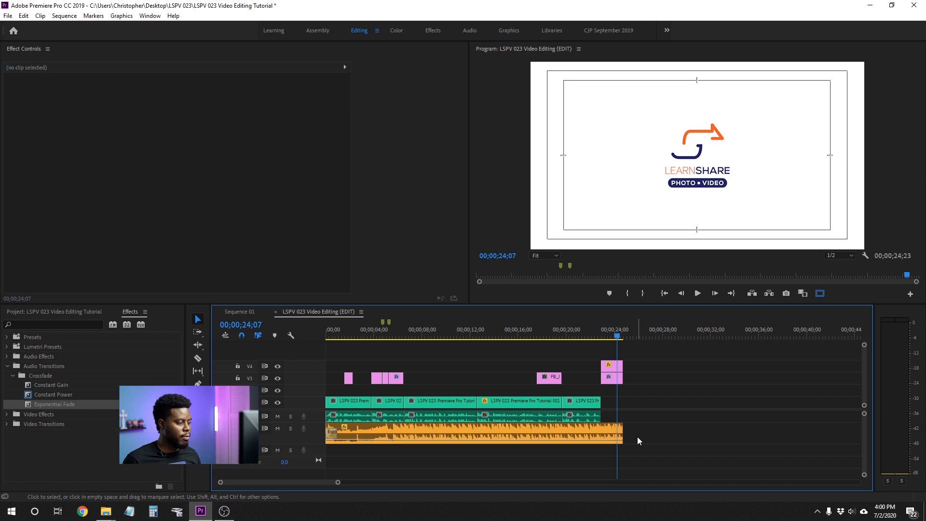
# Place Blooper Beep Sound Effect.mp3 on the audio track below the music at 00;00;24;07 and give it the Cerulean label
pyautogui.click(74, 312)
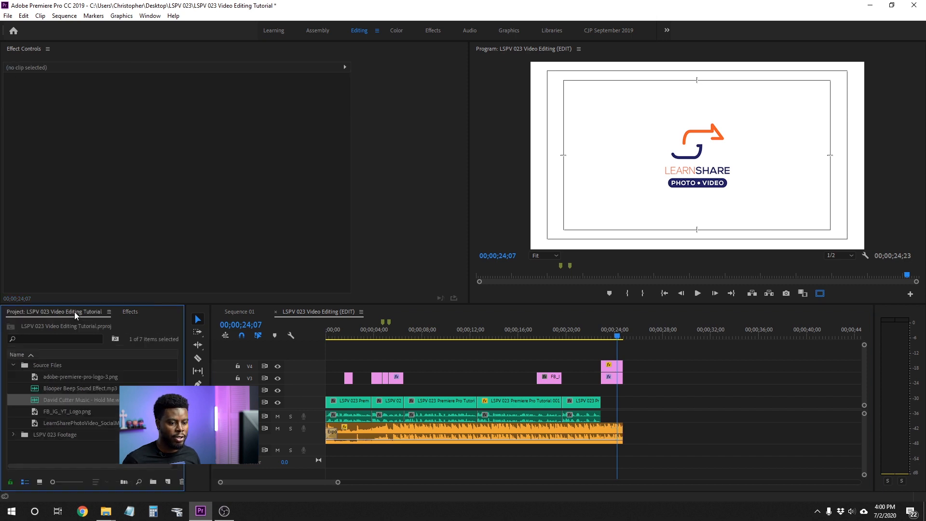
pyautogui.moveTo(65, 389); pyautogui.dragTo(75, 389)
pyautogui.moveTo(458, 427); pyautogui.dragTo(621, 453)
pyautogui.rightClick(637, 454)
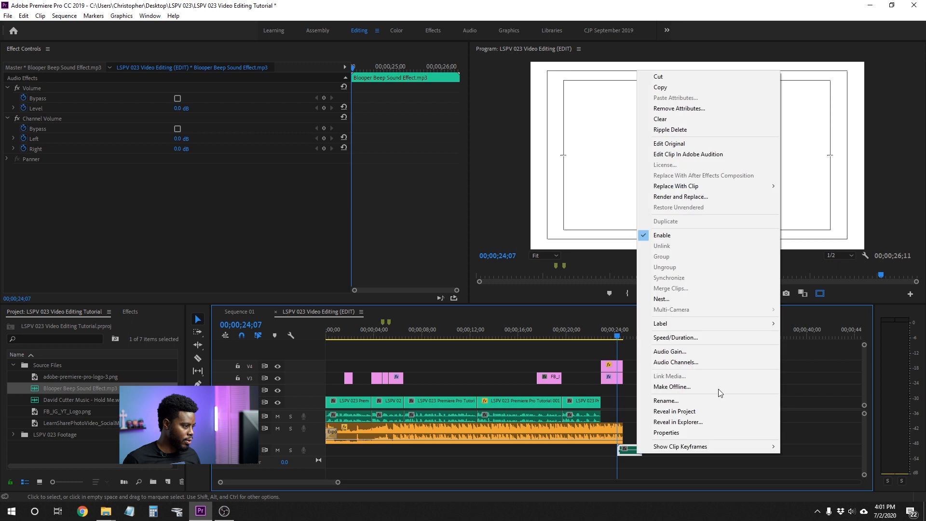
pyautogui.moveTo(743, 325)
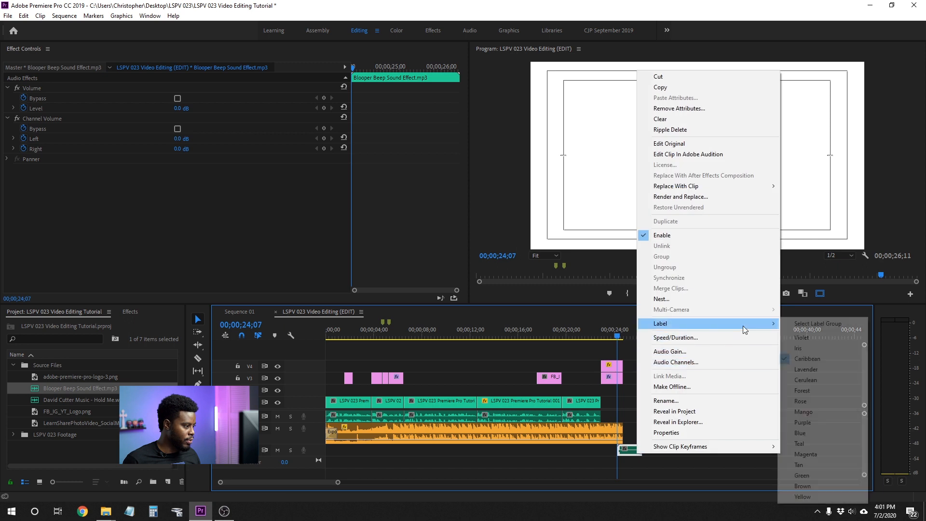
pyautogui.click(814, 381)
pyautogui.click(694, 426)
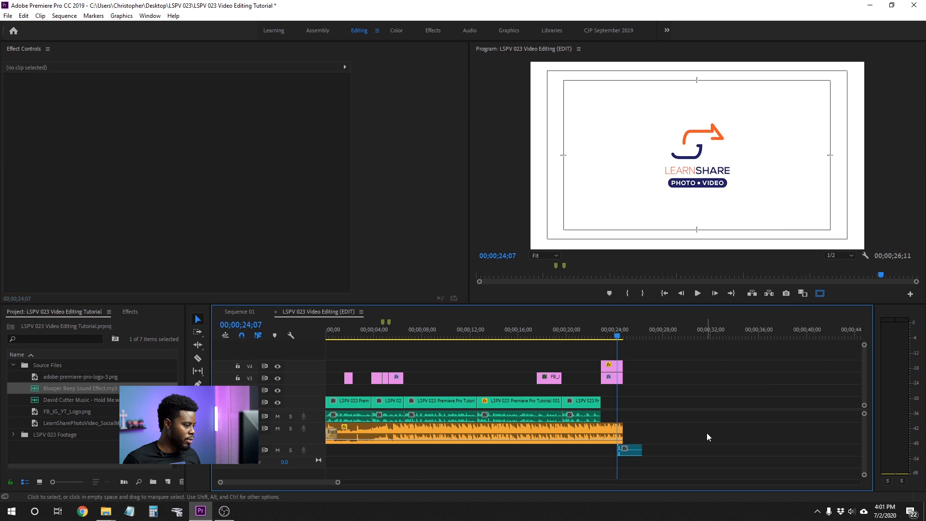
# Trim the silence from the start and end of the blooper beep clip so only the short beep remains
pyautogui.press('=')
pyautogui.press('=')
pyautogui.press('=')
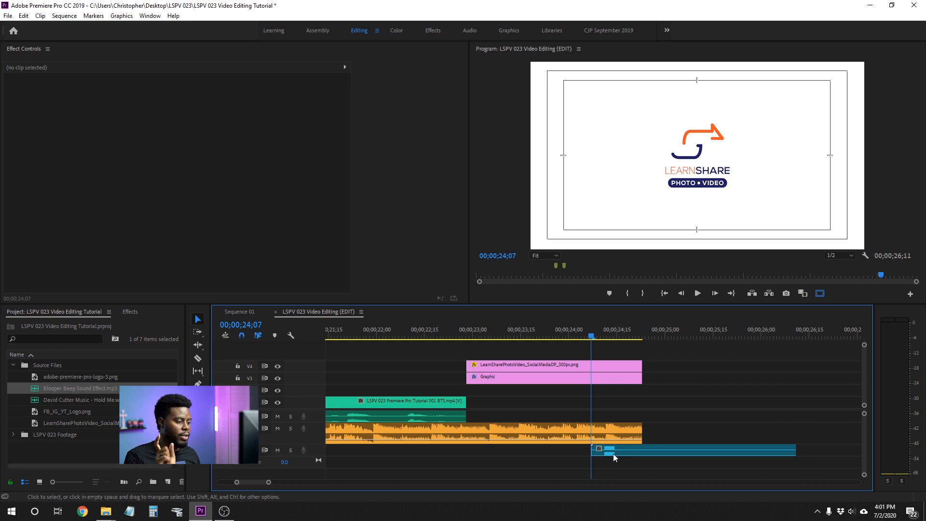
pyautogui.moveTo(595, 452); pyautogui.dragTo(603, 454)
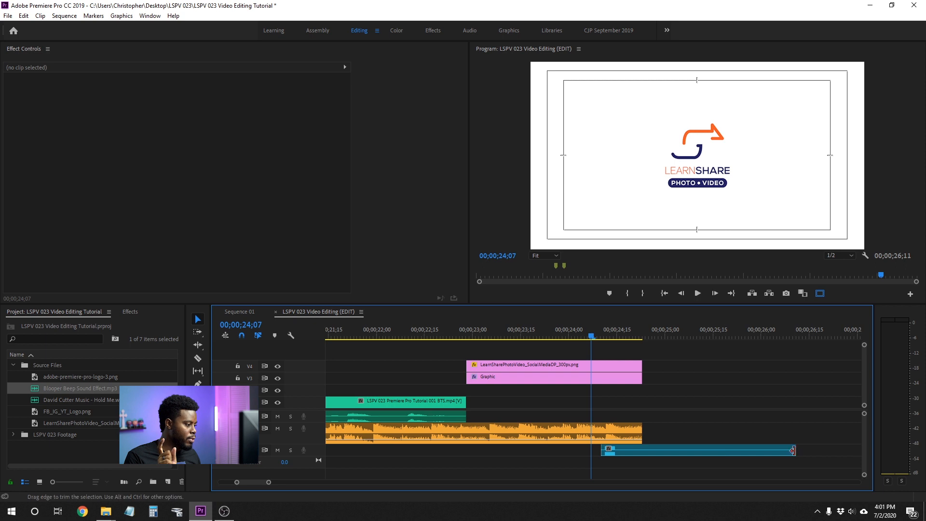
pyautogui.moveTo(795, 451); pyautogui.dragTo(771, 451)
# Move the trimmed beep clip so it straddles the end of the music and closing logo clips, ending at about 00;00;24;26
pyautogui.moveTo(677, 467); pyautogui.dragTo(641, 459)
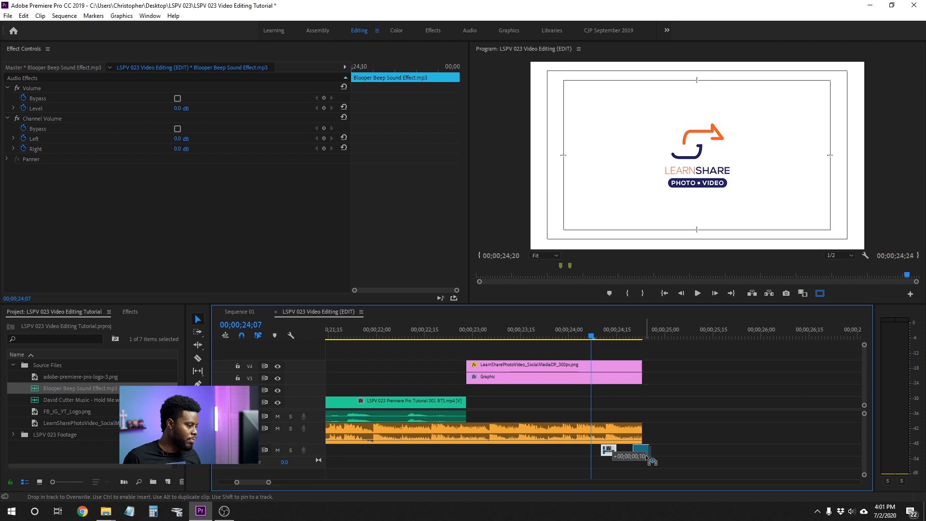
pyautogui.moveTo(652, 460); pyautogui.dragTo(653, 459)
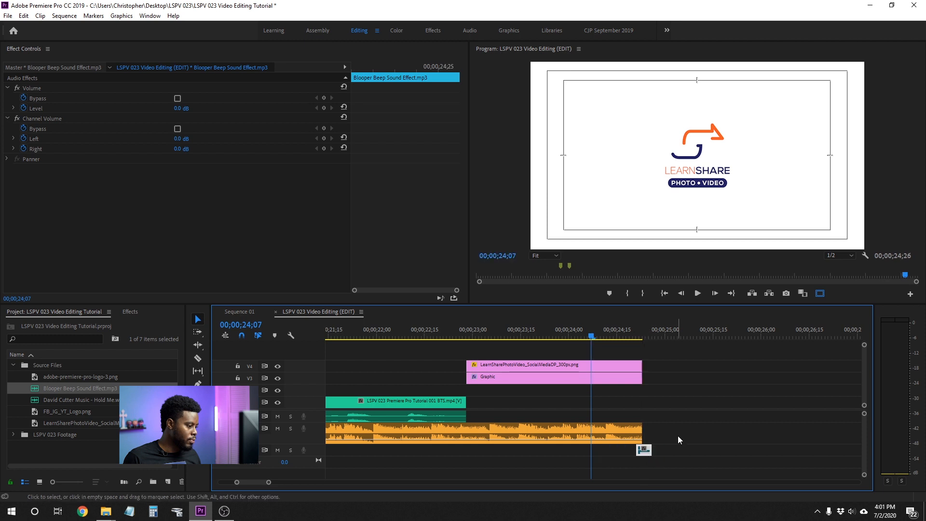
pyautogui.click(670, 417)
pyautogui.press('-')
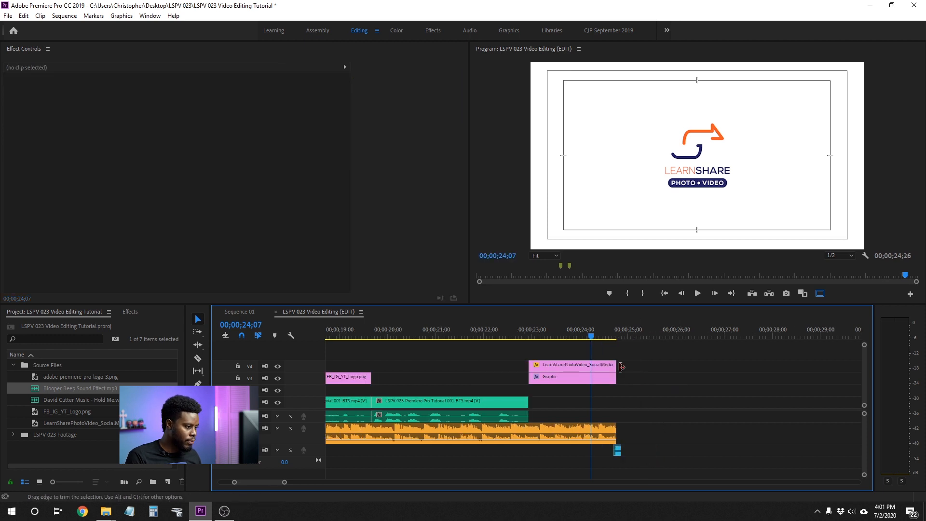
# Play back the transition from the last talking clip into the closing logo
pyautogui.click(501, 335)
pyautogui.press('space')
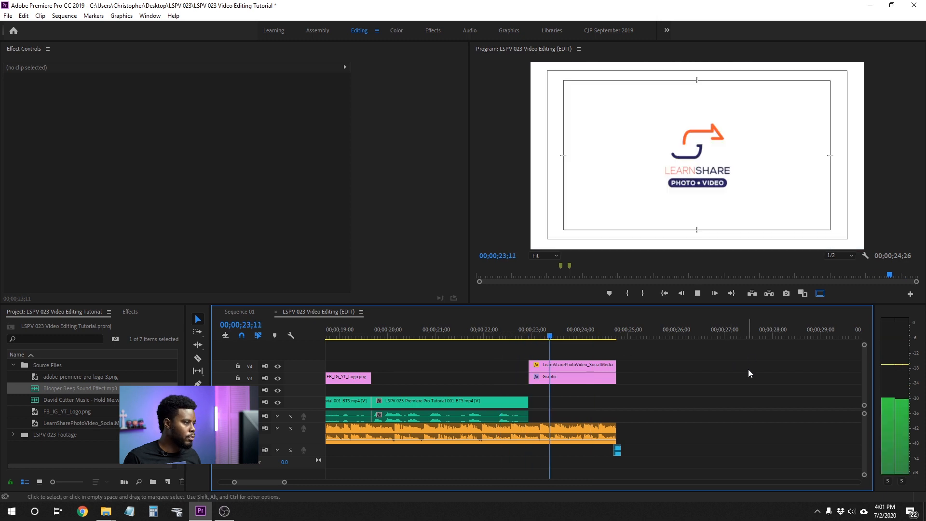
pyautogui.click(512, 333)
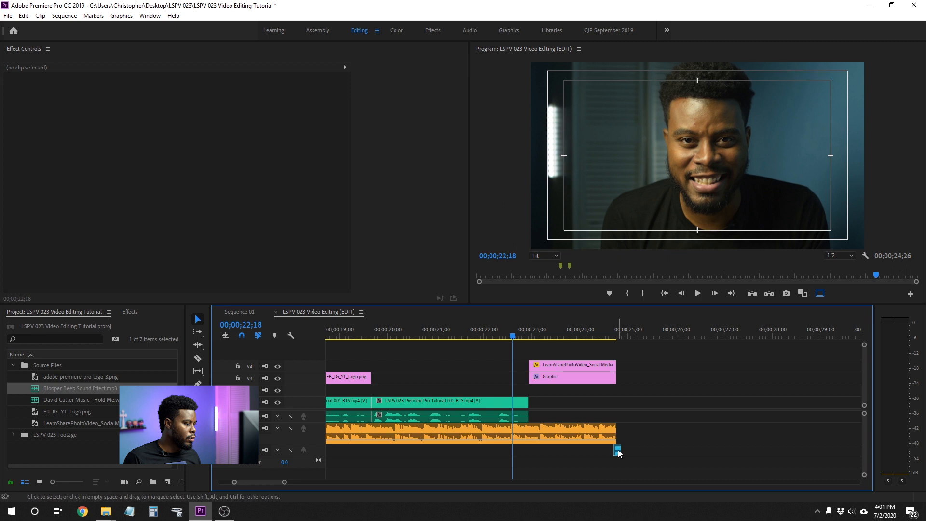
# Duplicate the Blooper Beep Sound Effect clip on its audio track and place the copy at the start of the closing logo
pyautogui.click(618, 450)
pyautogui.moveTo(528, 336); pyautogui.dragTo(503, 335)
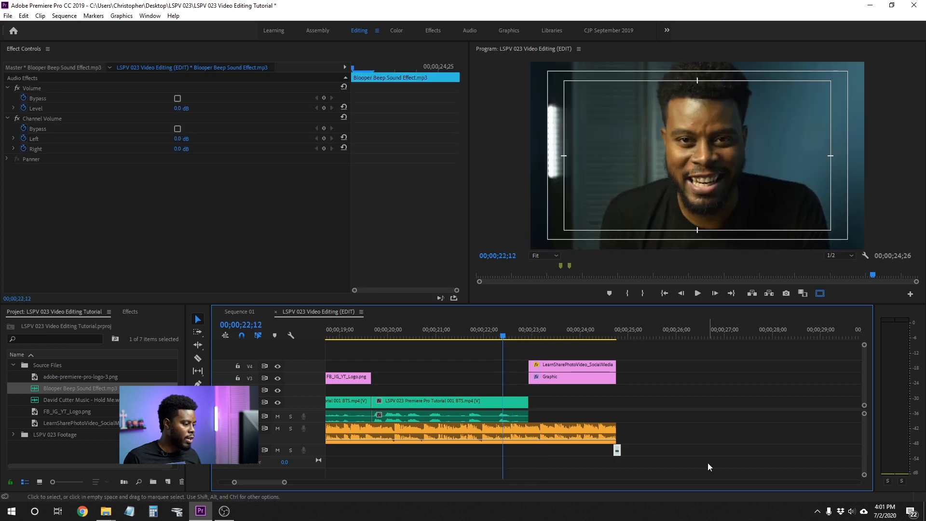
pyautogui.click(665, 455)
pyautogui.click(617, 450)
pyautogui.moveTo(619, 452); pyautogui.dragTo(532, 452)
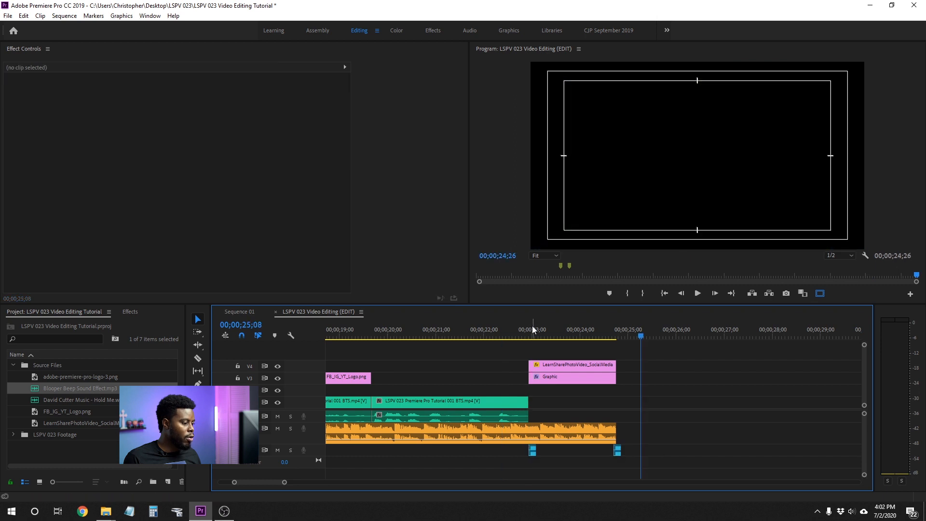
# Try pasting a copy of the beep clip past the sequence's end on the lowest audio track, and delete that copy
pyautogui.click(534, 329)
pyautogui.click(618, 450)
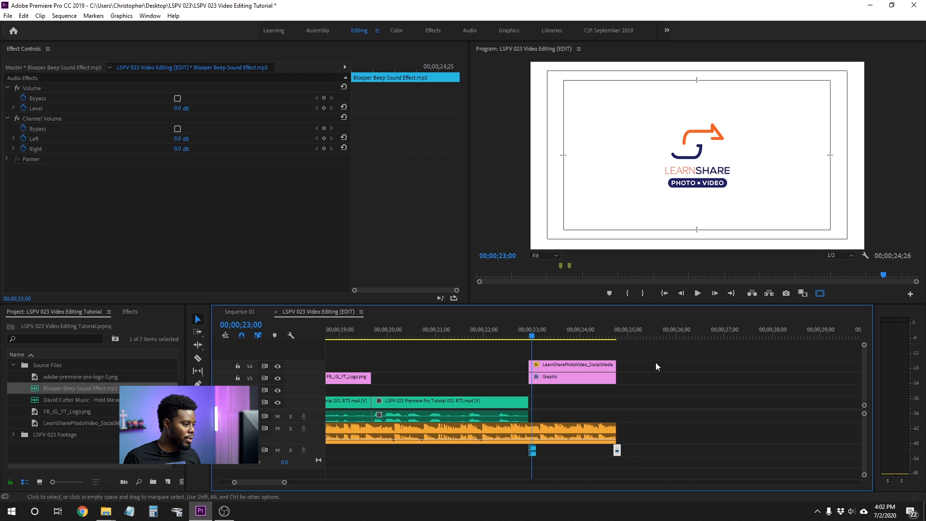
pyautogui.click(640, 330)
pyautogui.click(671, 452)
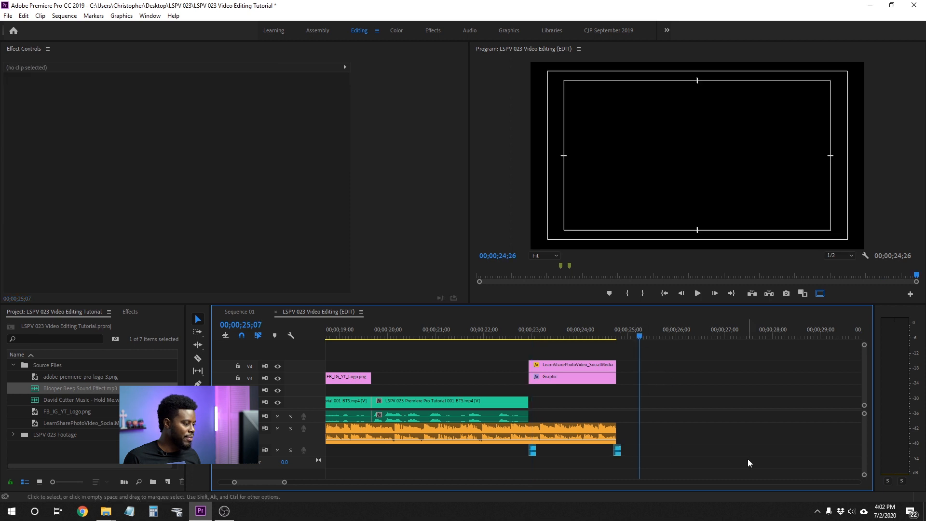
pyautogui.hotkey('ctrl', 'v')
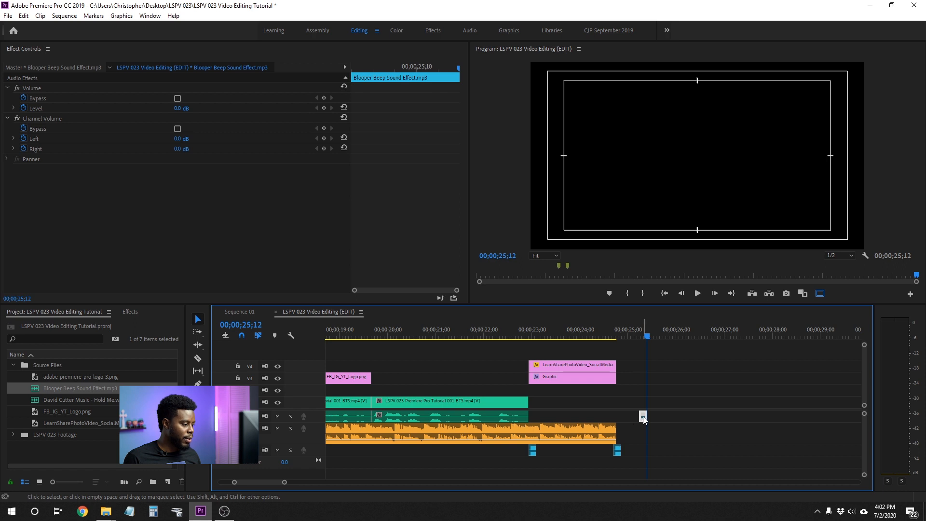
pyautogui.moveTo(644, 416); pyautogui.dragTo(643, 451)
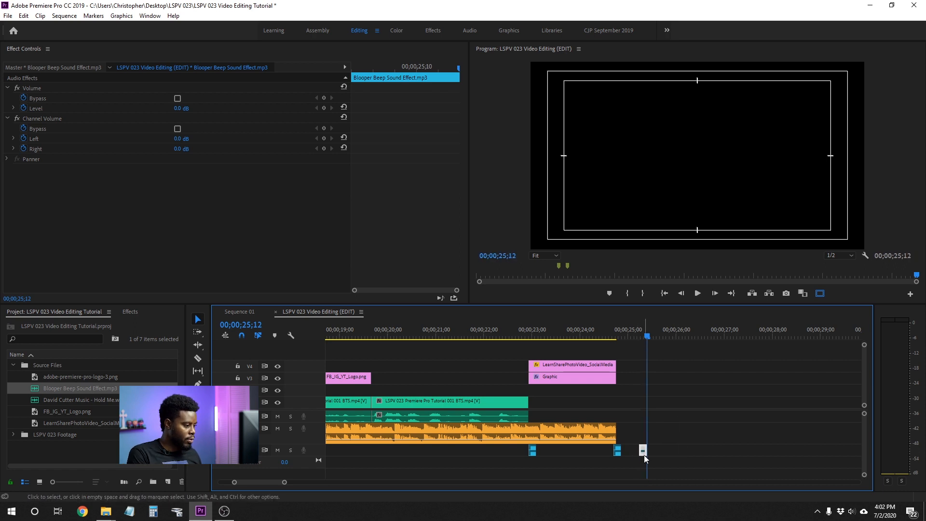
pyautogui.press('Delete')
# Play back the closing logo with both beeps from about 00;00;22;21 and save the project
pyautogui.click(518, 335)
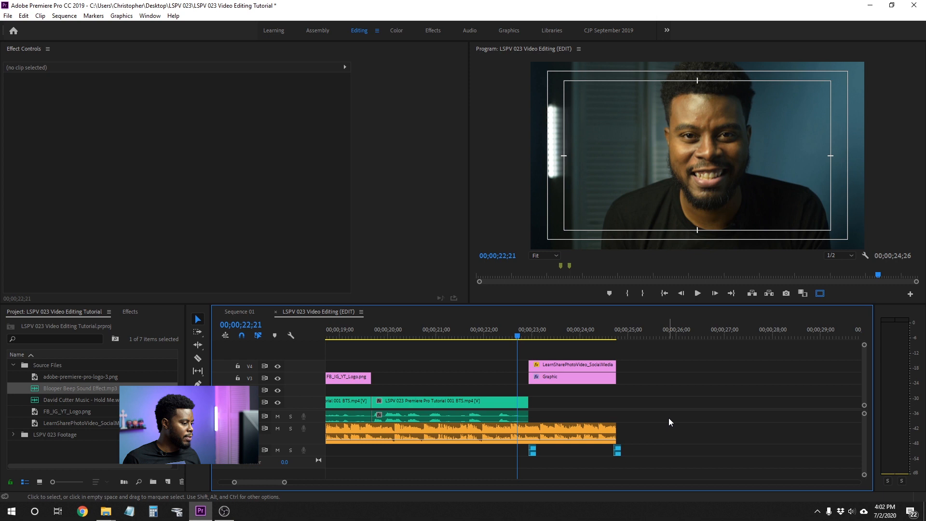
pyautogui.press('space')
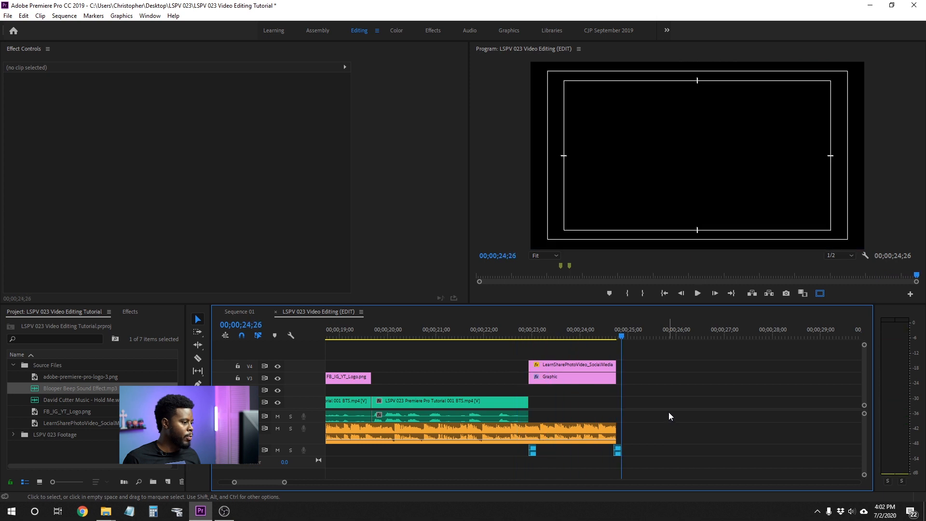
pyautogui.hotkey('ctrl', 's')
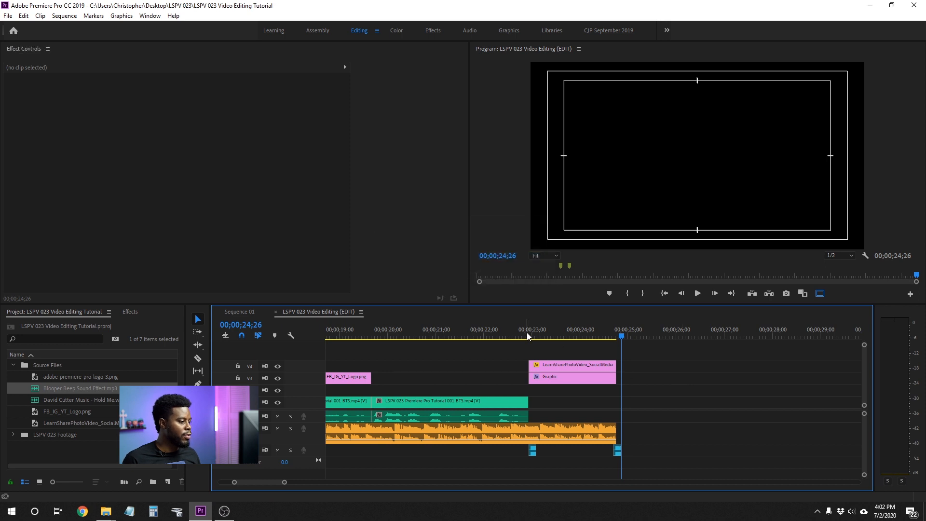
# Enable Scale keyframing on the LearnSharePhotoVideo logo clip, with a keyframe of 150 at the clip's start
pyautogui.click(580, 366)
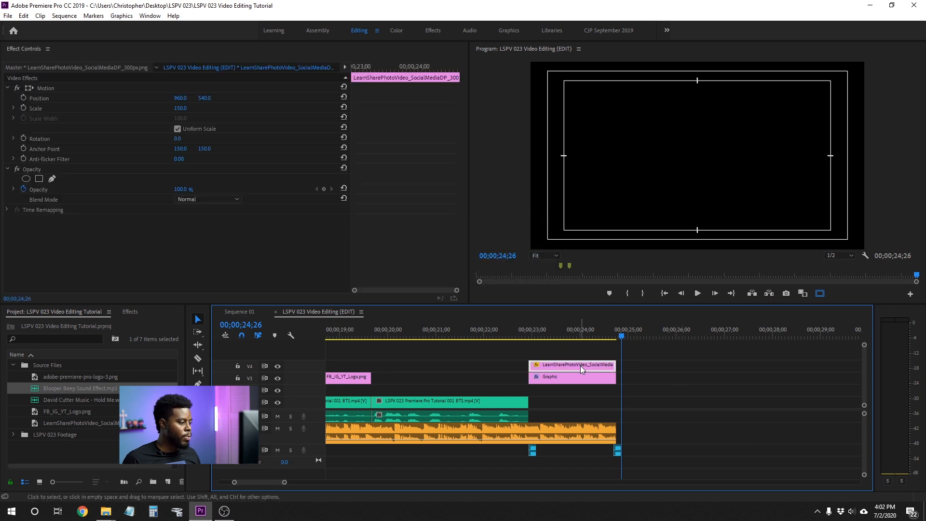
pyautogui.click(555, 327)
pyautogui.moveTo(555, 327); pyautogui.dragTo(525, 330)
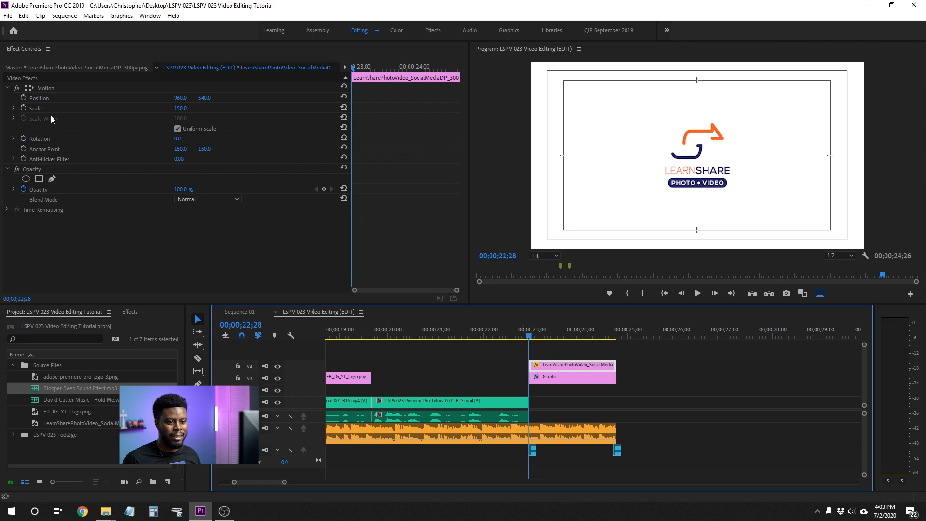
pyautogui.click(24, 109)
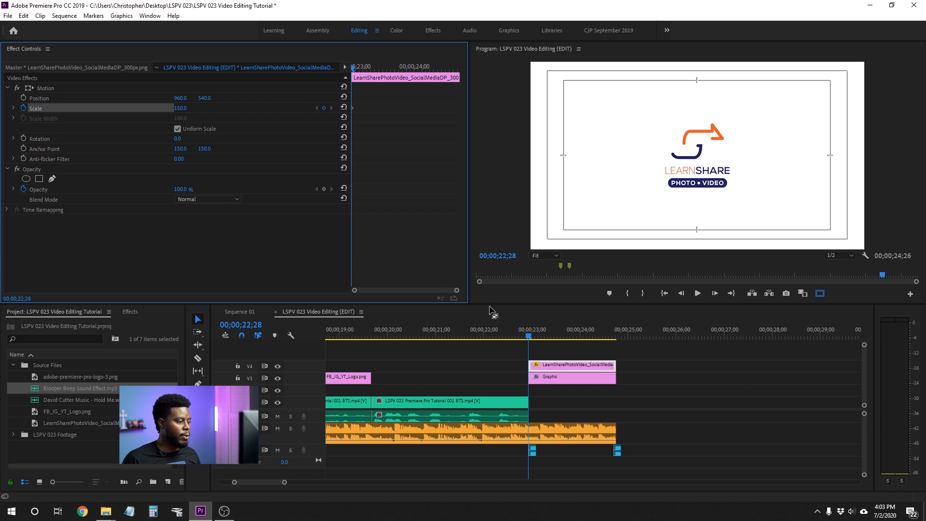
# Set the logo clip's Scale to 153 at its end, 00;00;24;23
pyautogui.click(616, 331)
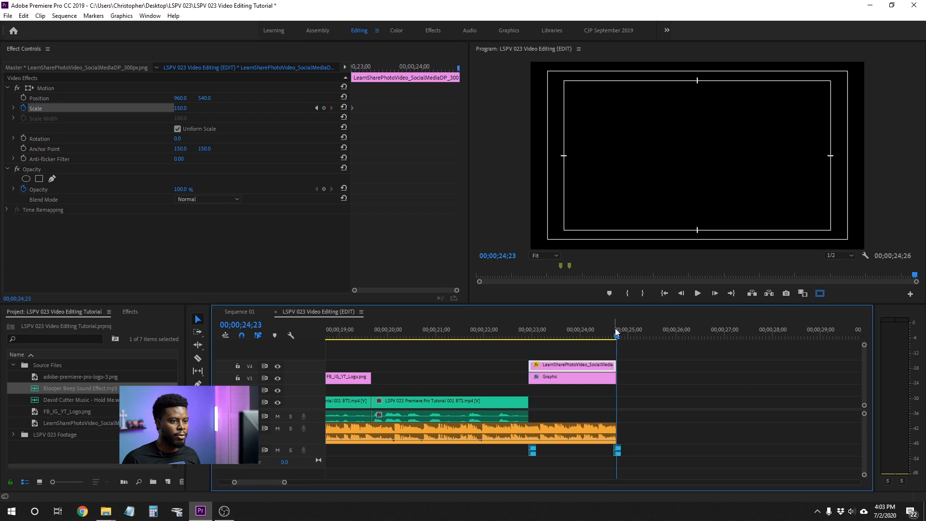
pyautogui.click(182, 108)
pyautogui.write('1')
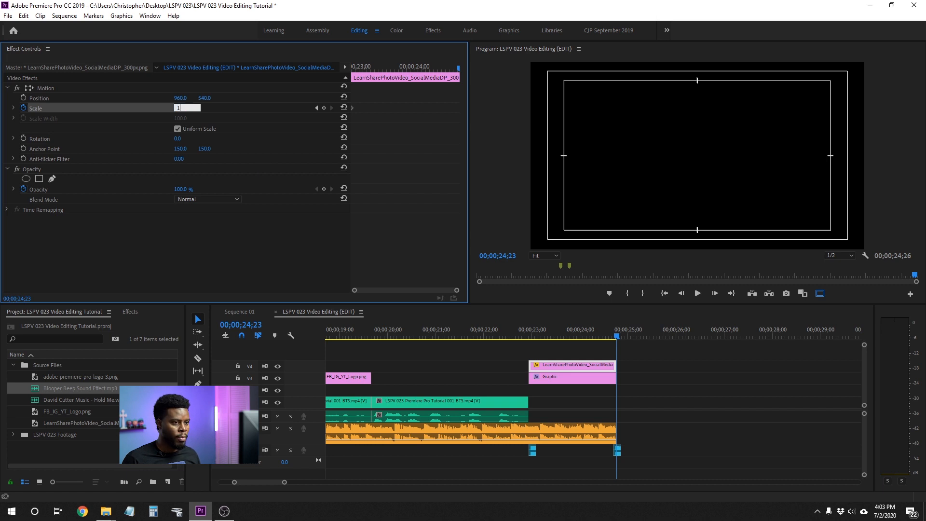
pyautogui.write('53')
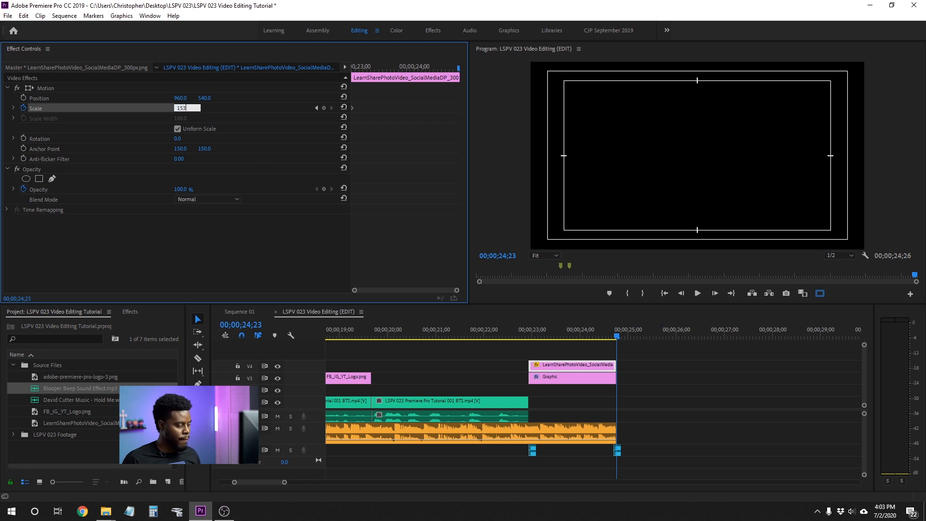
pyautogui.press('Return')
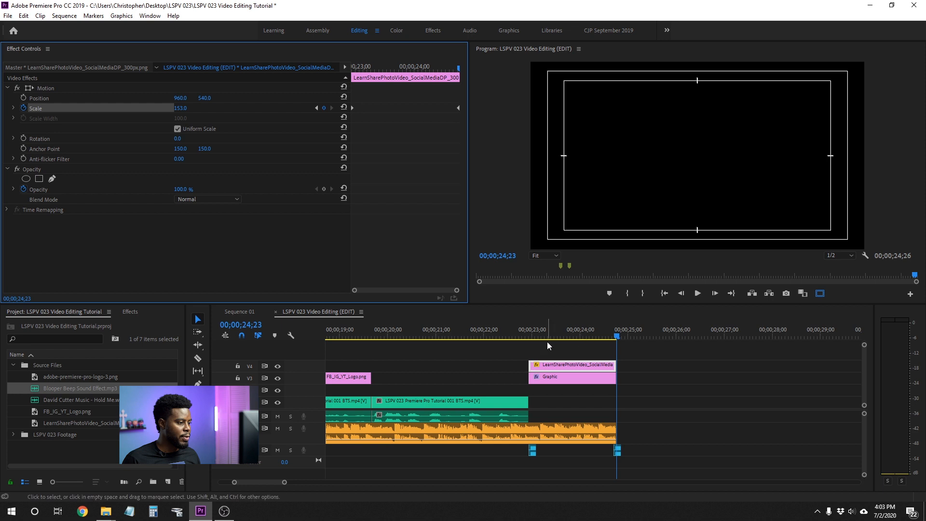
# Play back the logo's slow zoom from about 00;00;22;19
pyautogui.click(516, 330)
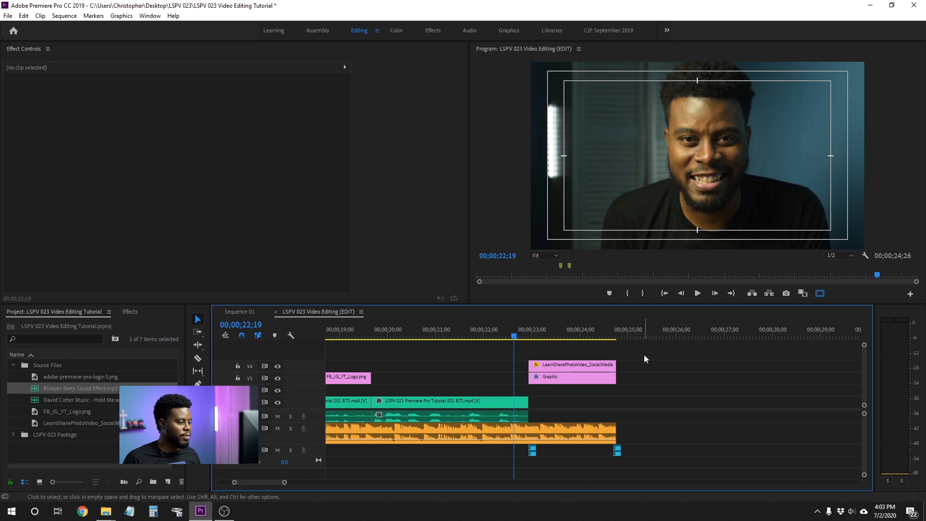
pyautogui.press('space')
pyautogui.press('space')
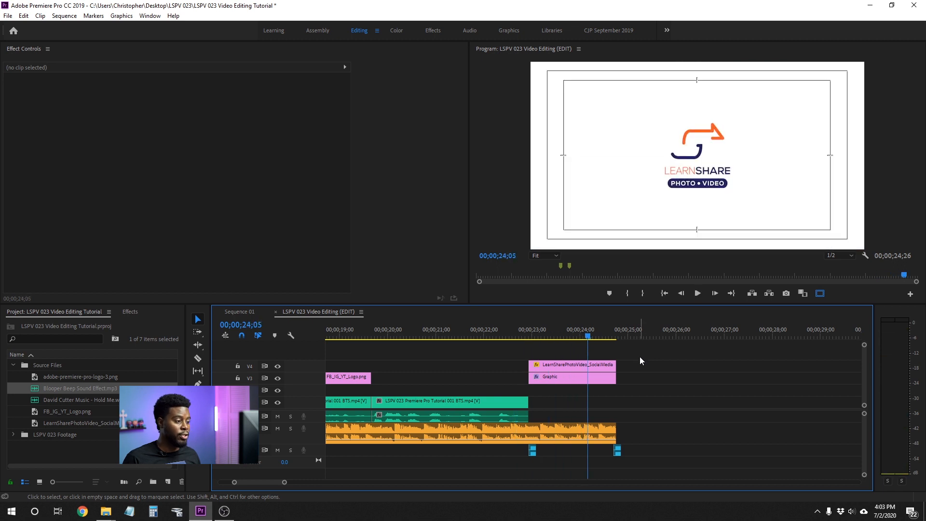
# Set the logo clip's Scale keyframe at 00;00;24;23 to 155
pyautogui.click(603, 363)
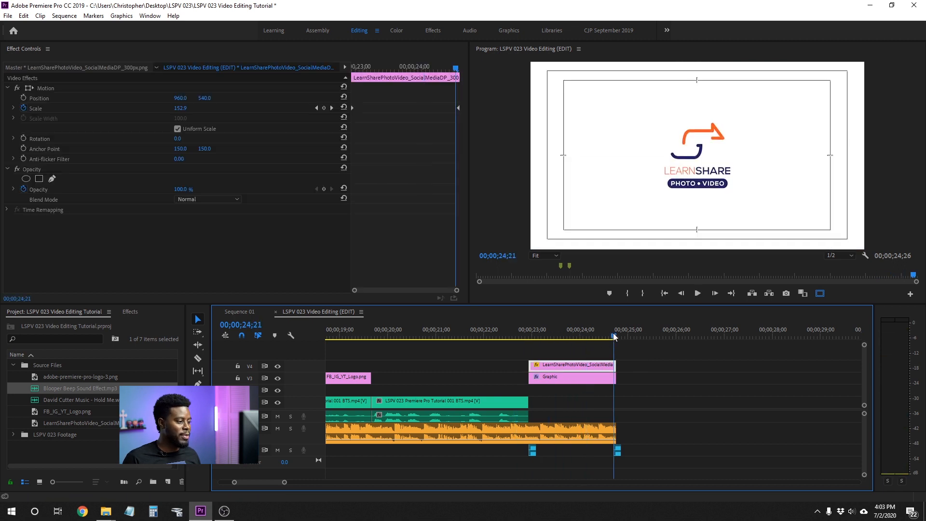
pyautogui.click(623, 337)
pyautogui.moveTo(623, 338); pyautogui.dragTo(617, 338)
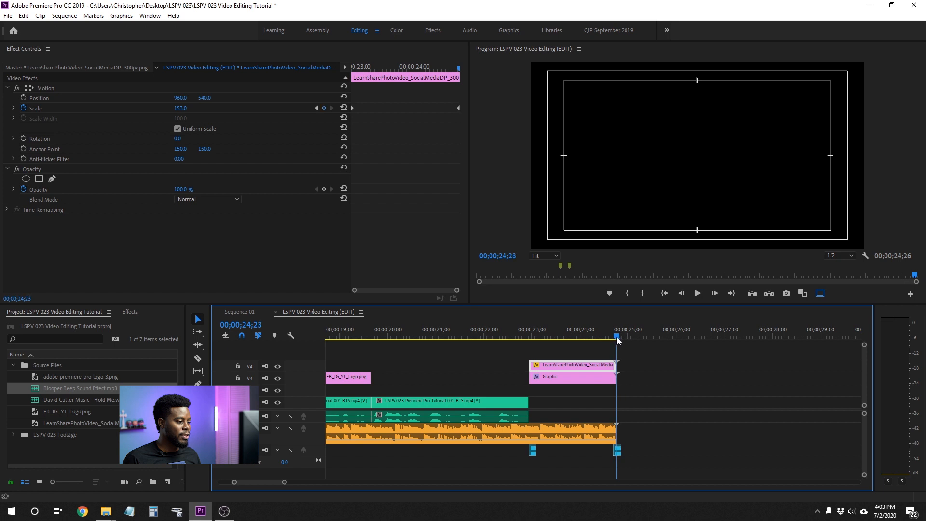
pyautogui.click(186, 107)
pyautogui.write('155')
pyautogui.press('Return')
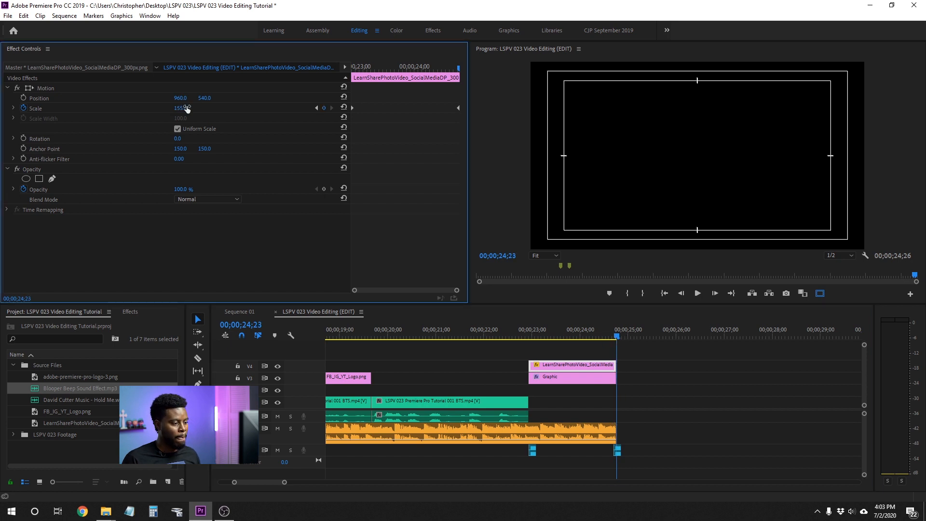
# Review the logo's zoom animation by playing the ending and comparing the logo at the clip's start and end
pyautogui.click(503, 329)
pyautogui.press('space')
pyautogui.click(712, 363)
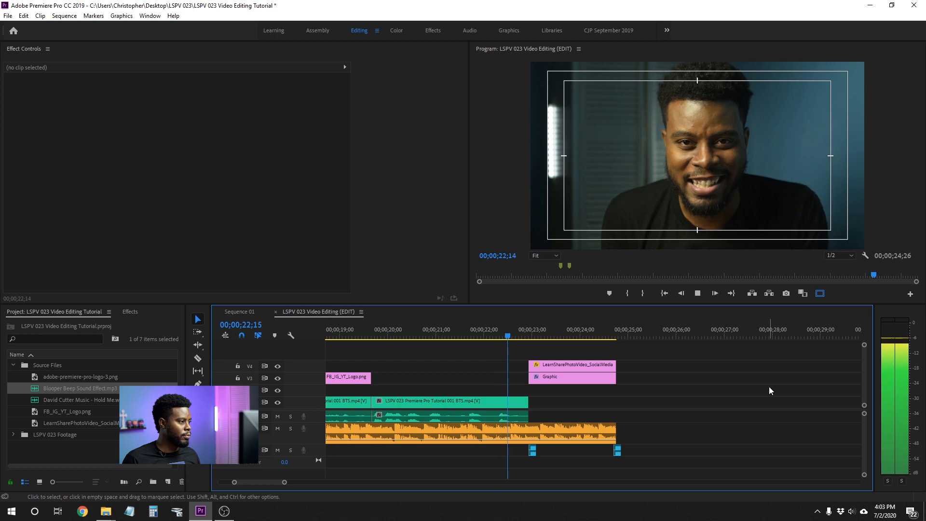
pyautogui.press('space')
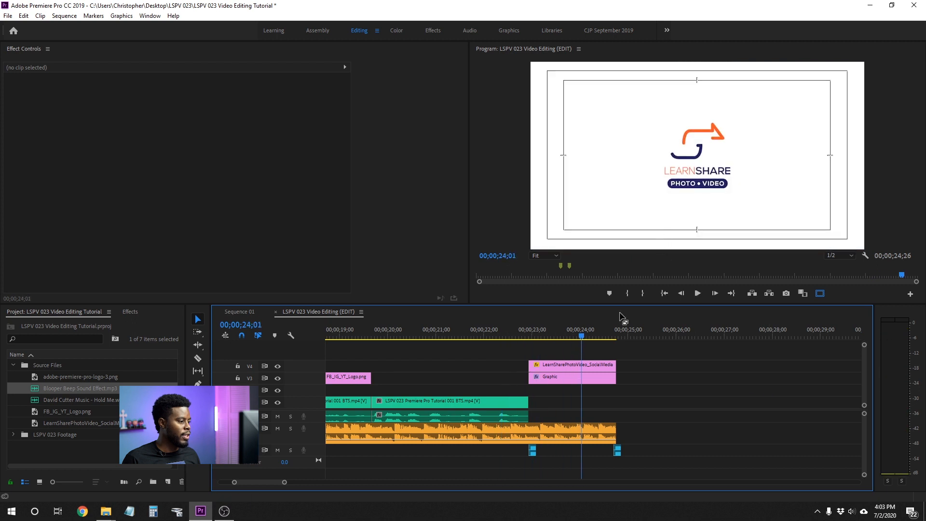
pyautogui.click(533, 329)
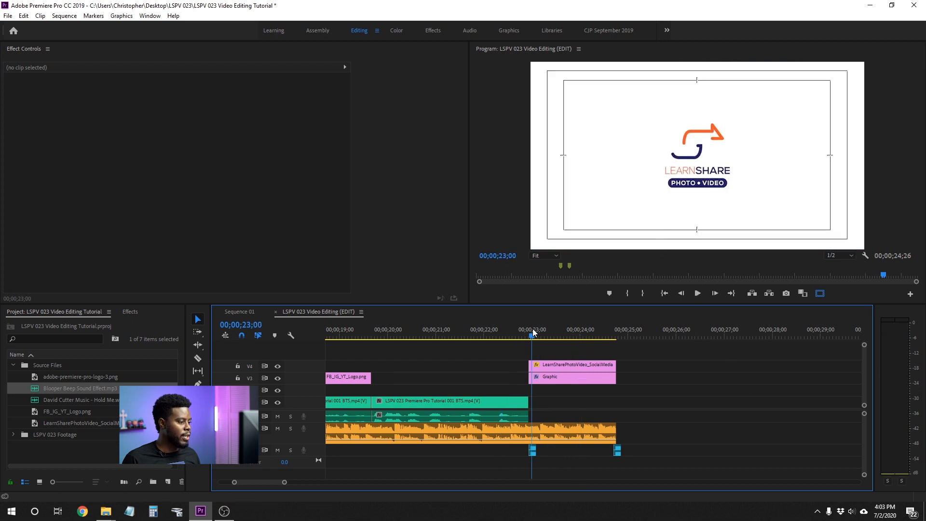
pyautogui.click(611, 335)
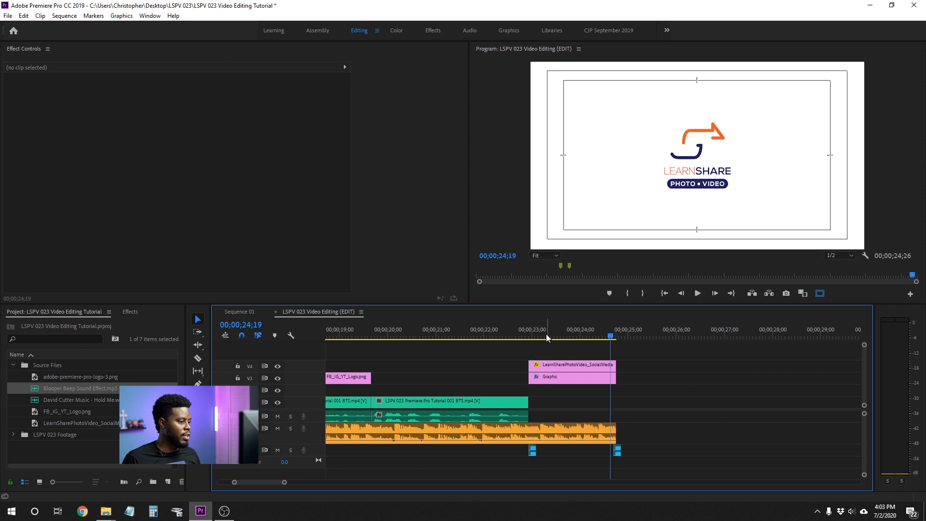
pyautogui.click(529, 331)
pyautogui.press('space')
pyautogui.press('space')
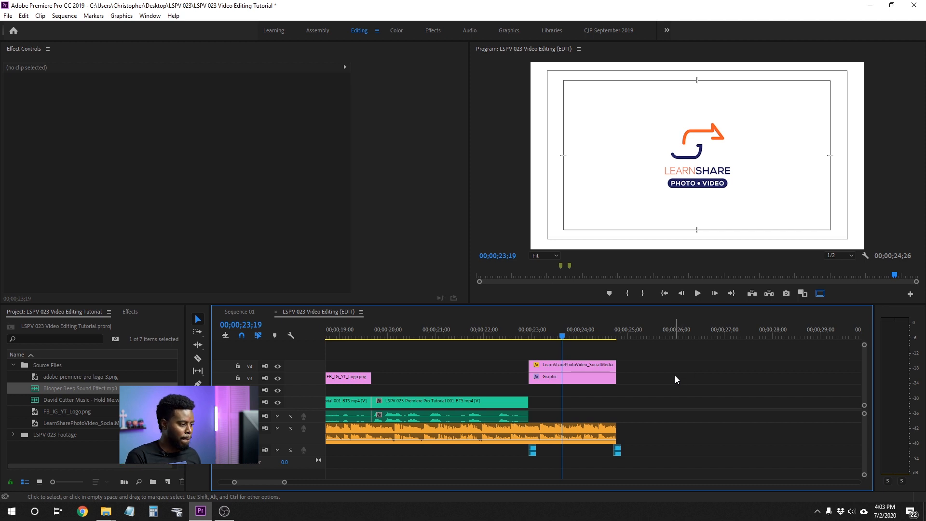
# Show the whole sequence in the timeline and play back its ending from just before the closing logo
pyautogui.press('-')
pyautogui.press('-')
pyautogui.press('-')
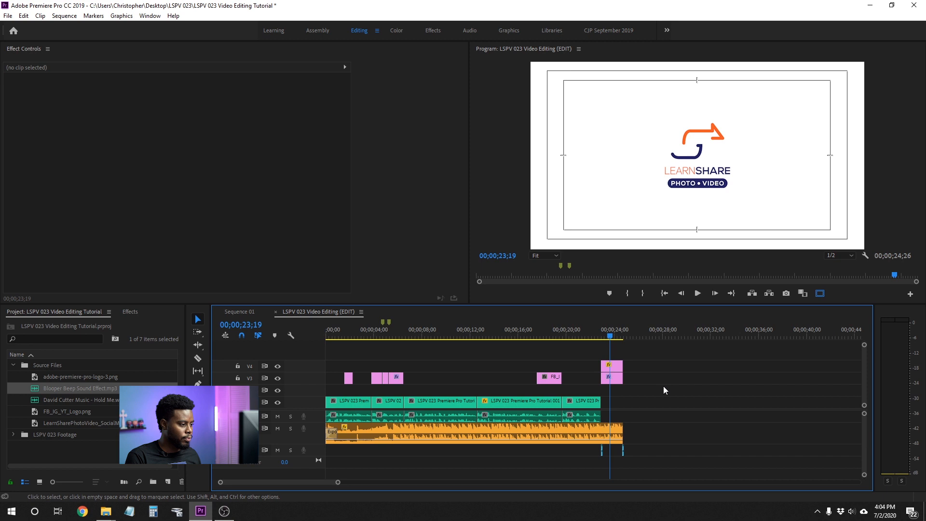
pyautogui.click(599, 332)
pyautogui.press('space')
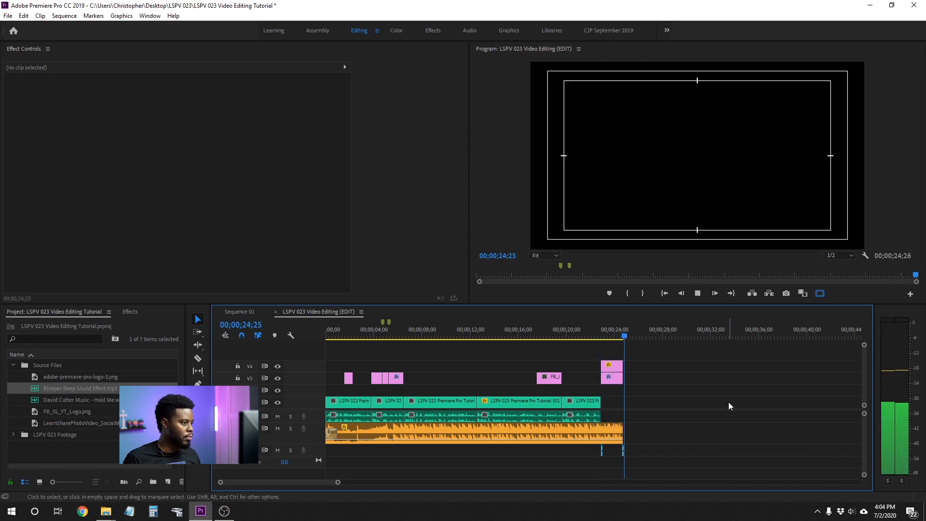
# Review the full edit from the beginning of the sequence, replaying its middle section and then its opening
pyautogui.moveTo(368, 335); pyautogui.dragTo(324, 337)
pyautogui.press('space')
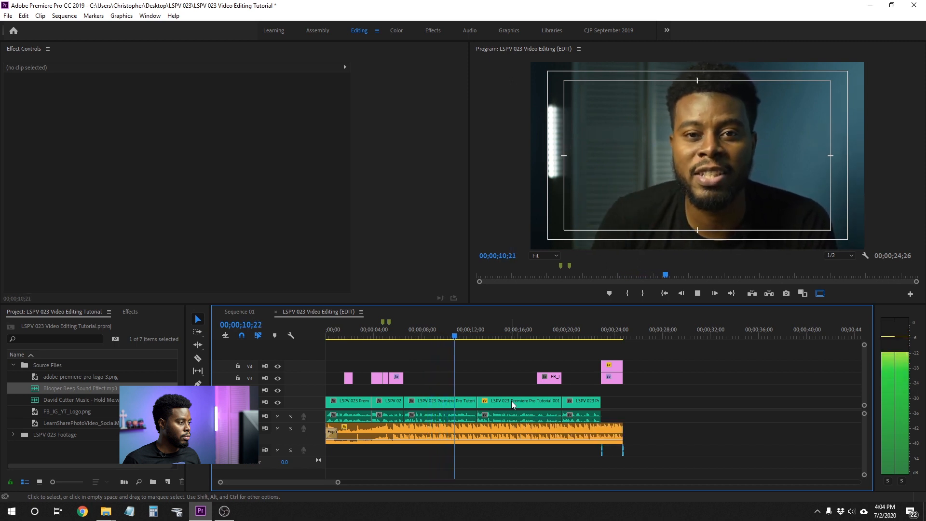
pyautogui.press('space')
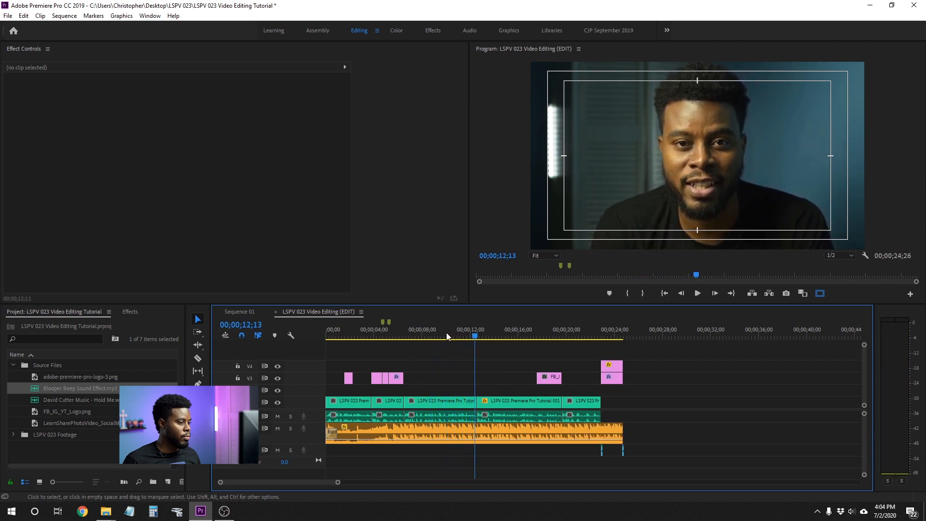
pyautogui.click(417, 331)
pyautogui.press('space')
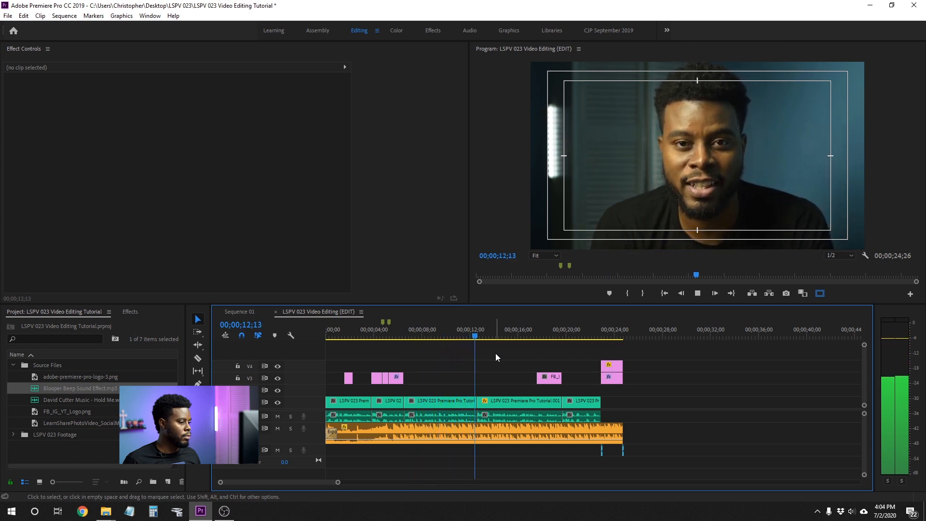
pyautogui.click(328, 333)
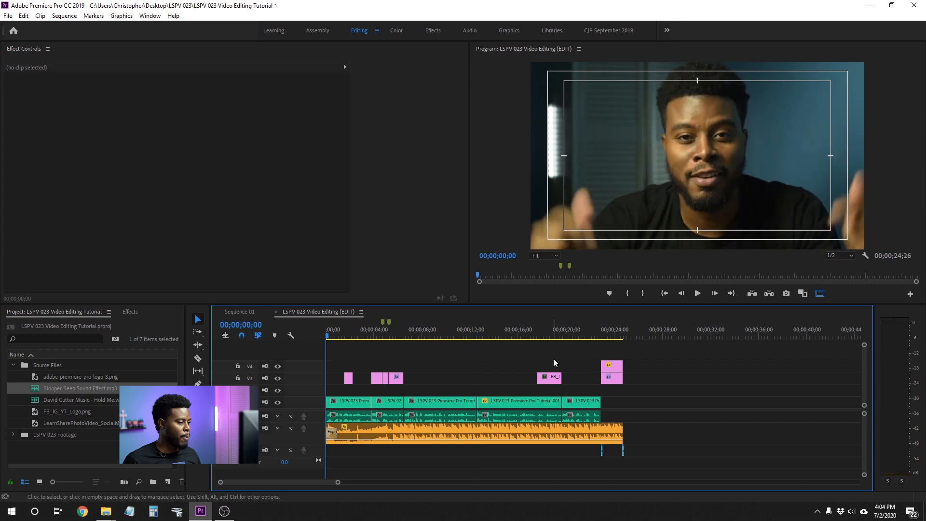
pyautogui.press('space')
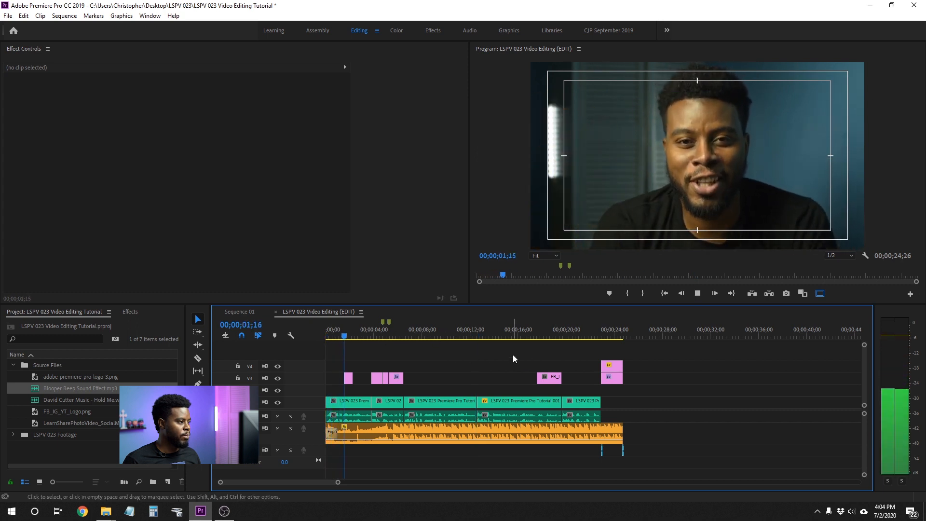
# Stop playback, move the playhead to 00;00;08;24 and examine the effect settings of the V1 footage clips individually
pyautogui.press('space')
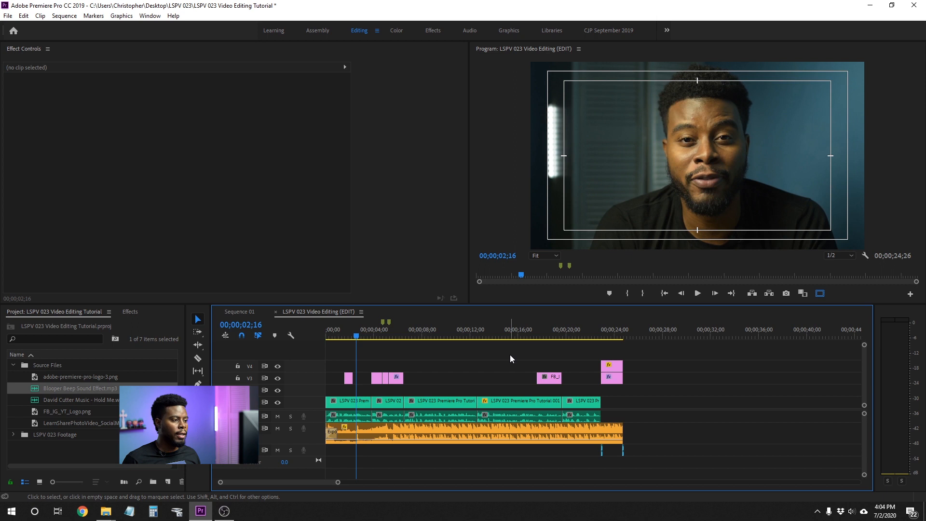
pyautogui.click(432, 329)
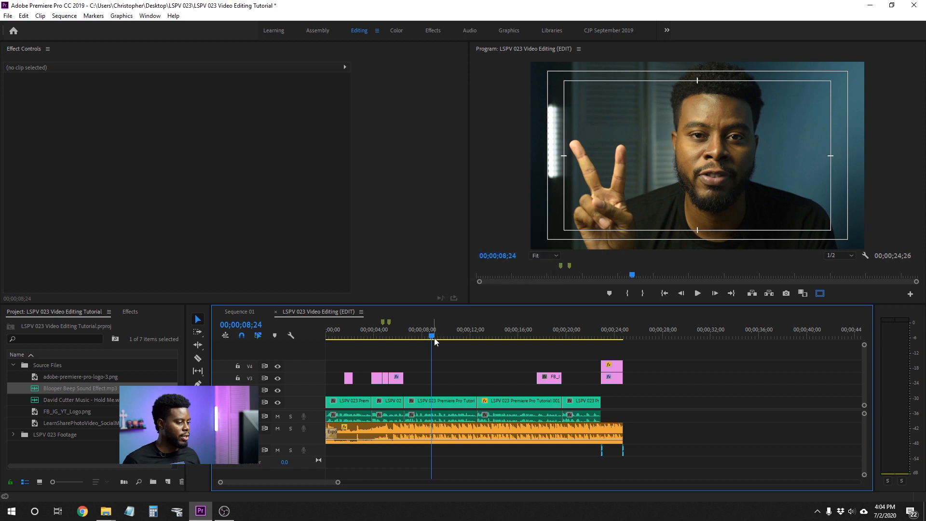
pyautogui.click(449, 401)
pyautogui.click(503, 401)
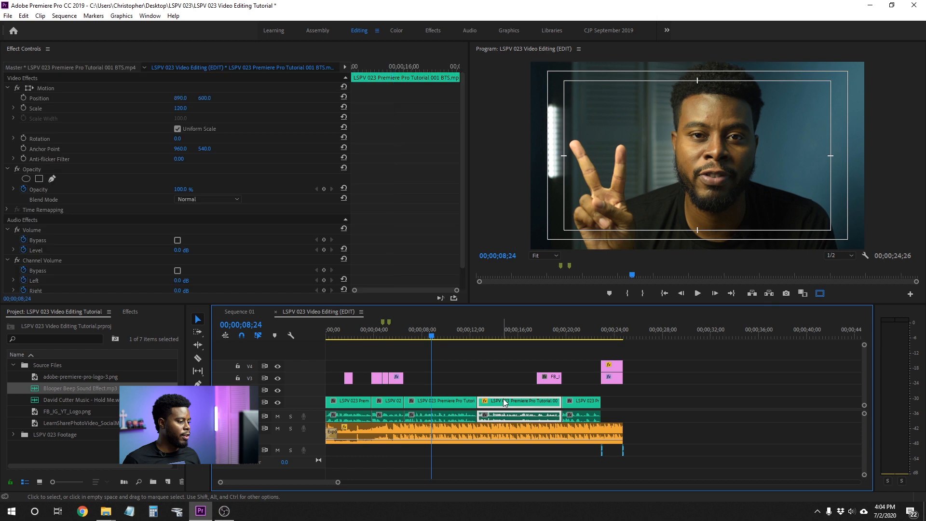
pyautogui.click(593, 401)
pyautogui.click(457, 401)
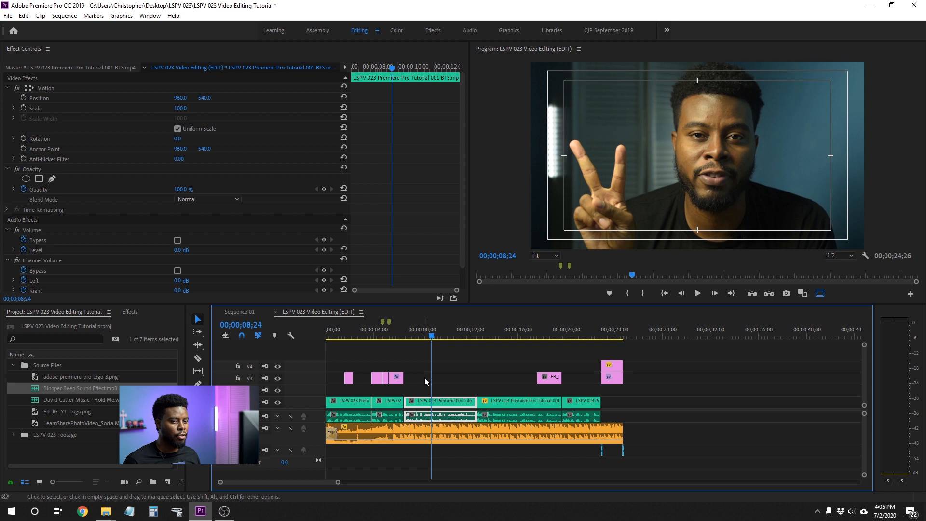
pyautogui.click(450, 375)
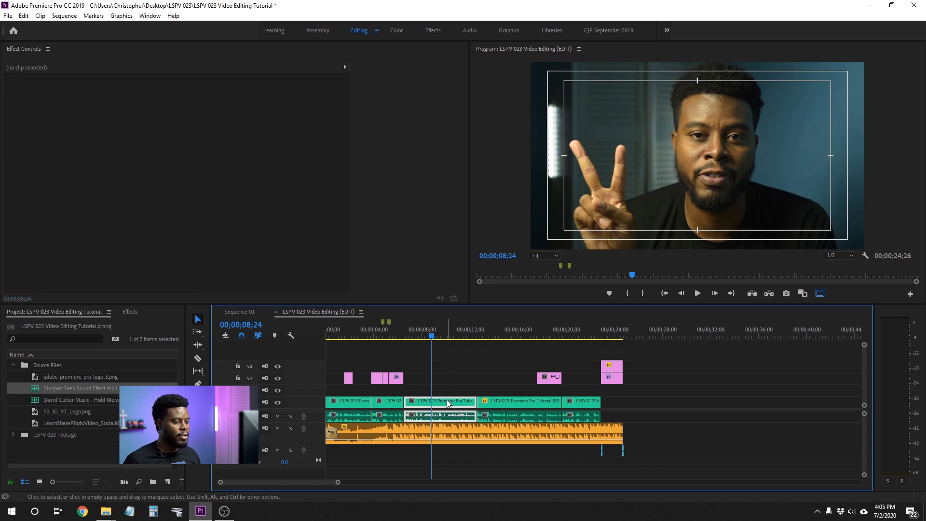
pyautogui.click(454, 392)
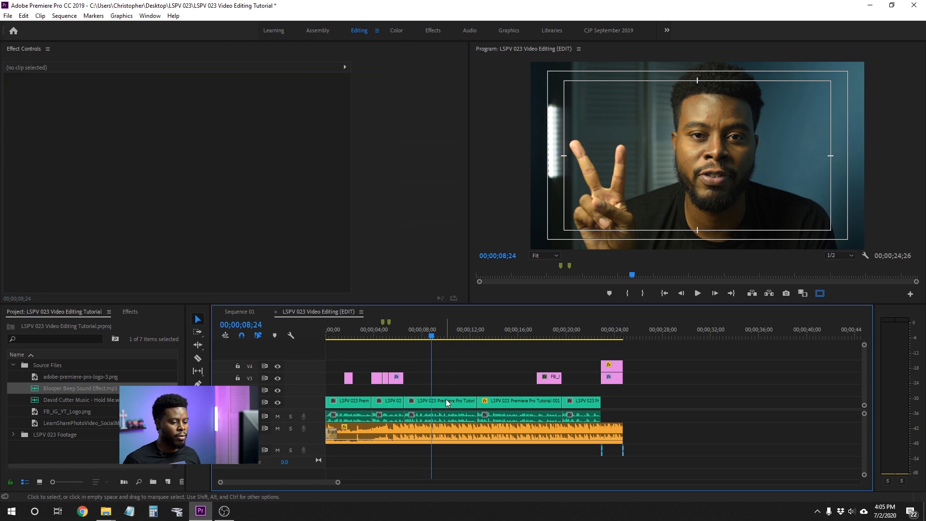
# Create a 1920 x 1080 adjustment layer and place it on V2, spanning from the sequence start to the end of the last V1 clip
pyautogui.click(168, 482)
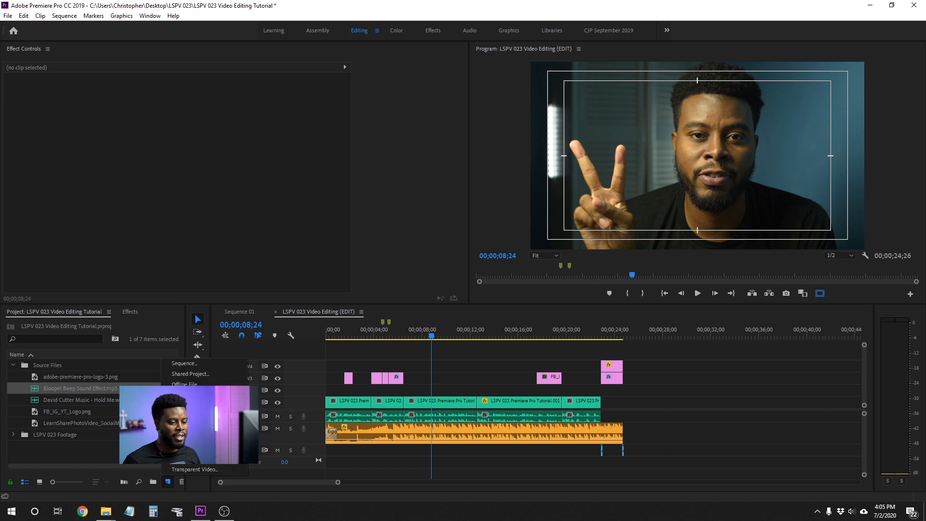
pyautogui.click(193, 395)
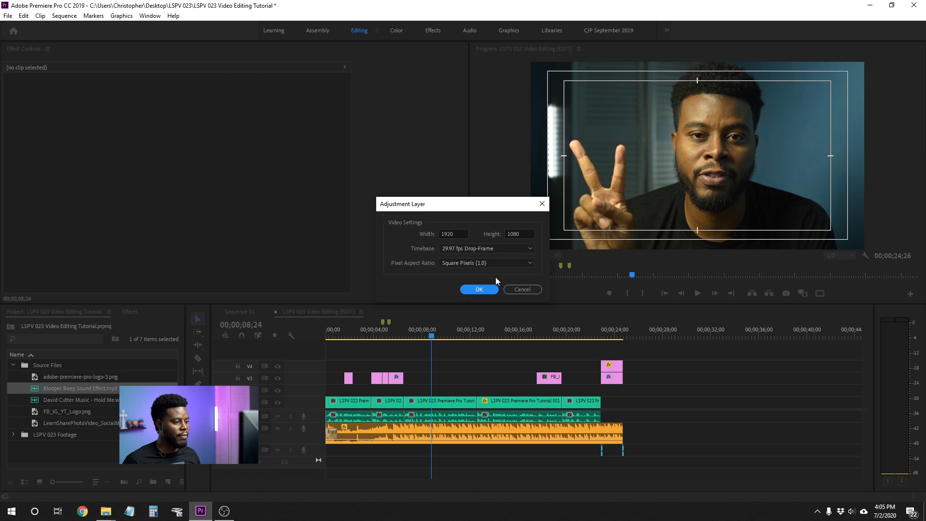
pyautogui.click(480, 290)
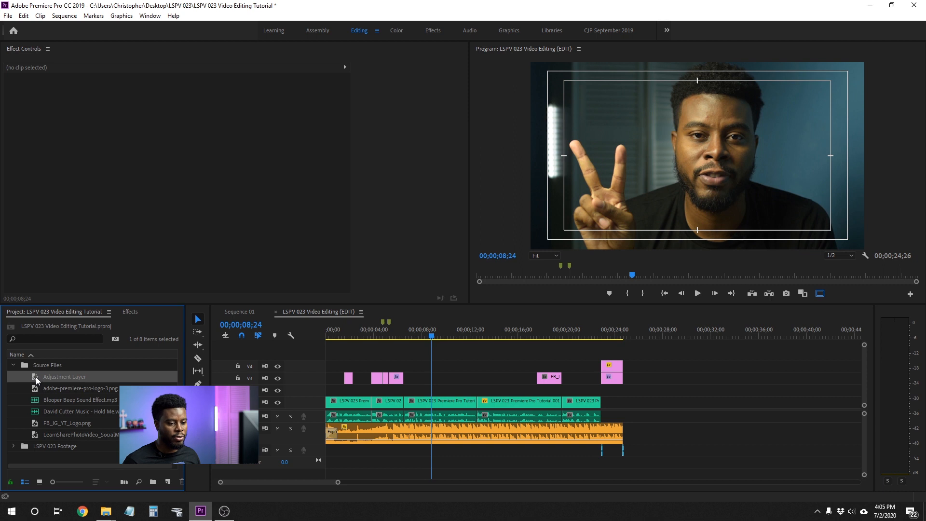
pyautogui.moveTo(36, 378); pyautogui.dragTo(331, 394)
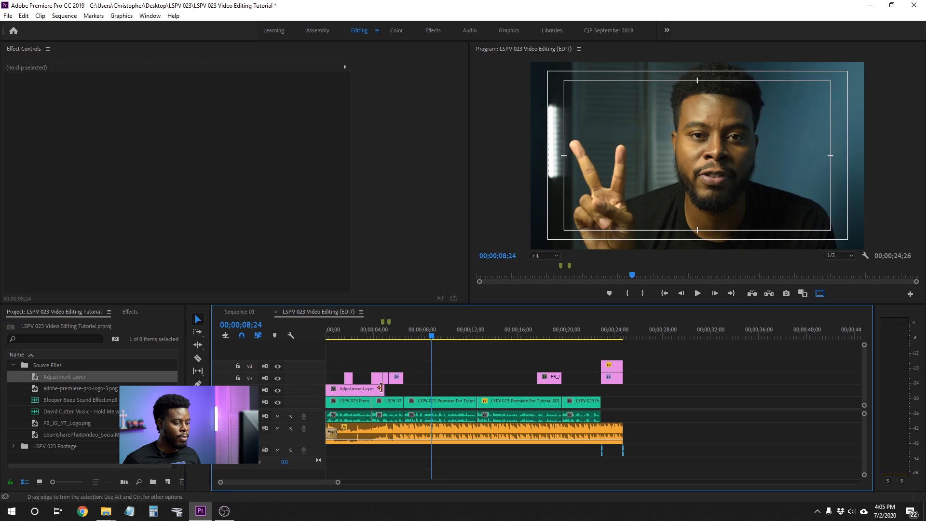
pyautogui.moveTo(381, 392); pyautogui.dragTo(601, 402)
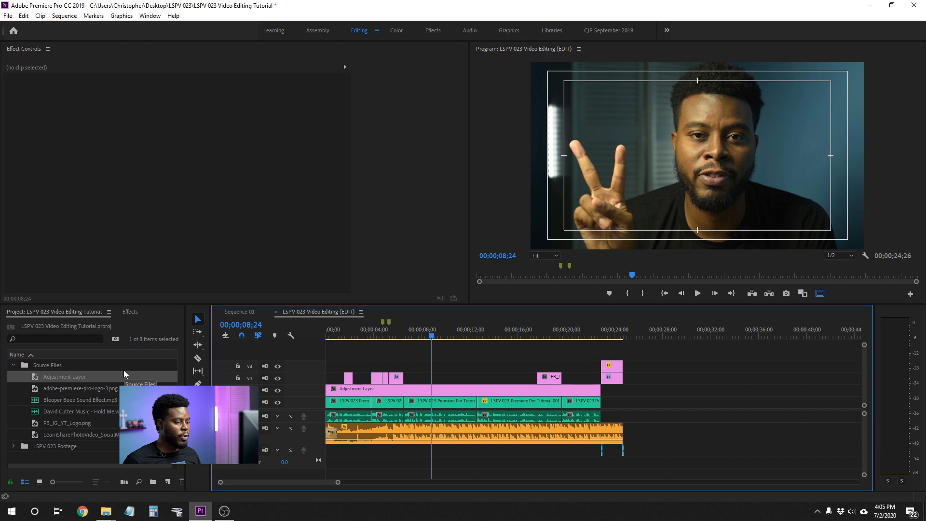
# Search the project items for "adjustmen", select the adjustment layer found, and clear the search
pyautogui.click(76, 339)
pyautogui.write('adjustem')
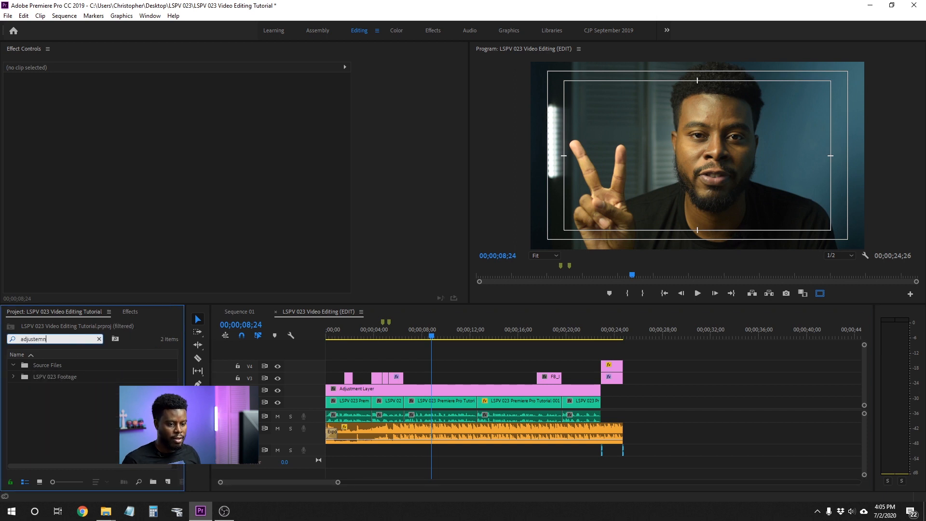
pyautogui.press('BackSpace')
pyautogui.press('BackSpace')
pyautogui.write('men')
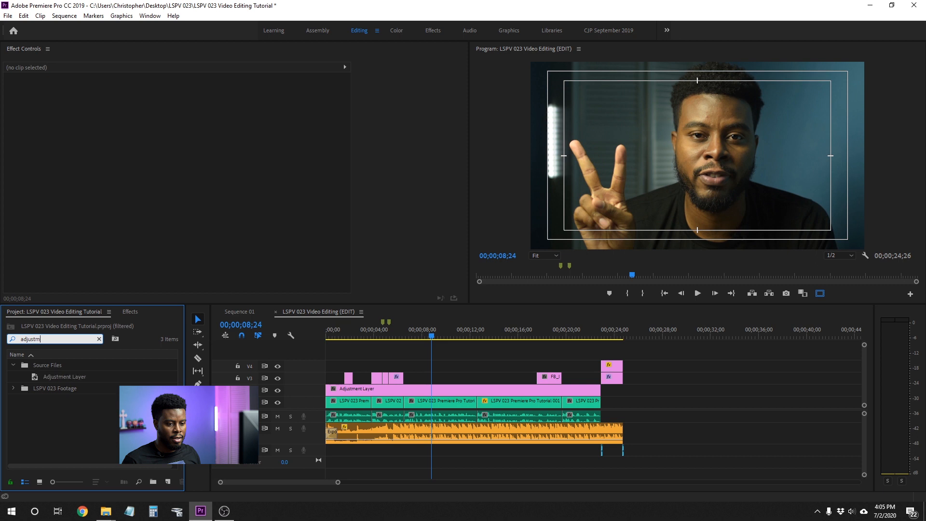
pyautogui.click(68, 377)
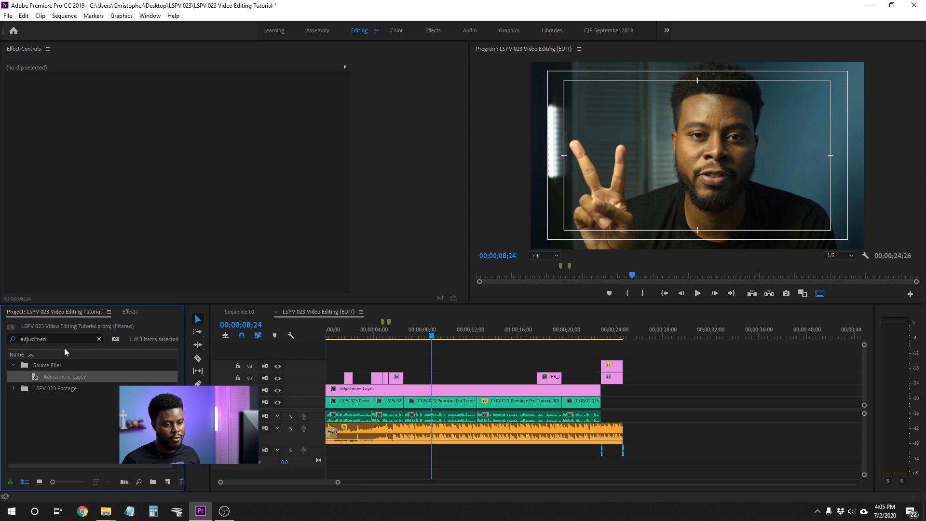
pyautogui.doubleClick(41, 340)
pyautogui.press('BackSpace')
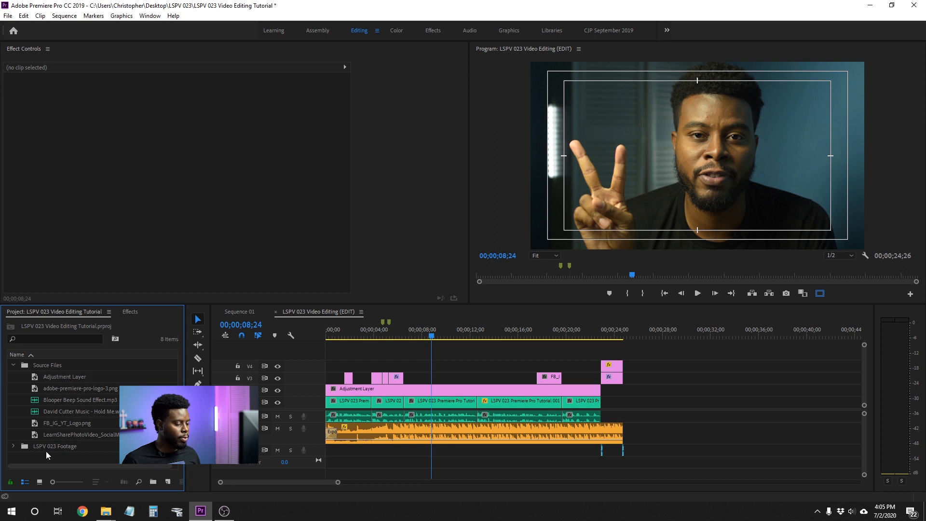
# Compare the settings of the adjustment layer and the footage clip beneath it, and toggle the V2 track's visibility off and on
pyautogui.click(497, 386)
pyautogui.hotkey('ctrl', 'z')
pyautogui.hotkey('ctrl', 'shift', 'z')
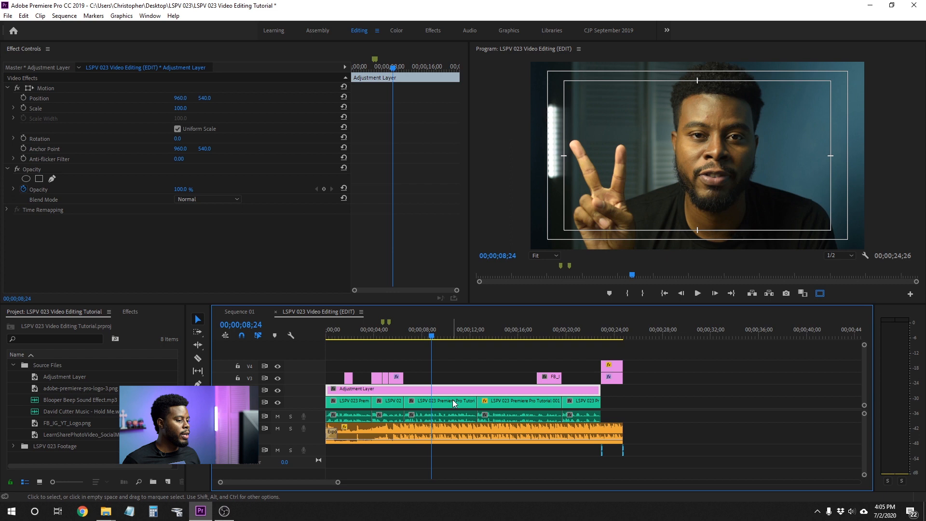
pyautogui.click(445, 401)
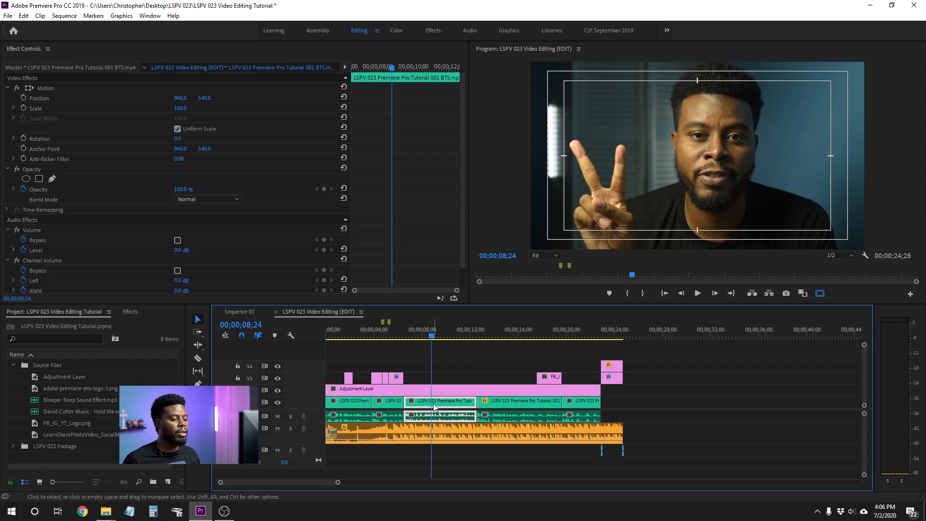
pyautogui.click(440, 389)
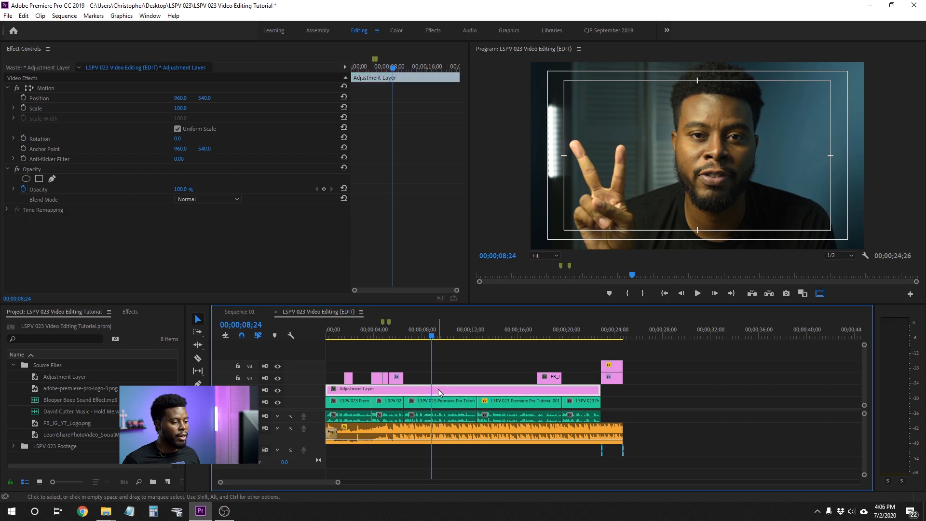
pyautogui.click(442, 404)
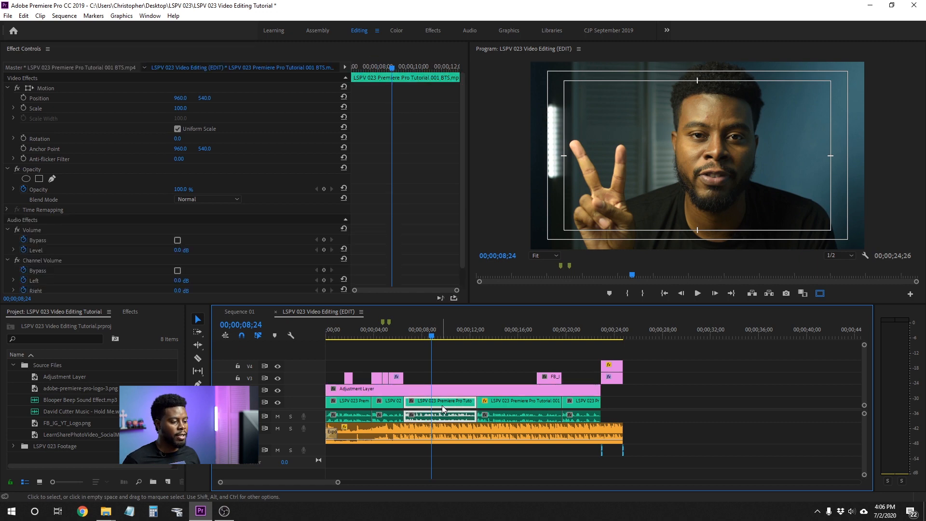
pyautogui.click(444, 390)
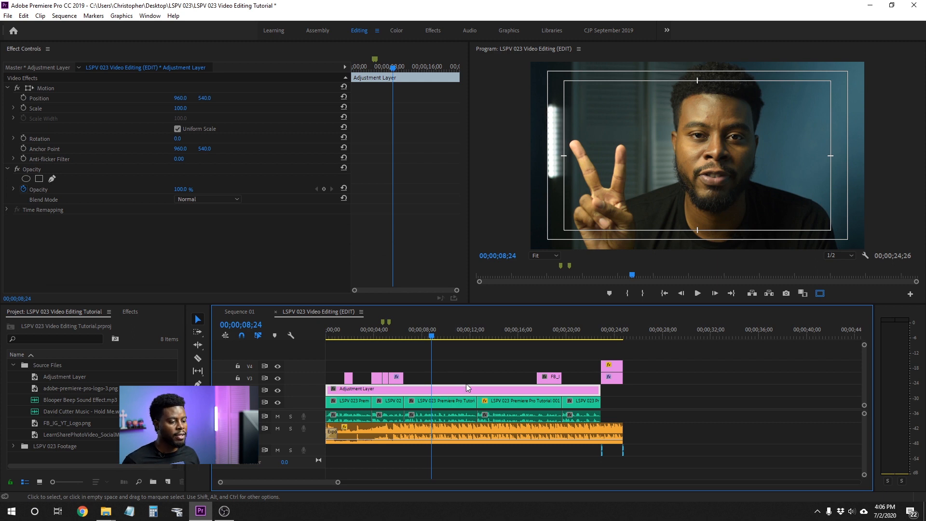
pyautogui.click(279, 390)
pyautogui.click(278, 390)
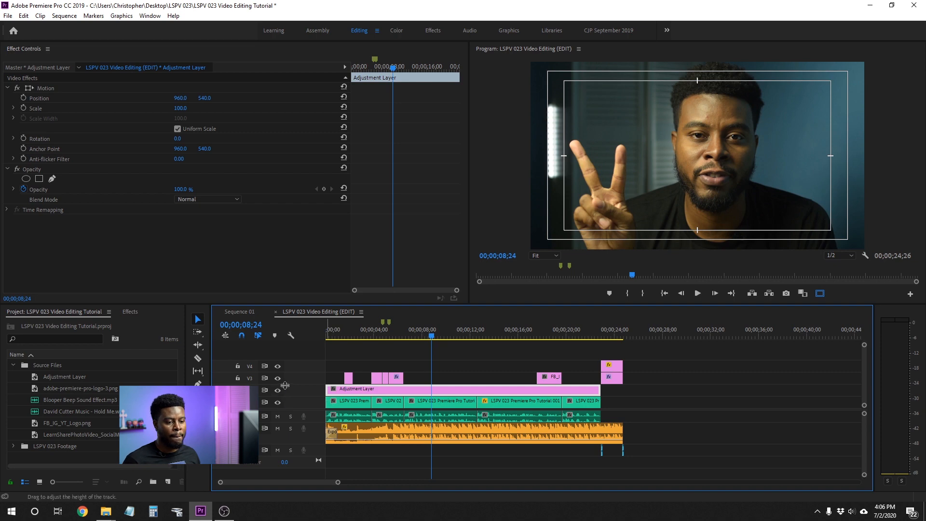
# Save the project and apply the Lumetri Color effect from the Color Correction effects to the adjustment layer
pyautogui.hotkey('ctrl', 's')
pyautogui.click(131, 312)
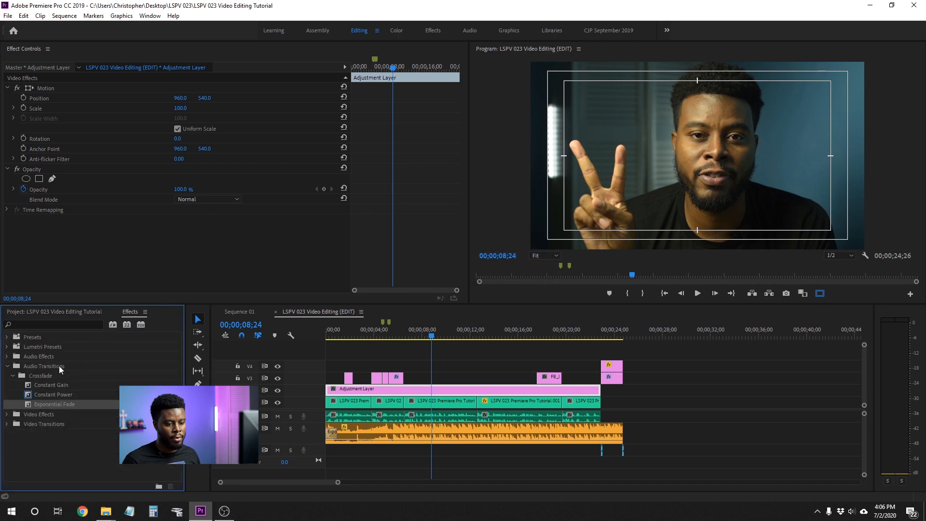
pyautogui.click(7, 414)
pyautogui.scroll(-3, 97, 366)
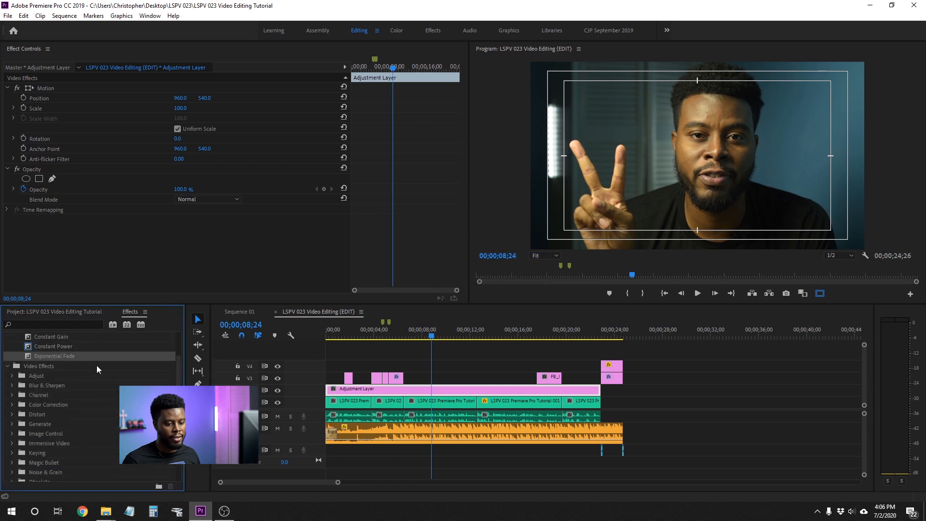
pyautogui.scroll(-2, 99, 358)
pyautogui.click(13, 347)
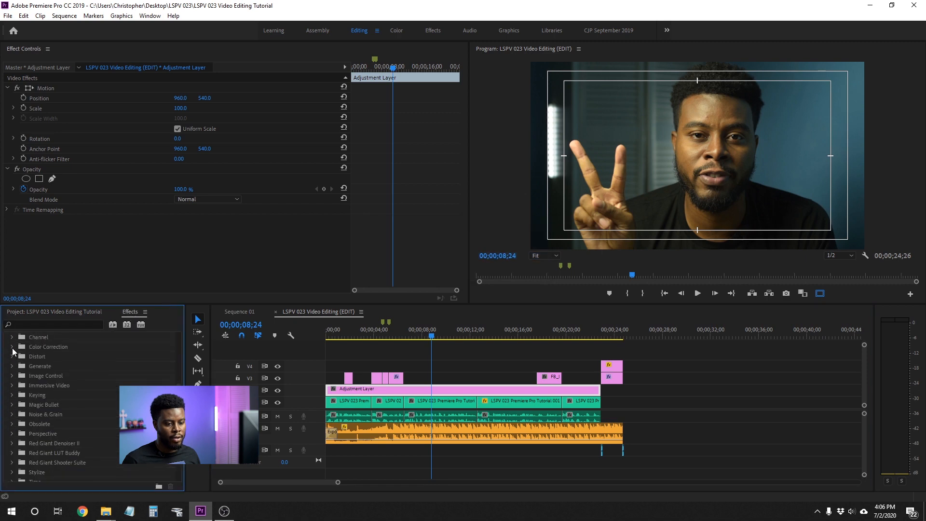
pyautogui.click(56, 442)
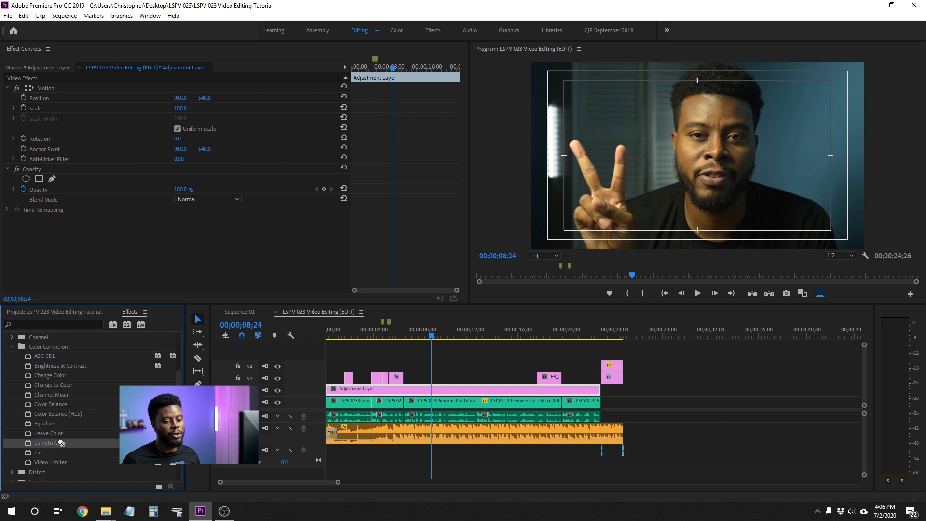
pyautogui.moveTo(56, 442); pyautogui.dragTo(405, 395)
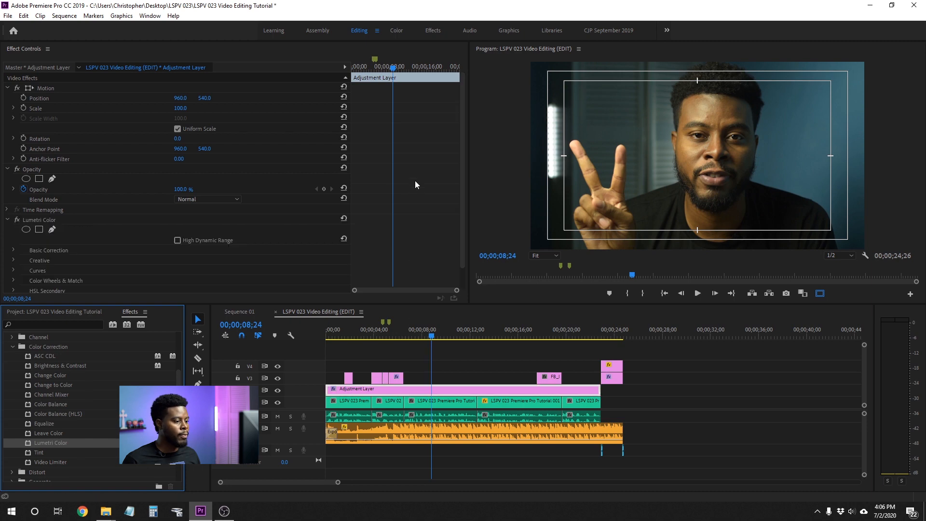
# Set the white balance Temperature in the adjustment layer's Lumetri Basic Correction to -15
pyautogui.scroll(-1, 396, 171)
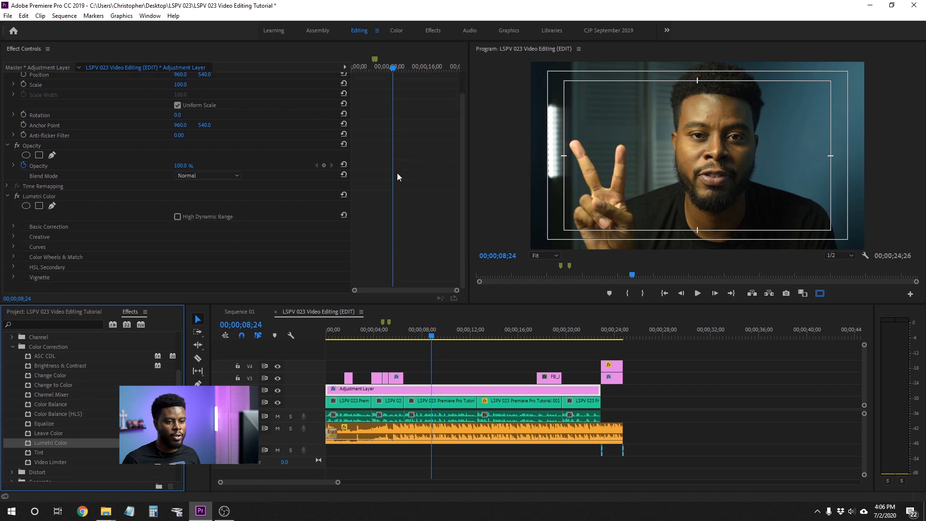
pyautogui.click(14, 225)
pyautogui.scroll(-3, 338, 167)
pyautogui.scroll(-1, 333, 161)
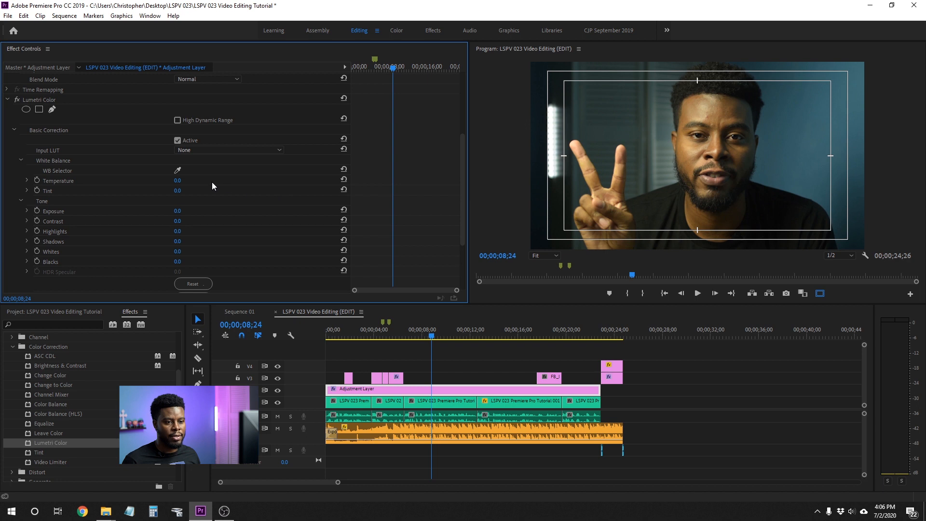
pyautogui.click(178, 181)
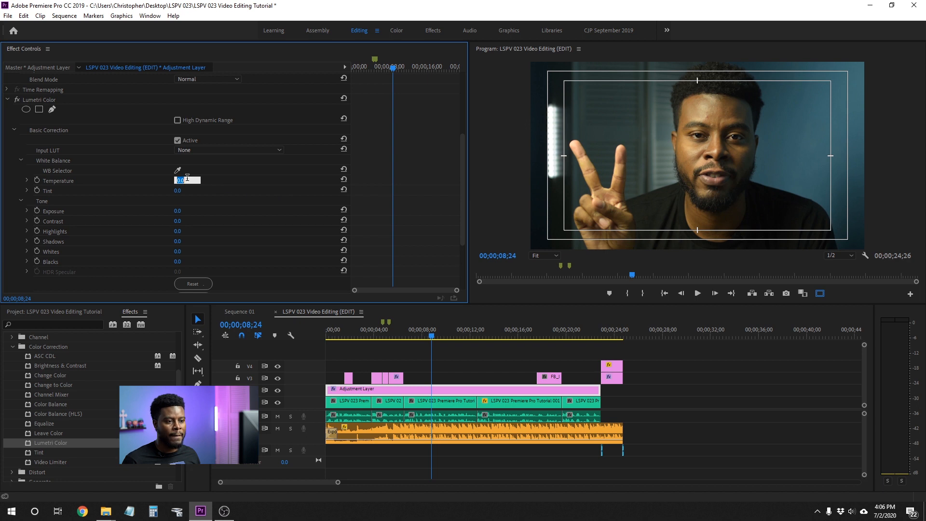
pyautogui.write('-')
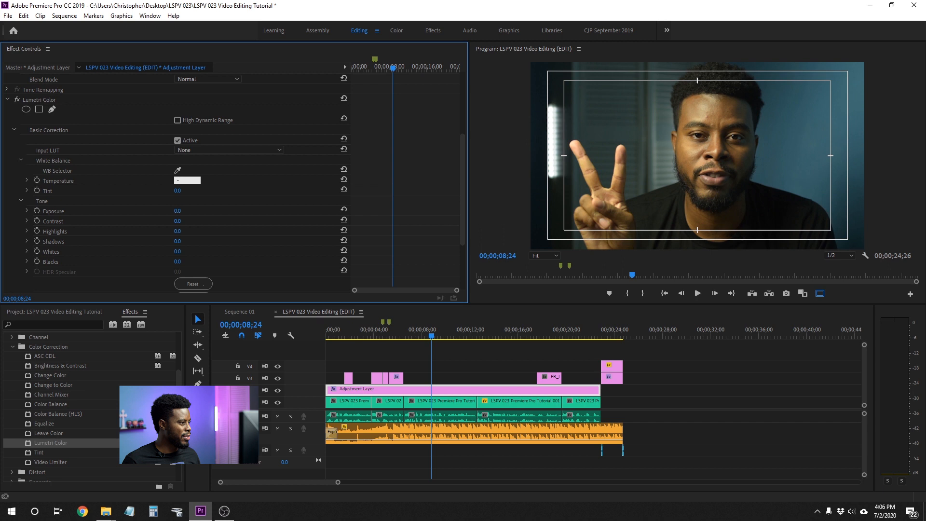
pyautogui.write('15')
pyautogui.press('Return')
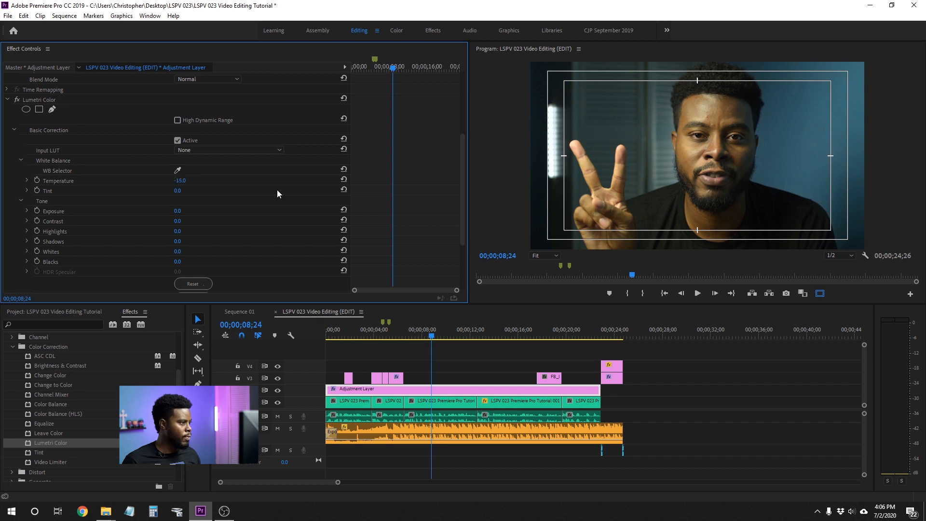
# Try a Lumetri white balance Tint of 15 on the adjustment layer and settle on 10
pyautogui.click(178, 190)
pyautogui.write('15')
pyautogui.press('Return')
pyautogui.click(187, 191)
pyautogui.write('10')
pyautogui.press('Return')
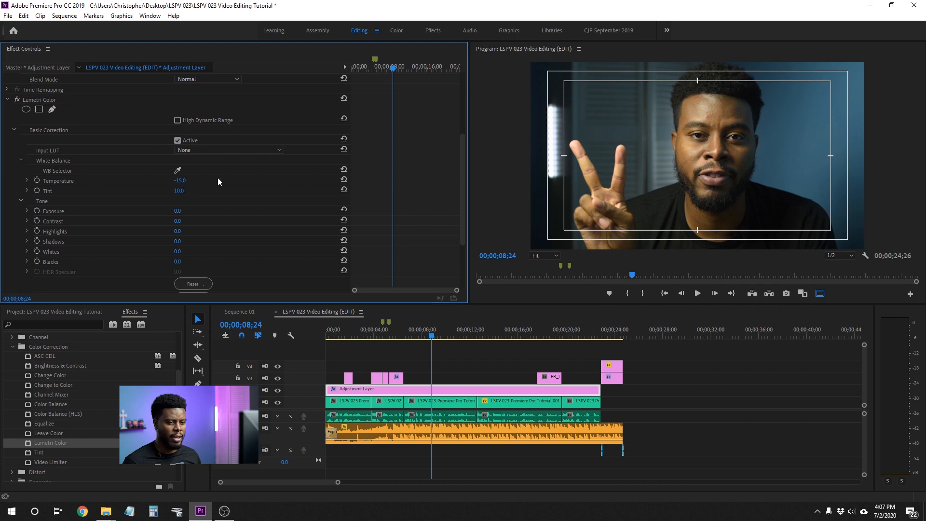
# Set the adjustment layer's Lumetri Exposure to 0.3 and collapse the Basic Correction settings
pyautogui.click(180, 213)
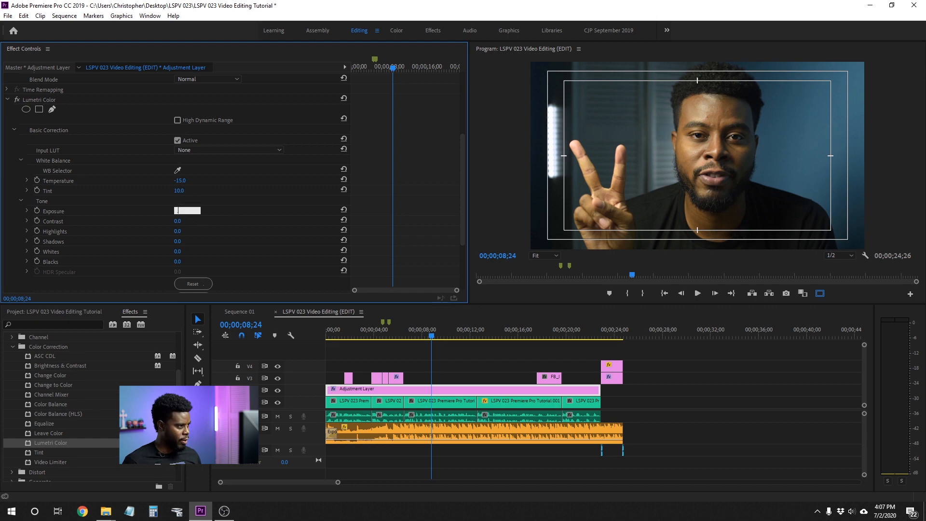
pyautogui.write('0.3')
pyautogui.press('Return')
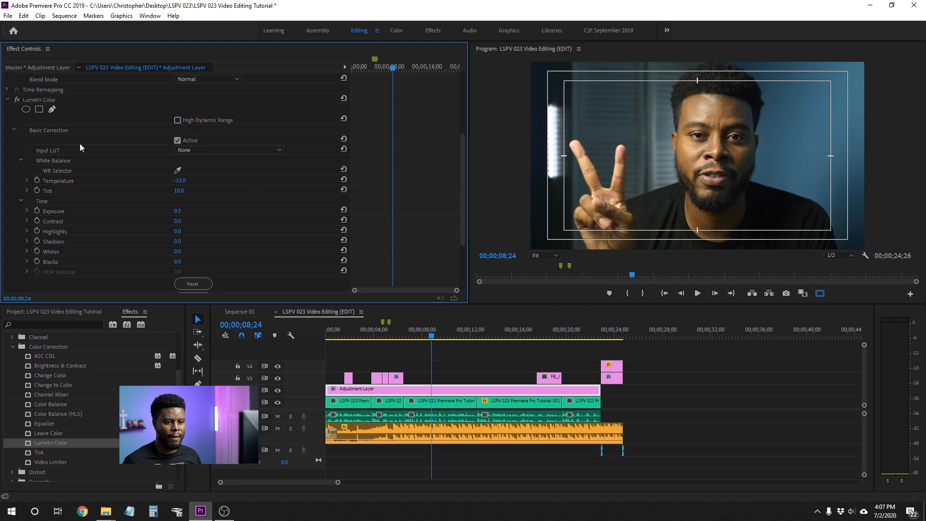
pyautogui.click(15, 130)
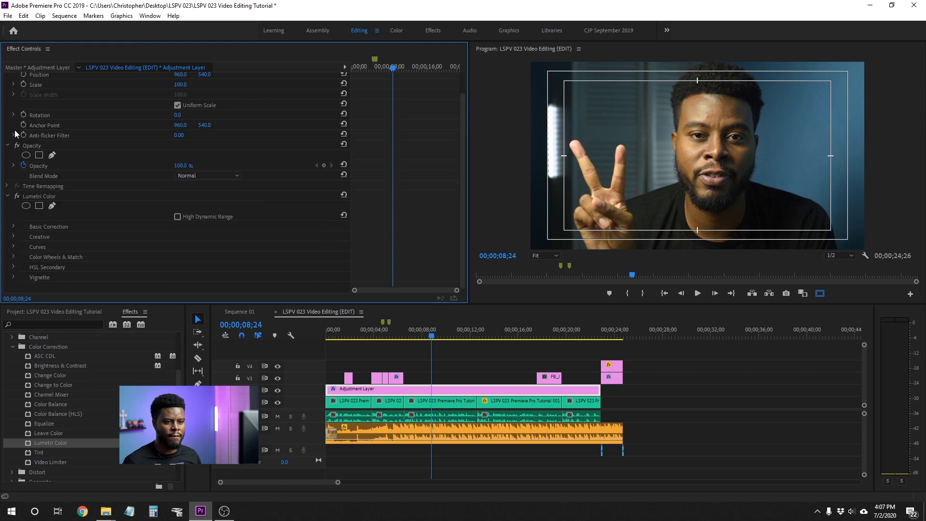
# Slightly lift the darkest point of the white RGB curve in the adjustment layer's Lumetri Color, and collapse the Curves settings
pyautogui.click(14, 247)
pyautogui.scroll(-5, 137, 205)
pyautogui.scroll(1, 102, 210)
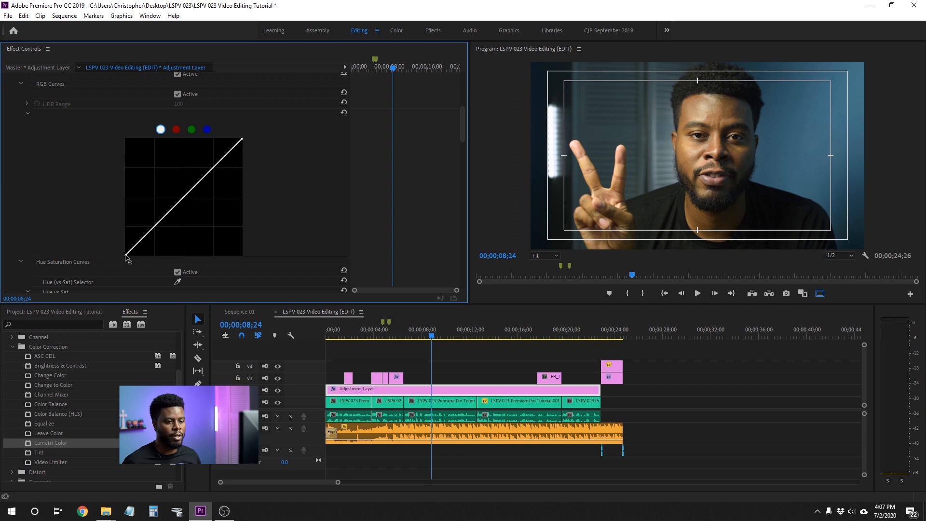
pyautogui.moveTo(126, 256)
pyautogui.mouseDown()
pyautogui.moveTo(140, 246)
pyautogui.moveTo(120, 260)
pyautogui.mouseUp()
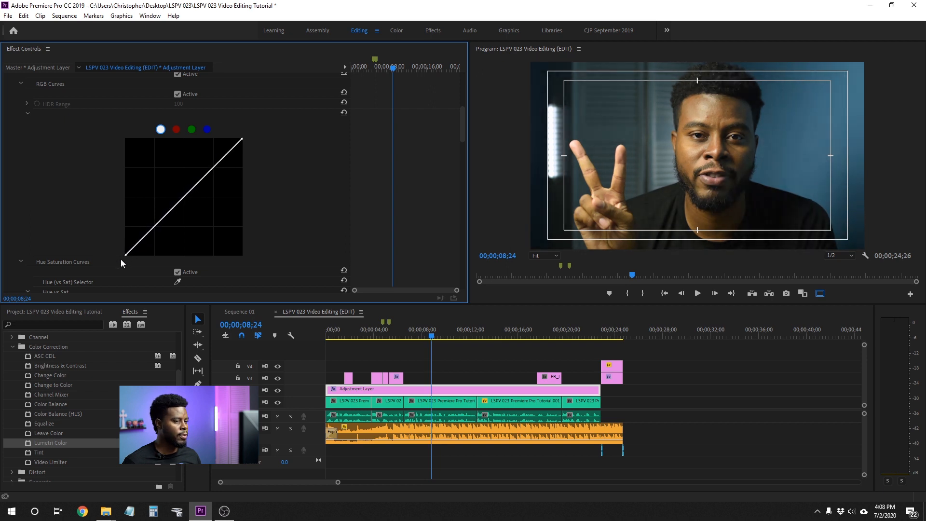
pyautogui.moveTo(128, 254)
pyautogui.mouseDown()
pyautogui.moveTo(140, 243)
pyautogui.moveTo(117, 269)
pyautogui.moveTo(136, 246)
pyautogui.mouseUp()
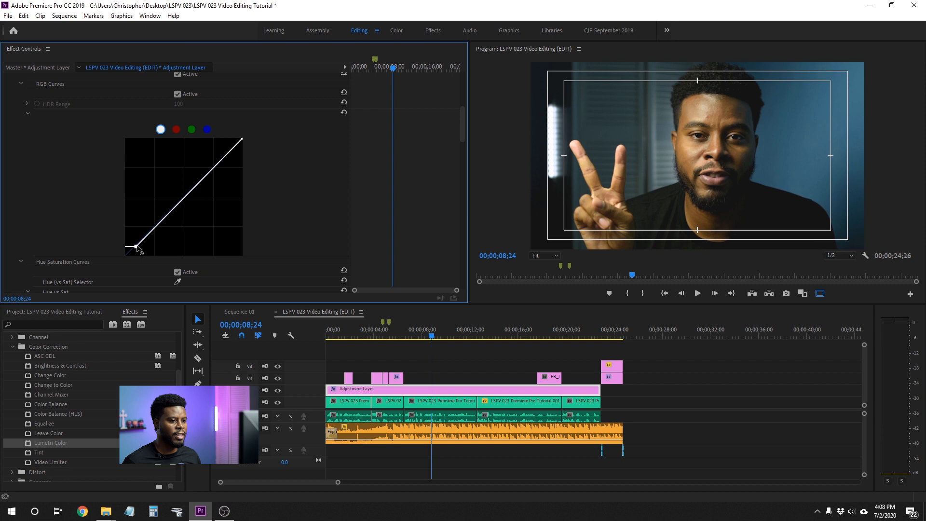
pyautogui.scroll(5, 25, 233)
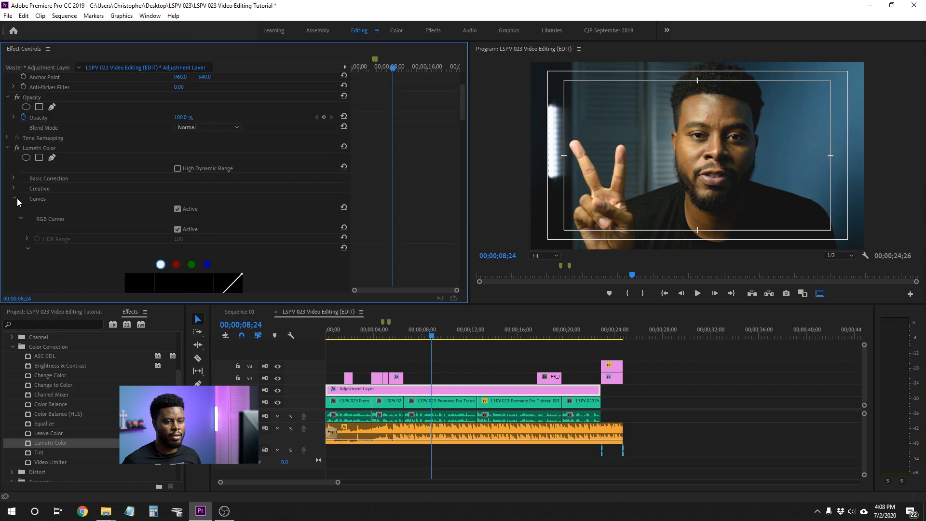
pyautogui.click(15, 199)
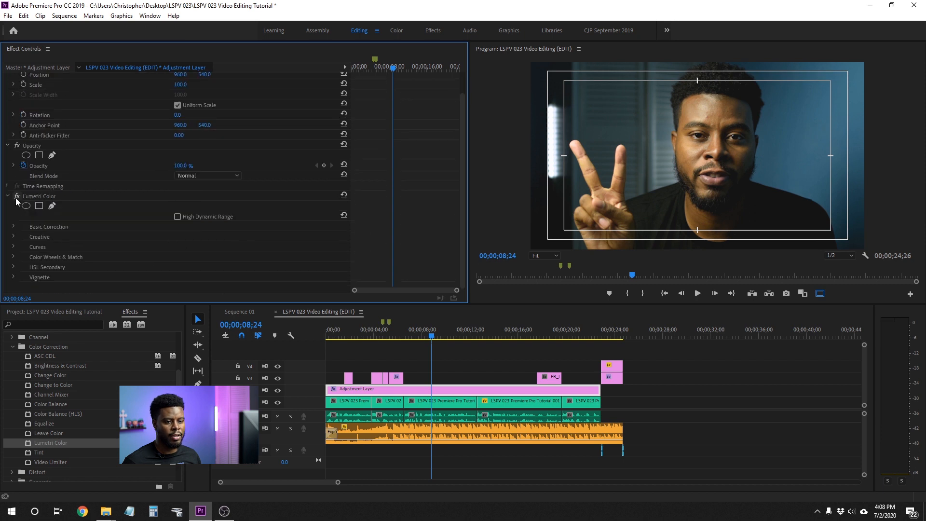
# Set the adjustment layer's Lumetri white balance Temperature to -20 and Tint to 15 in Basic Correction
pyautogui.click(13, 227)
pyautogui.scroll(-4, 319, 186)
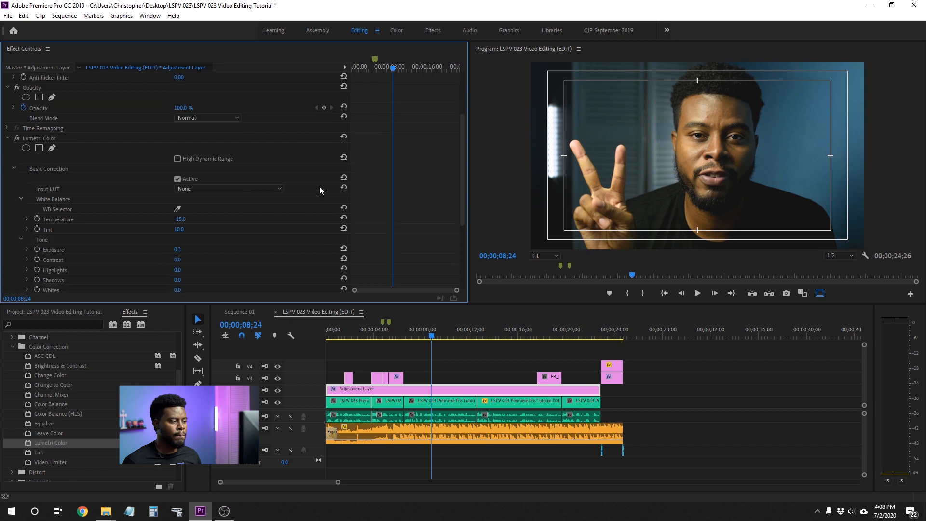
pyautogui.scroll(2, 320, 187)
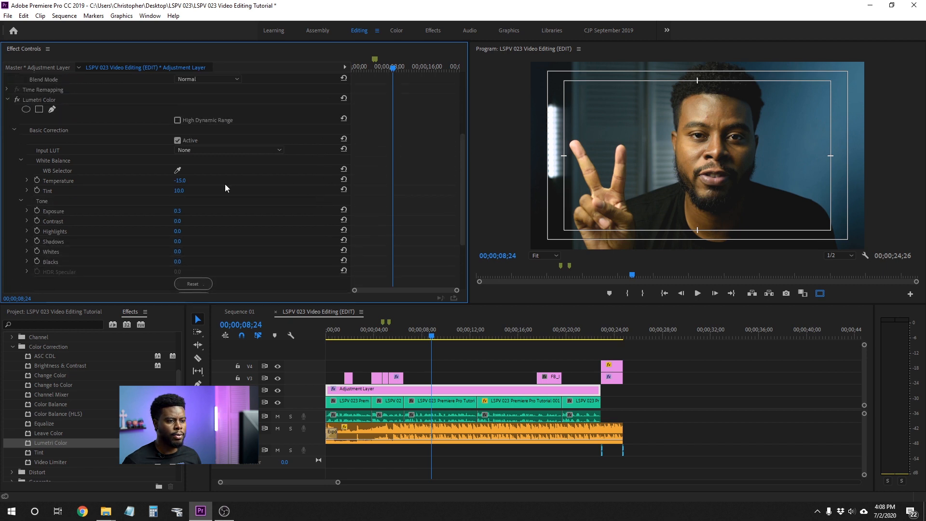
pyautogui.click(183, 181)
pyautogui.write('-20')
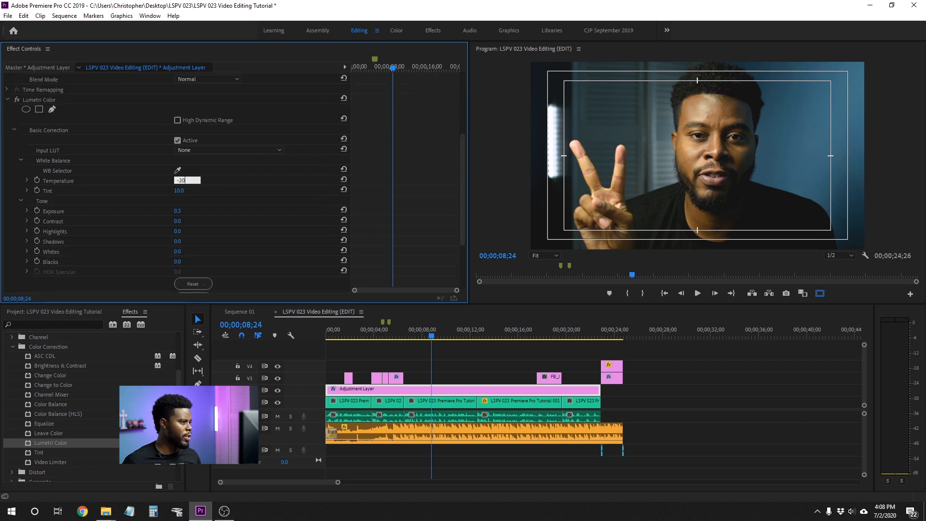
pyautogui.press('Return')
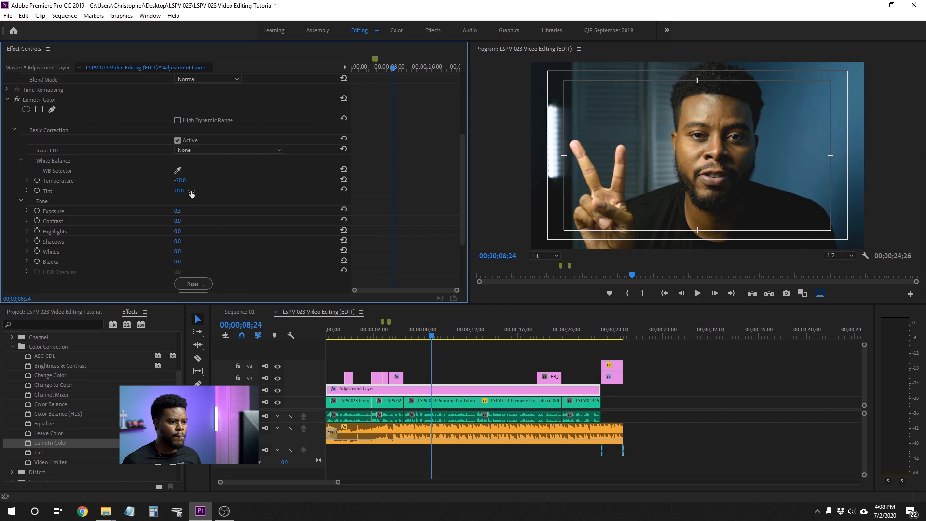
pyautogui.click(178, 191)
pyautogui.write('15')
pyautogui.press('Return')
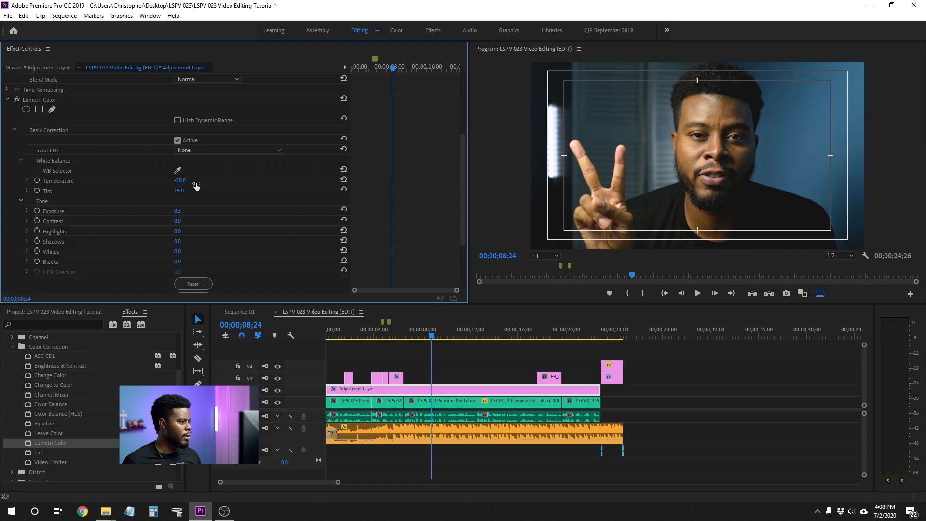
# Set the Whites value in the adjustment layer's Lumetri Tone settings to 30
pyautogui.scroll(-2, 294, 177)
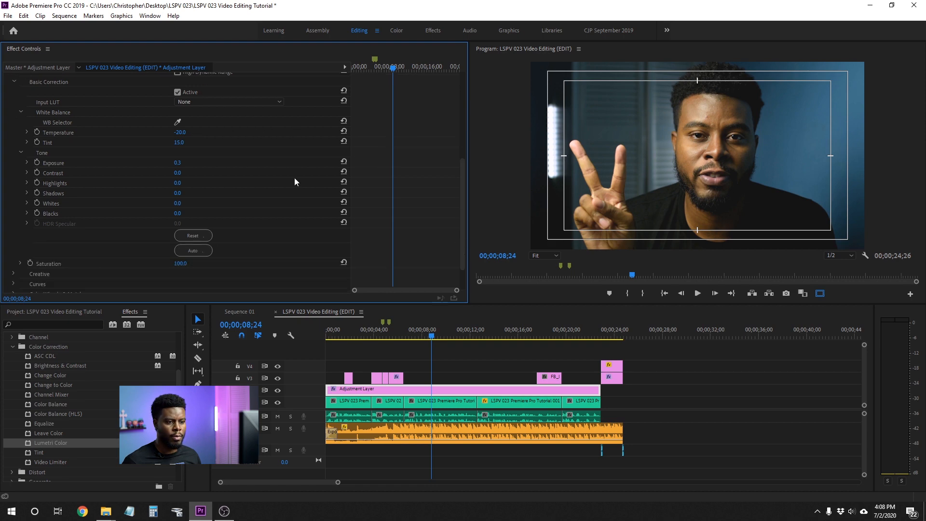
pyautogui.click(179, 204)
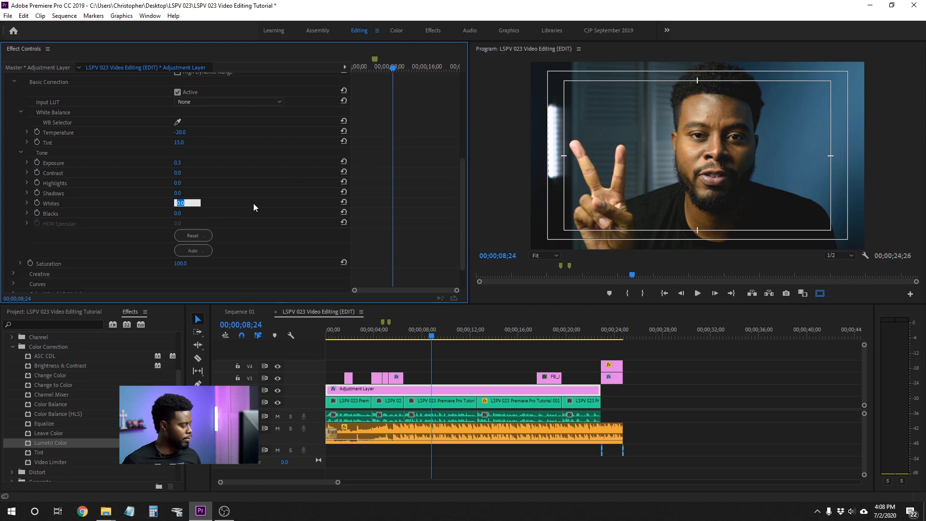
pyautogui.write('30')
pyautogui.press('Return')
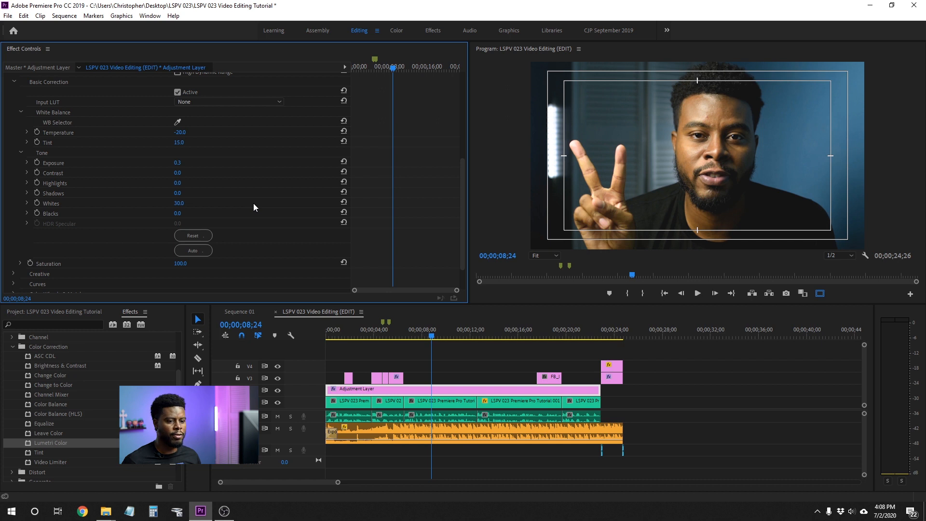
# Set the Saturation in the adjustment layer's Lumetri Basic Correction to 80
pyautogui.scroll(-3, 241, 193)
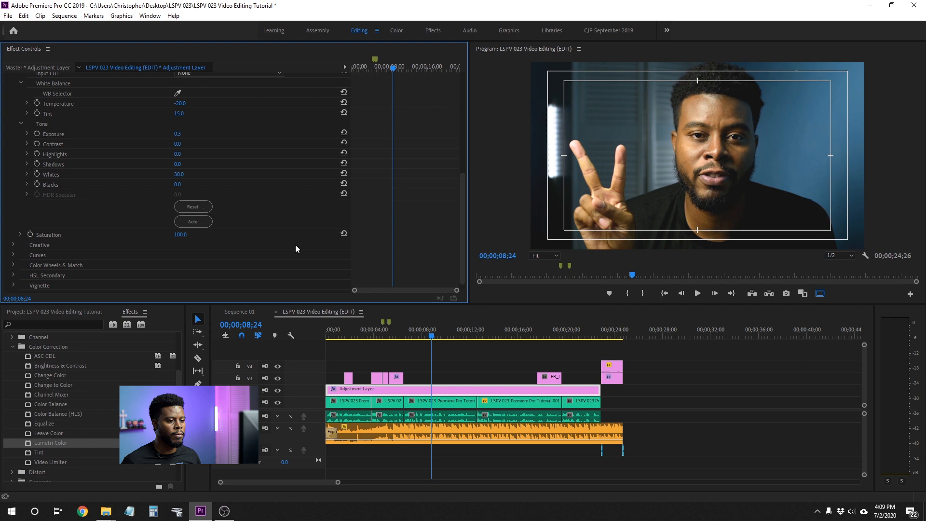
pyautogui.click(181, 234)
pyautogui.write('80')
pyautogui.press('Return')
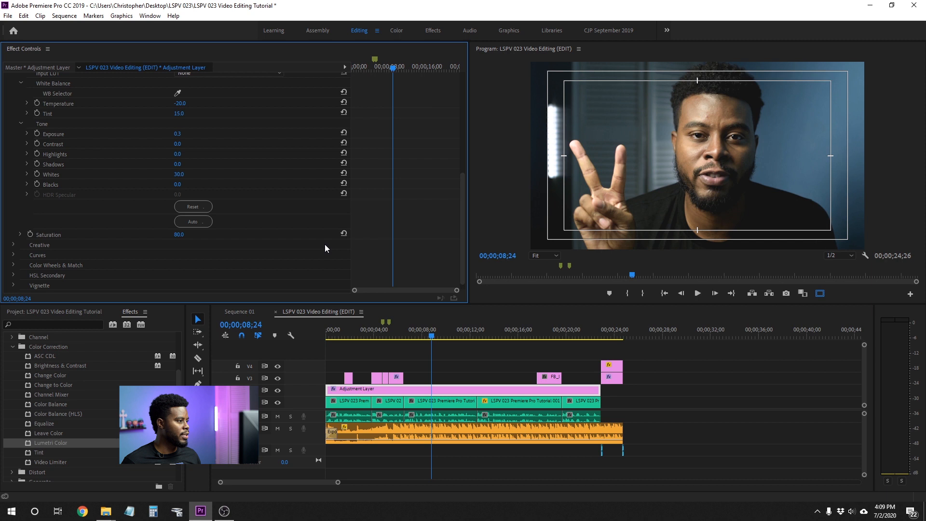
pyautogui.scroll(1, 322, 243)
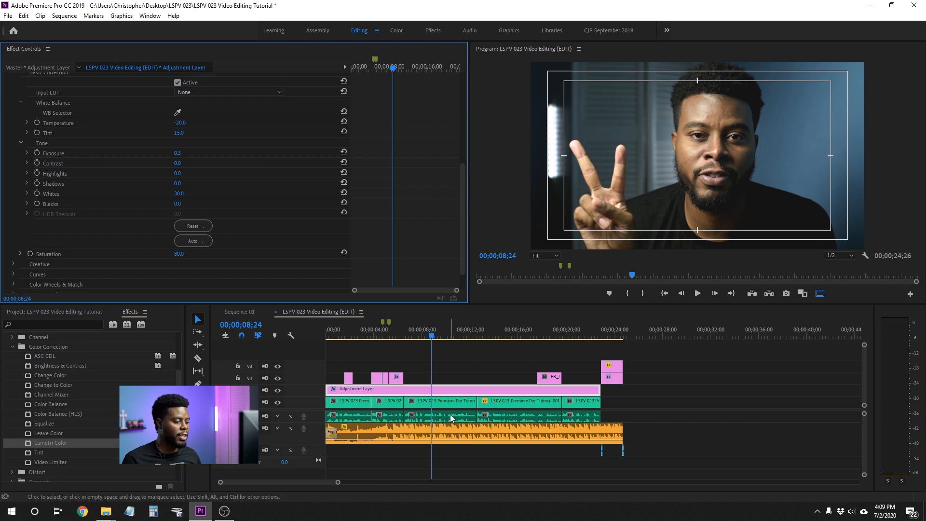
# Inspect the effects on the third footage clip beneath the adjustment layer, and reselect the adjustment layer
pyautogui.click(443, 404)
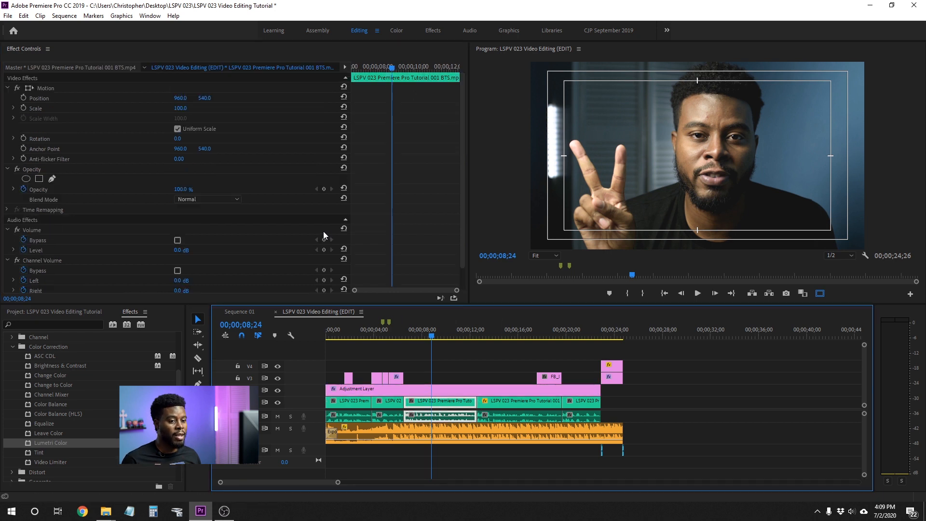
pyautogui.scroll(-2, 346, 215)
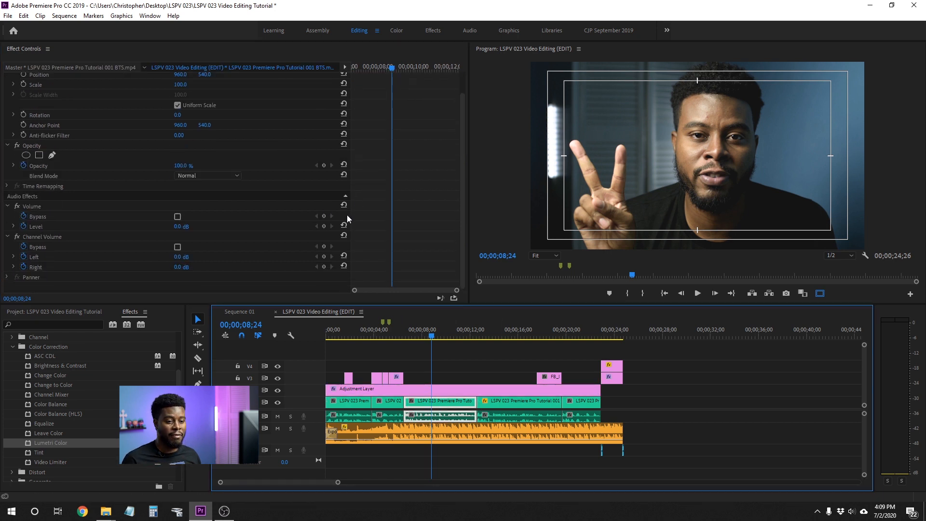
pyautogui.click(450, 386)
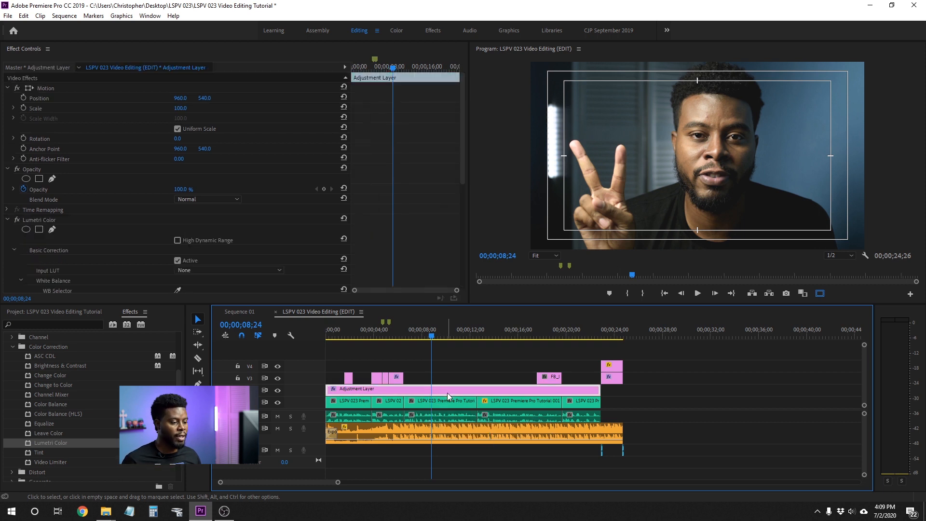
# Toggle the adjustment layer's track output off and on repeatedly to compare the footage before and after color correction
pyautogui.click(277, 391)
pyautogui.click(278, 391)
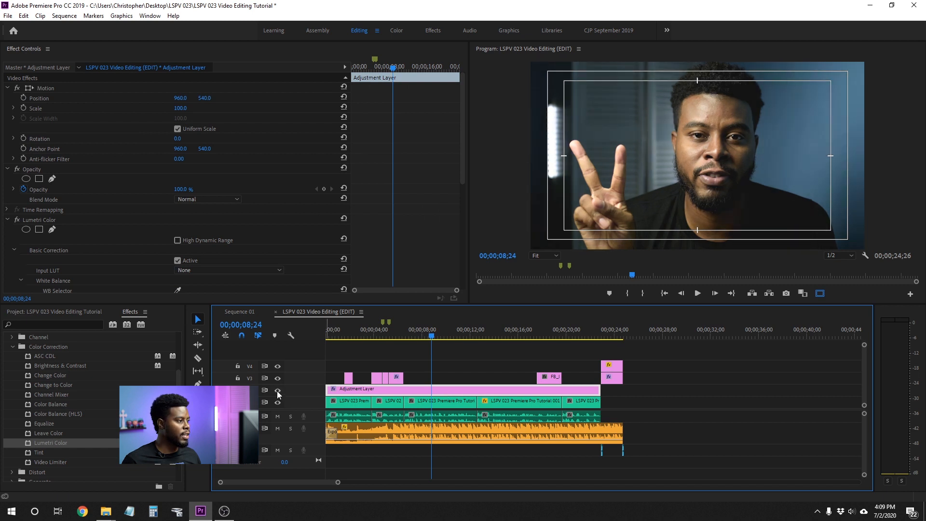
pyautogui.click(277, 391)
pyautogui.click(277, 390)
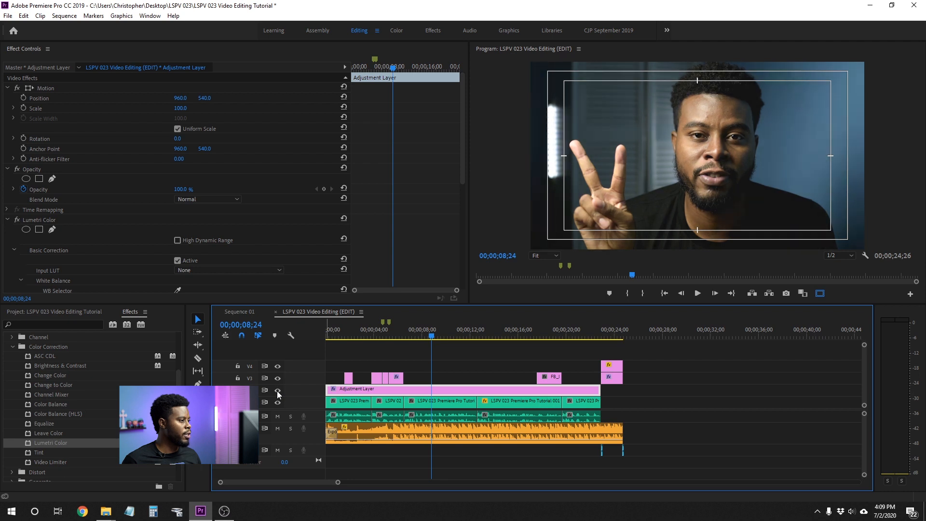
pyautogui.click(278, 390)
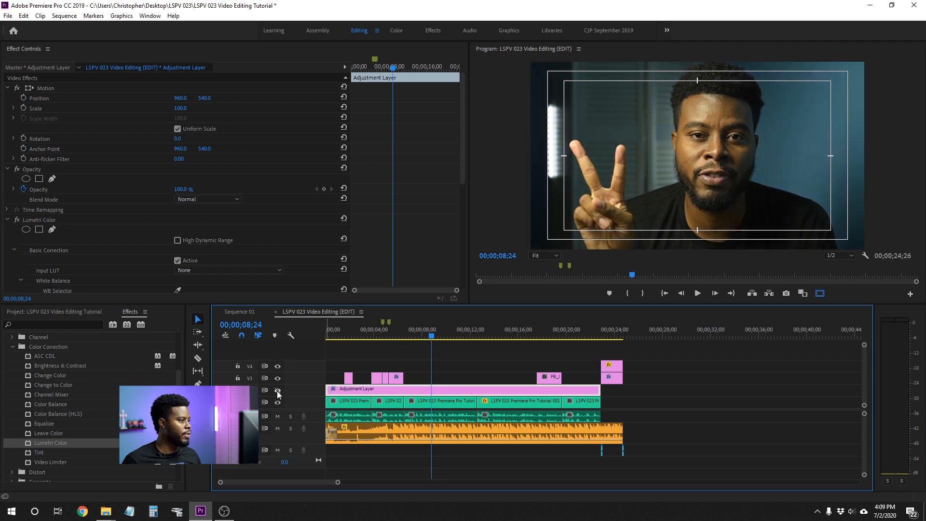
pyautogui.click(277, 390)
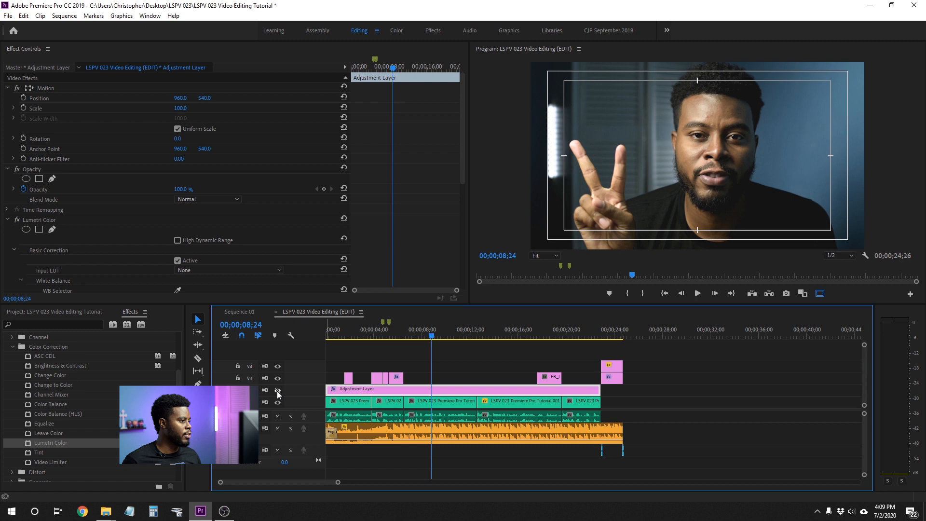
pyautogui.click(278, 392)
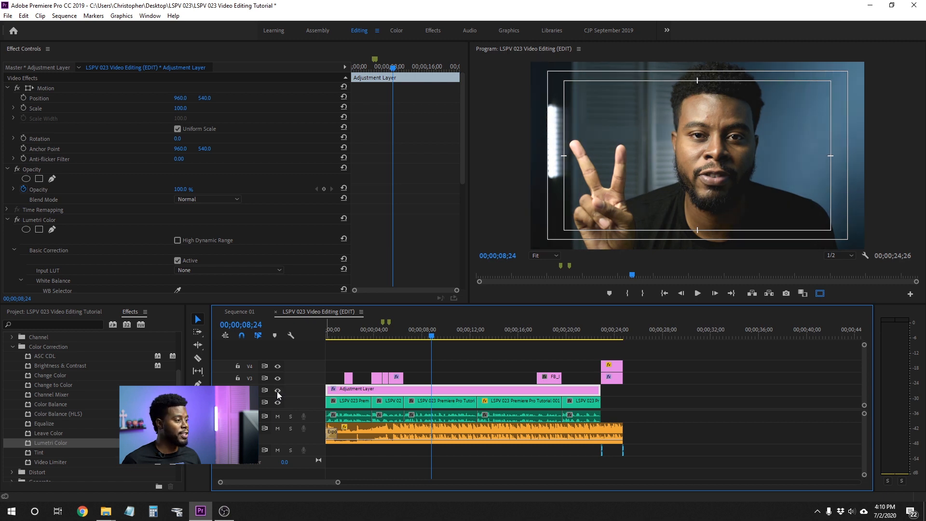
# Clear the clip selection and play the whole sequence from the start to review the color-corrected edit
pyautogui.click(469, 368)
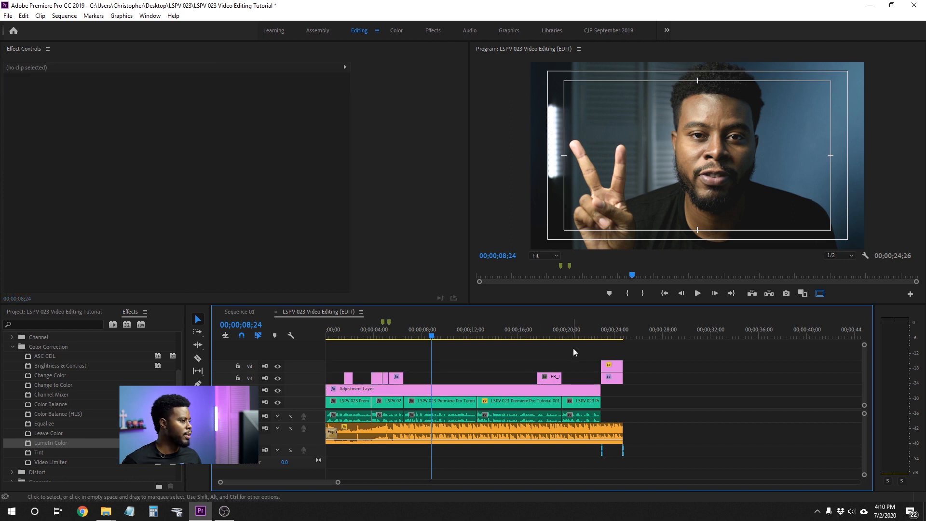
pyautogui.moveTo(437, 330); pyautogui.dragTo(324, 343)
pyautogui.press('space')
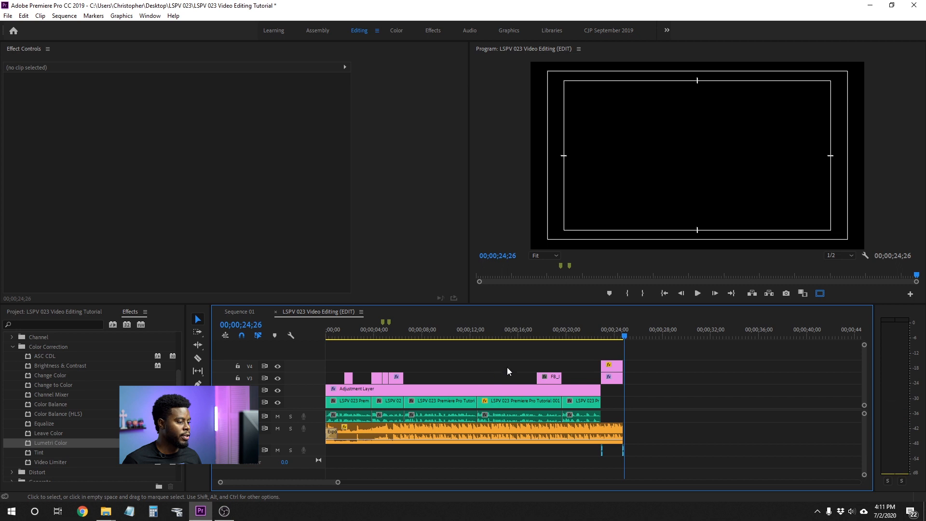
# Give all graphic clips on tracks V3 and V4 the Forest label color and deselect them
pyautogui.click(458, 390)
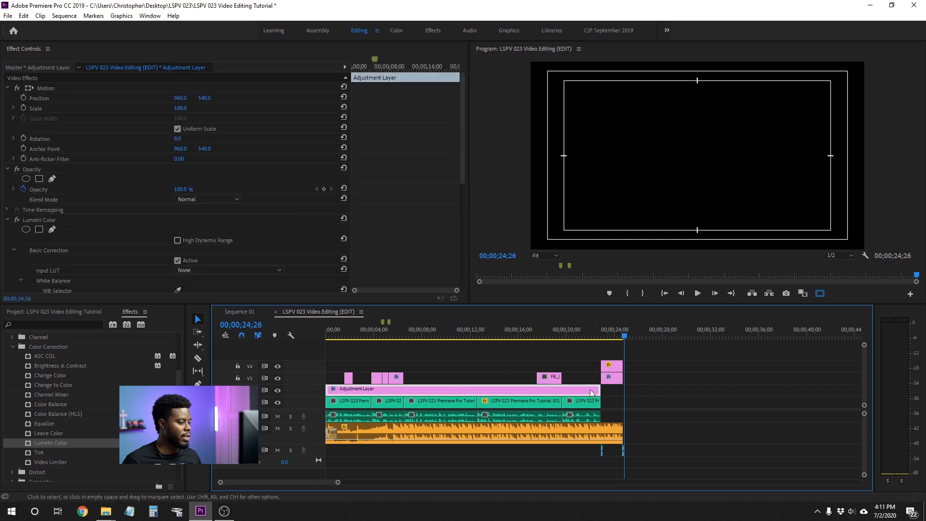
pyautogui.moveTo(658, 378); pyautogui.dragTo(338, 350)
pyautogui.rightClick(397, 379)
pyautogui.moveTo(510, 322)
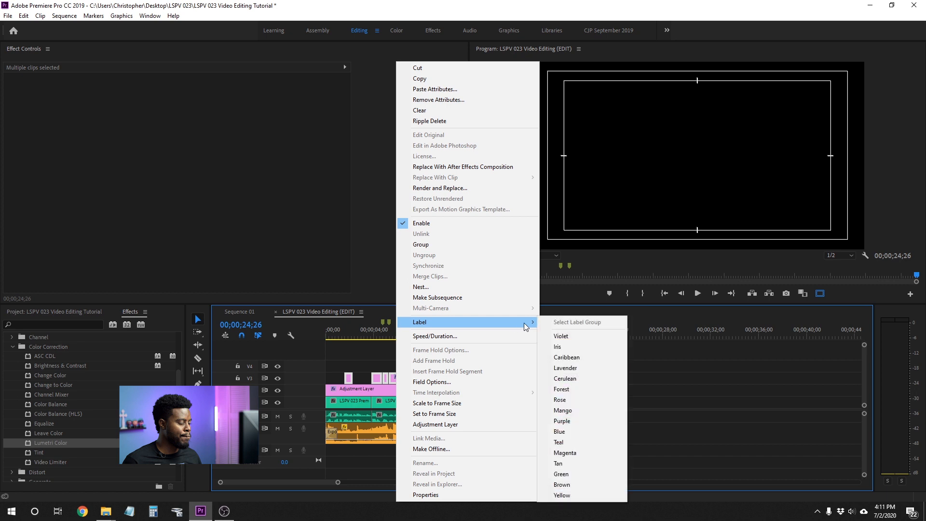
pyautogui.click(570, 390)
pyautogui.click(510, 358)
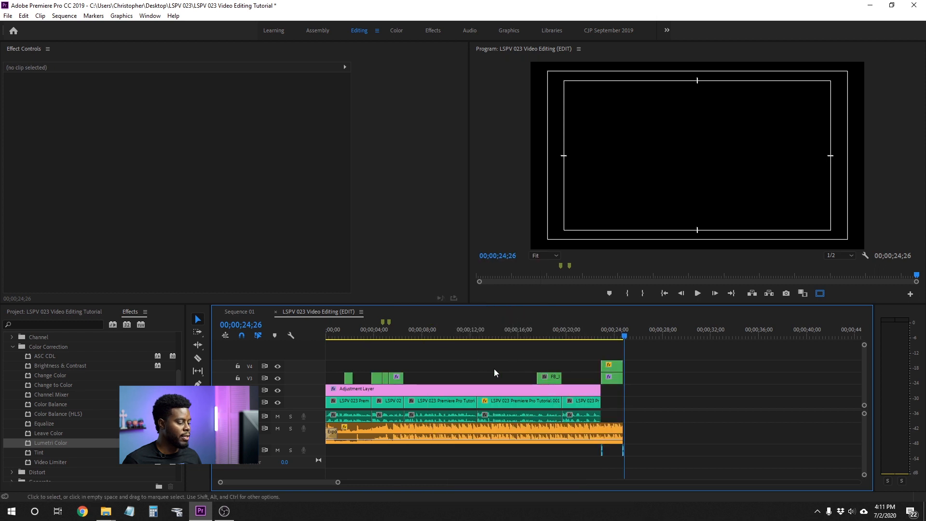
# Change the label color of all graphic clips on tracks V3 and V4 to Iris and deselect them
pyautogui.moveTo(668, 377); pyautogui.dragTo(344, 358)
pyautogui.rightClick(390, 382)
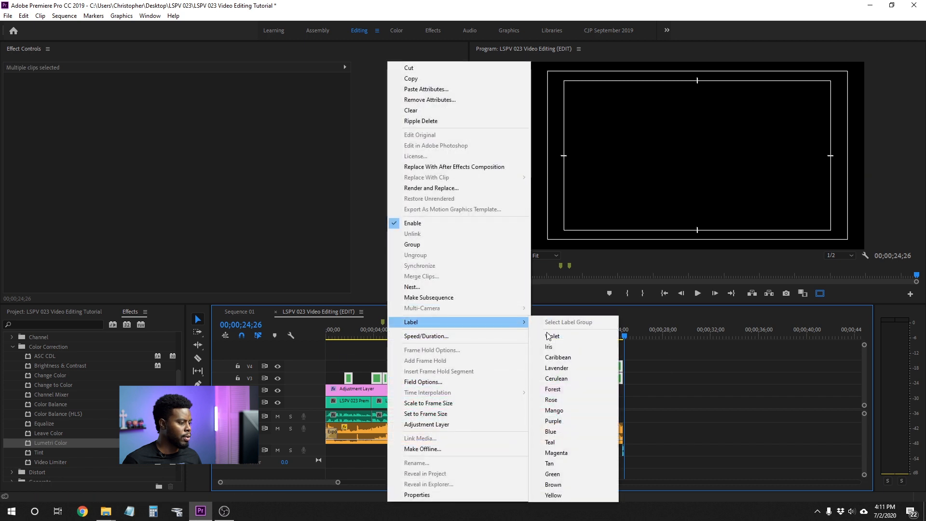
pyautogui.click(569, 345)
pyautogui.click(479, 345)
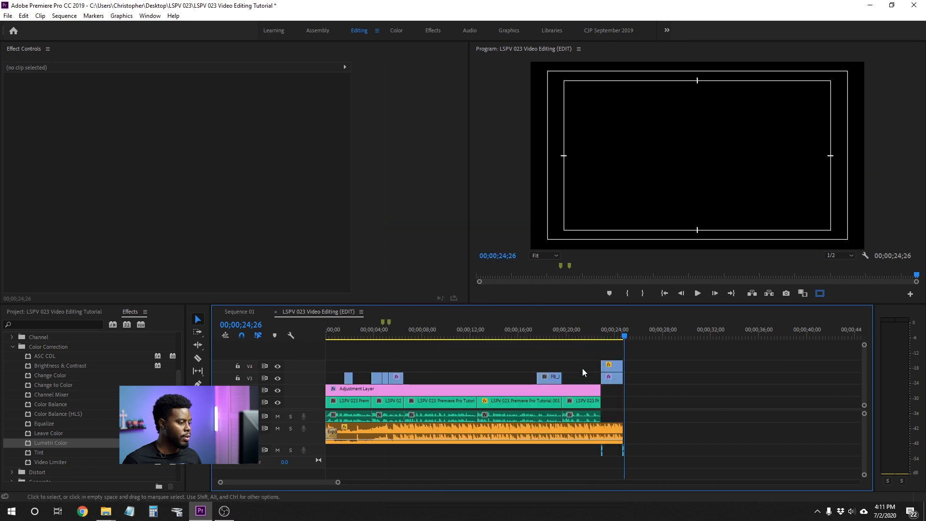
# Check the frames at the social media logos, at about 3 seconds and at the Premiere Pro logo graphic
pyautogui.click(552, 334)
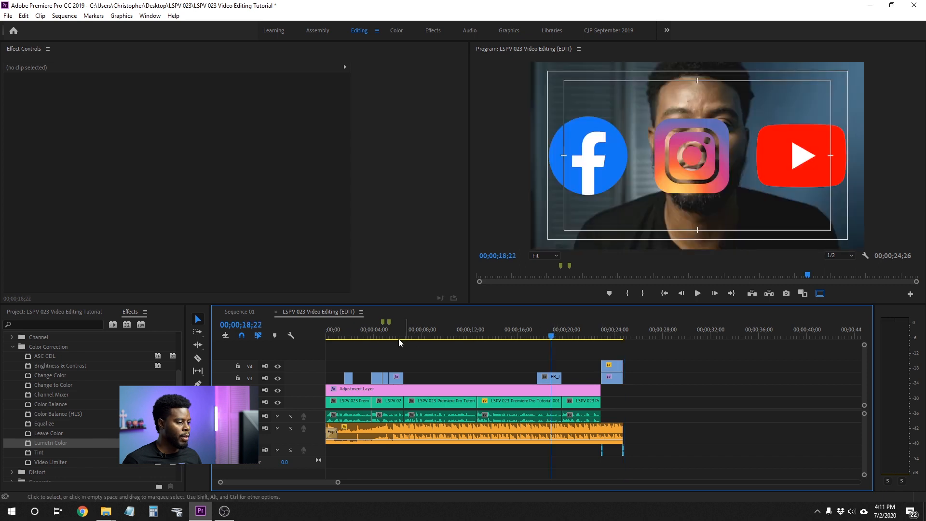
pyautogui.click(365, 333)
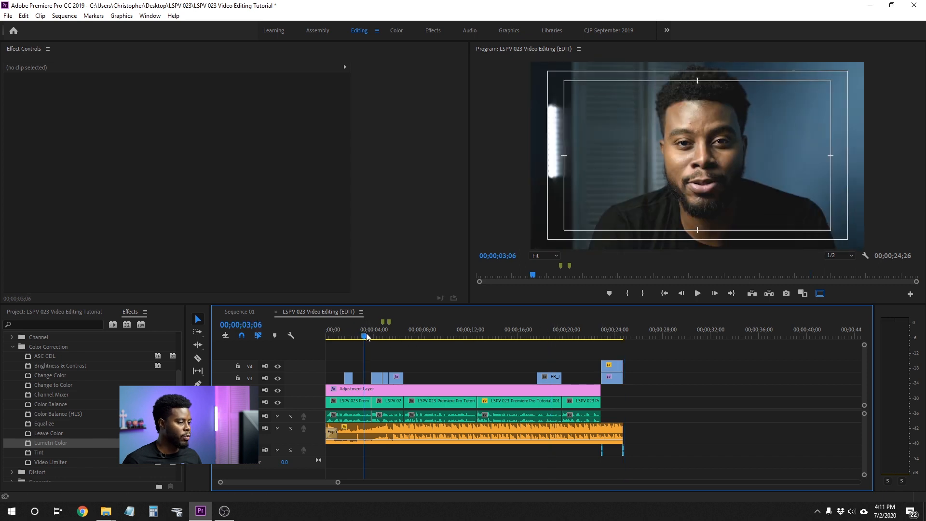
pyautogui.click(349, 334)
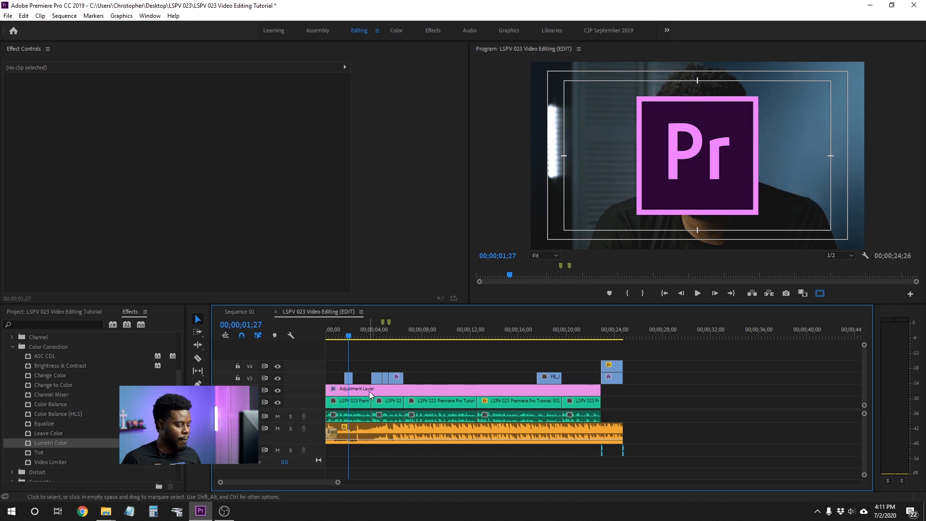
pyautogui.scroll(3, 369, 391)
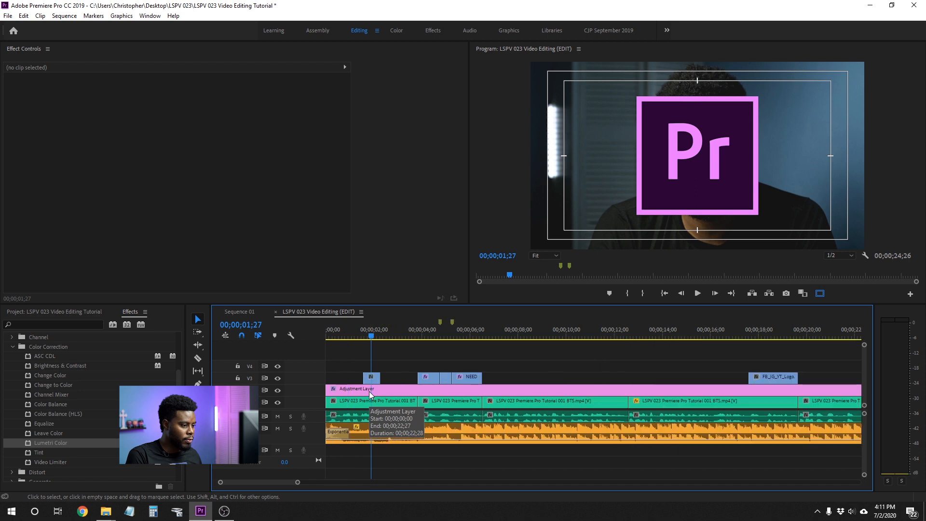
# Add sequence markers at the start and the end of the Premiere Pro logo graphic
pyautogui.click(365, 332)
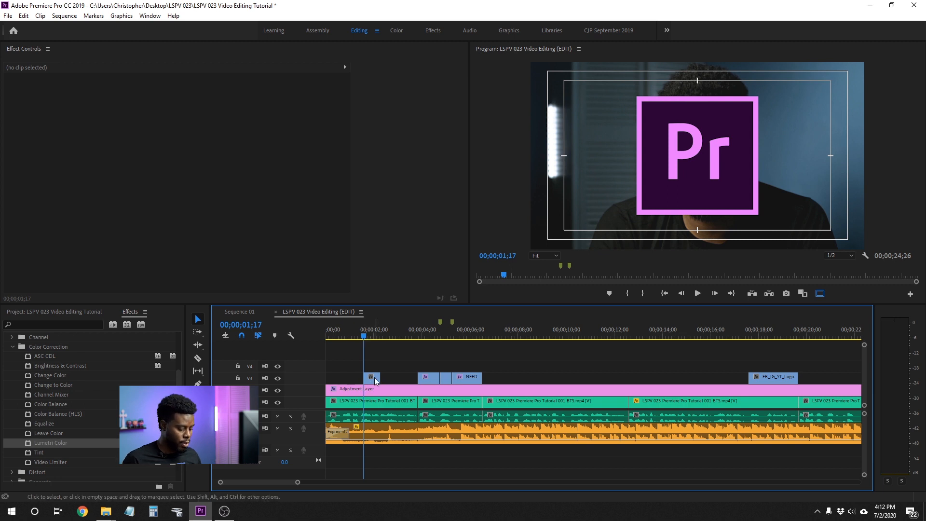
pyautogui.press('m')
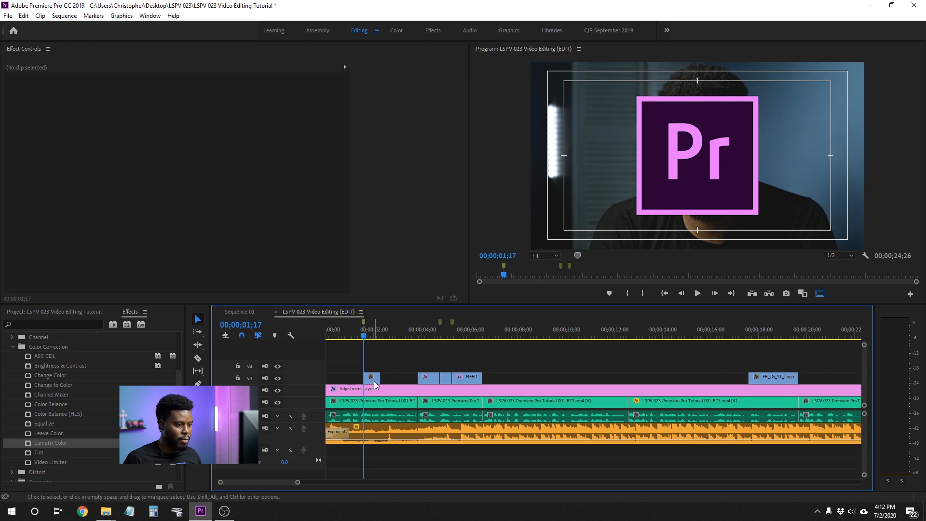
pyautogui.click(381, 334)
pyautogui.press('m')
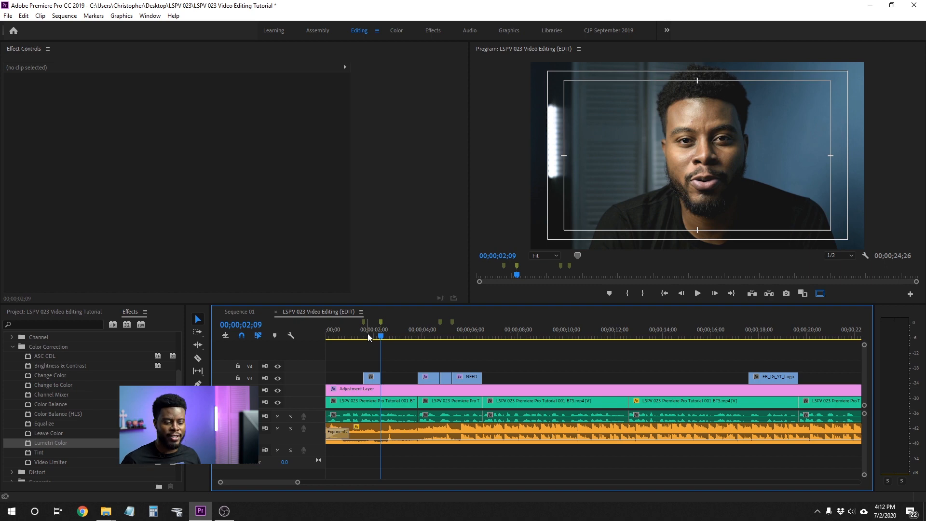
# Apply the Gaussian Blur effect to the first talking-head clip, beneath the Premiere Pro logo
pyautogui.click(364, 335)
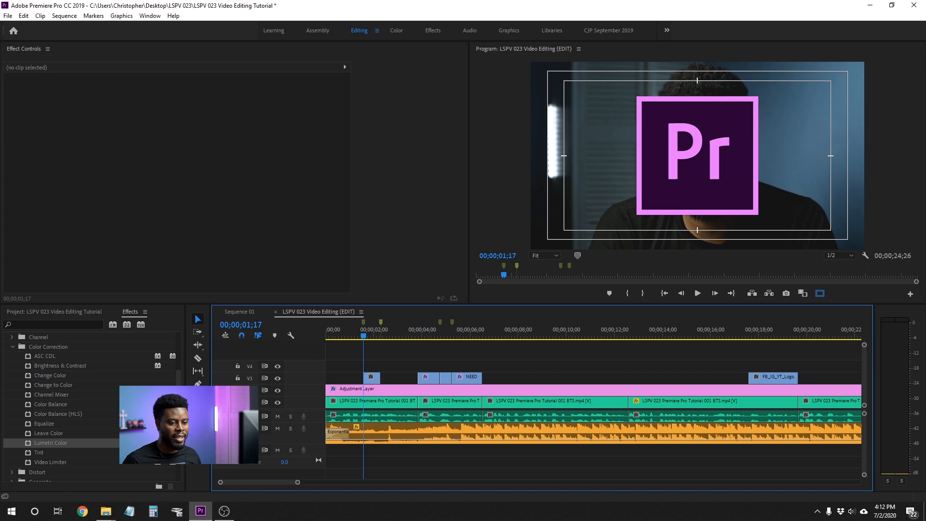
pyautogui.scroll(5, 150, 410)
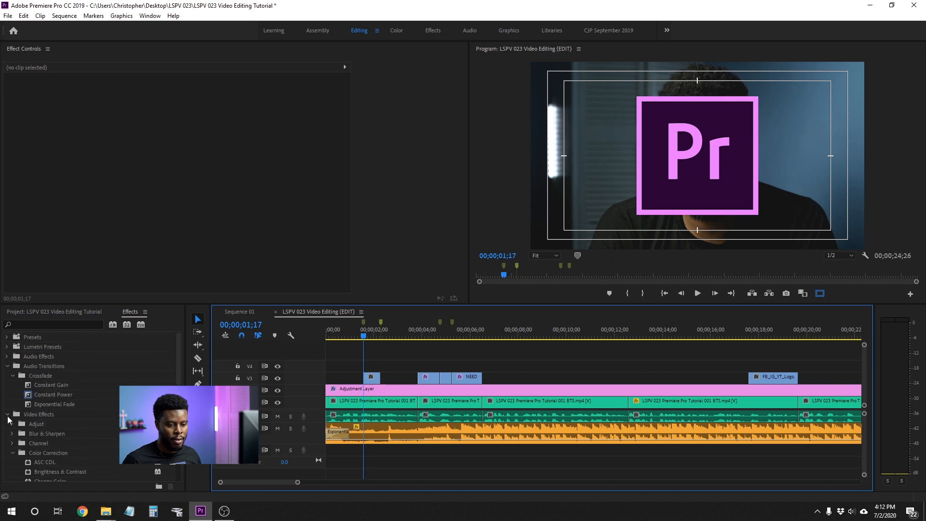
pyautogui.scroll(-2, 31, 423)
pyautogui.scroll(-1, 30, 421)
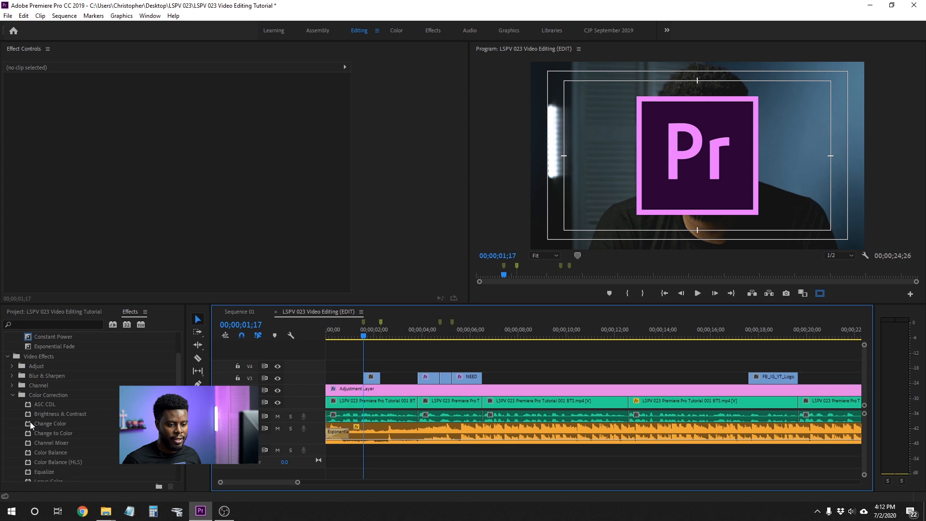
pyautogui.click(12, 375)
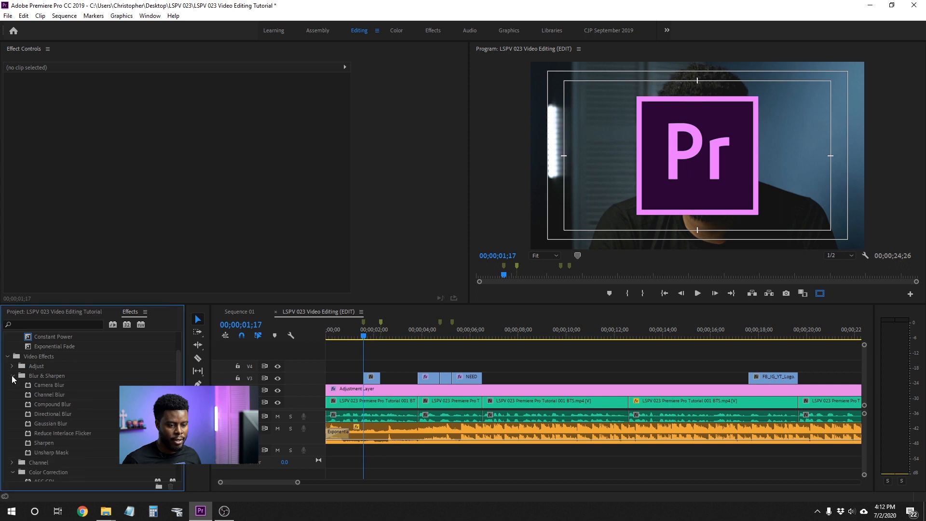
pyautogui.click(47, 422)
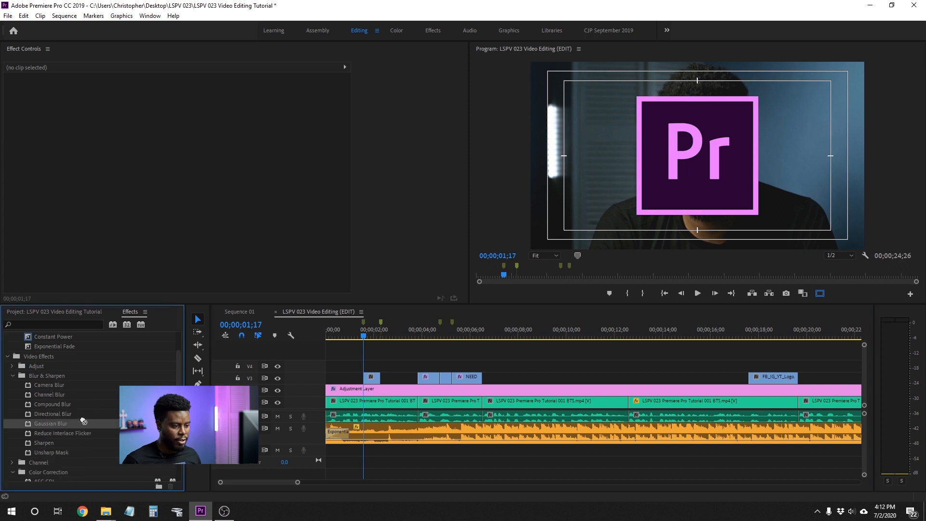
pyautogui.moveTo(47, 424); pyautogui.dragTo(372, 405)
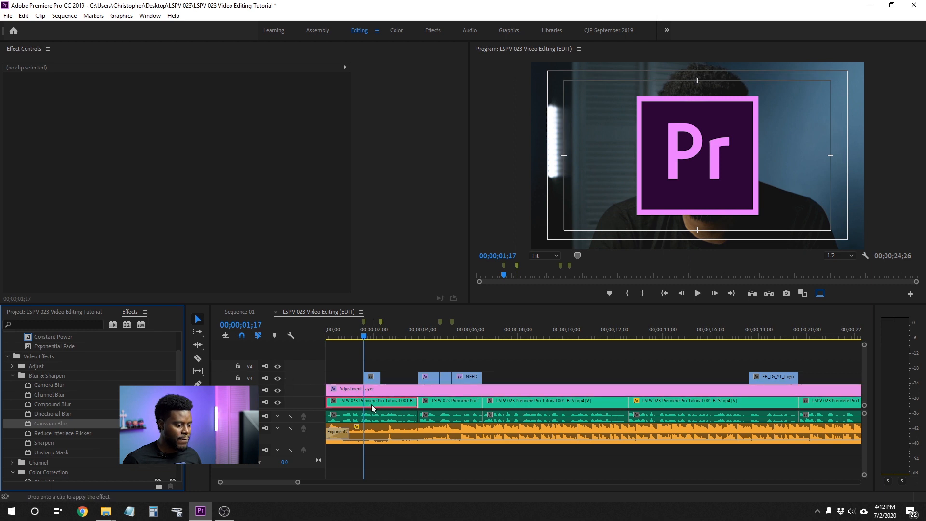
# Set the first clip's Gaussian Blur Blurriness to 50 and enable Repeat Edge Pixels
pyautogui.click(372, 404)
pyautogui.scroll(-3, 390, 217)
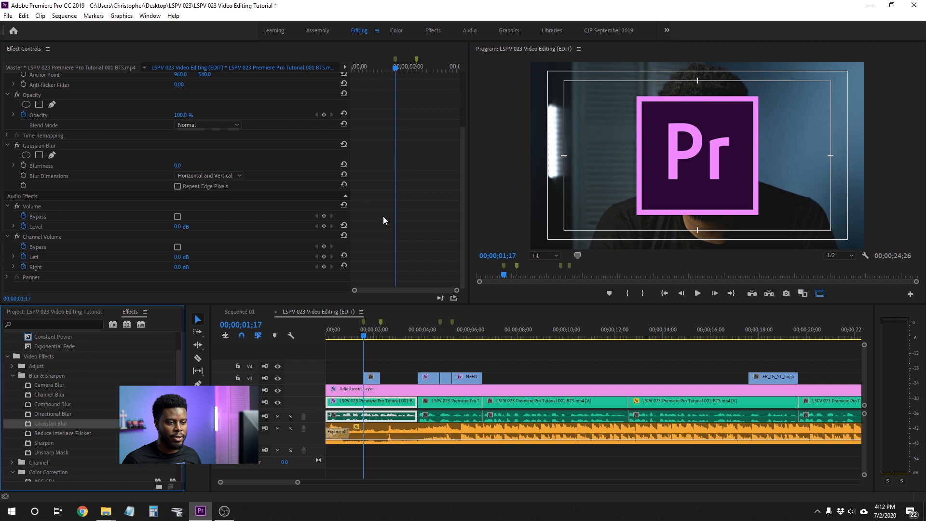
pyautogui.click(178, 165)
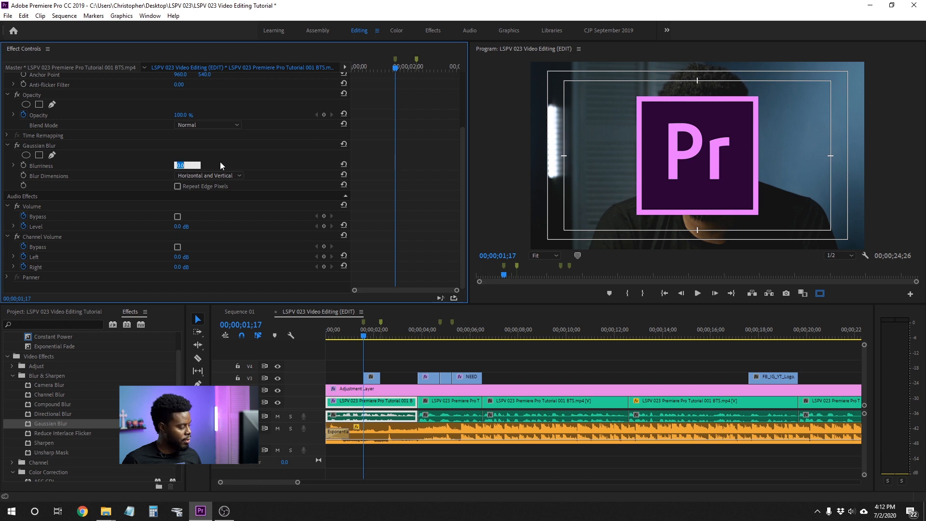
pyautogui.write('50')
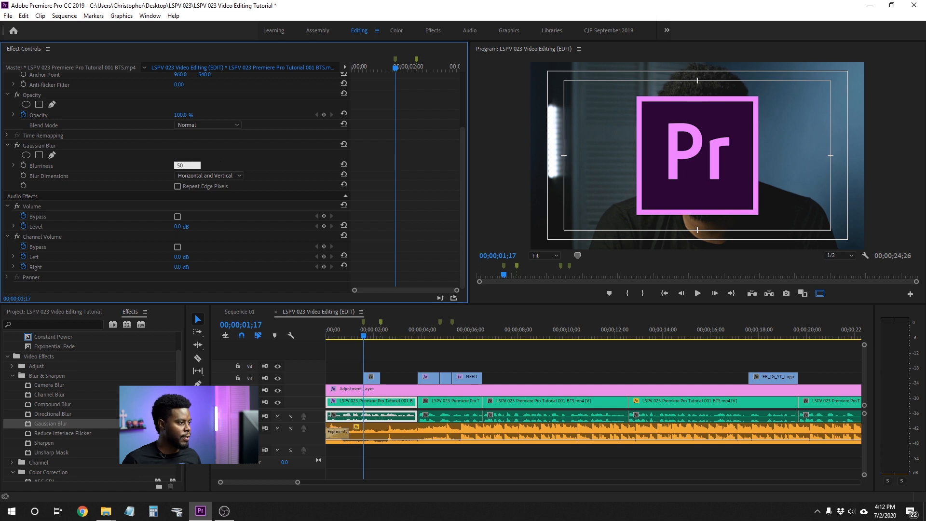
pyautogui.press('Return')
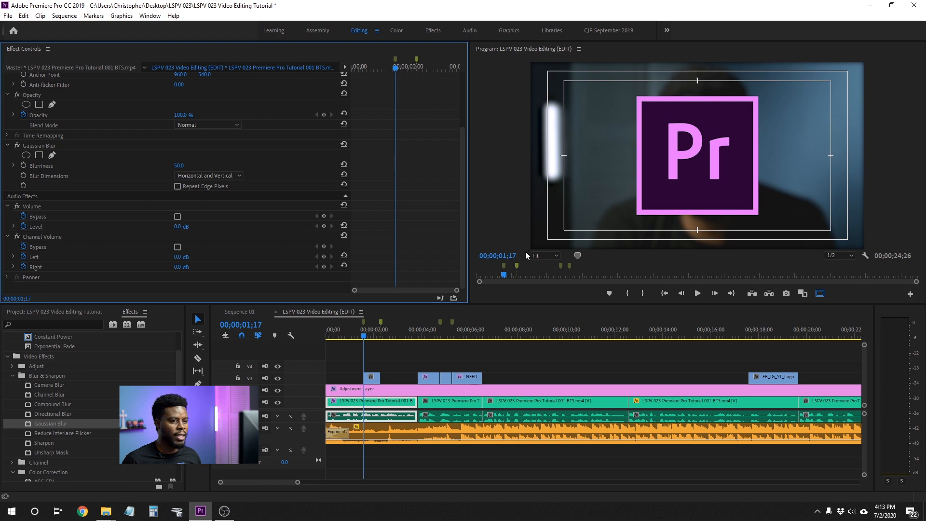
pyautogui.click(178, 186)
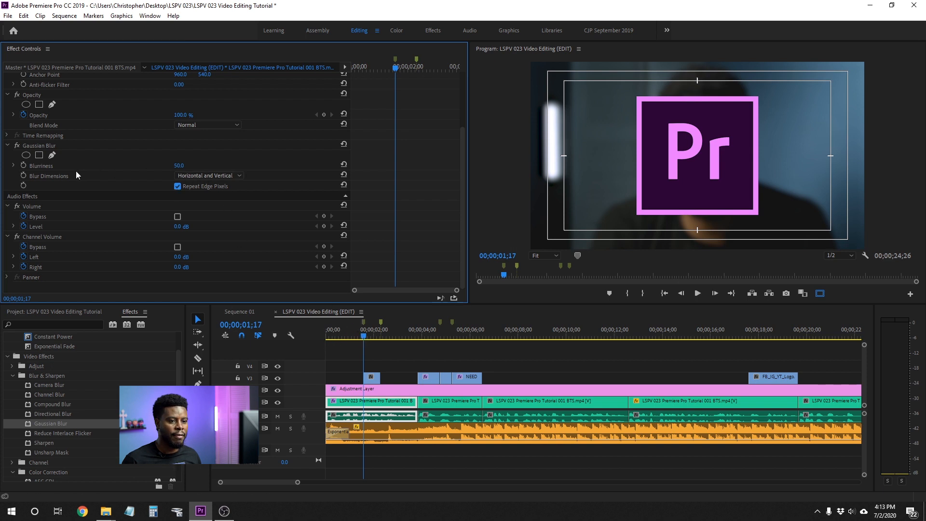
# Keyframe the Blurriness of 50 at the logo's start marker and set it to 0 one frame earlier, at 00;00;01;16
pyautogui.click(23, 165)
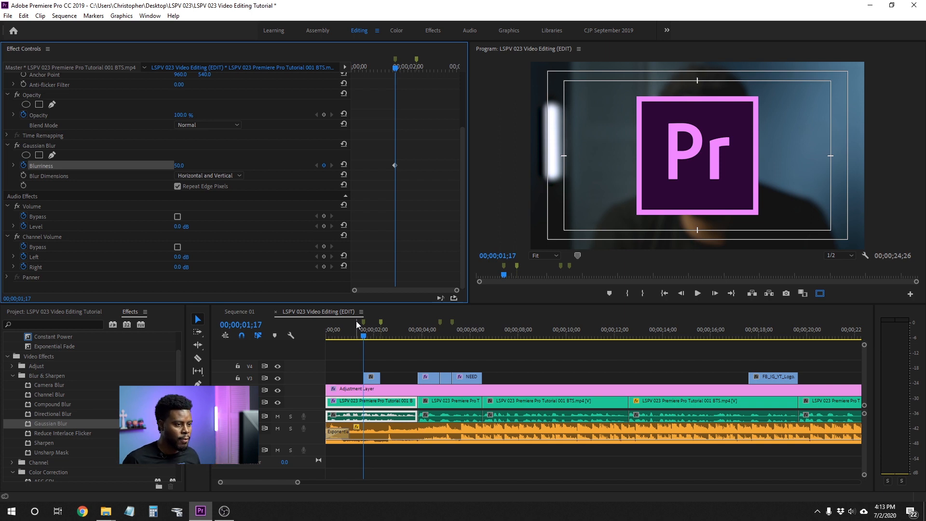
pyautogui.press('Left')
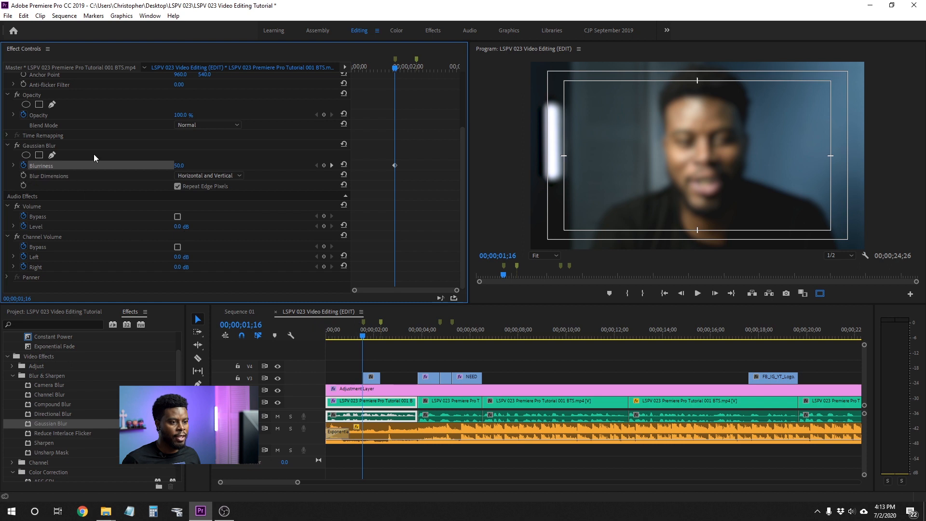
pyautogui.click(180, 166)
pyautogui.write('0')
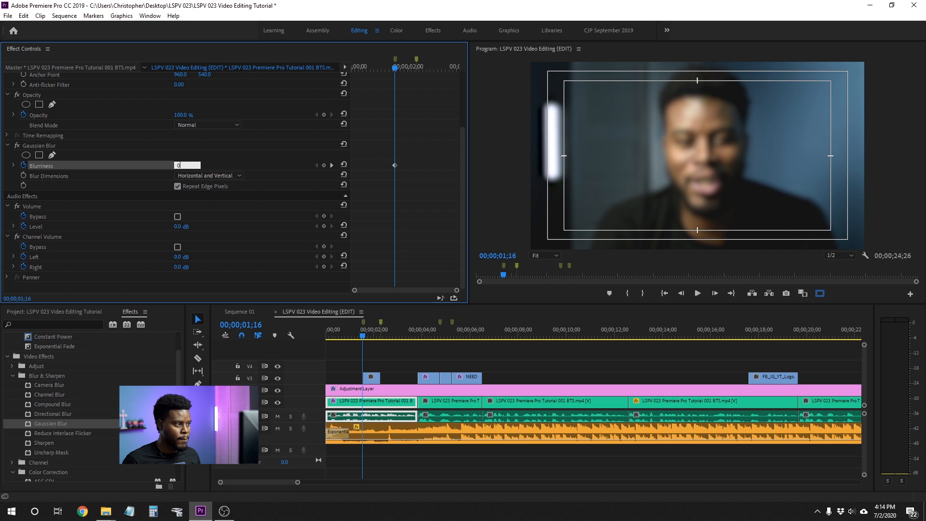
pyautogui.press('Return')
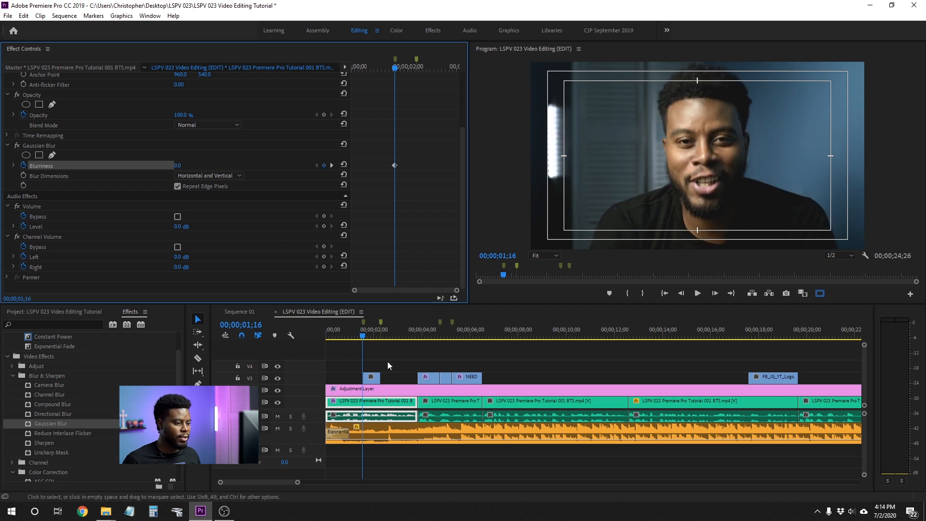
# Deselect the clip and play the section around the Premiere Pro logo to review the blur
pyautogui.click(359, 336)
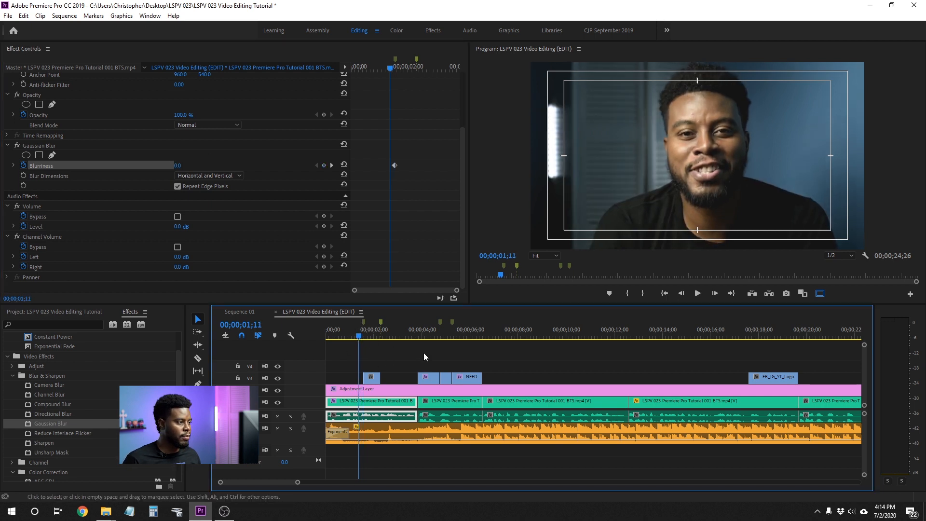
pyautogui.click(481, 354)
pyautogui.press('space')
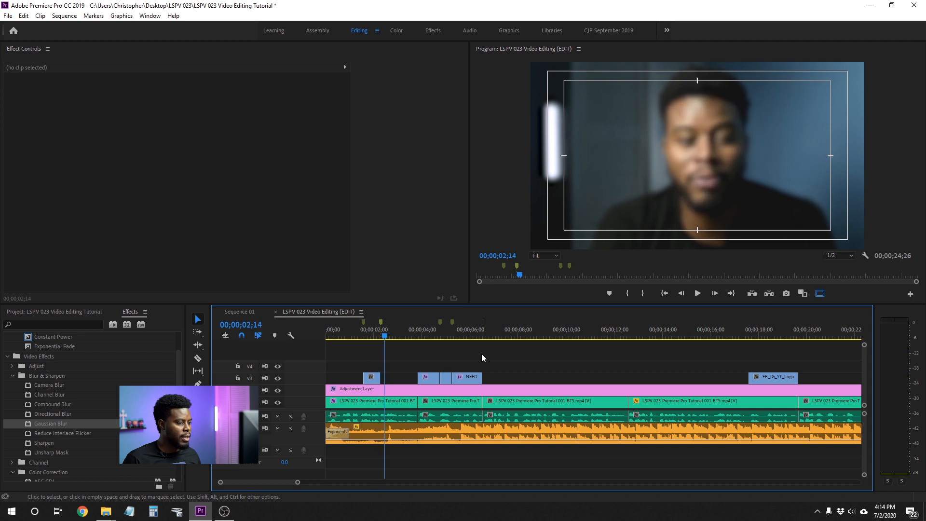
pyautogui.click(352, 335)
pyautogui.press('space')
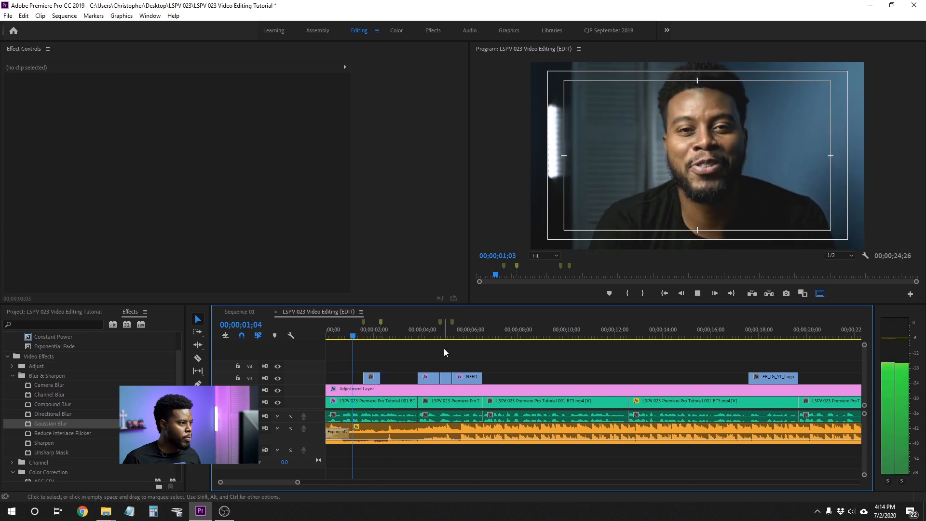
pyautogui.press('space')
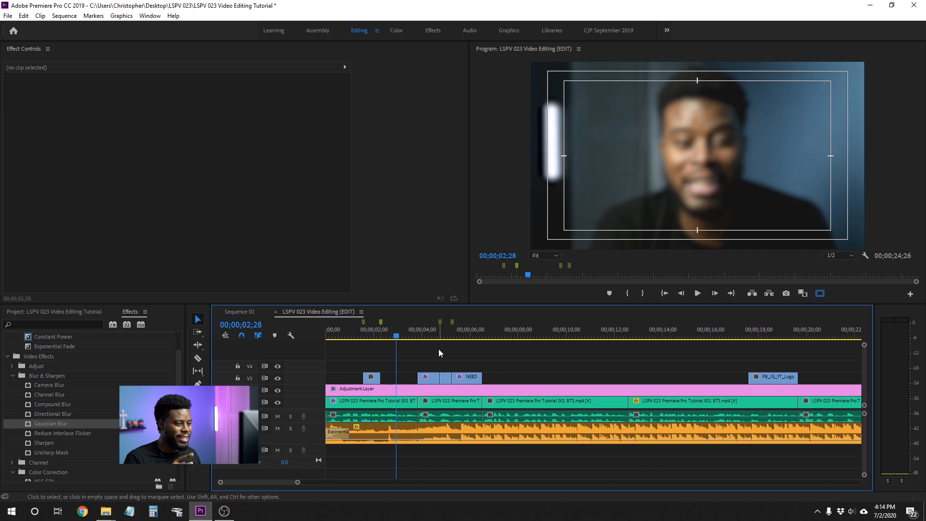
# Add a Blurriness keyframe to the first clip at the logo's end marker, 00;00;02;09
pyautogui.click(380, 336)
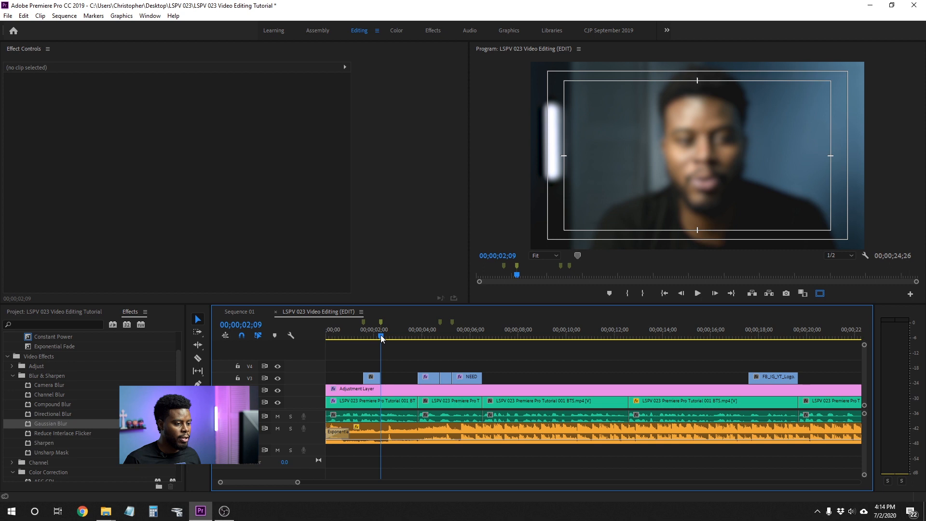
pyautogui.click(373, 375)
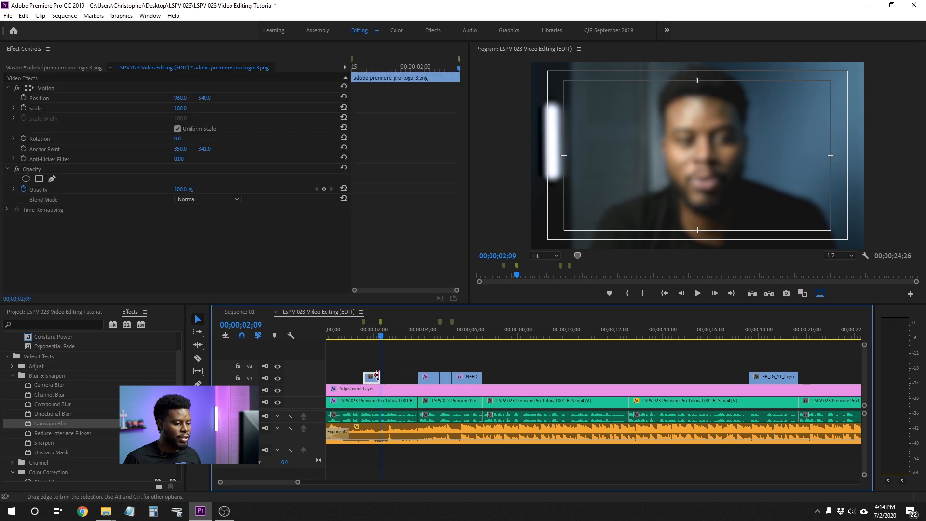
pyautogui.click(378, 403)
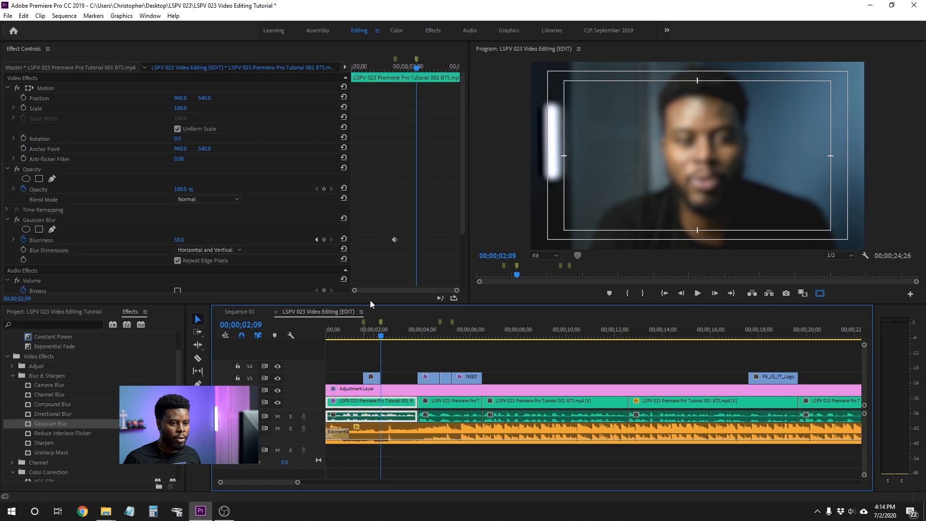
pyautogui.click(45, 221)
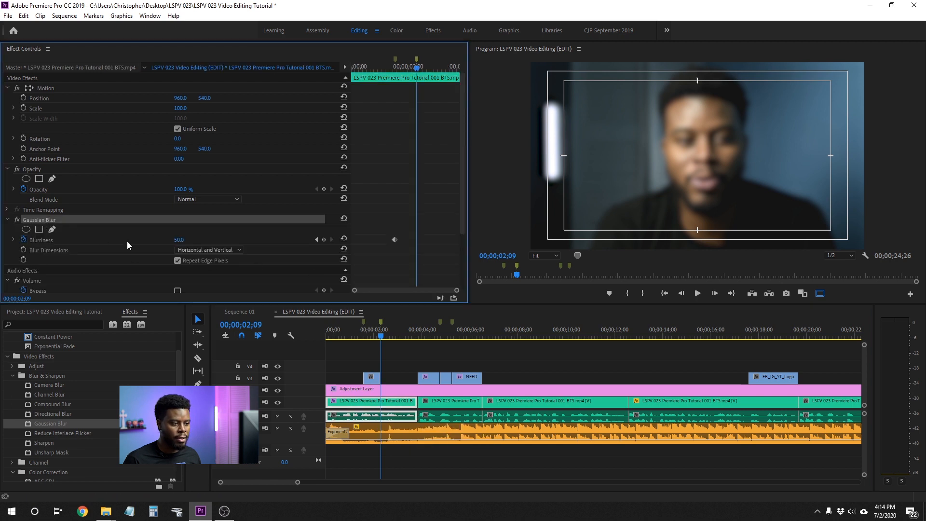
pyautogui.click(323, 239)
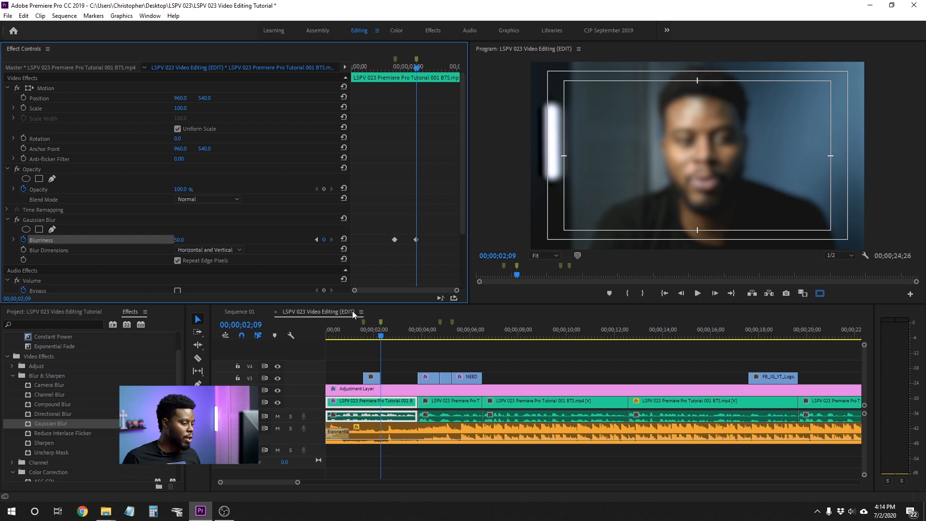
# Set the Blurriness to 0 one frame after the logo's end, at 00;00;02;10
pyautogui.press('Right')
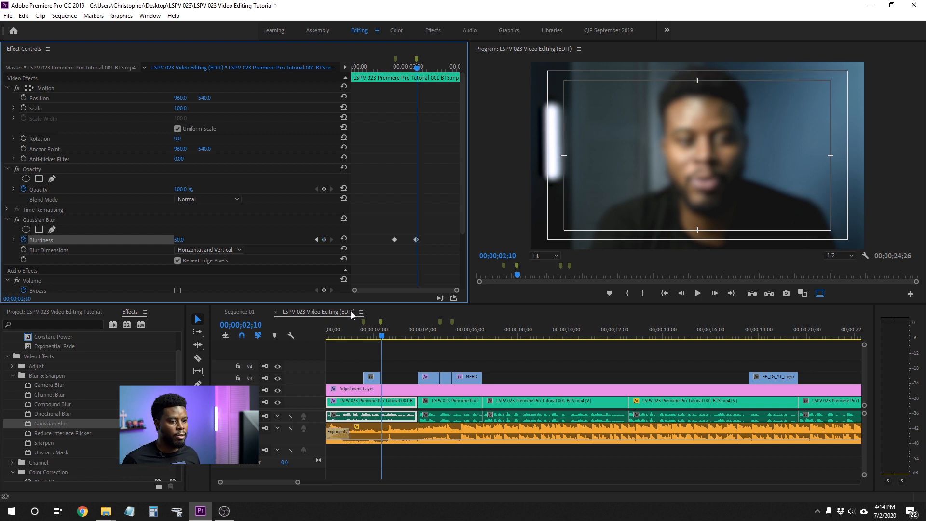
pyautogui.click(179, 240)
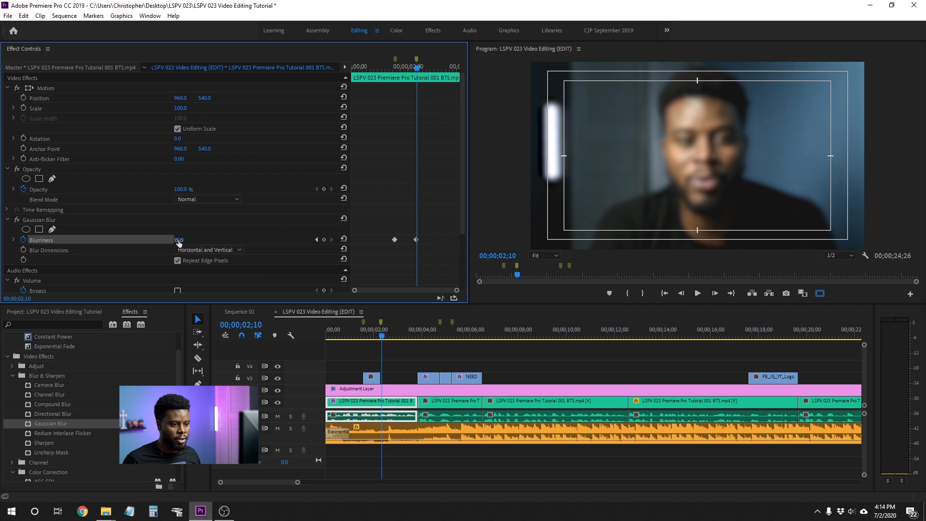
pyautogui.click(179, 241)
pyautogui.write('0')
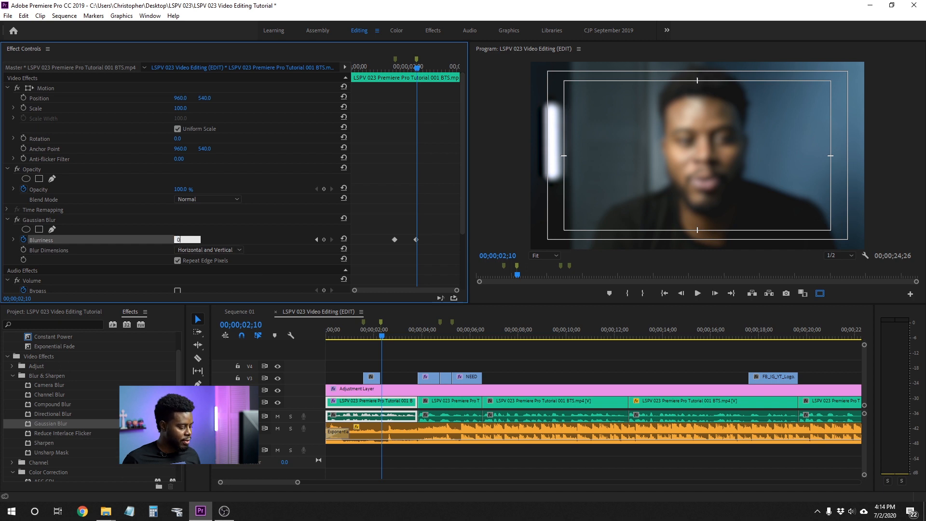
pyautogui.press('Return')
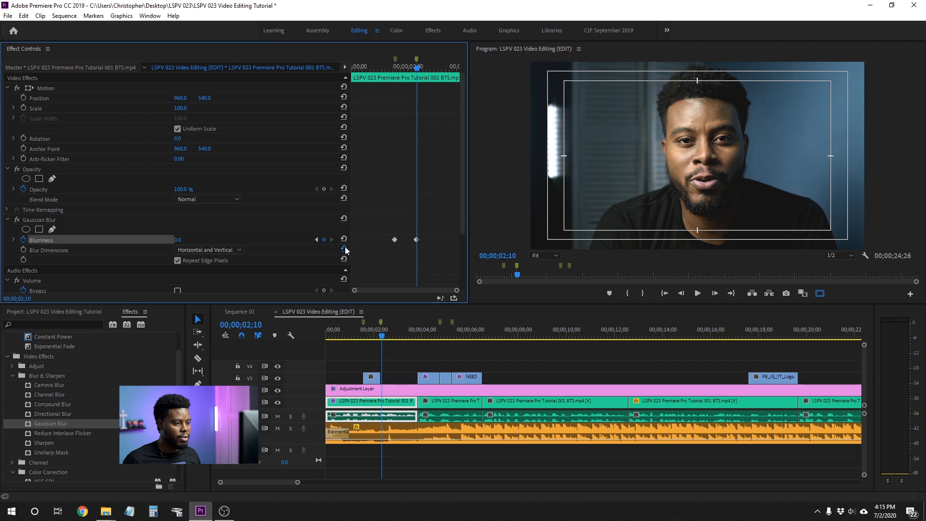
# Select the Blurriness keyframes, examine their spacing and compare the frames just before and at the logo's start
pyautogui.moveTo(354, 237); pyautogui.dragTo(423, 253)
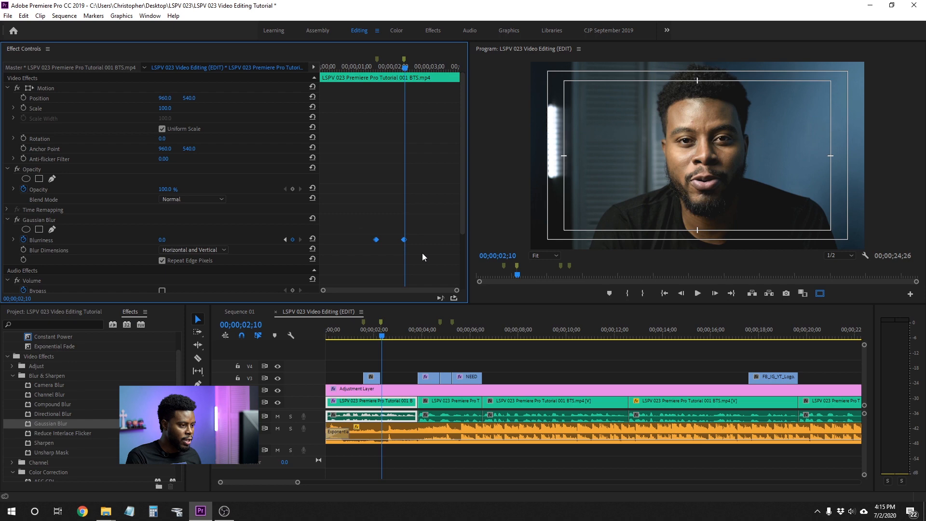
pyautogui.press('=')
pyautogui.press('=')
pyautogui.press('-')
pyautogui.moveTo(396, 291); pyautogui.dragTo(386, 290)
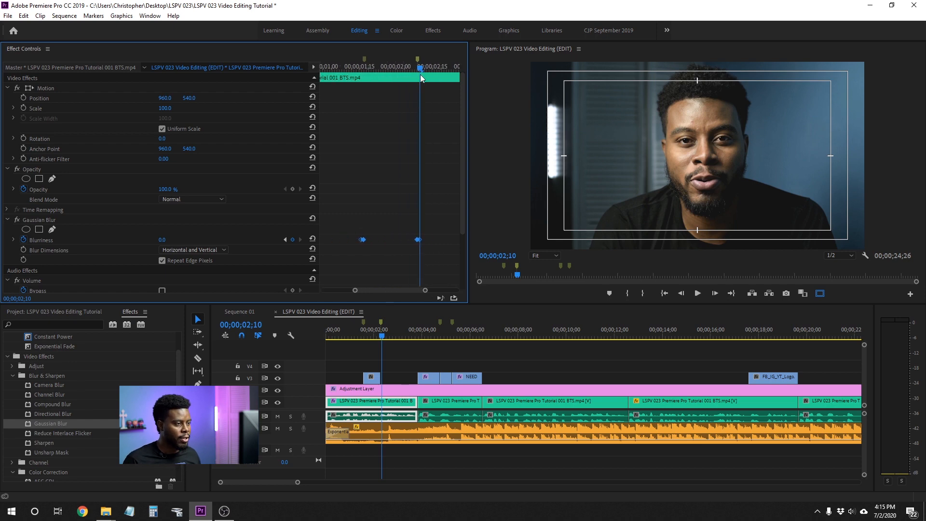
pyautogui.click(362, 65)
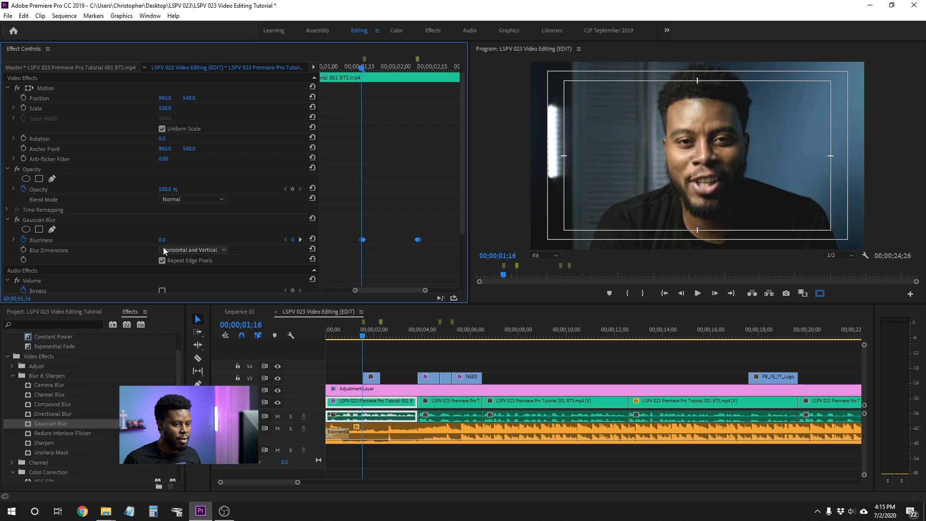
pyautogui.click(364, 66)
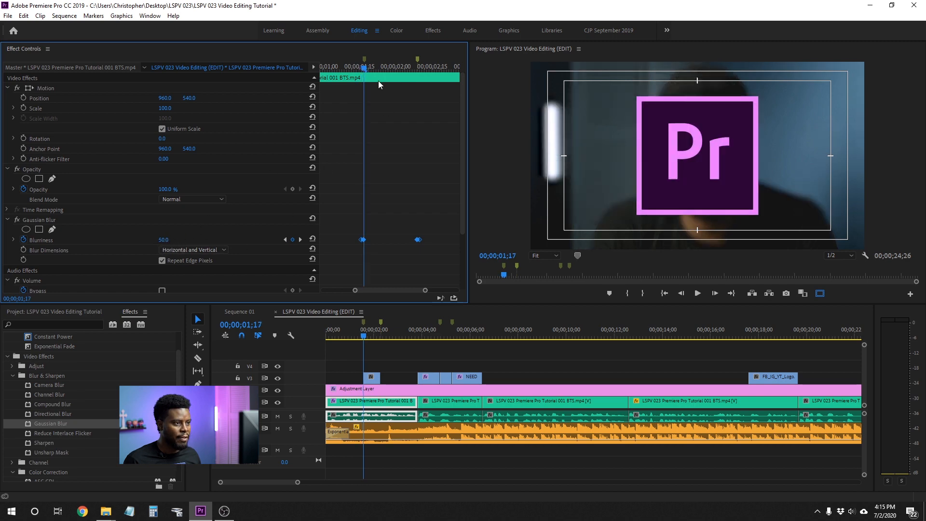
# Compare the frames at the logo's end, 00;00;02;09 and 00;00;02;10, with the closing Blurriness keyframes zoomed in
pyautogui.moveTo(364, 68); pyautogui.dragTo(413, 82)
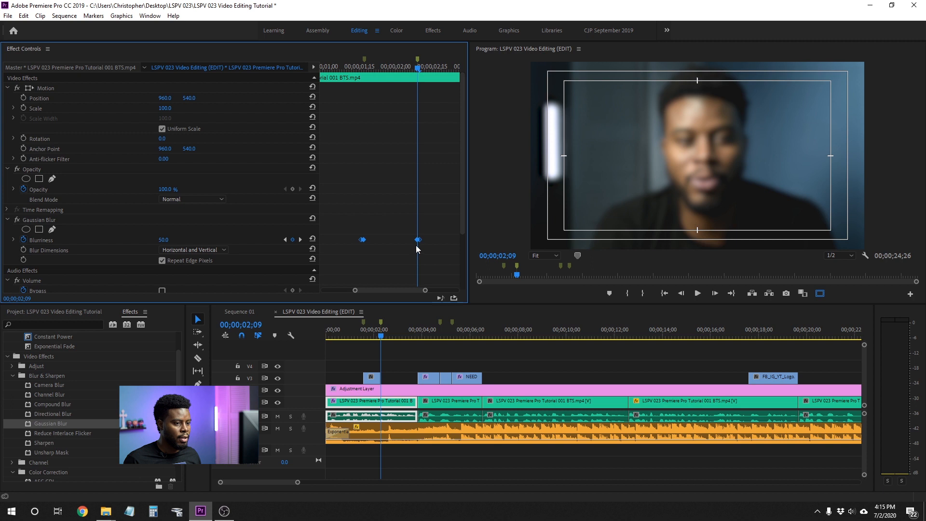
pyautogui.moveTo(415, 71); pyautogui.dragTo(424, 70)
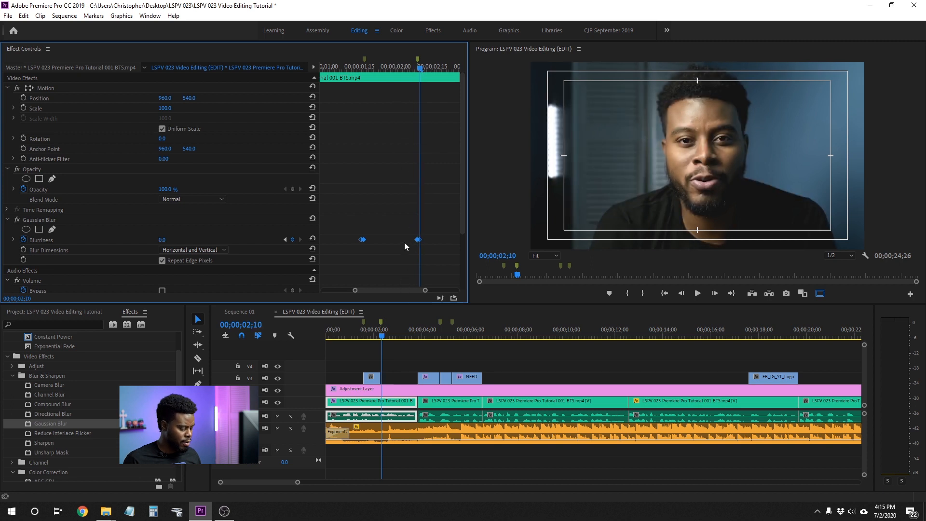
pyautogui.press('=')
pyautogui.press('=')
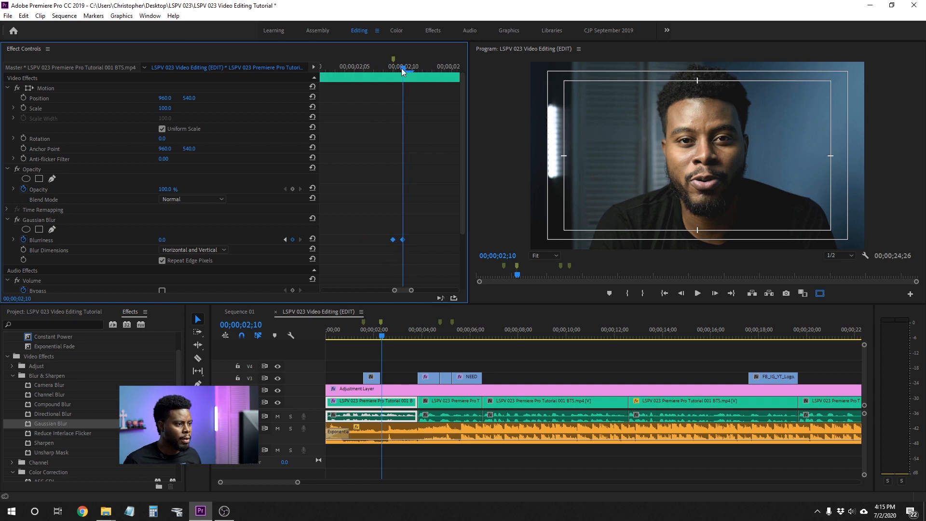
pyautogui.moveTo(401, 68); pyautogui.dragTo(395, 68)
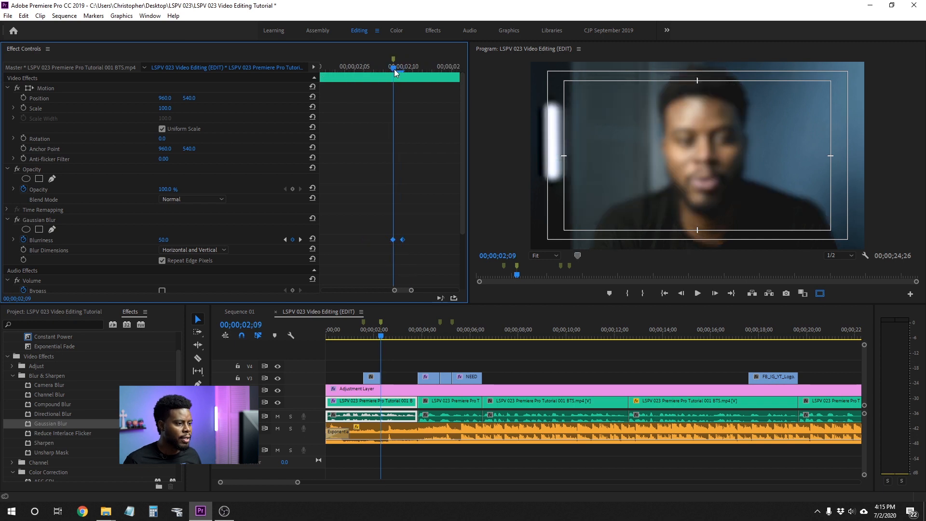
# Shift the first clip's closing Blurriness keyframes earlier so the zero-blur keyframe sits at 00;00;02;09, and check the preceding frame
pyautogui.moveTo(396, 242); pyautogui.dragTo(379, 239)
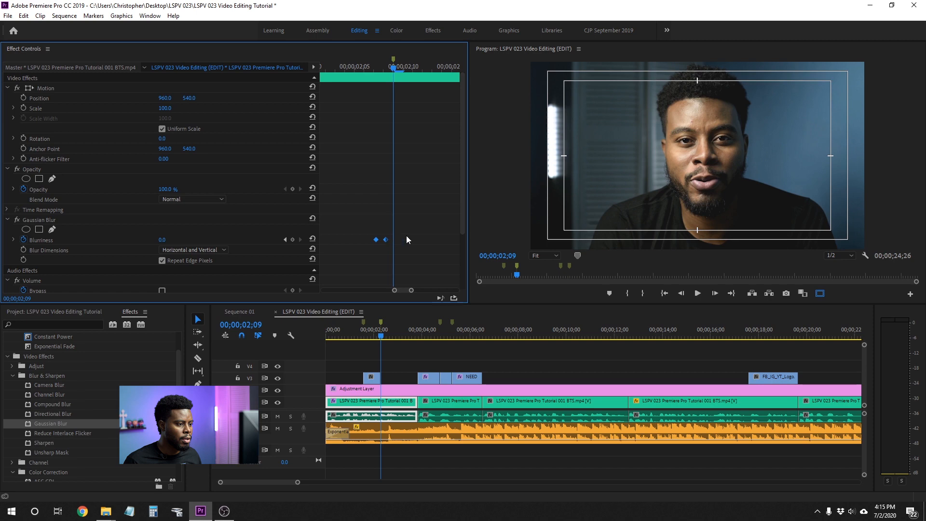
pyautogui.hotkey('ctrl', 'z')
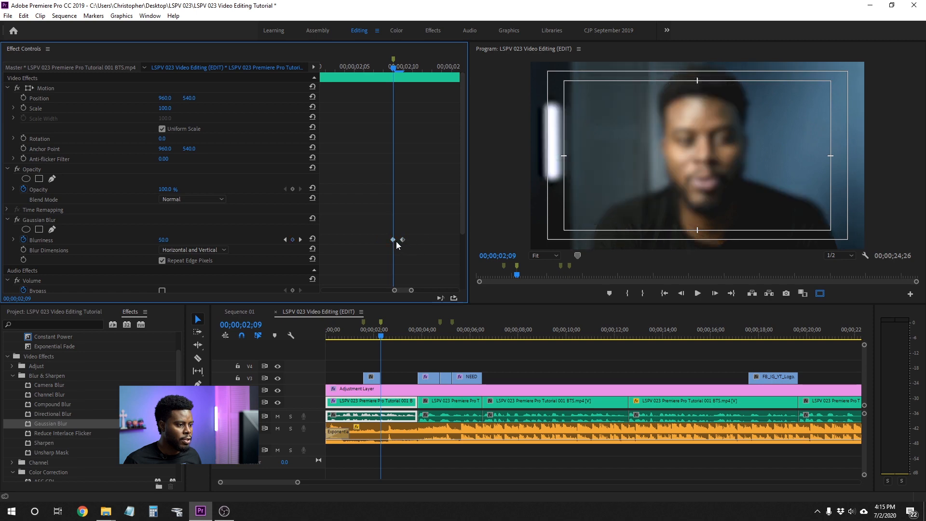
pyautogui.moveTo(393, 240); pyautogui.dragTo(395, 239)
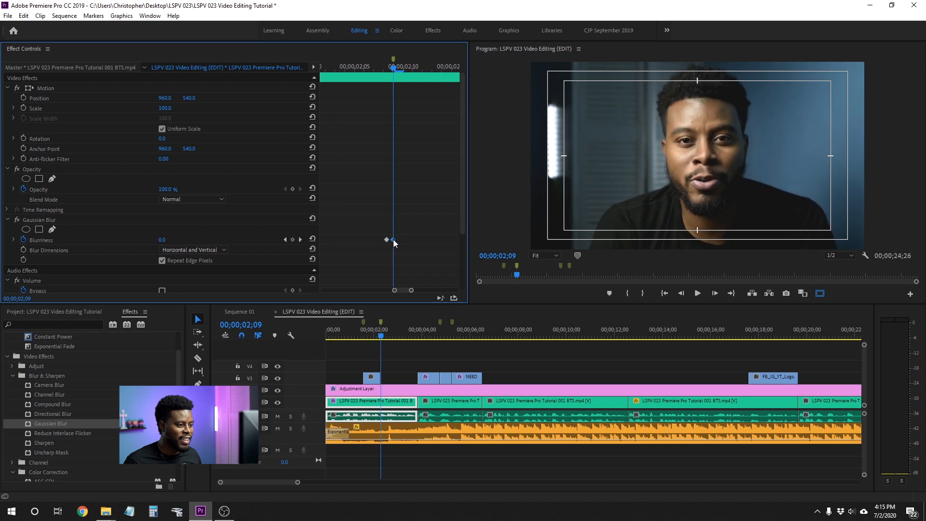
pyautogui.press('Left')
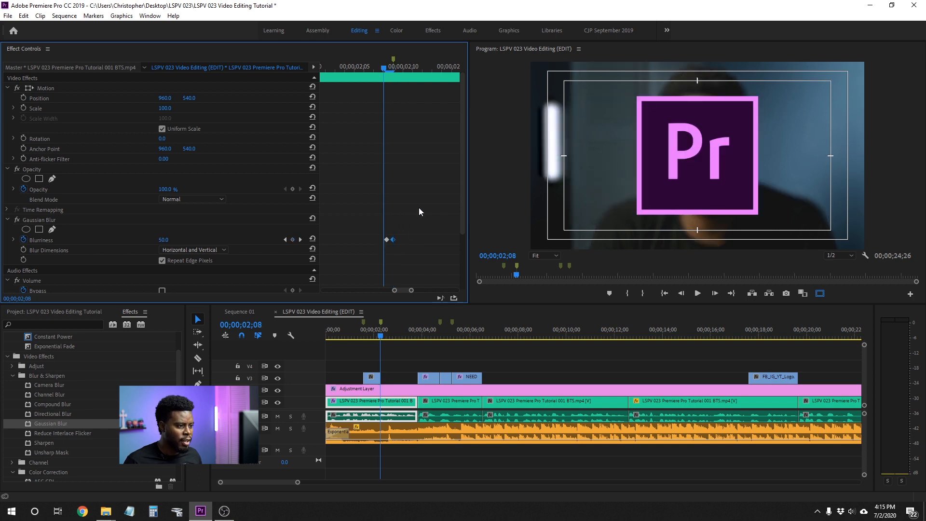
pyautogui.click(385, 240)
# Deselect the clip, place the playhead at 00;00;01;01 and save the project
pyautogui.click(375, 343)
pyautogui.click(353, 333)
pyautogui.hotkey('ctrl', 's')
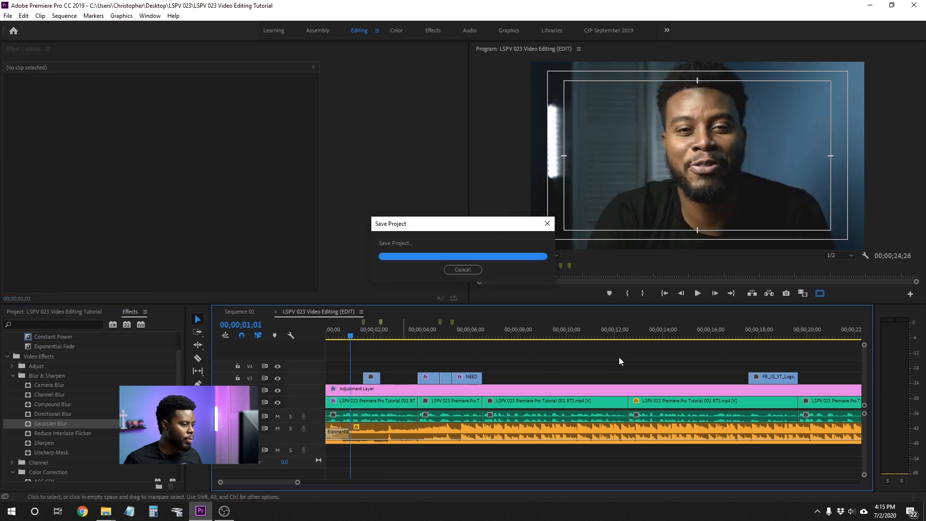
# Play the sequence from before the Premiere Pro logo until past the NEED title to review the graphics
pyautogui.press('space')
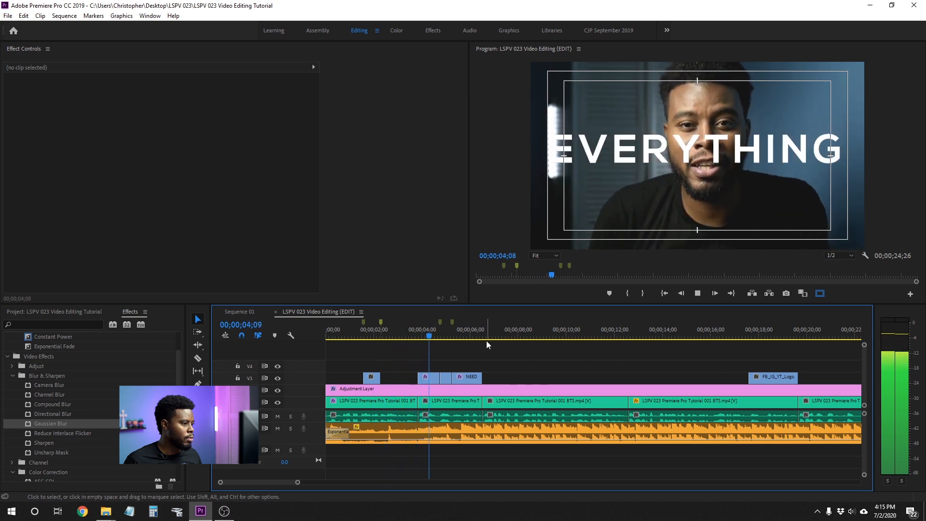
pyautogui.press('space')
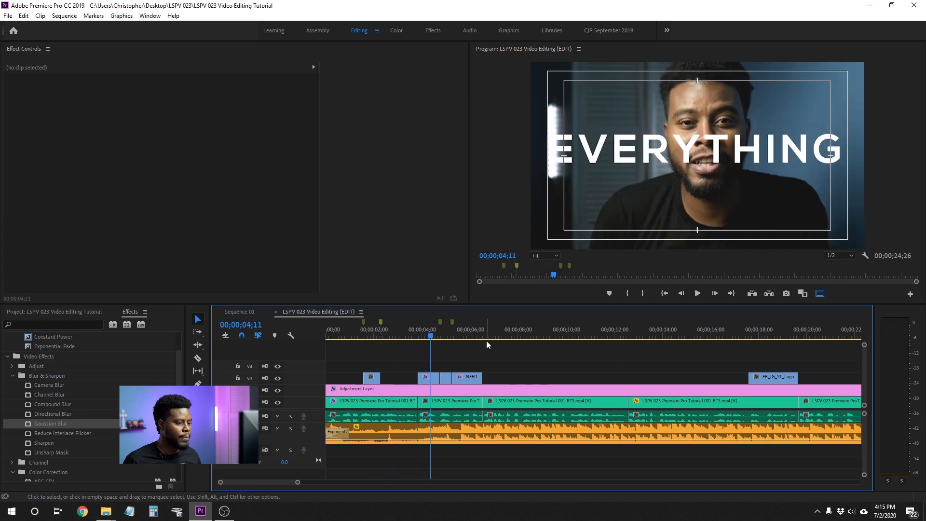
pyautogui.click(411, 329)
pyautogui.press('space')
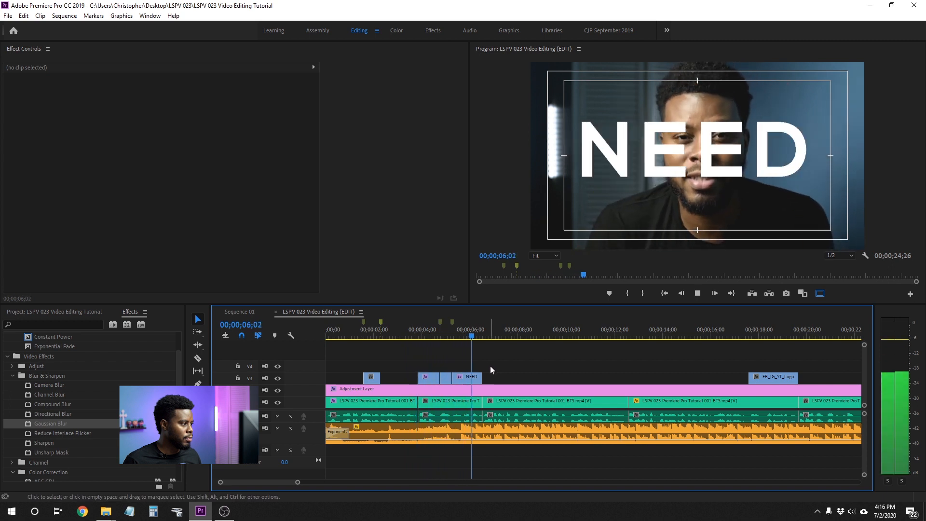
pyautogui.press('space')
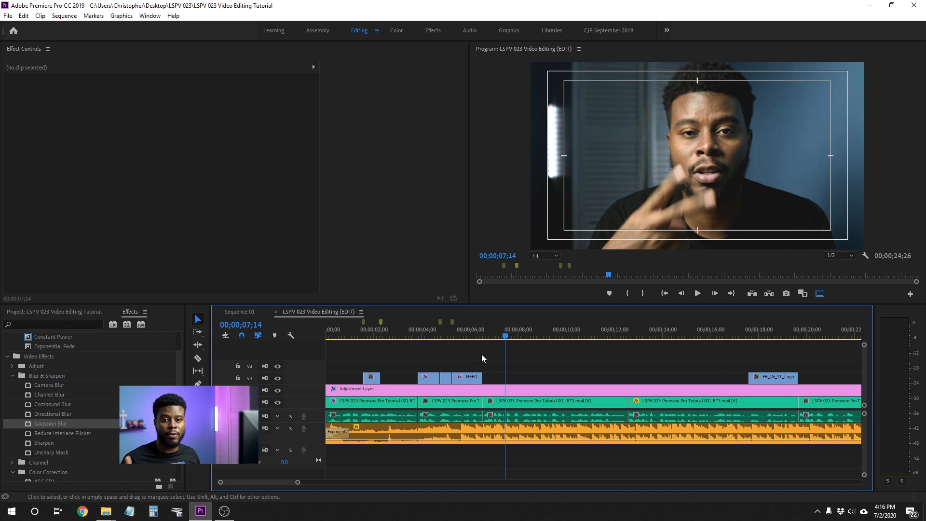
# Find the start of the EVERYTHING title at 00;00;03;25 and apply Gaussian Blur to the second footage clip below it
pyautogui.click(415, 326)
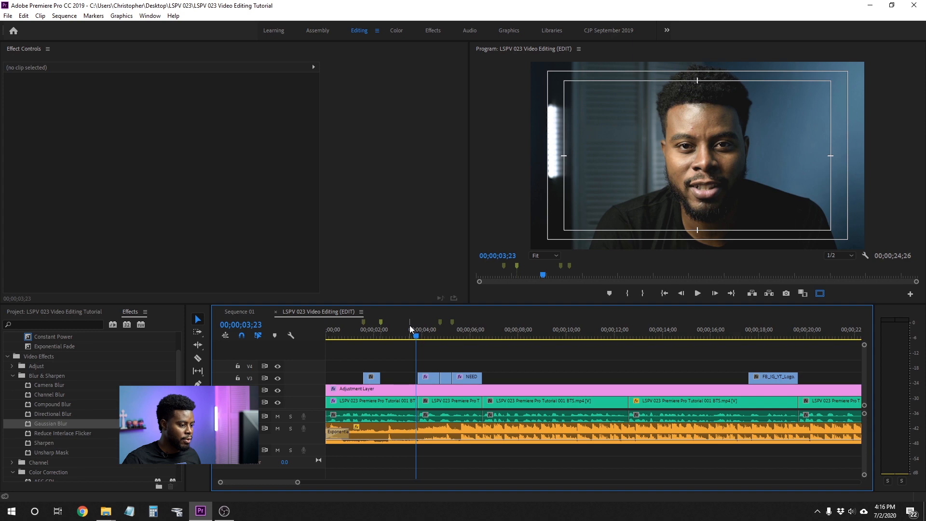
pyautogui.press('Right')
pyautogui.press('Right')
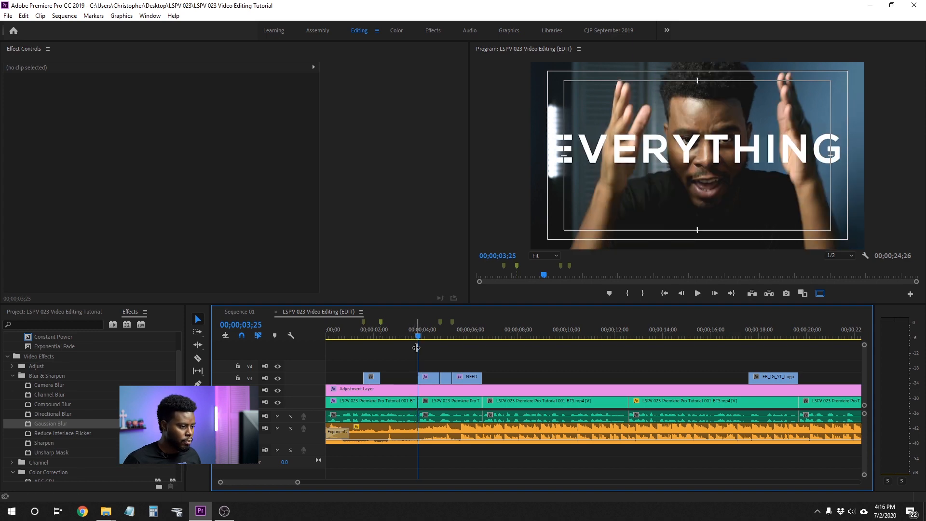
pyautogui.click(437, 400)
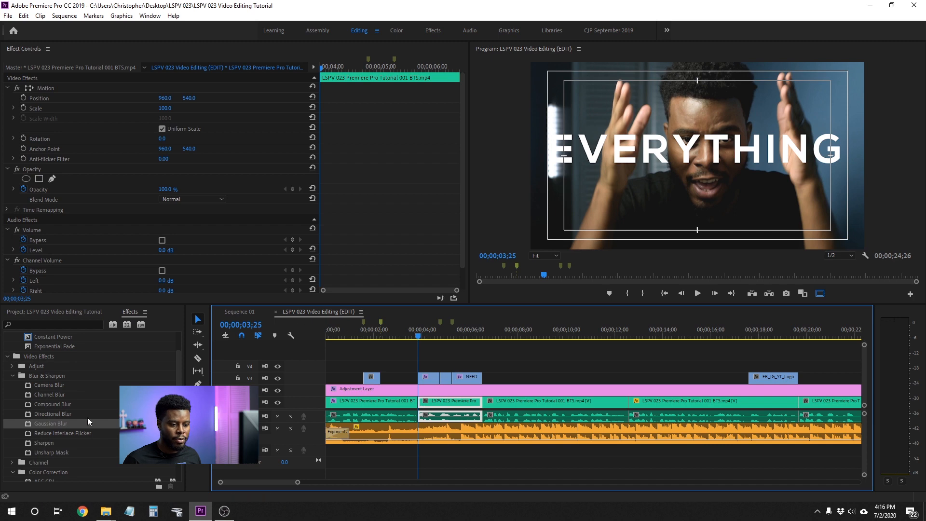
pyautogui.click(62, 423)
pyautogui.moveTo(62, 423); pyautogui.dragTo(445, 407)
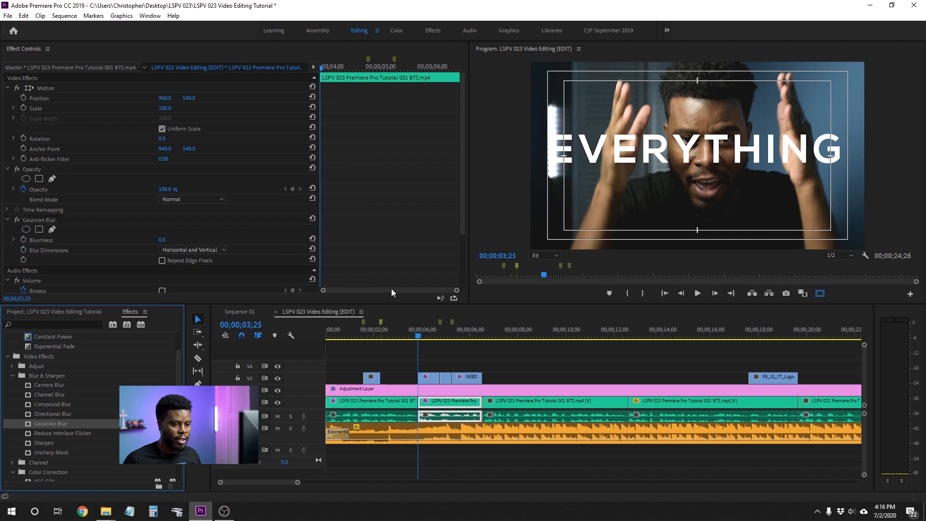
# Play into the EVERYTHING title, then set the second clip's Blurriness to 50 and turn on Repeat Edge Pixels
pyautogui.scroll(-2, 346, 199)
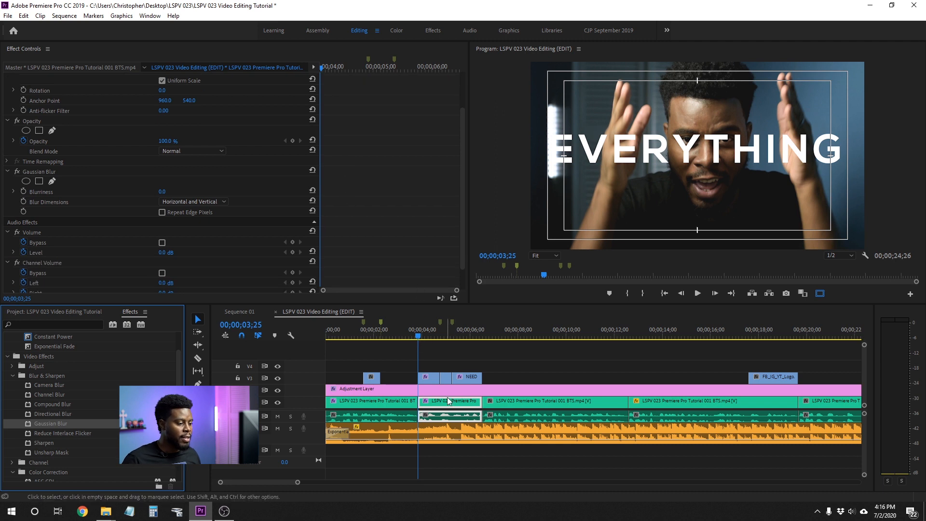
pyautogui.click(420, 337)
pyautogui.press('space')
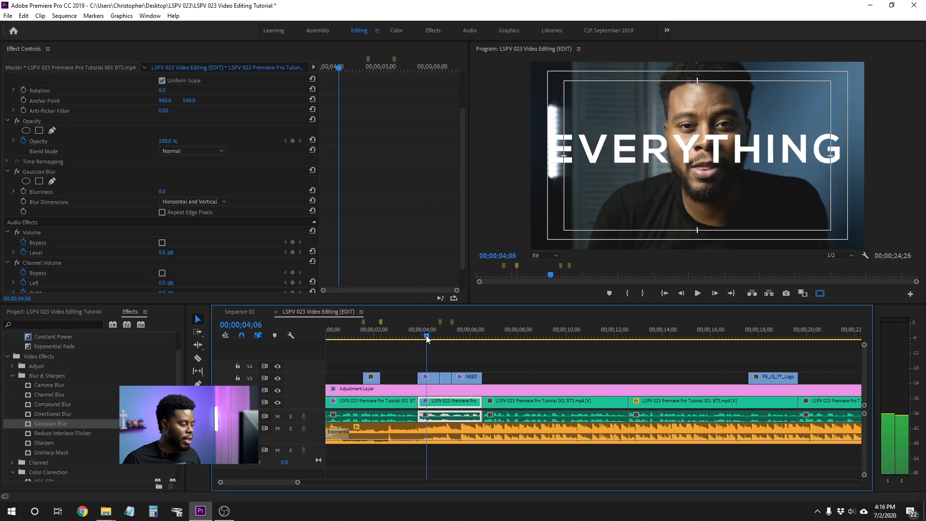
pyautogui.press('space')
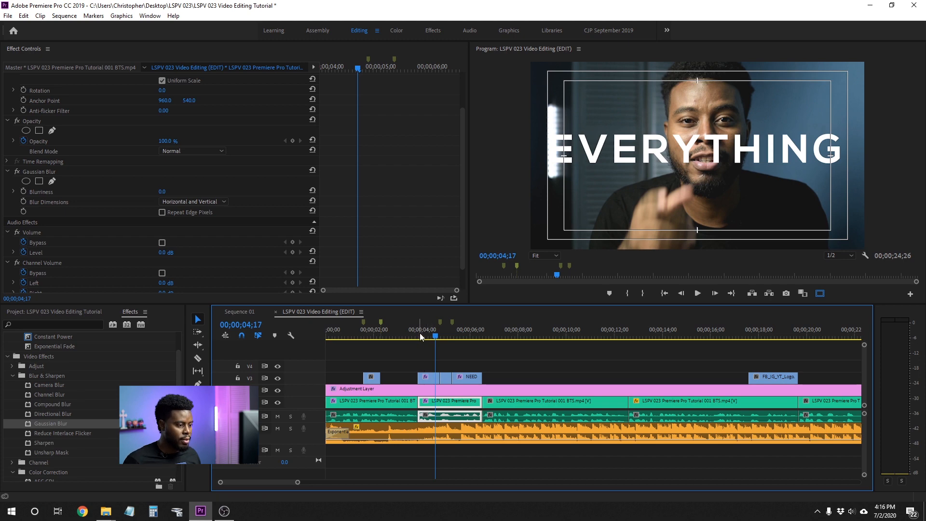
pyautogui.scroll(-2, 401, 227)
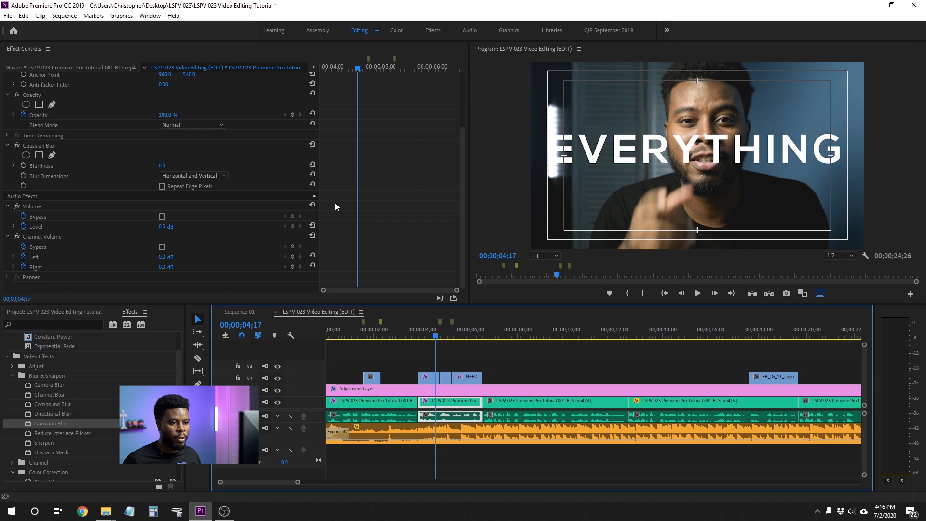
pyautogui.click(162, 166)
pyautogui.write('5')
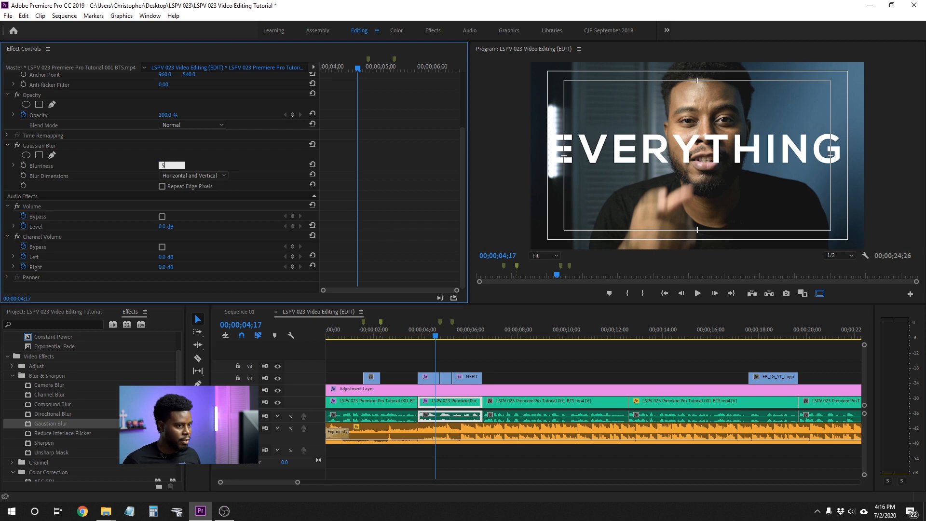
pyautogui.write('0')
pyautogui.press('Return')
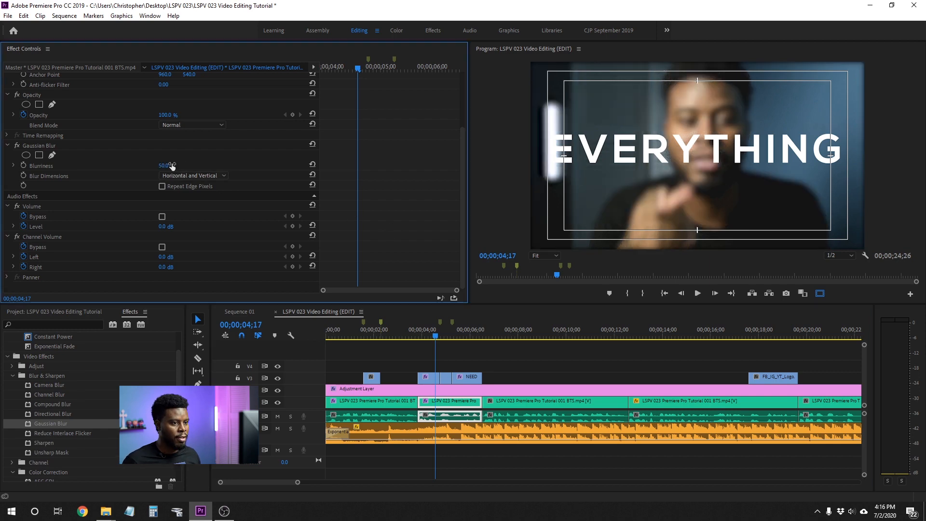
pyautogui.click(161, 186)
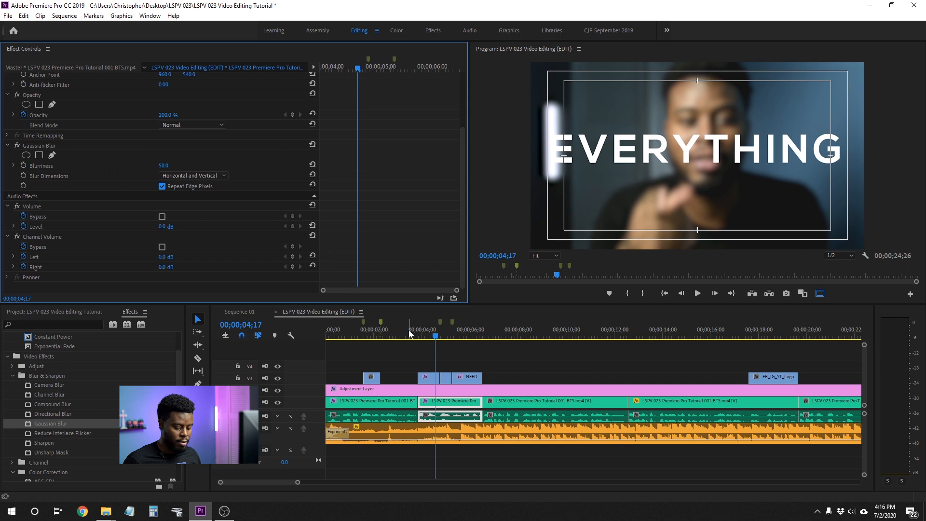
# Save the project, deselect the clip and play from before the EVERYTHING title until past NEED to review the blur
pyautogui.click(397, 332)
pyautogui.hotkey('ctrl', 's')
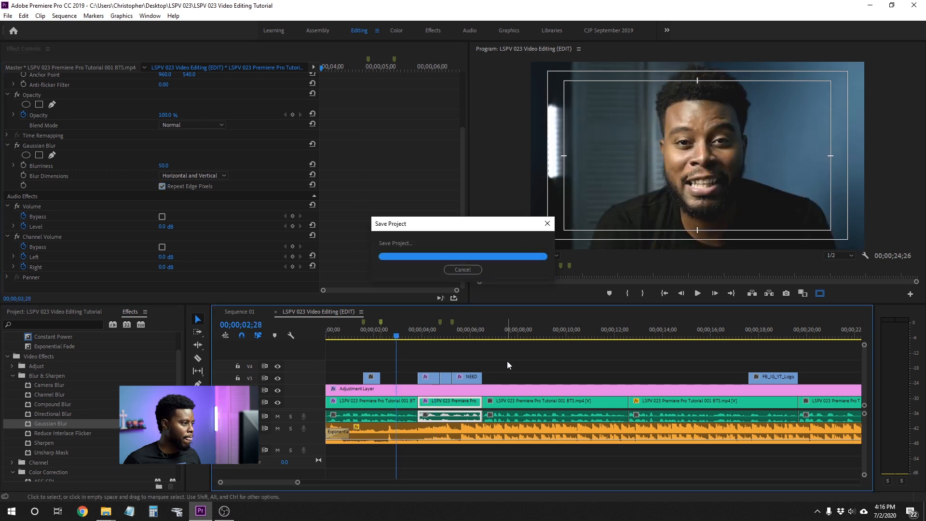
pyautogui.press('space')
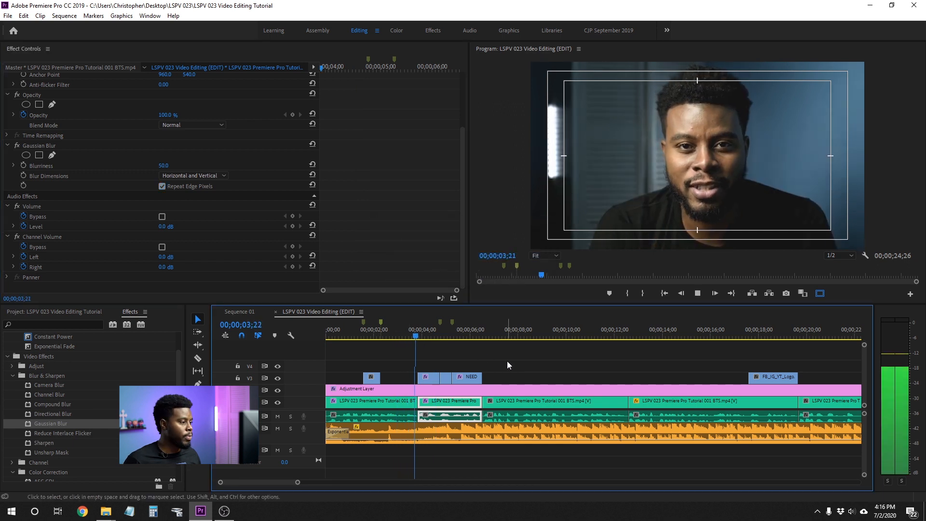
pyautogui.press('space')
pyautogui.click(399, 332)
pyautogui.click(555, 368)
pyautogui.press('space')
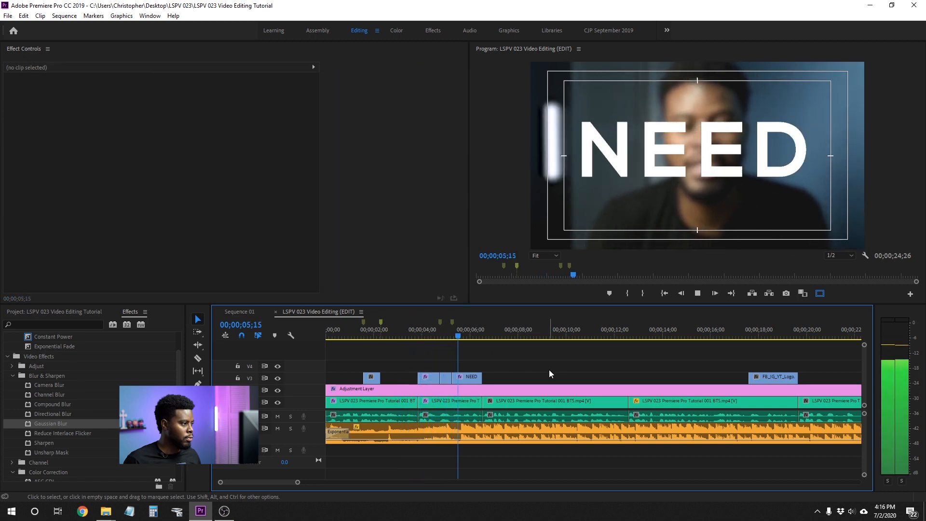
pyautogui.press('space')
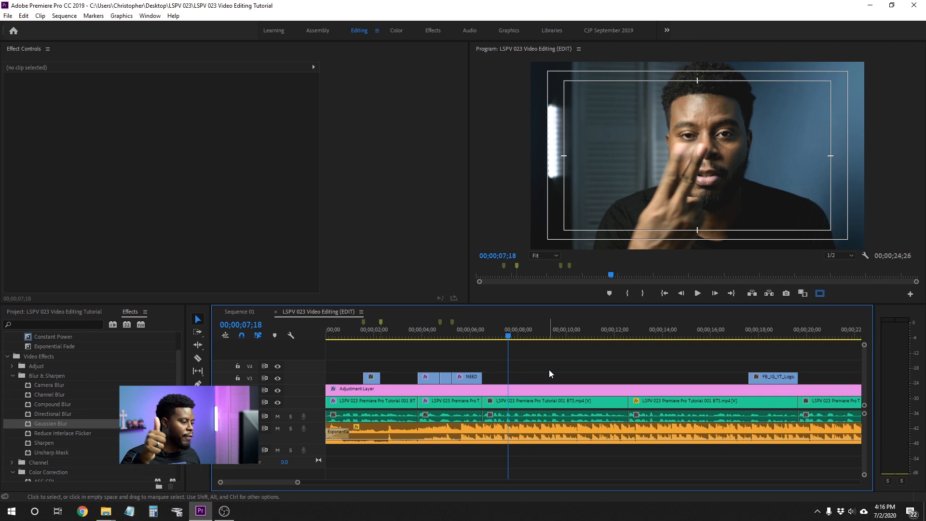
# Apply Gaussian Blur to the footage clip under the FB_IG_YT_Logo graphic, with the playhead at the graphic's start, 00;00;17;18
pyautogui.press('End')
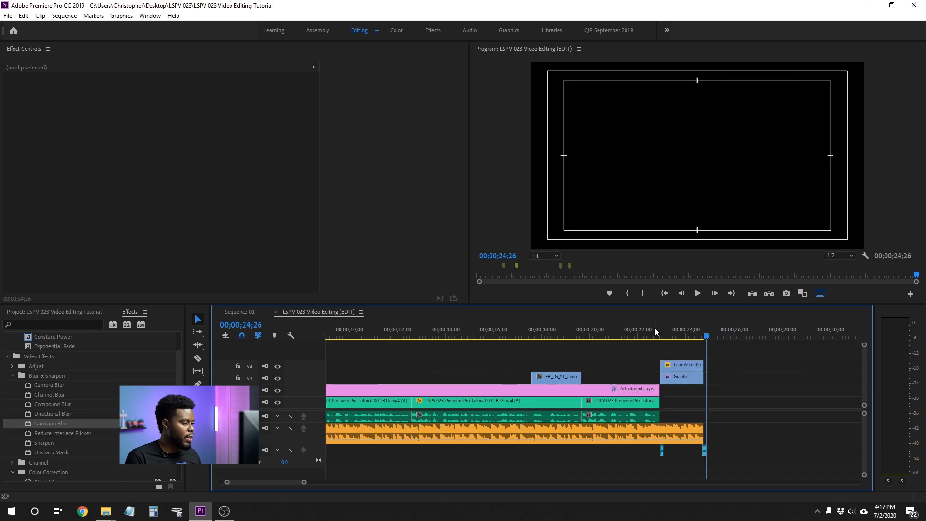
pyautogui.scroll(10, 656, 336)
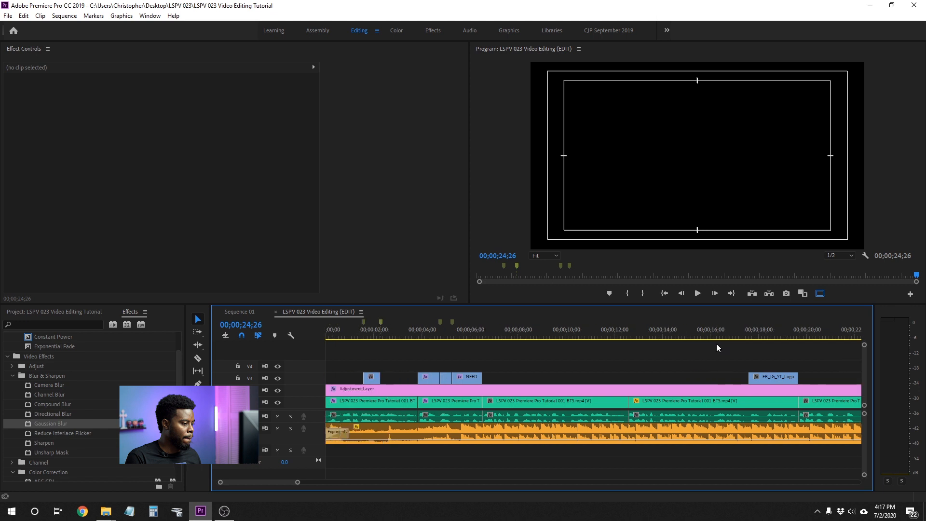
pyautogui.scroll(-5, 720, 343)
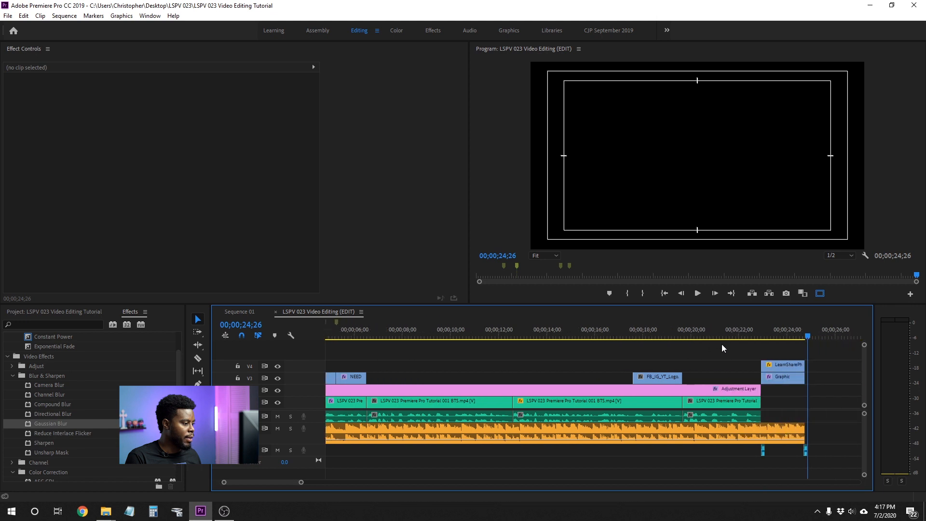
pyautogui.click(635, 329)
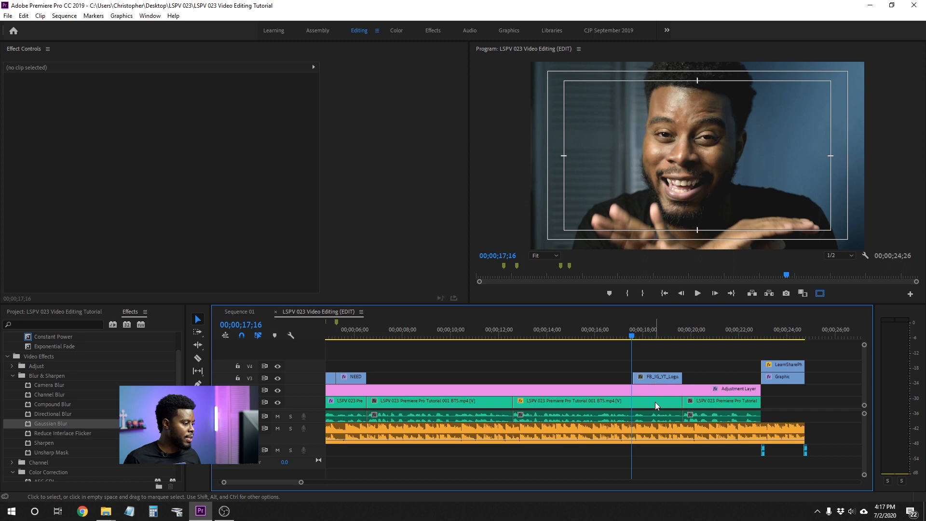
pyautogui.click(656, 405)
pyautogui.click(633, 337)
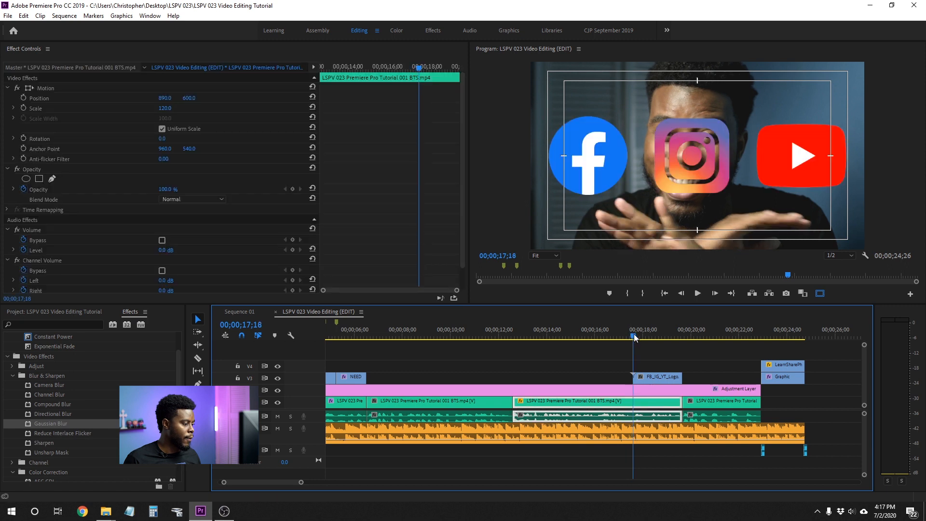
pyautogui.moveTo(50, 424); pyautogui.dragTo(636, 405)
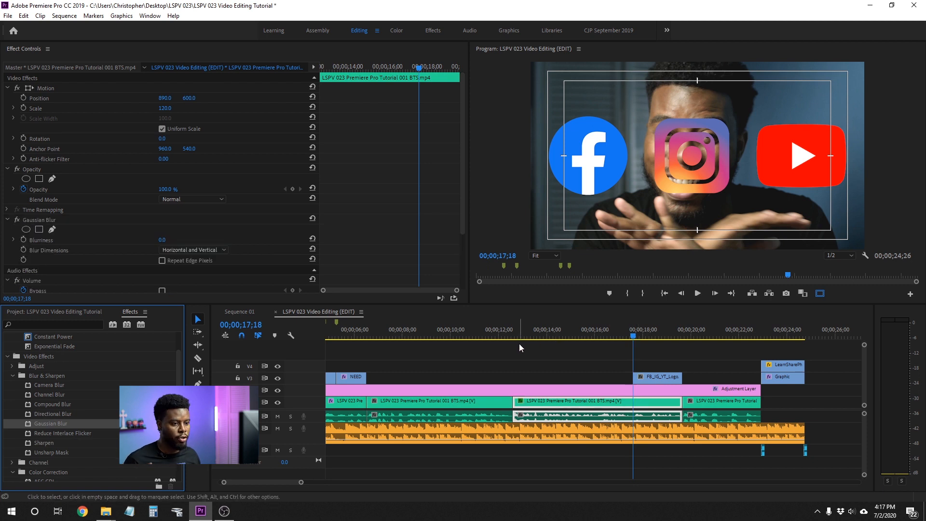
pyautogui.scroll(-3, 377, 201)
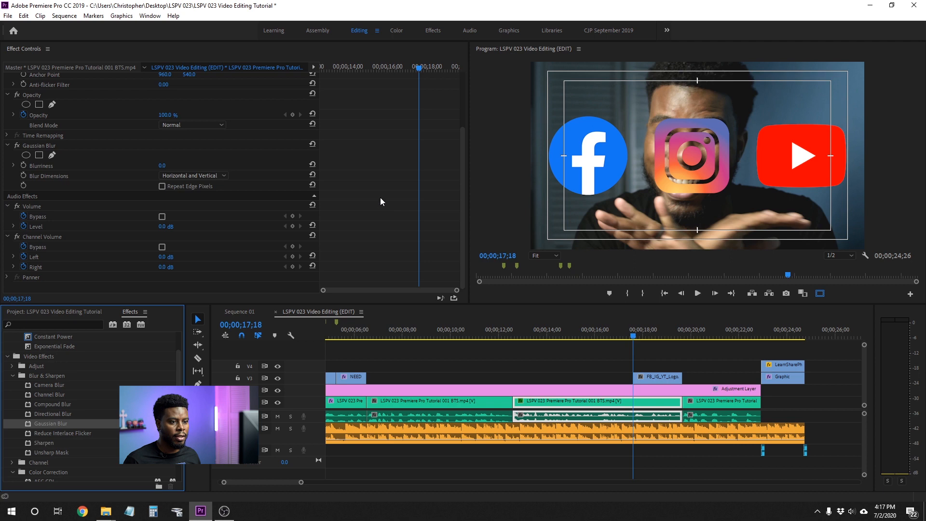
# Set Gaussian Blur's Blurriness to 50 and turn on Repeat Edge Pixels for the clip under the social media logos
pyautogui.click(166, 166)
pyautogui.write('50')
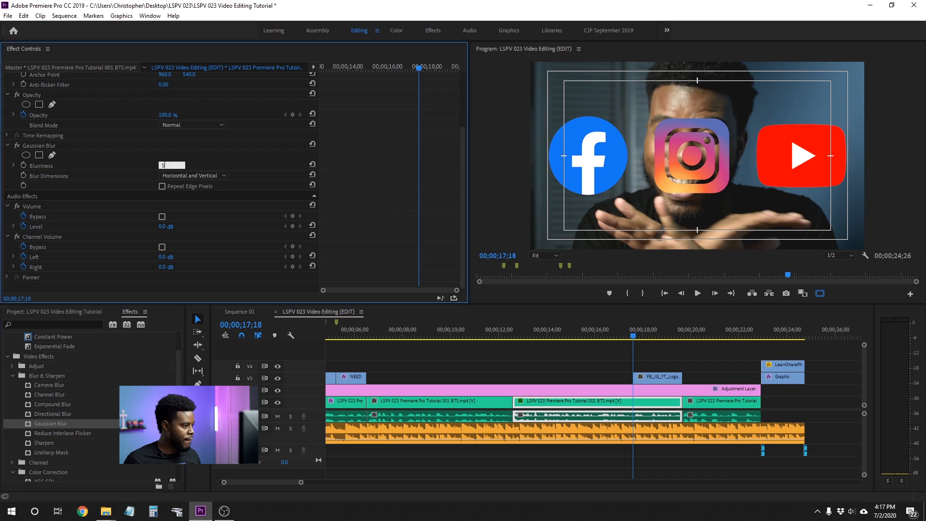
pyautogui.press('Return')
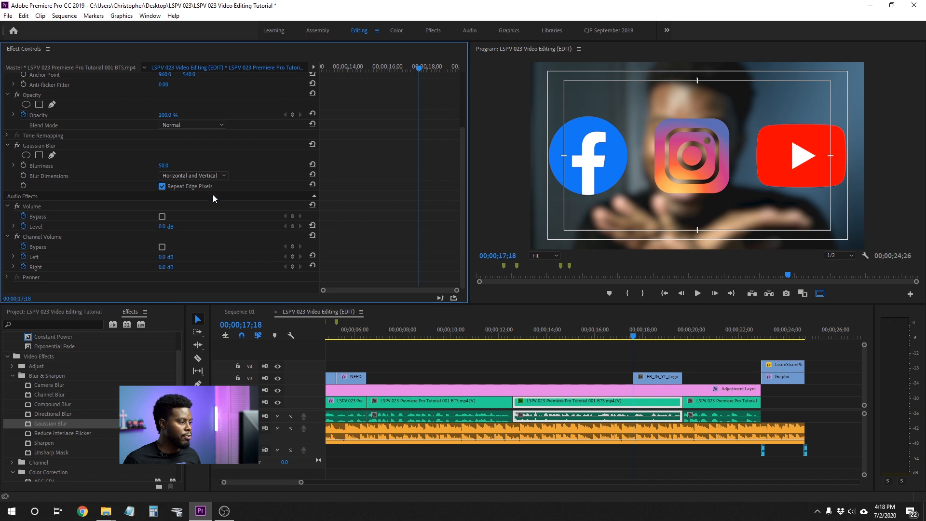
# One frame before the logo graphic, at 00;00;17;17, enable Blurriness keyframing and set the keyframe to 0
pyautogui.press('Left')
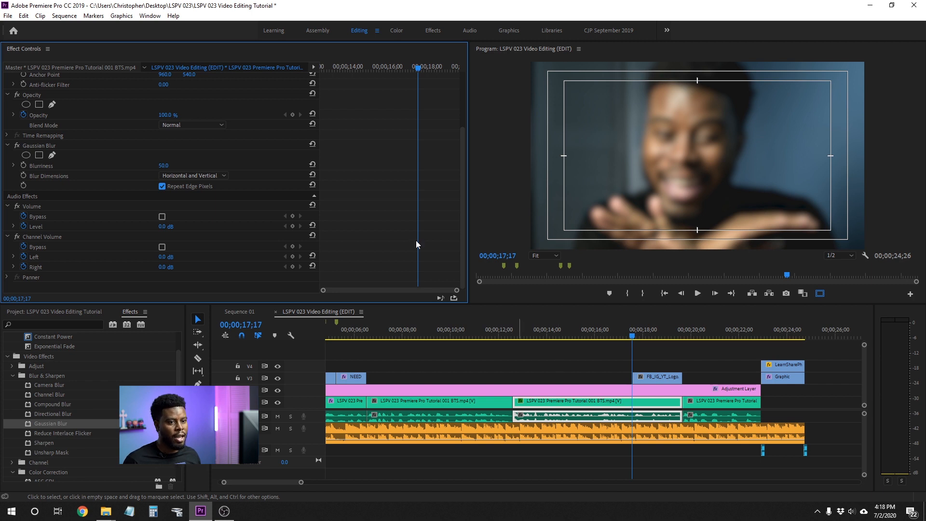
pyautogui.click(164, 166)
pyautogui.click(256, 166)
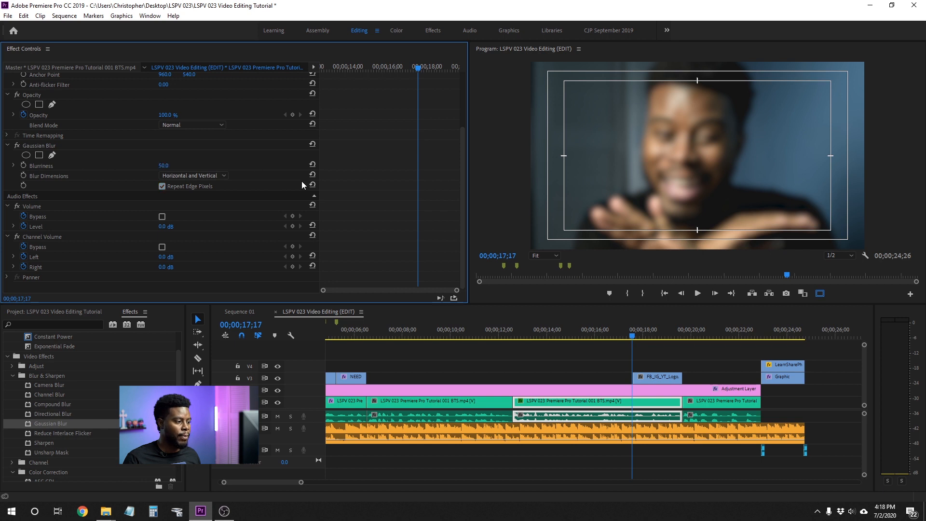
pyautogui.click(25, 166)
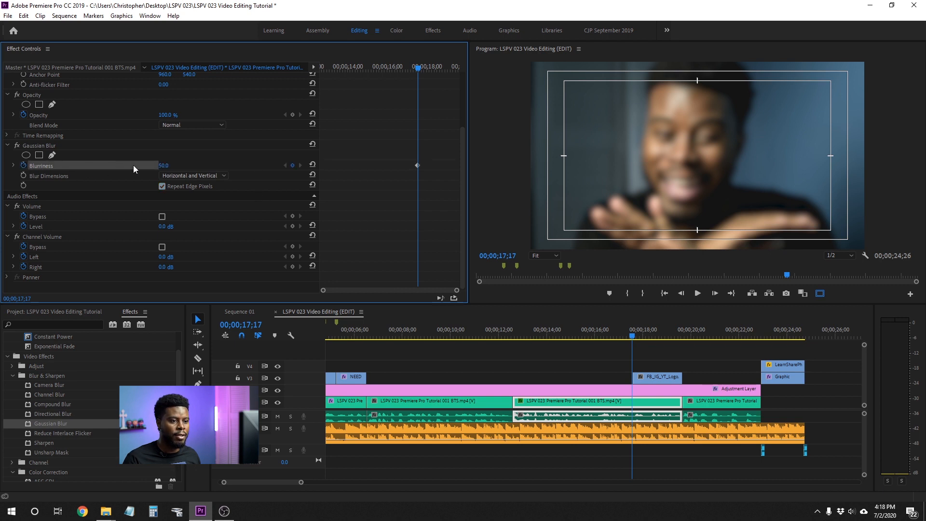
pyautogui.click(164, 165)
pyautogui.write('0')
pyautogui.press('Return')
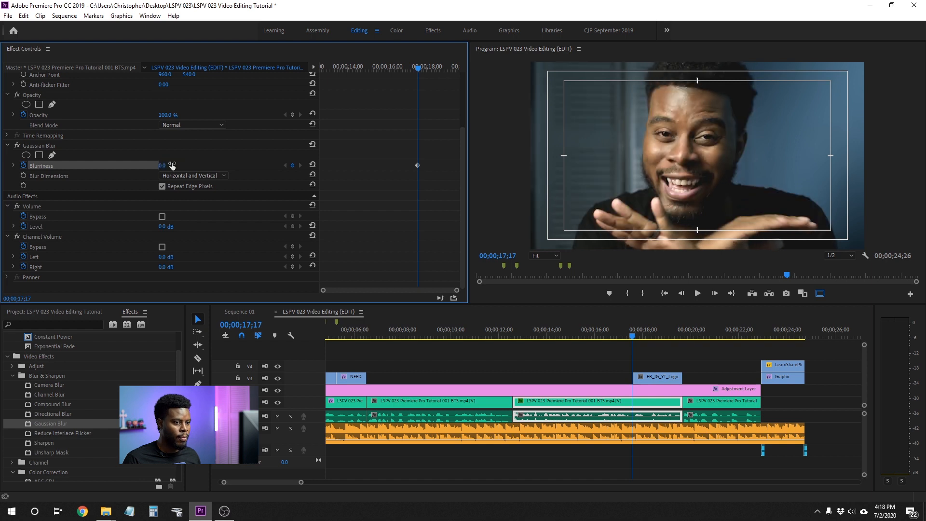
# Add a Blurriness keyframe of 50 at the logo graphic's first frame, 00;00;17;18
pyautogui.click(633, 334)
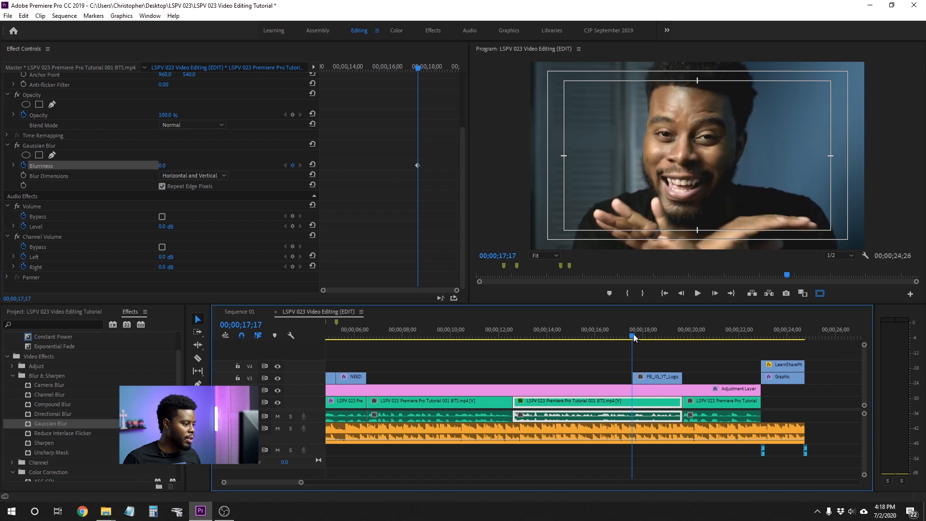
pyautogui.click(165, 165)
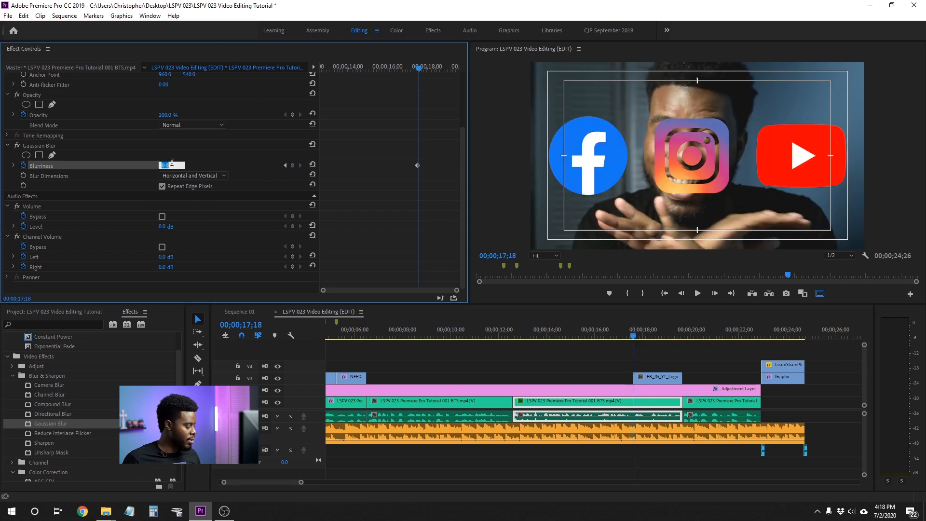
pyautogui.write('50')
pyautogui.press('Return')
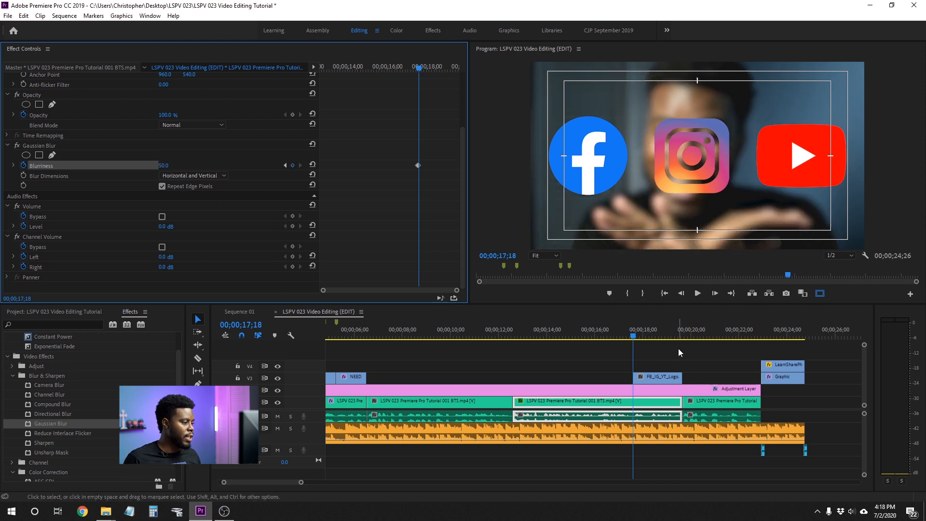
# Save the project and play from 00;00;15;20 past the end of the FB_IG_YT_Logo graphic to review the blur
pyautogui.click(683, 336)
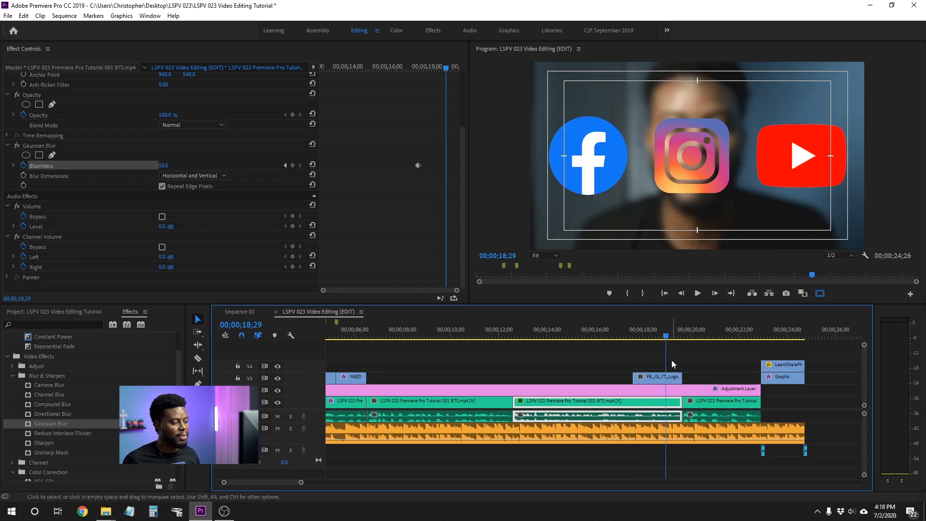
pyautogui.click(587, 333)
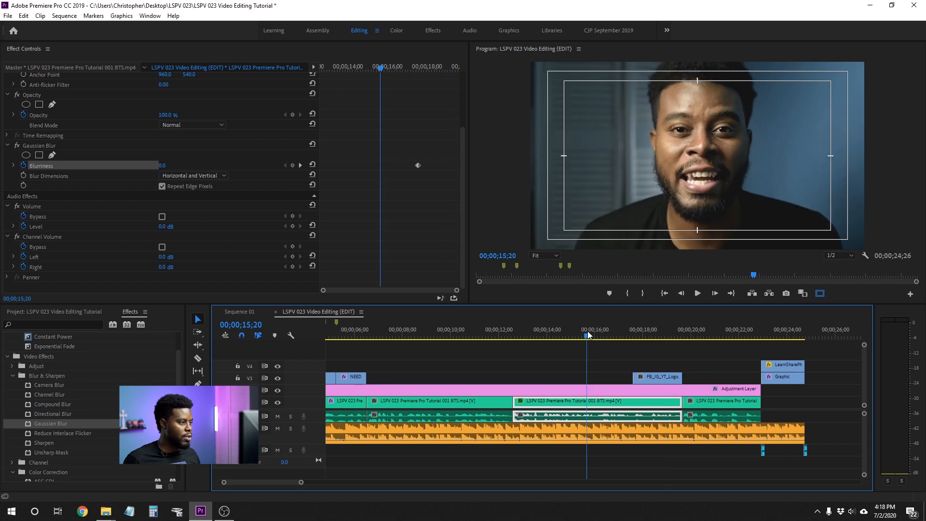
pyautogui.hotkey('ctrl', 's')
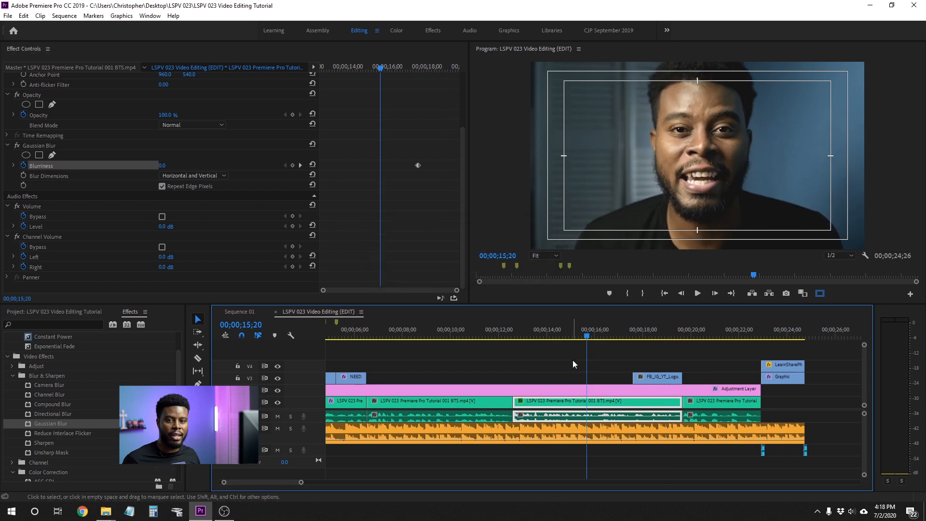
pyautogui.press('space')
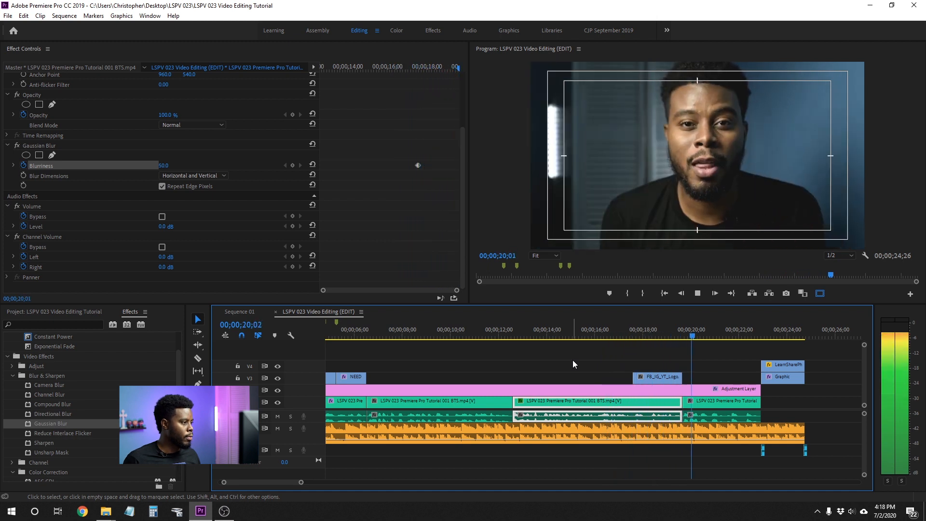
pyautogui.press('space')
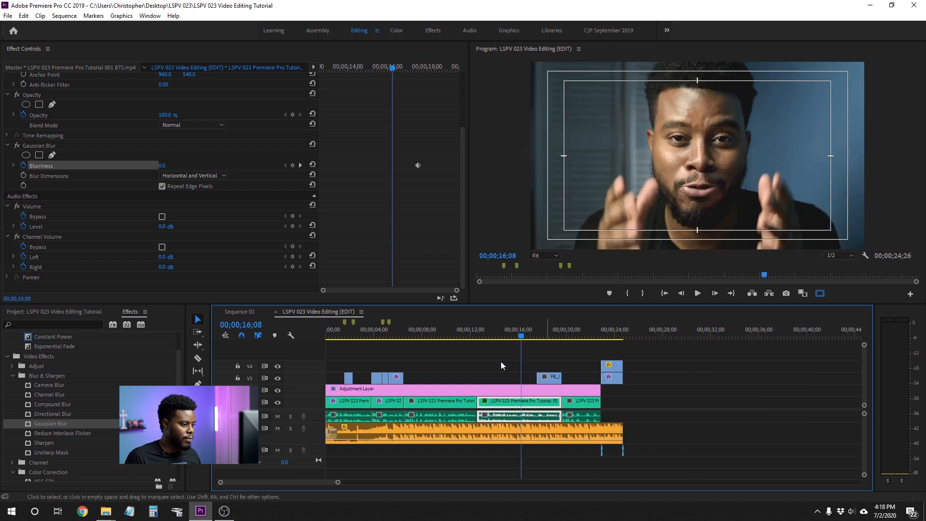
# Deselect everything and play the sequence from its start to about 00;00;07;07 to review the edit with its music
pyautogui.click(494, 363)
pyautogui.press('Home')
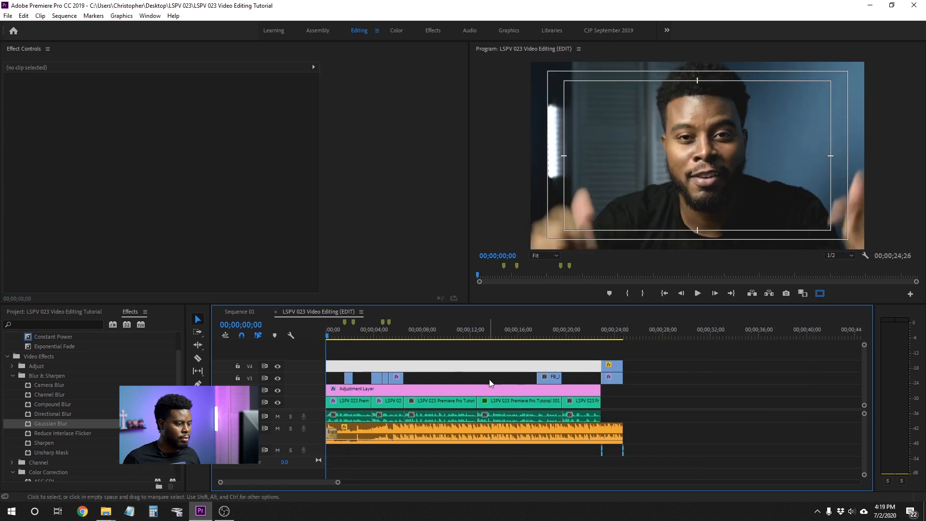
pyautogui.click(489, 379)
pyautogui.click(770, 398)
pyautogui.press('space')
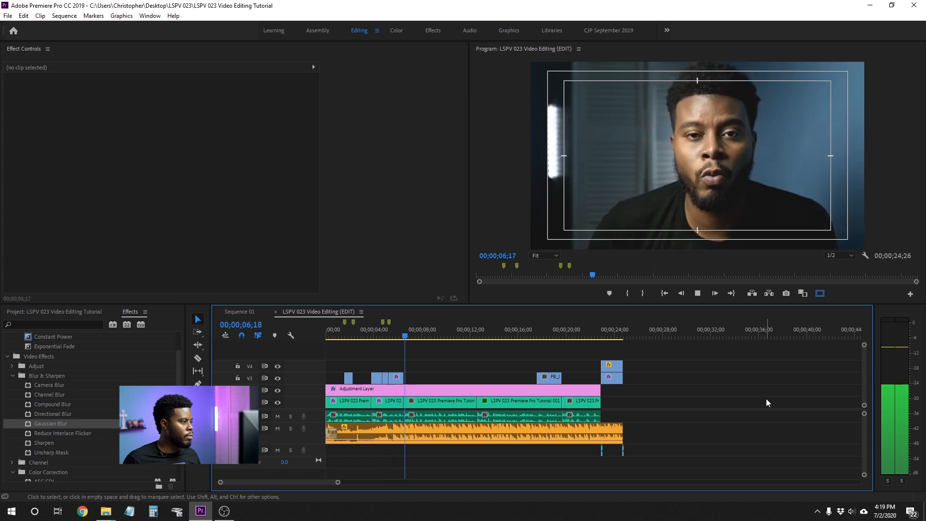
pyautogui.press('space')
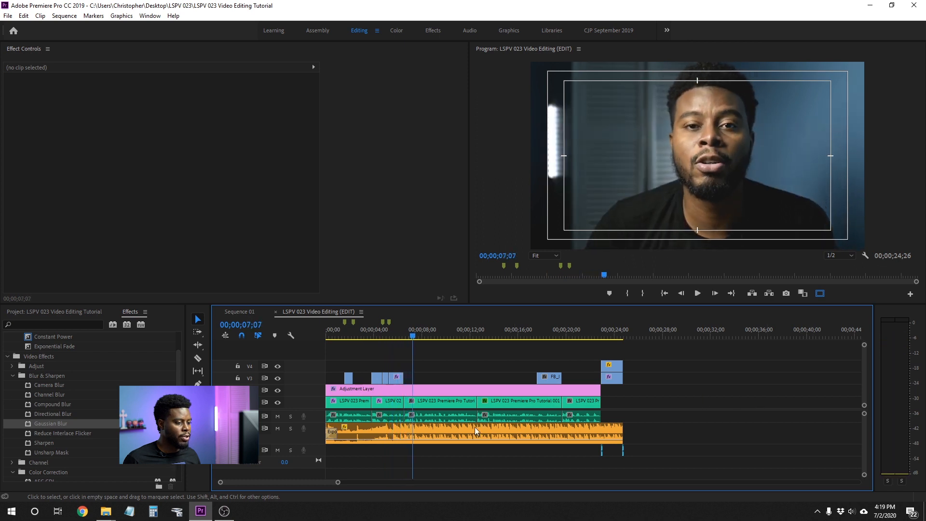
# Trim about 1.5 seconds off the music clip's start, shift it back to the sequence start and play the opening
pyautogui.moveTo(326, 427); pyautogui.dragTo(348, 427)
pyautogui.moveTo(435, 429); pyautogui.dragTo(389, 421)
pyautogui.moveTo(338, 335); pyautogui.dragTo(325, 334)
pyautogui.click(710, 432)
pyautogui.press('space')
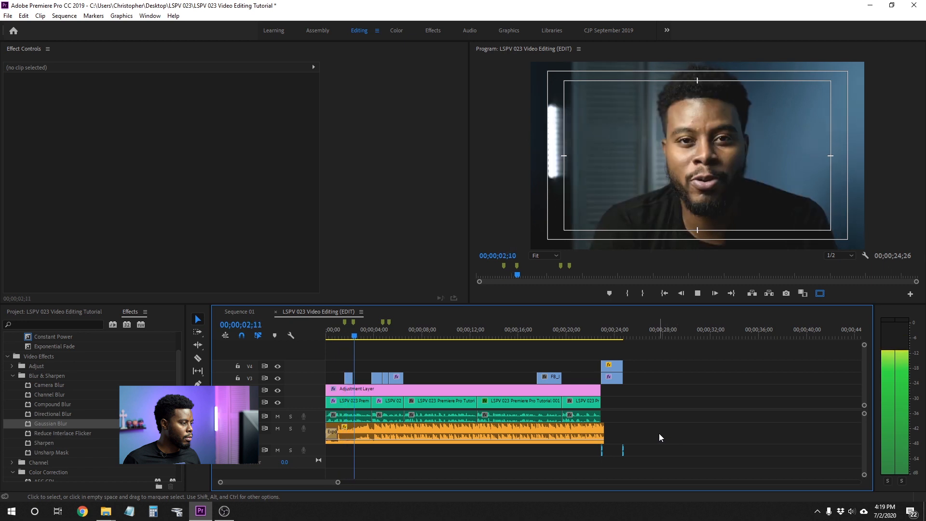
pyautogui.press('space')
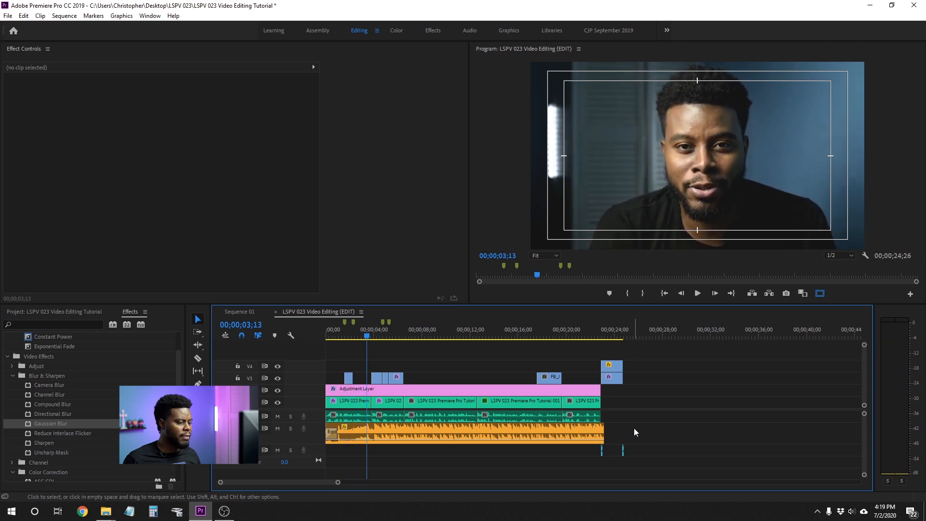
# Trim about 2 more seconds off the music's start, realign it with the sequence start and play to about 00;00;02;12
pyautogui.moveTo(329, 431); pyautogui.dragTo(355, 430)
pyautogui.moveTo(433, 427); pyautogui.dragTo(383, 428)
pyautogui.click(328, 337)
pyautogui.click(441, 343)
pyautogui.press('space')
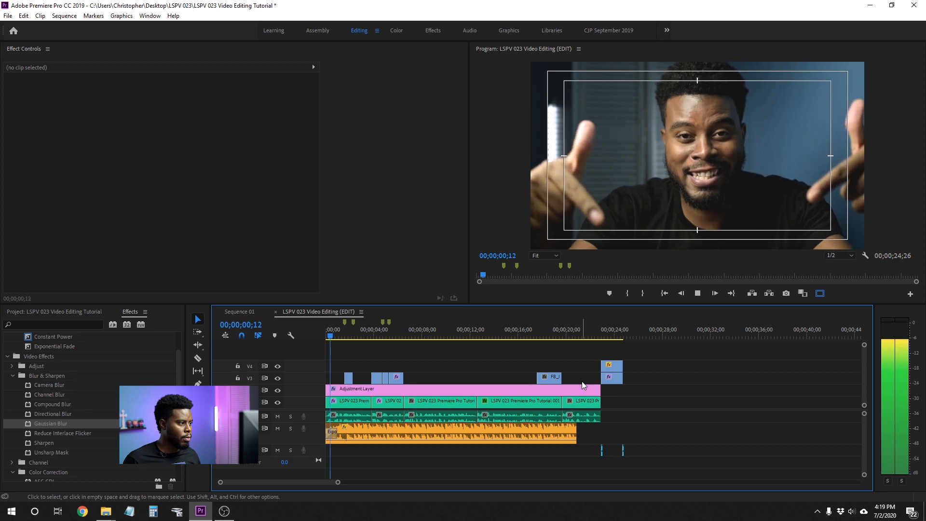
pyautogui.press('space')
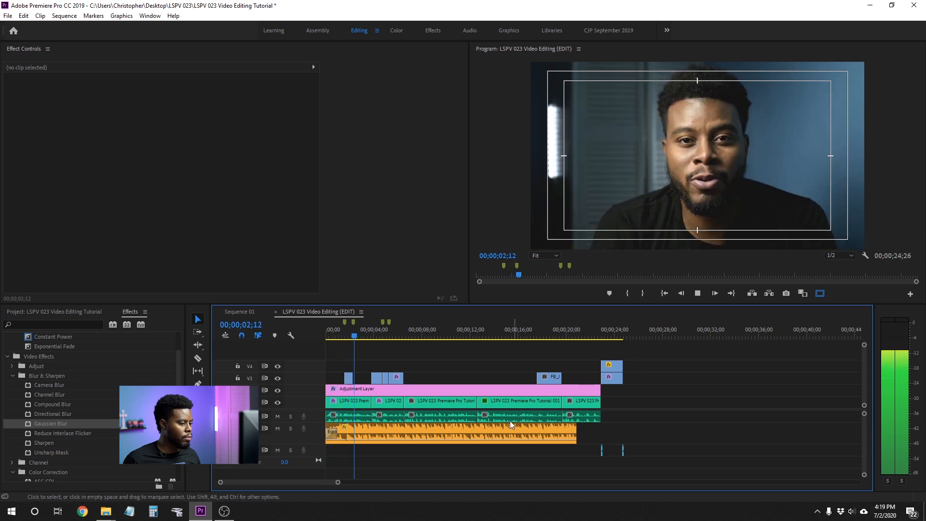
# Delete the Exponential Fade at the start of the music clip, return the playhead to 00;00;00;00 and save the project
pyautogui.click(333, 436)
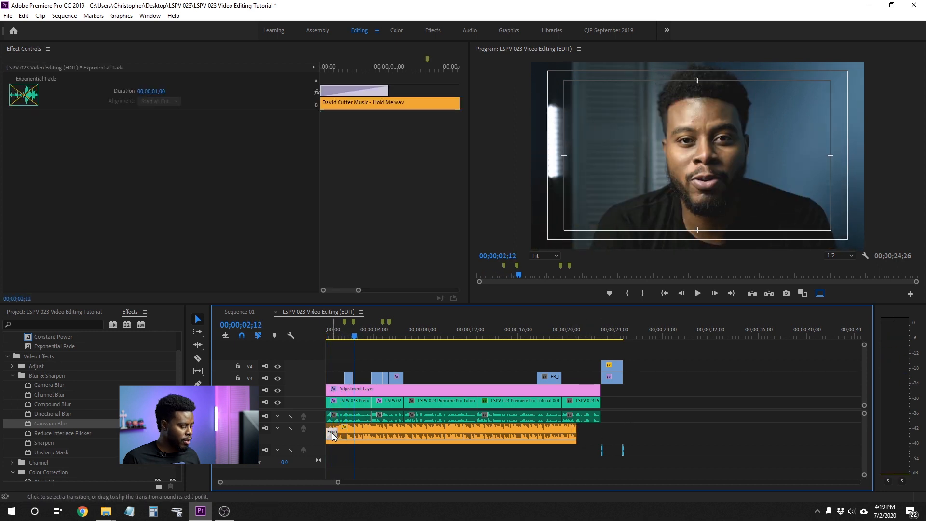
pyautogui.click(357, 457)
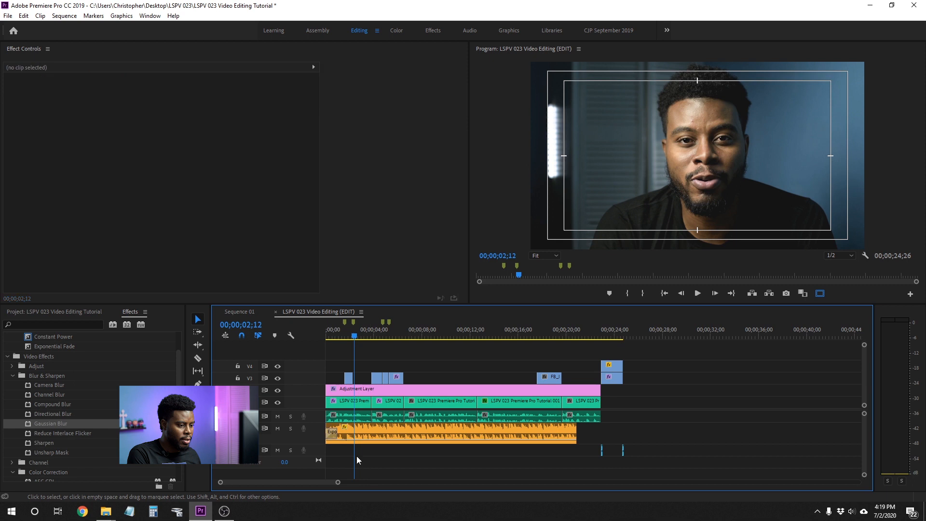
pyautogui.click(333, 436)
pyautogui.press('Delete')
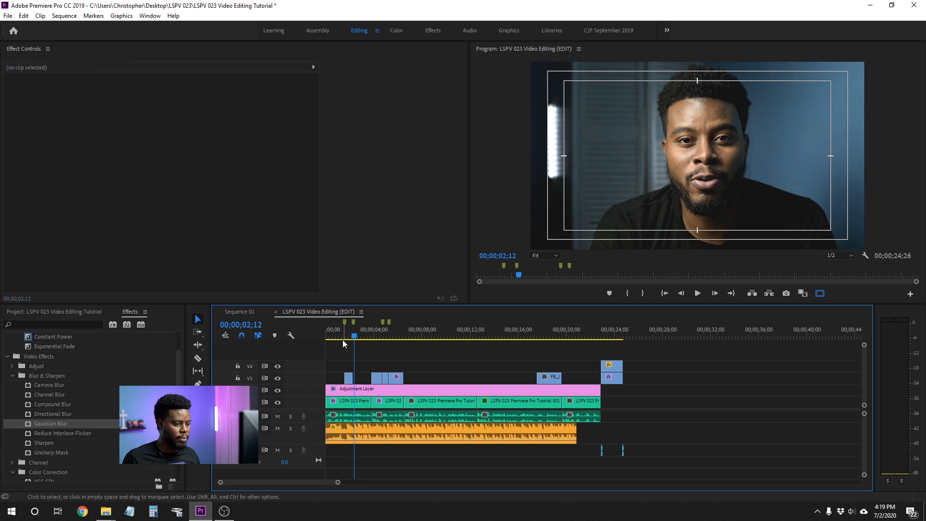
pyautogui.moveTo(342, 338); pyautogui.dragTo(325, 338)
pyautogui.hotkey('ctrl', 's')
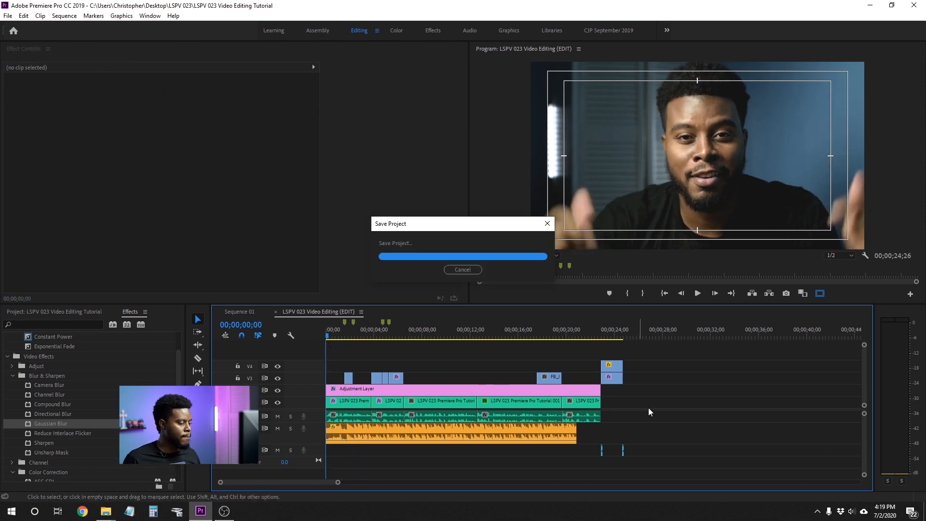
# Play the opening, trim over a second more off the music clip's start and shift it back to the sequence start
pyautogui.press('space')
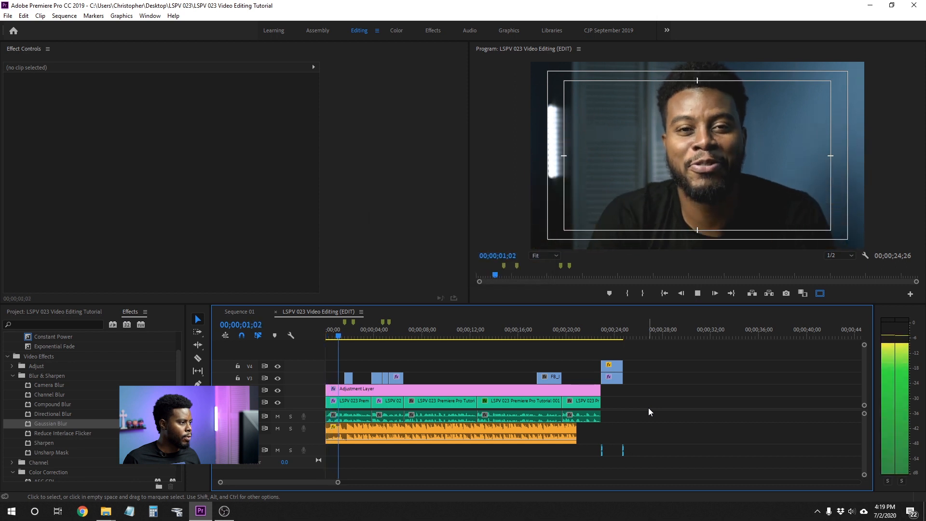
pyautogui.press('space')
pyautogui.press('=')
pyautogui.press('=')
pyautogui.press('-')
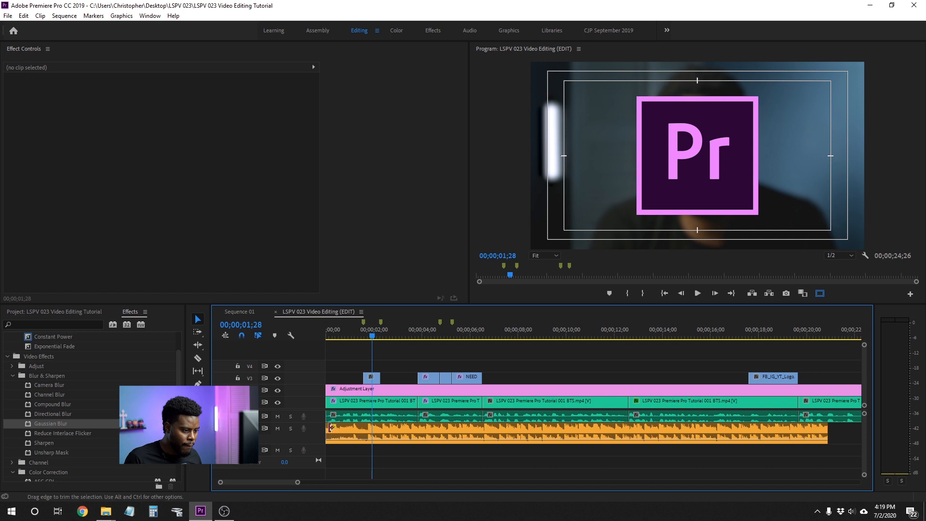
pyautogui.moveTo(331, 428); pyautogui.dragTo(354, 432)
pyautogui.press('space')
pyautogui.press('space')
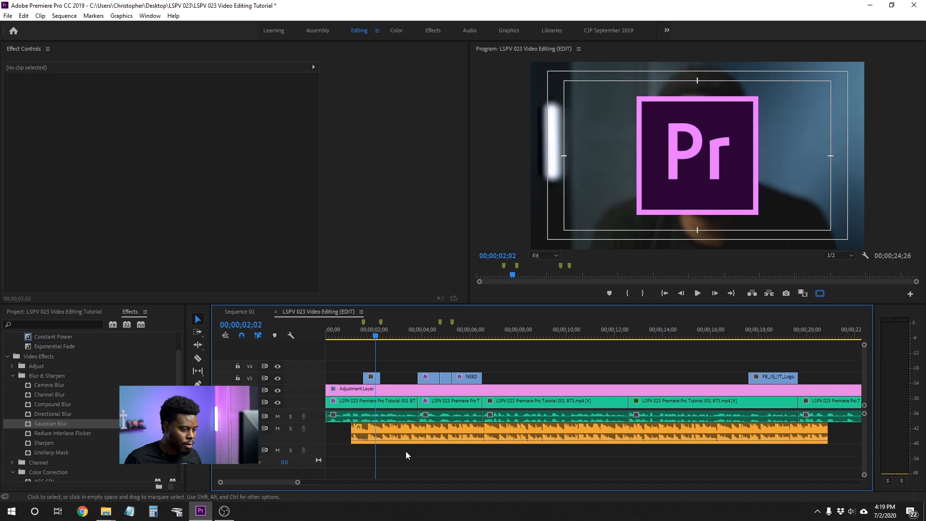
pyautogui.moveTo(361, 428); pyautogui.dragTo(340, 430)
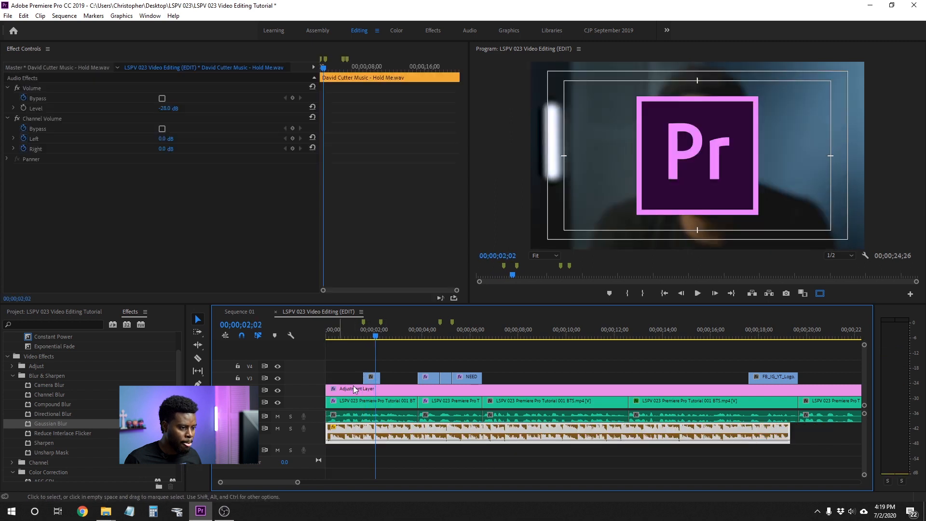
# Deselect the music clip, save the project and play from the sequence start to check the new music opening
pyautogui.press('Home')
pyautogui.click(386, 344)
pyautogui.hotkey('ctrl', 's')
pyautogui.press('space')
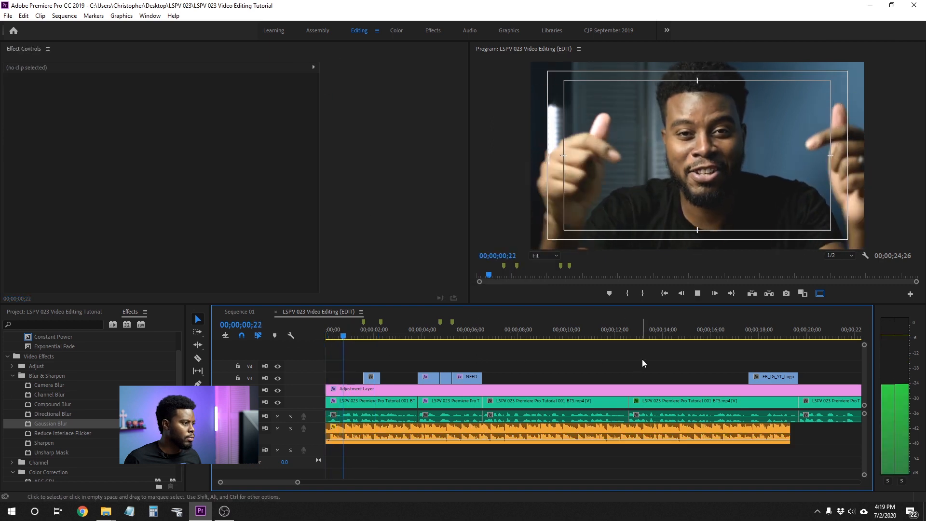
# Trim the music clip's start to the playhead at 00;00;00;05 and slide the clip back to the sequence start
pyautogui.moveTo(334, 332); pyautogui.dragTo(313, 332)
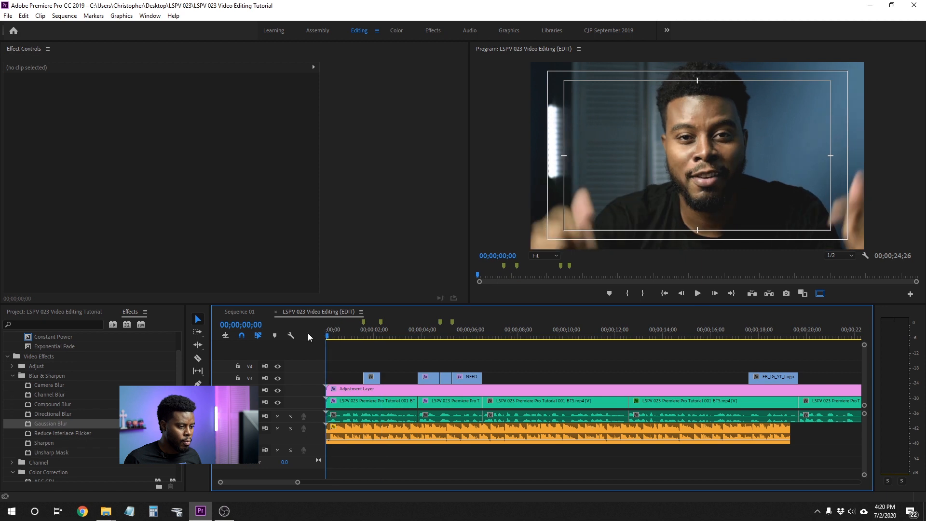
pyautogui.press('Right')
pyautogui.press('Right')
pyautogui.press('Right')
pyautogui.press('Right')
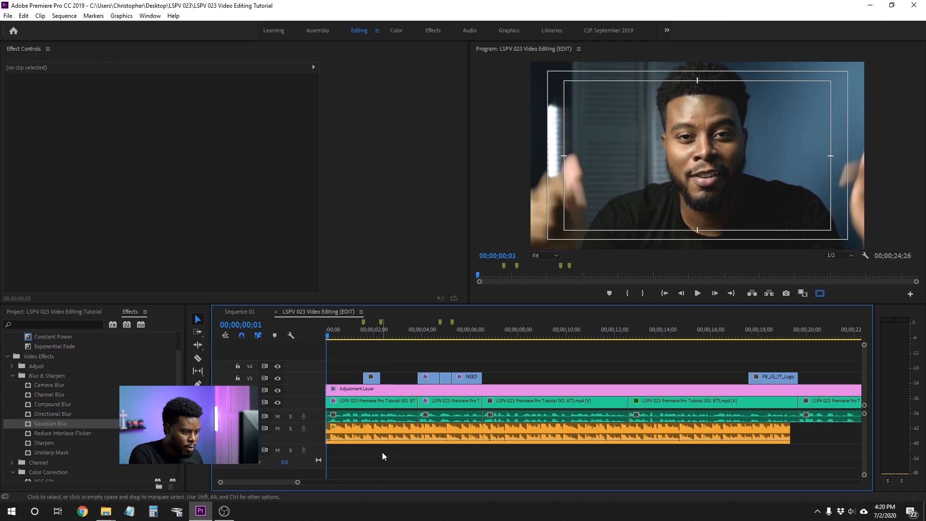
pyautogui.press('Right')
pyautogui.moveTo(329, 432); pyautogui.dragTo(336, 433)
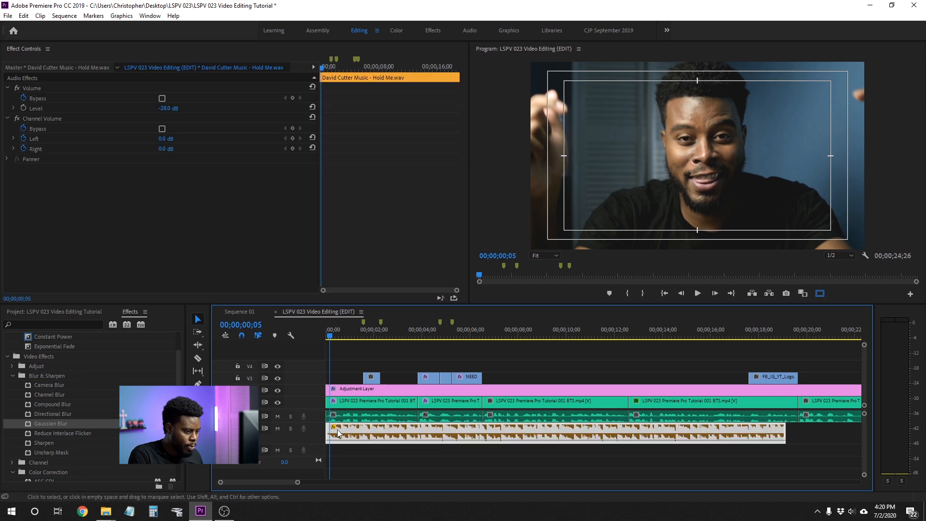
# Deselect the trimmed music clip, save the project and replay the edit from the sequence start
pyautogui.press('-')
pyautogui.click(517, 457)
pyautogui.hotkey('ctrl', 's')
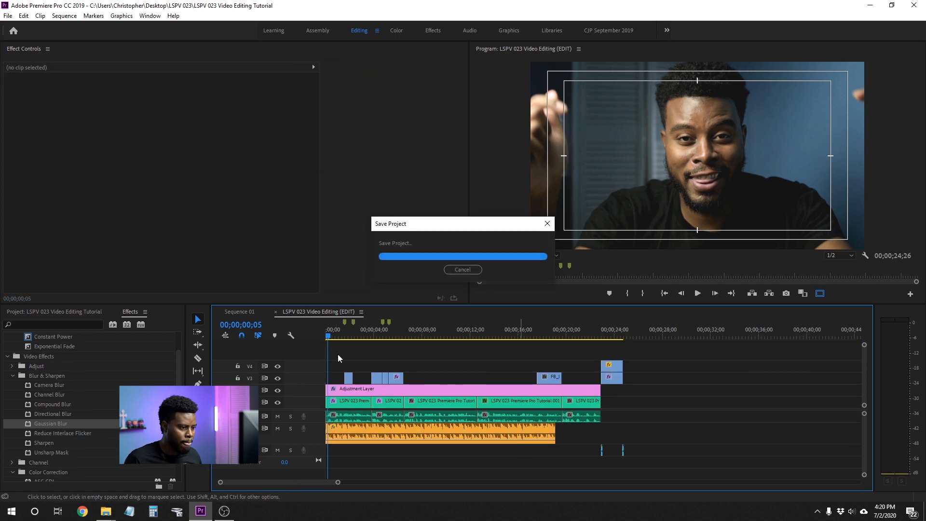
pyautogui.click(326, 336)
pyautogui.press('space')
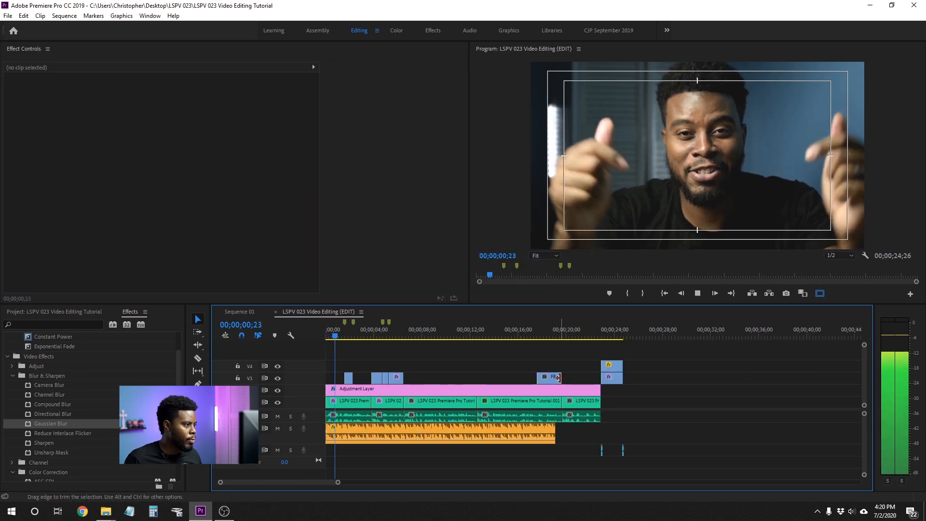
# Replay the opening from the sequence start at a closer timeline zoom to check how the music comes in
pyautogui.click(343, 338)
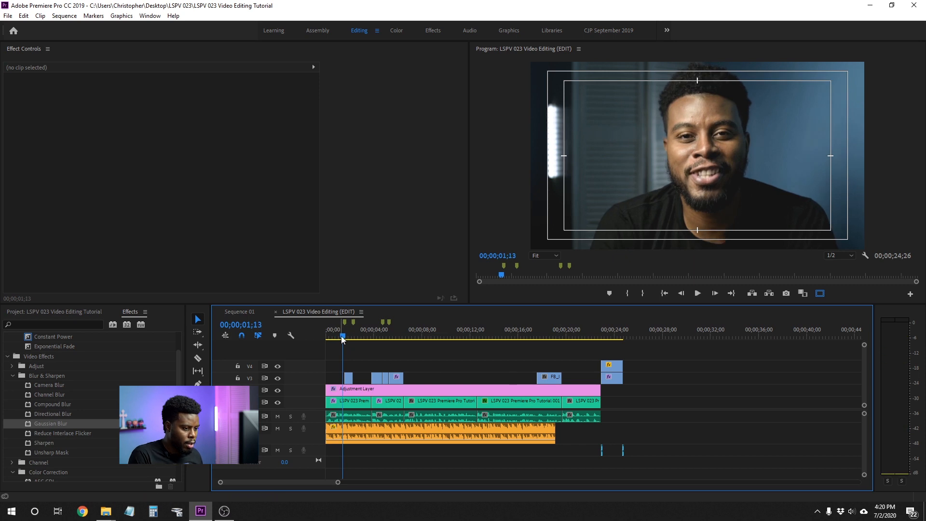
pyautogui.press('=')
pyautogui.press('=')
pyautogui.press('=')
pyautogui.moveTo(341, 336); pyautogui.dragTo(320, 333)
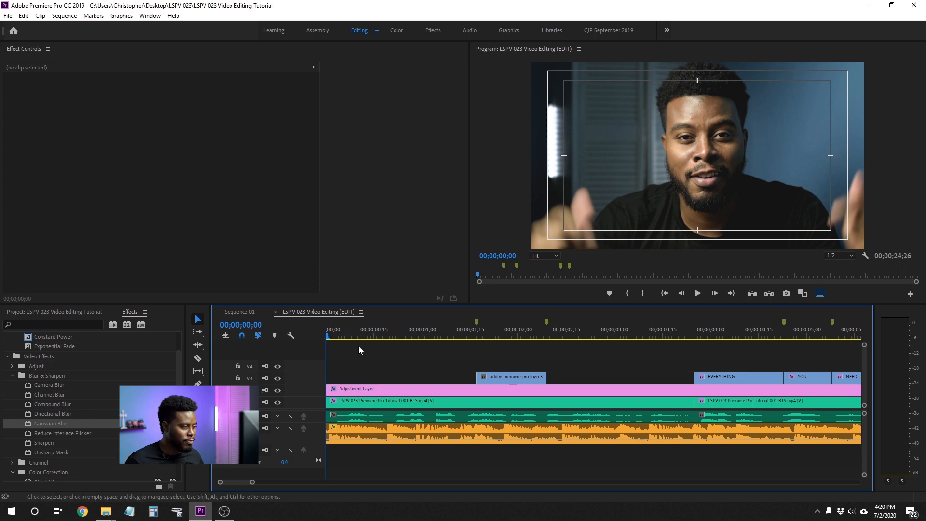
pyautogui.press('space')
pyautogui.press('space')
pyautogui.moveTo(344, 337); pyautogui.dragTo(293, 334)
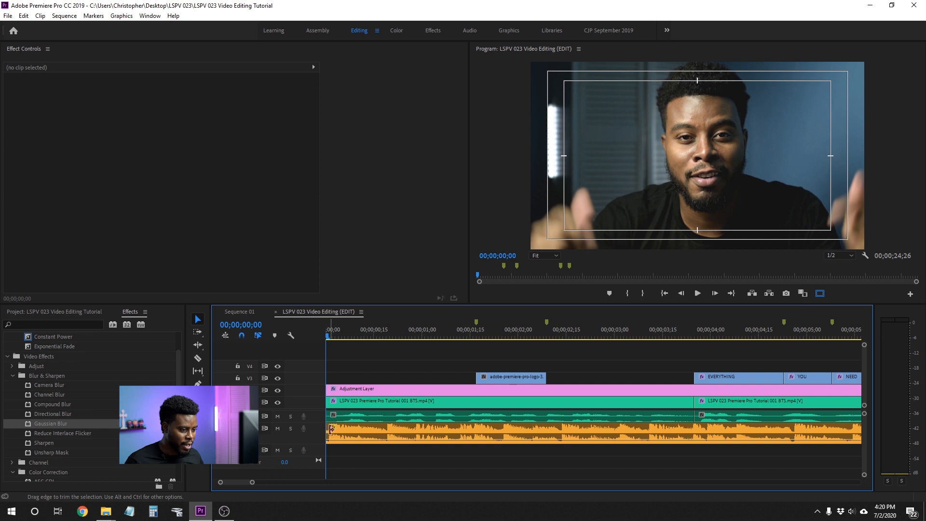
# Shift the music clip a few frames later, leaving a short gap at the sequence start, and replay the opening to check the timing
pyautogui.moveTo(342, 436); pyautogui.dragTo(360, 439)
pyautogui.click(374, 367)
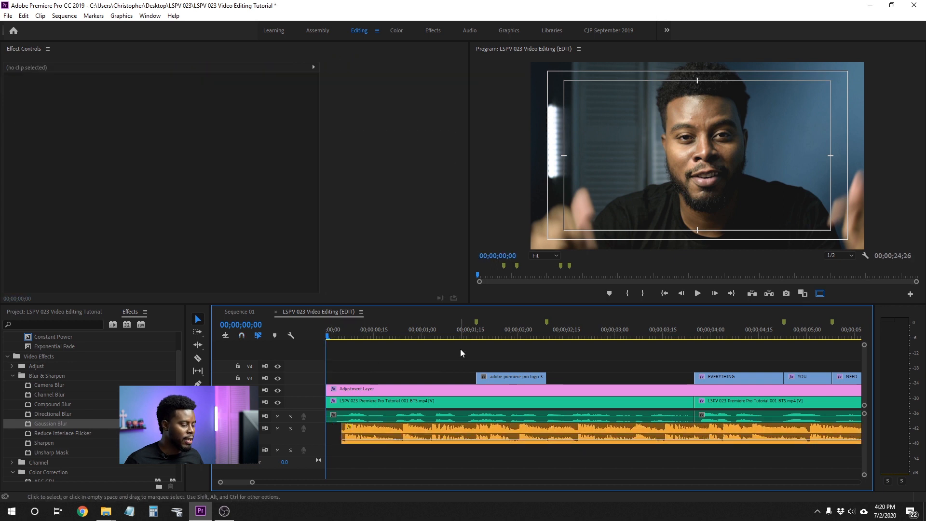
pyautogui.press('space')
pyautogui.moveTo(391, 322); pyautogui.dragTo(268, 332)
pyautogui.press('space')
pyautogui.press('space')
pyautogui.moveTo(386, 335); pyautogui.dragTo(297, 336)
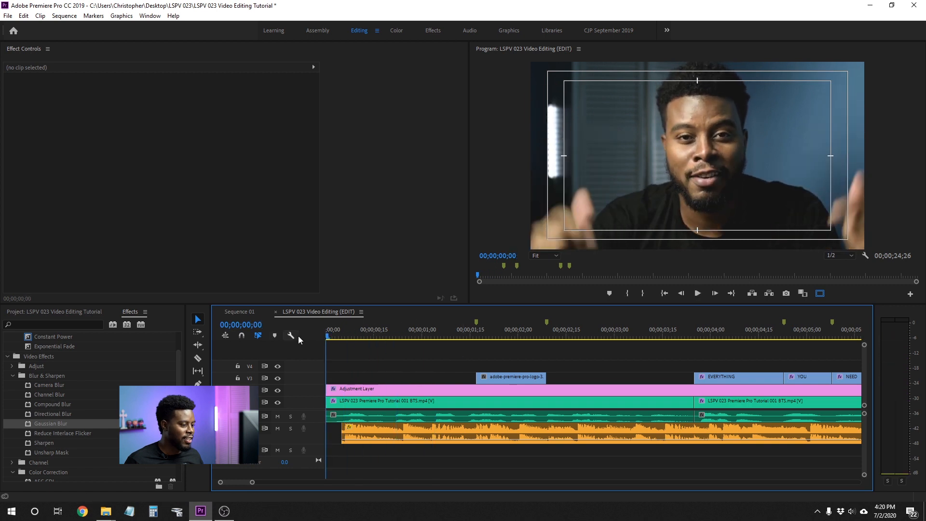
pyautogui.press('space')
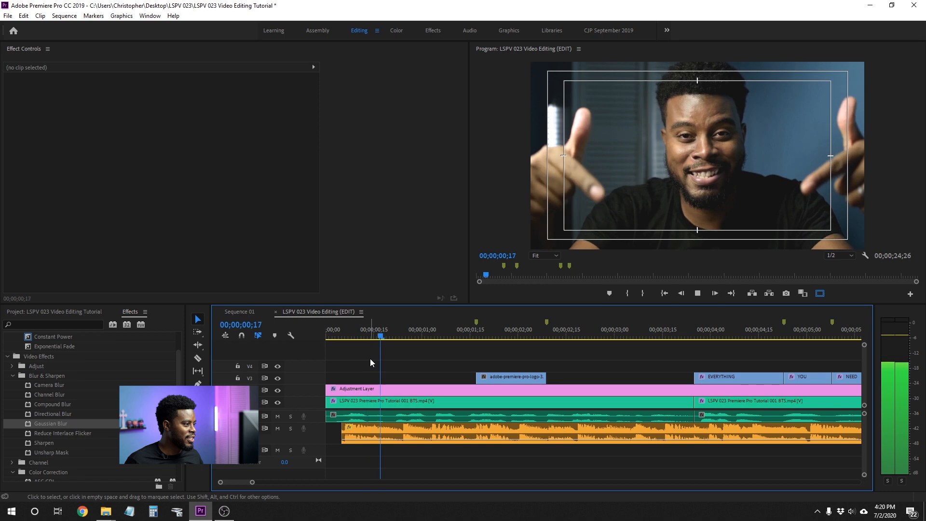
pyautogui.moveTo(368, 337); pyautogui.dragTo(283, 336)
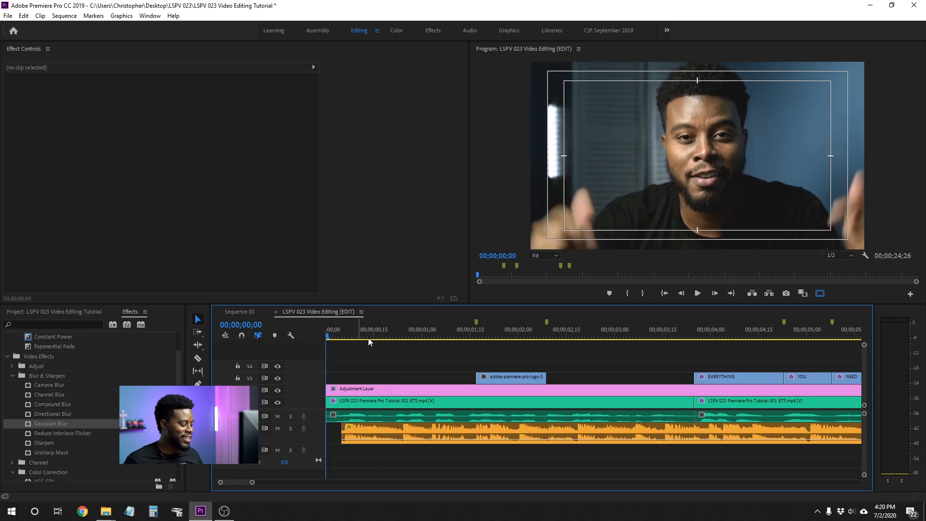
# Extend the music clip's end past the closing logo, trim it back to about the logo's end and play the ending
pyautogui.press('-')
pyautogui.press('-')
pyautogui.press('-')
pyautogui.moveTo(564, 433); pyautogui.dragTo(648, 436)
pyautogui.click(619, 333)
pyautogui.press('=')
pyautogui.press('=')
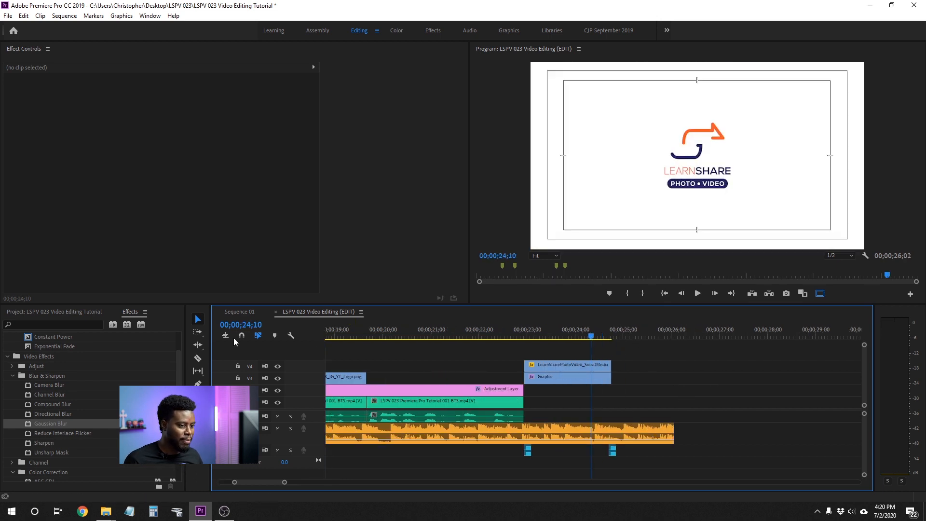
pyautogui.moveTo(675, 433); pyautogui.dragTo(610, 426)
pyautogui.press('space')
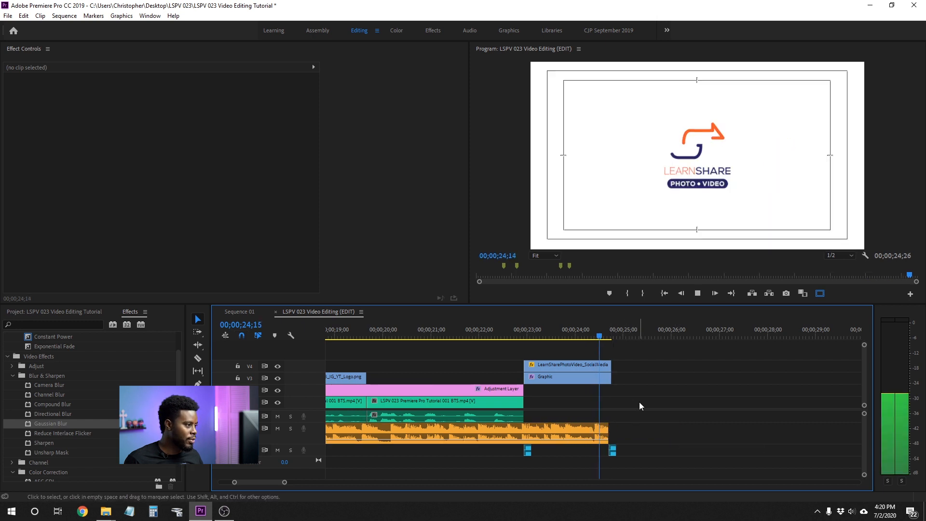
# Turn on volume level keyframing for the music clip at 00;00;22;26, just before the closing logo
pyautogui.scroll(3, 635, 368)
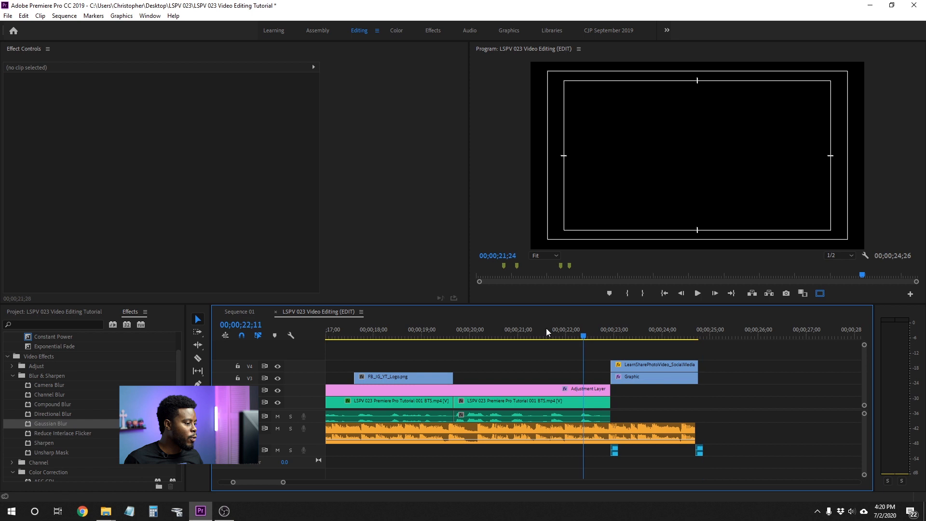
pyautogui.click(529, 331)
pyautogui.click(611, 427)
pyautogui.click(590, 336)
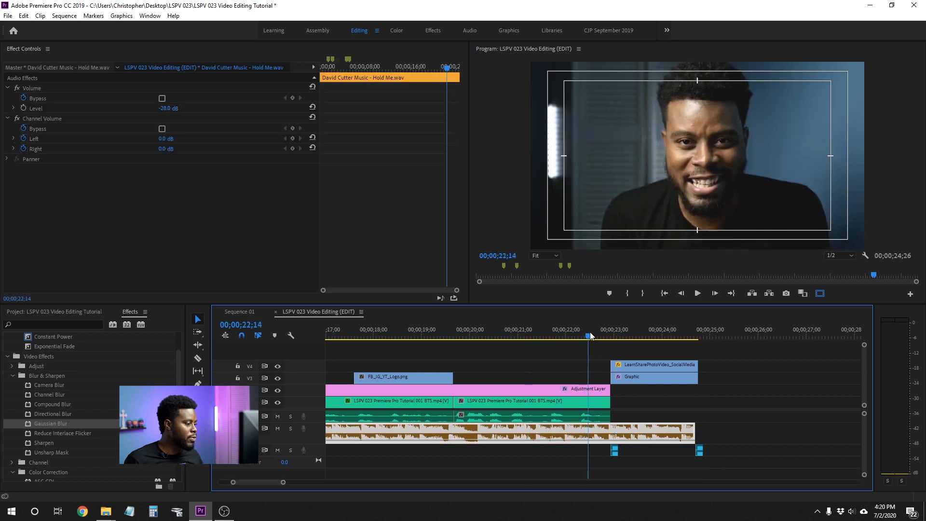
pyautogui.moveTo(593, 336); pyautogui.dragTo(605, 339)
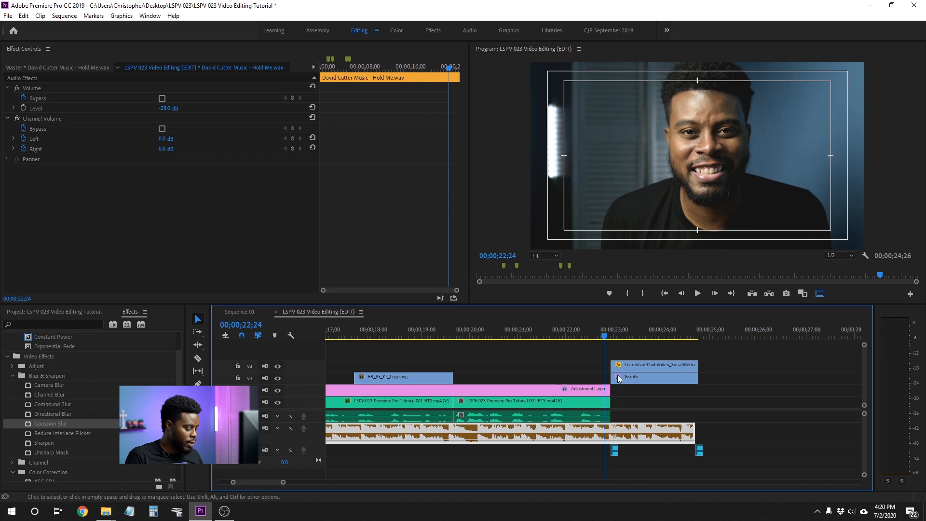
pyautogui.press('=')
pyautogui.press('=')
pyautogui.scroll(-3, 620, 373)
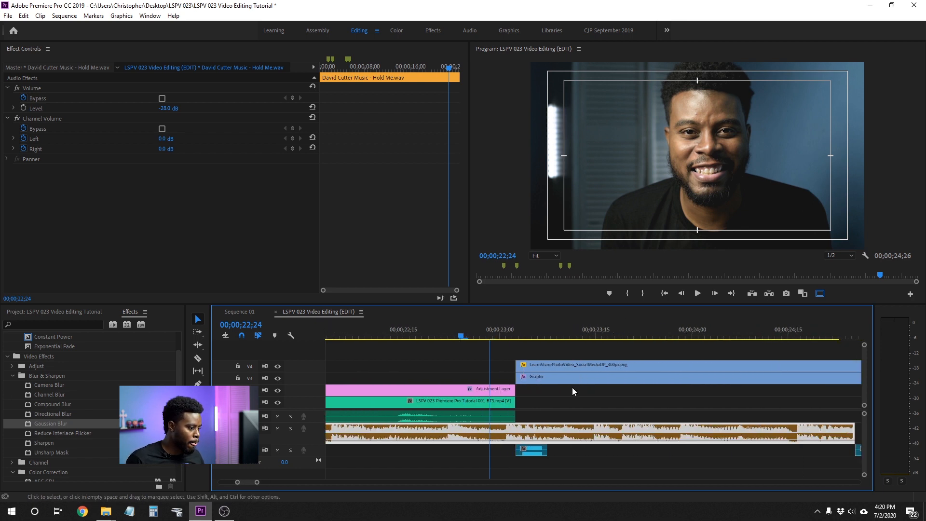
pyautogui.moveTo(458, 337)
pyautogui.mouseDown()
pyautogui.moveTo(450, 337)
pyautogui.moveTo(459, 336)
pyautogui.mouseUp()
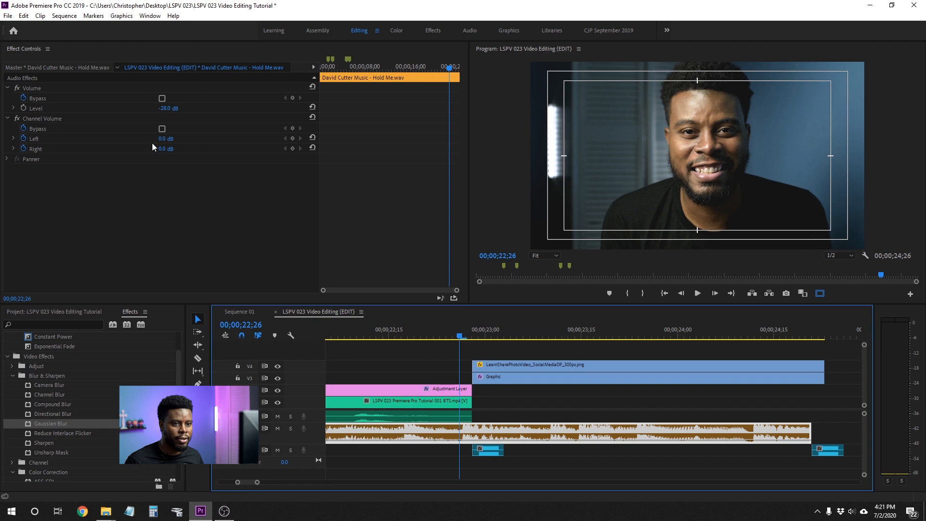
pyautogui.click(24, 108)
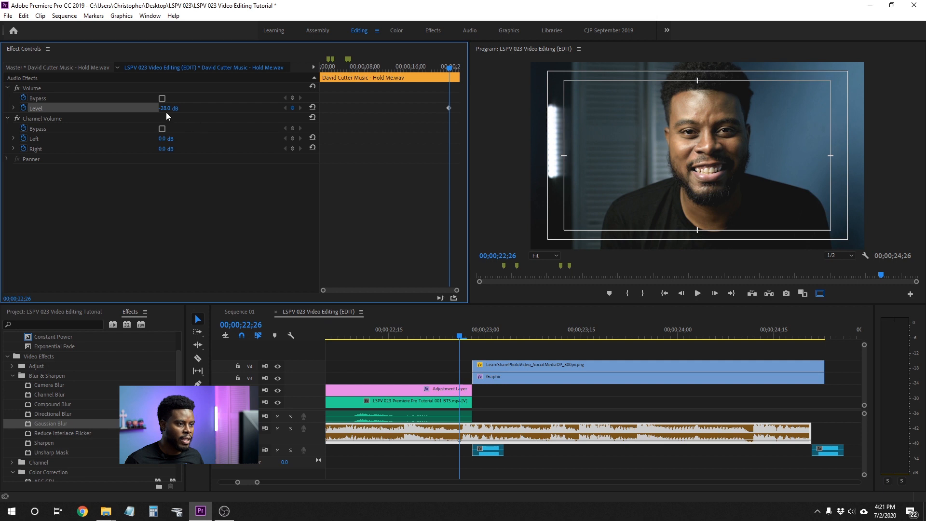
# Add a -3 dB volume level keyframe to the music clip at 00;00;22;28, where the closing logo starts
pyautogui.click(462, 337)
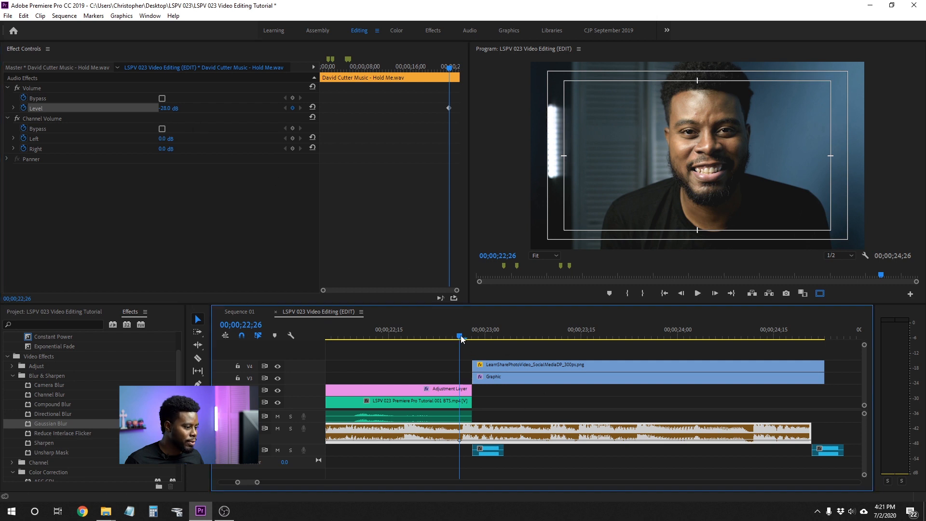
pyautogui.moveTo(461, 335); pyautogui.dragTo(472, 335)
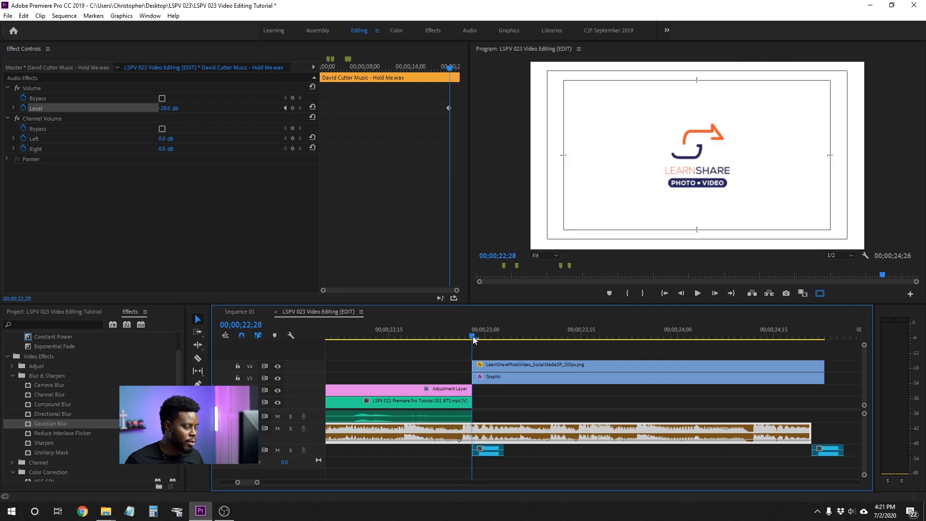
pyautogui.click(171, 108)
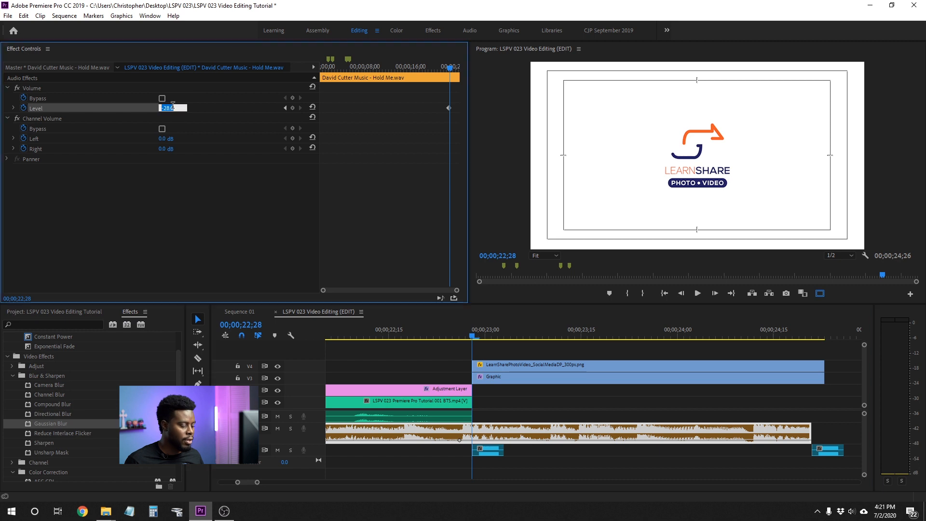
pyautogui.write('0')
pyautogui.press('Return')
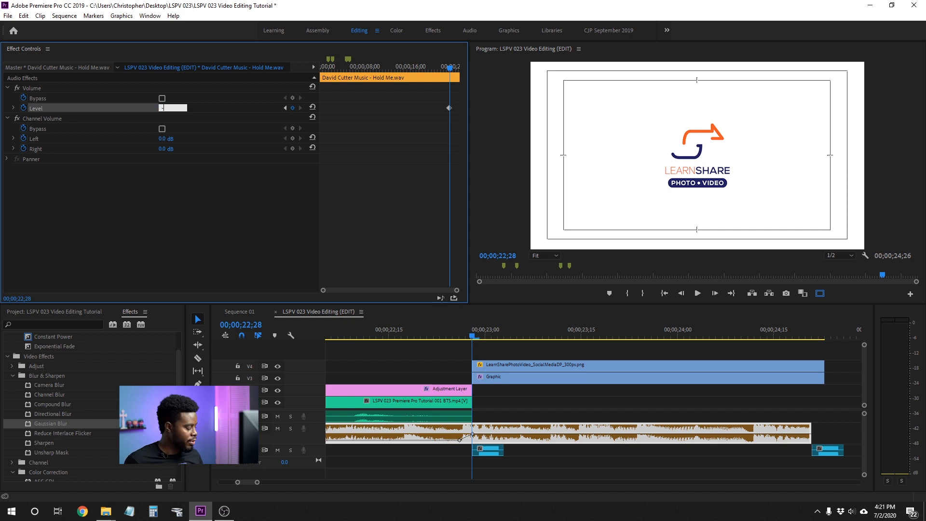
pyautogui.write('-3')
pyautogui.press('Return')
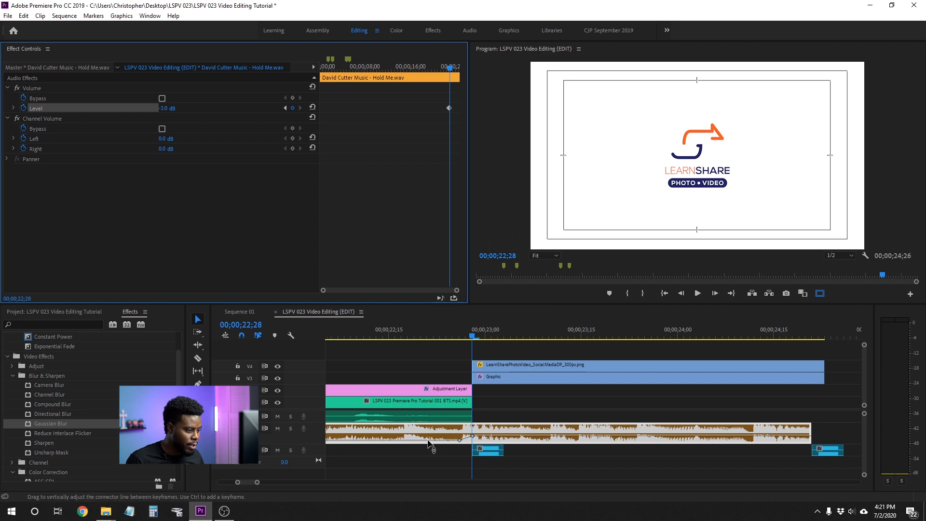
# Deselect the music clip and play the last few seconds to check the volume rise into the closing logo
pyautogui.click(534, 468)
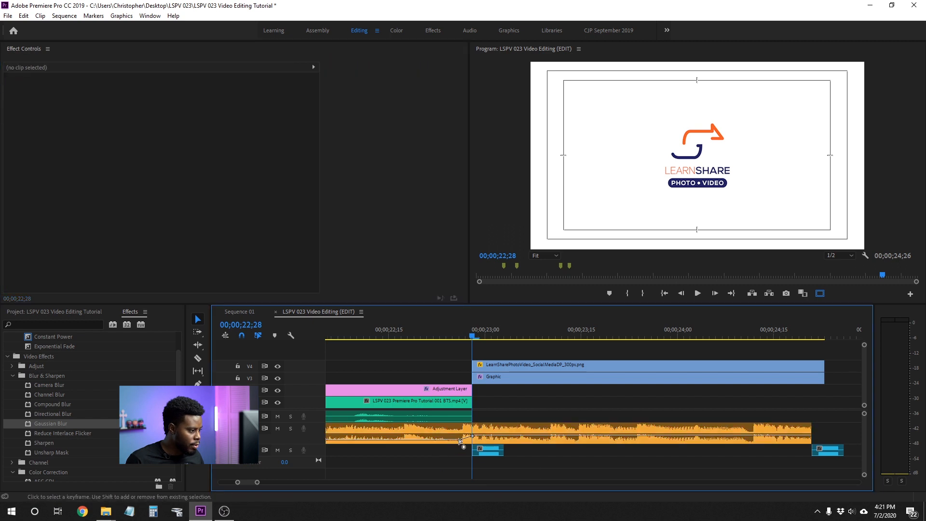
pyautogui.click(504, 430)
pyautogui.click(540, 463)
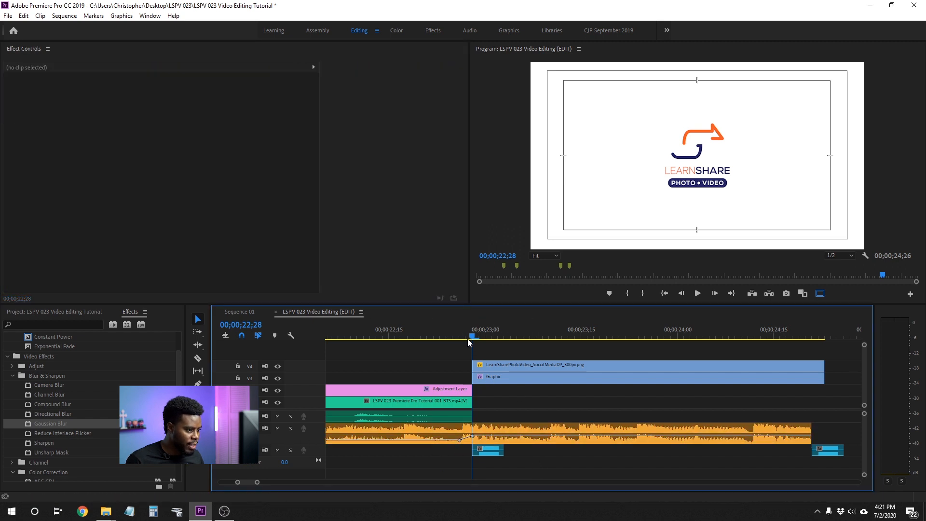
pyautogui.moveTo(467, 338); pyautogui.dragTo(421, 337)
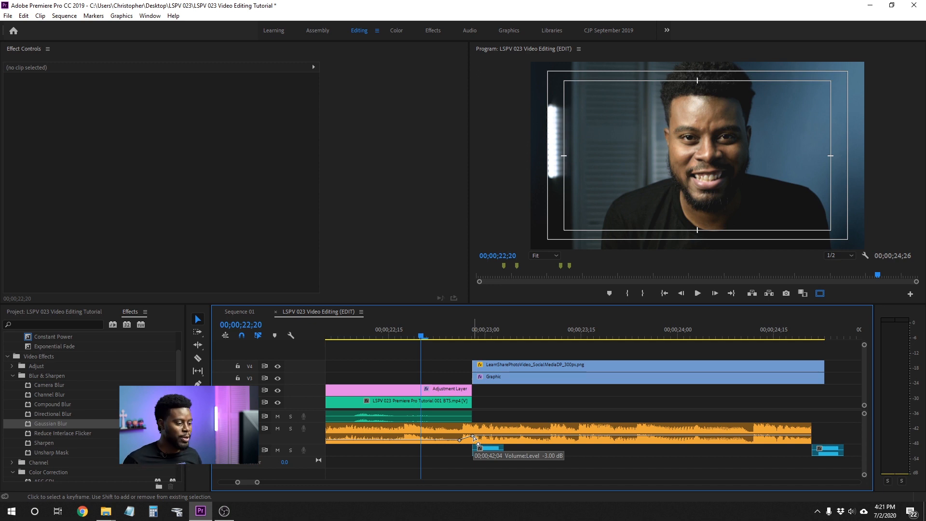
pyautogui.scroll(-3, 577, 474)
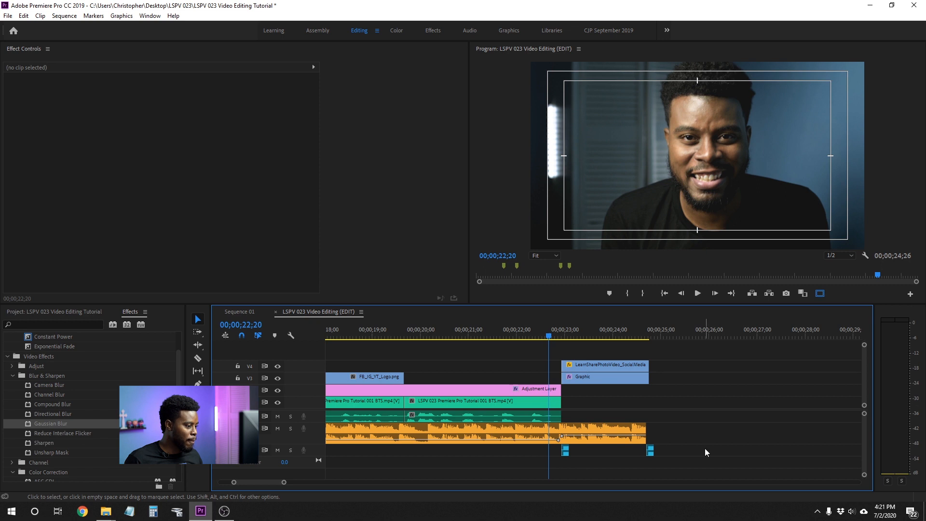
pyautogui.press('space')
pyautogui.click(456, 336)
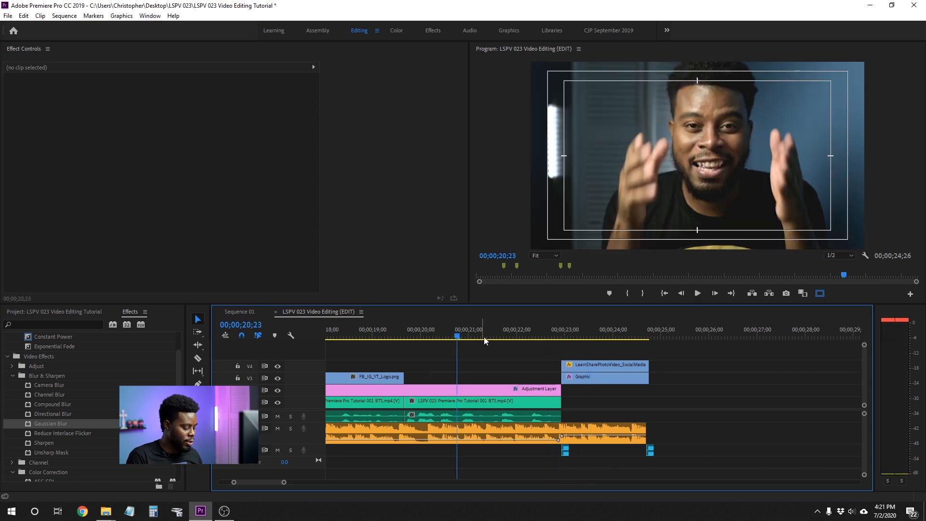
pyautogui.press('-')
pyautogui.press('space')
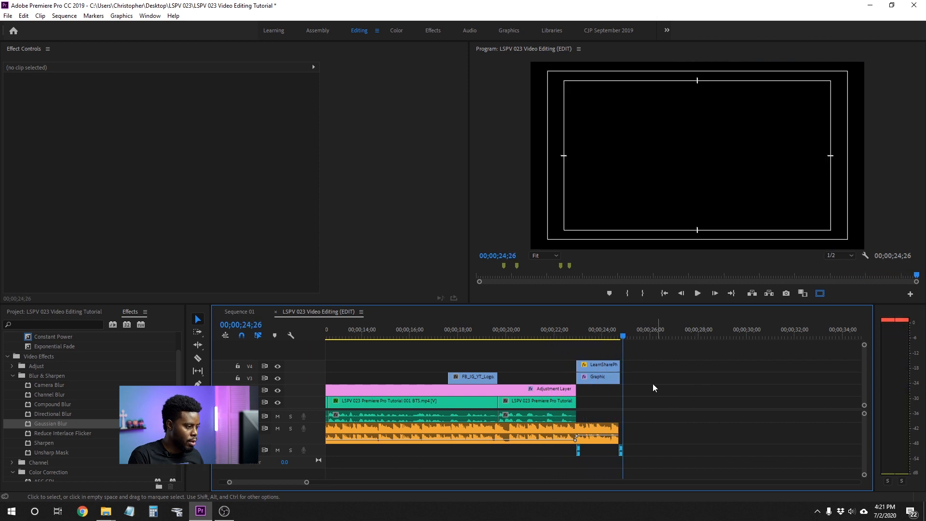
# Lower the music clip's volume level keyframe at 00;00;22;28 to -6 dB
pyautogui.click(581, 333)
pyautogui.press('=')
pyautogui.press('=')
pyautogui.press('=')
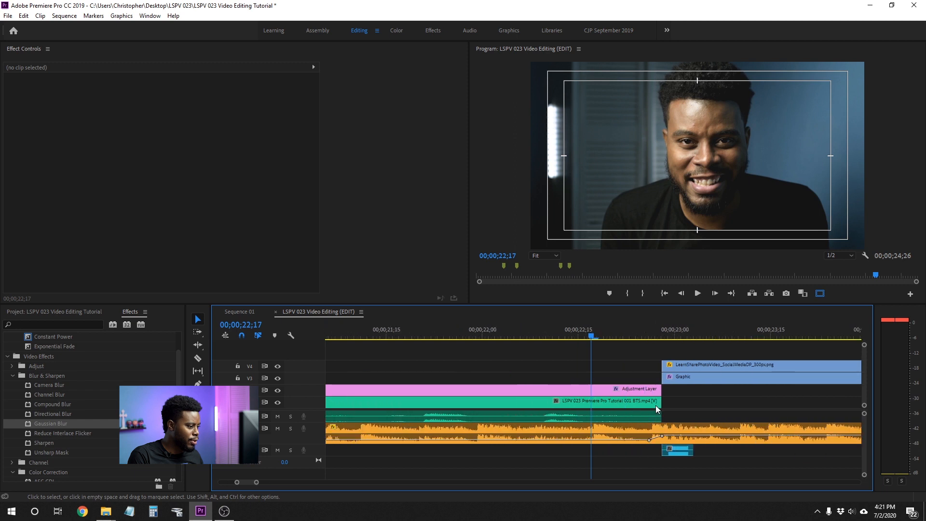
pyautogui.scroll(-5, 656, 405)
pyautogui.click(419, 336)
pyautogui.press('=')
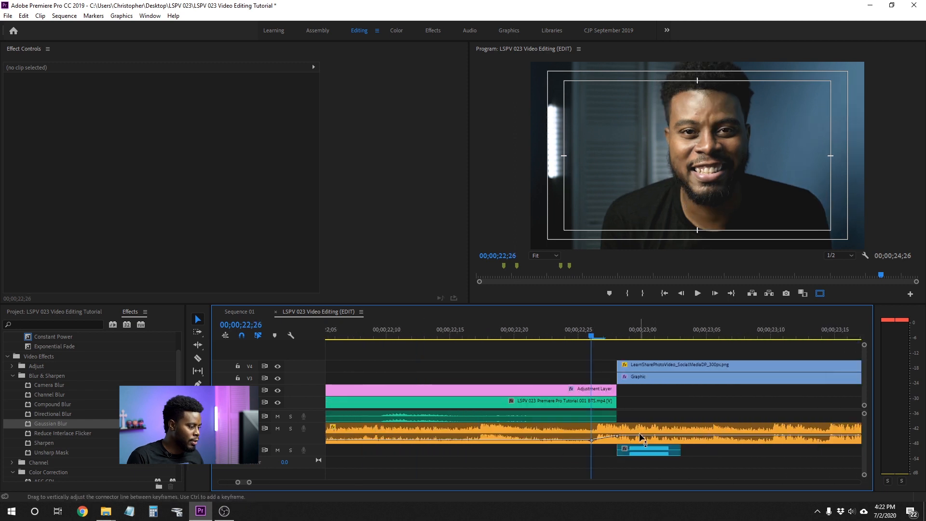
pyautogui.scroll(-2, 640, 437)
pyautogui.click(533, 434)
pyautogui.click(528, 332)
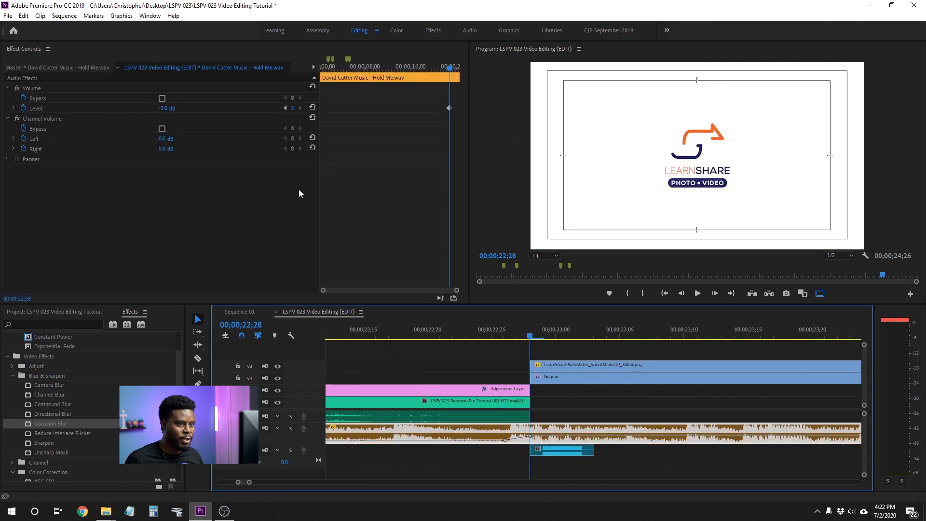
pyautogui.click(586, 416)
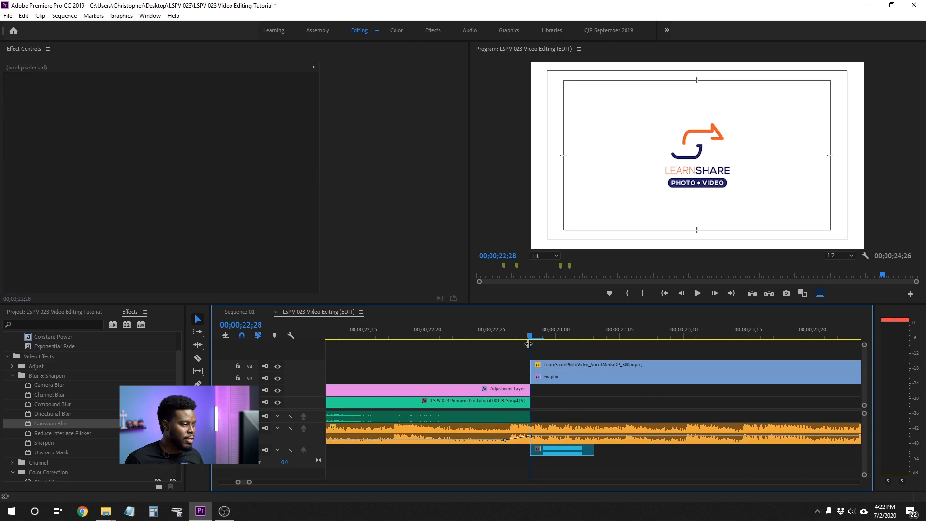
pyautogui.click(604, 430)
pyautogui.moveTo(519, 337)
pyautogui.mouseDown()
pyautogui.moveTo(505, 339)
pyautogui.moveTo(530, 337)
pyautogui.mouseUp()
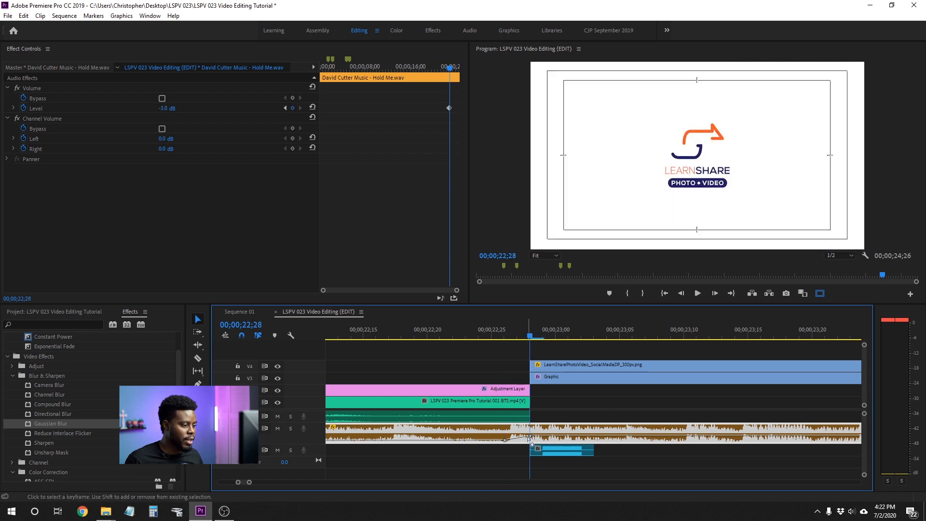
pyautogui.click(166, 109)
pyautogui.write('-28')
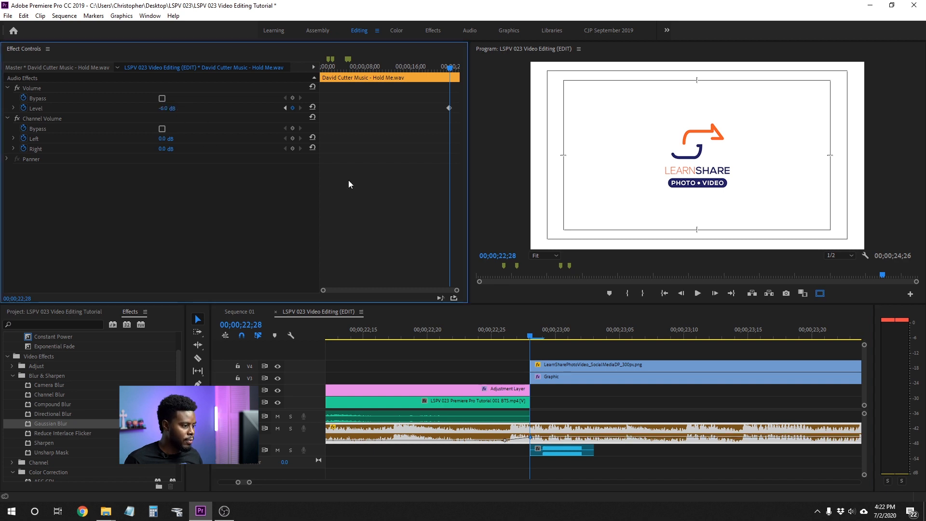
# Deselect the music clip, save the project and play the whole edit from the sequence start to its end
pyautogui.click(466, 338)
pyautogui.press('-')
pyautogui.press('-')
pyautogui.press('-')
pyautogui.press('-')
pyautogui.press('-')
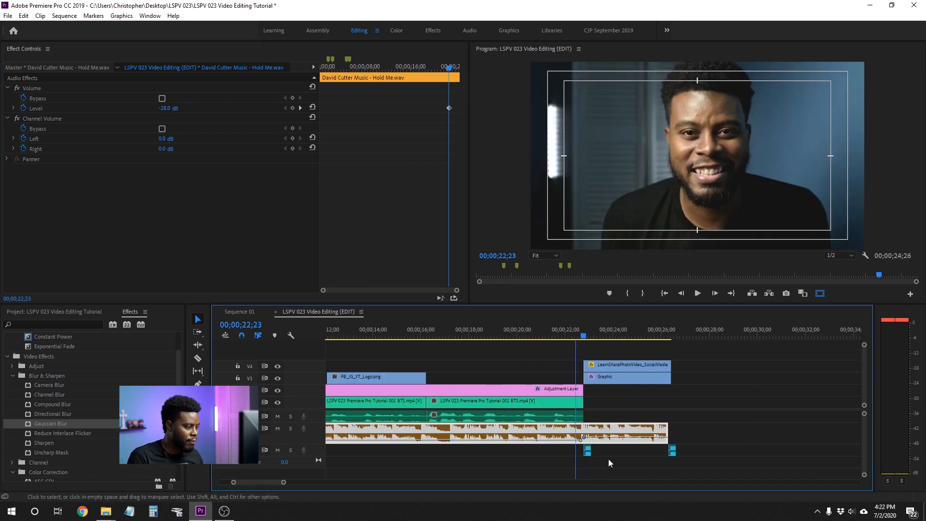
pyautogui.click(676, 459)
pyautogui.press('-')
pyautogui.press('=')
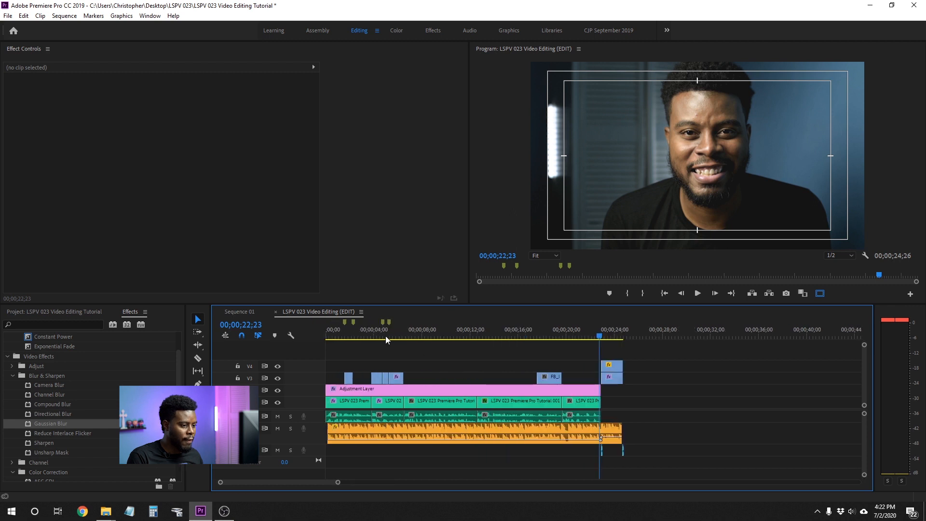
pyautogui.press('Home')
pyautogui.hotkey('ctrl', 's')
pyautogui.press('space')
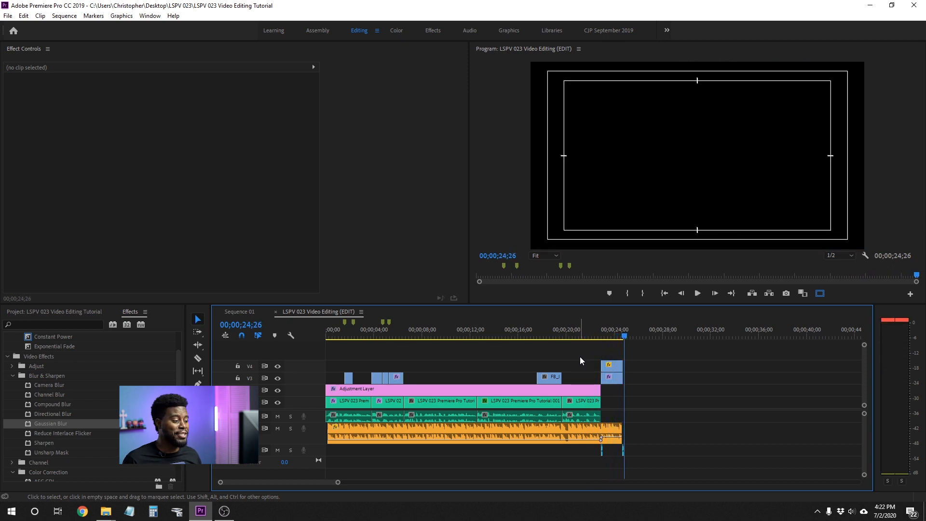
# Play the first half of the edit from the sequence start, save the project and return the playhead to the start
pyautogui.press('Home')
pyautogui.press('space')
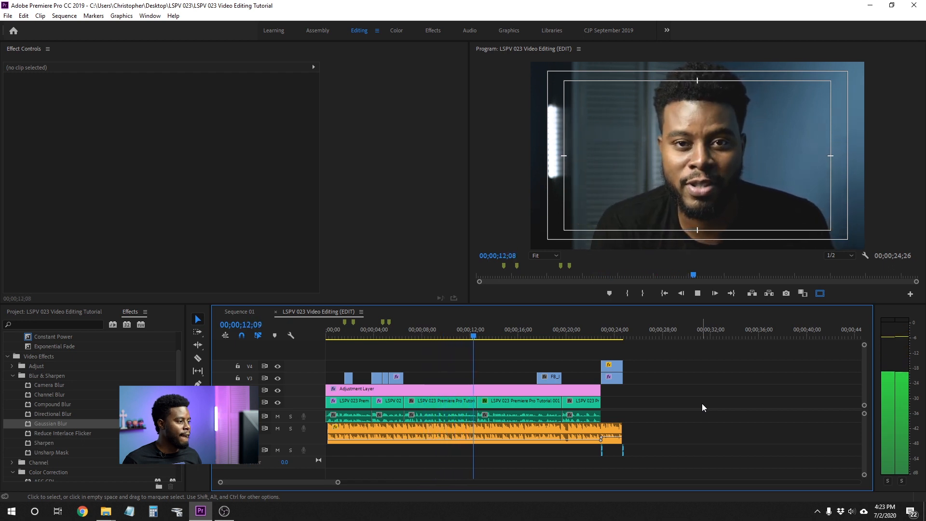
pyautogui.press('space')
pyautogui.hotkey('ctrl', 's')
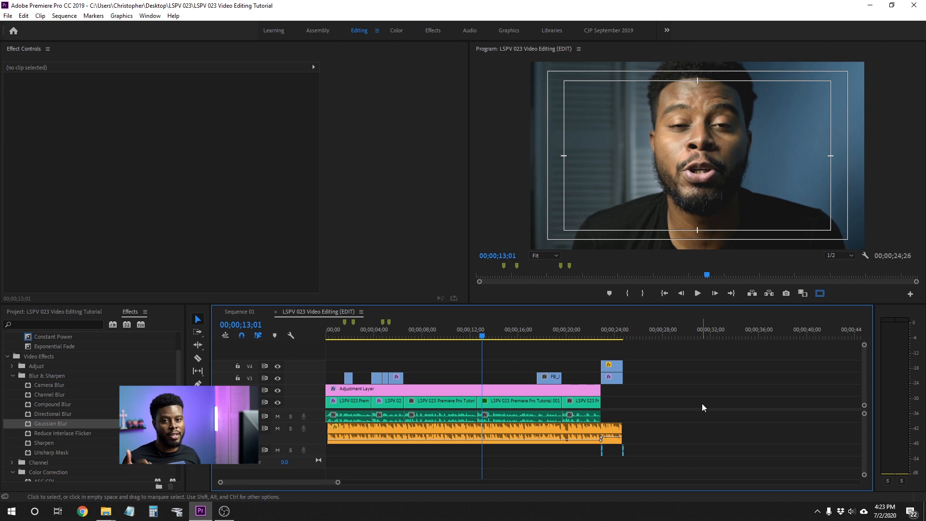
pyautogui.moveTo(511, 334); pyautogui.dragTo(311, 334)
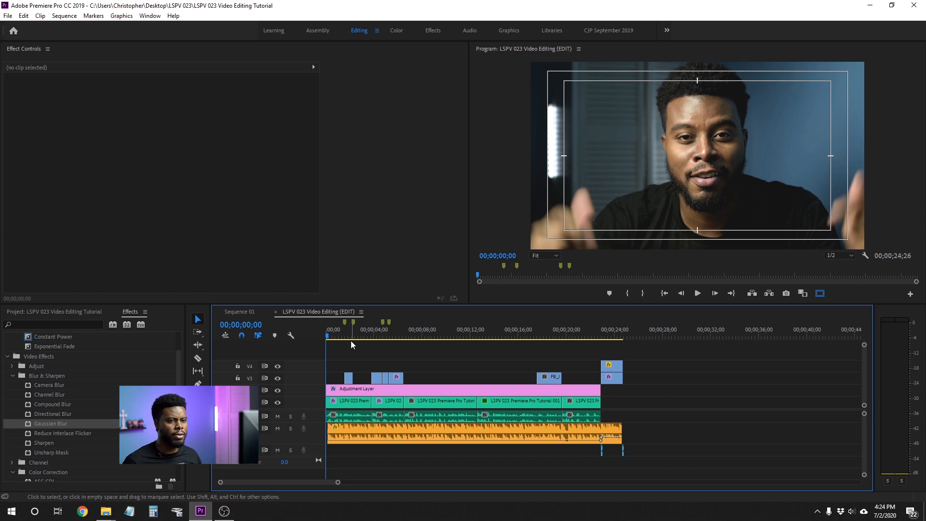
pyautogui.click(7, 16)
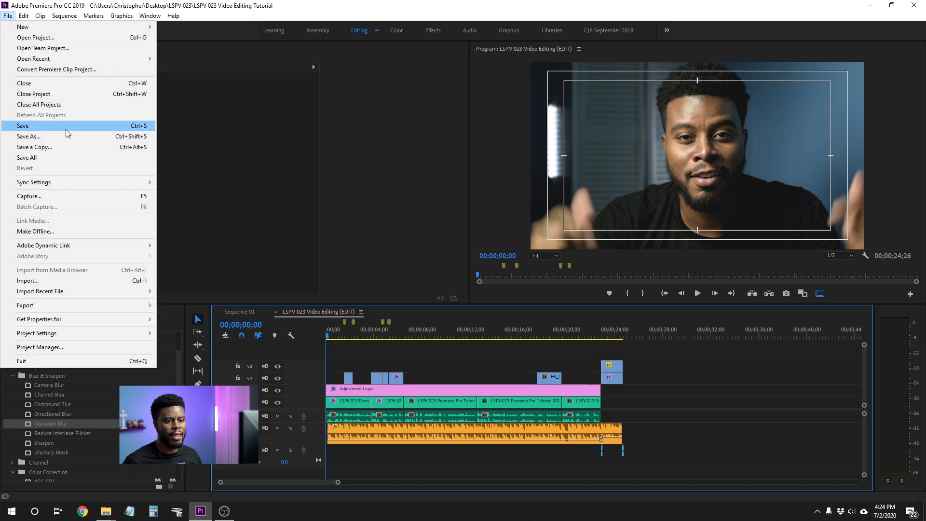
pyautogui.moveTo(72, 306)
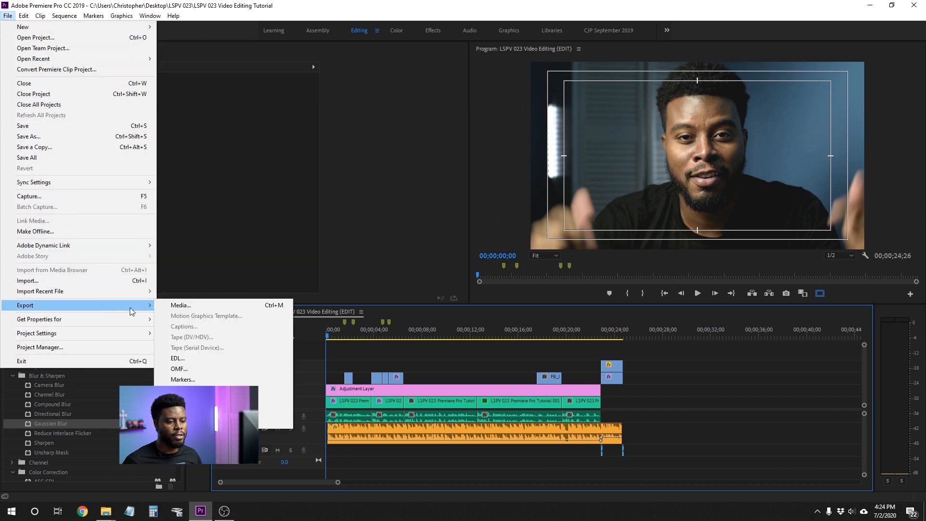
pyautogui.click(181, 305)
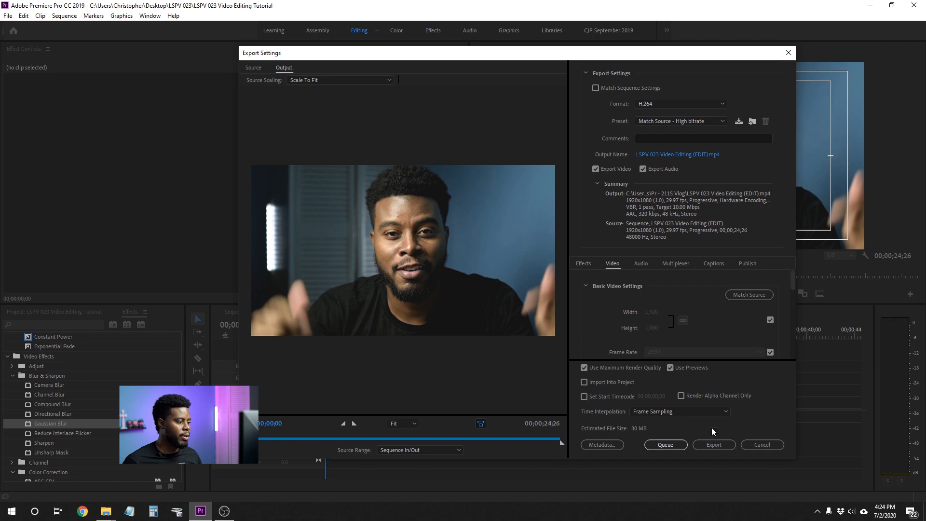
pyautogui.click(756, 441)
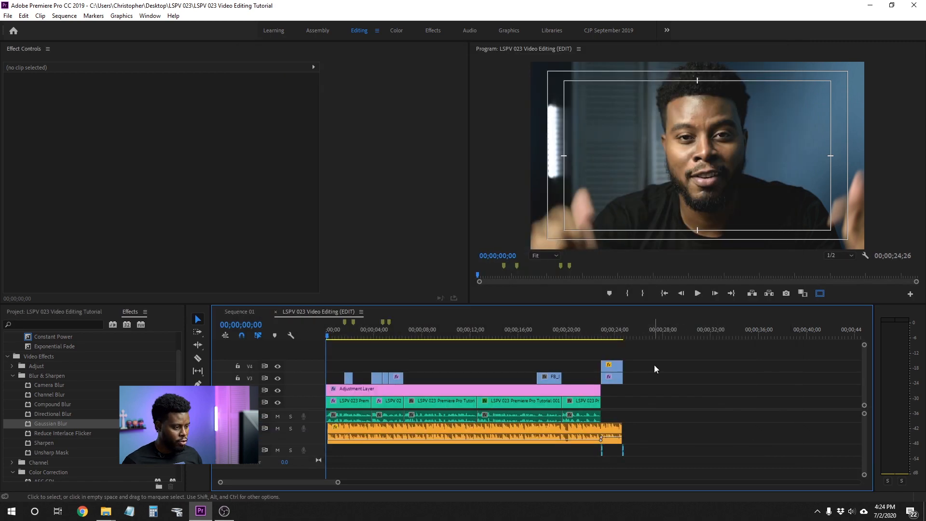
# Open the media export settings for the sequence and look through the format choices and the H.264 presets
pyautogui.hotkey('ctrl', 'm')
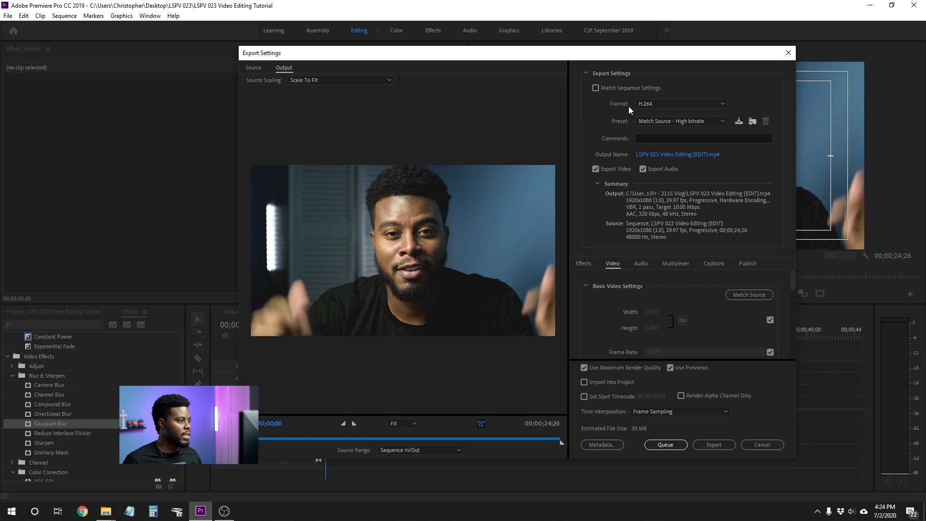
pyautogui.click(658, 103)
pyautogui.click(658, 103)
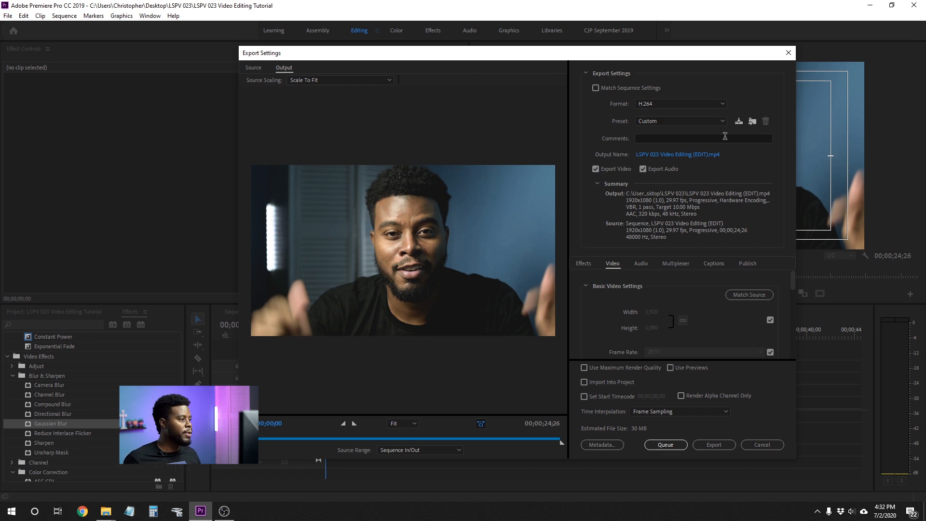
pyautogui.click(713, 120)
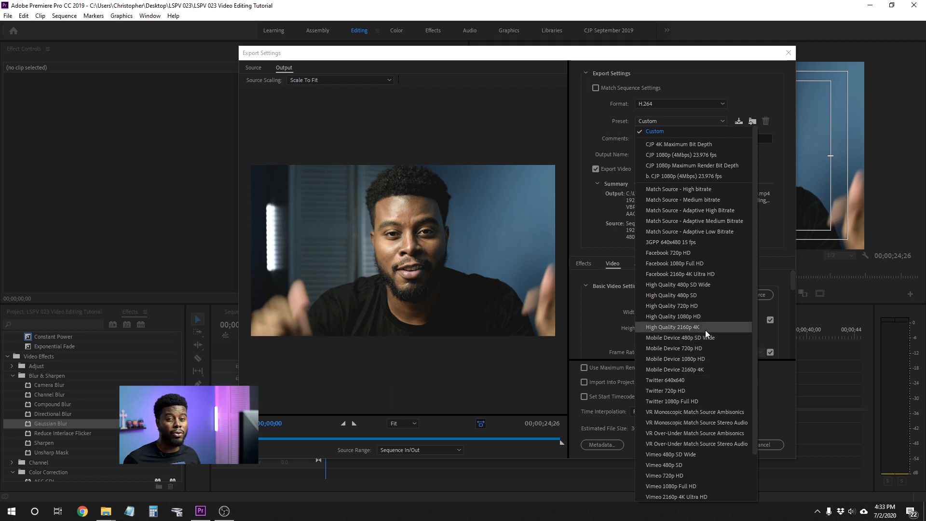
pyautogui.scroll(-2, 716, 290)
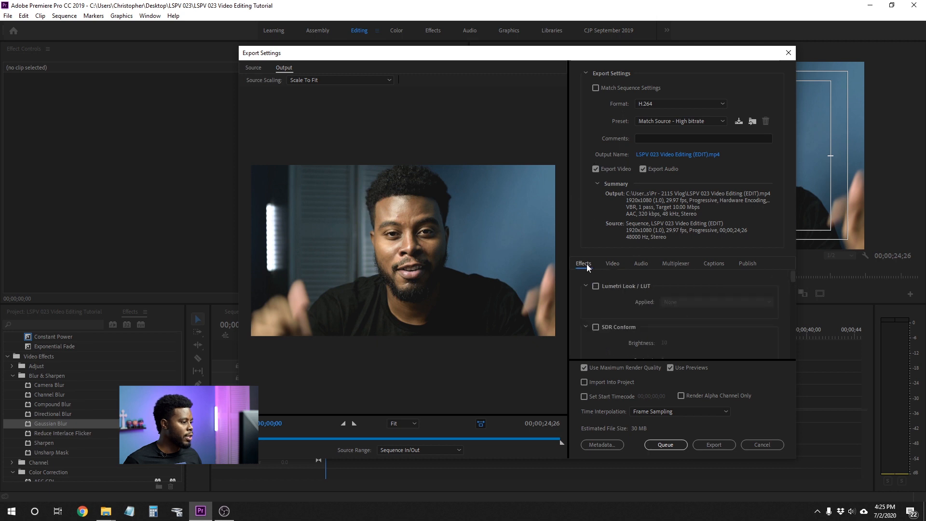
# Release the export's frame size from the source match and unlink its width from its height
pyautogui.moveTo(794, 283); pyautogui.dragTo(793, 288)
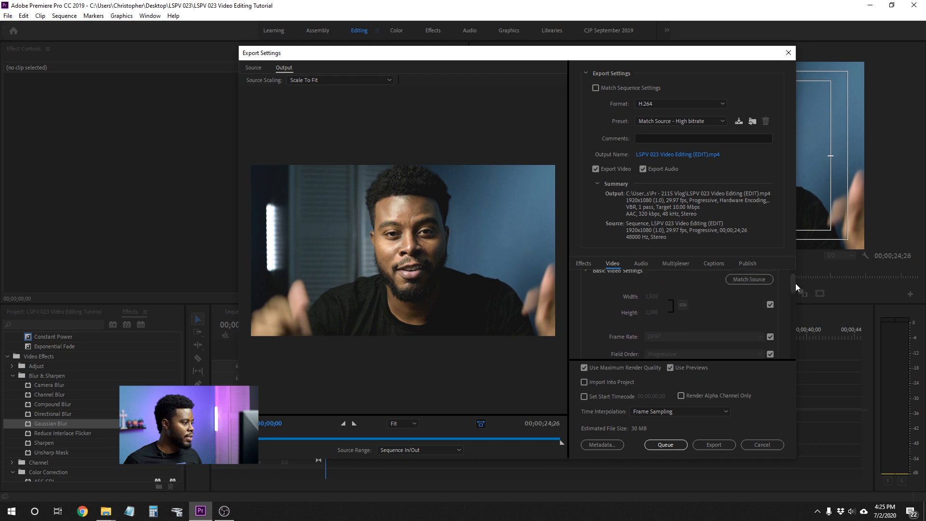
pyautogui.click(770, 305)
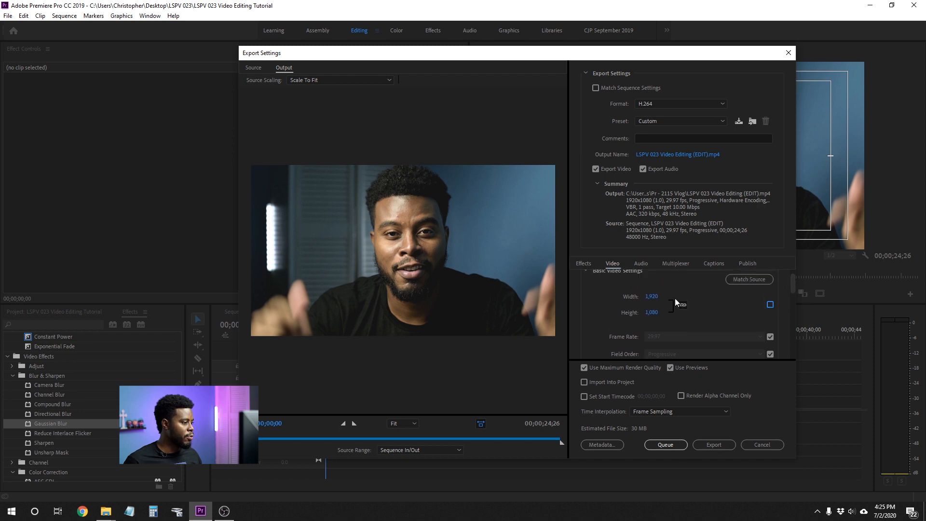
pyautogui.click(770, 305)
pyautogui.moveTo(791, 288); pyautogui.dragTo(792, 288)
pyautogui.click(771, 304)
pyautogui.click(683, 303)
# Set the export's frame size to 1280 wide by 720 high
pyautogui.click(655, 294)
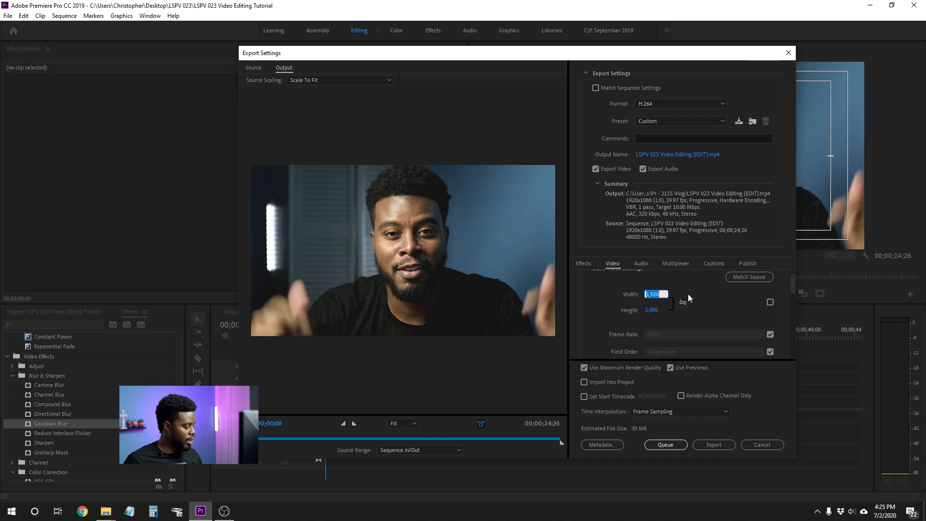
pyautogui.write('1,2')
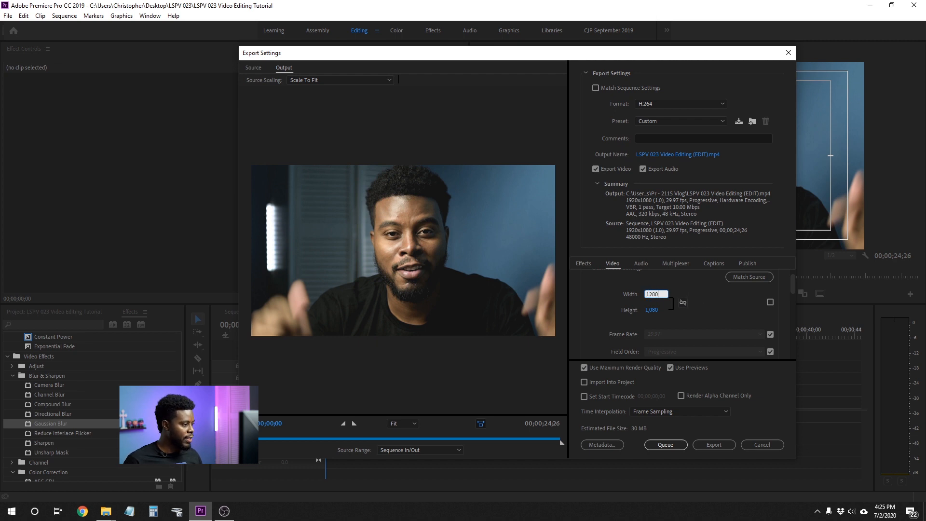
pyautogui.write('80')
pyautogui.press('Return')
pyautogui.click(651, 310)
pyautogui.write('720')
pyautogui.press('Return')
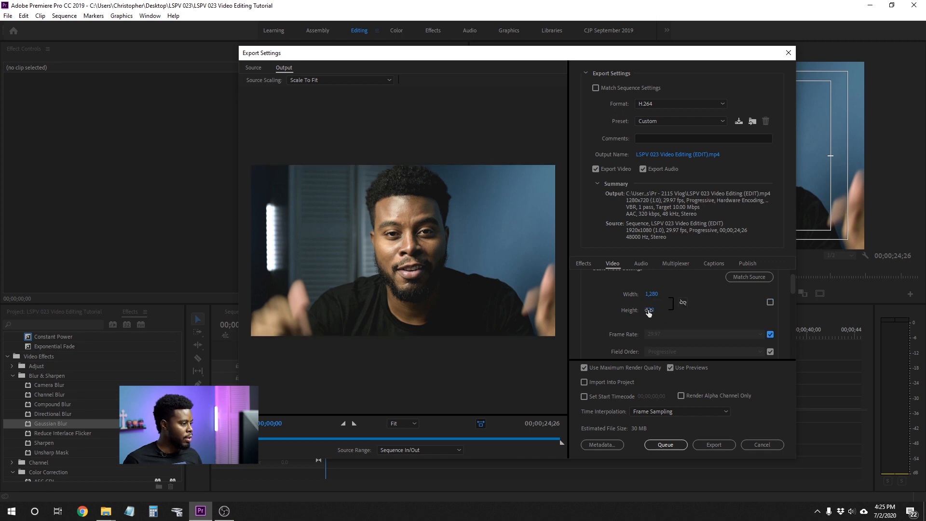
# Relink width and height, set the width to 1920 and match the frame size to the source again
pyautogui.click(683, 303)
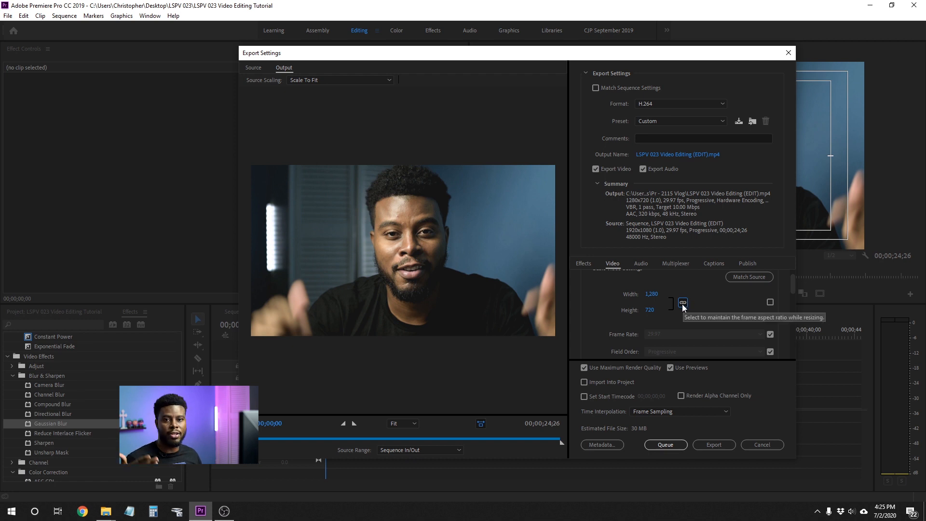
pyautogui.click(651, 294)
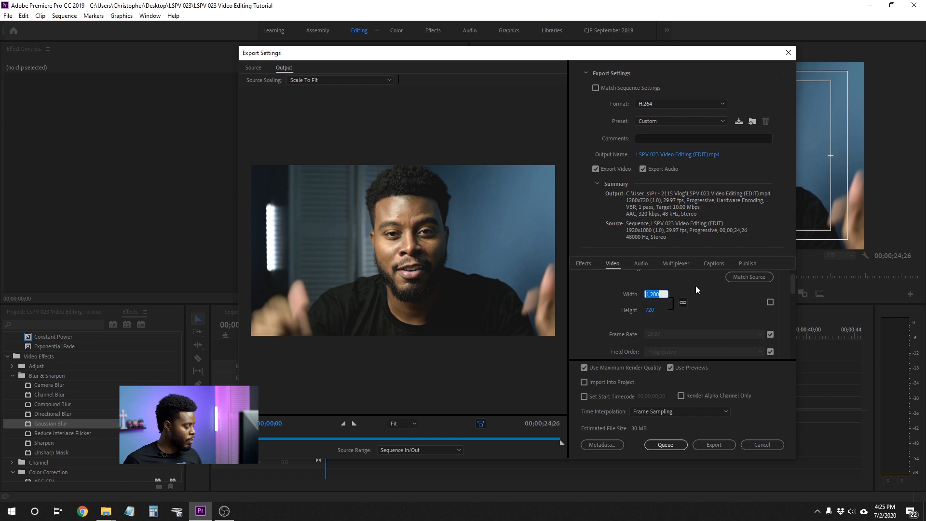
pyautogui.write('1,920')
pyautogui.press('Tab')
pyautogui.click(772, 303)
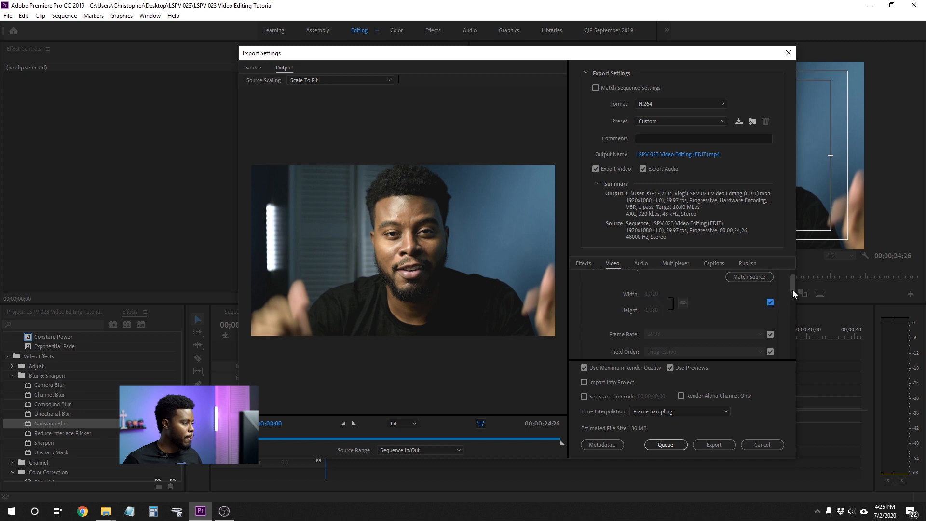
pyautogui.scroll(-2, 772, 290)
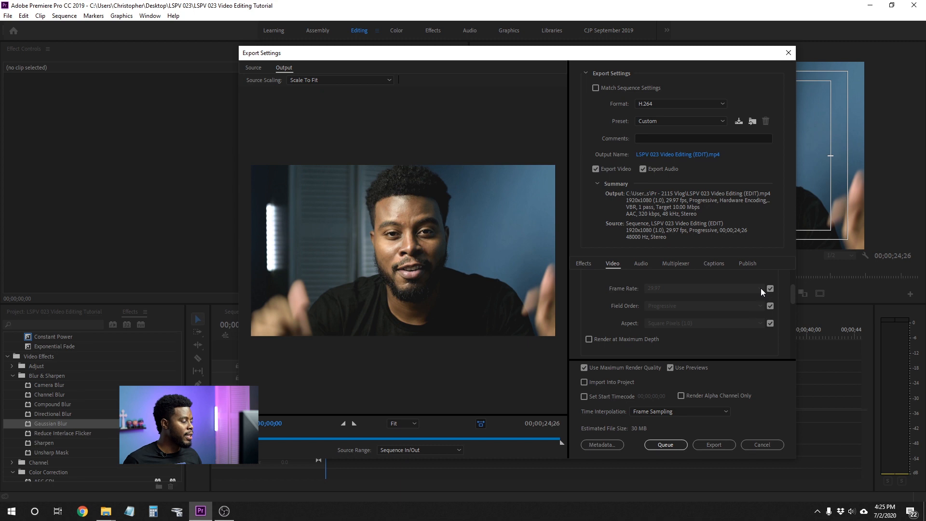
# Apply the Match Source - High bitrate preset and set the bitrate encoding to VBR, 2 pass
pyautogui.click(713, 122)
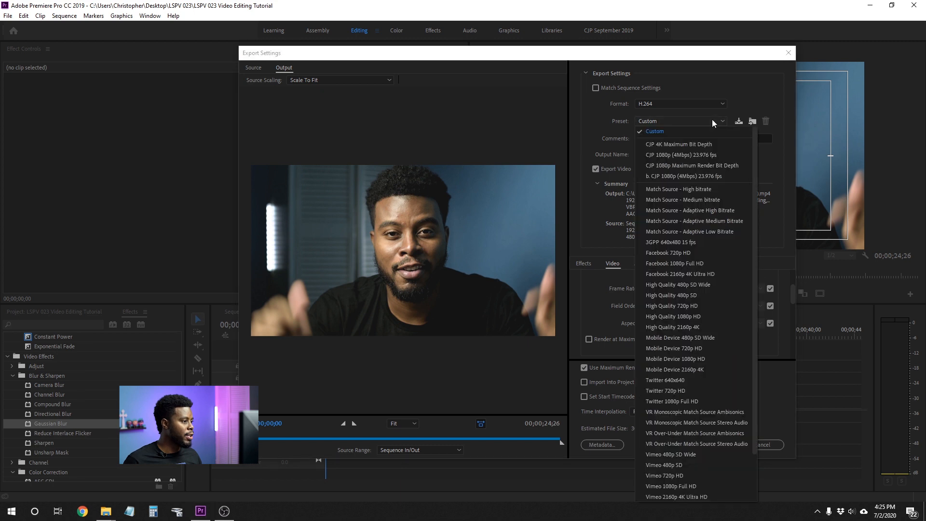
pyautogui.click(726, 191)
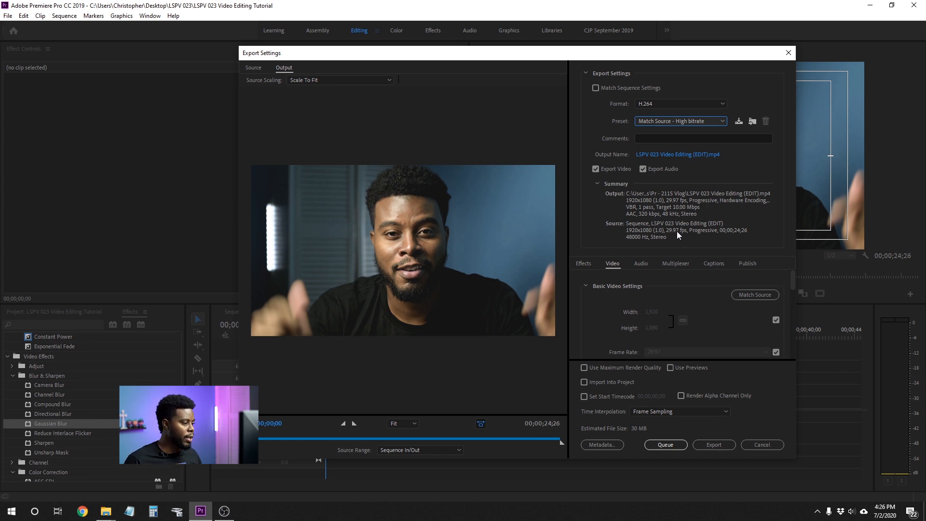
pyautogui.moveTo(796, 275); pyautogui.dragTo(796, 335)
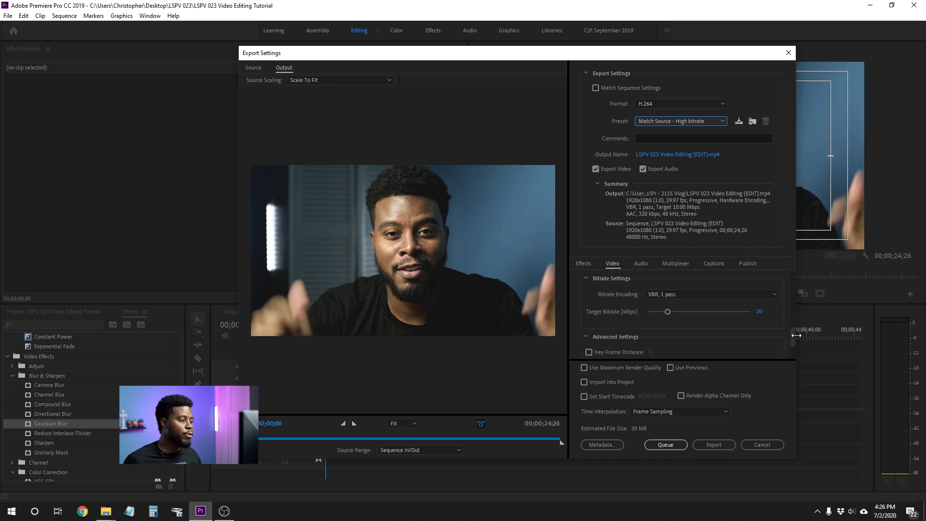
pyautogui.click(774, 294)
pyautogui.click(771, 326)
pyautogui.scroll(-1, 792, 325)
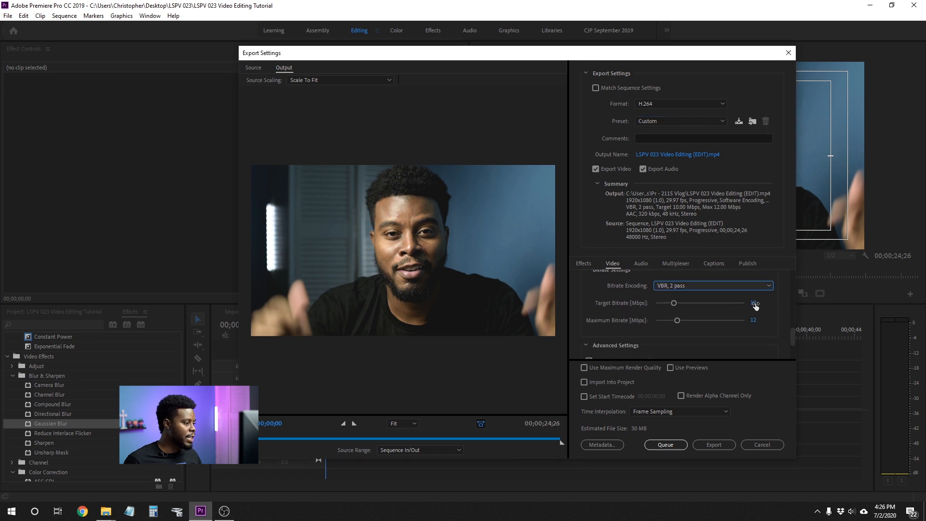
# Keep the target bitrate at 10 Mbps and set the maximum bitrate to 20 Mbps
pyautogui.click(756, 303)
pyautogui.click(766, 313)
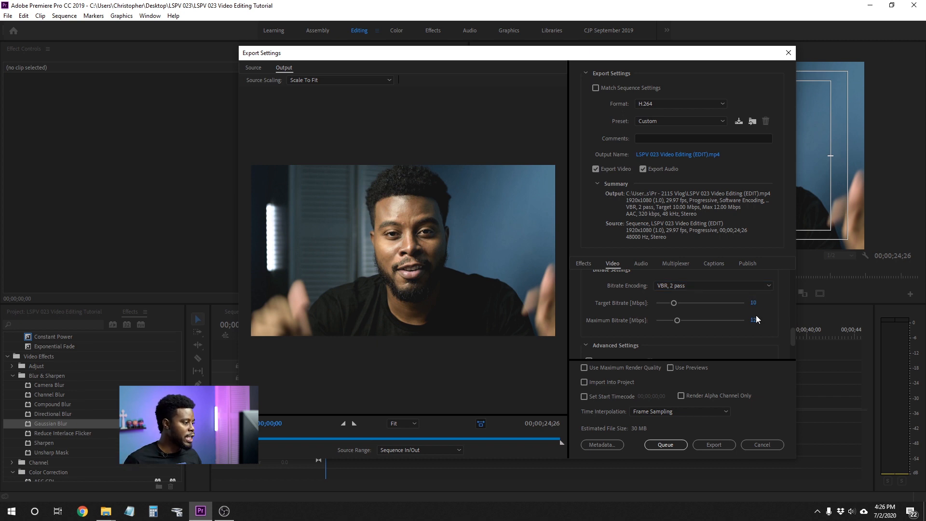
pyautogui.click(753, 319)
pyautogui.press('Return')
# Try the Use Maximum Render Quality option and switch both it and Use Previews back off
pyautogui.click(584, 368)
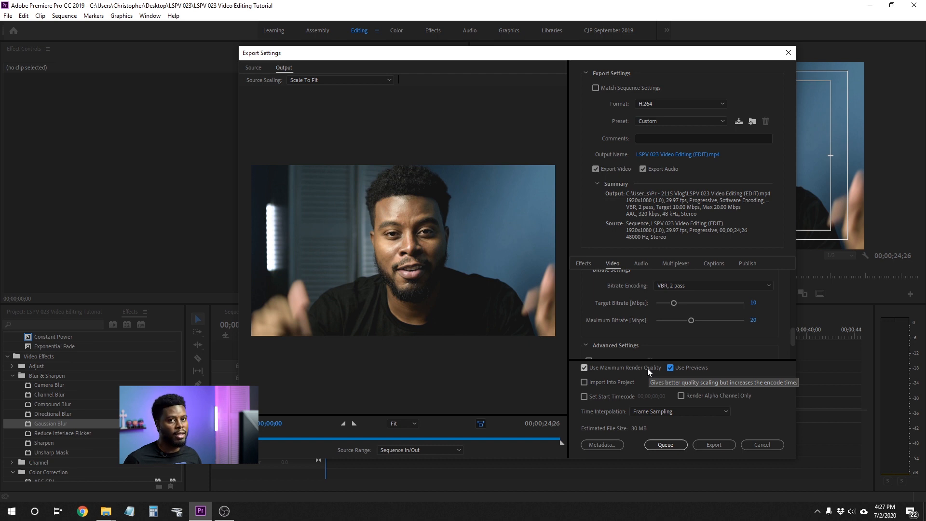
pyautogui.click(649, 370)
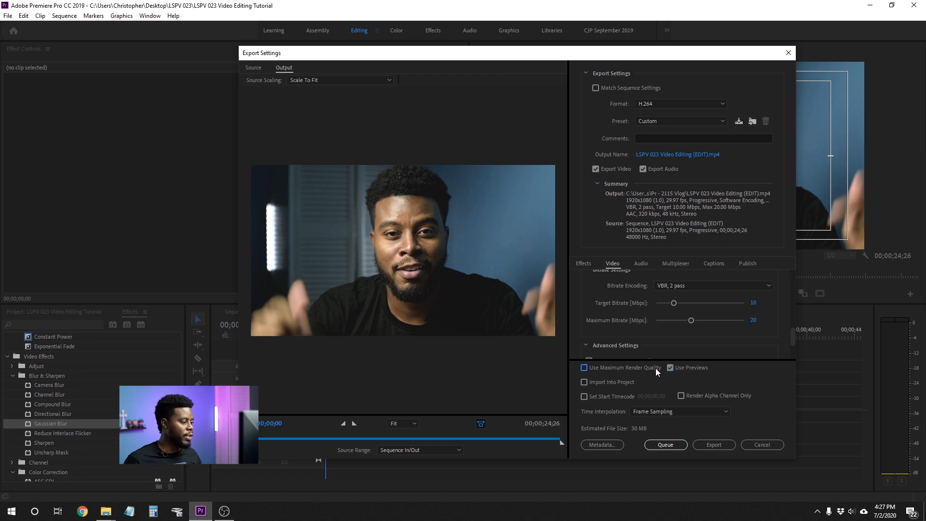
pyautogui.click(676, 370)
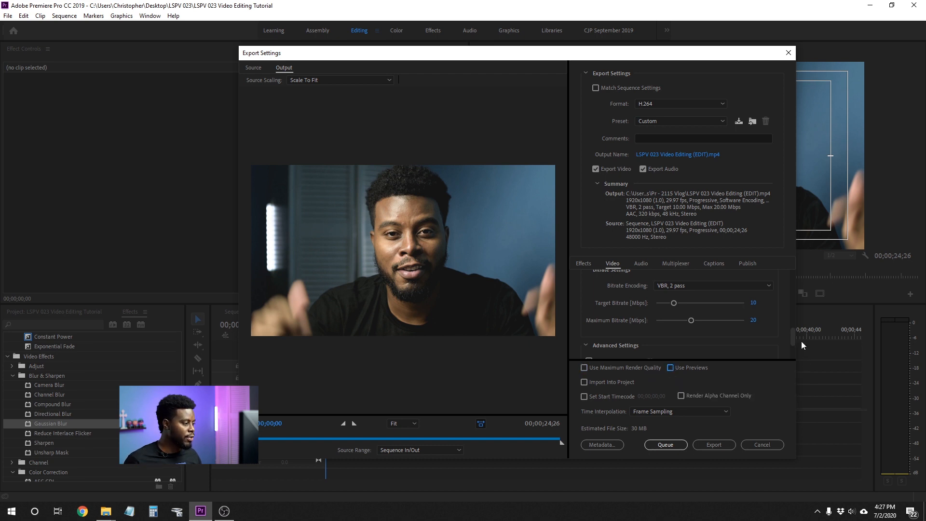
# Look over the audio export settings and return to the video settings
pyautogui.scroll(1, 776, 312)
pyautogui.click(642, 264)
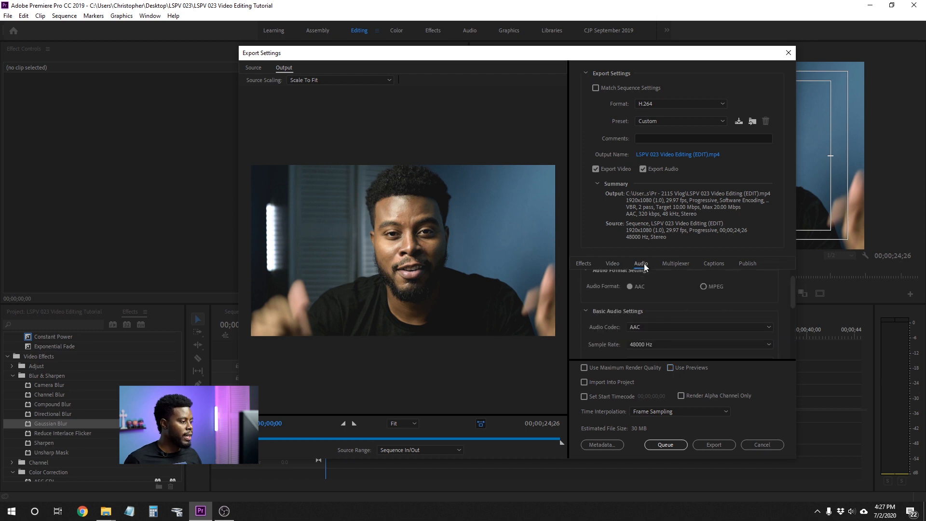
pyautogui.moveTo(786, 294)
pyautogui.mouseDown()
pyautogui.moveTo(790, 324)
pyautogui.moveTo(781, 308)
pyautogui.mouseUp()
pyautogui.click(613, 266)
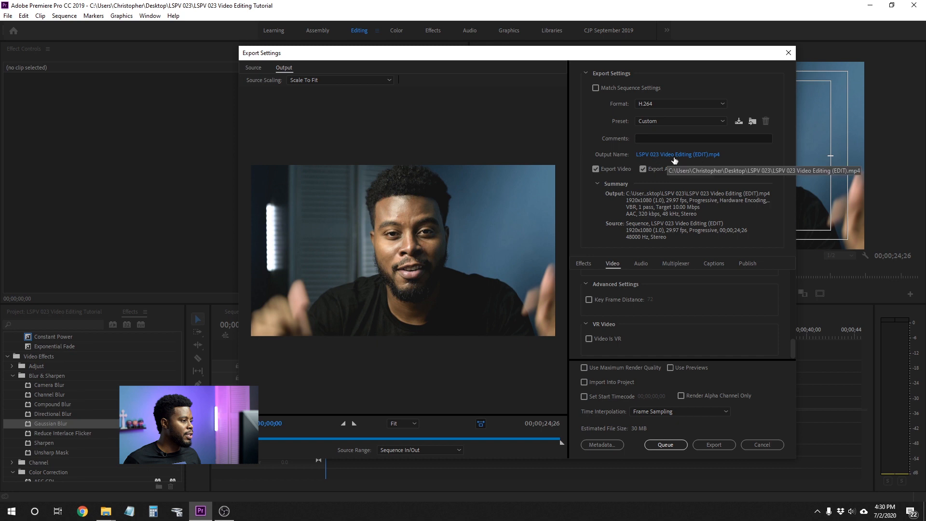
# Check the output file name and save folder, and export the sequence as LSPV 023 Video Editing (EDIT).mp4
pyautogui.click(716, 154)
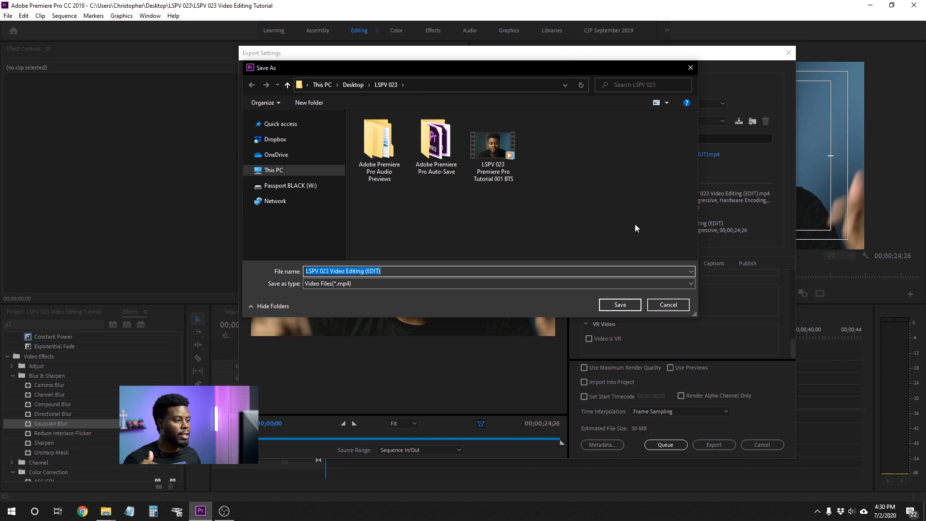
pyautogui.moveTo(429, 71); pyautogui.dragTo(361, 59)
pyautogui.moveTo(526, 58); pyautogui.dragTo(527, 103)
pyautogui.click(606, 337)
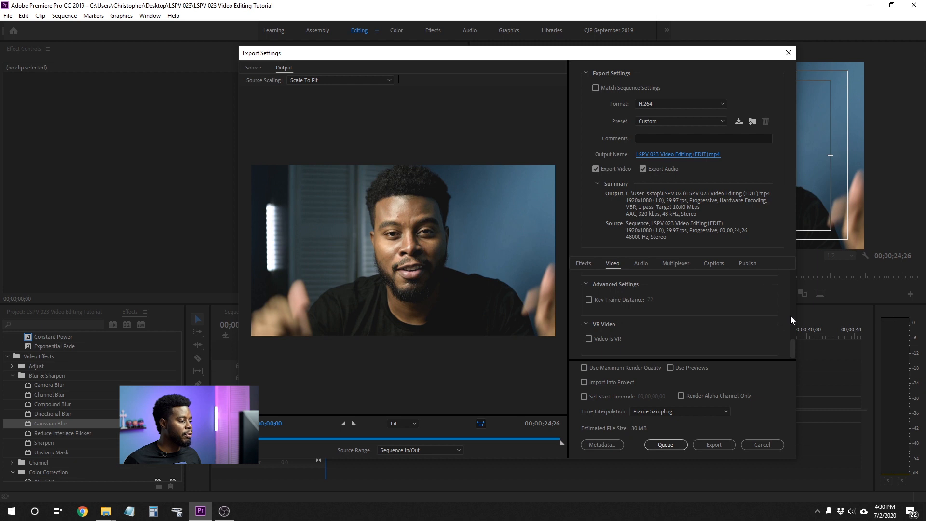
pyautogui.click(718, 445)
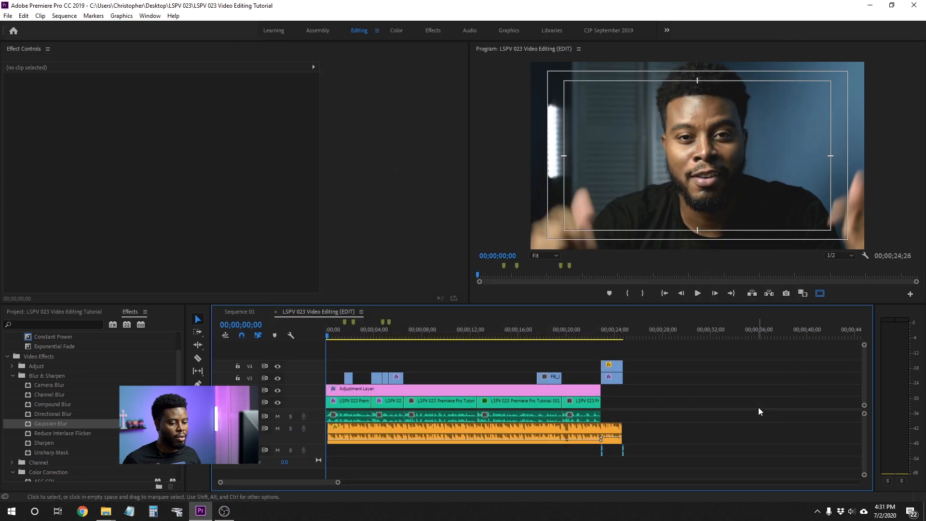
# Switch to the LSPV 023 folder in File Explorer and select the exported LSPV 023 Video Editing (EDIT) video
pyautogui.click(107, 513)
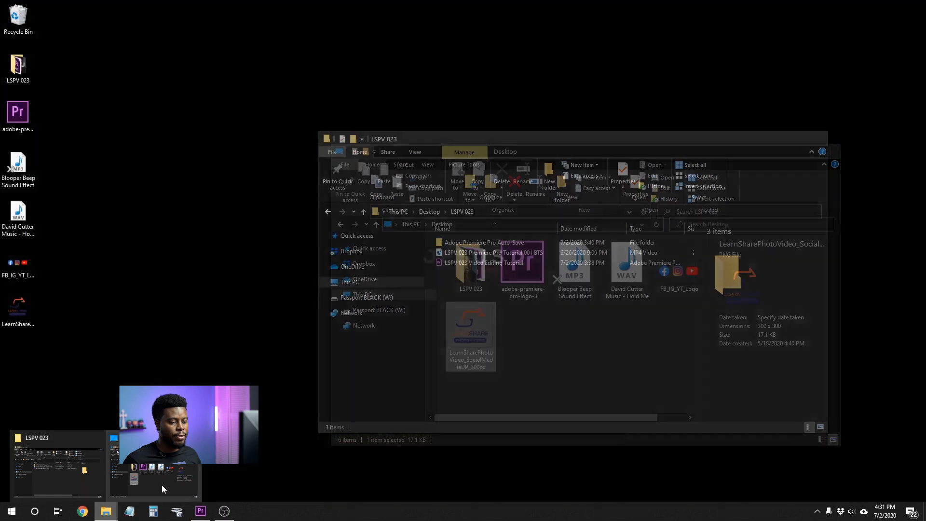
pyautogui.click(54, 465)
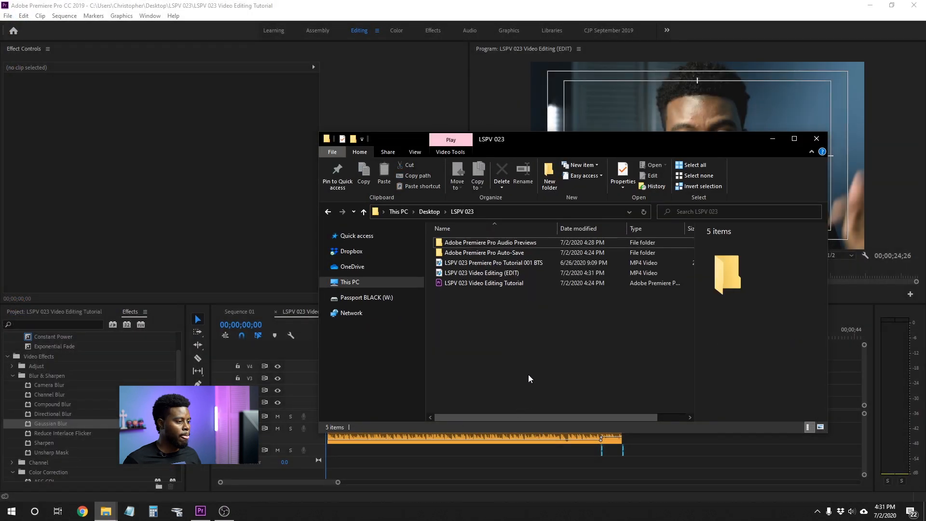
pyautogui.click(499, 274)
pyautogui.click(510, 276)
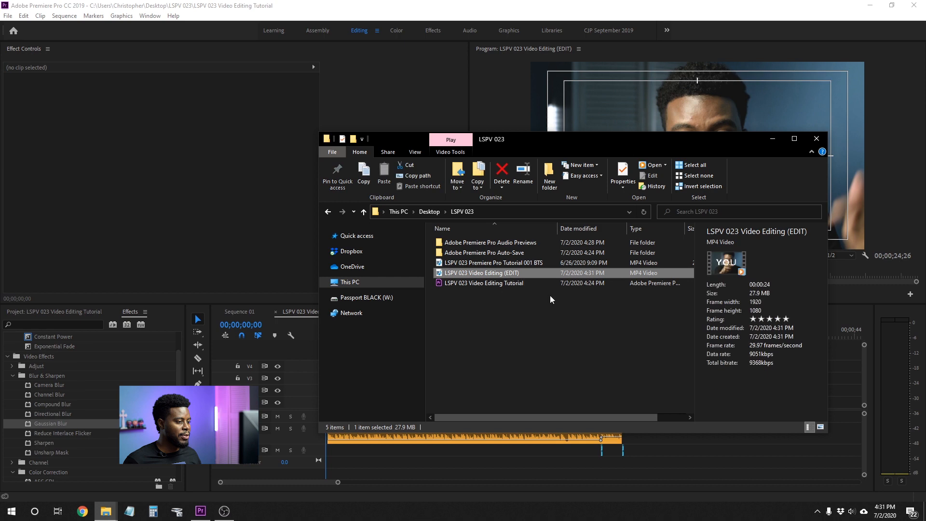